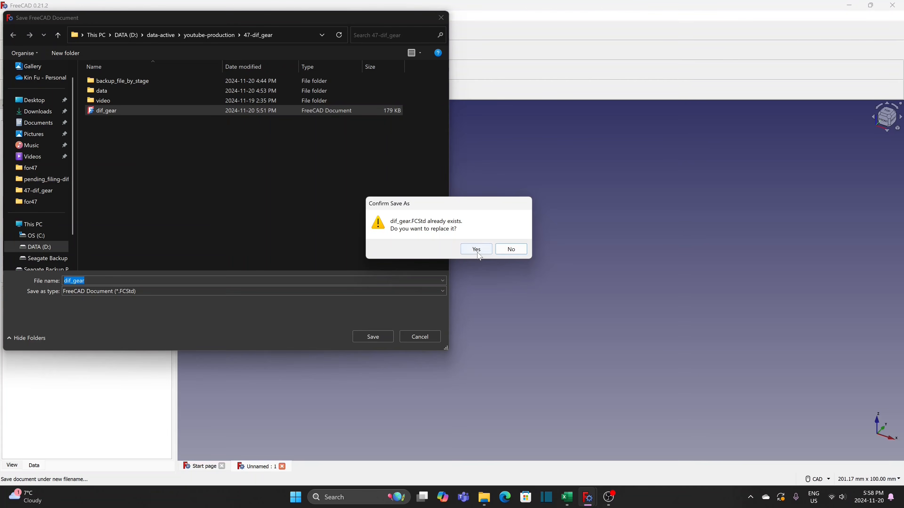
- Save the document over the existing dif_gear file and create a new body in the Part Design workbench
left_click(475, 249)
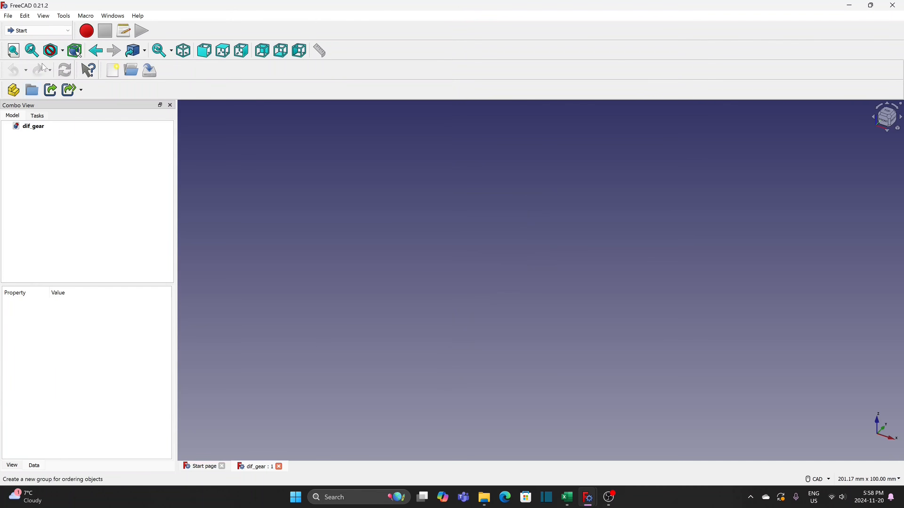
left_click(37, 30)
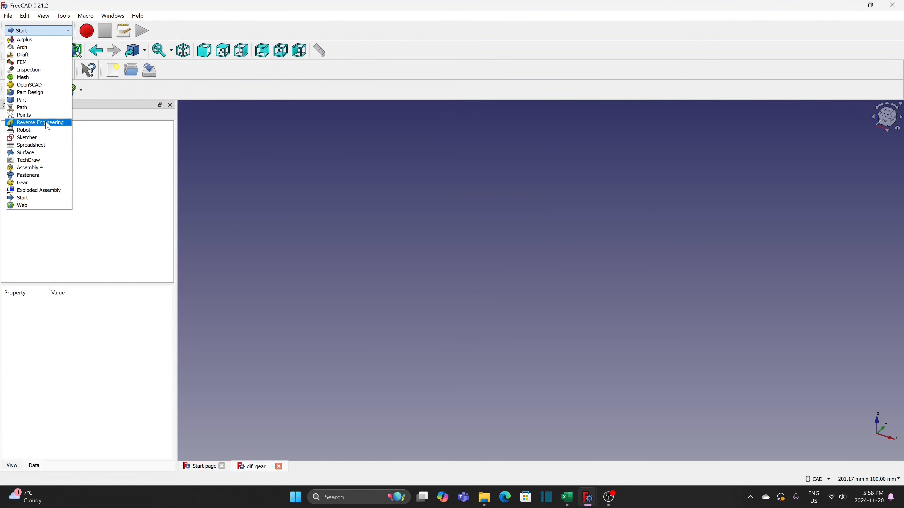
left_click(39, 94)
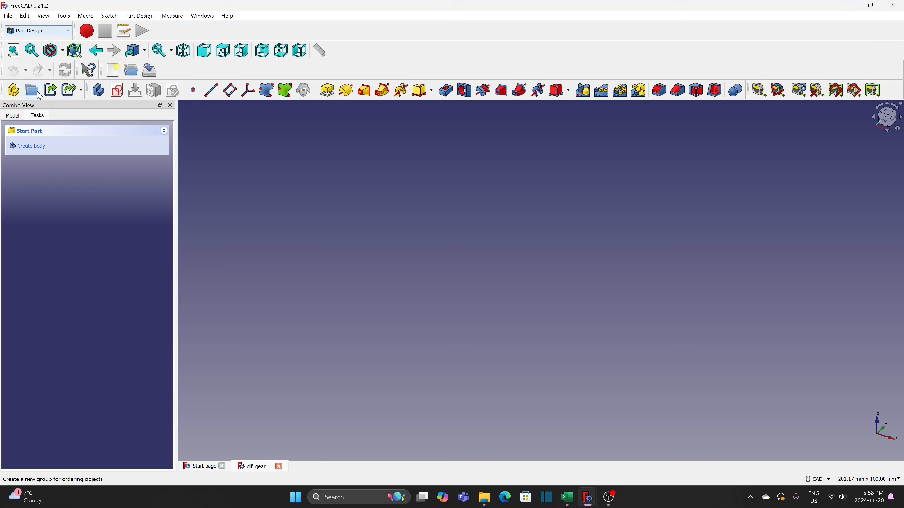
left_click(13, 116)
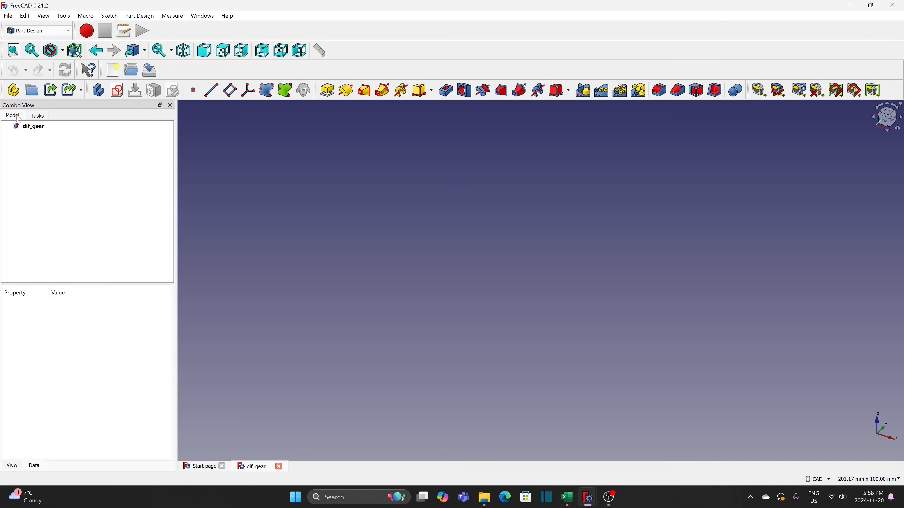
left_click(30, 127)
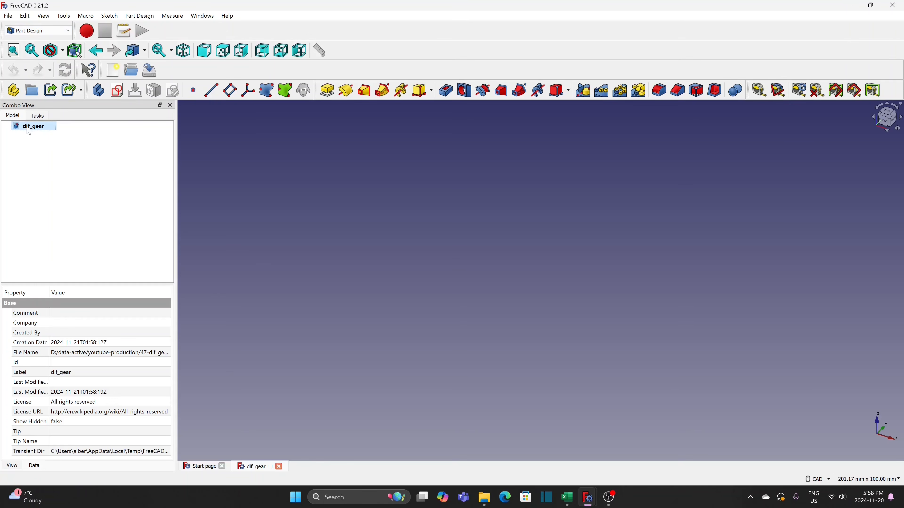
left_click(98, 91)
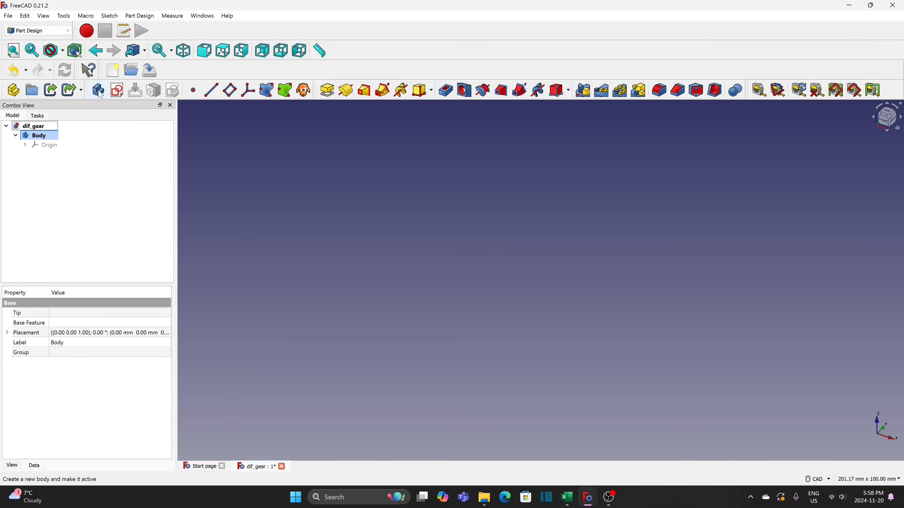
- Rename the new body as spider
right_click(47, 136)
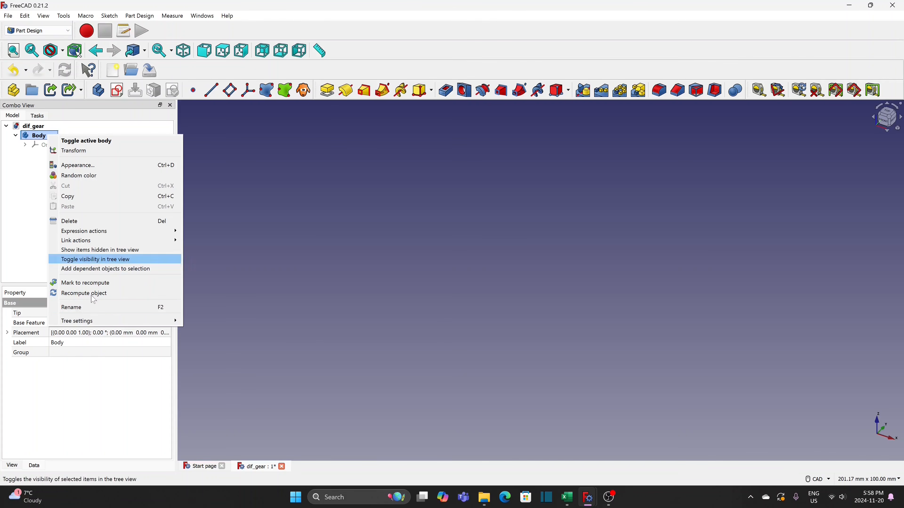
left_click(96, 308)
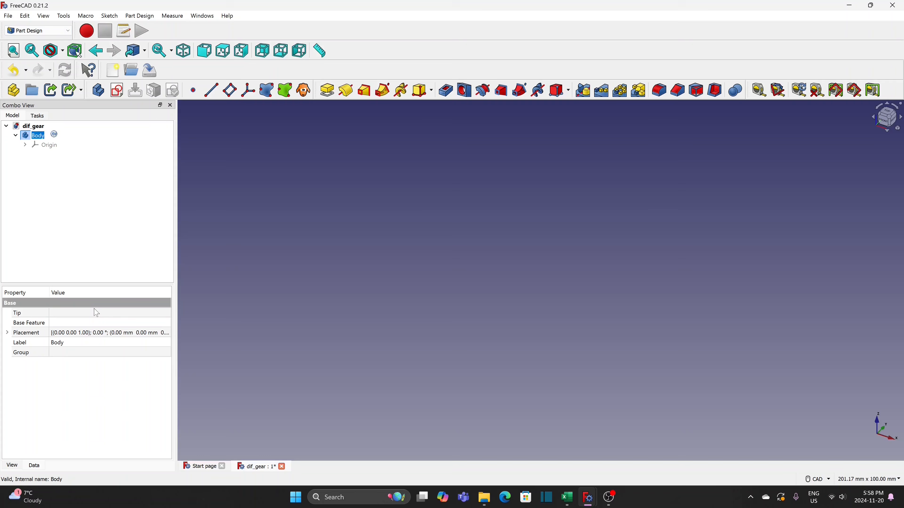
type("spider")
key("Return")
- Add a bevel gear to the spider body using the Gear workbench
left_click(66, 32)
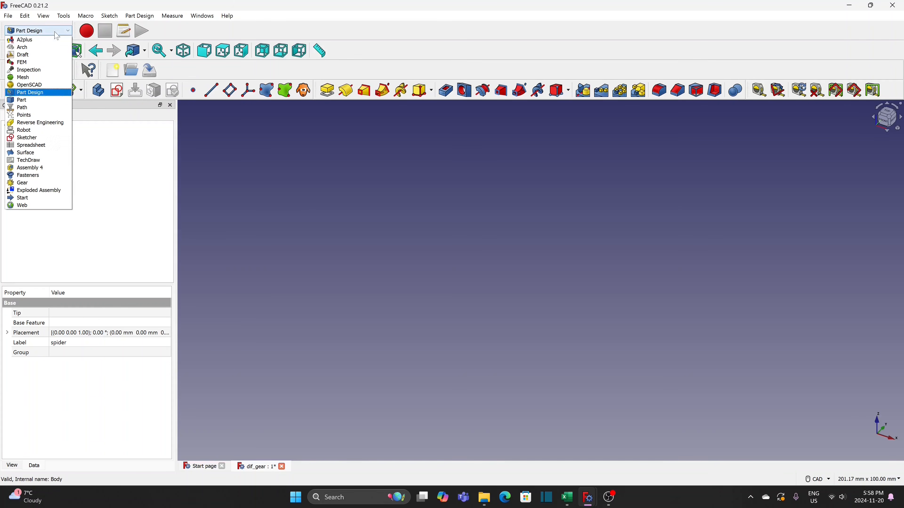
left_click(27, 182)
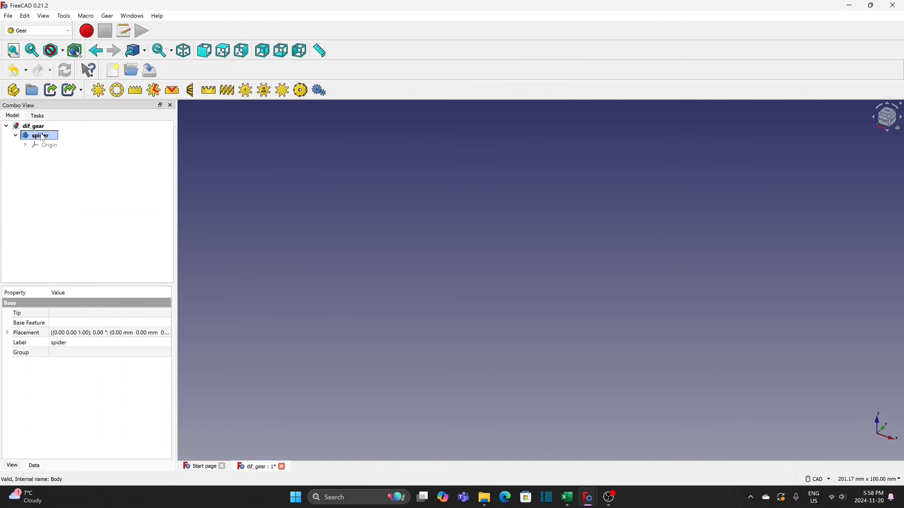
left_click(190, 90)
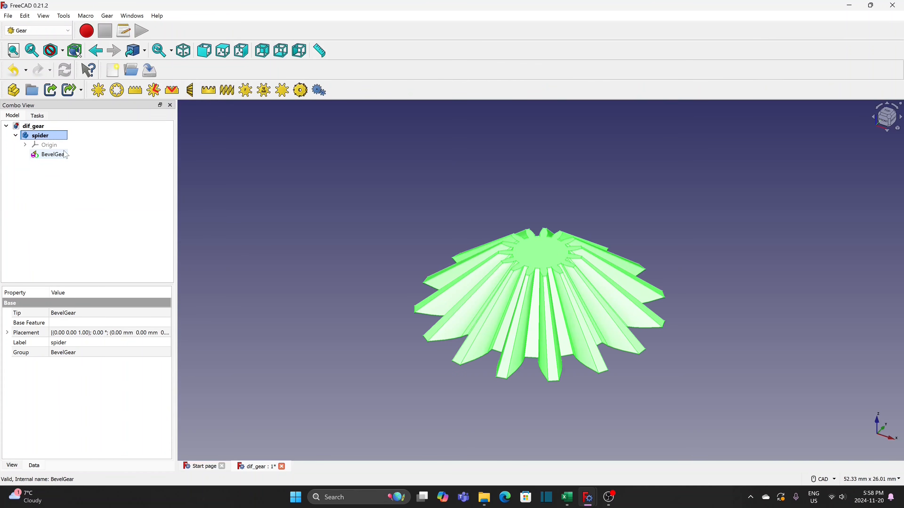
- Set the bevel gear's module to 2.5 mm, its teeth to 10 and its height to 13.5 mm
left_click(52, 155)
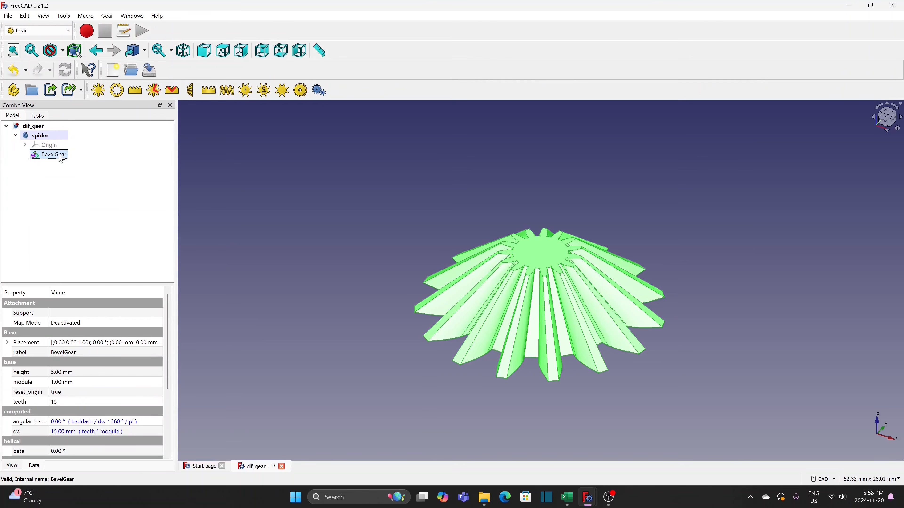
left_click(86, 382)
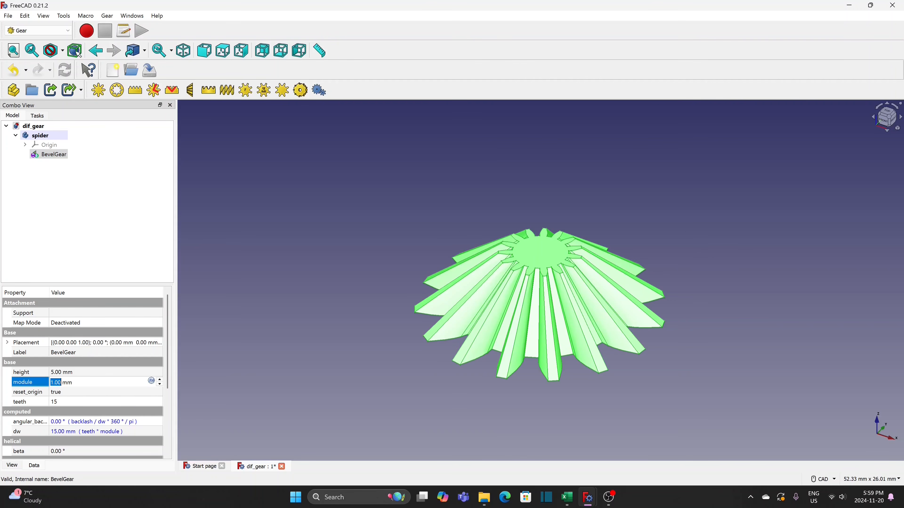
type("2.5")
left_click(78, 403)
type("10")
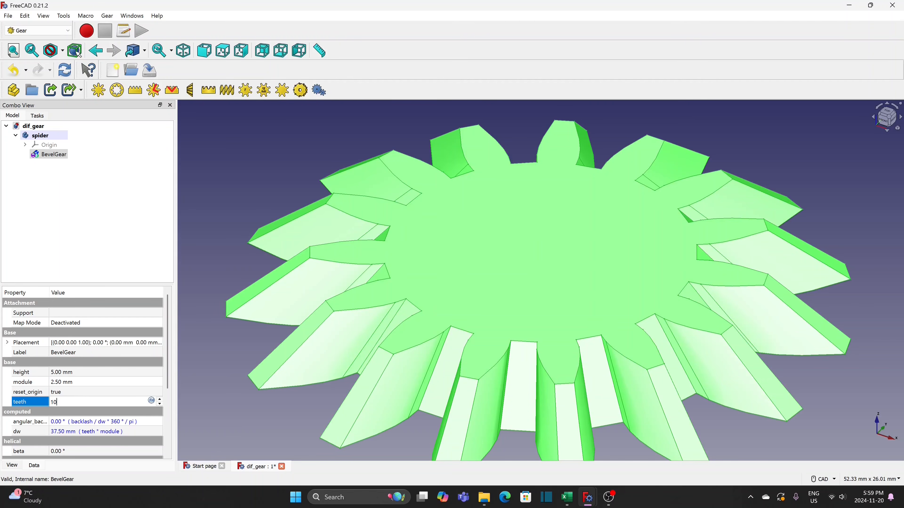
left_click(97, 372)
type("13.")
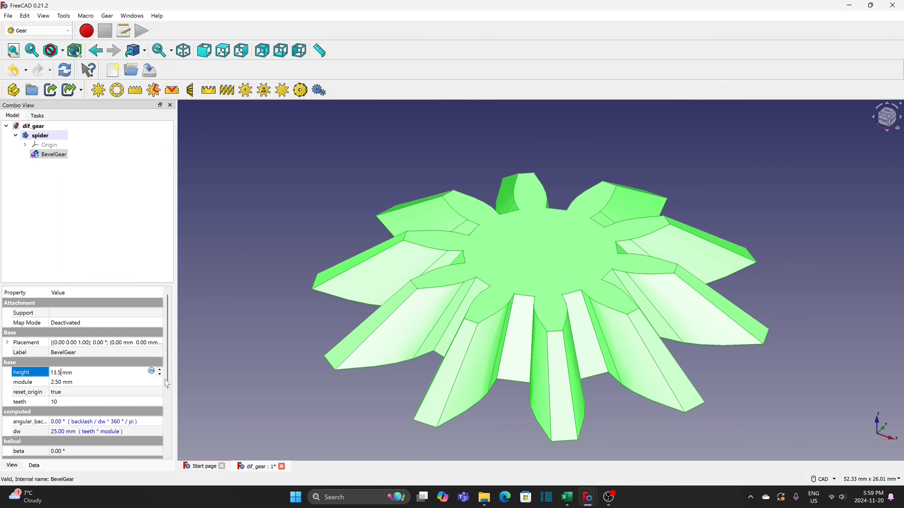
- Set the bevel gear's pitch angle to 33.69°
left_click_drag(167, 377, 172, 413)
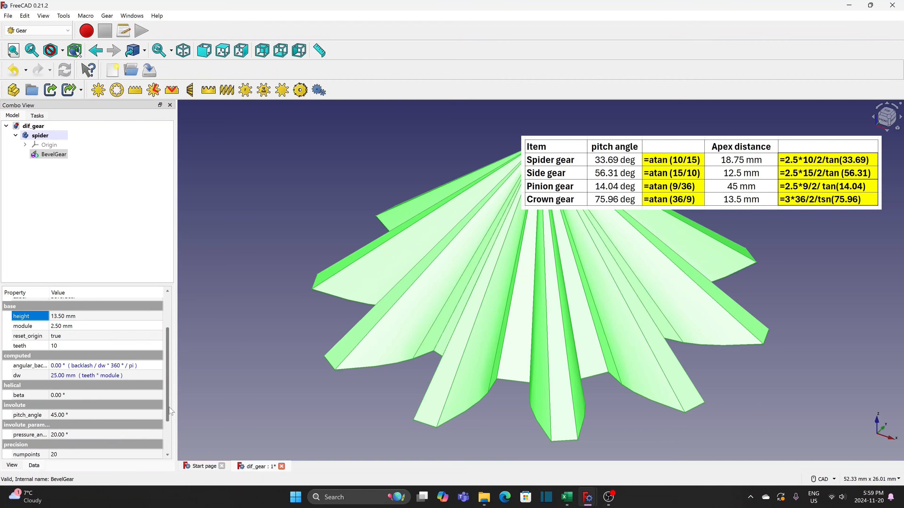
left_click(127, 415)
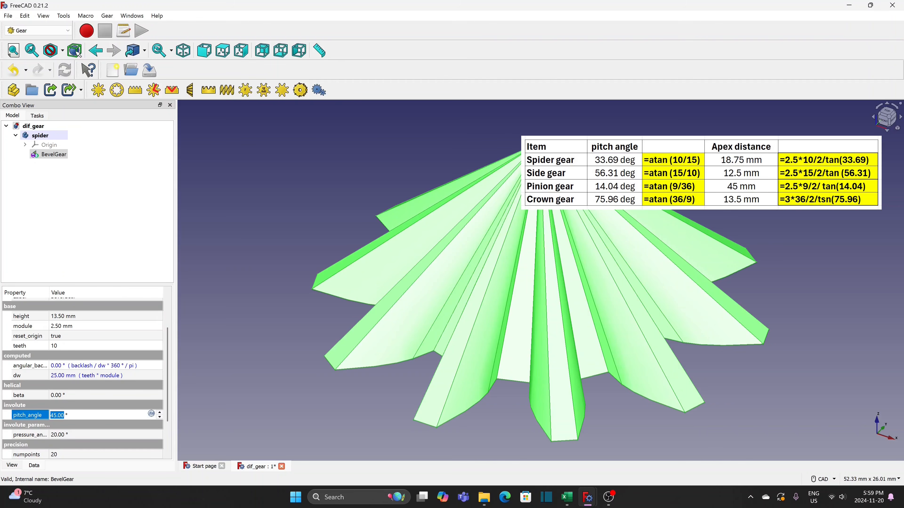
type("33.69")
key("Return")
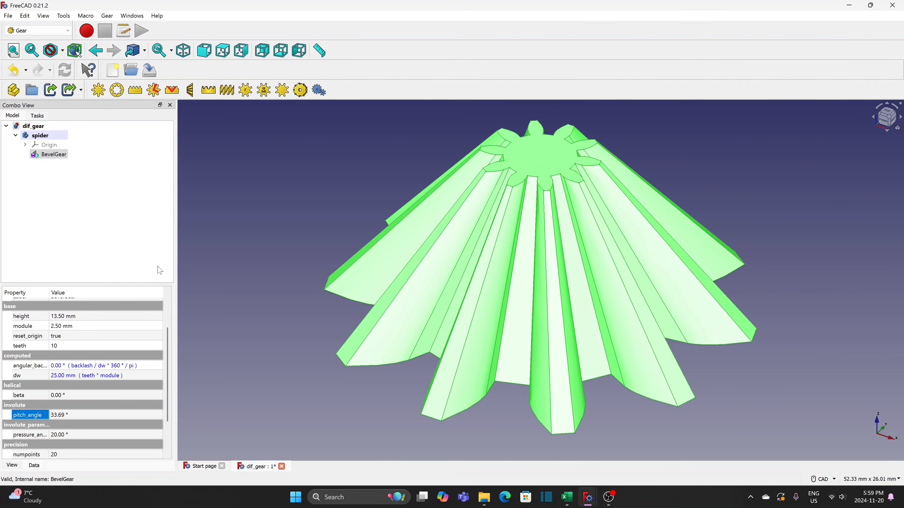
- Return to the Part Design workbench and start a sketch on the XZ plane of the spider body
left_click(45, 139)
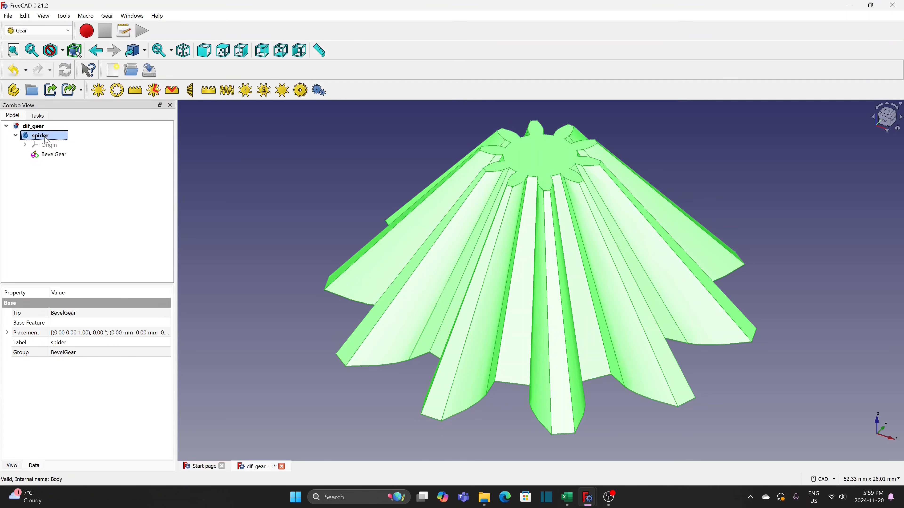
left_click(40, 32)
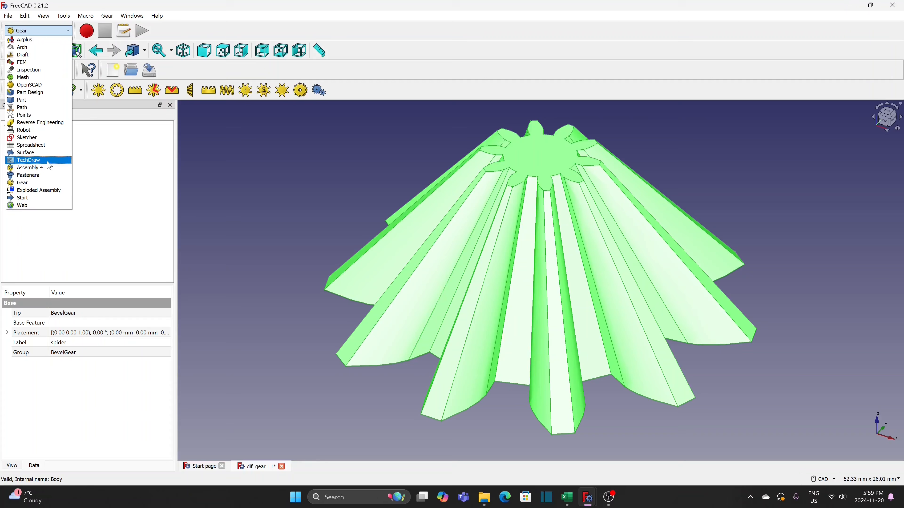
left_click(30, 92)
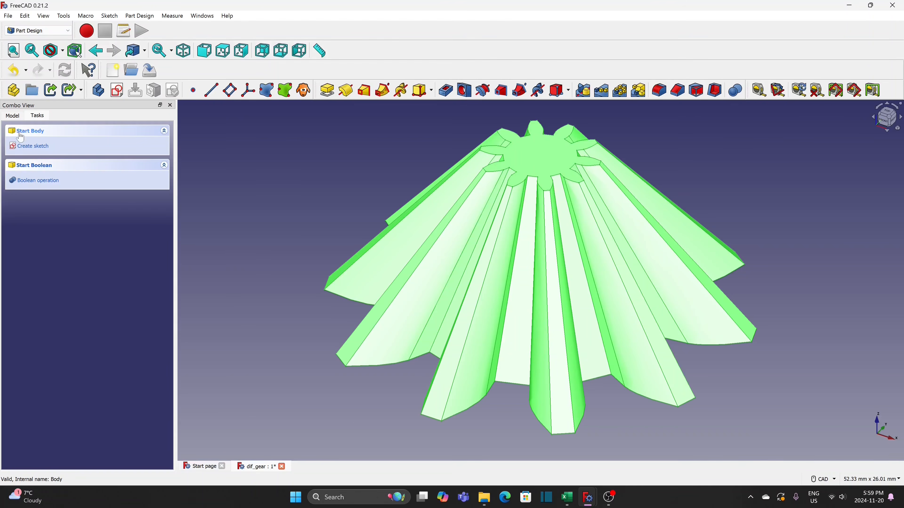
left_click(13, 116)
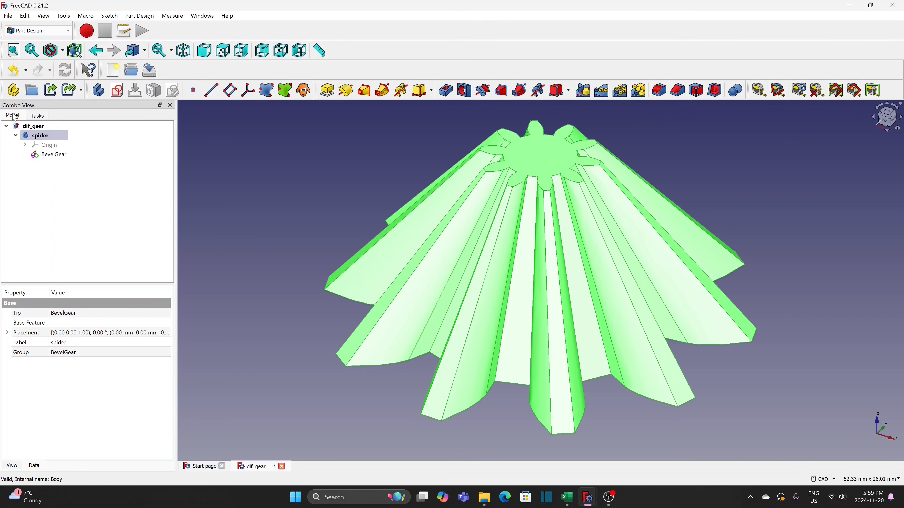
left_click(60, 136)
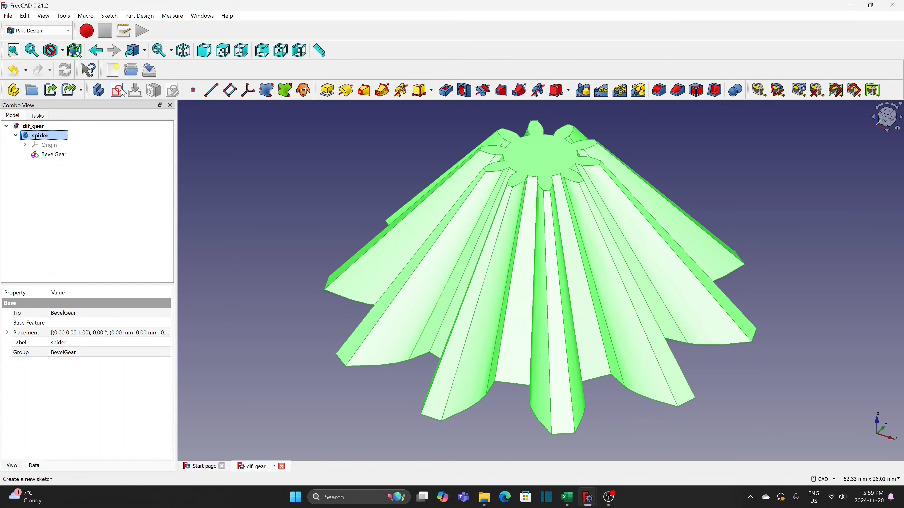
left_click(117, 91)
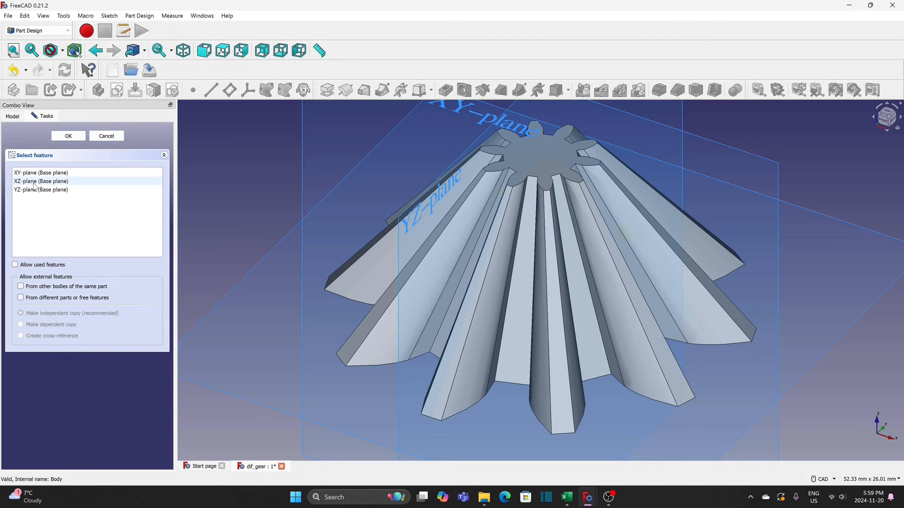
left_click(68, 136)
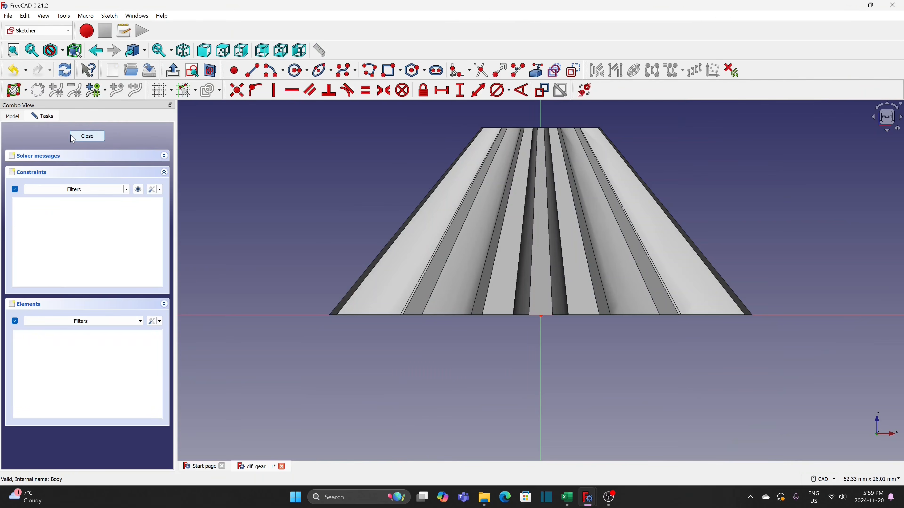
- Draw a sloping line from the vertical axis above the gear to the horizontal axis, about 37° from vertical
scroll(655, 155, "down", 3)
middle_click_drag(656, 156, 578, 250)
scroll(577, 250, "up", 1)
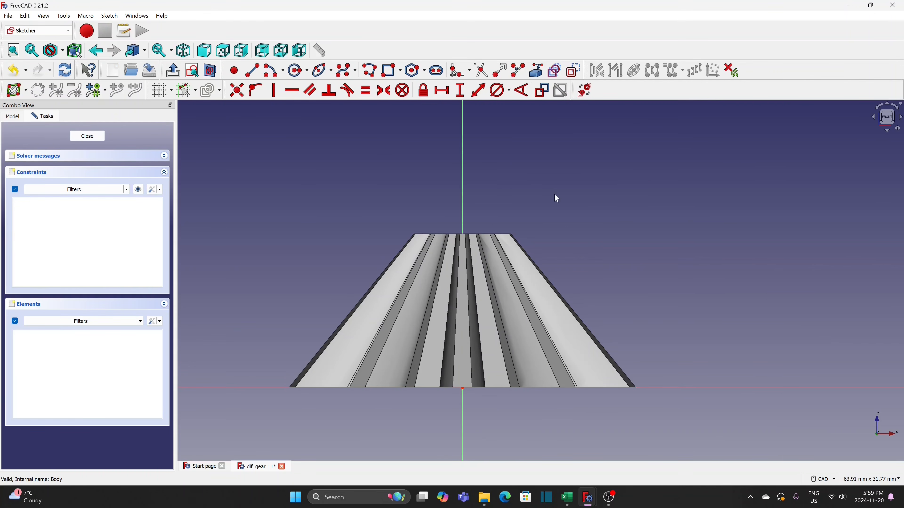
left_click(252, 70)
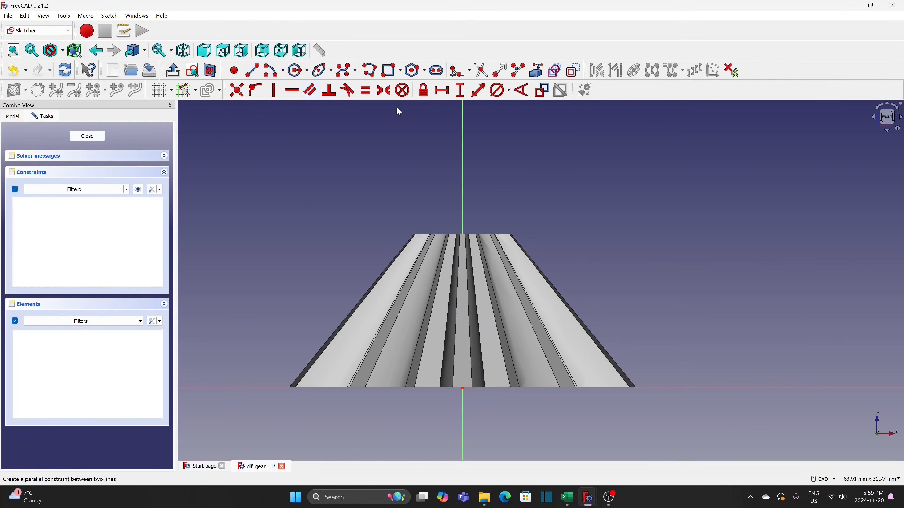
left_click(463, 126)
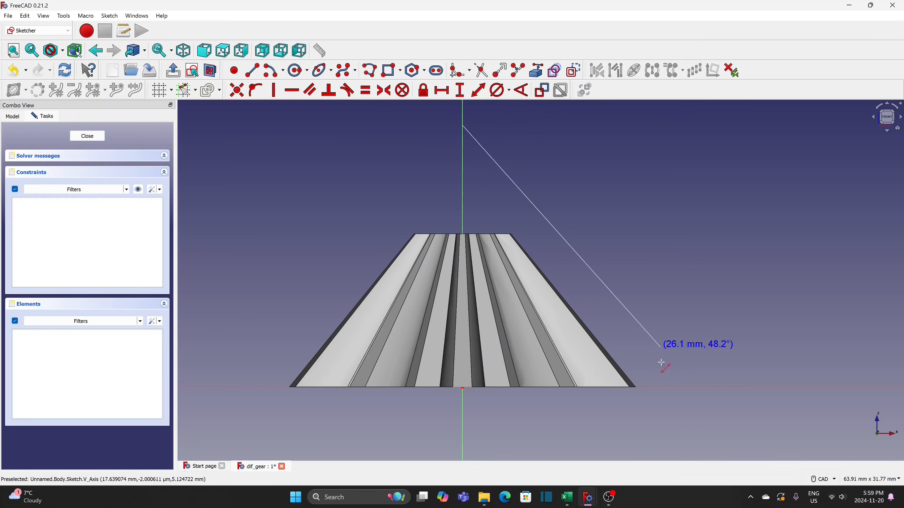
left_click(662, 387)
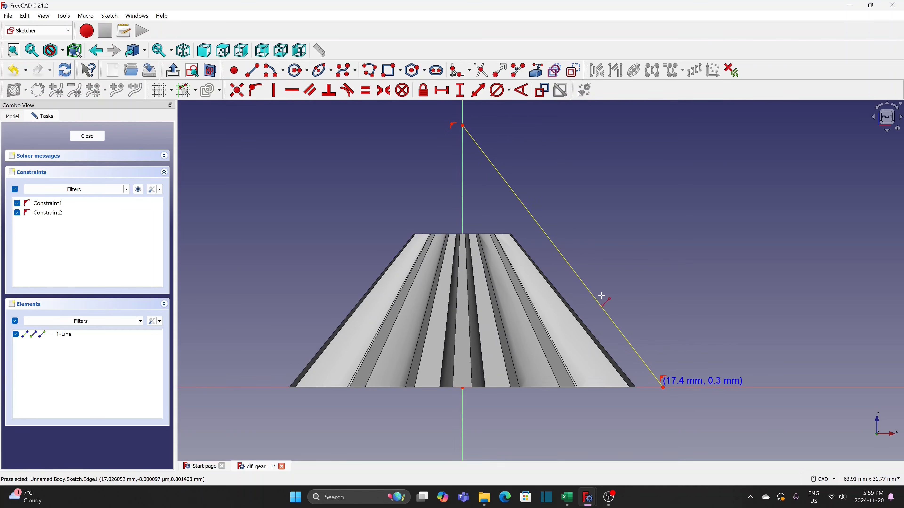
- Constrain the angle between the sloping line and the vertical axis to 33.69°
left_click(478, 146)
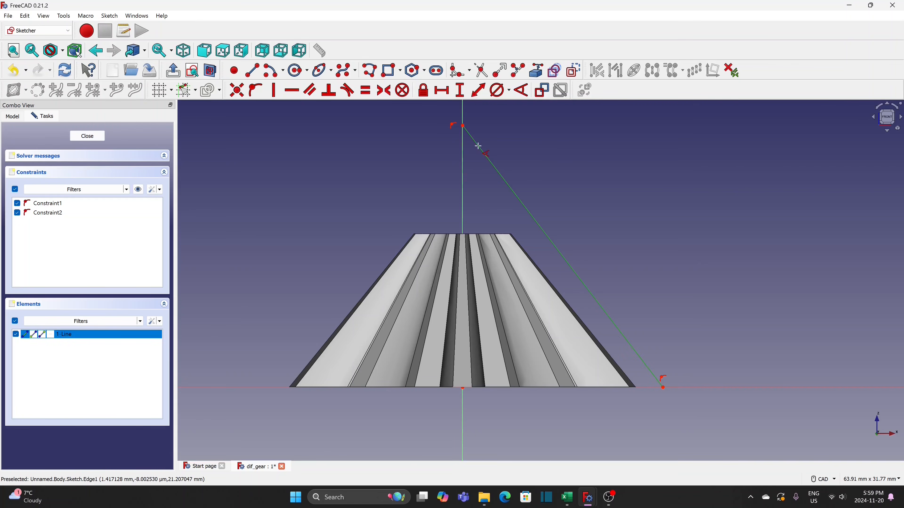
left_click(462, 170)
type("ka")
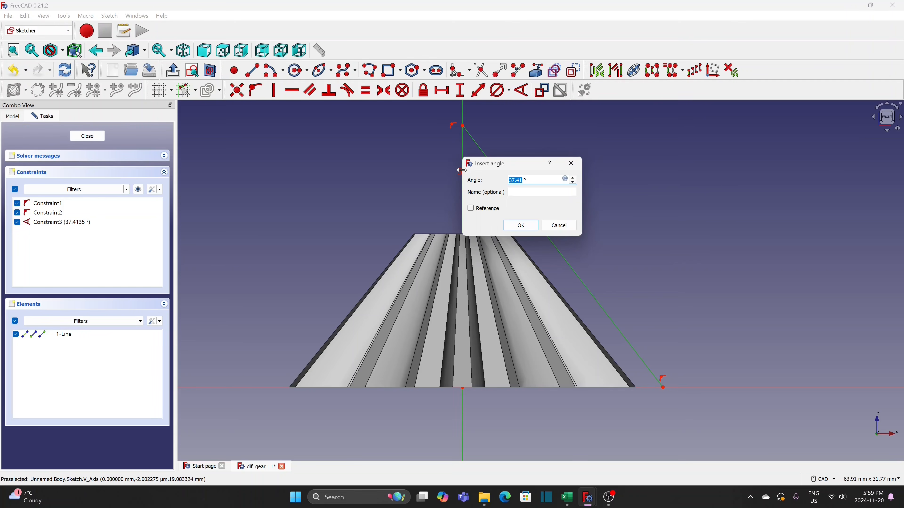
type("3")
left_click(521, 225)
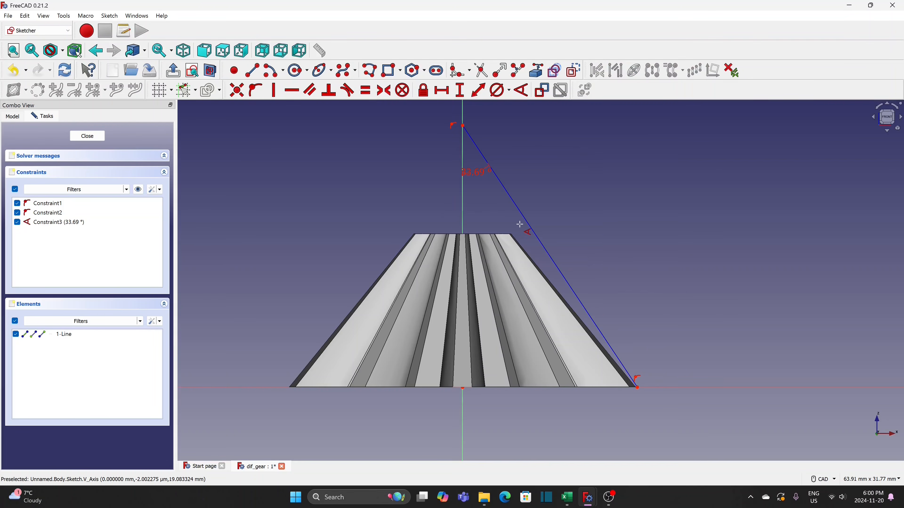
- Constrain the line's upper endpoint to 18.75 mm vertically from the origin, and switch the sketch to section view
left_click(462, 93)
left_click(462, 389)
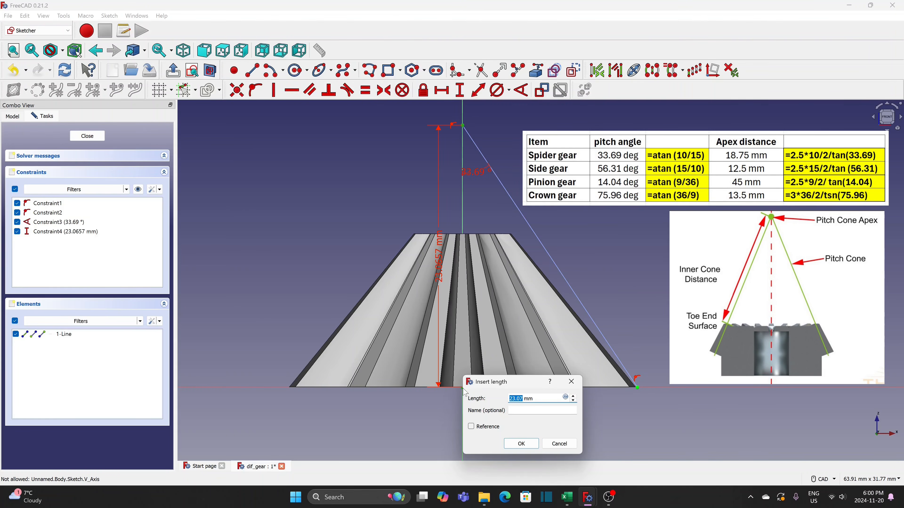
type("18")
left_click(519, 443)
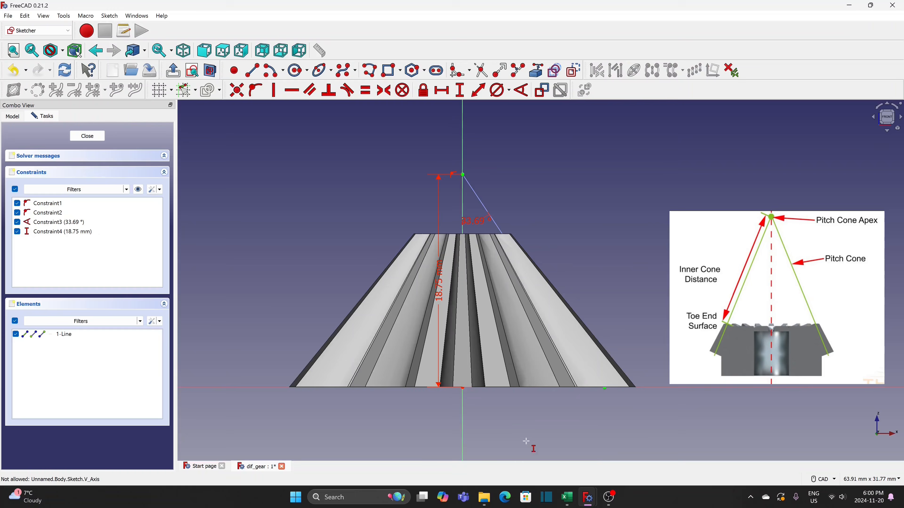
left_click(210, 70)
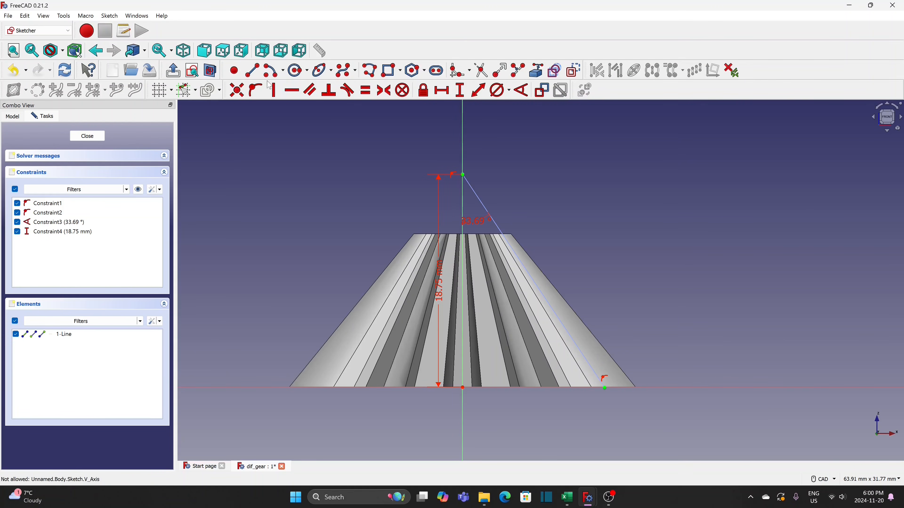
- Draw a horizontal line from the sloping line to the vertical axis and constrain its horizontal length to 10 mm
left_click(255, 73)
left_click(547, 302)
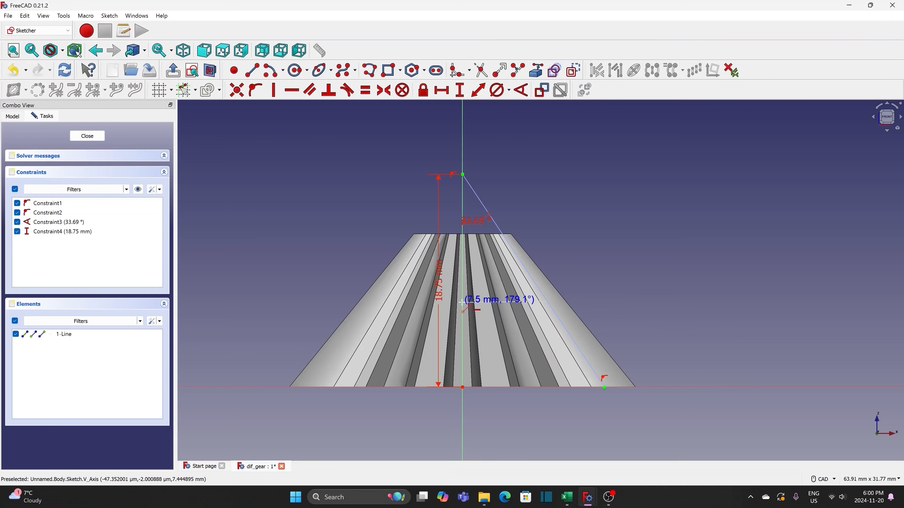
left_click(463, 303)
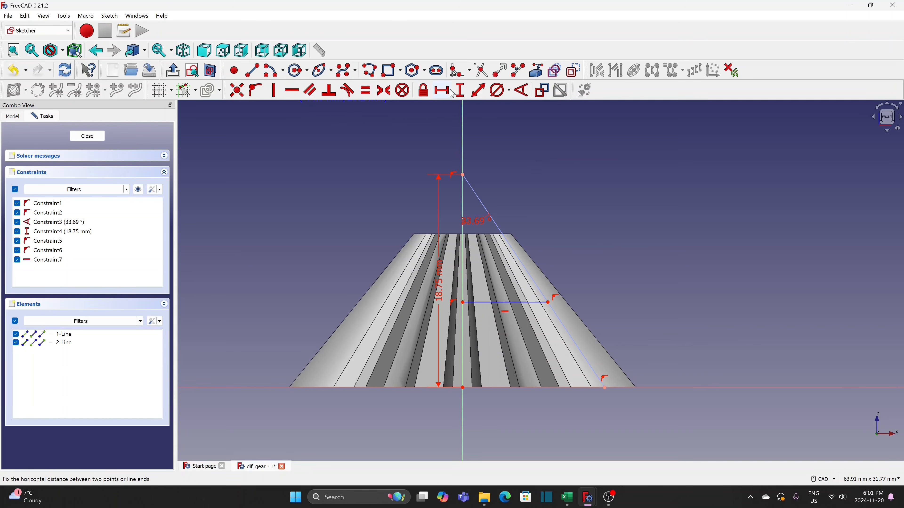
left_click(443, 90)
left_click(511, 302)
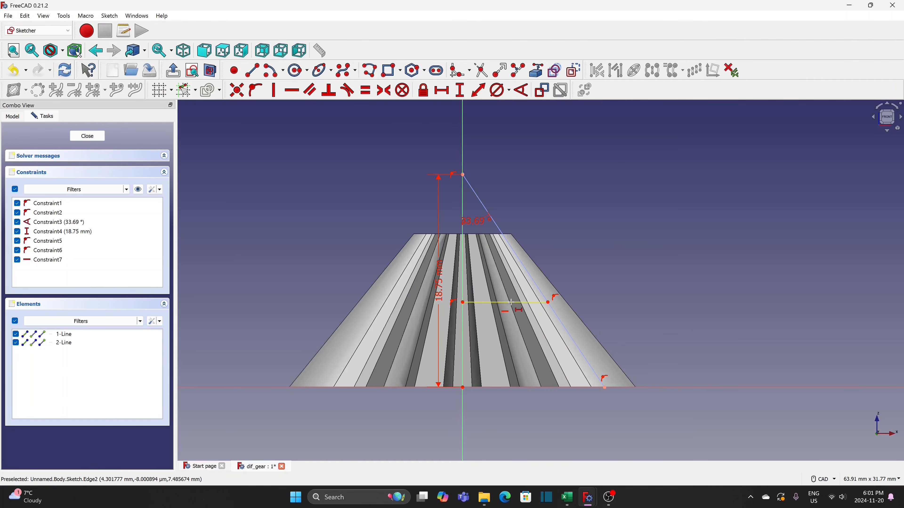
type("10")
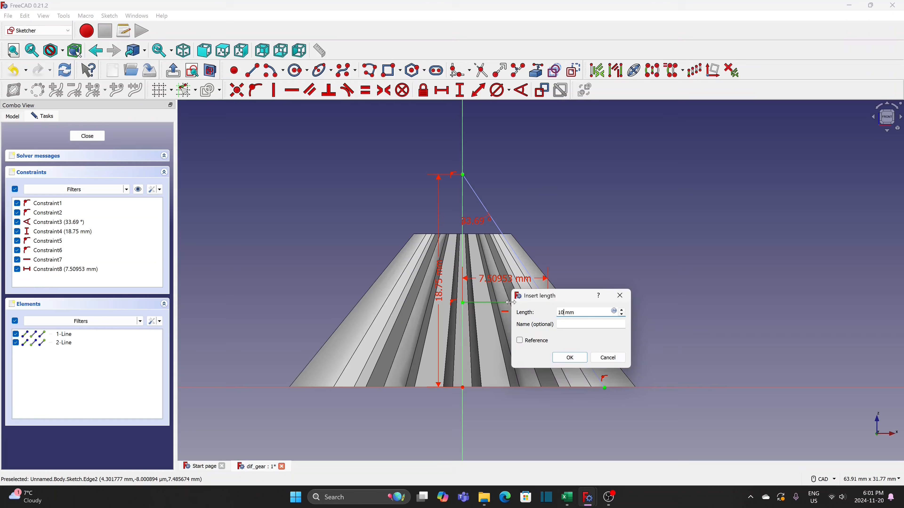
key("Return")
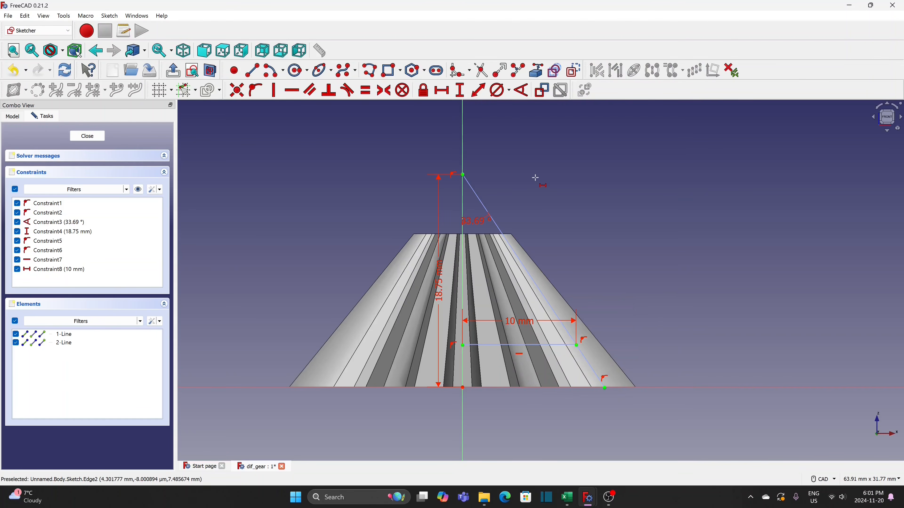
- Draw a short diagonal line about 4.7 mm long across the sloping line, near the outer end of the 10 mm line
left_click(254, 76)
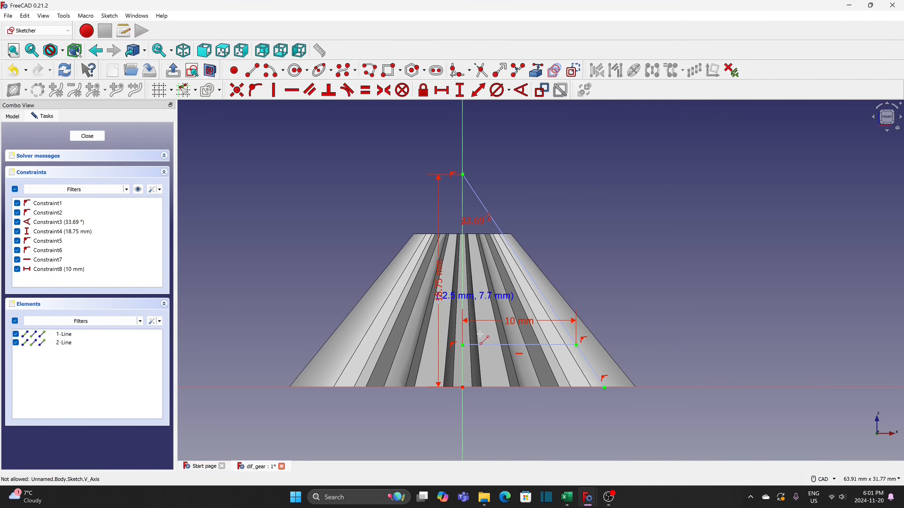
left_click(596, 327)
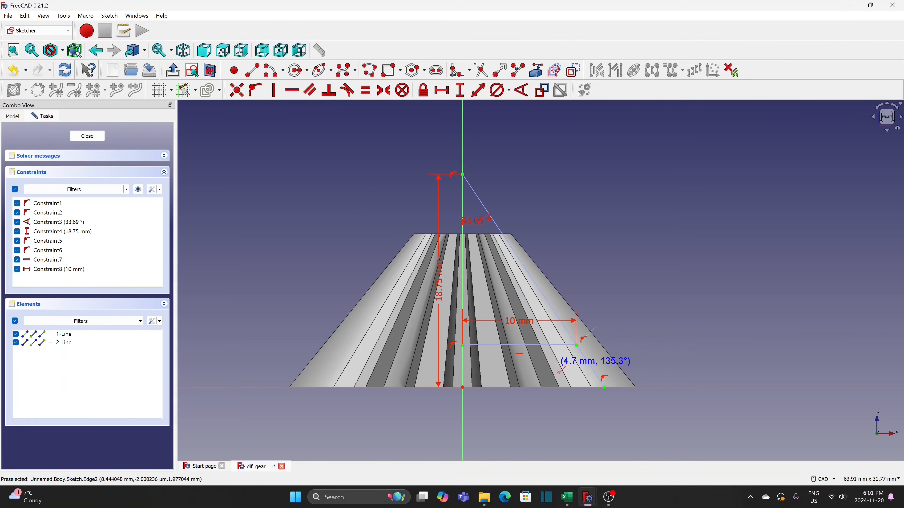
left_click(556, 364)
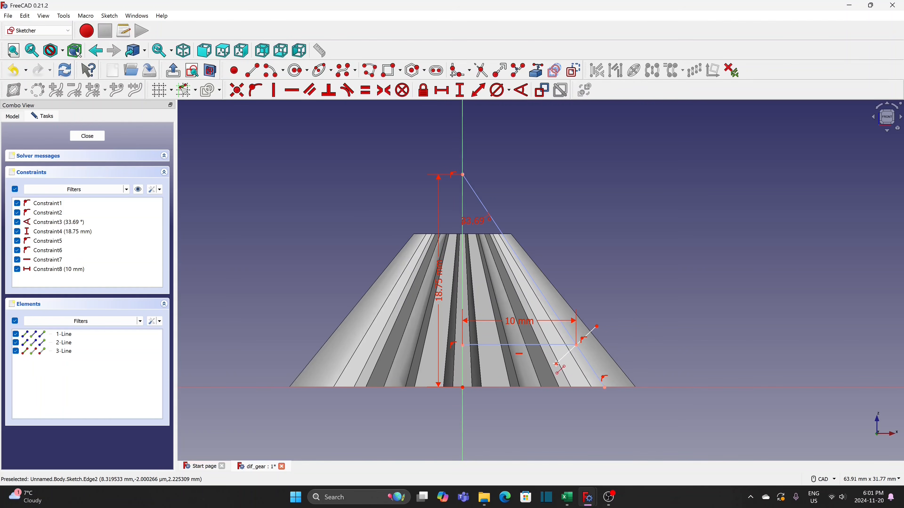
right_click(557, 364)
- Constrain the short line to pass through the 10 mm line's outer endpoint and to be perpendicular to the sloping line
left_click(577, 346)
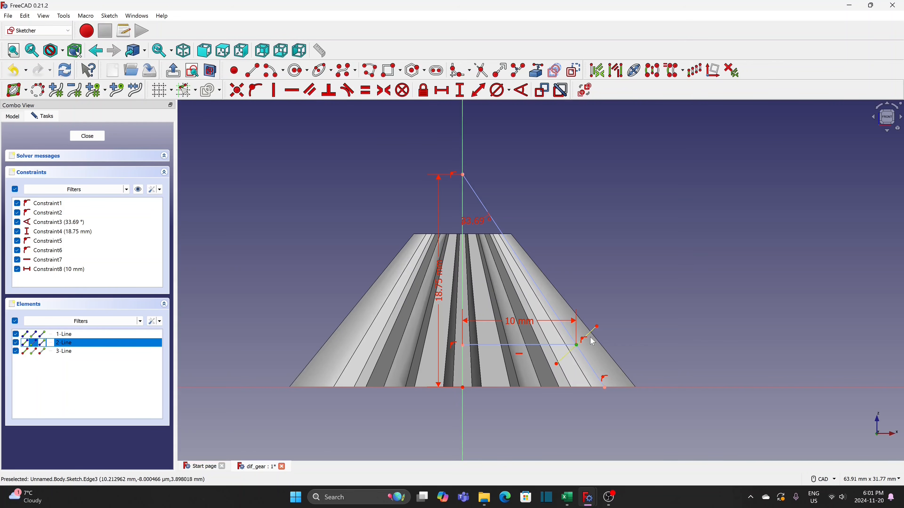
left_click(566, 359)
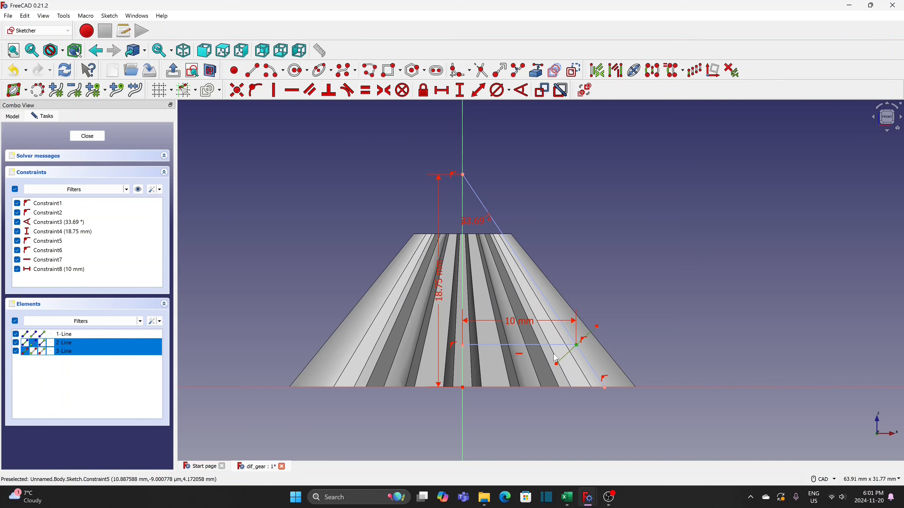
left_click(255, 90)
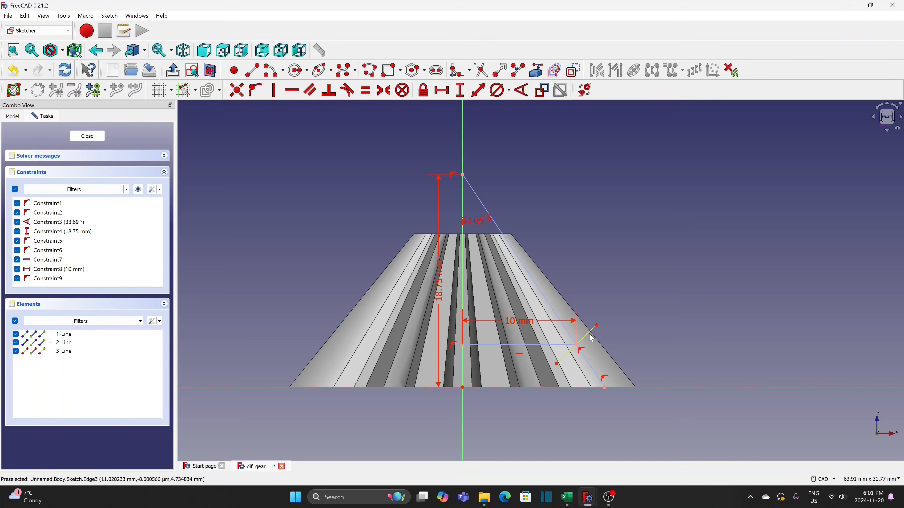
left_click(585, 341)
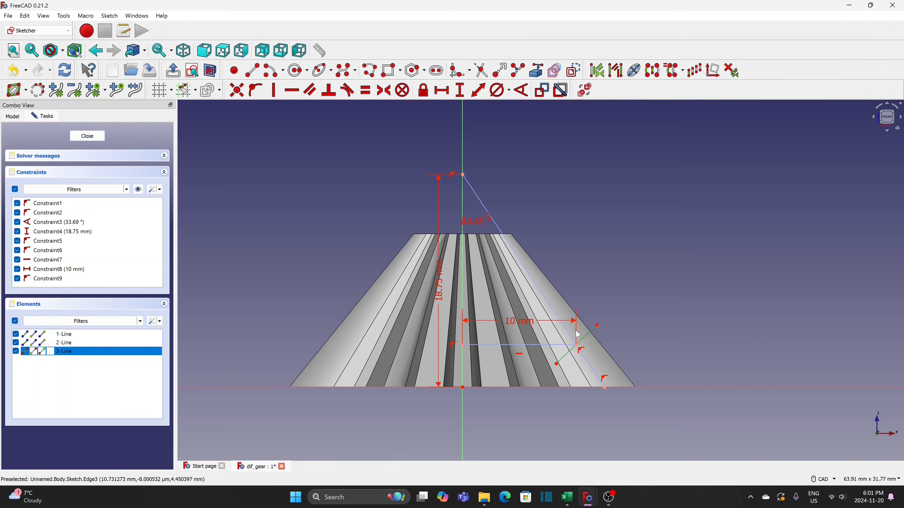
left_click(500, 233)
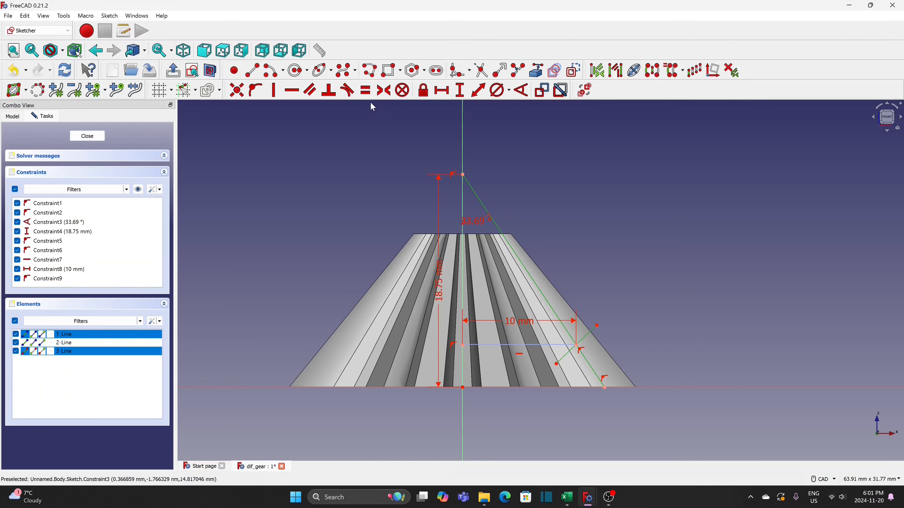
left_click(329, 91)
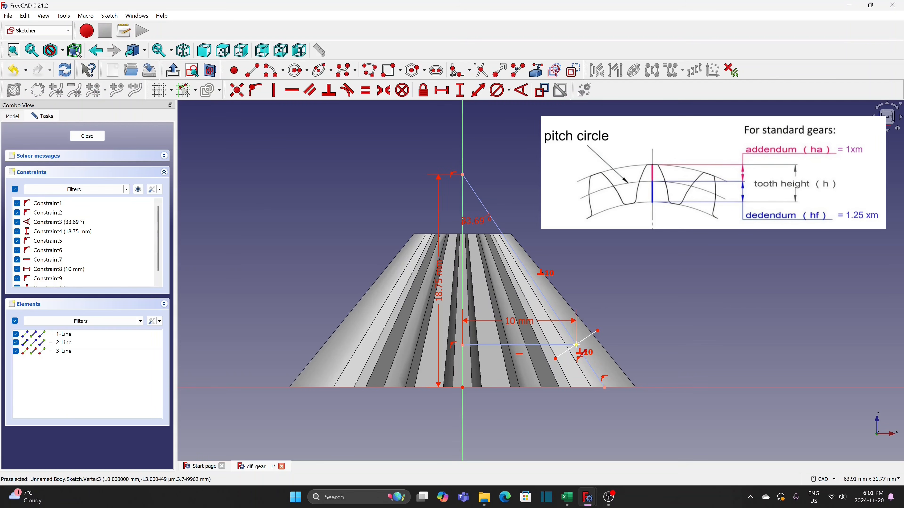
- Constrain the addendum distance from the pitch point to the short line's outer end to 2 mm
left_click(598, 331)
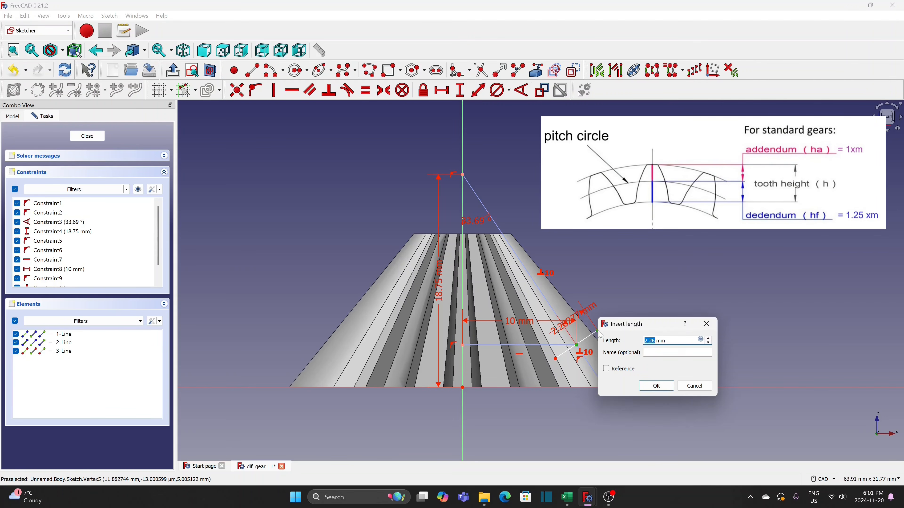
type("2")
left_click(669, 386)
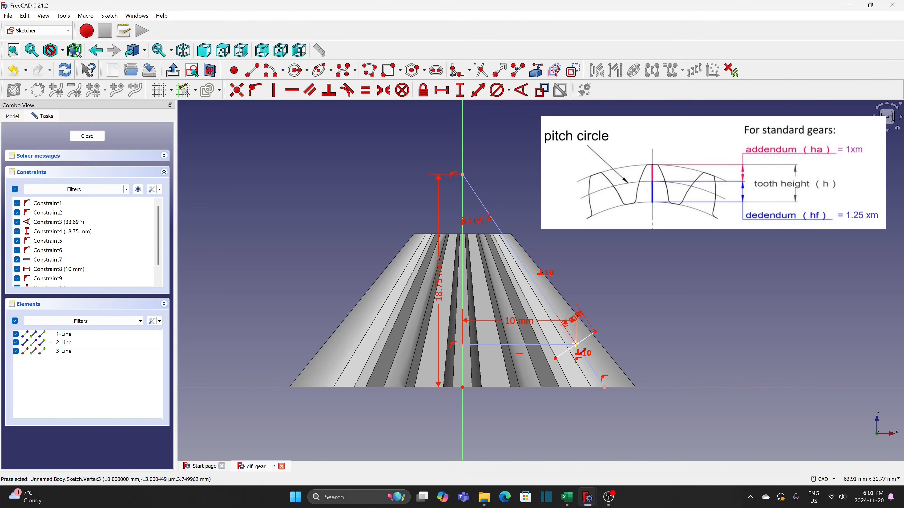
- Constrain the dedendum distance from the pitch point to the short line's inner end to 2.5 mm, and move both tooth-height dimensions clear of the sketch
left_click(571, 349)
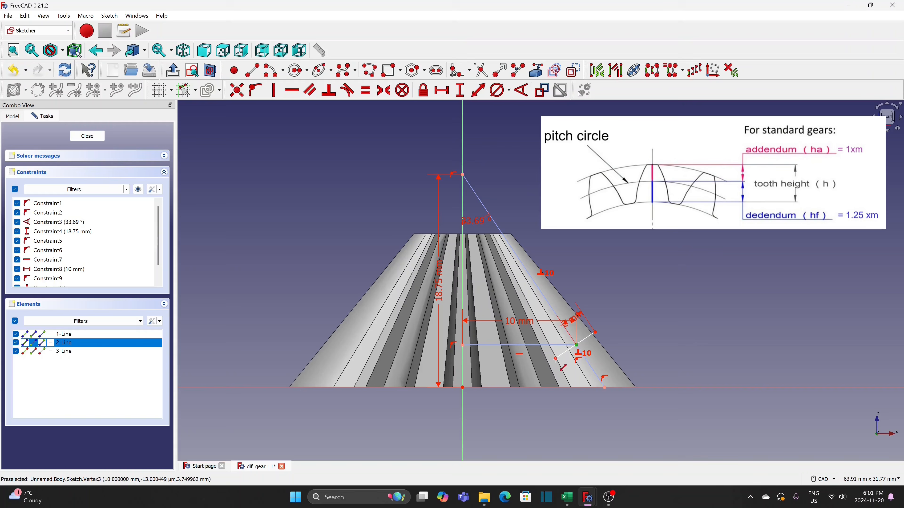
type("kd")
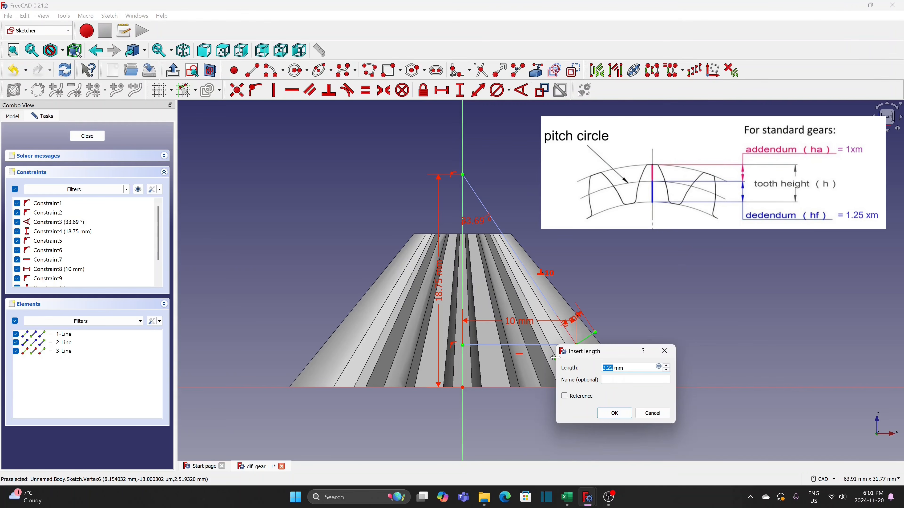
type("2")
key("Return")
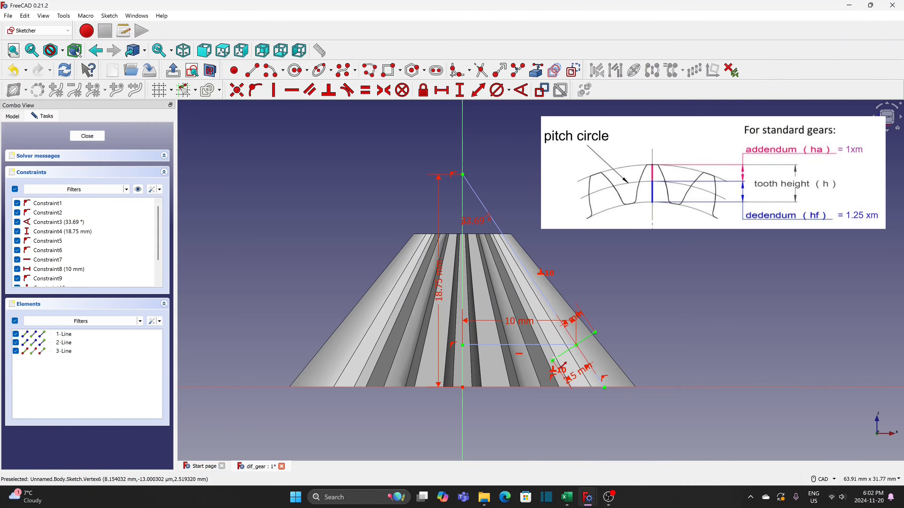
right_click(581, 332)
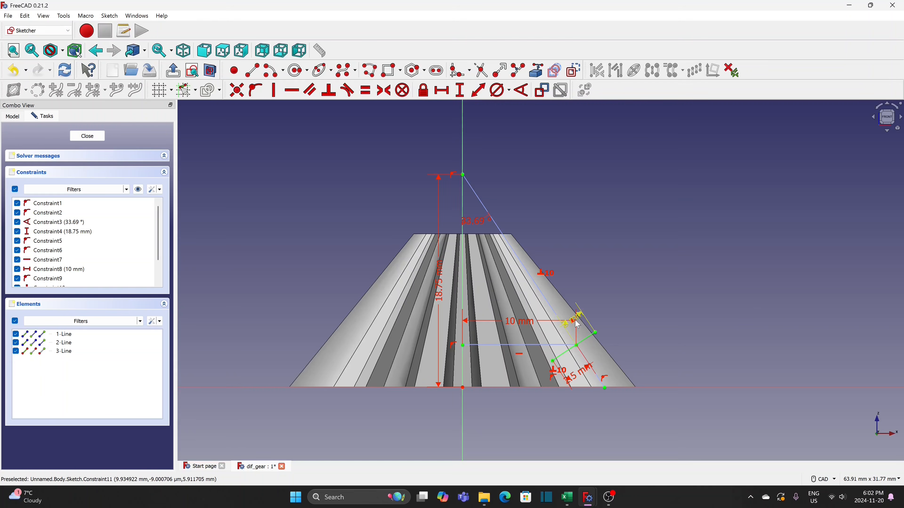
left_click_drag(574, 320, 637, 370)
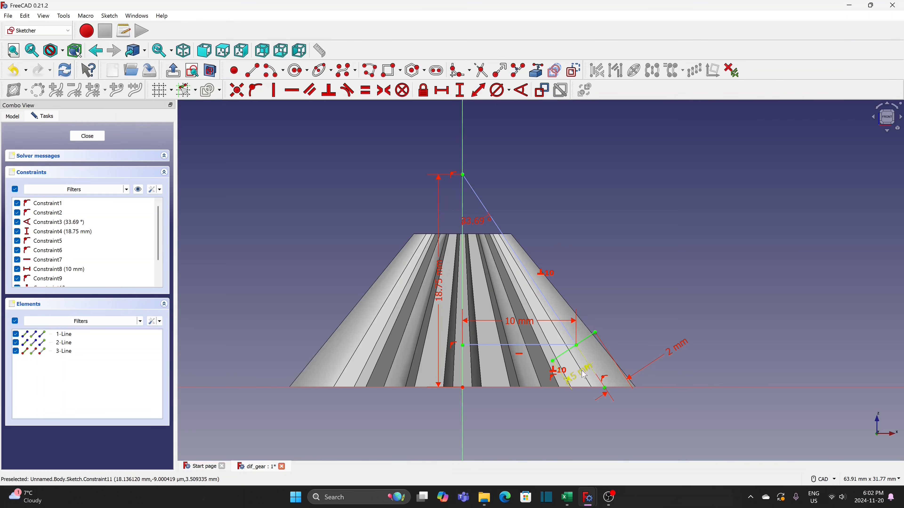
left_click_drag(576, 380, 554, 429)
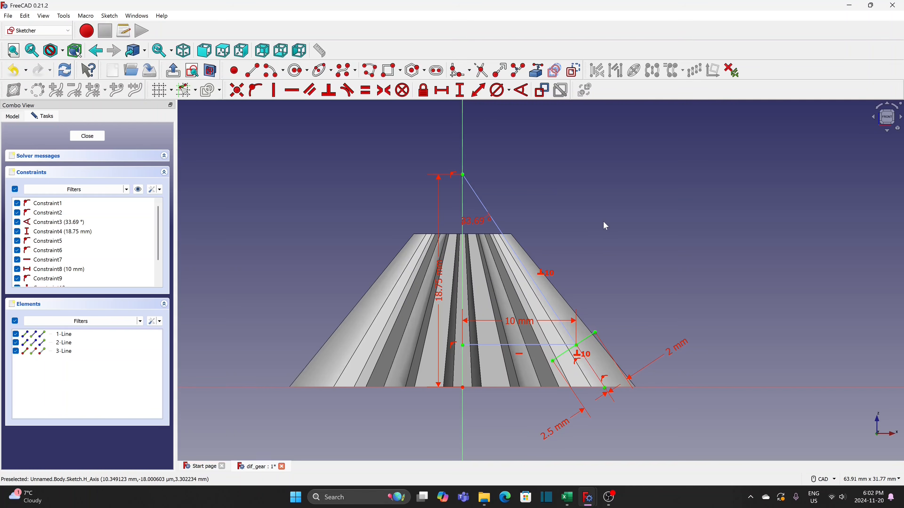
- Draw construction lines connecting the cone apex with the outer and inner ends of the short perpendicular line
key("g")
key("m")
left_click(253, 72)
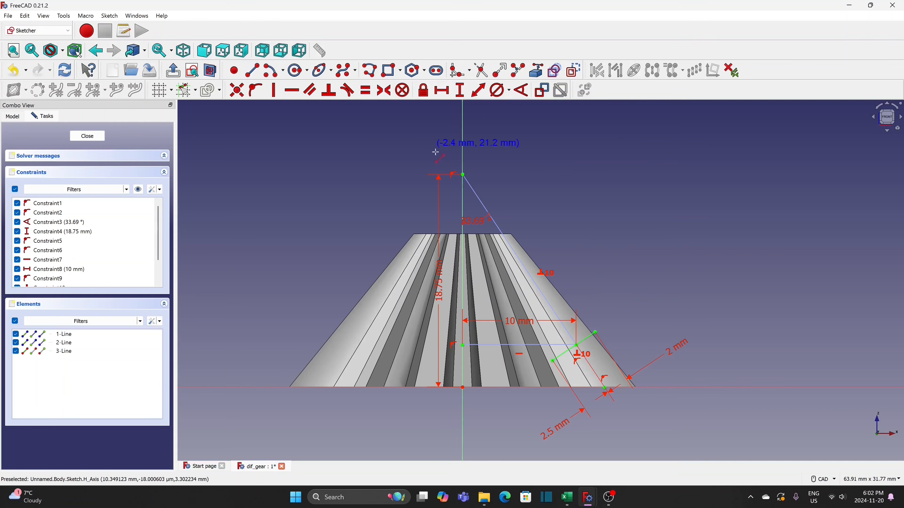
left_click(462, 175)
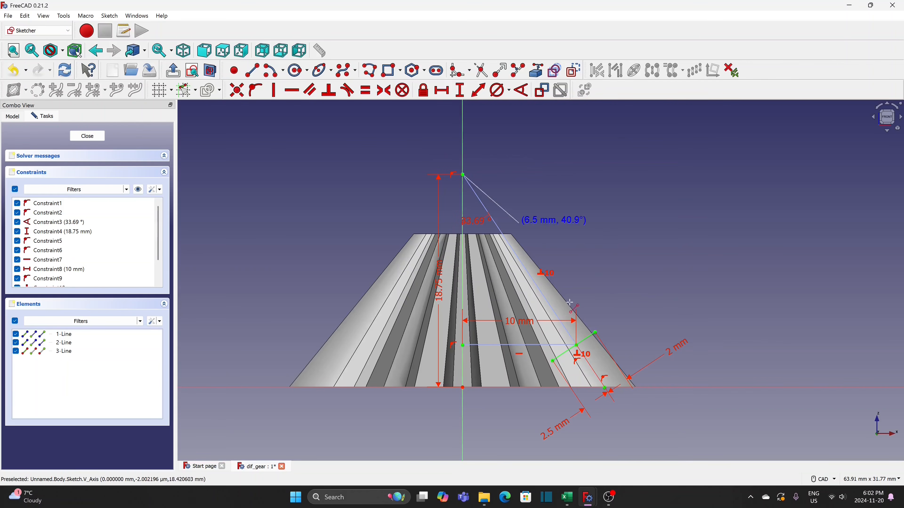
left_click(594, 332)
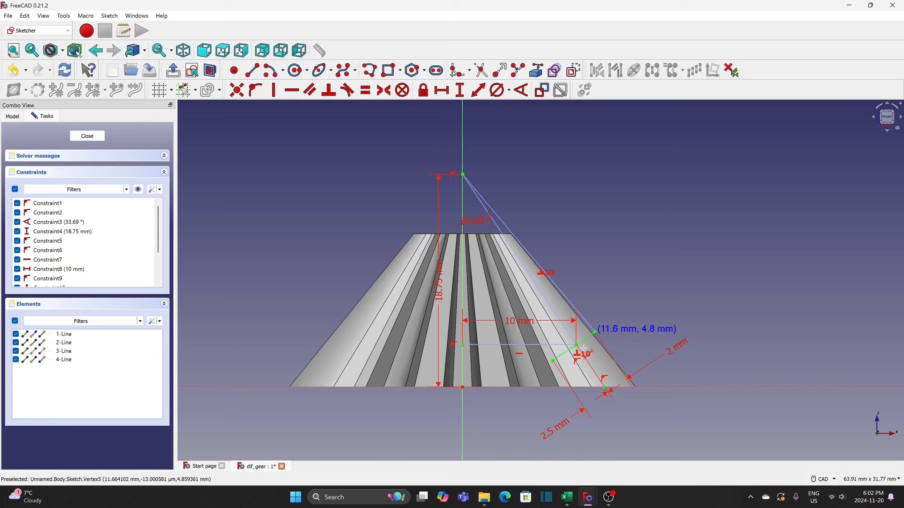
left_click(576, 344)
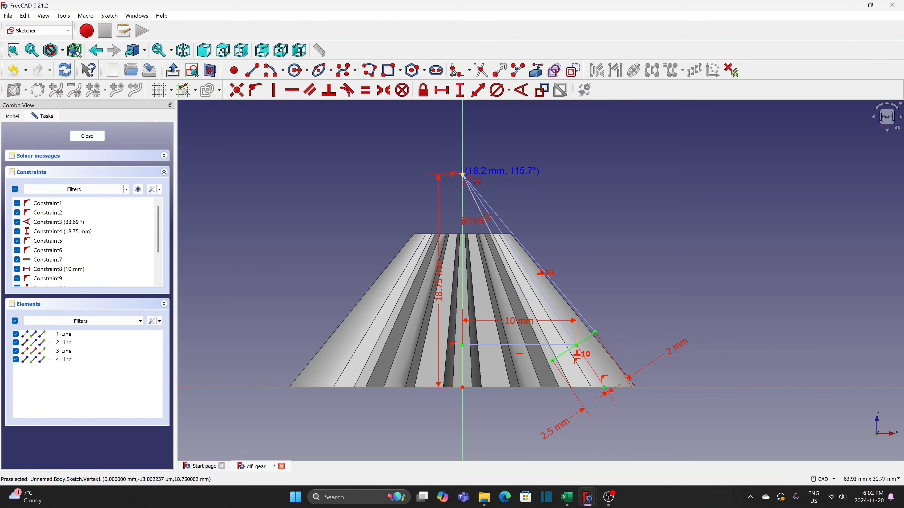
left_click(462, 174)
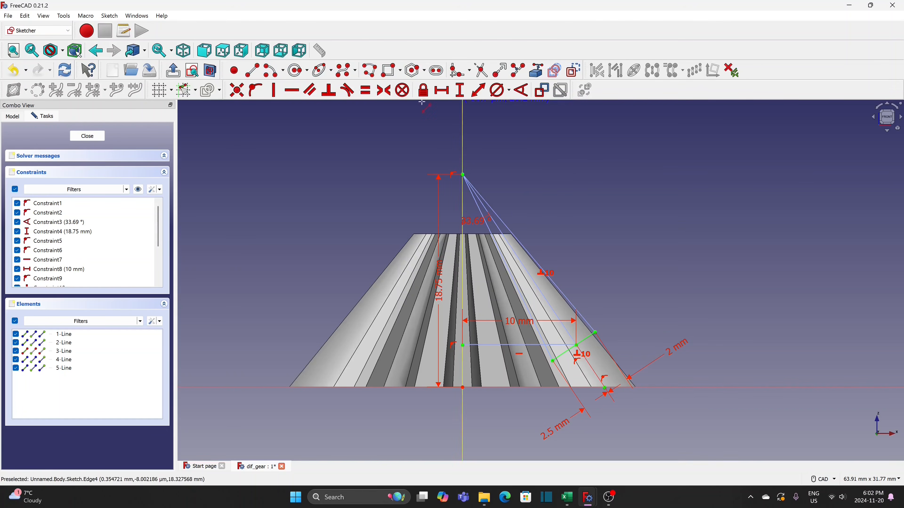
- Draw a polyline from the short line's outer end about 8.1 mm up the outer construction line, across to the inner one, and horizontally to the vertical axis
left_click(370, 71)
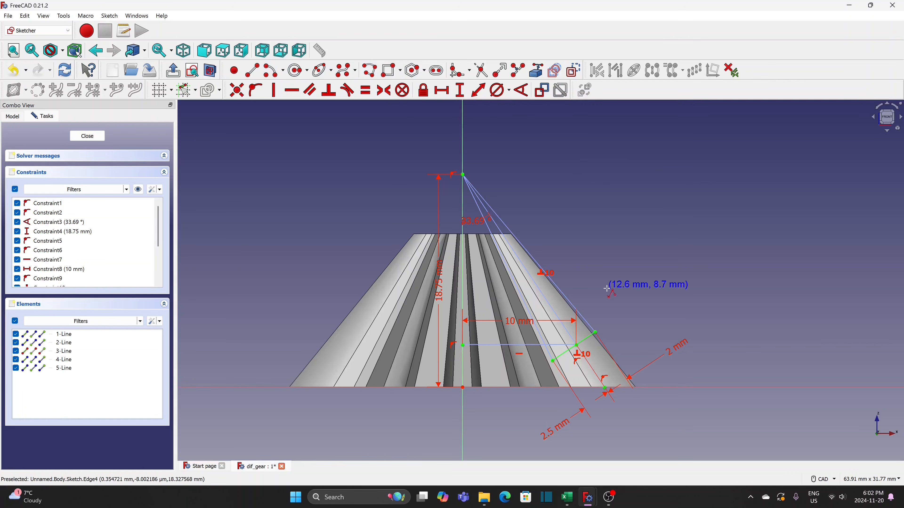
left_click(595, 333)
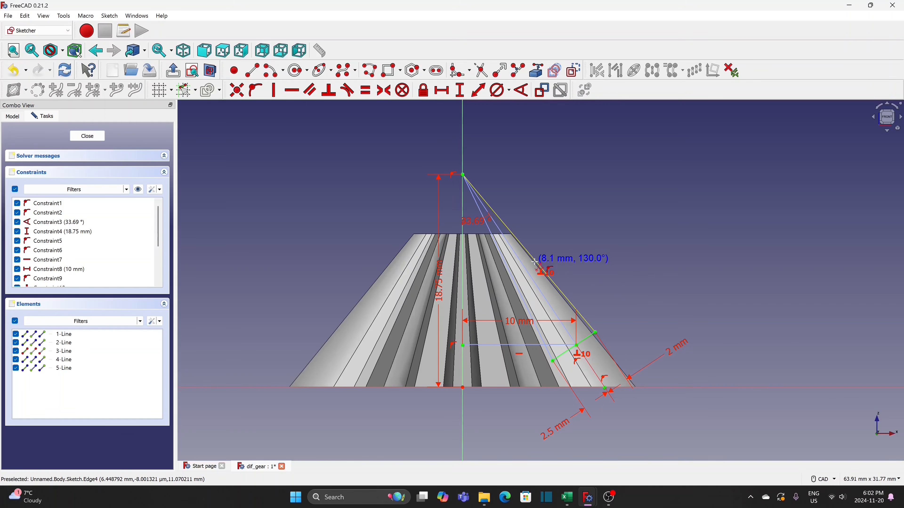
left_click(534, 262)
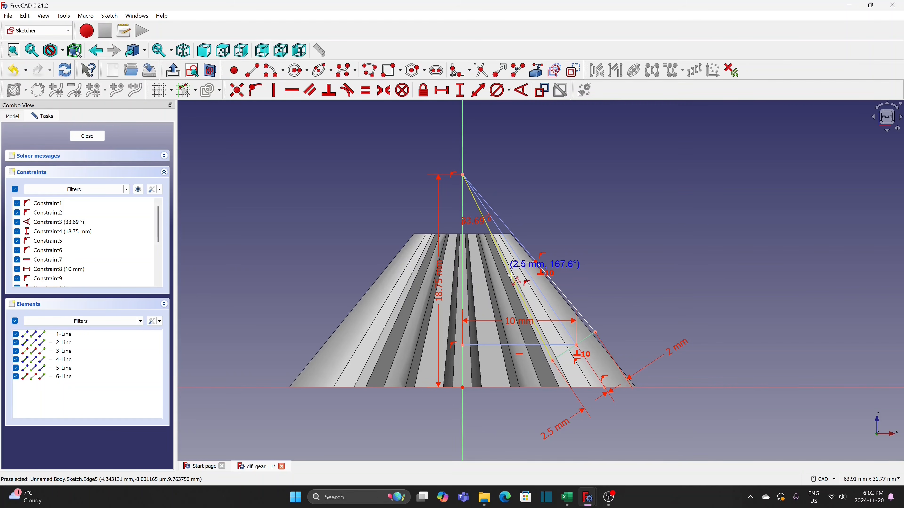
left_click(508, 268)
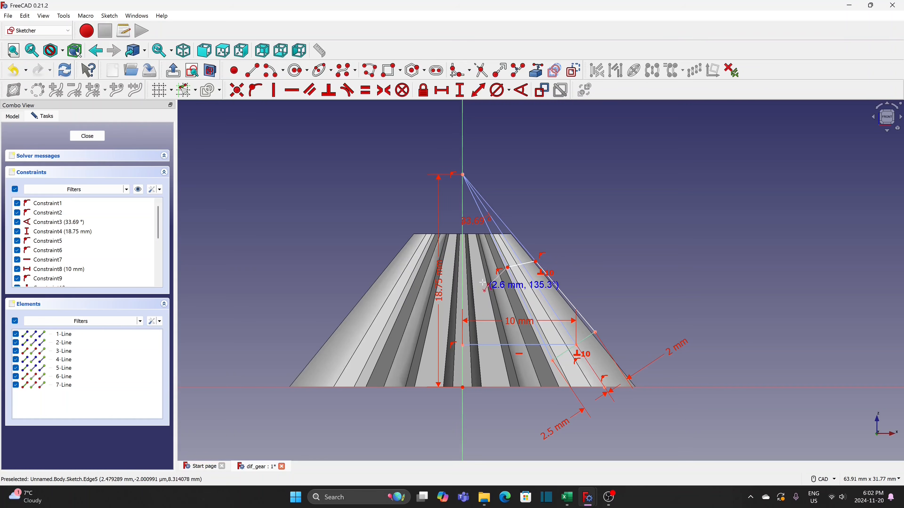
left_click(463, 268)
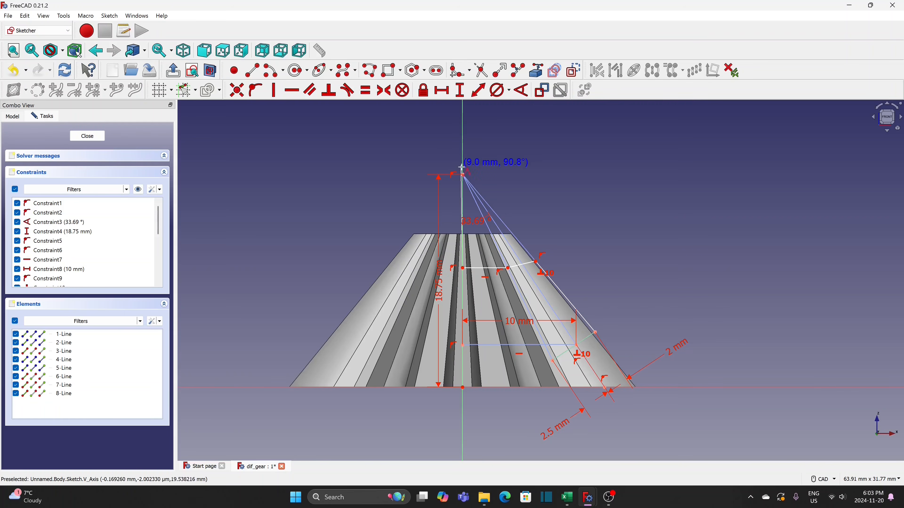
- Extend the polyline up to the cone apex, about 18.7 mm horizontally outward, down to the horizontal axis and back to the origin
left_click(464, 175)
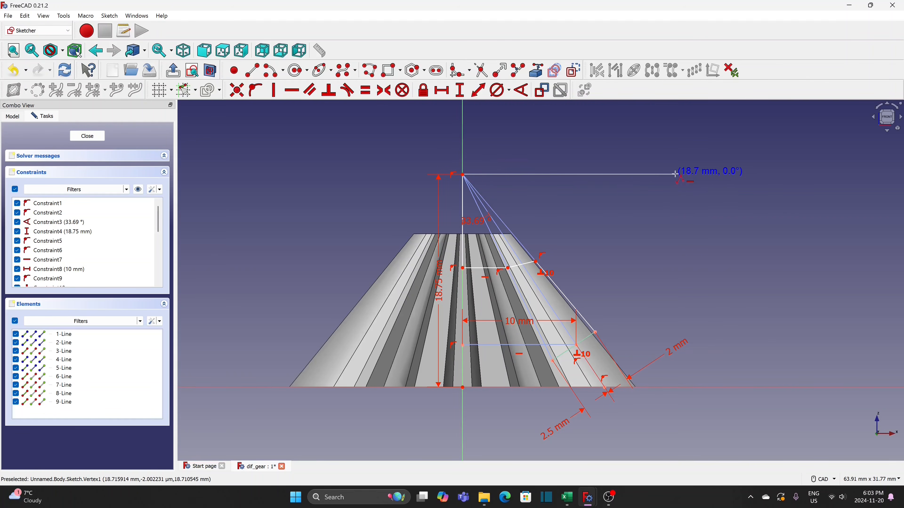
left_click(675, 174)
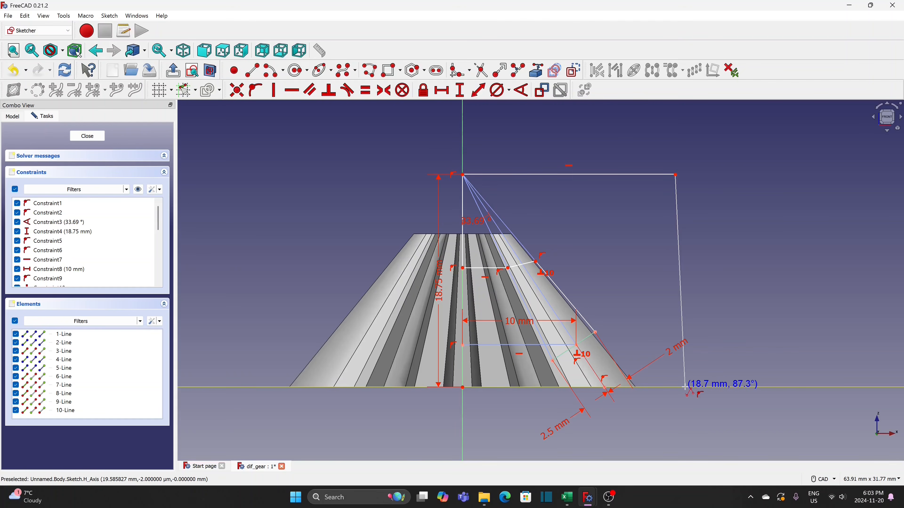
left_click(684, 388)
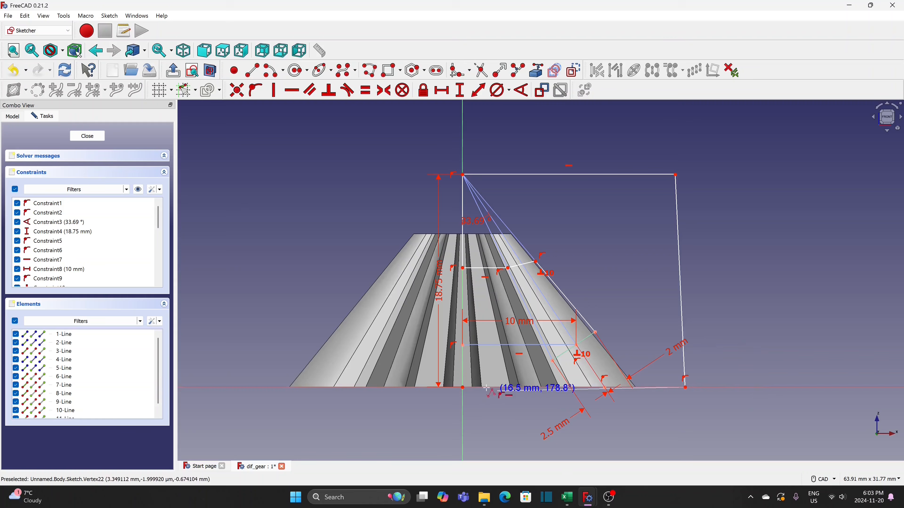
left_click(462, 387)
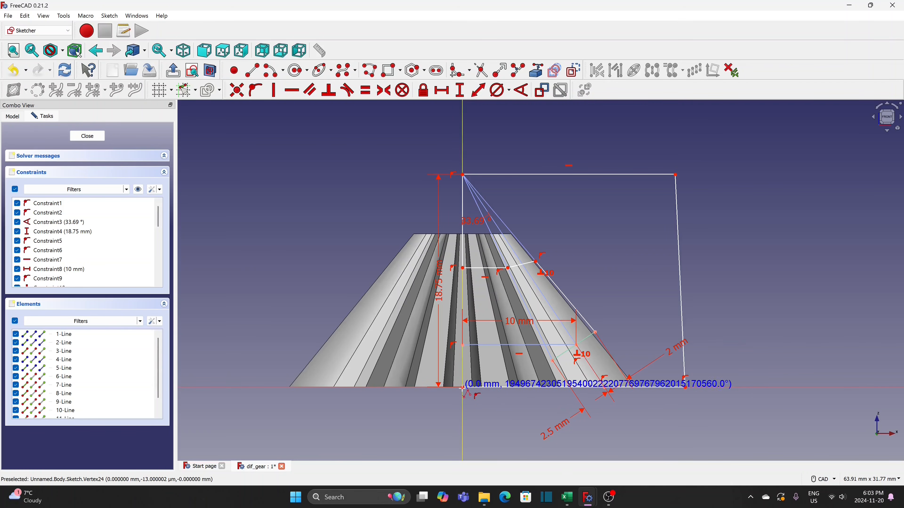
- Finish the polyline up the vertical axis about 2.4 mm and horizontally across to the short perpendicular line's inner end
left_click(462, 359)
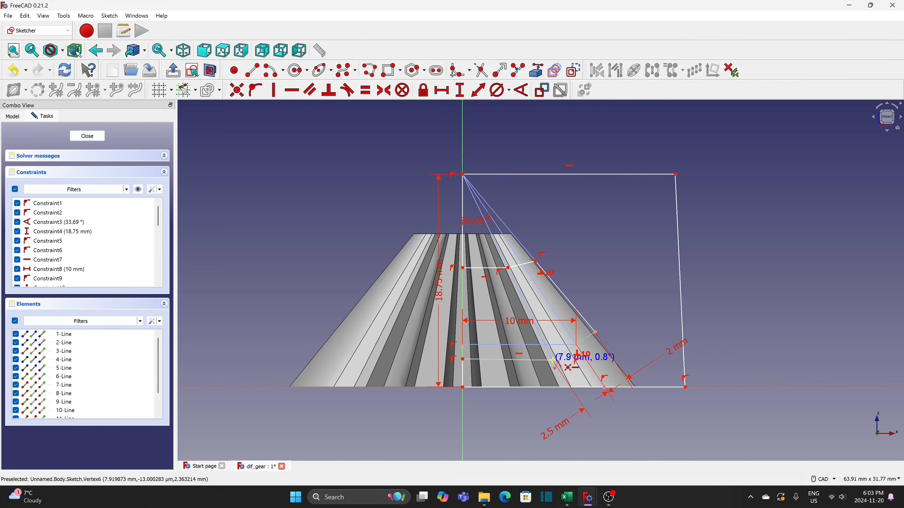
left_click(552, 361)
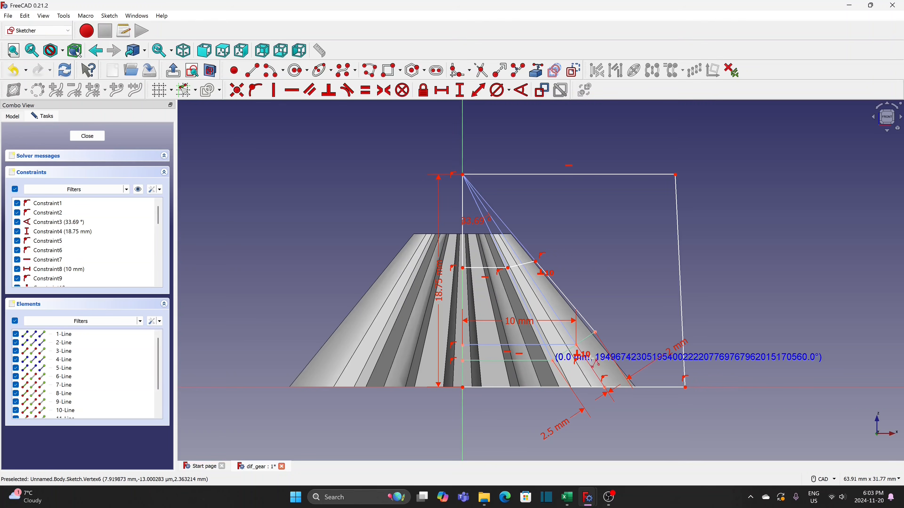
right_click(640, 355)
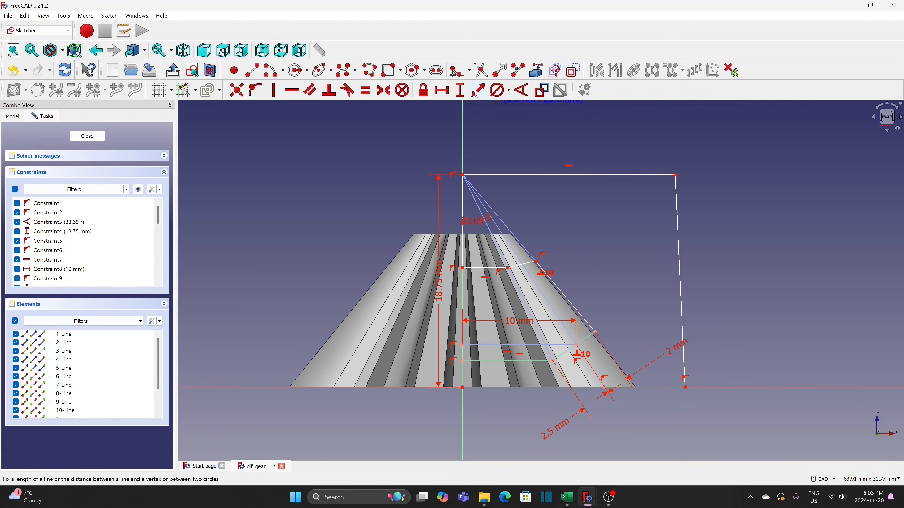
right_click(495, 222)
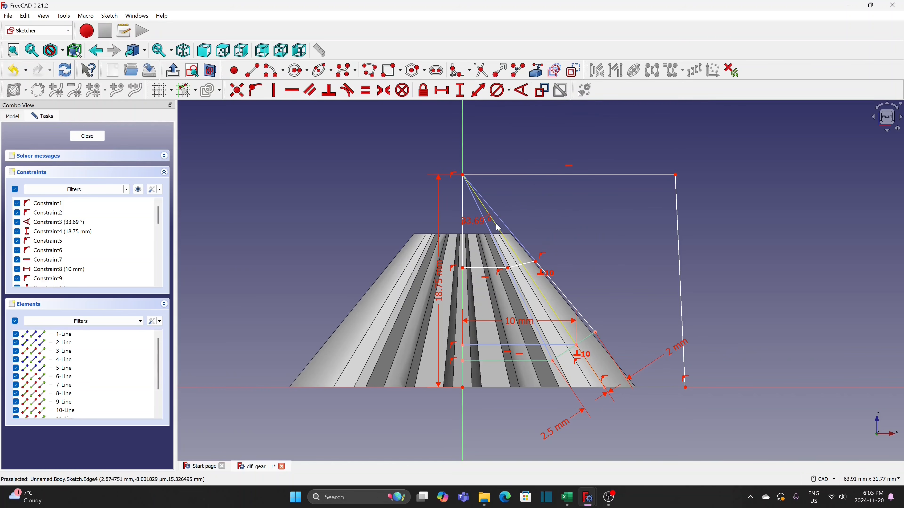
- Constrain the profile's upper slanted segment between the construction lines perpendicular to the pitch cone line
left_click(498, 228)
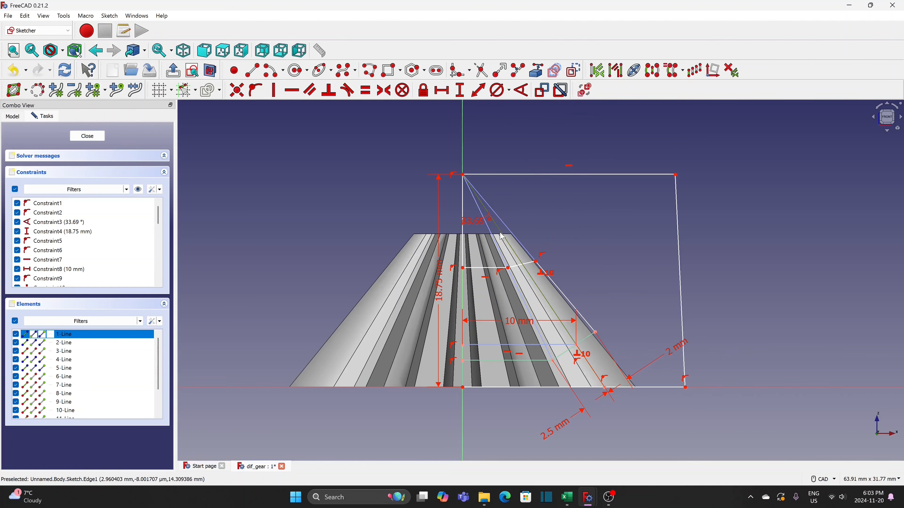
left_click(530, 266)
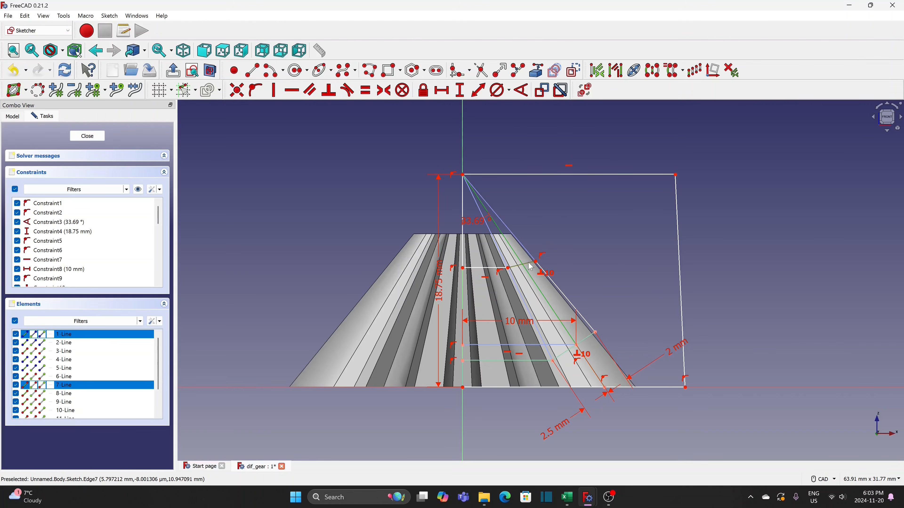
left_click(333, 92)
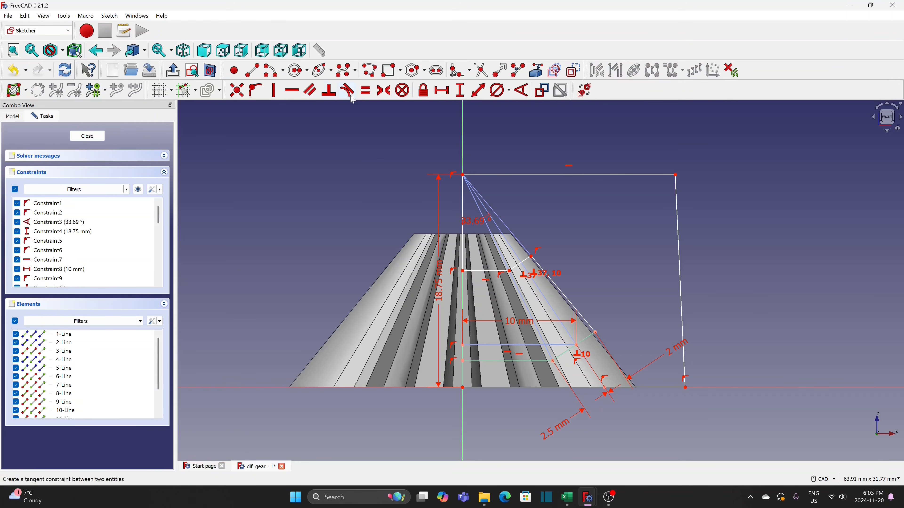
- Constrain the length of the profile edge along the outer construction line to 10 mm
left_click(479, 91)
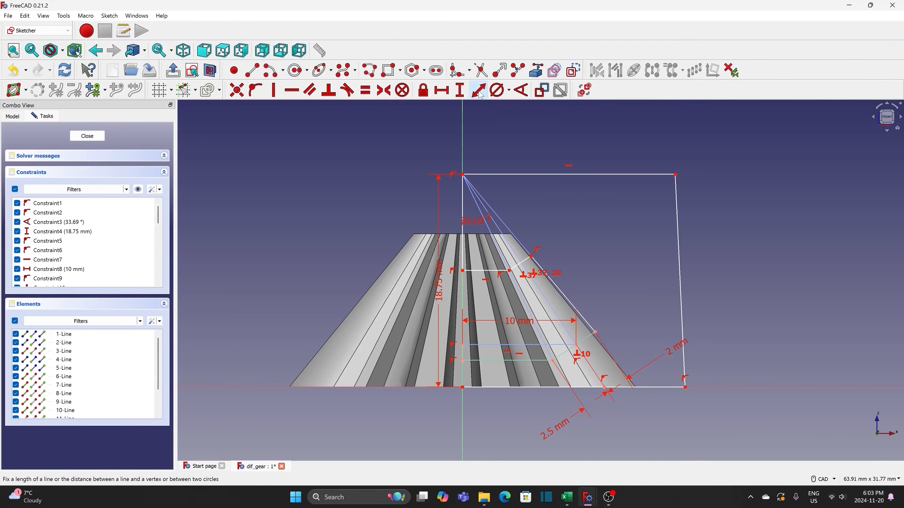
left_click(564, 295)
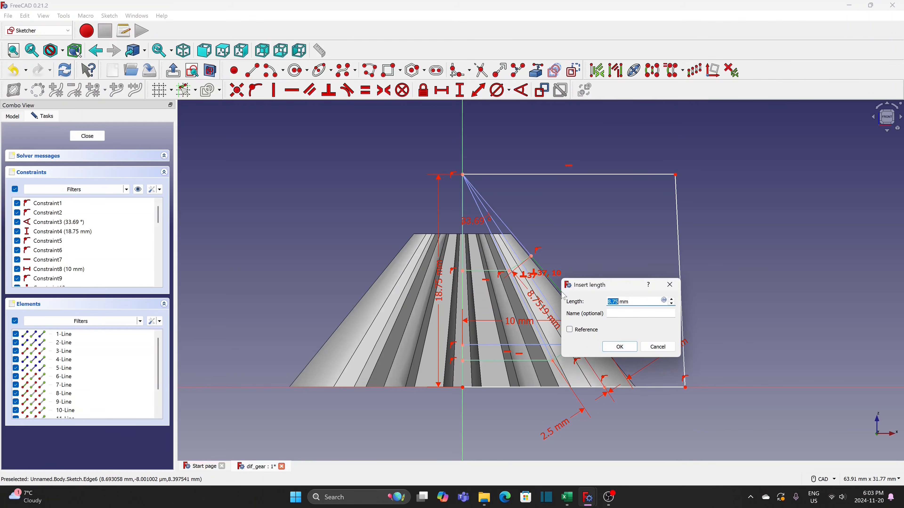
type("10")
left_click(622, 347)
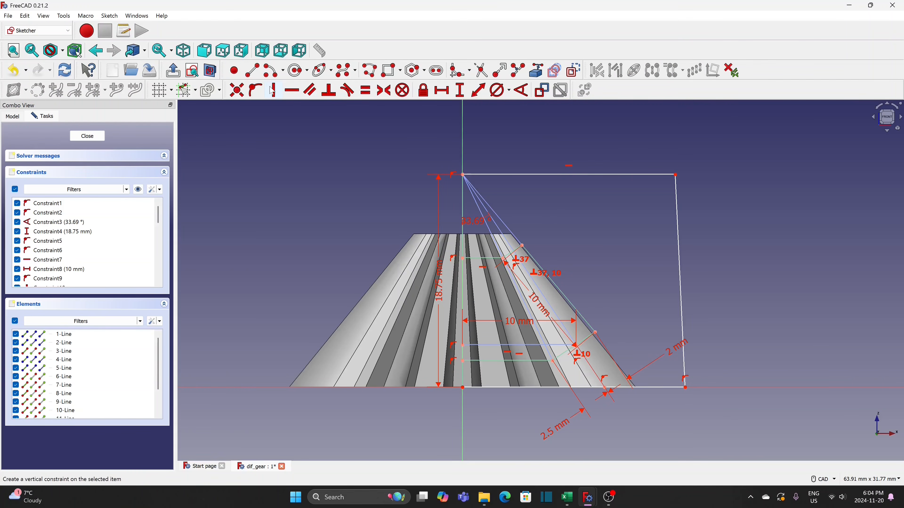
- Make the profile's outermost side vertical and move the 18.75 mm height dimension clear of the gear
left_click(677, 232)
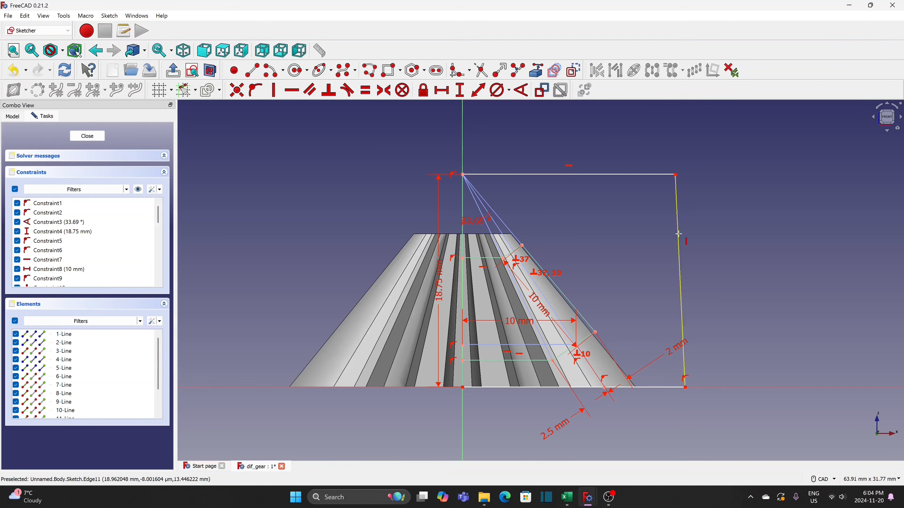
key("v")
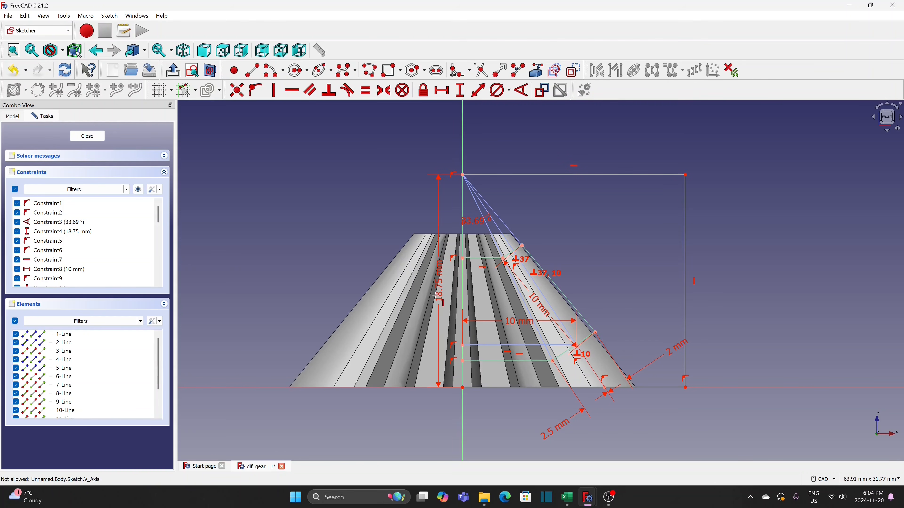
left_click_drag(441, 299, 260, 306)
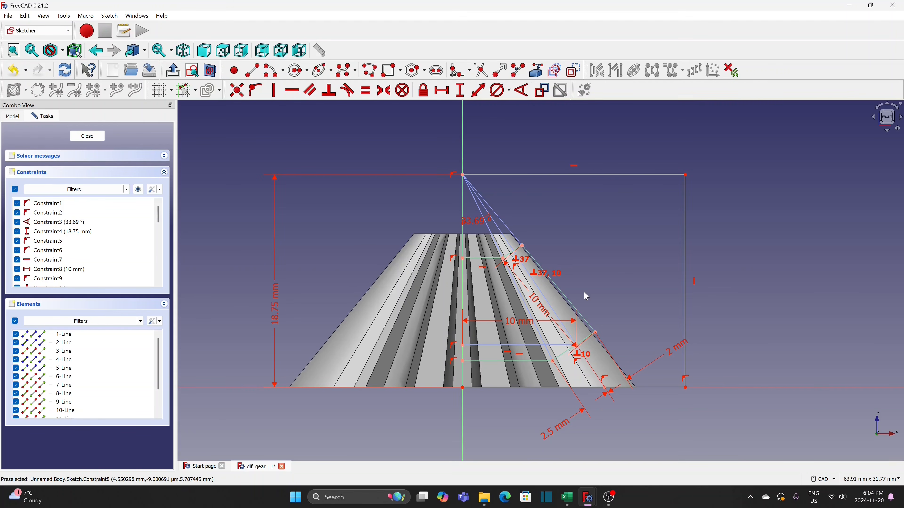
- Save the document and close the trimming sketch
key("ctrl+s")
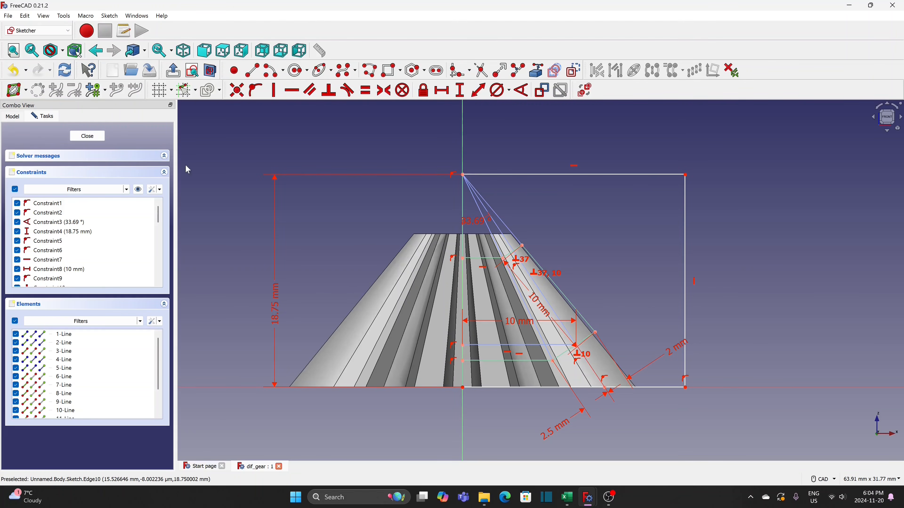
left_click(93, 136)
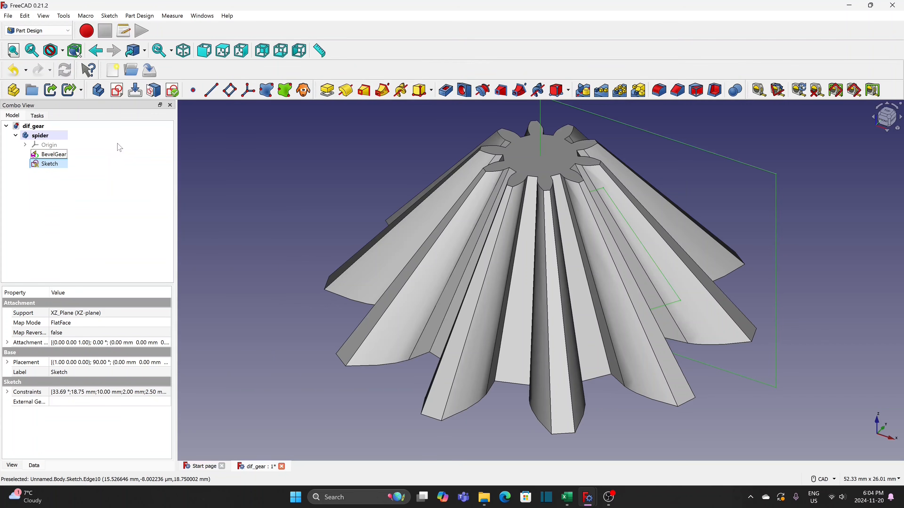
- Duplicate the spider body together with all of its dependent objects
left_click(40, 135)
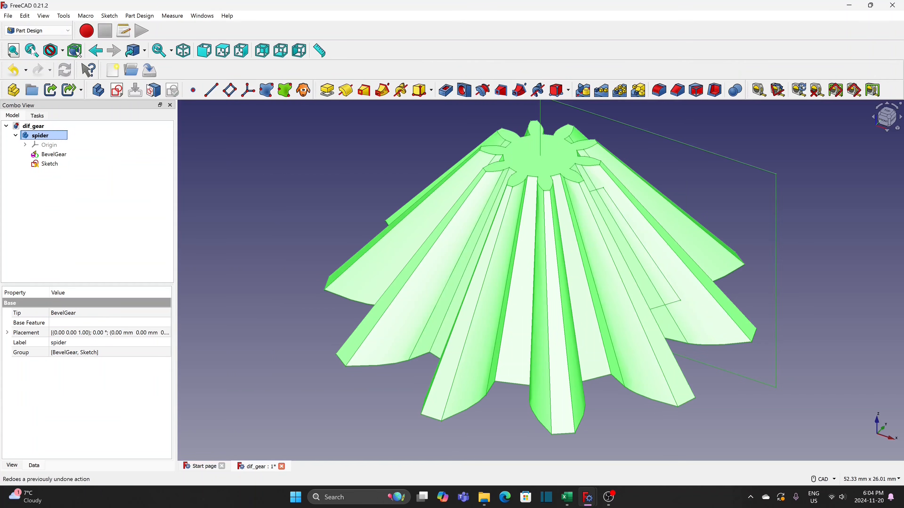
left_click(25, 16)
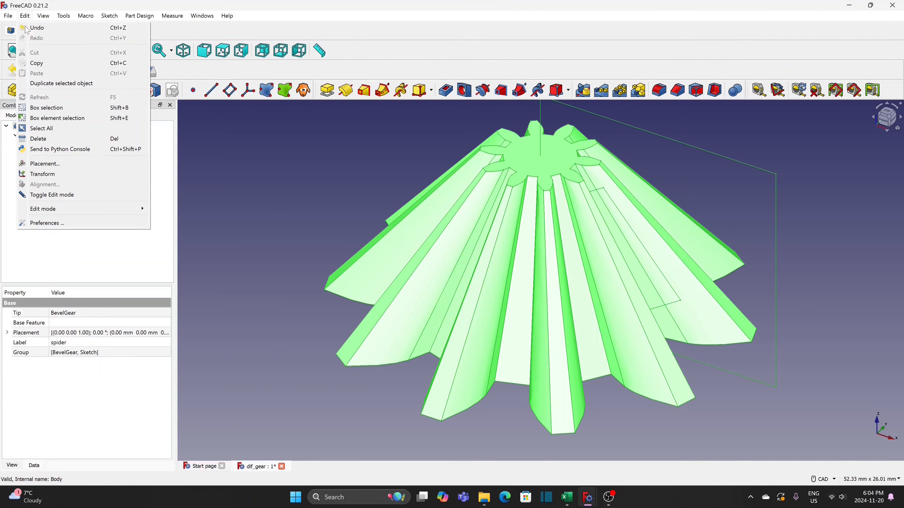
left_click(51, 84)
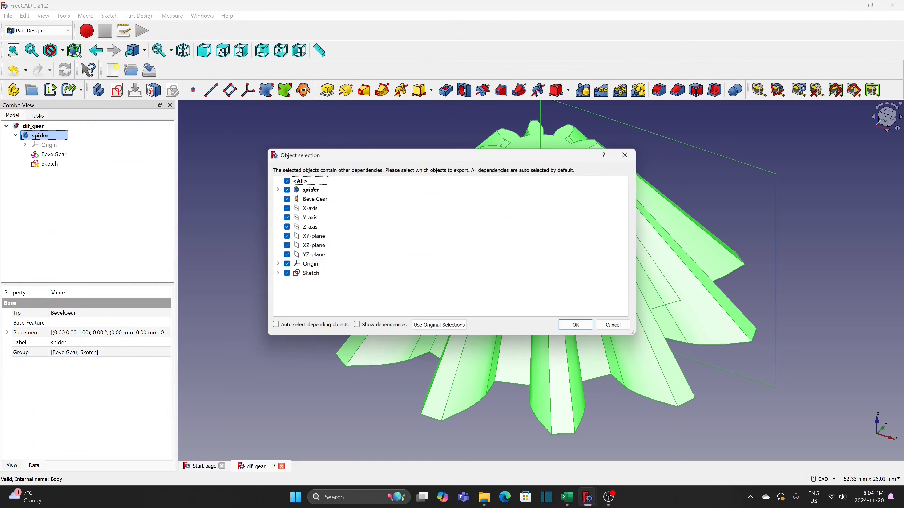
left_click(578, 327)
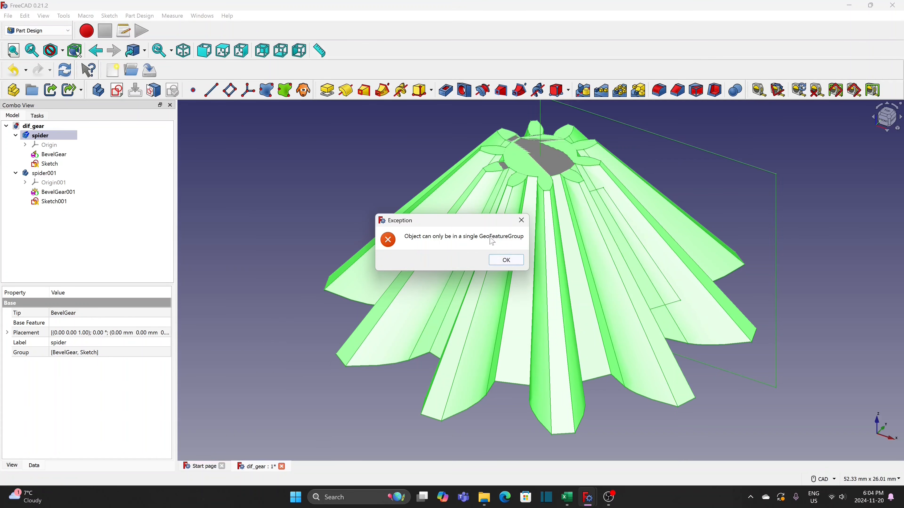
left_click(506, 260)
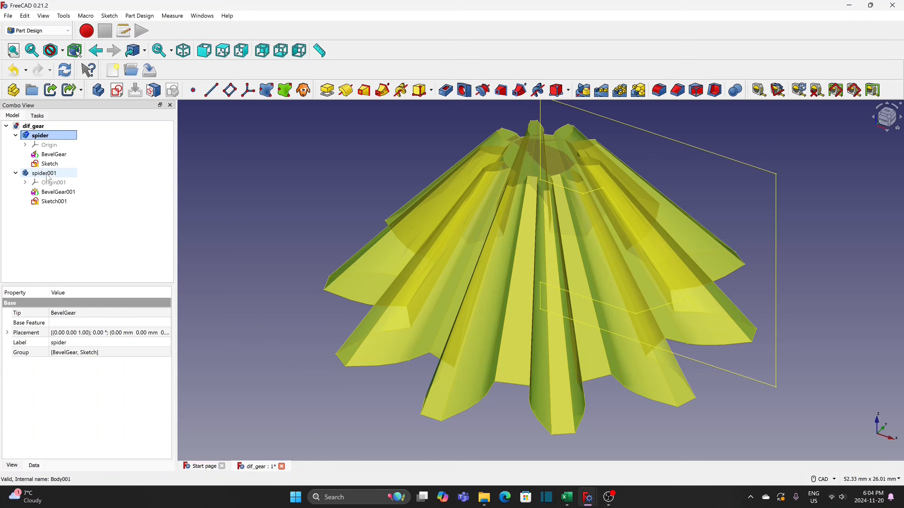
- Rename the duplicated spider body as side
left_click(47, 174)
right_click(47, 175)
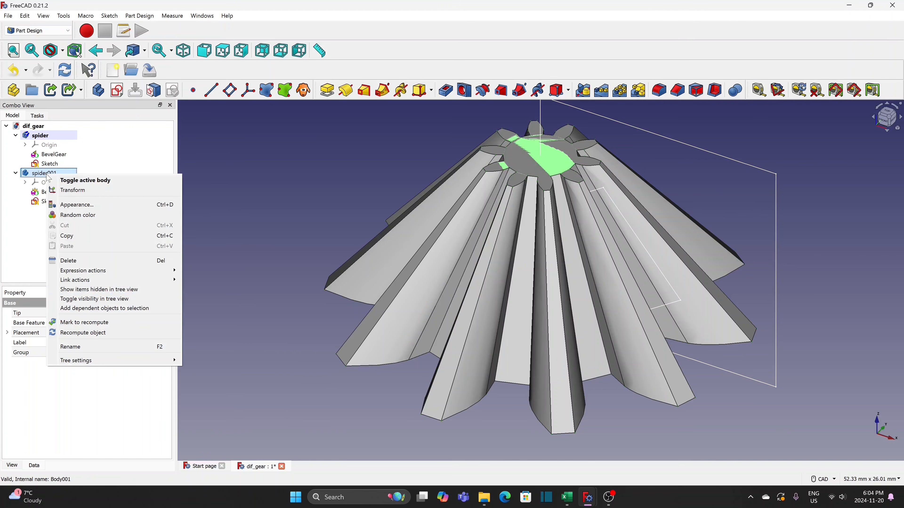
left_click(79, 348)
type("sid")
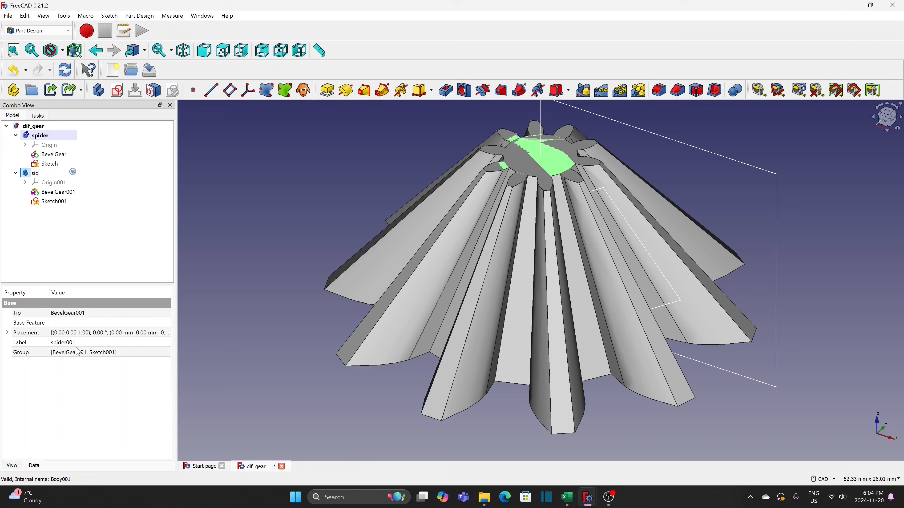
type("e")
key("Return")
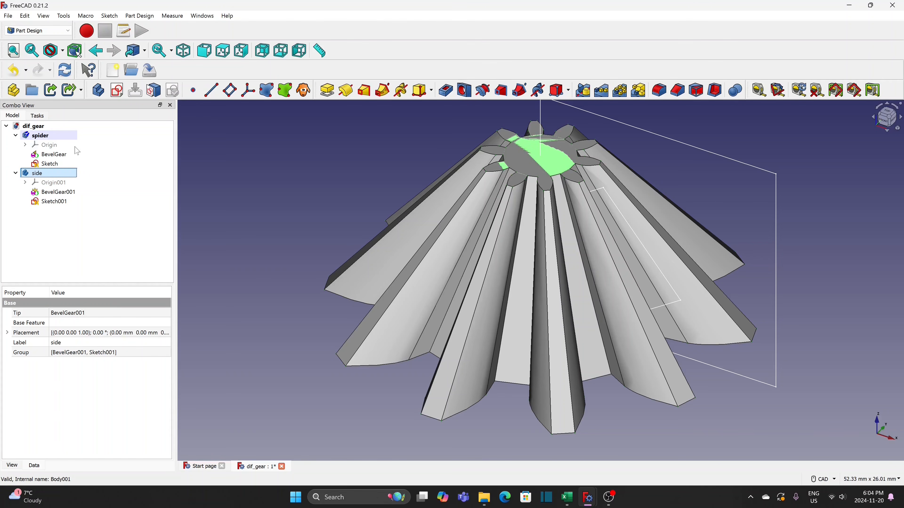
- Duplicate the spider body a second time, including all of its dependencies
left_click(45, 138)
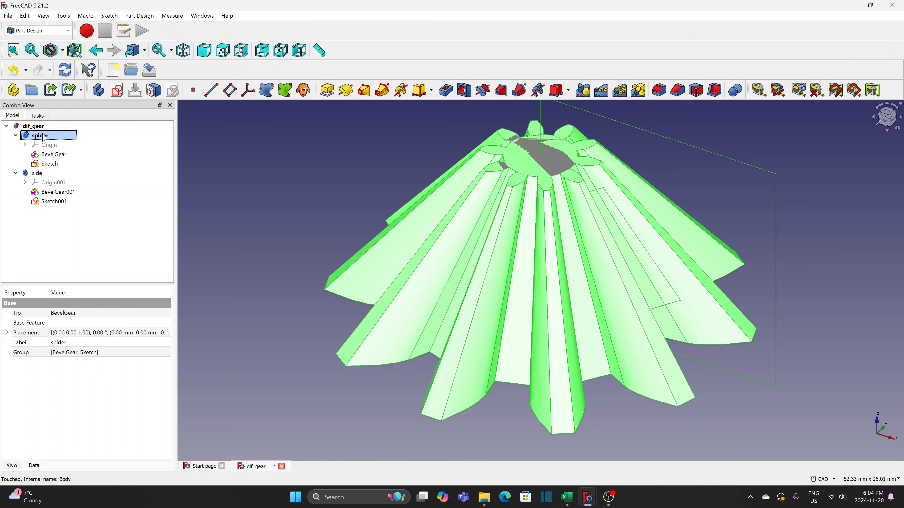
left_click(28, 16)
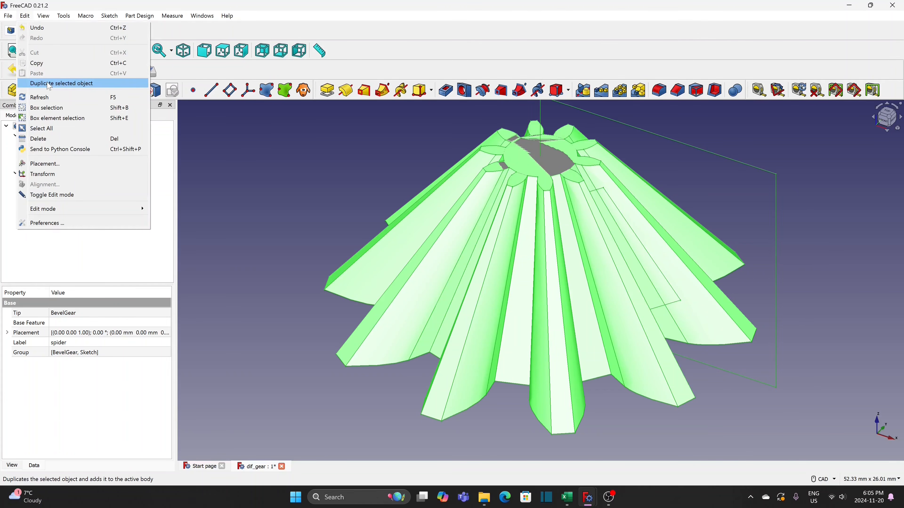
left_click(82, 83)
left_click(584, 327)
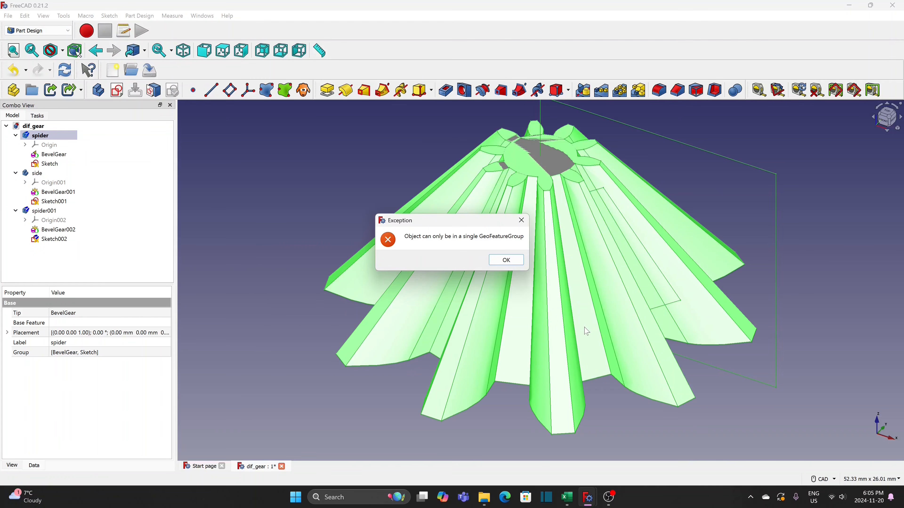
left_click(506, 260)
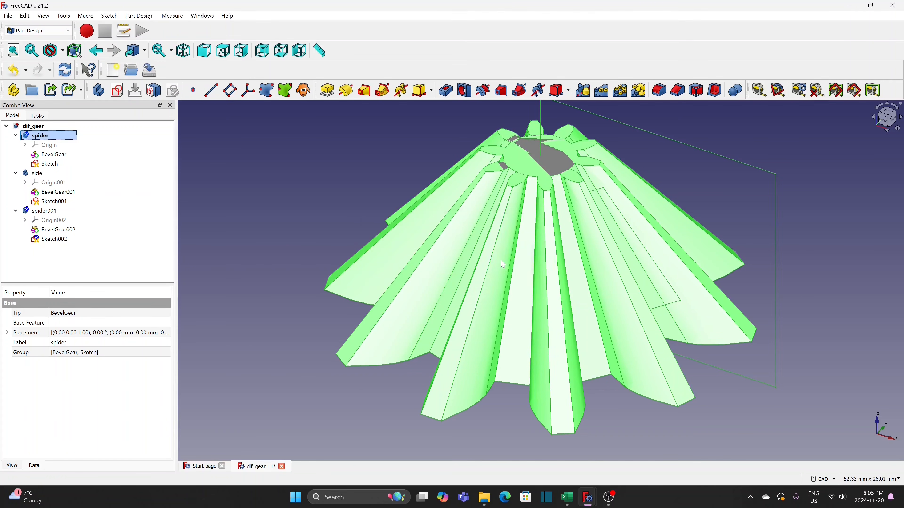
- Rename the second copy of the spider body as pinion
left_click(51, 212)
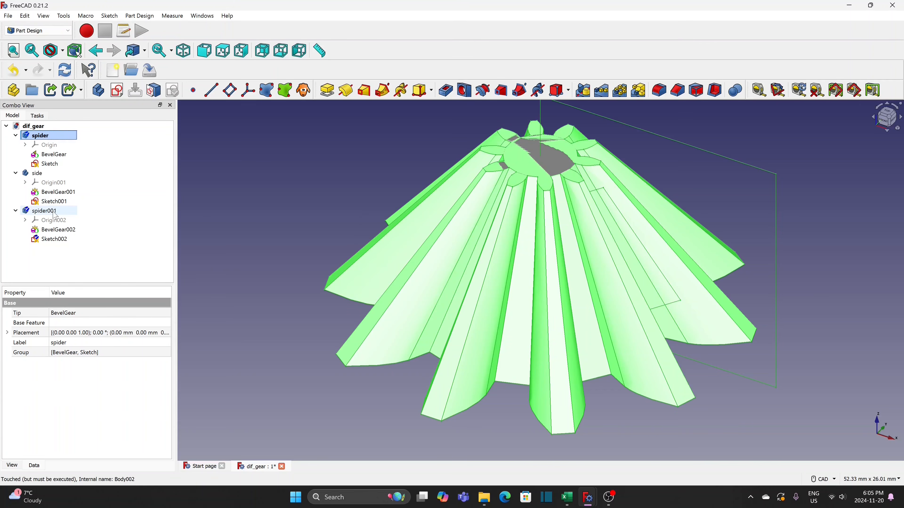
right_click(52, 213)
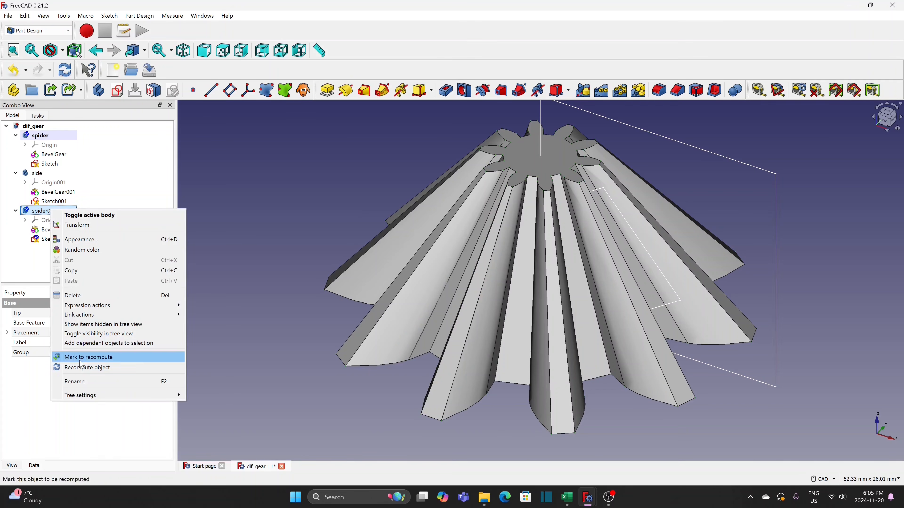
left_click(88, 386)
type("pinion")
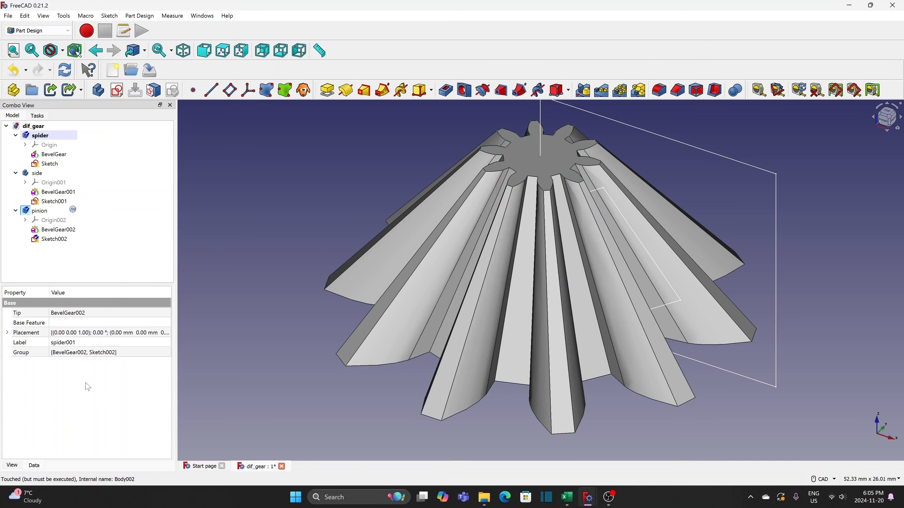
key("Return")
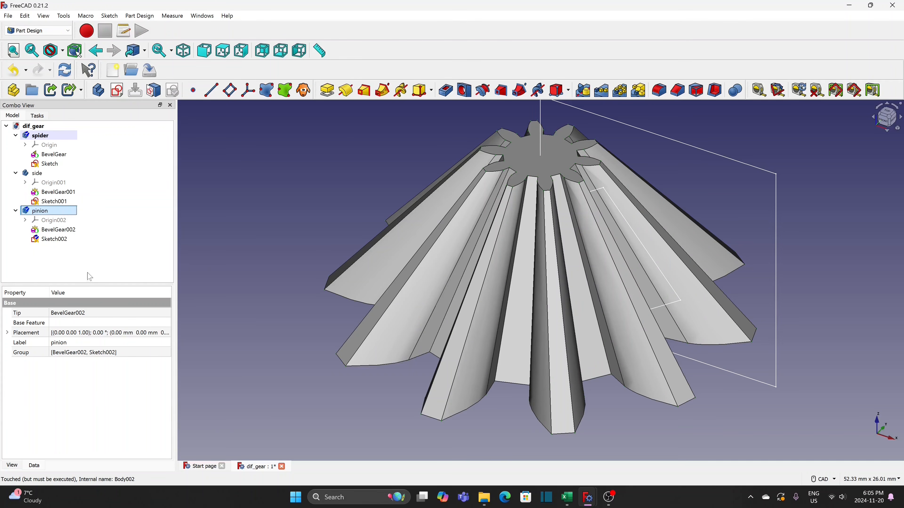
- Duplicate the spider body a third time, including all of its dependencies
left_click(39, 136)
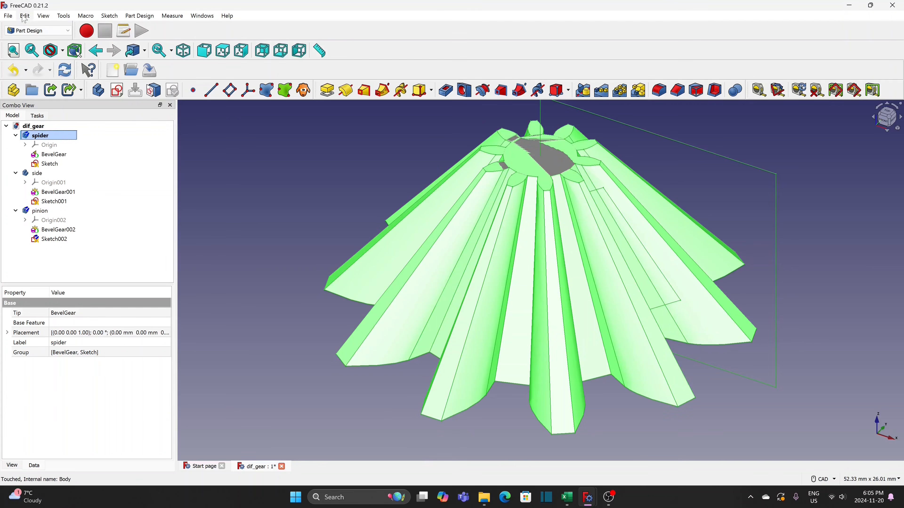
left_click(25, 16)
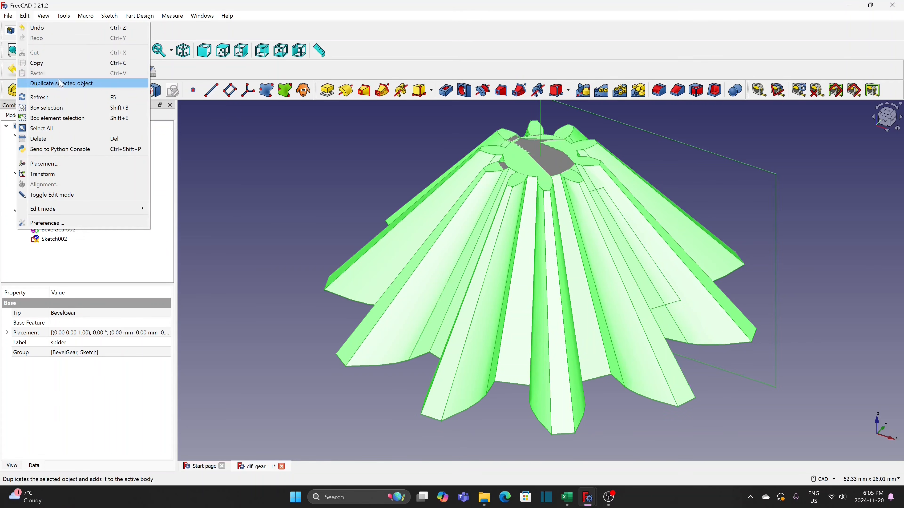
left_click(62, 89)
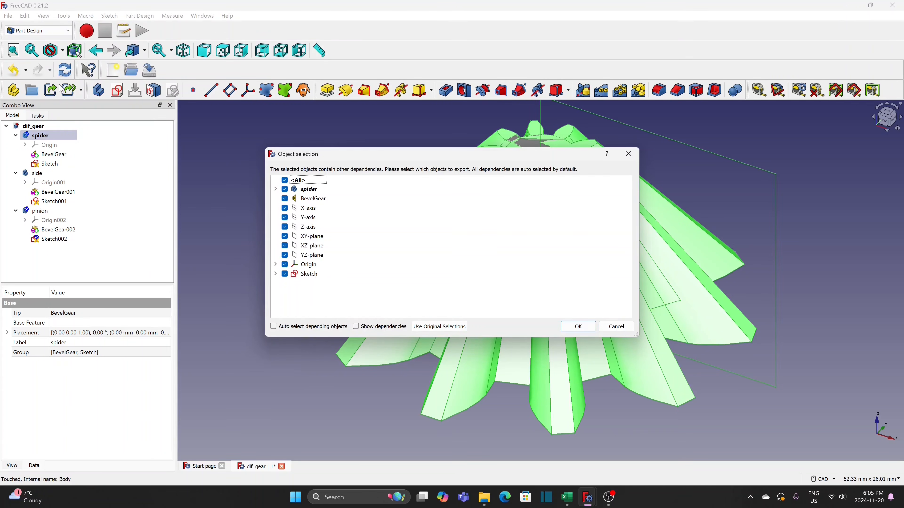
left_click(569, 326)
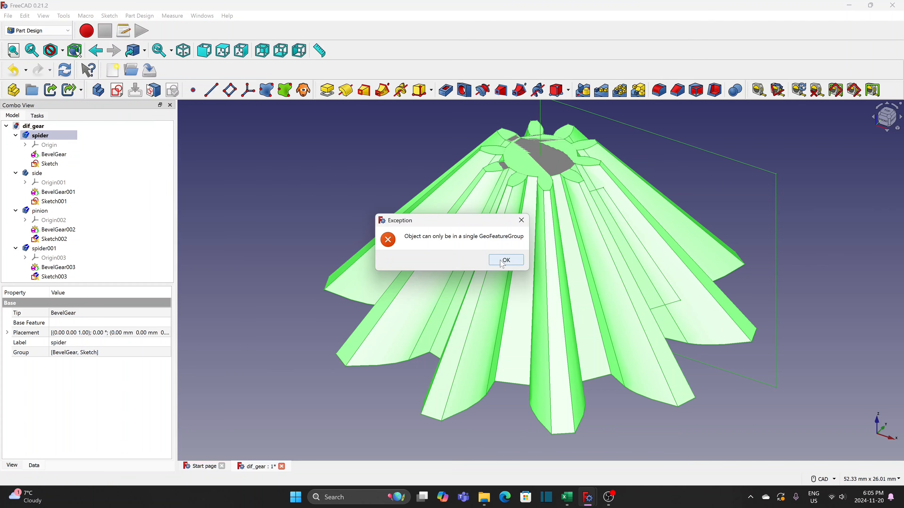
left_click(501, 259)
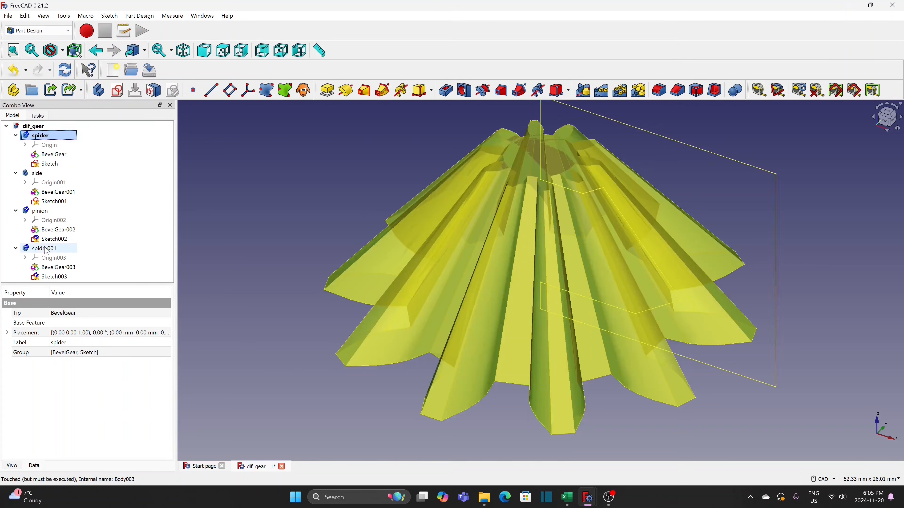
- Rename the third copy of the spider body as crown
right_click(47, 250)
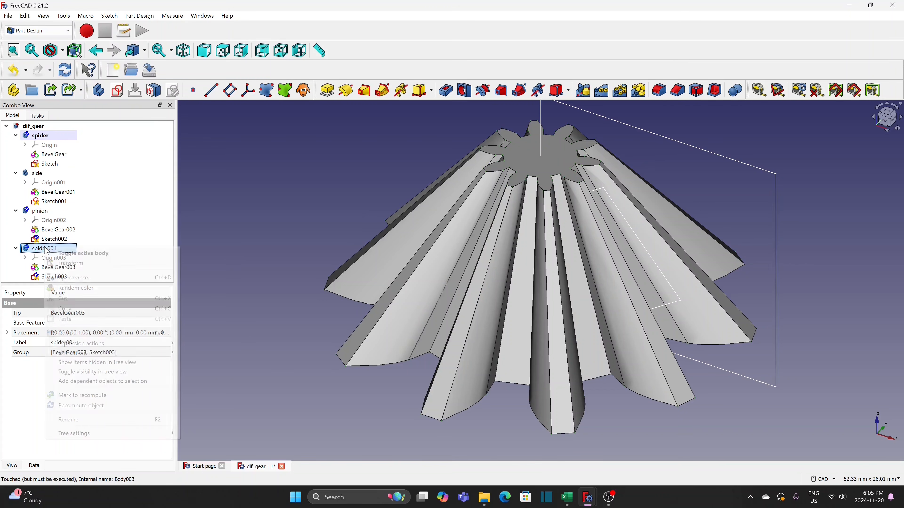
left_click(89, 421)
type("c")
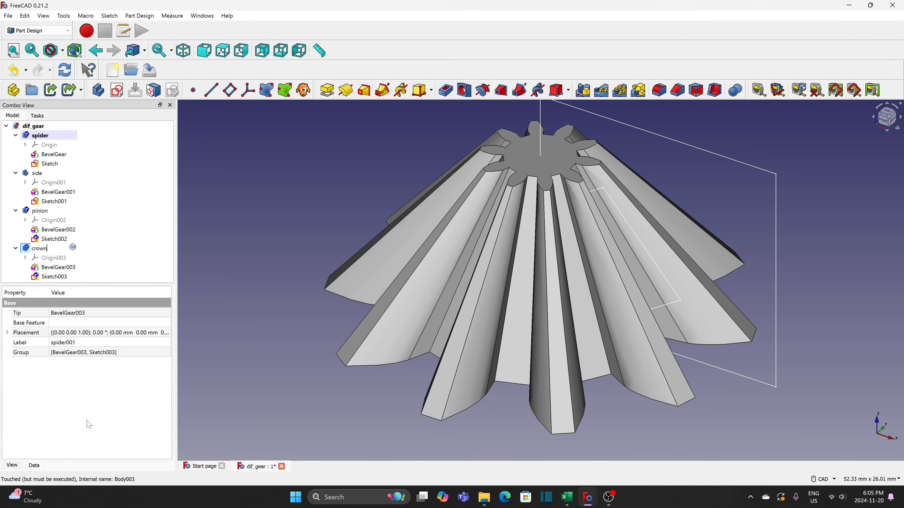
type("rown")
key("Return")
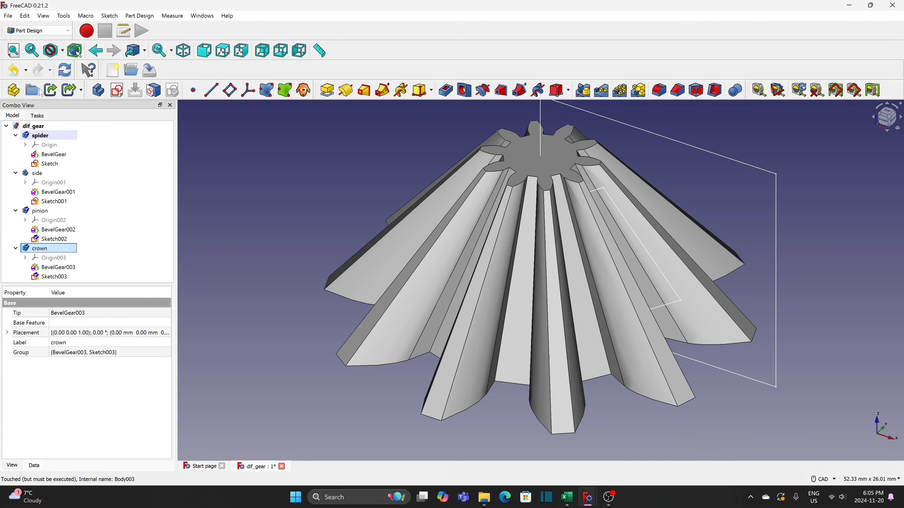
- Refresh the document and hide the side, pinion and crown bodies so only the spider body is shown
left_click(25, 16)
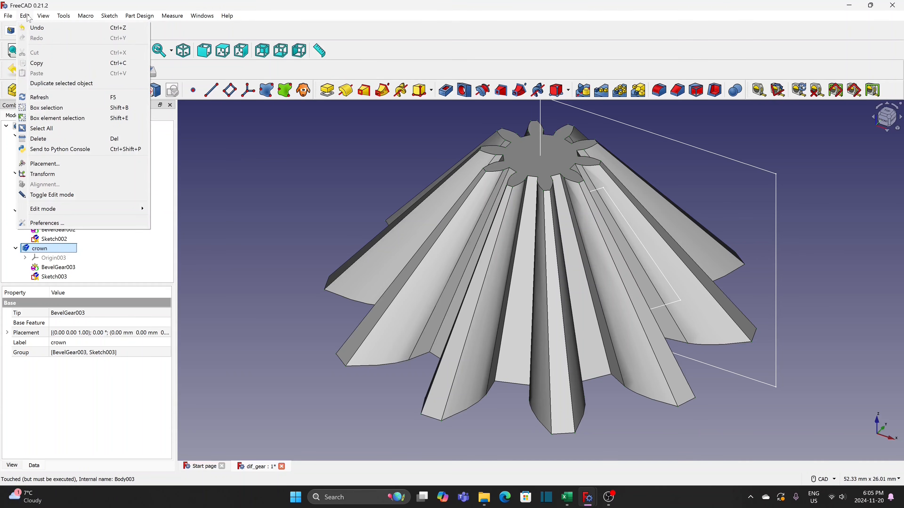
left_click(42, 98)
left_click(45, 164)
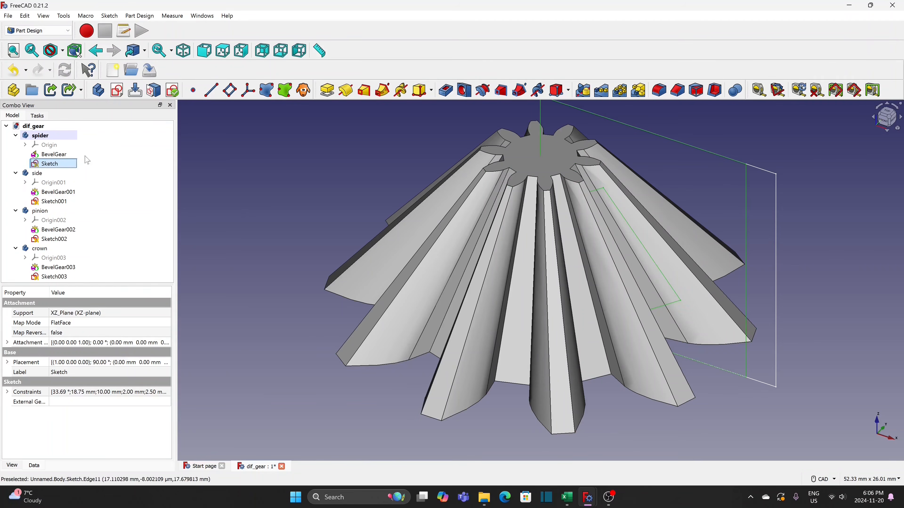
left_click(39, 174)
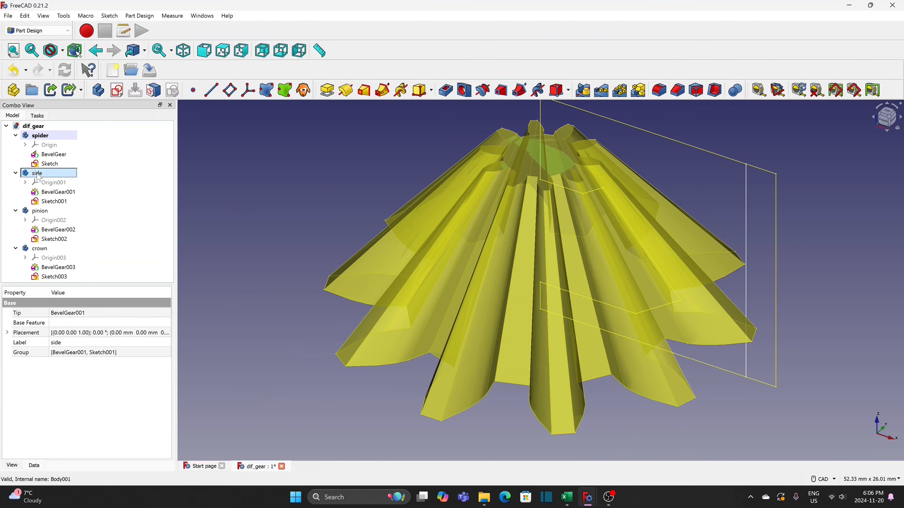
left_click(38, 210)
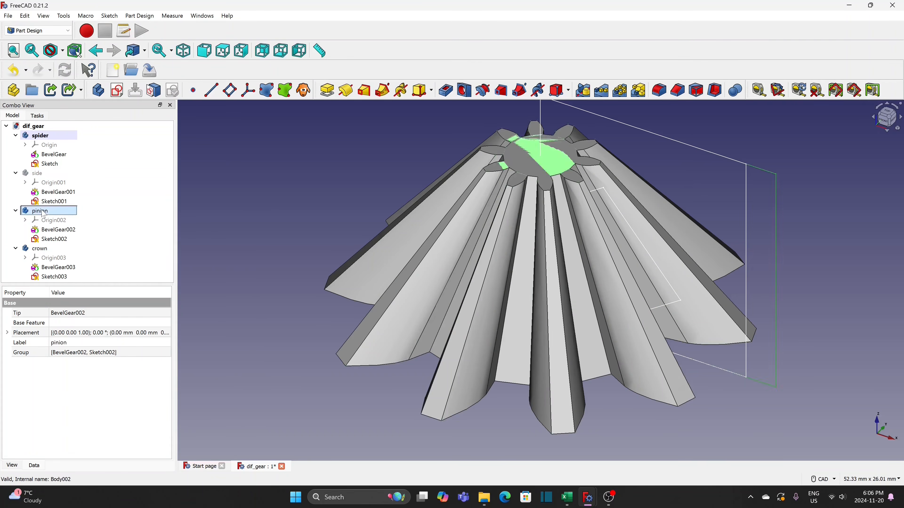
left_click(45, 249)
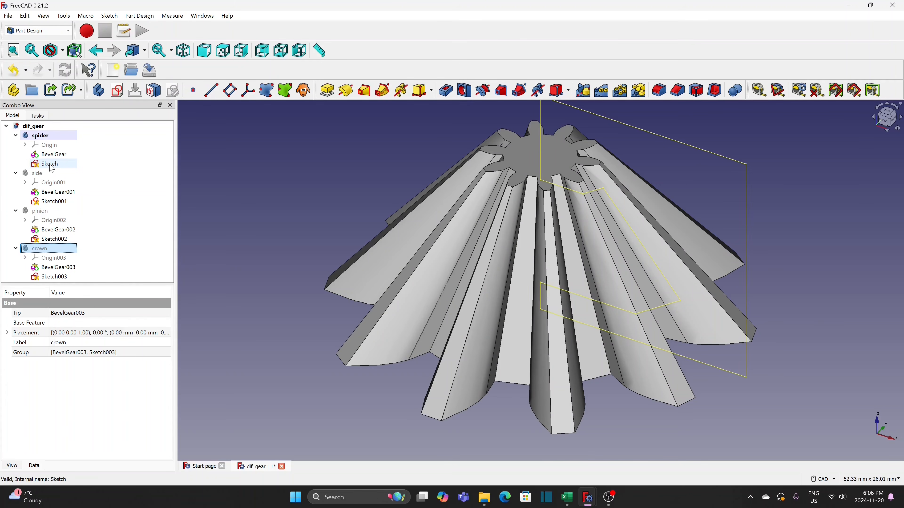
- In the spider's trimming sketch, constrain the horizontal length of the outer profile's top edge to 17 mm and close the sketch
double_click(50, 164)
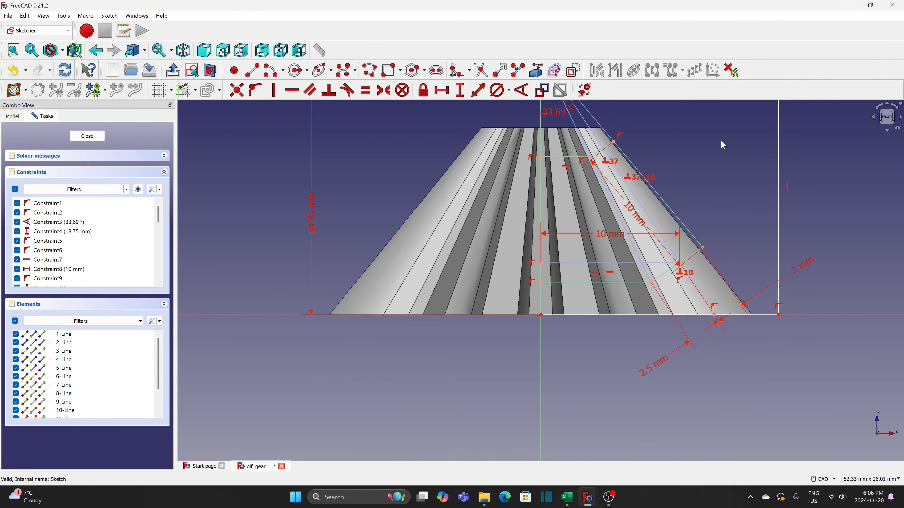
left_click(442, 91)
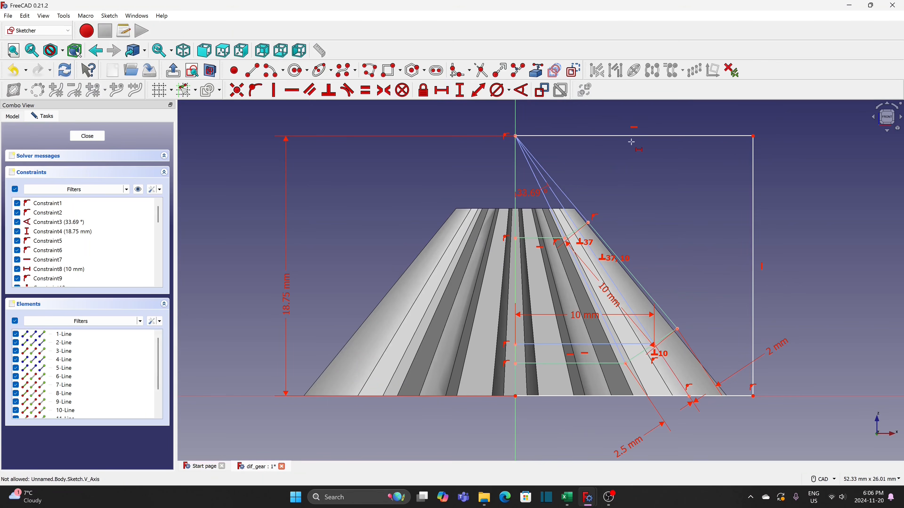
left_click(675, 136)
type("17")
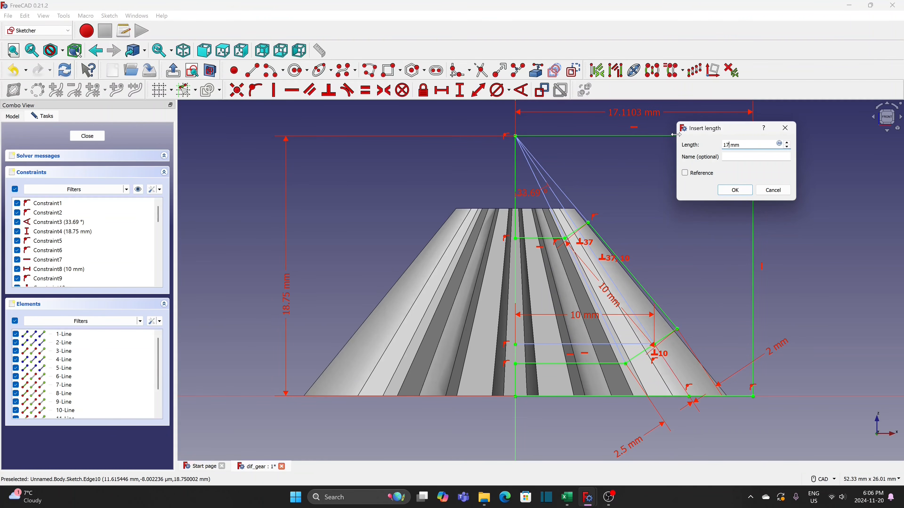
left_click(734, 190)
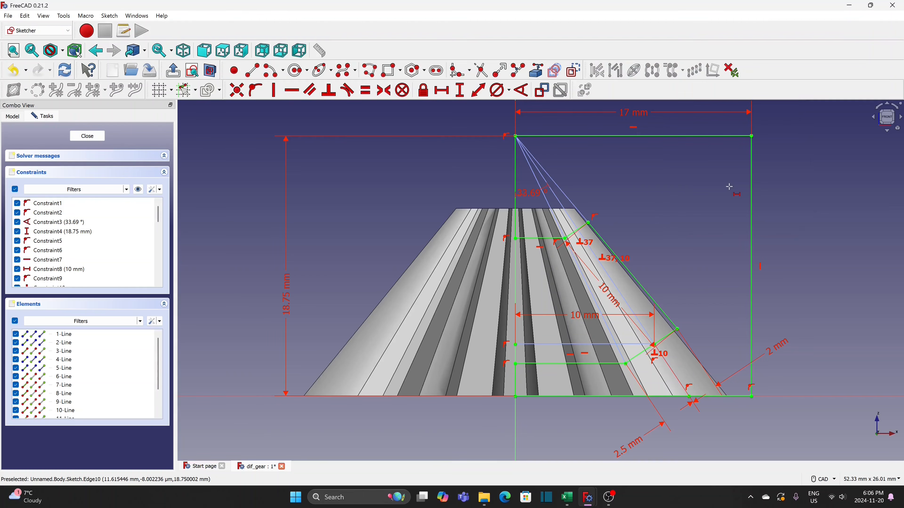
key("ctrl+s")
left_click(87, 135)
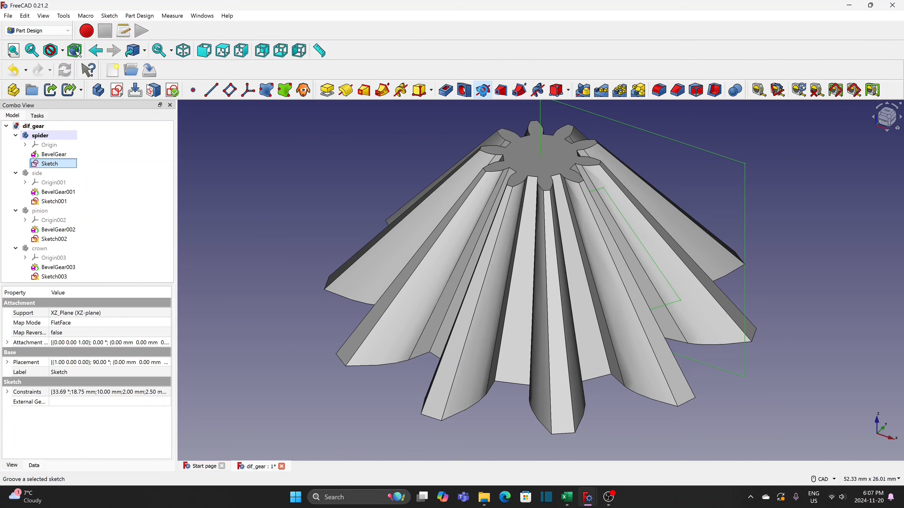
- Trim the spider bevel gear by applying a Groove with its trimming sketch
left_click(484, 93)
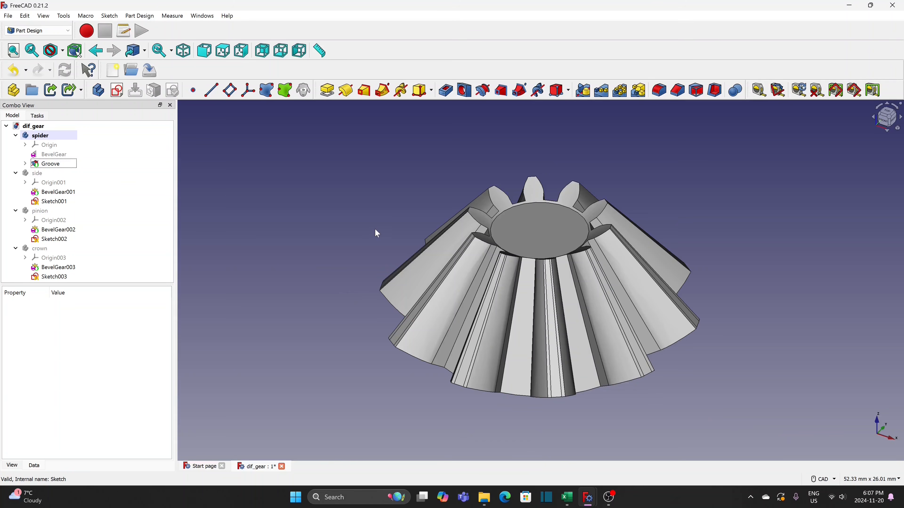
middle_click_drag(374, 231, 426, 235)
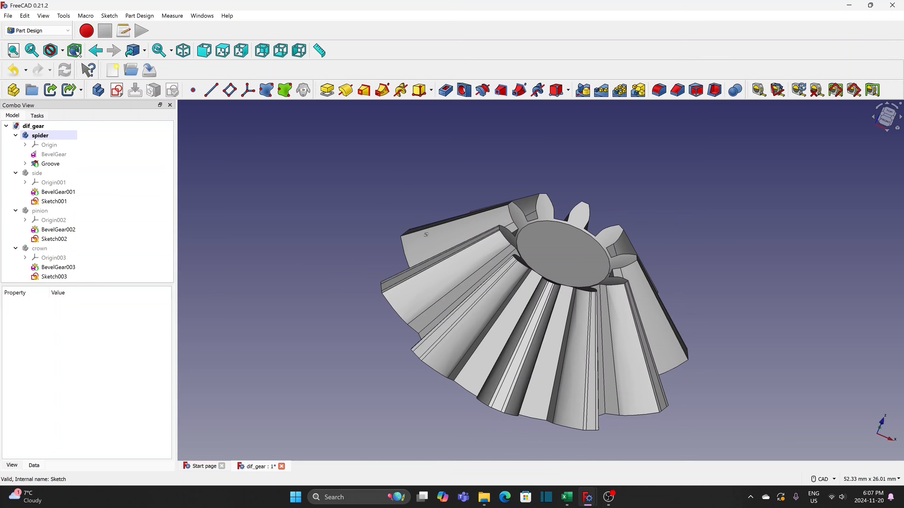
- Hide the spider body and show the side body
left_click(43, 137)
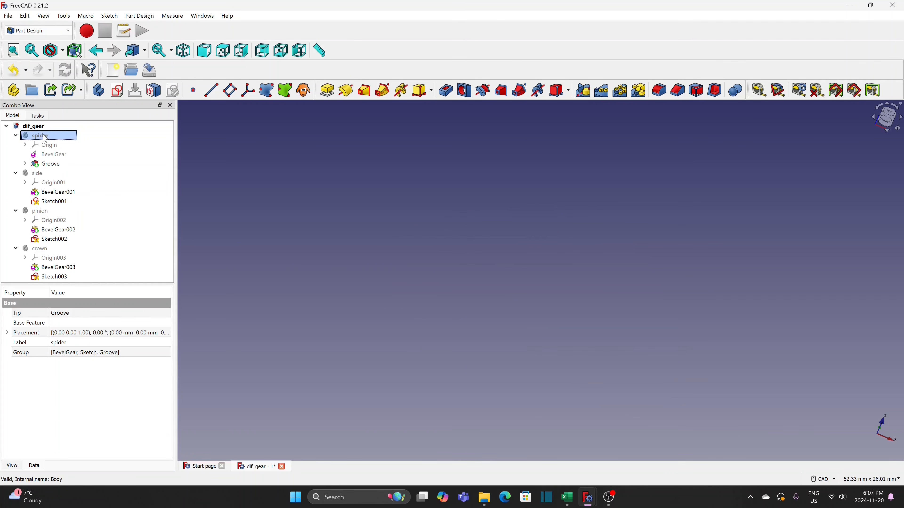
left_click(47, 174)
key("space")
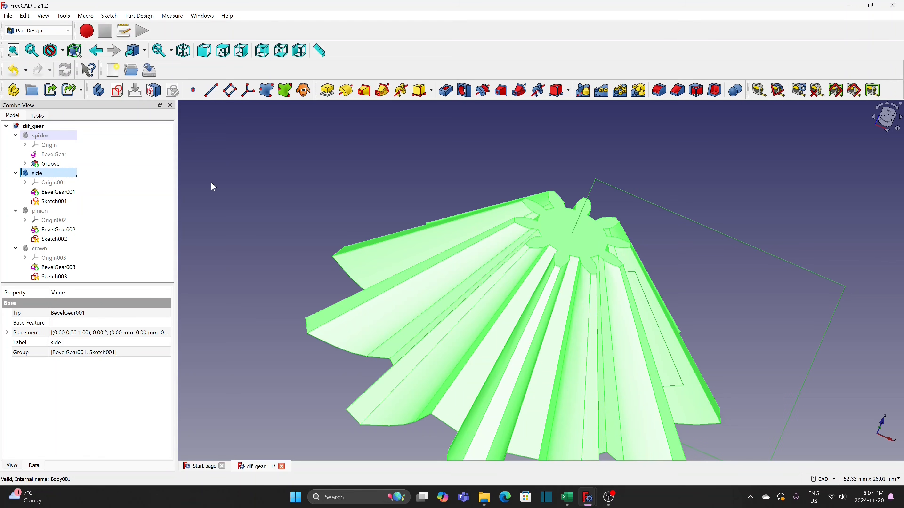
- Set the side body's bevel gear to 15 teeth and a height of 8 mm
left_click(63, 194)
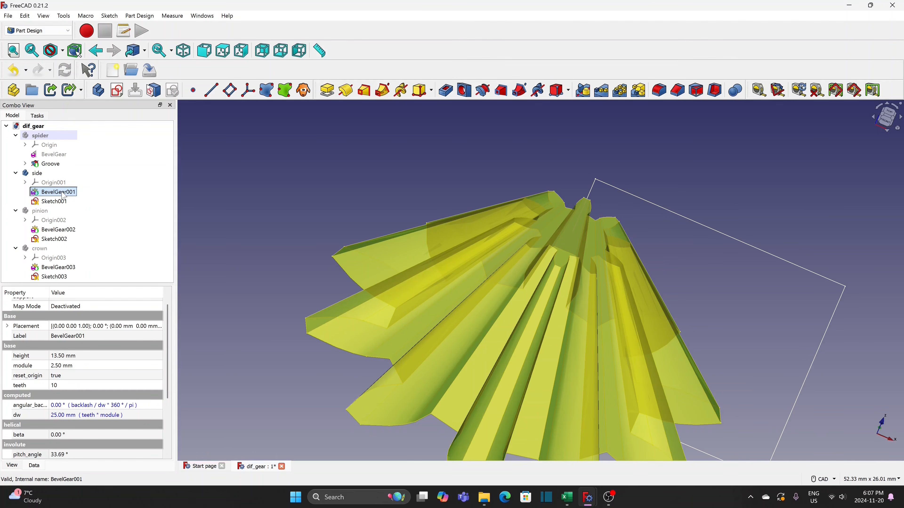
left_click(78, 386)
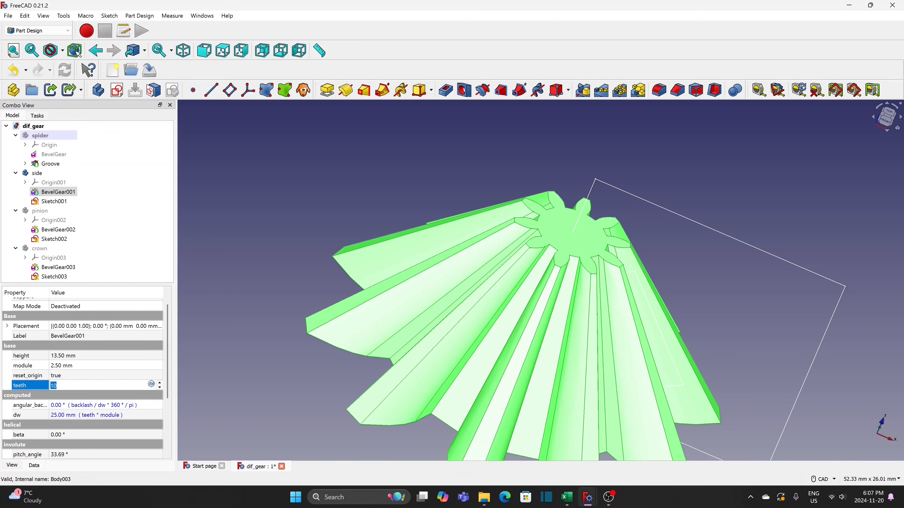
type("15")
left_click(121, 357)
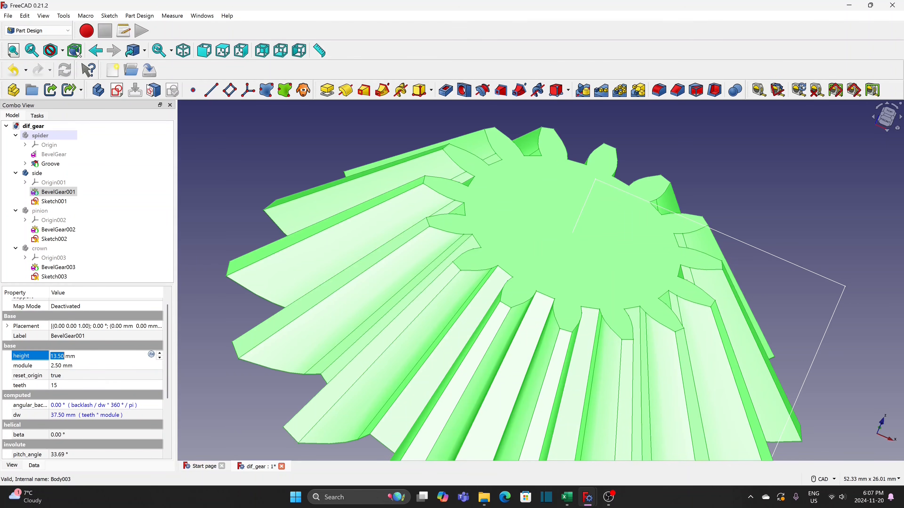
left_click_drag(121, 356, 38, 355)
type("8")
left_click(95, 379)
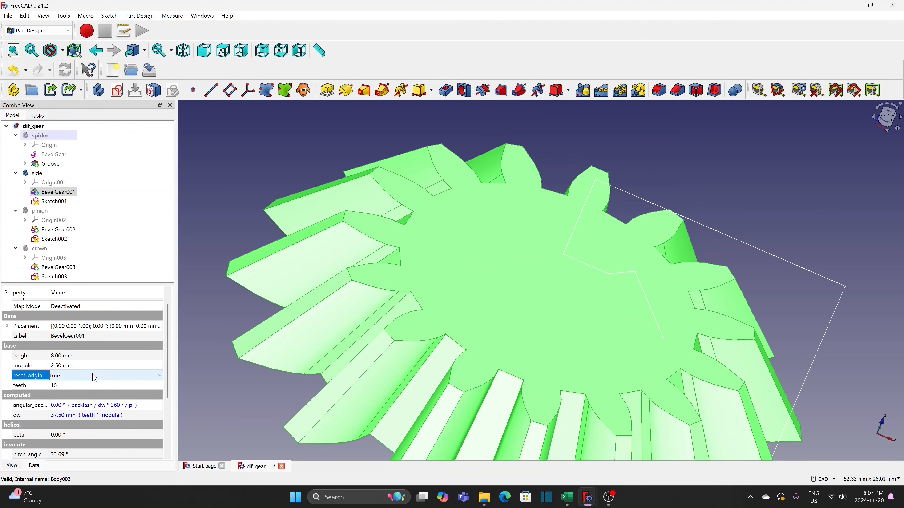
- Set the pitch angle of the side body's bevel gear to 56.31°
left_click(169, 356)
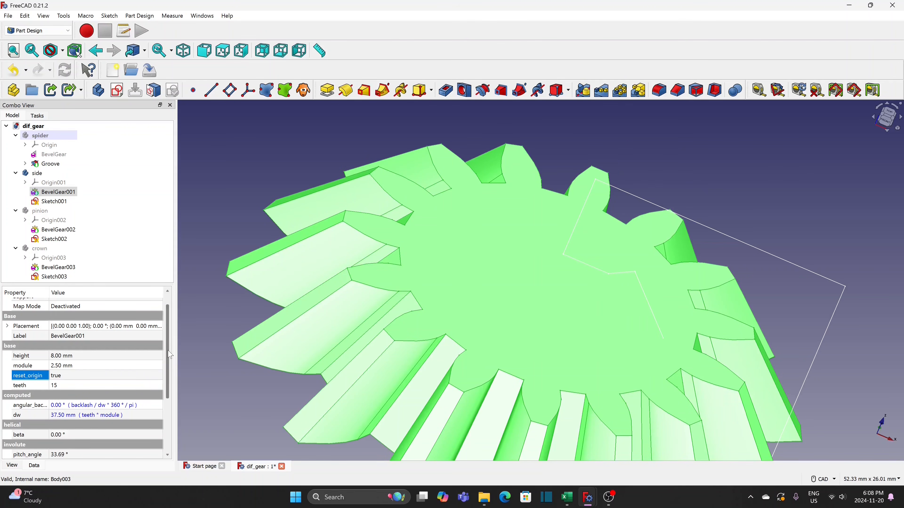
scroll(170, 355, "down", 2)
left_click(89, 402)
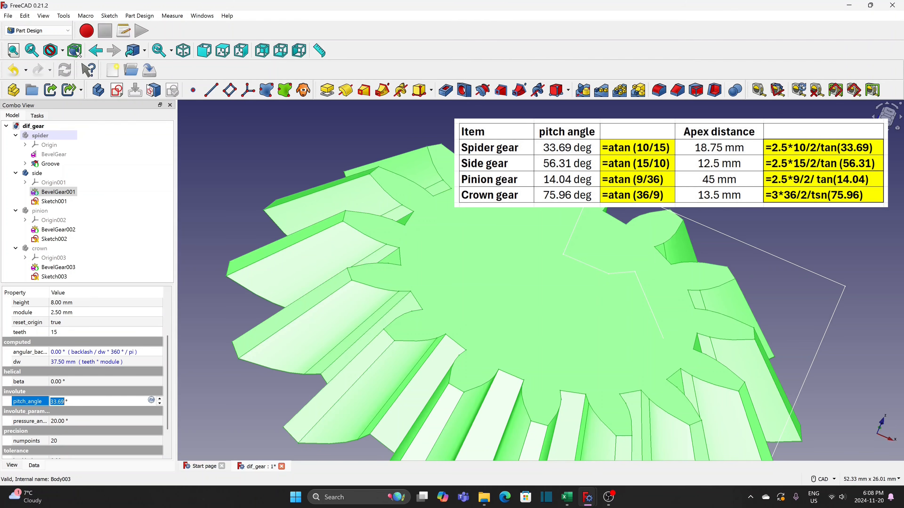
type("56.31")
left_click(204, 378)
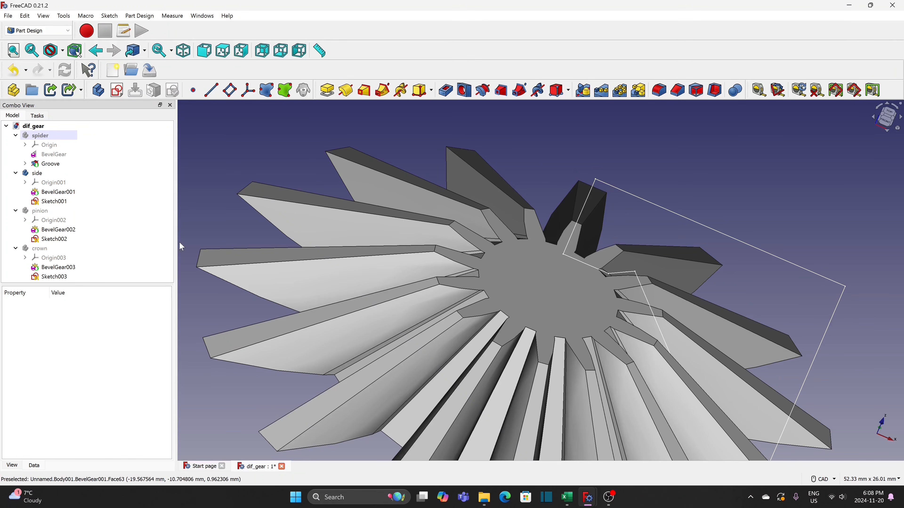
- Open the side body's trimming sketch and delete its 10 mm horizontal distance constraint
double_click(53, 201)
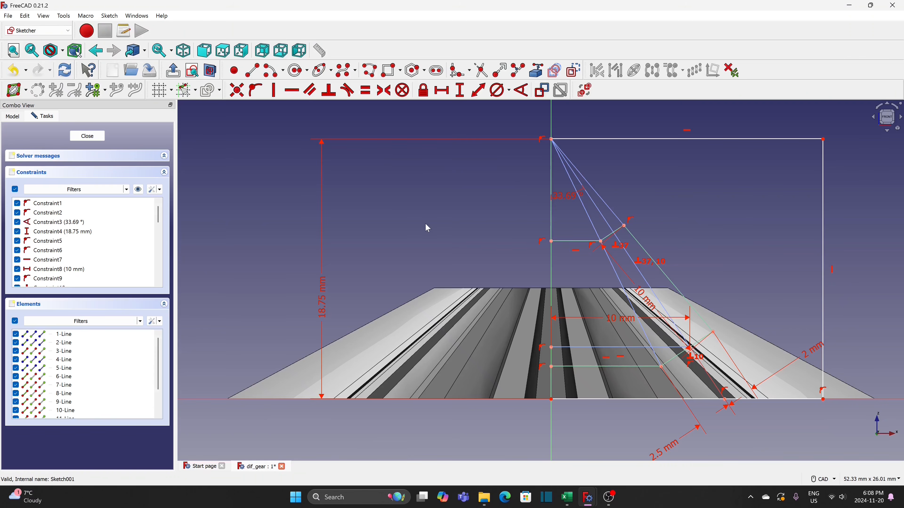
left_click(622, 323)
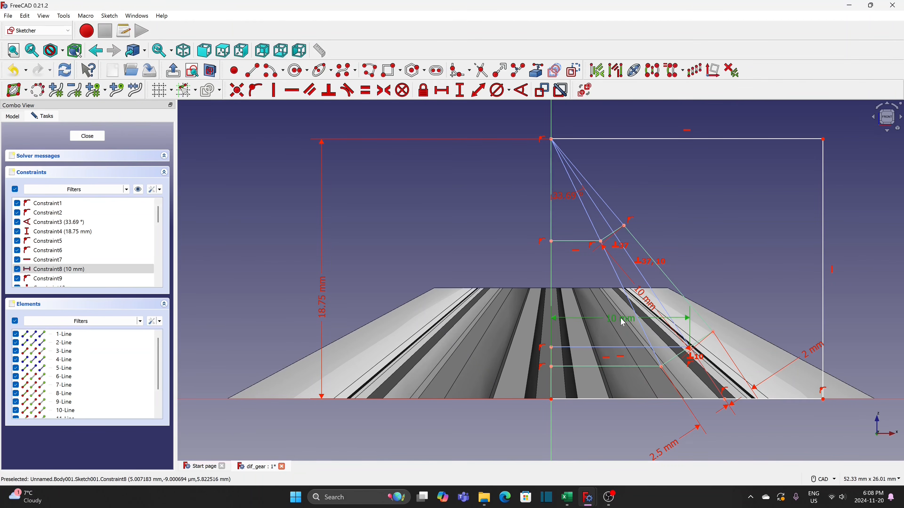
key("Delete")
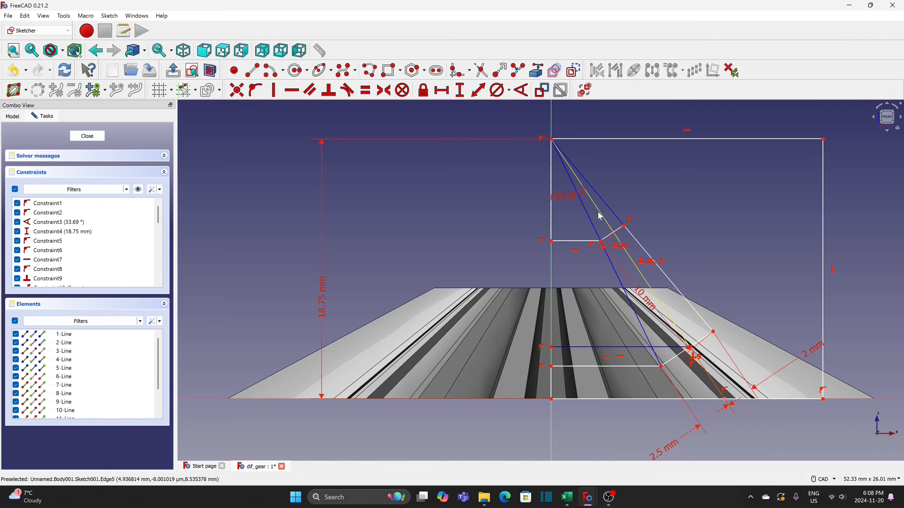
- Set the angle between the vertical axis and the pitch line in the side's sketch to 56.31°
double_click(569, 196)
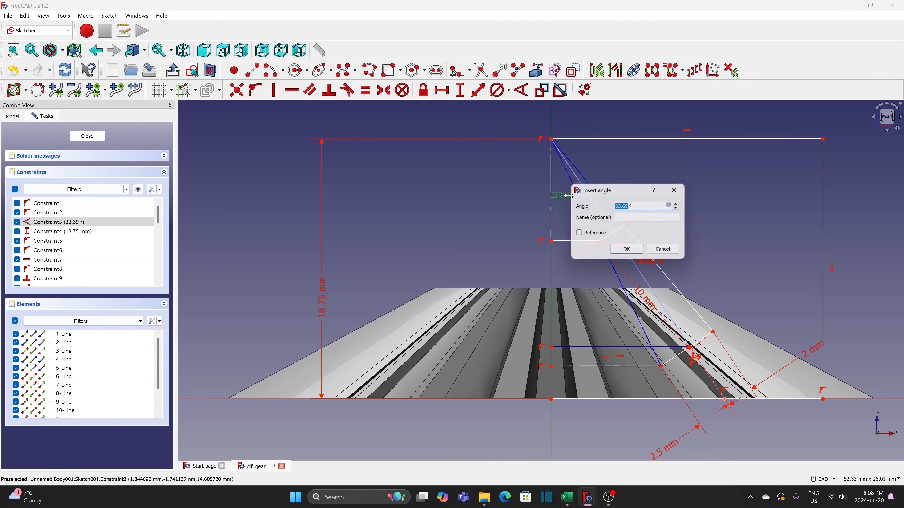
type("56.31")
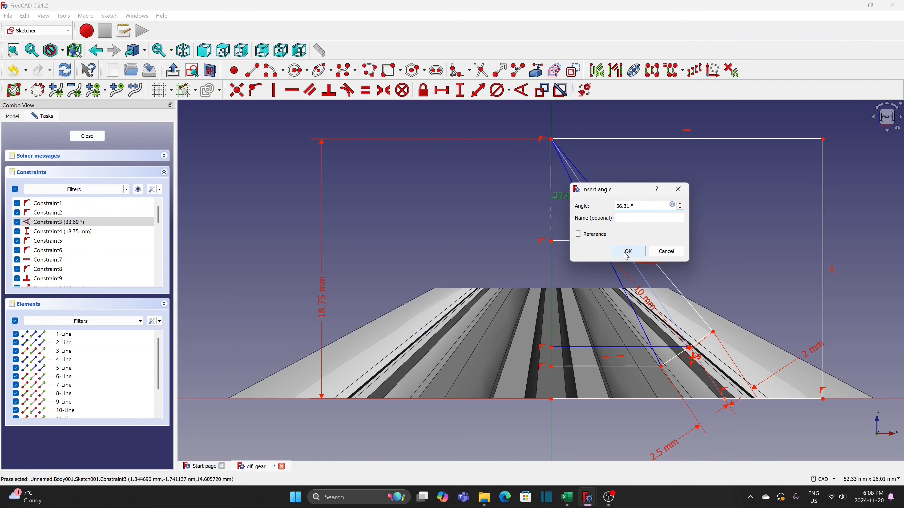
left_click(627, 252)
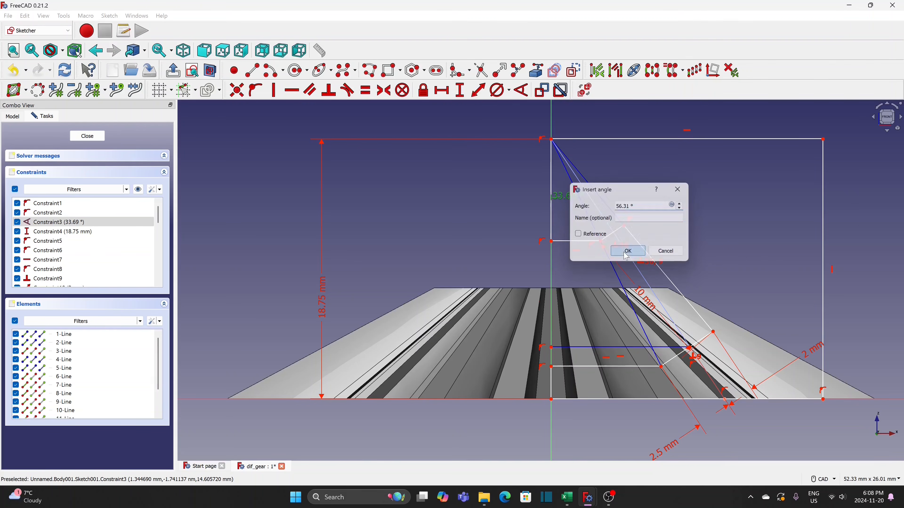
- Set the vertical apex distance in the side's trimming sketch to 12.5 mm
double_click(323, 309)
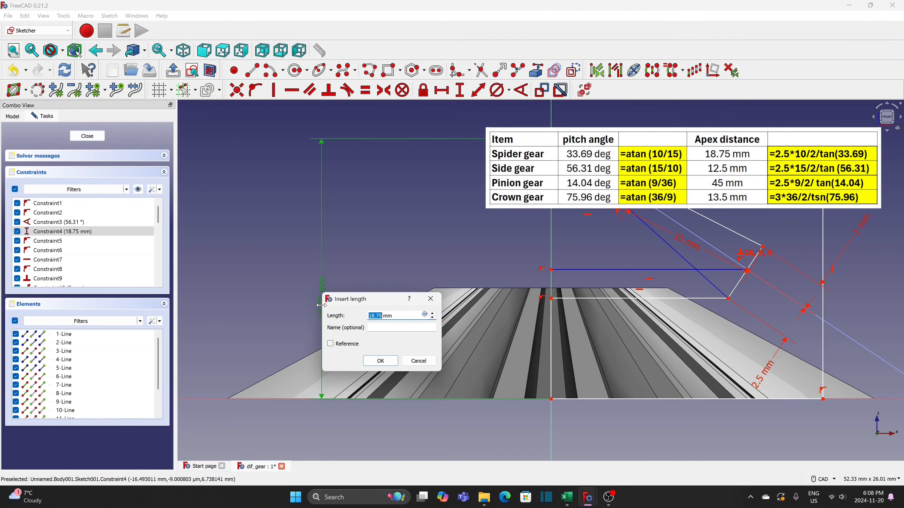
type("12.5")
left_click(379, 361)
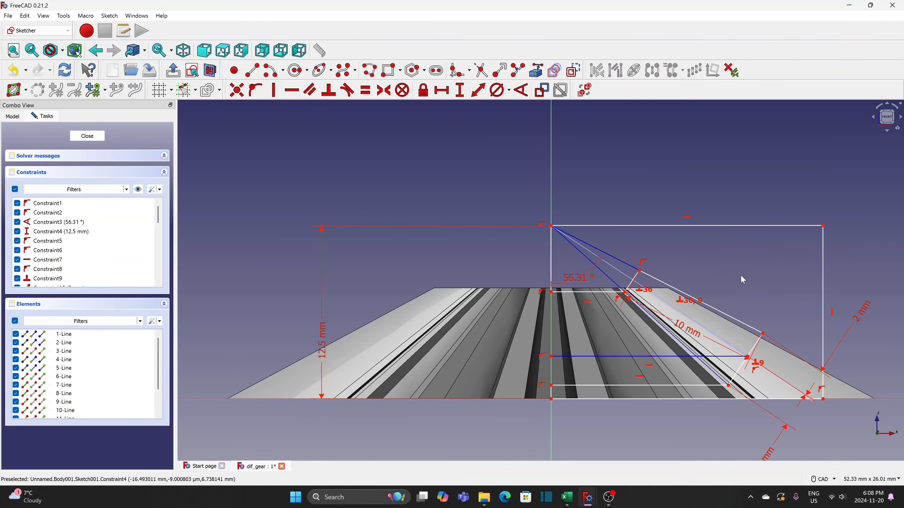
- Constrain the horizontal construction line at the pitch line's outer end to 15 mm and move the 10 mm dimension clear of the profile
middle_click_drag(744, 280, 727, 252)
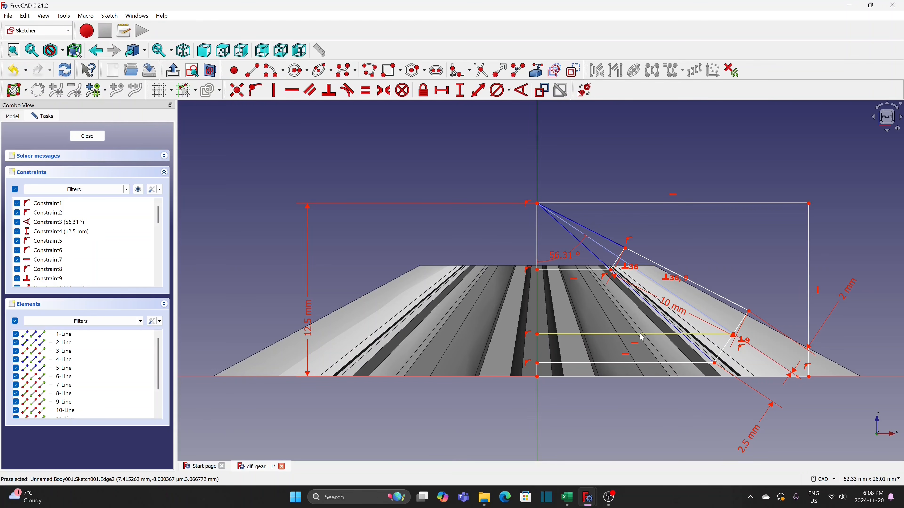
left_click(445, 92)
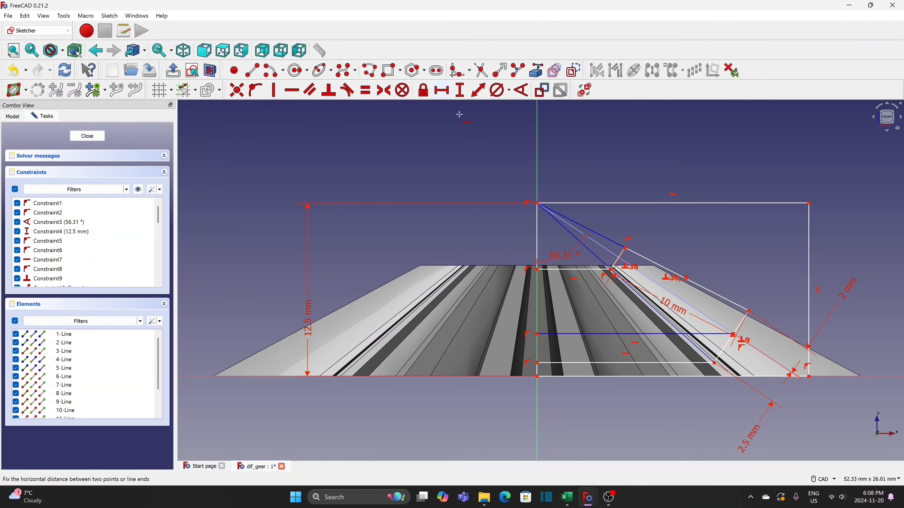
left_click(600, 333)
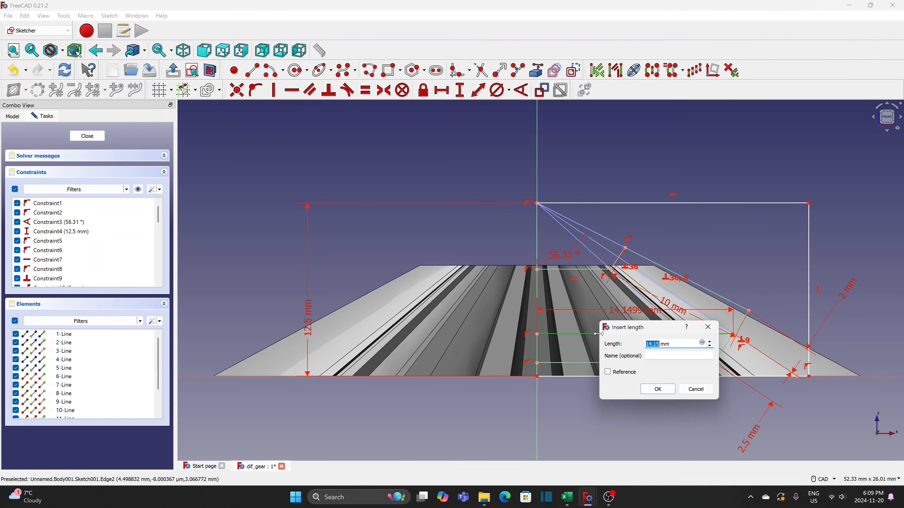
type("1")
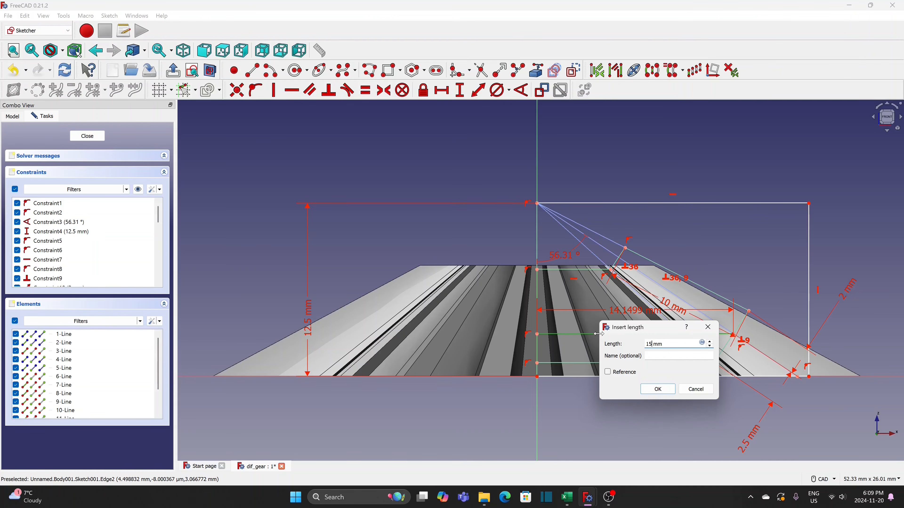
left_click(663, 388)
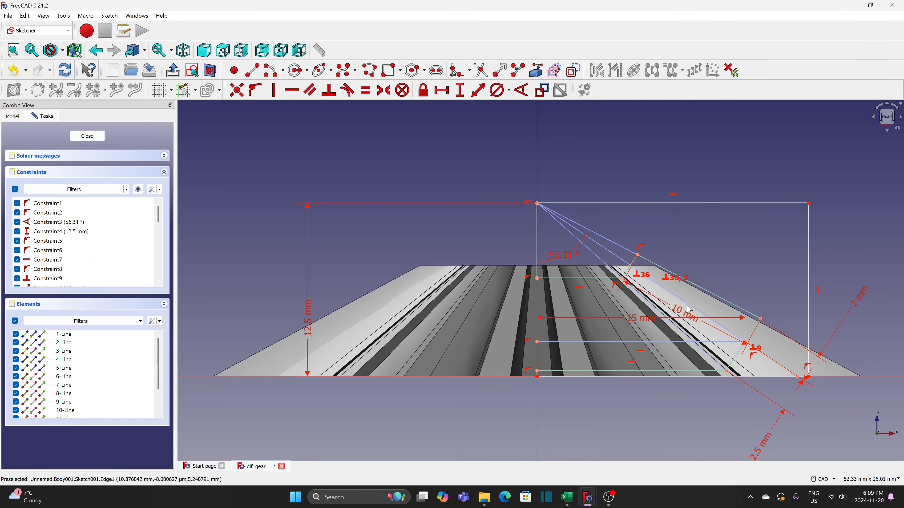
left_click_drag(685, 310, 729, 258)
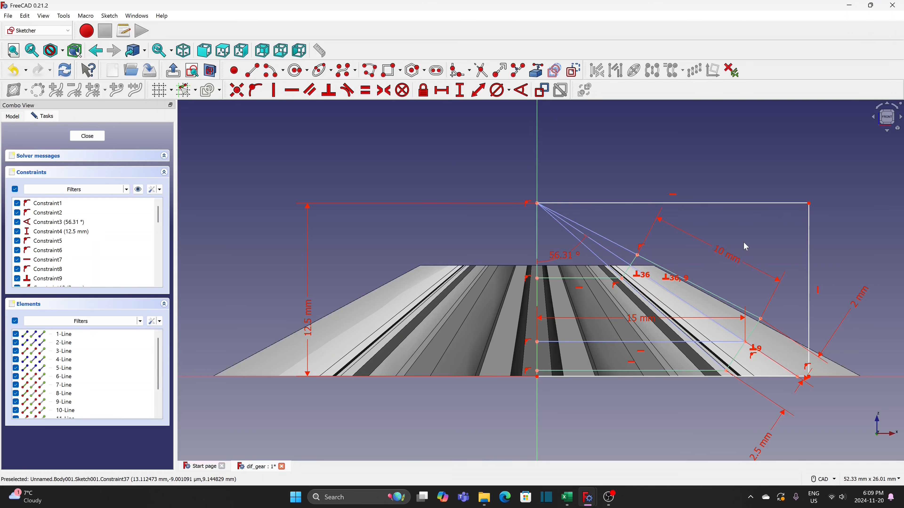
- Widen the outer rectangle past the gear's edge, constrain its horizontal width to 25 mm, and save the document
scroll(669, 408, "down", 2)
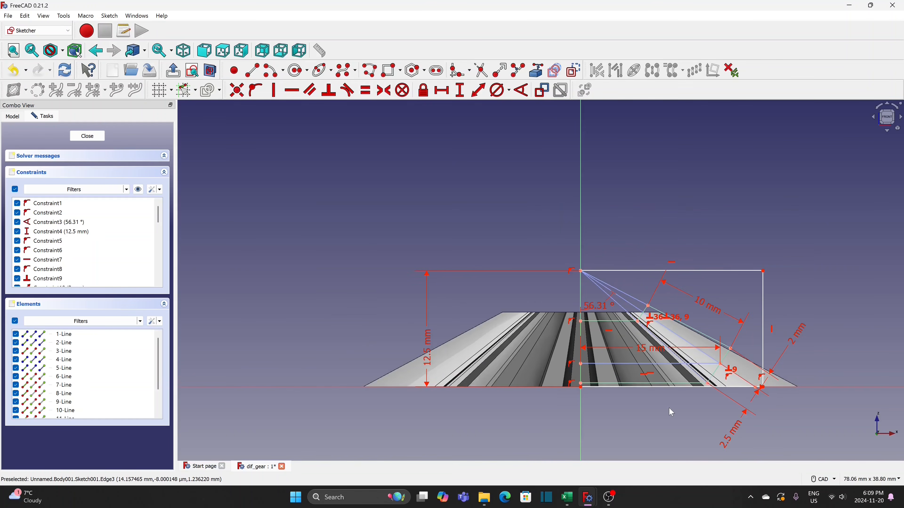
middle_click_drag(788, 308, 668, 289)
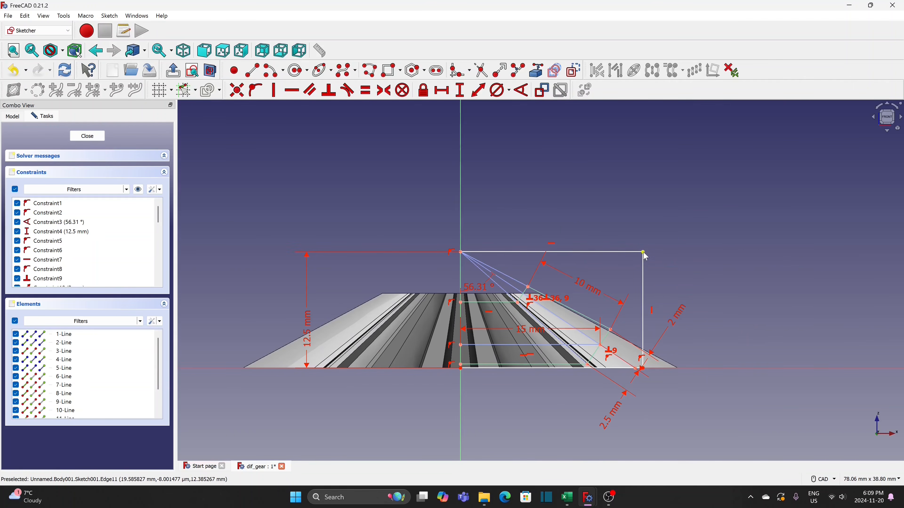
left_click_drag(643, 253, 697, 257)
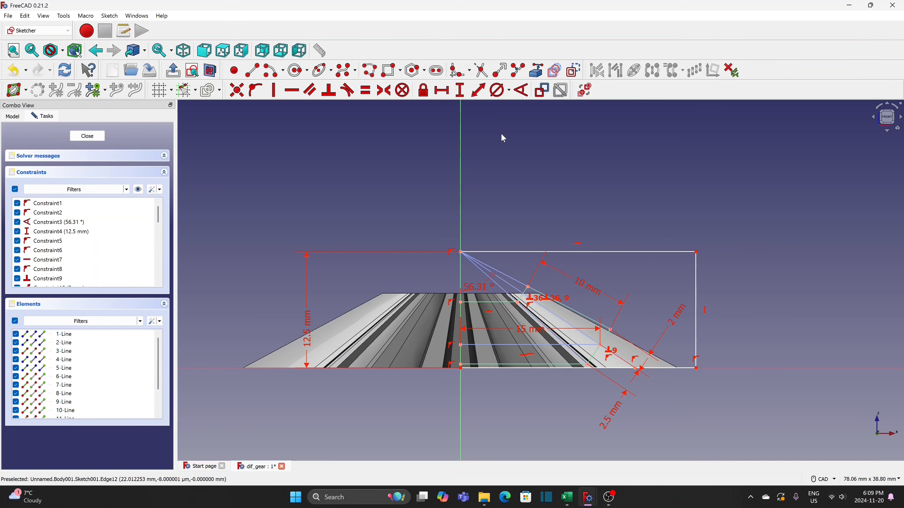
left_click(442, 91)
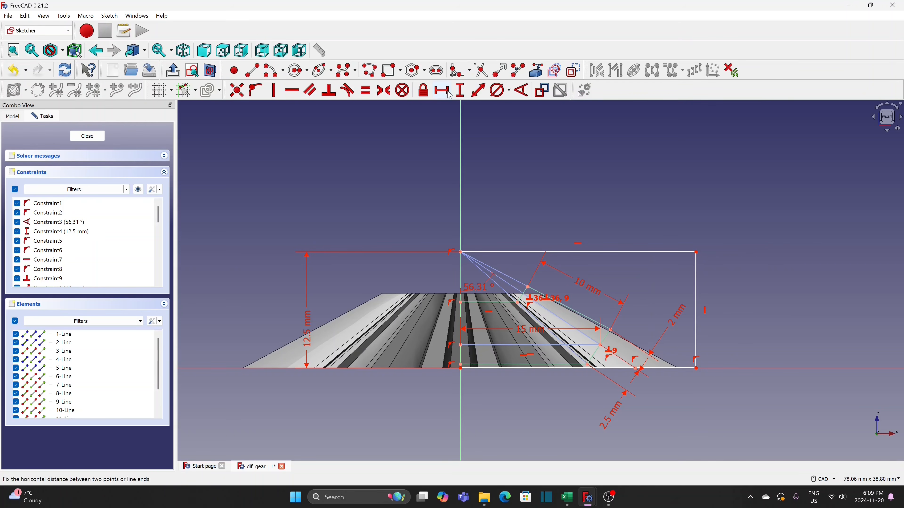
left_click(636, 251)
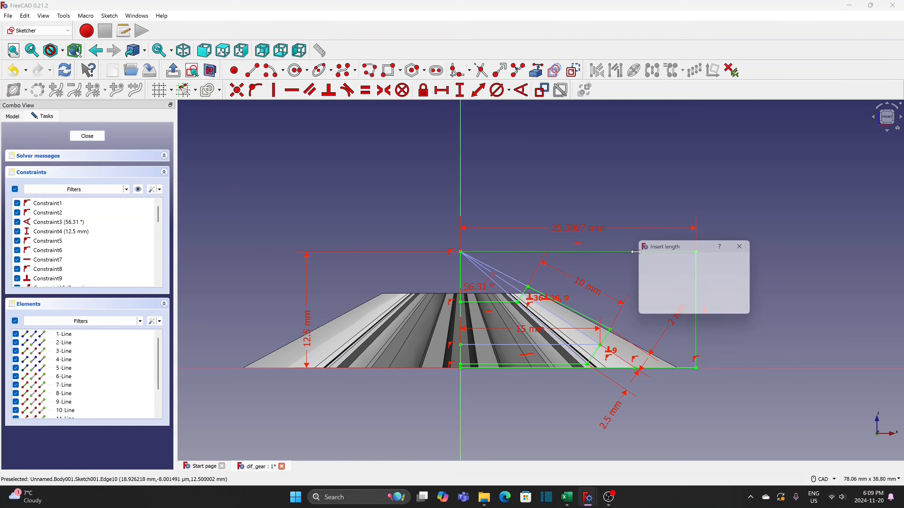
type("25")
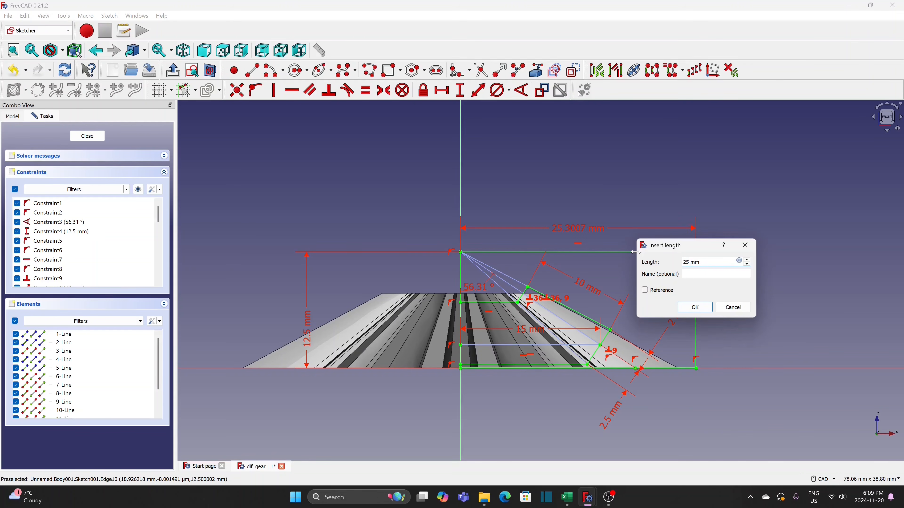
left_click(692, 306)
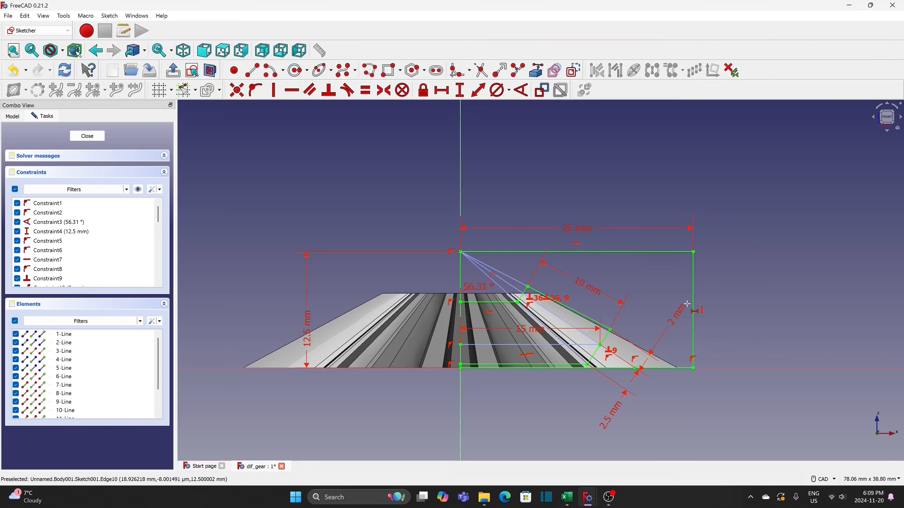
key("ctrl+s")
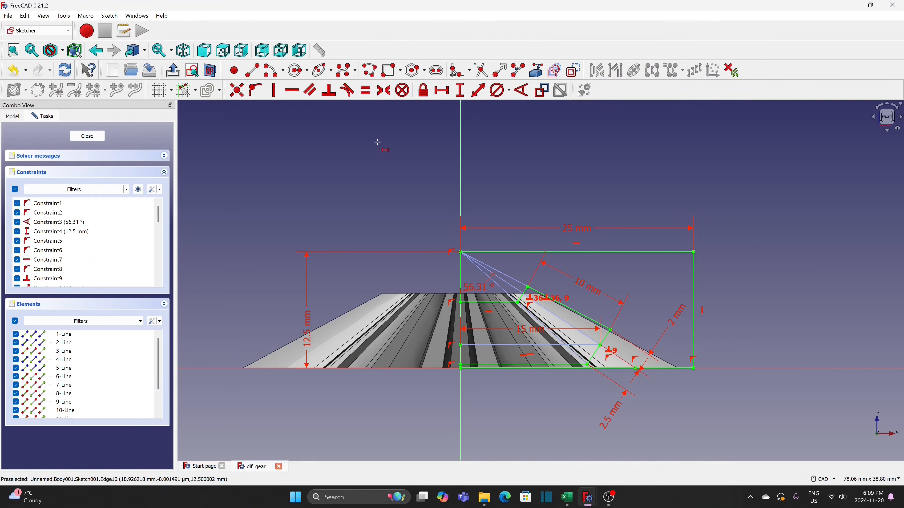
- Add a reference vertical distance between the axis ends of the 15 mm construction line and the profile's lower line, placing its label outside the profile
left_click(461, 91)
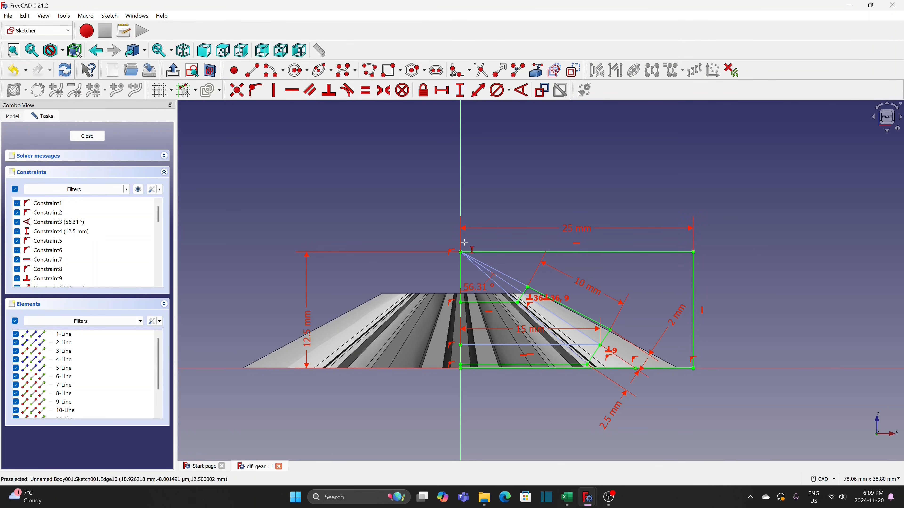
left_click(460, 345)
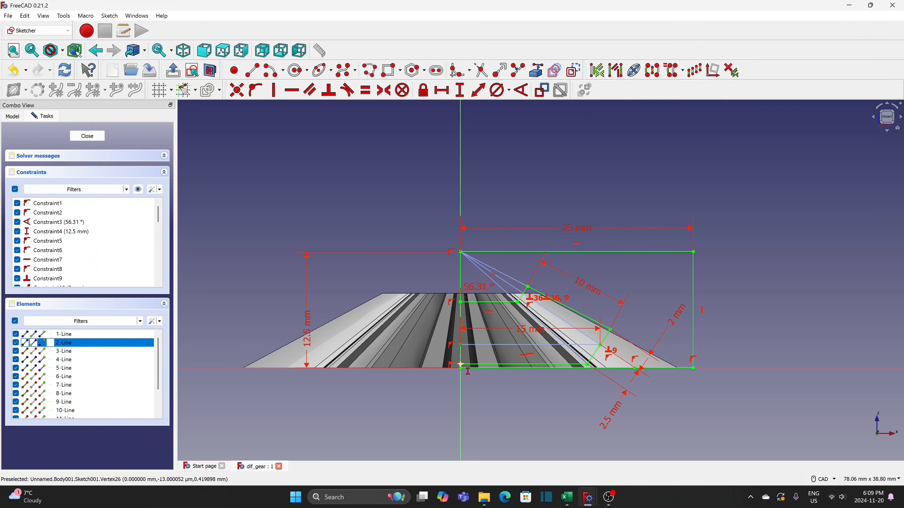
left_click(460, 365)
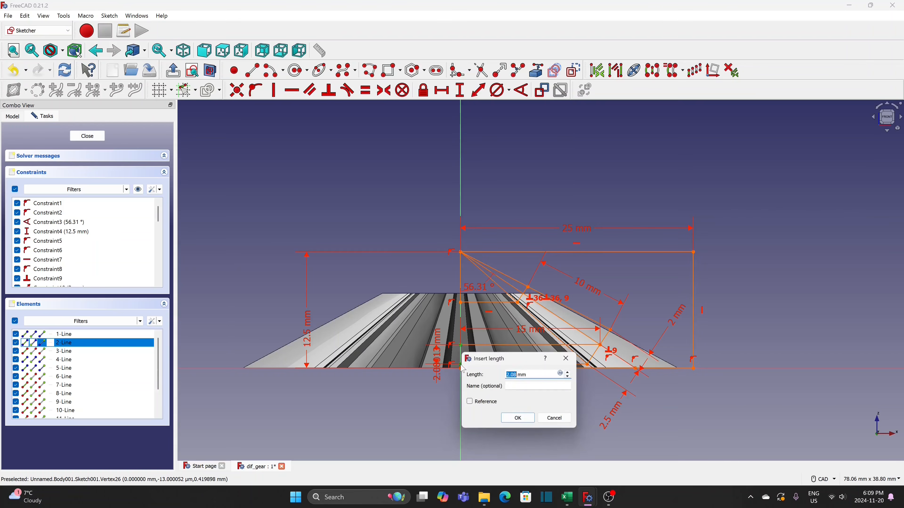
left_click(469, 403)
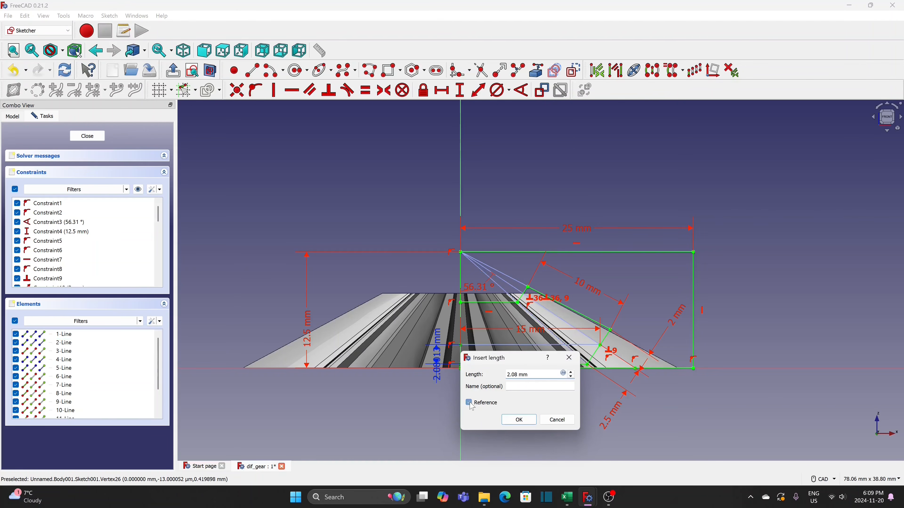
left_click(520, 420)
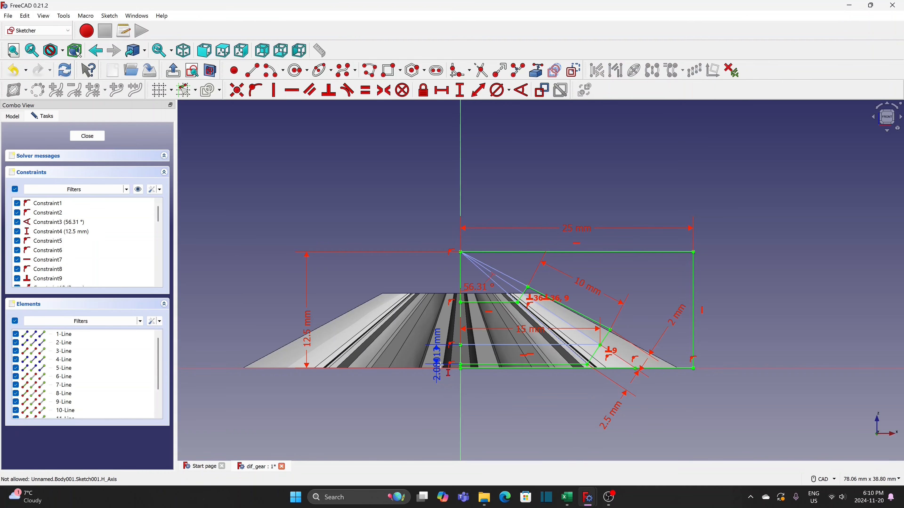
left_click_drag(436, 371, 384, 410)
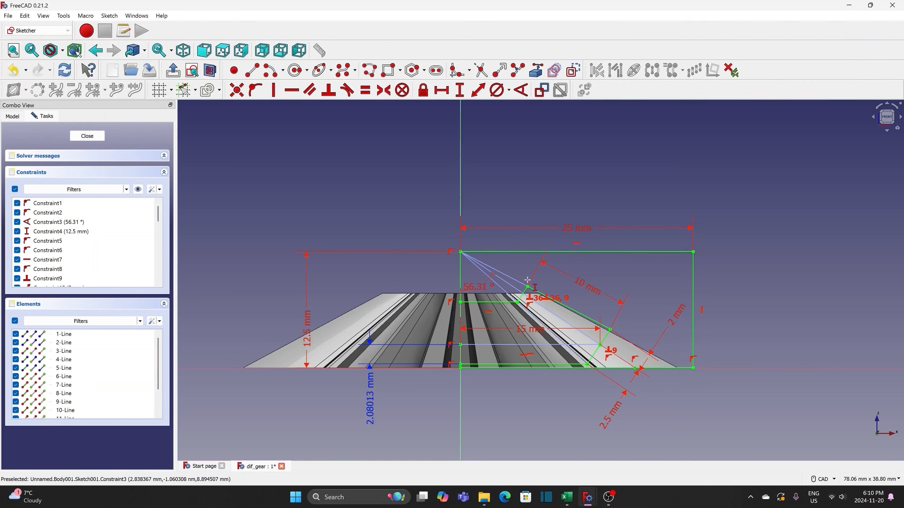
- Add a reference vertical distance from the tooth profile's upper inner corner to the lower profile line, placing its label outside the profile
left_click(531, 289)
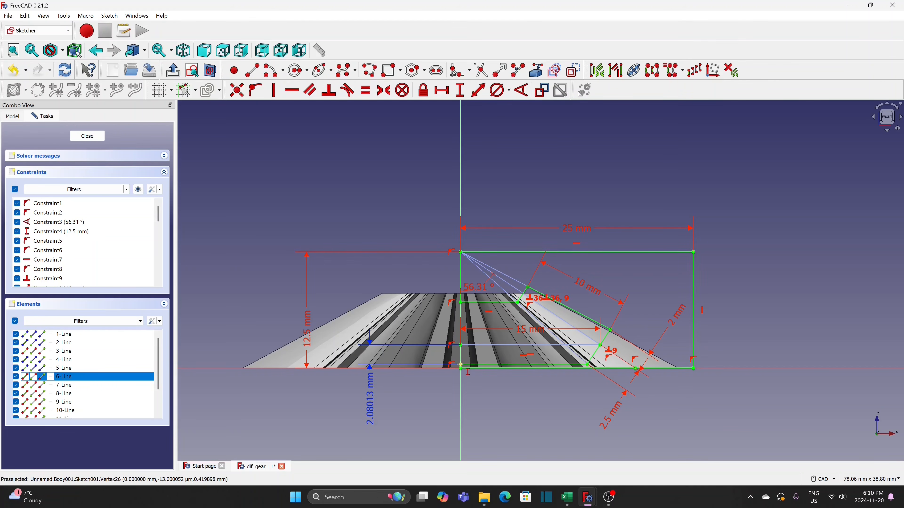
left_click(460, 364)
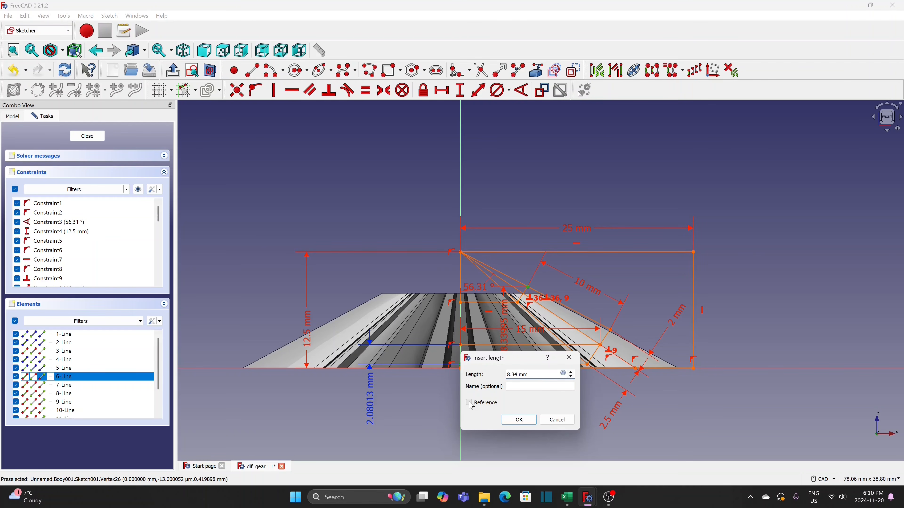
left_click(470, 403)
left_click(517, 420)
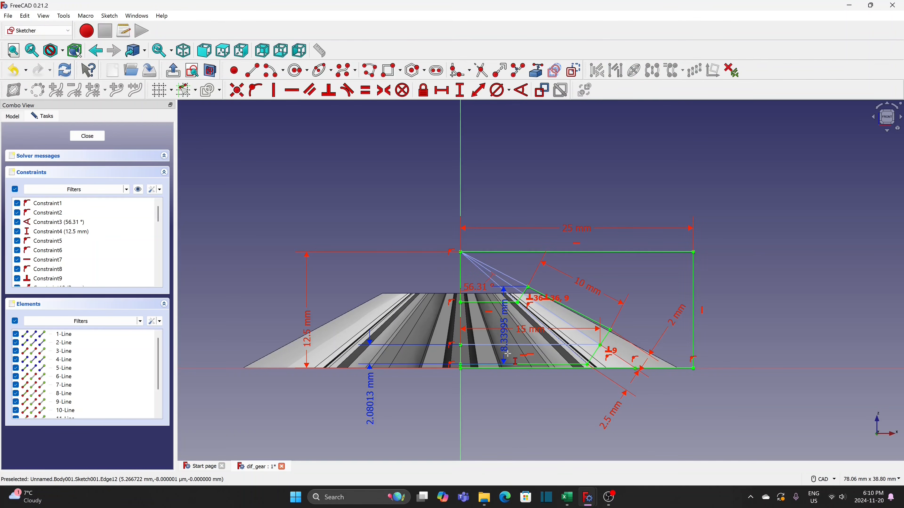
left_click_drag(508, 354, 339, 251)
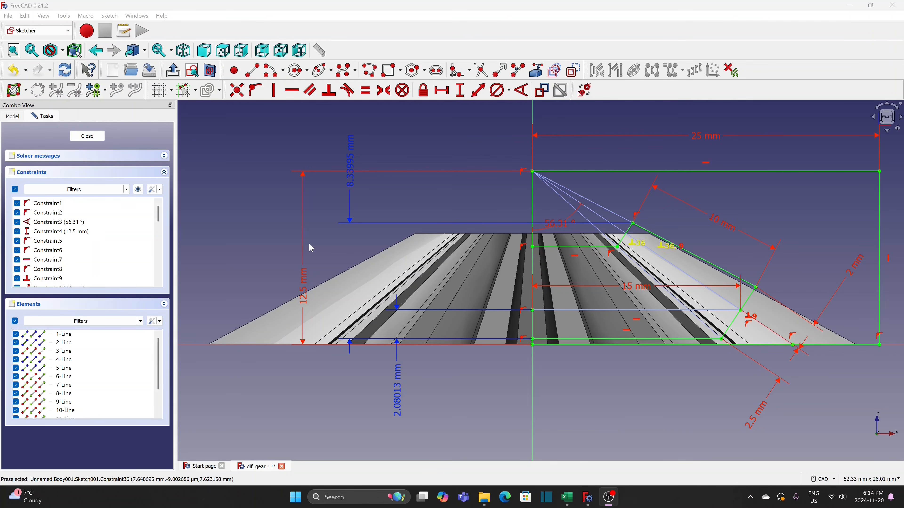
- Close the sketch, set the side bevel gear's height to 9.5 mm, and check the gear against the sketch profile
left_click(87, 136)
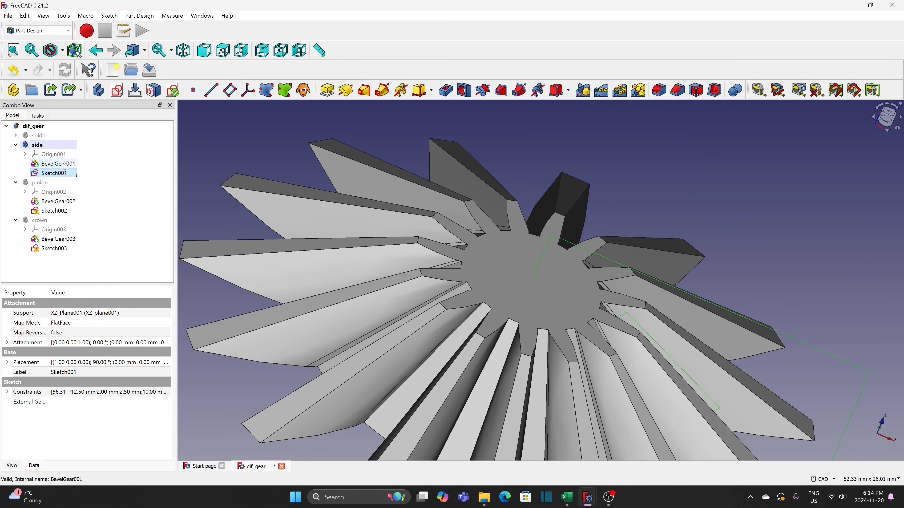
left_click(57, 165)
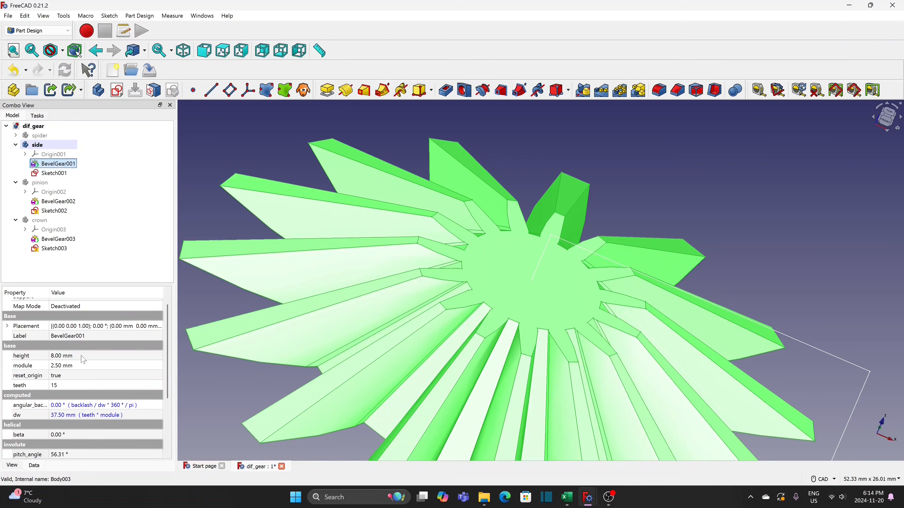
left_click(103, 356)
type("9.5")
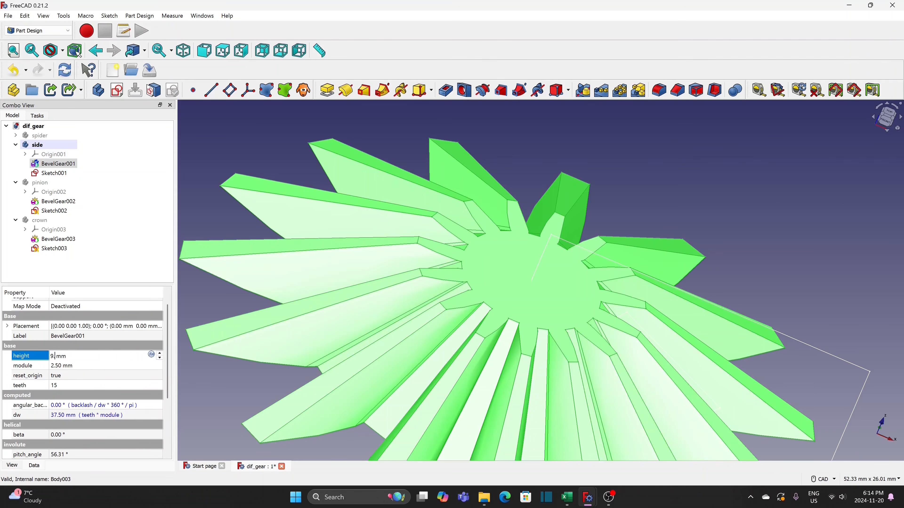
left_click(209, 300)
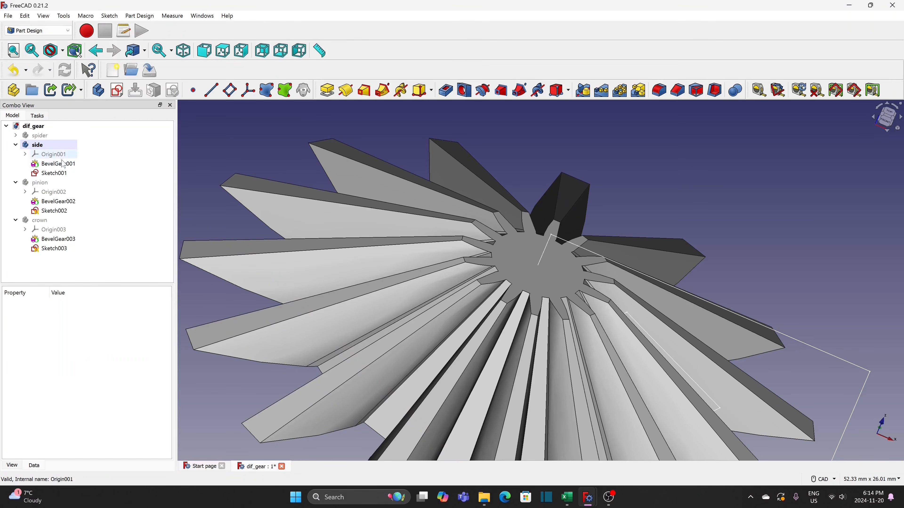
double_click(59, 173)
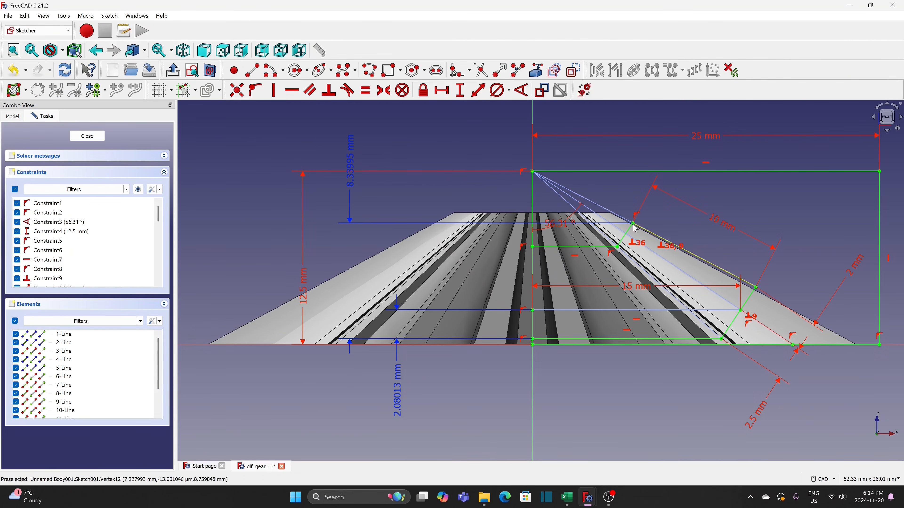
left_click(87, 137)
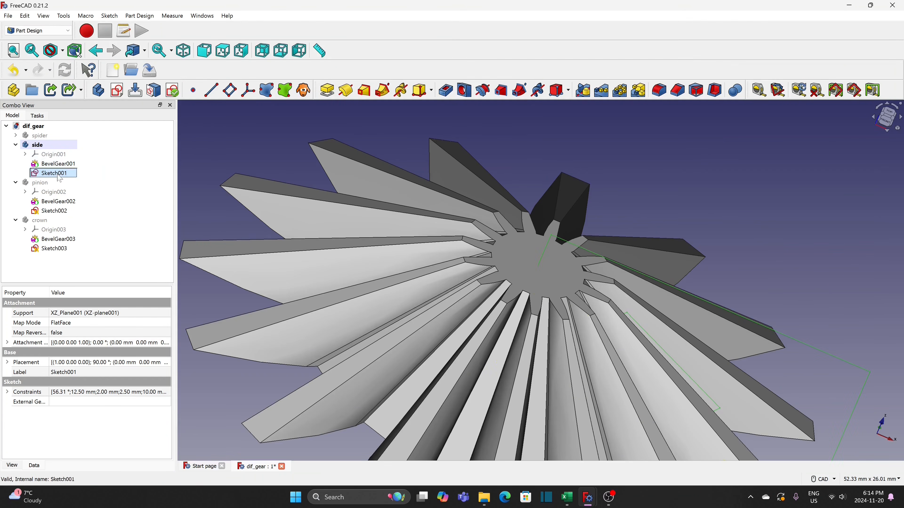
- Cut the side gear with a 360° groove of the trimming sketch around the vertical sketch axis
left_click(485, 89)
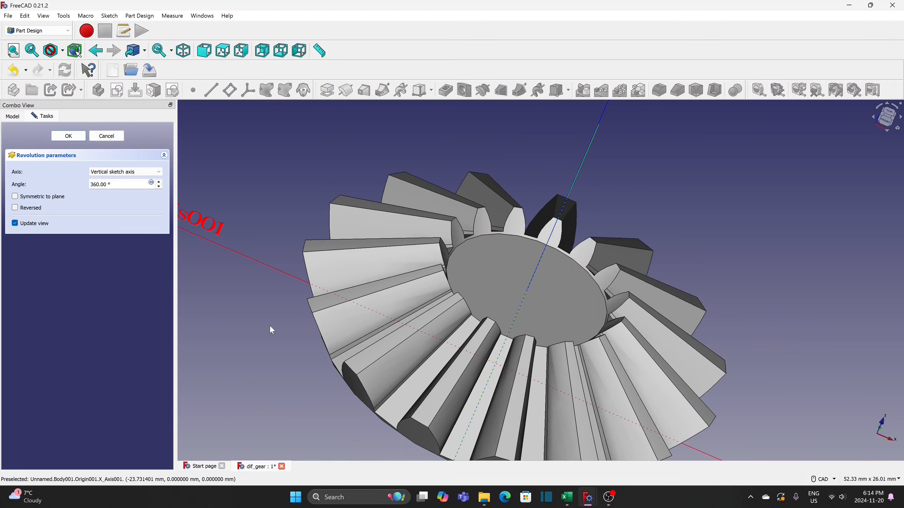
scroll(269, 326, "down", 2)
middle_click_drag(271, 343, 364, 332)
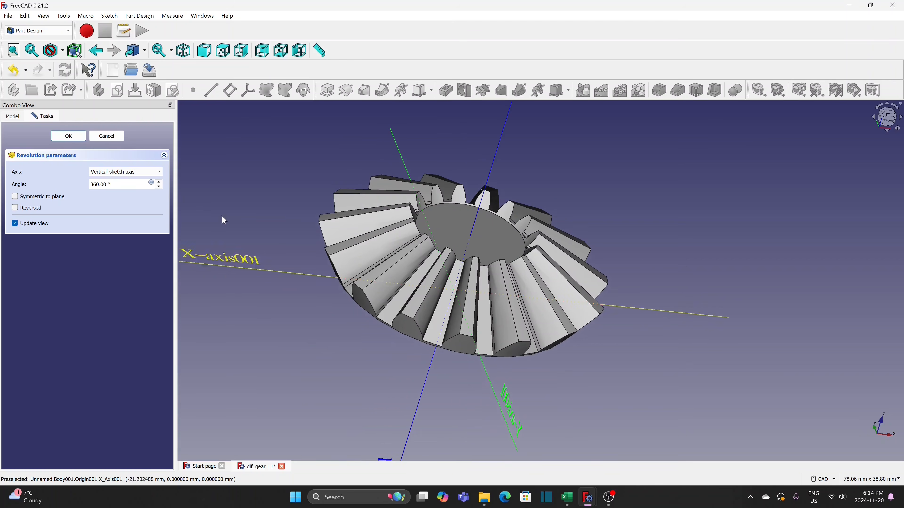
left_click(83, 137)
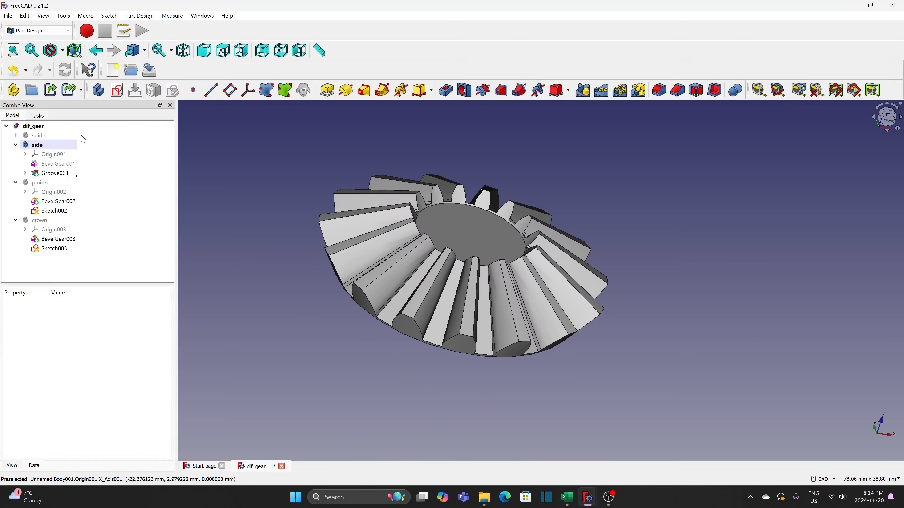
- Save the document, hide the side gear body, and show the pinion body as the active body
key("ctrl+s")
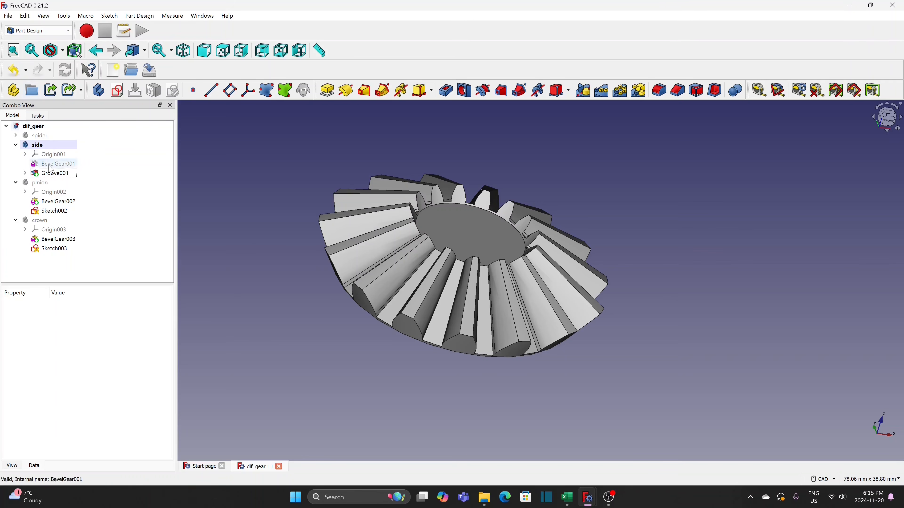
left_click(48, 146)
key("space")
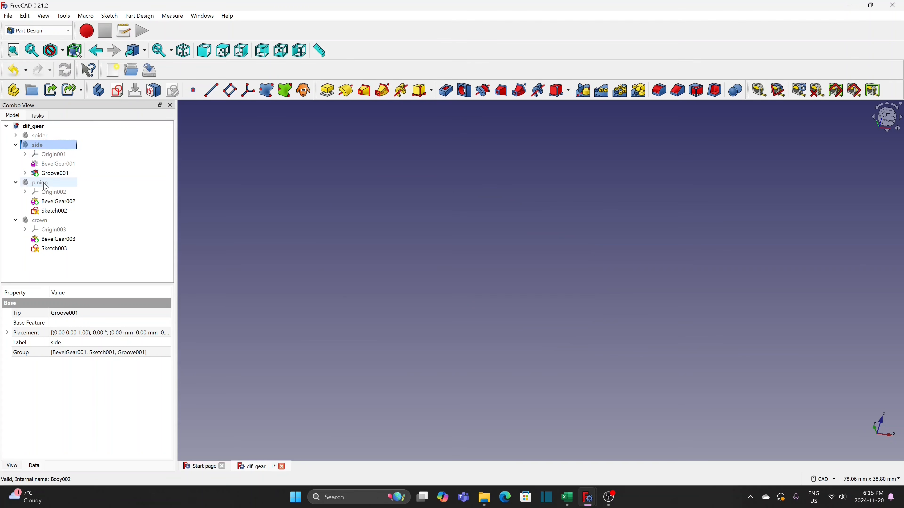
left_click(45, 184)
key("space")
right_click(46, 184)
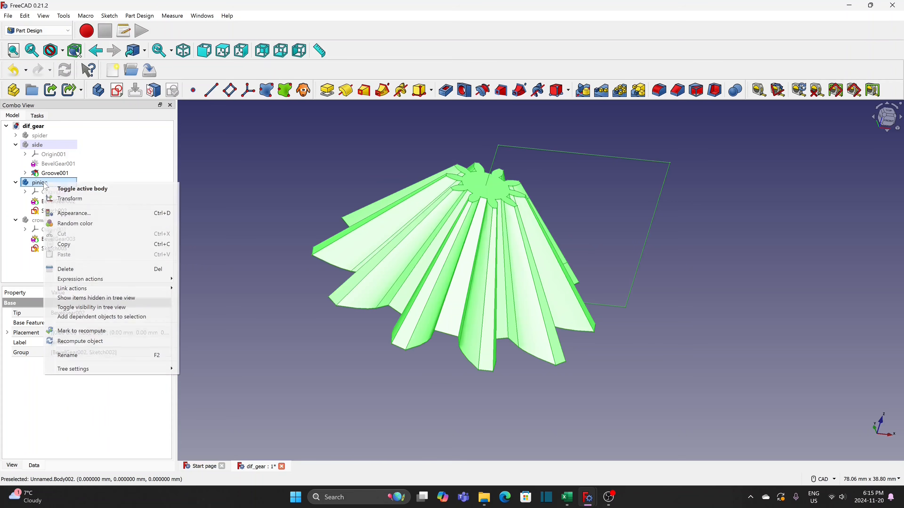
left_click(79, 190)
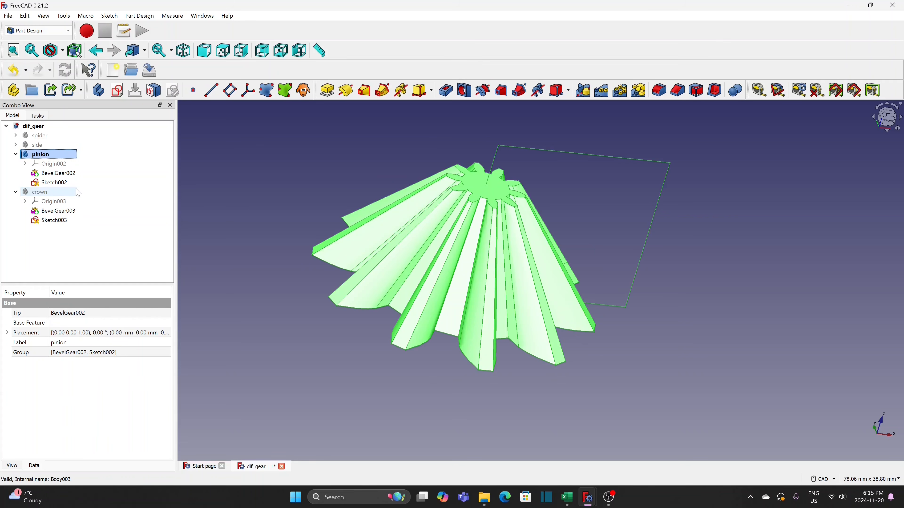
- Open the pinion's trimming sketch for editing and delete the 10 mm horizontal constraint on the construction line
left_click(56, 183)
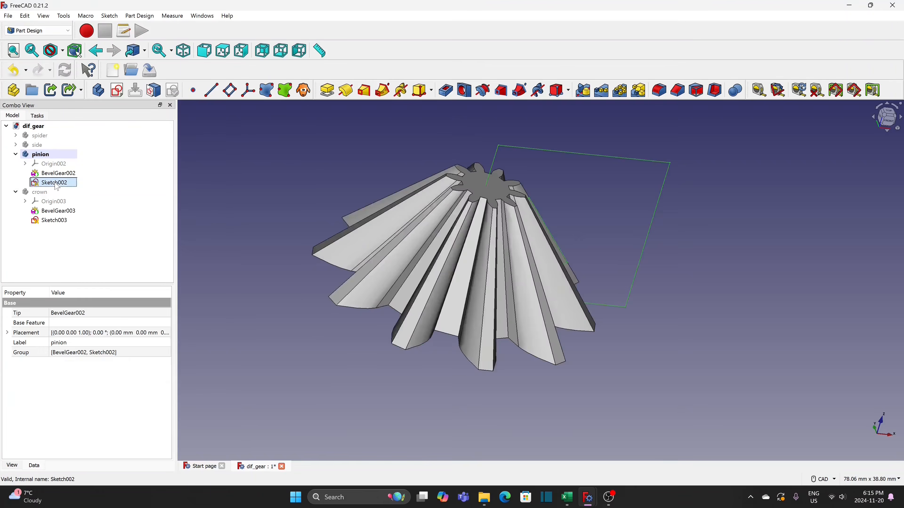
double_click(56, 183)
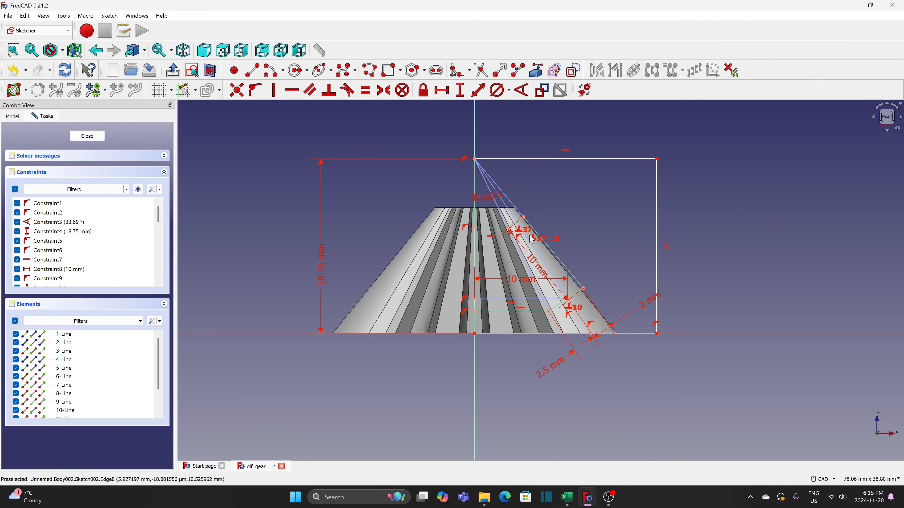
left_click(516, 284)
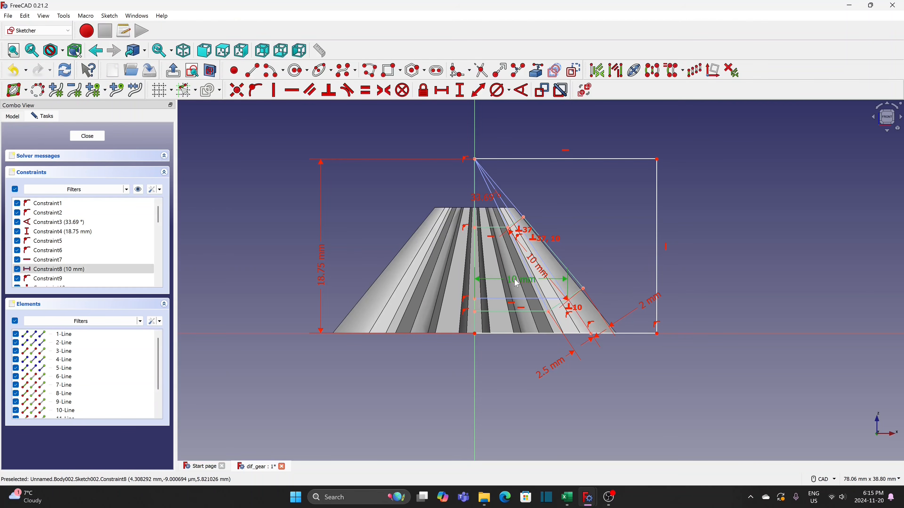
key("Delete")
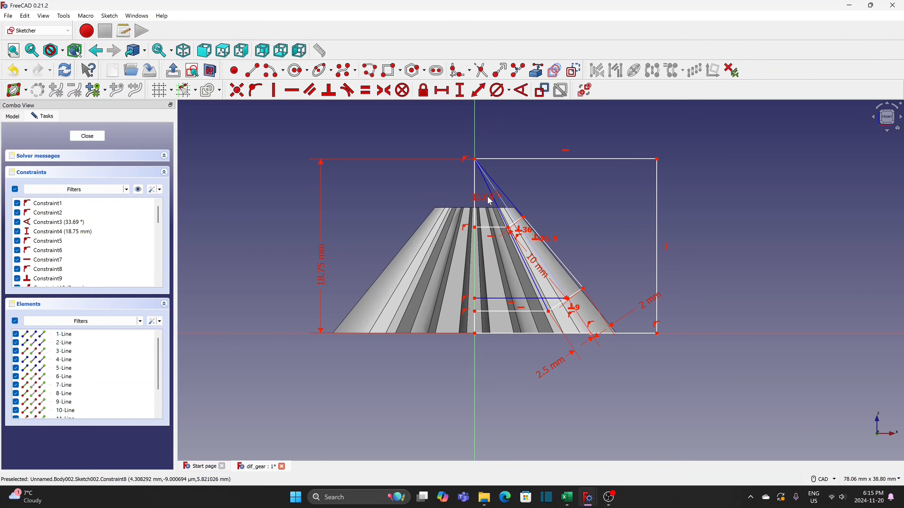
- Set the pinion sketch's pitch angle to 14.04° and its vertical apex distance to 45 mm
left_click(491, 202)
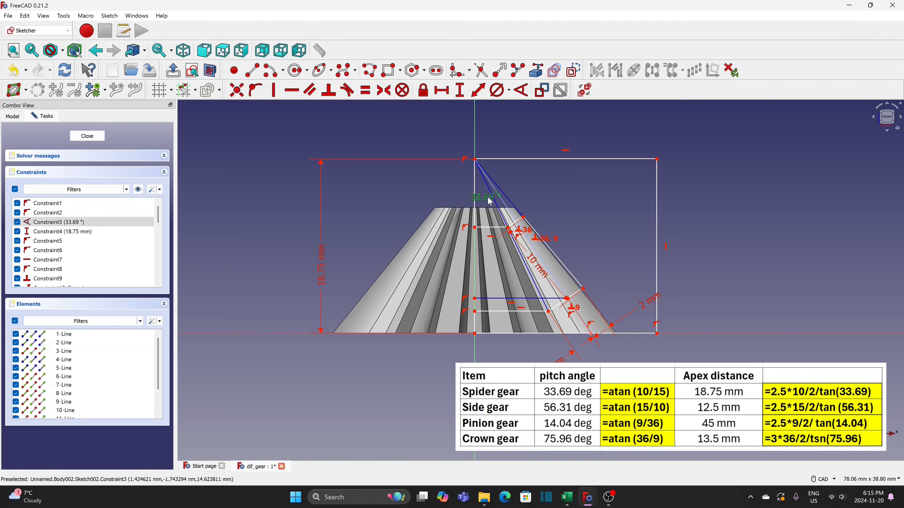
double_click(491, 202)
type("14.04")
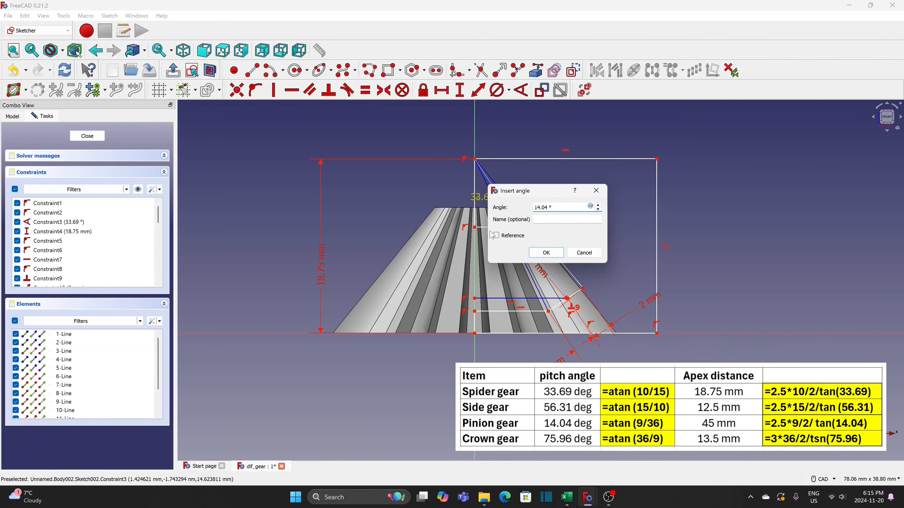
left_click(545, 253)
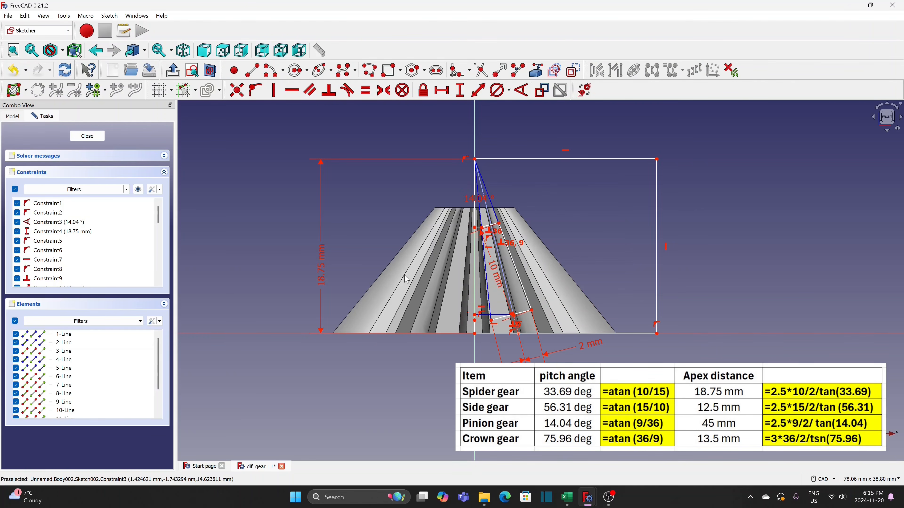
double_click(321, 278)
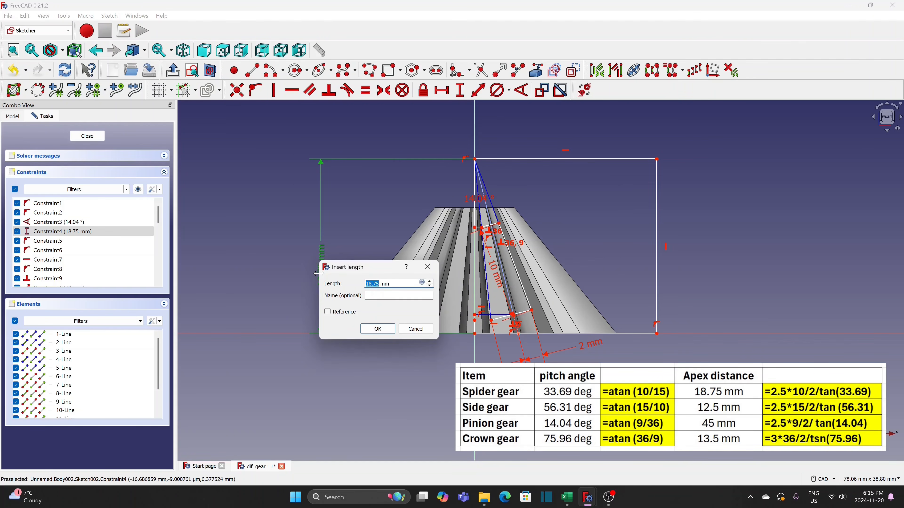
type("45")
left_click(379, 329)
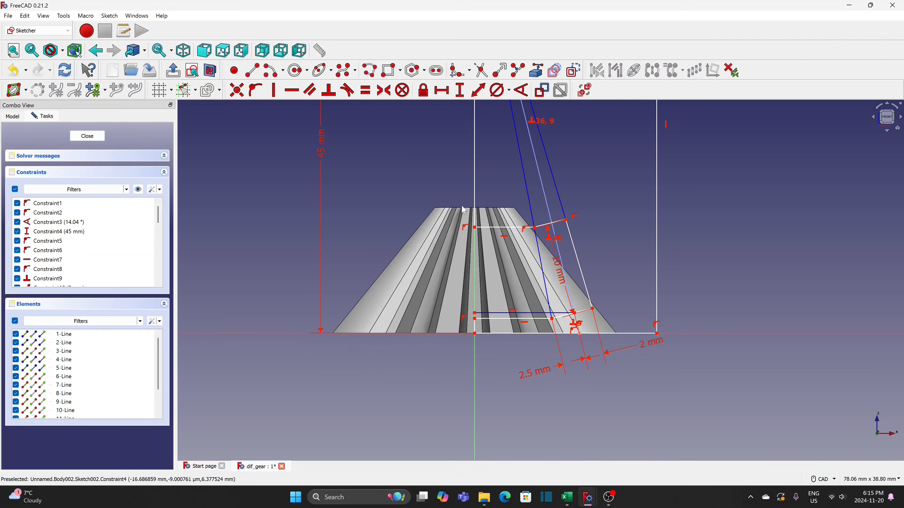
scroll(433, 171, "down", 2)
mouse_move(427, 149)
middle_mouse_down()
mouse_move(415, 295)
mouse_move(417, 279)
middle_mouse_up()
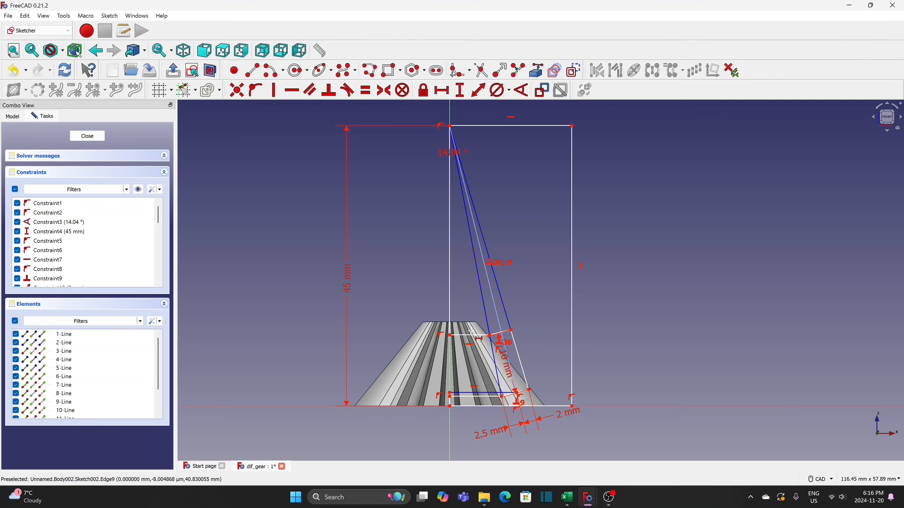
- Constrain the lower horizontal construction line to 9 mm long and close the pinion sketch
left_click(483, 391)
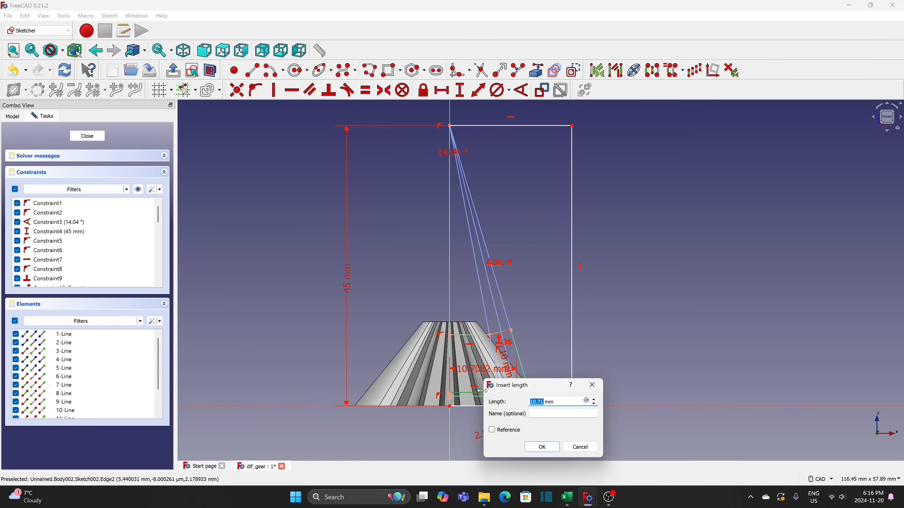
type("2")
key("Return")
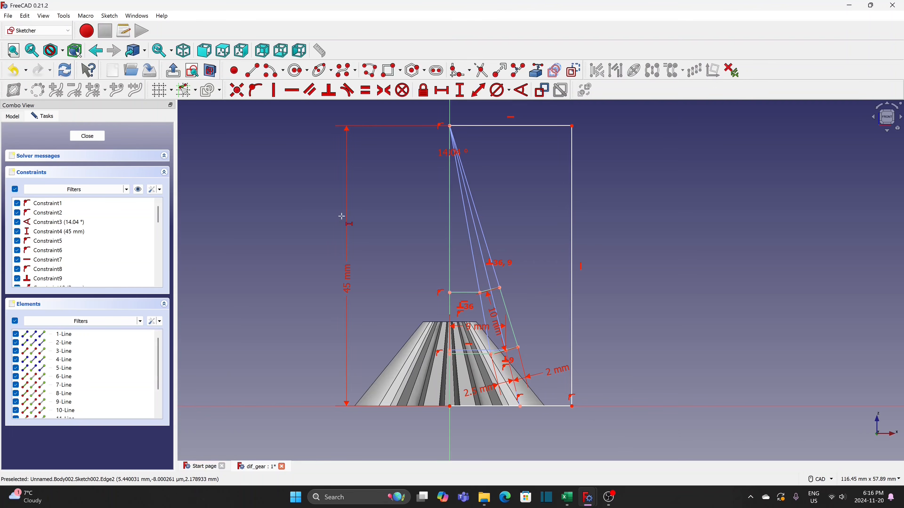
left_click(88, 136)
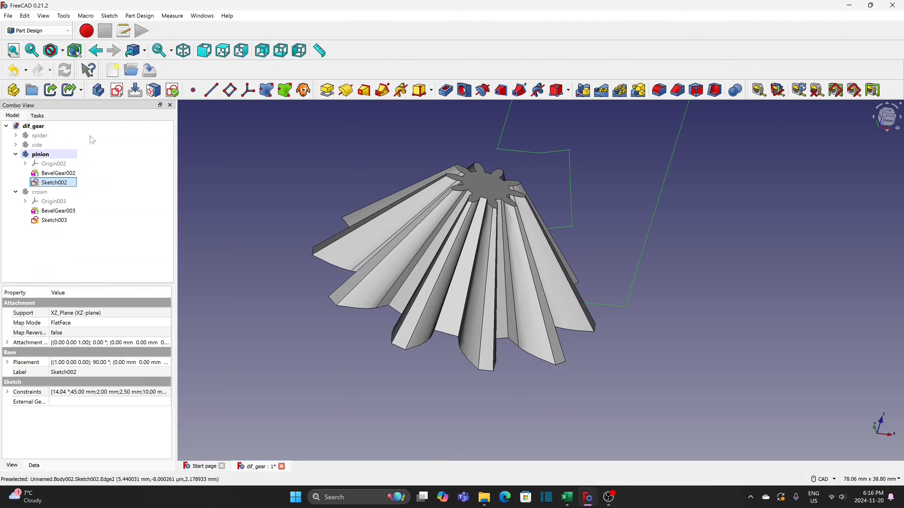
- Set the pinion bevel gear's height to 21 mm, its teeth to 9 and its pitch angle to 14.04°
left_click(59, 173)
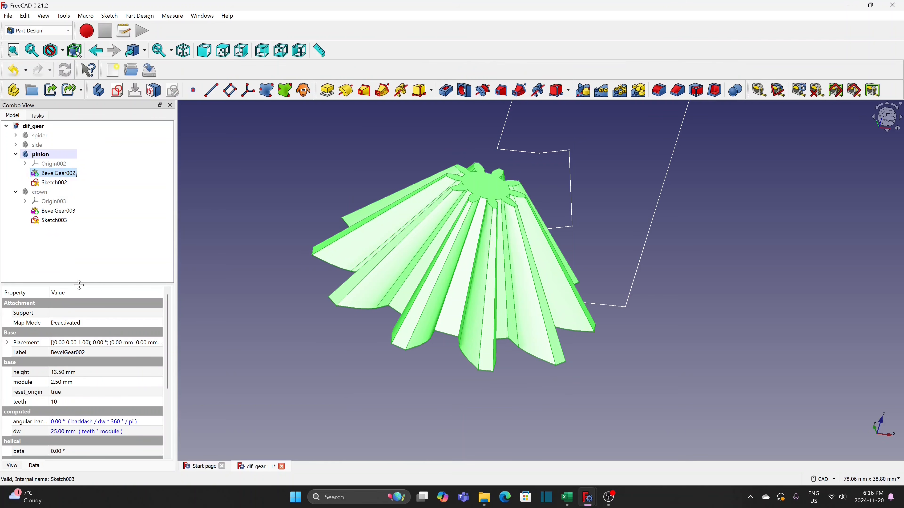
left_click_drag(79, 284, 80, 280)
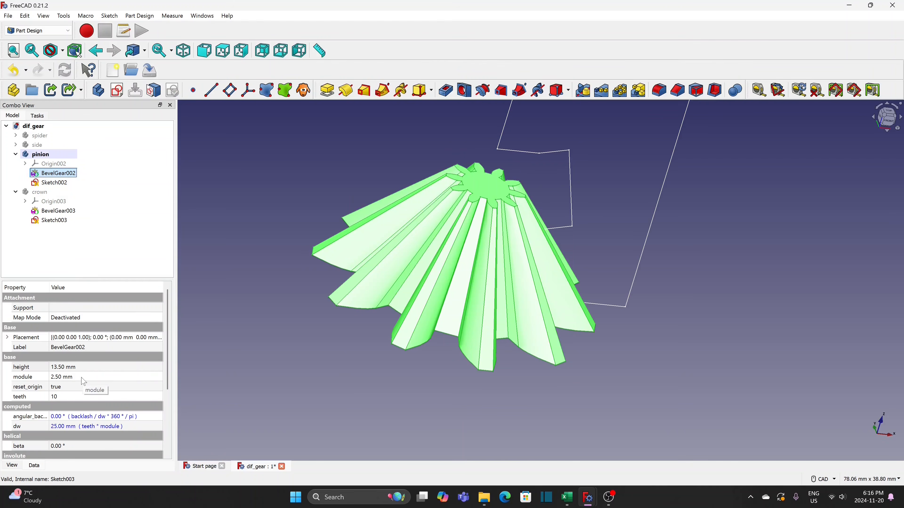
left_click(91, 368)
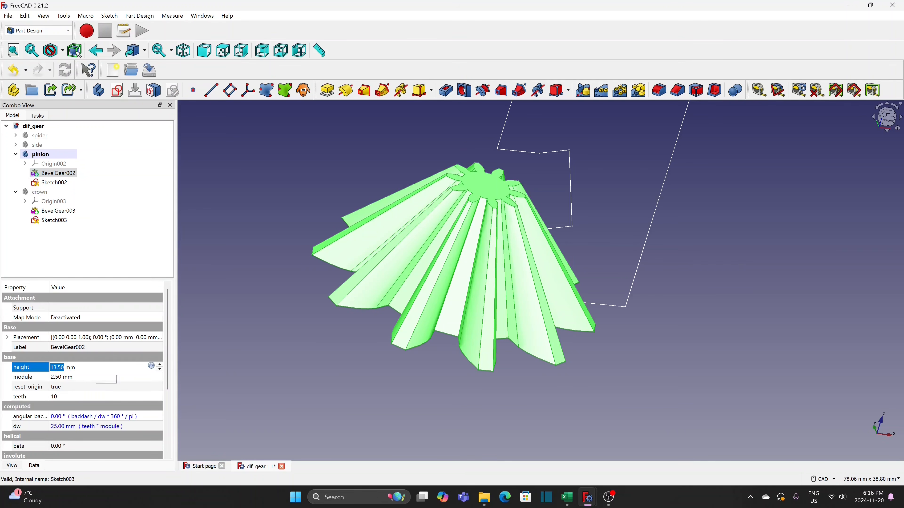
type("2")
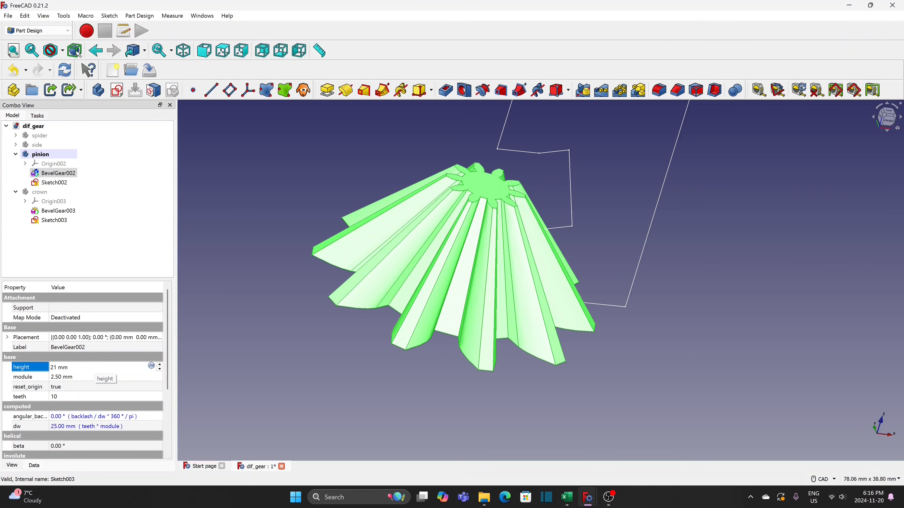
left_click(83, 396)
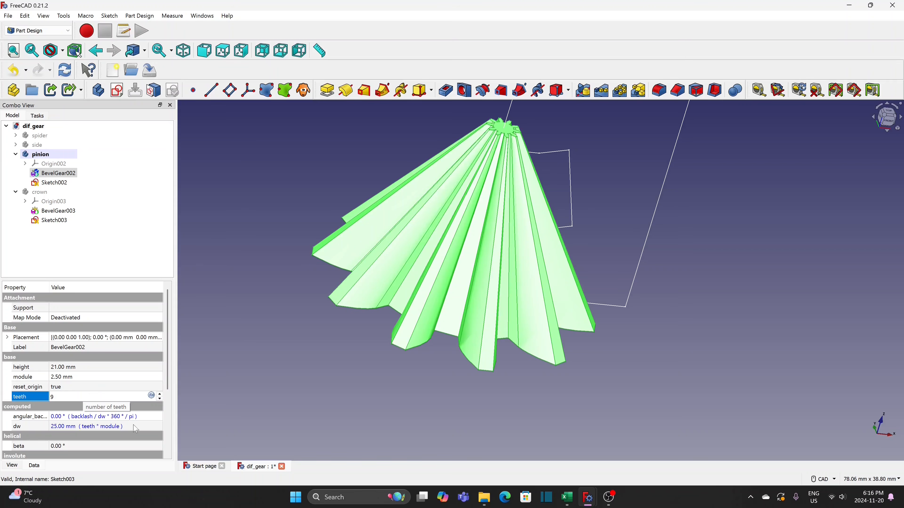
scroll(166, 391, "down", 1)
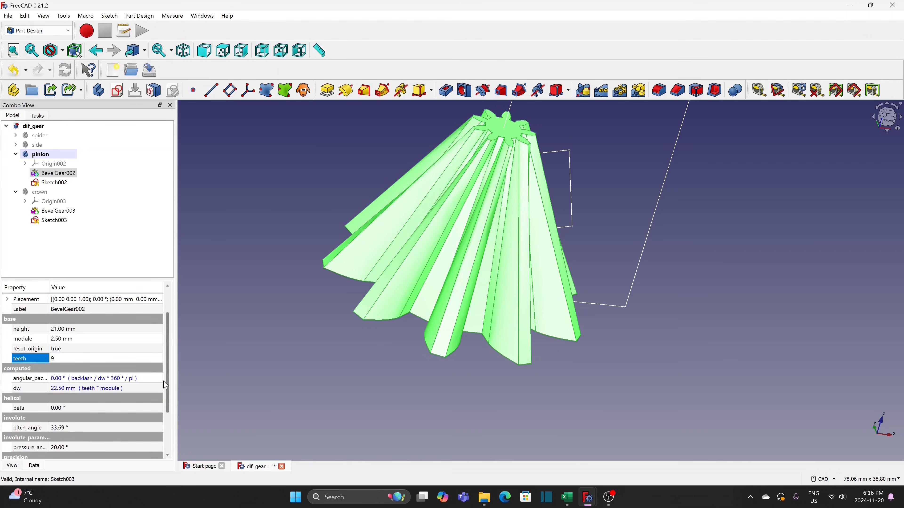
left_click(104, 431)
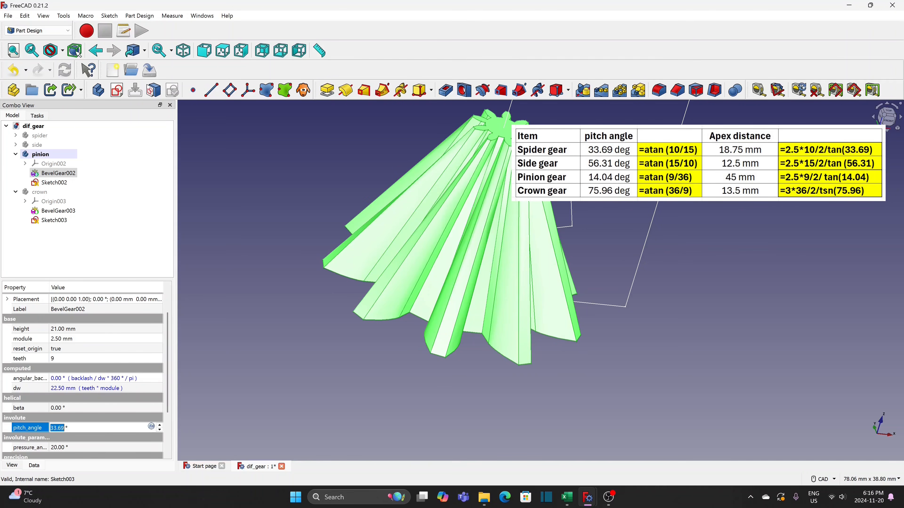
type("14.04")
left_click(238, 377)
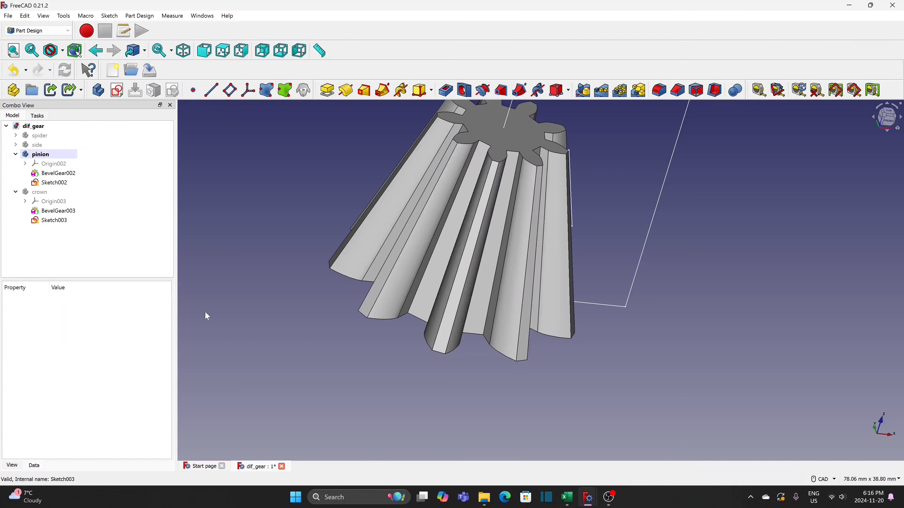
- Reopen the pinion sketch, move the tooth-length dimension label outside the gear, and set that length to 11 mm
left_click(57, 183)
double_click(58, 184)
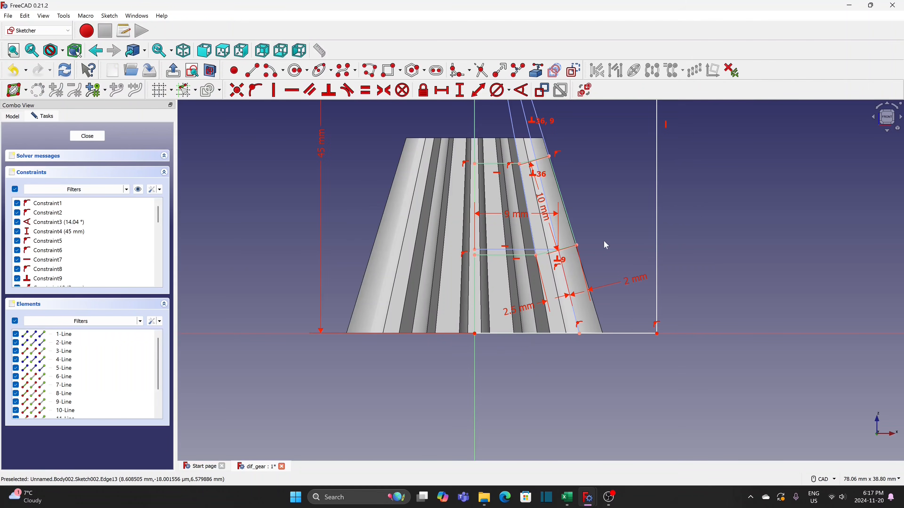
scroll(606, 228, "down", 5)
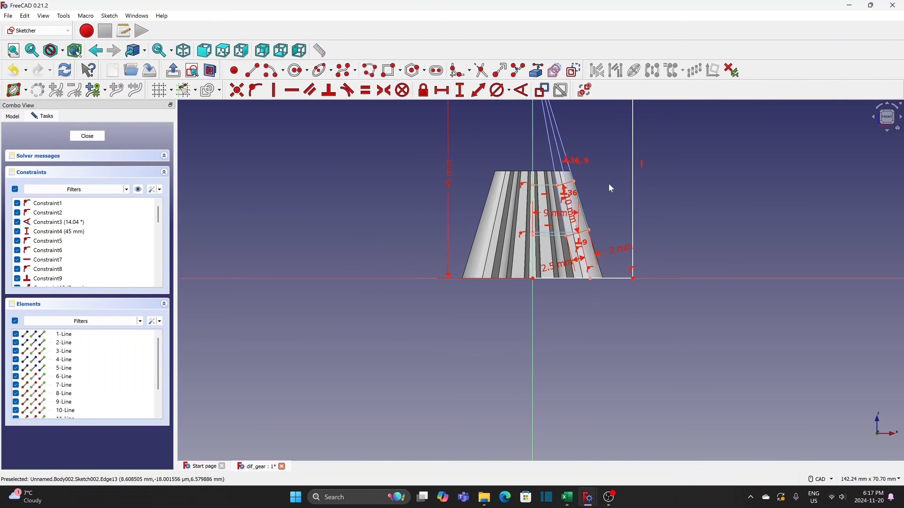
scroll(539, 272, "up", 3)
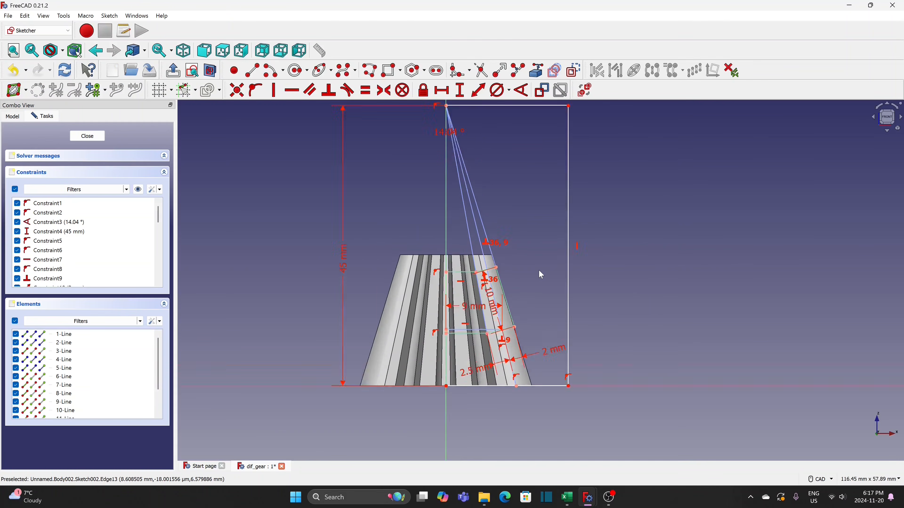
scroll(539, 271, "down", 2)
left_click_drag(493, 302, 528, 297)
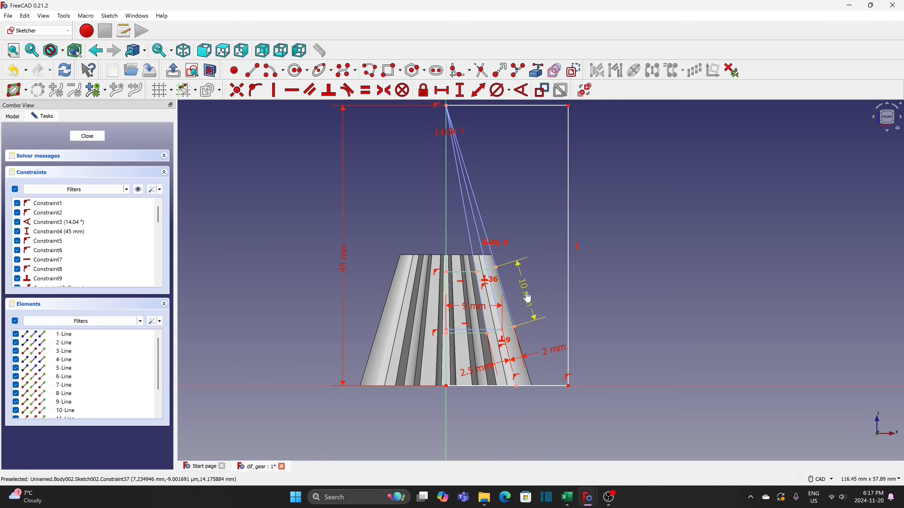
double_click(527, 296)
type("11")
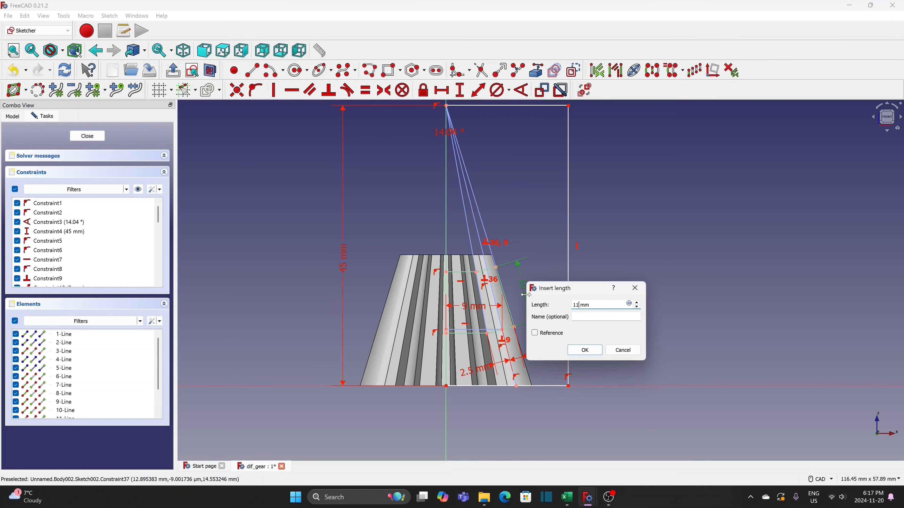
left_click(586, 351)
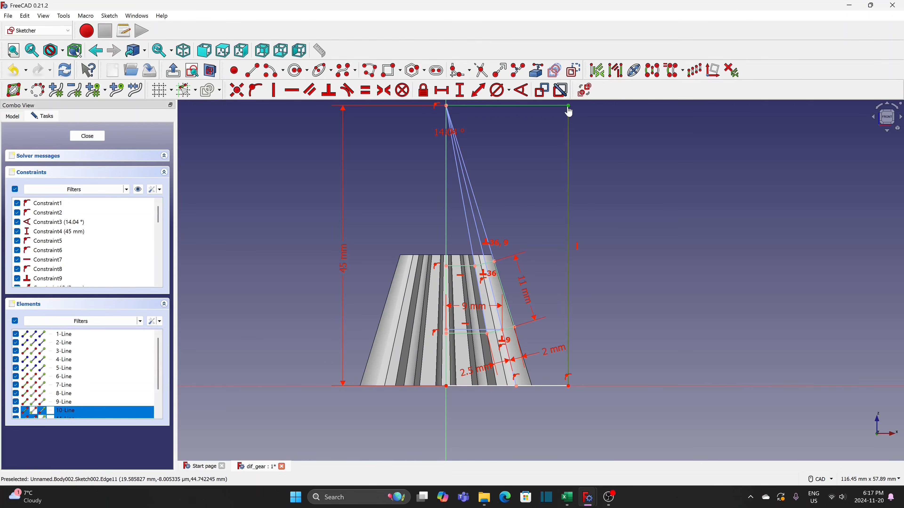
- Narrow the pinion sketch's outer rectangle and constrain its upper edge to a horizontal length of 17 mm
left_click_drag(569, 111, 554, 116)
middle_click_drag(493, 138, 477, 177)
left_click(347, 284)
middle_click_drag(353, 278, 359, 272)
scroll(359, 273, "up", 1)
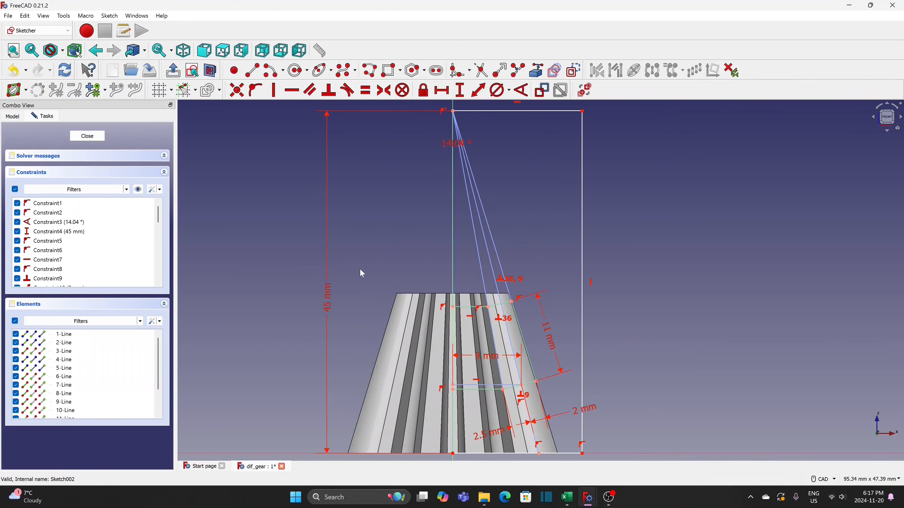
scroll(362, 274, "down", 1)
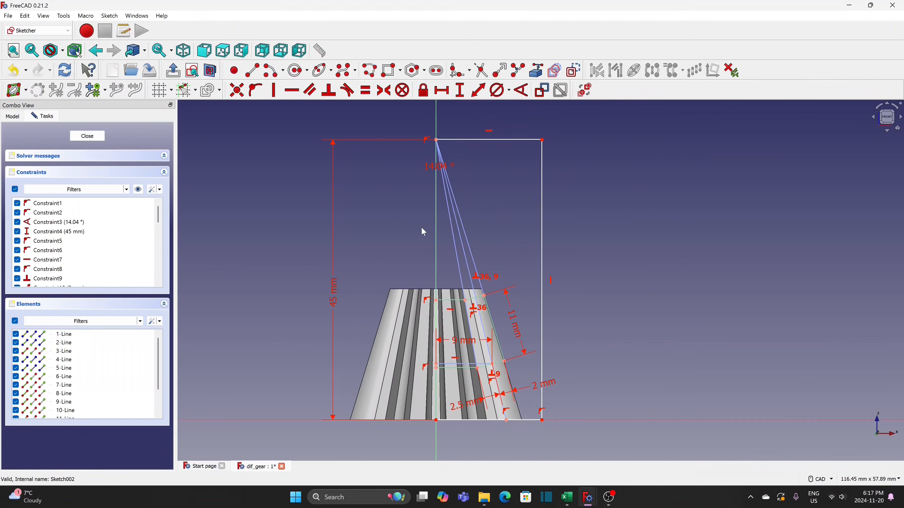
left_click(443, 91)
left_click(481, 140)
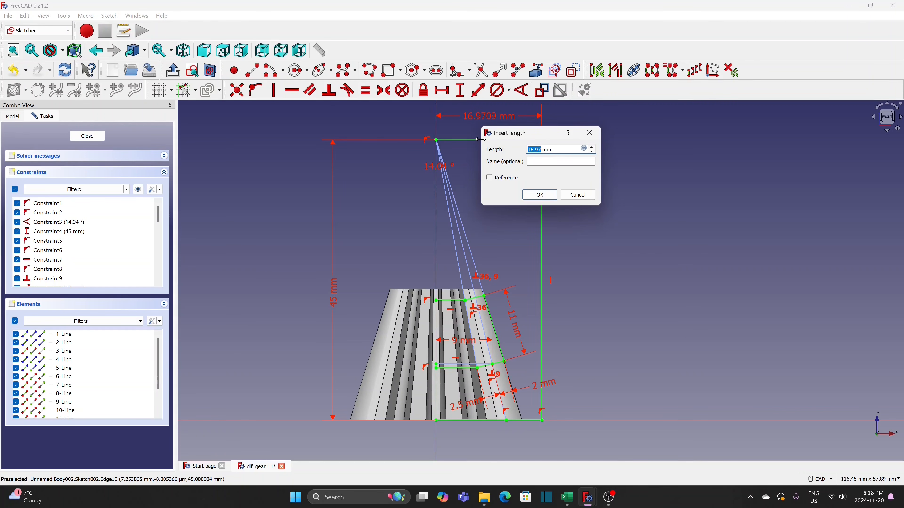
type("1")
left_click(540, 195)
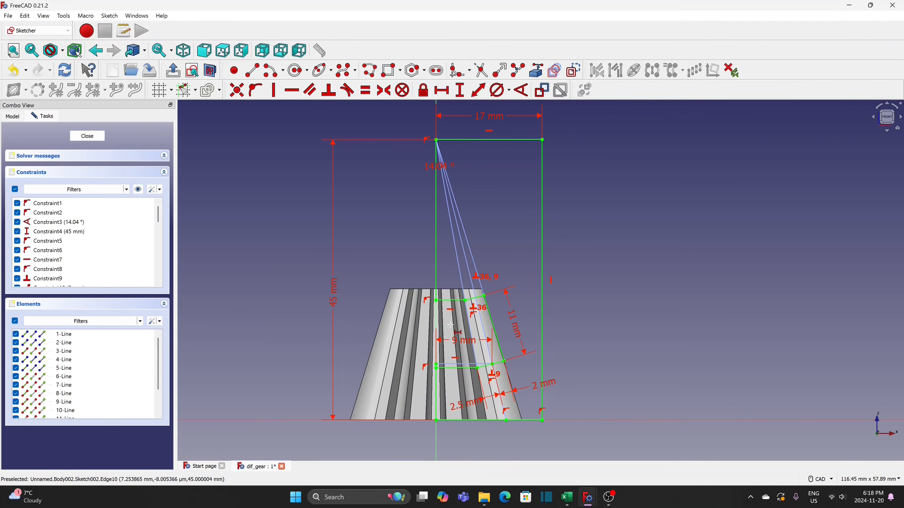
- Add a vertical reference dimension between the axis-side ends of the lower construction line and lower profile edge, placing its label outside the gear
left_click(460, 90)
scroll(438, 361, "up", 2)
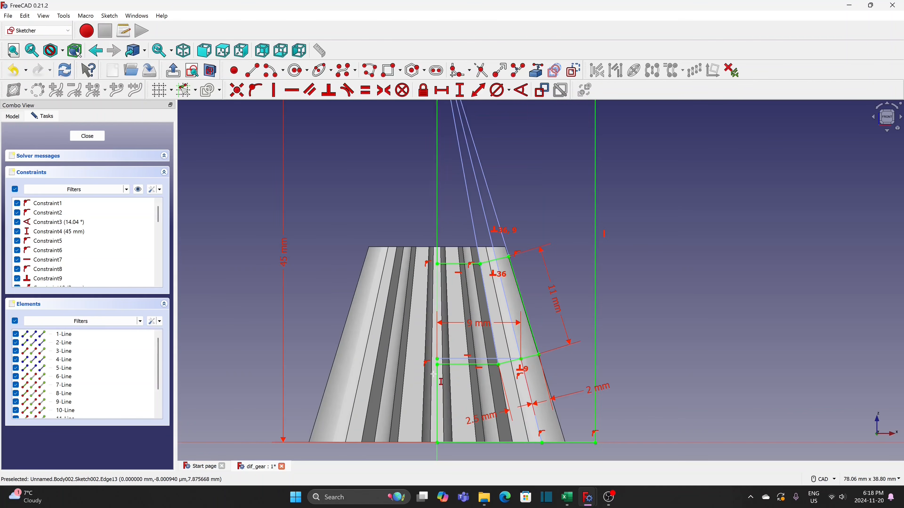
left_click(439, 360)
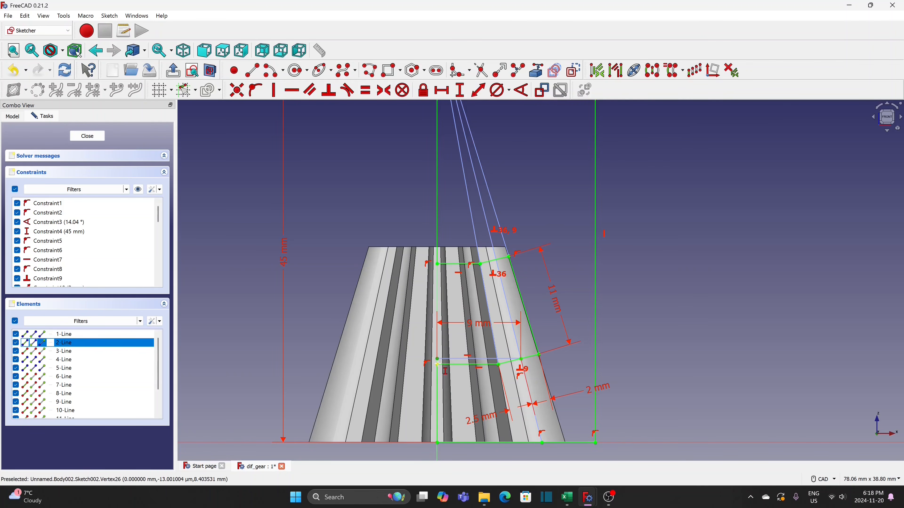
left_click(437, 364)
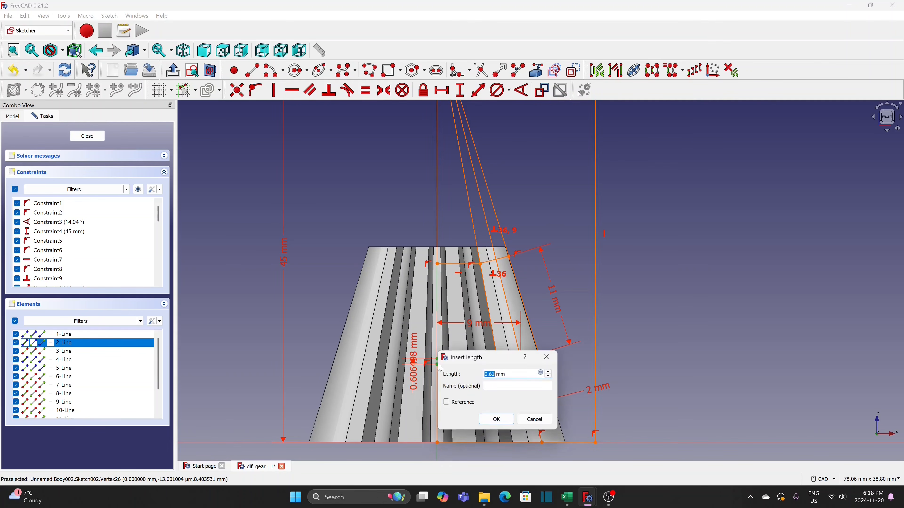
left_click(446, 403)
left_click(496, 420)
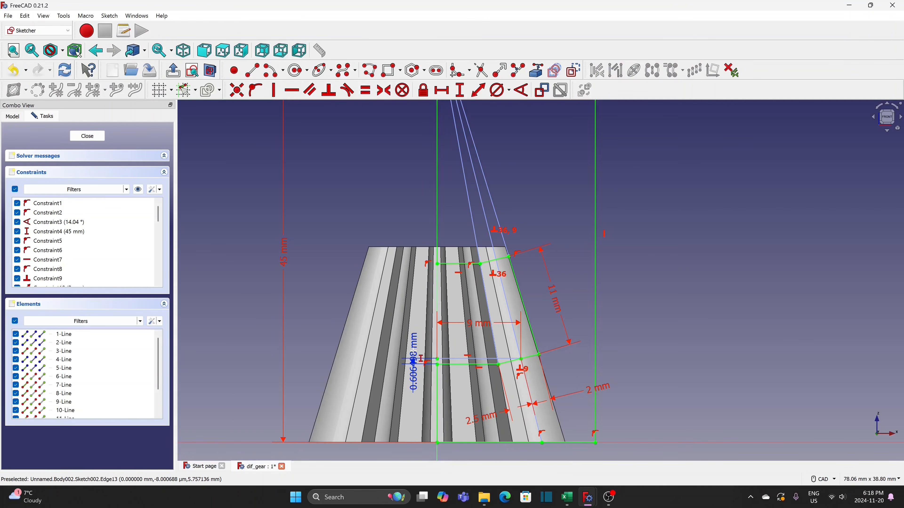
left_click_drag(412, 361, 313, 329)
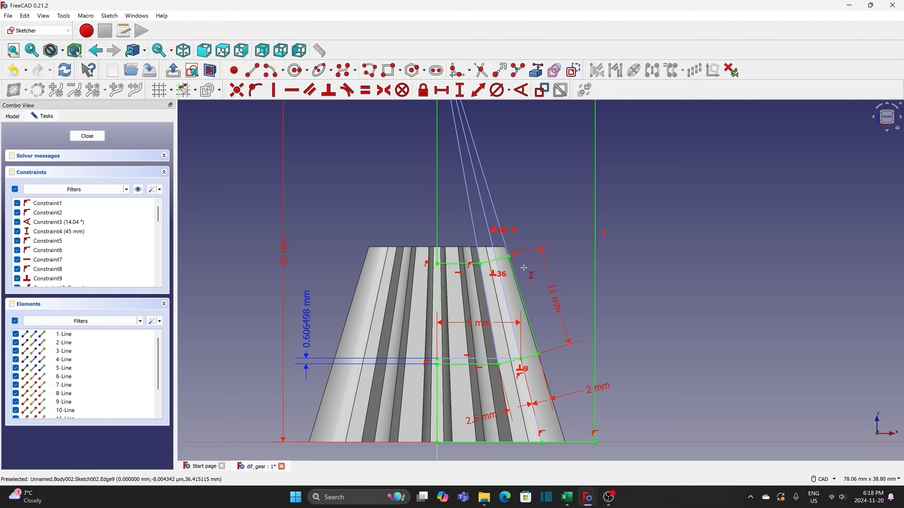
- Add a vertical reference dimension from the tooth's upper outer corner to the lower profile edge, place its label outside the gear, and close the sketch
left_click(509, 256)
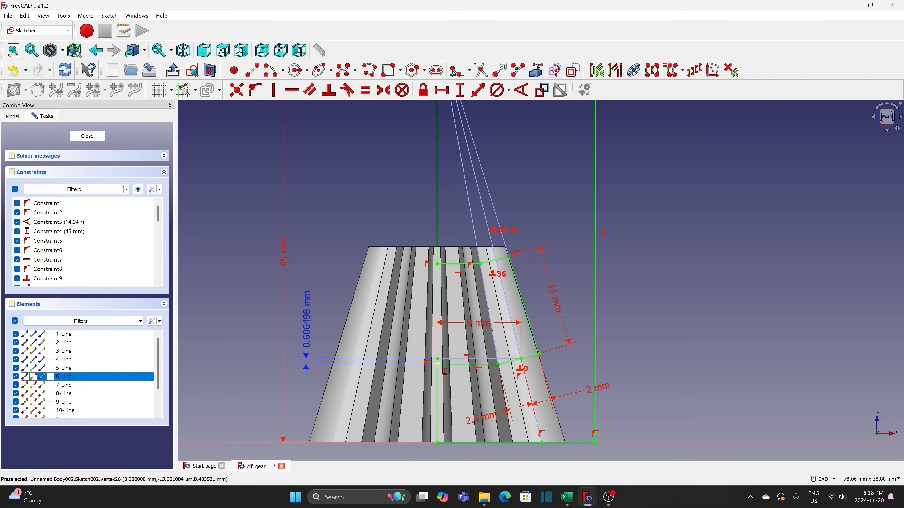
left_click(437, 362)
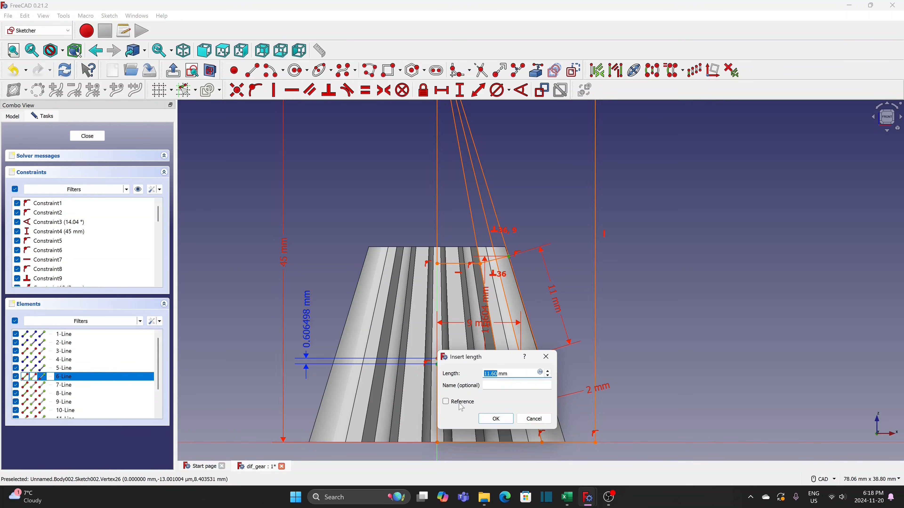
left_click(446, 403)
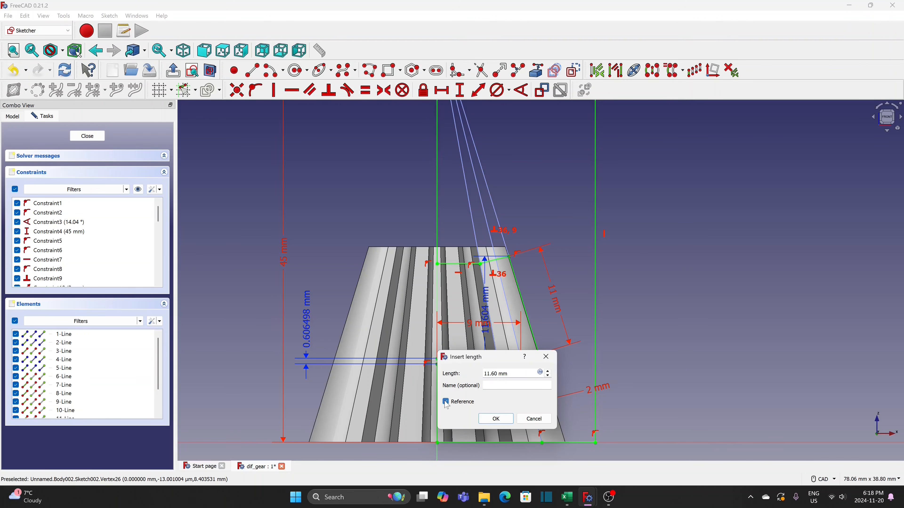
left_click(496, 420)
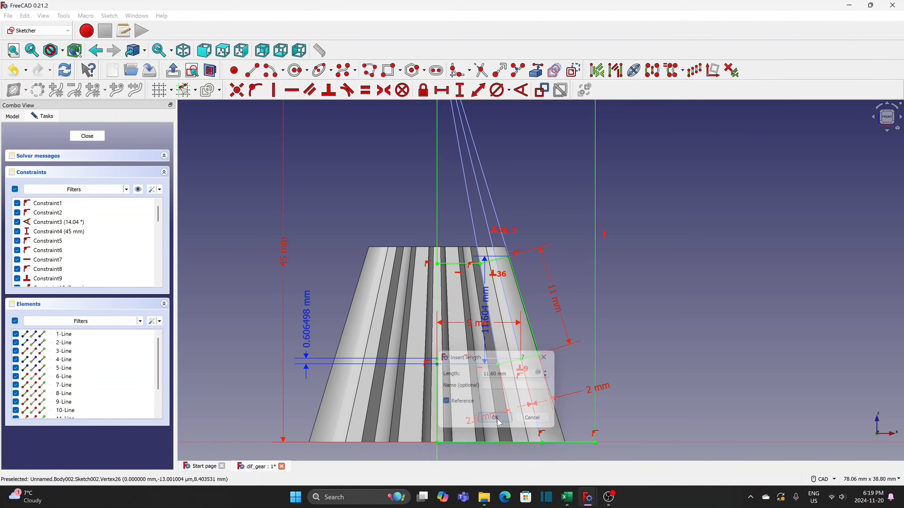
left_click_drag(489, 314, 348, 214)
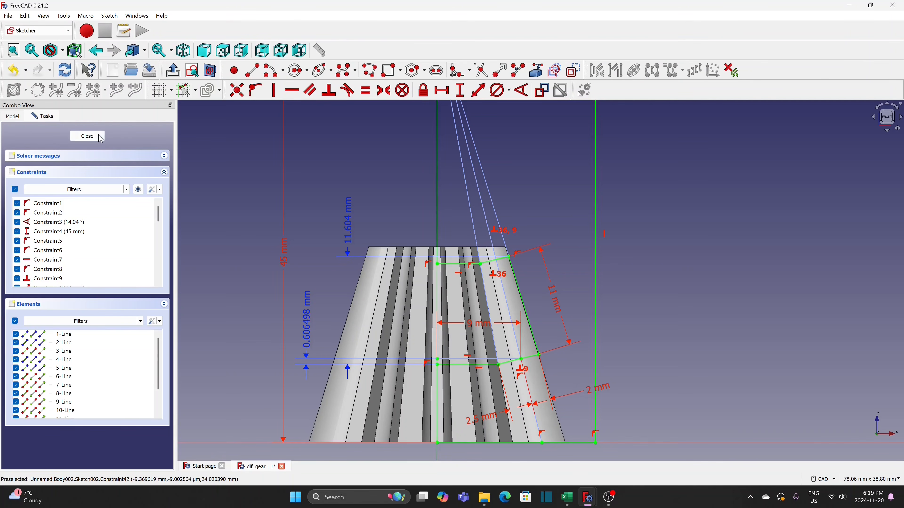
left_click(89, 137)
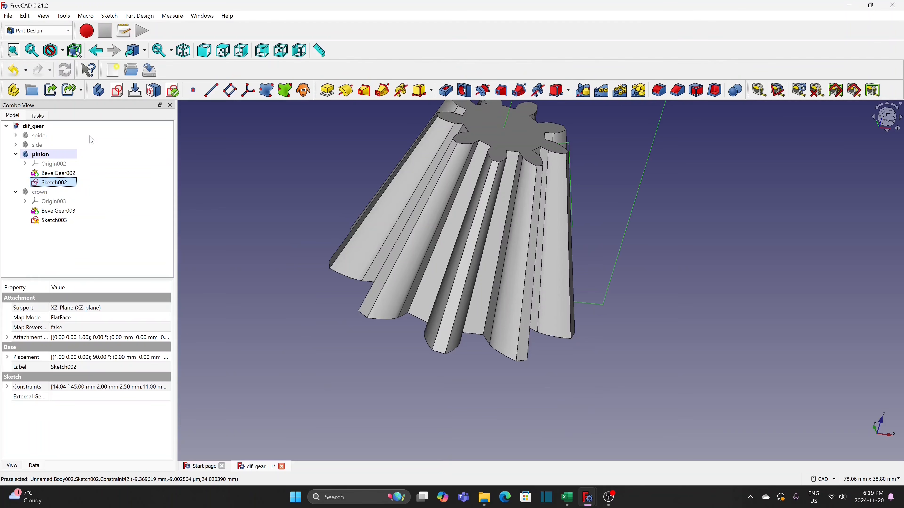
- Save the document and groove the pinion gear with its sketch 360° around the vertical sketch axis
key("ctrl+s")
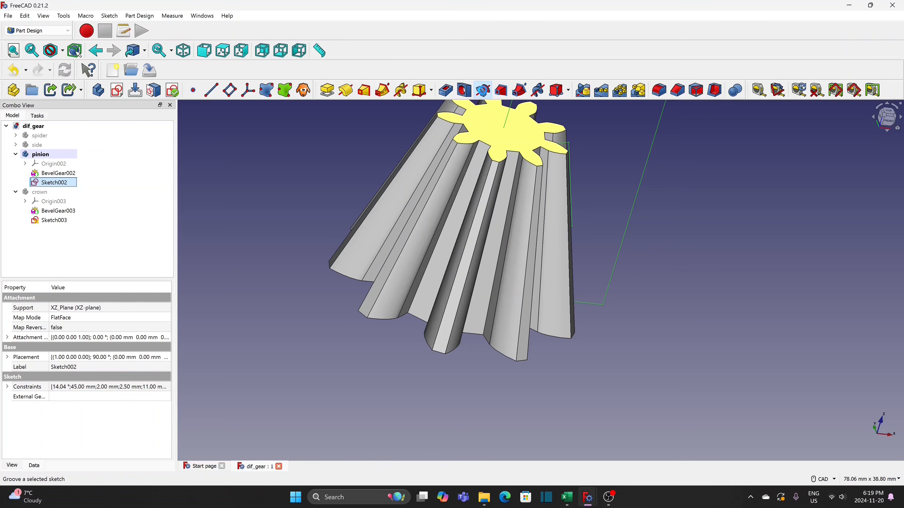
left_click(483, 91)
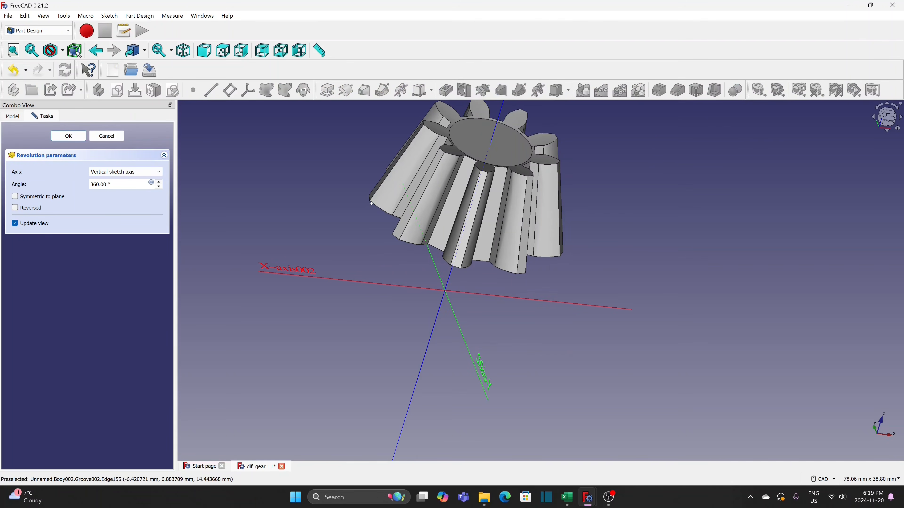
middle_click_drag(371, 203, 221, 199)
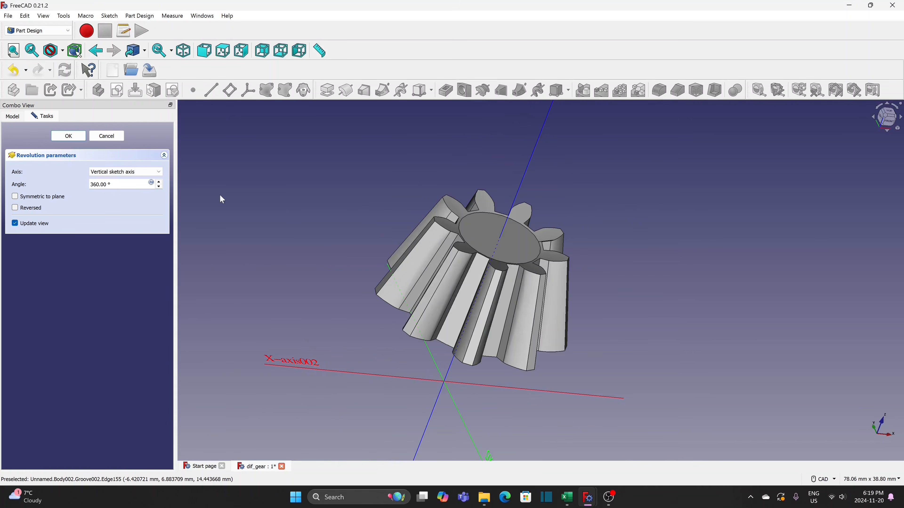
left_click(68, 136)
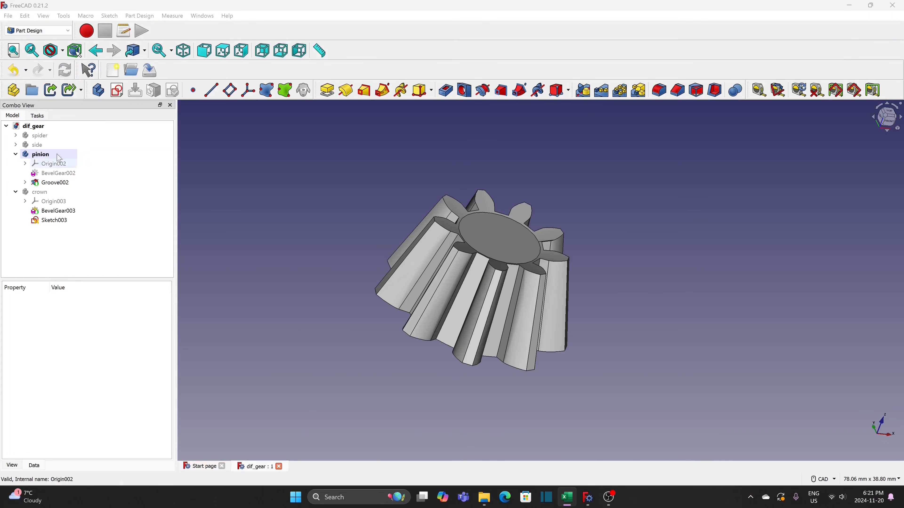
- Hide the pinion body, show the crown body and make it the active body
left_click(46, 156)
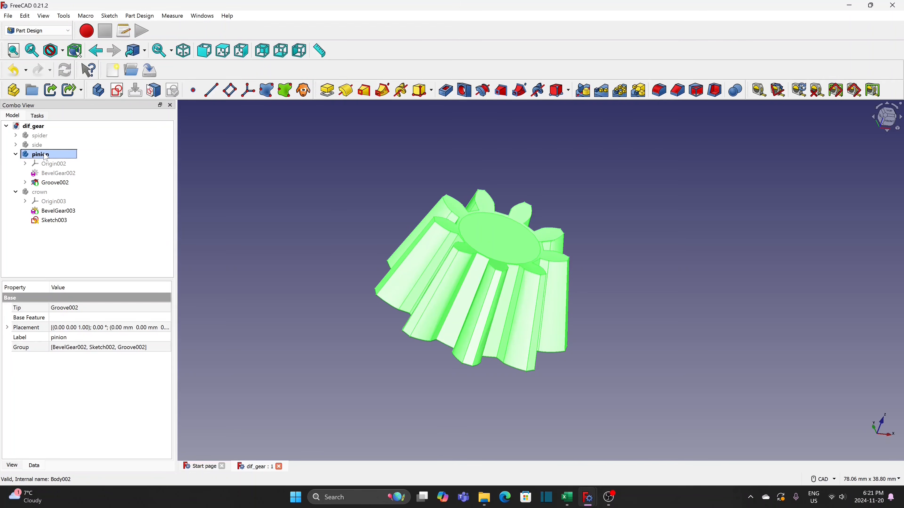
key("space")
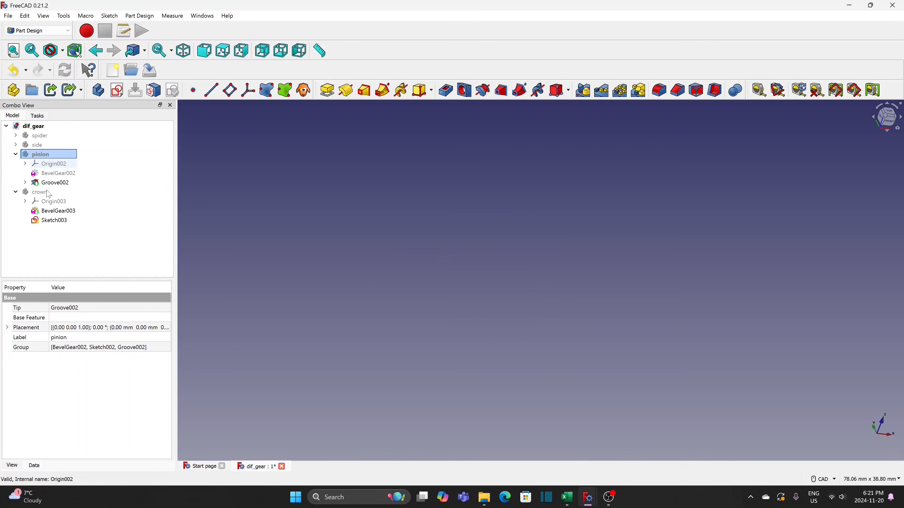
left_click(39, 194)
key("space")
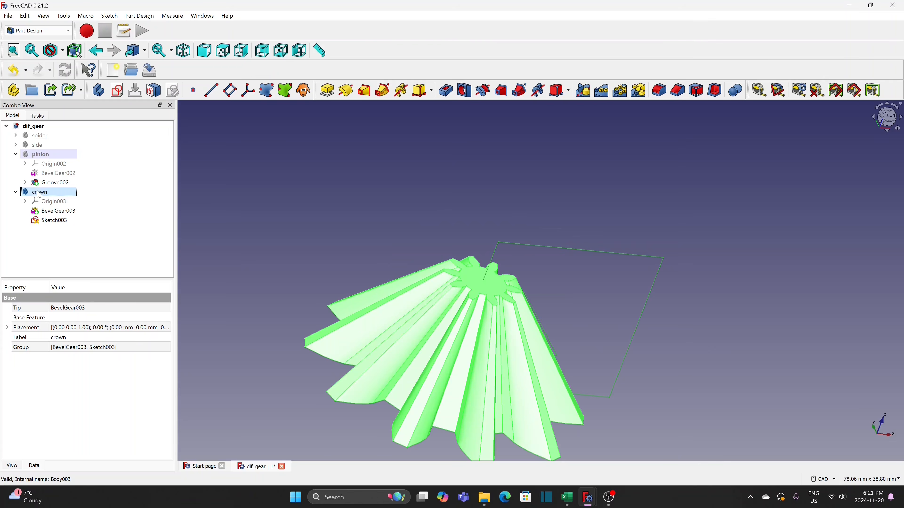
right_click(40, 194)
left_click(89, 196)
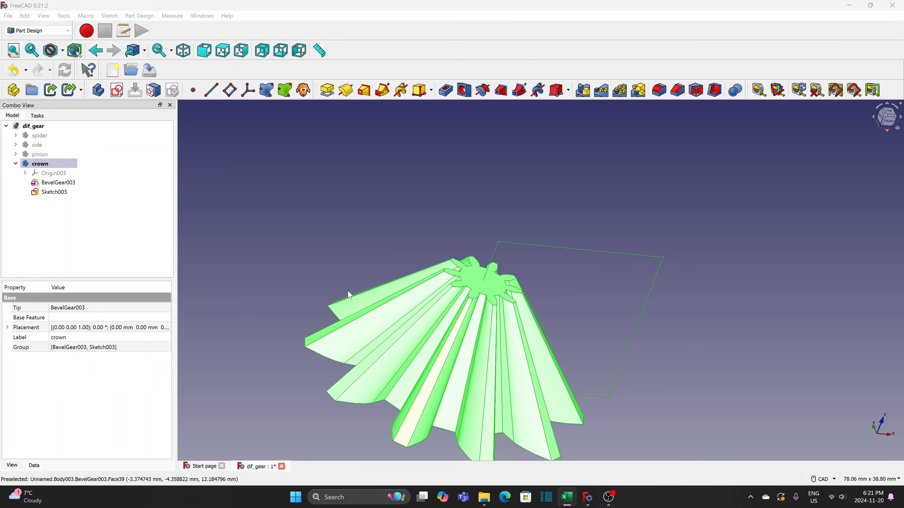
- Set the crown bevel gear's module to 3 mm and its number of teeth to 36
left_click(57, 183)
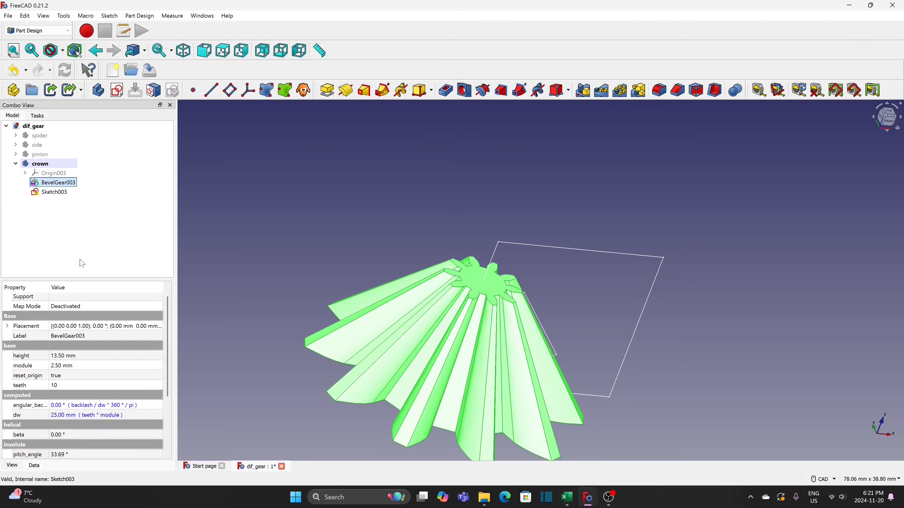
left_click(87, 368)
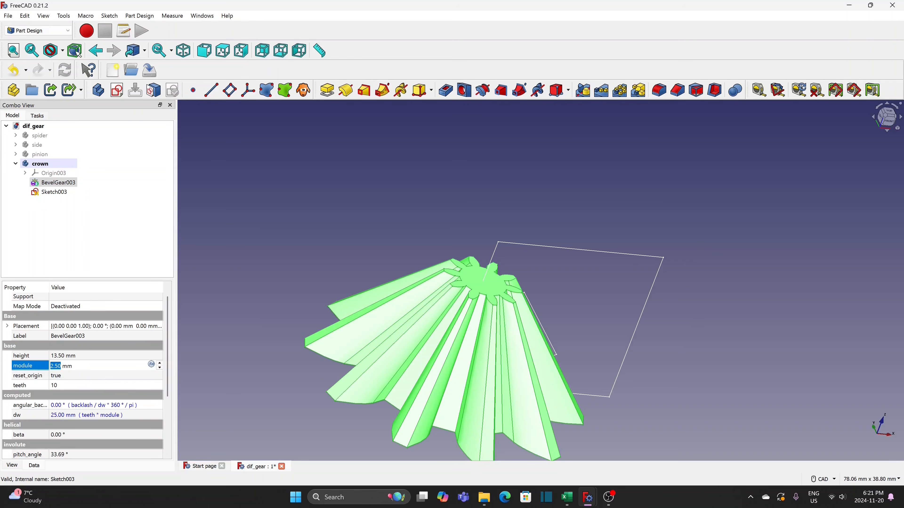
type("3")
left_click(84, 387)
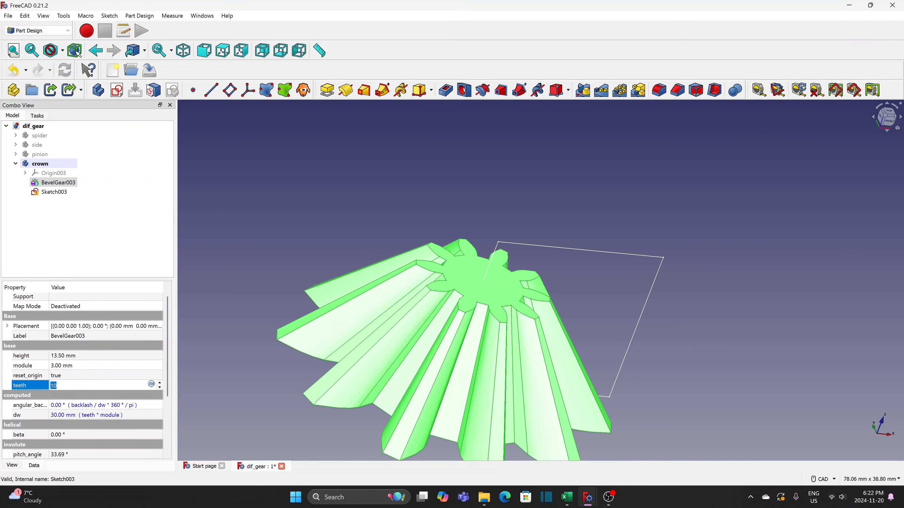
type("36")
- Set the crown bevel gear's height to 11 mm and its pitch angle to 75.96°
left_click(90, 356)
type("11")
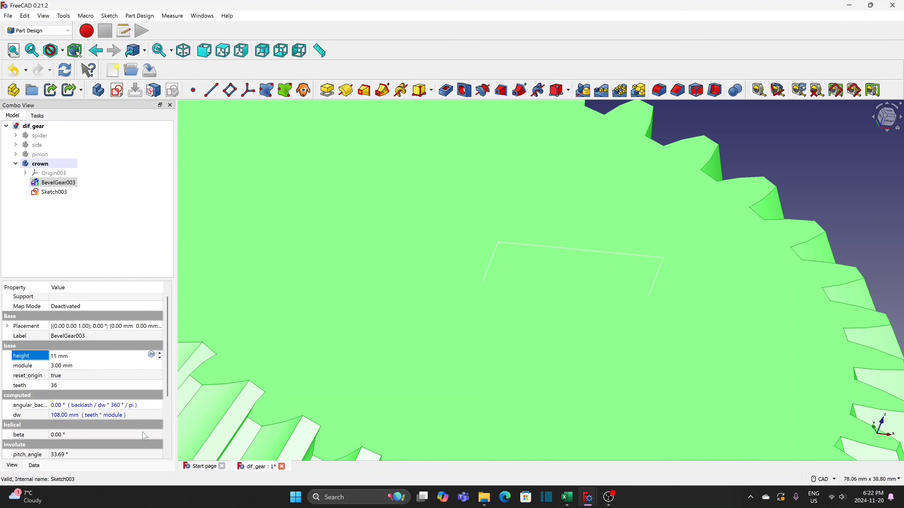
left_click(136, 457)
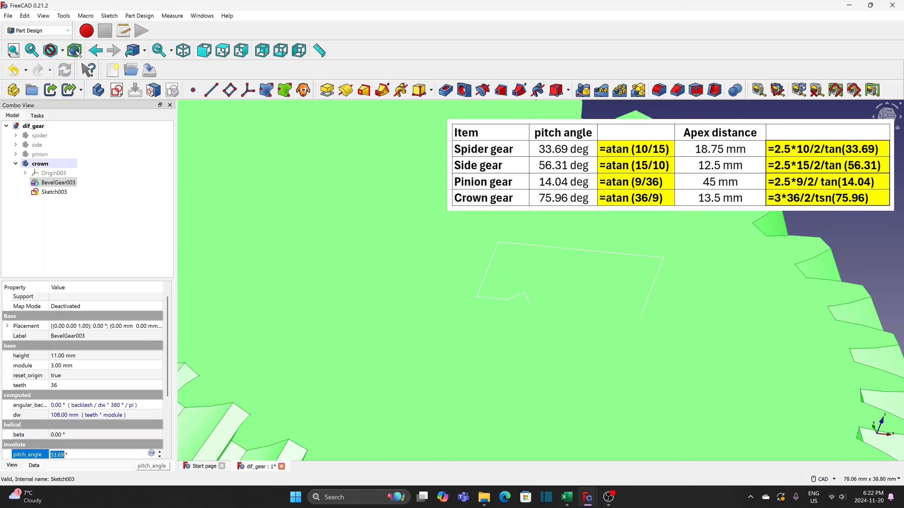
type("75")
key("Return")
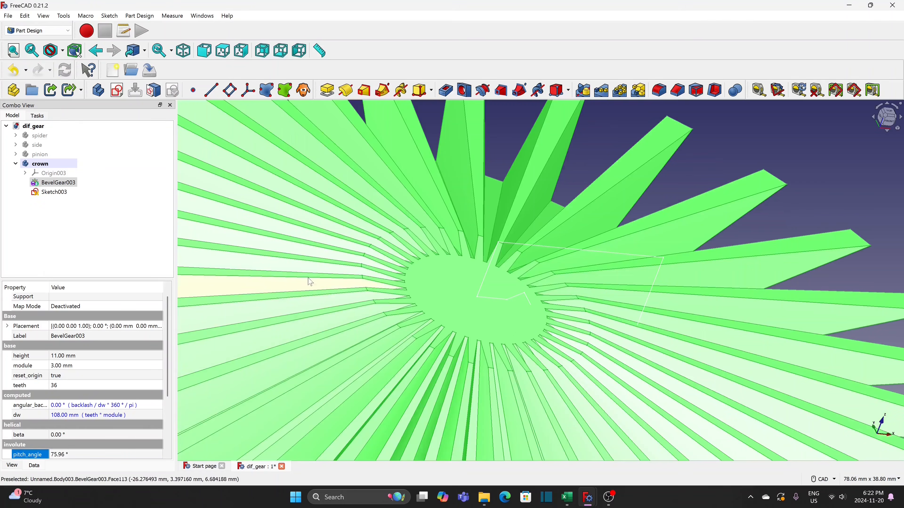
scroll(308, 280, "down", 4)
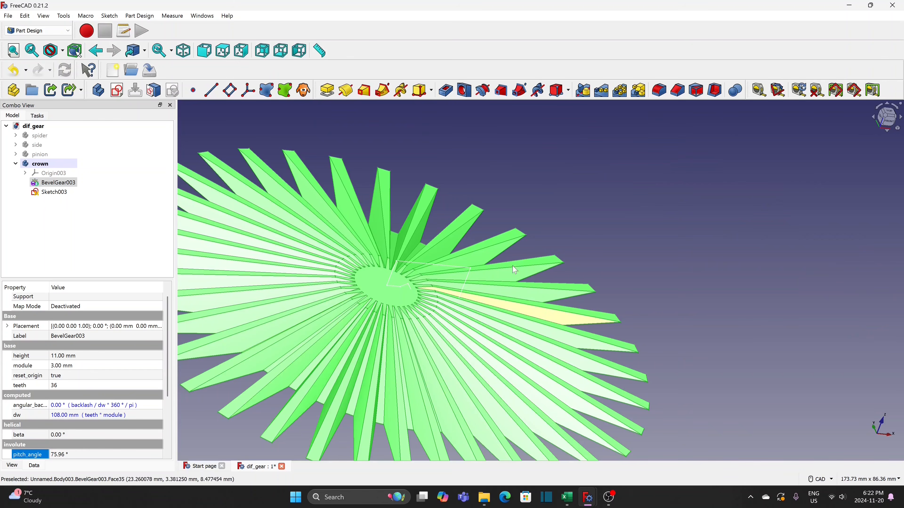
middle_click_drag(581, 252, 644, 192)
scroll(645, 192, "down", 1)
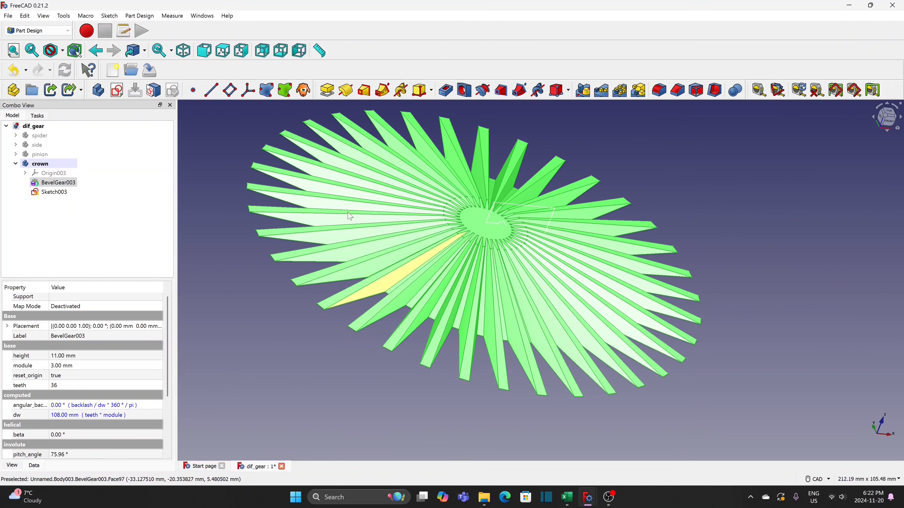
- Open the crown sketch for editing and delete the 10 mm horizontal length constraint
left_click(56, 192)
double_click(56, 193)
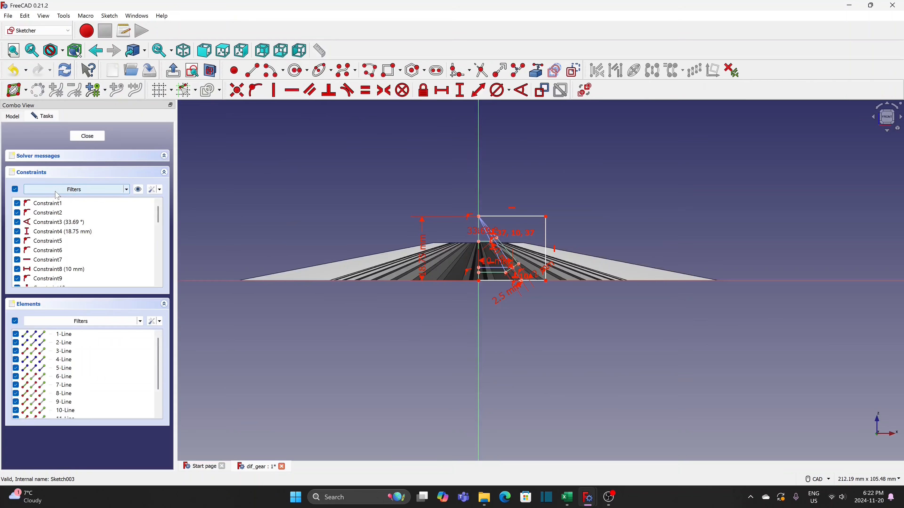
scroll(533, 318, "down", 3)
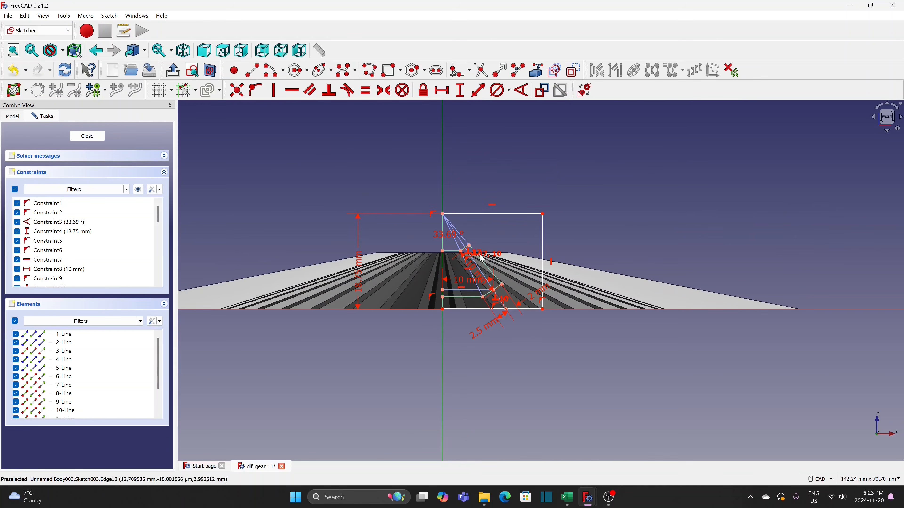
left_click(472, 284)
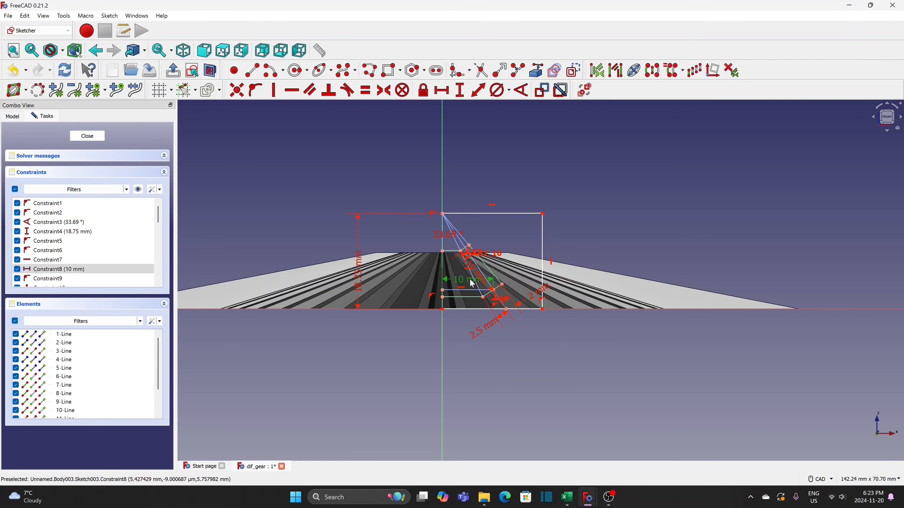
key("Delete")
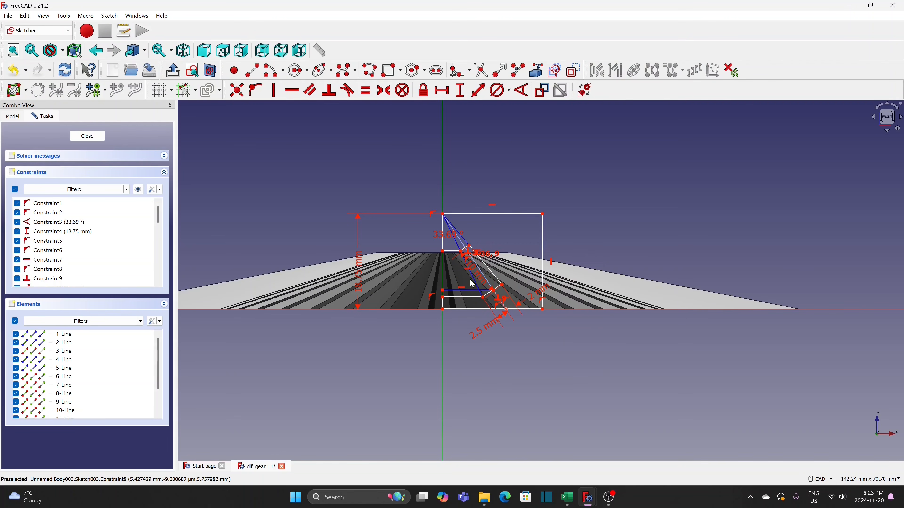
- Set the crown sketch's pitch angle to 75.96° and its vertical apex distance to 13.5 mm
double_click(452, 240)
type("75.96")
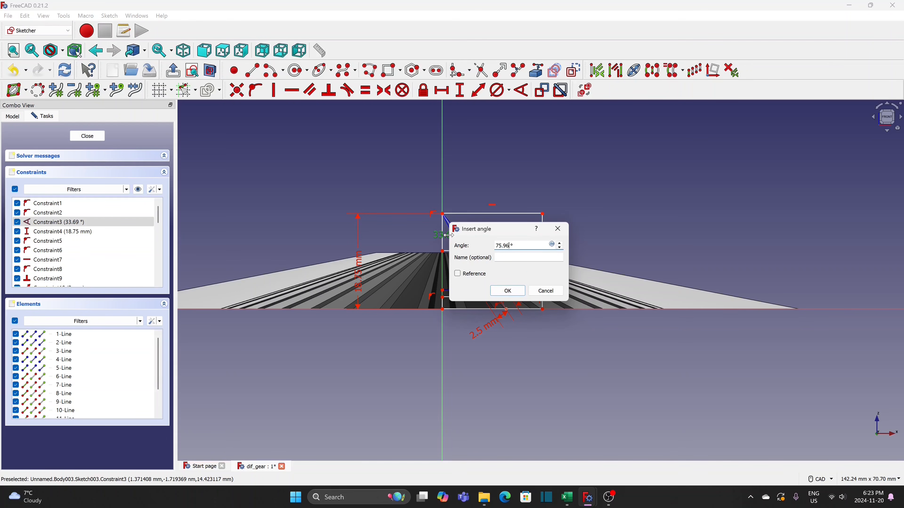
left_click(499, 292)
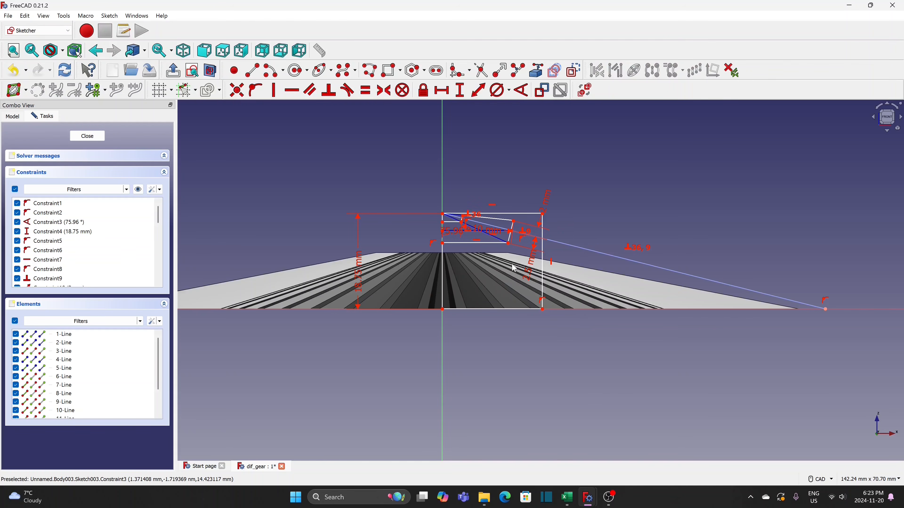
double_click(360, 286)
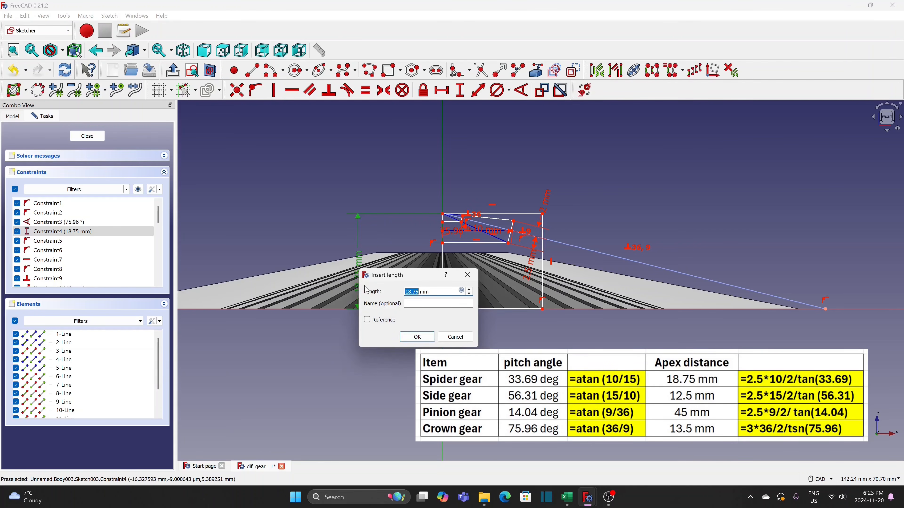
type("13")
left_click(415, 338)
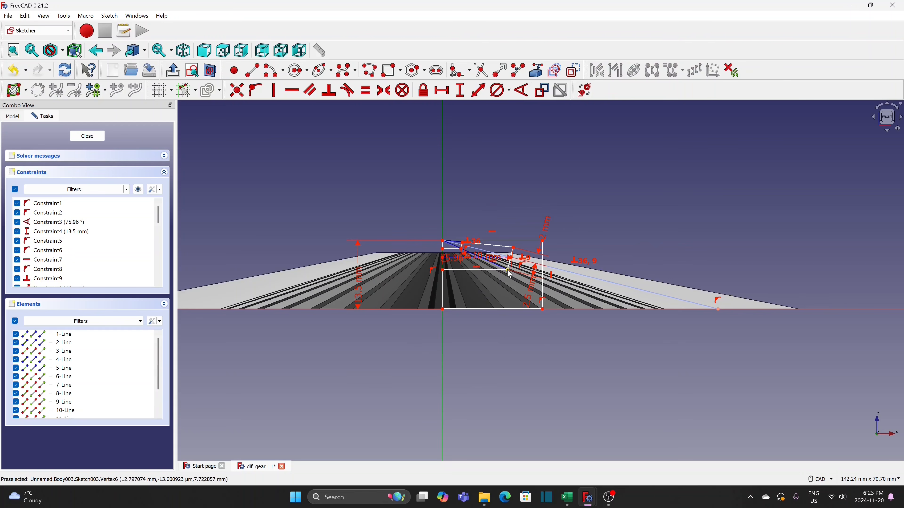
- Stretch the outer rectangle past the crown gear's edge and constrain the horizontal line from the axis to the pitch point at 36 mm
left_click_drag(508, 274, 517, 296)
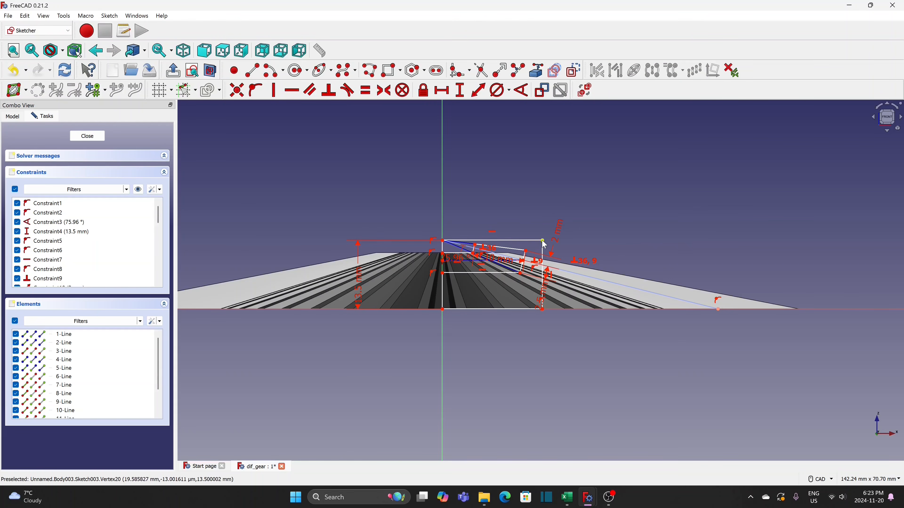
left_click_drag(543, 242, 809, 241)
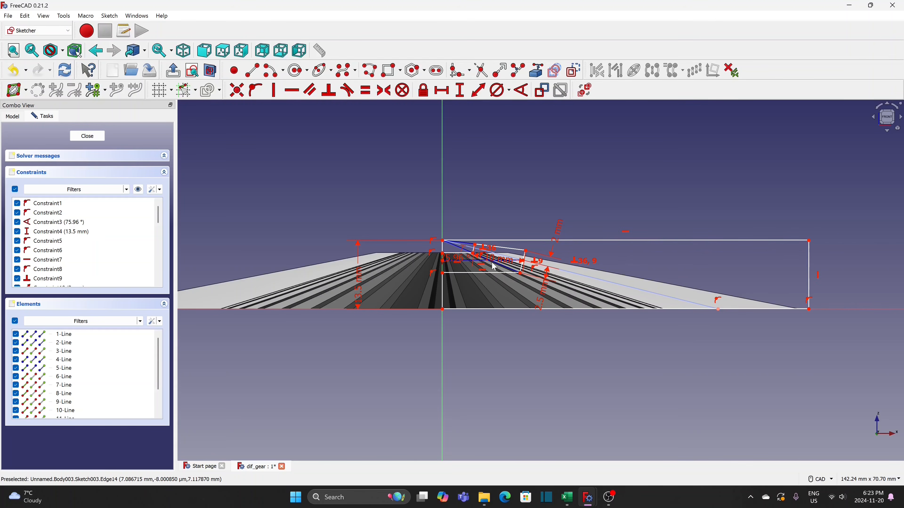
scroll(494, 267, "up", 2)
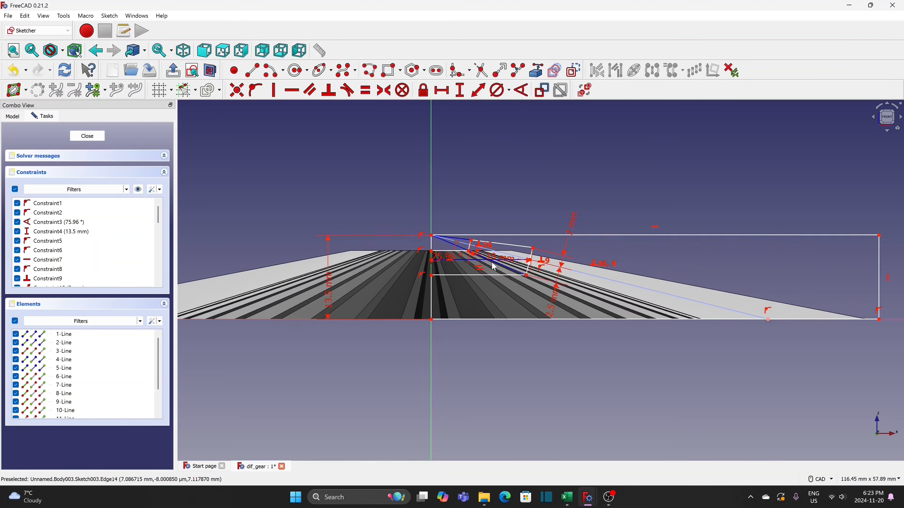
left_click(446, 94)
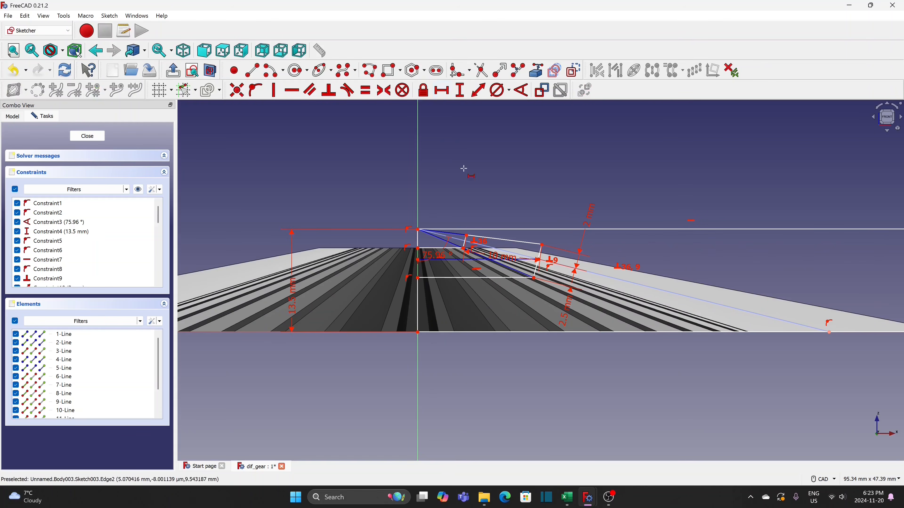
left_click(452, 259)
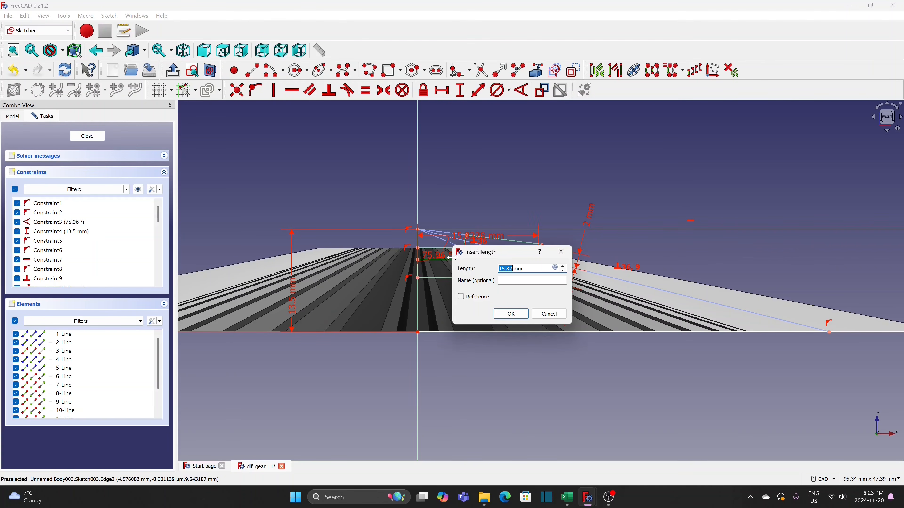
type("36")
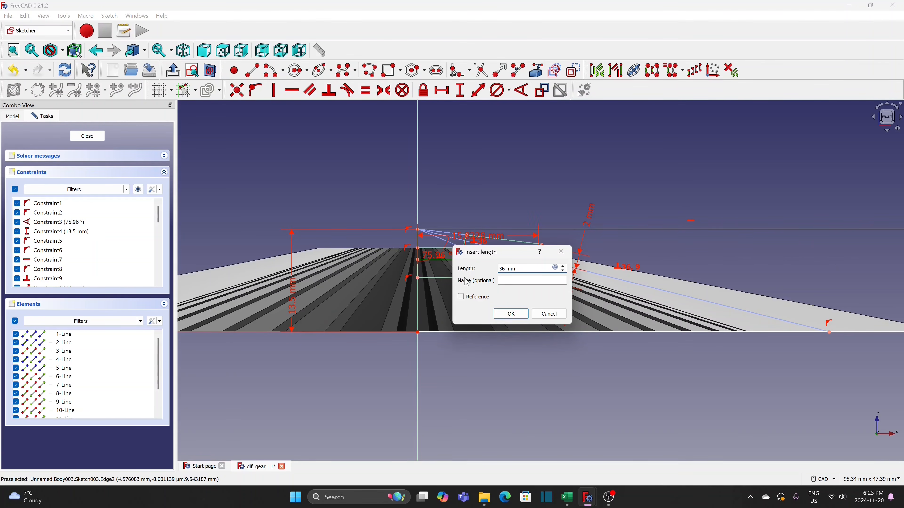
left_click(511, 314)
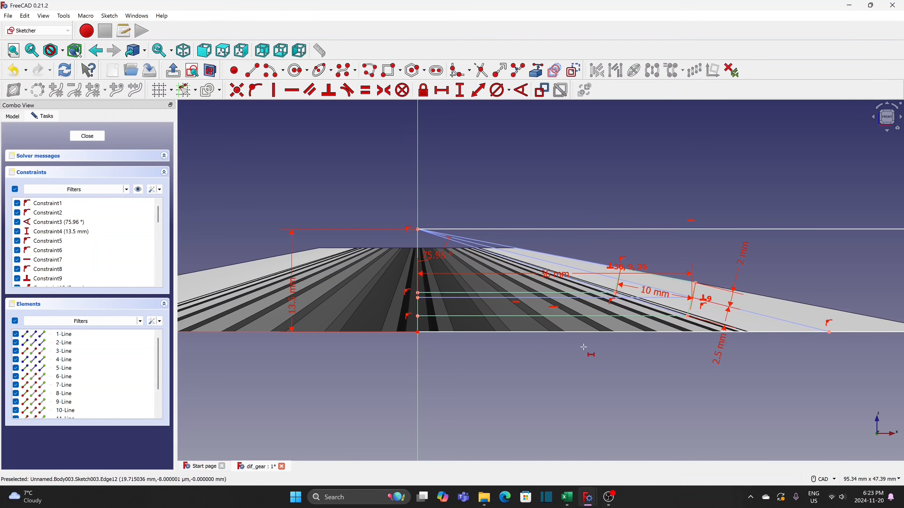
- Trim away the lower horizontal line between the tooth profile's lower outer corner and the vertical axis
scroll(580, 370, "down", 2)
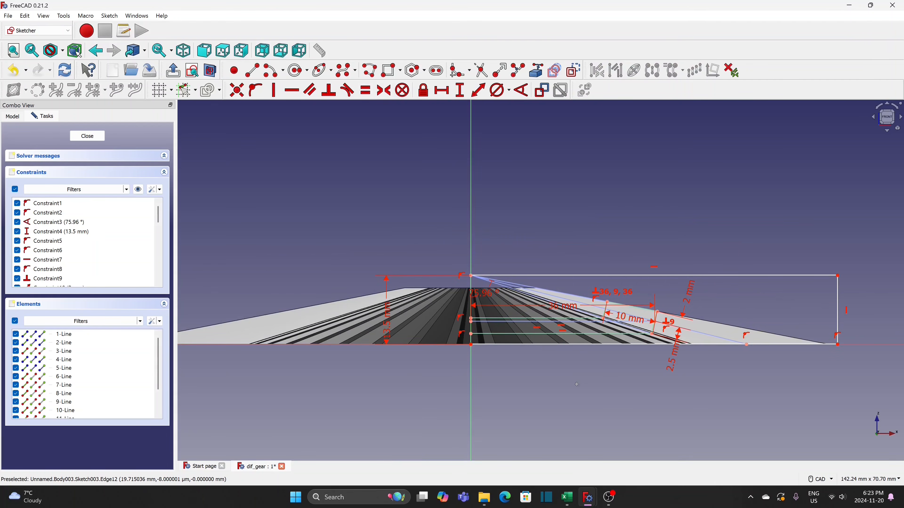
middle_click_drag(577, 385, 511, 351)
scroll(515, 346, "up", 2)
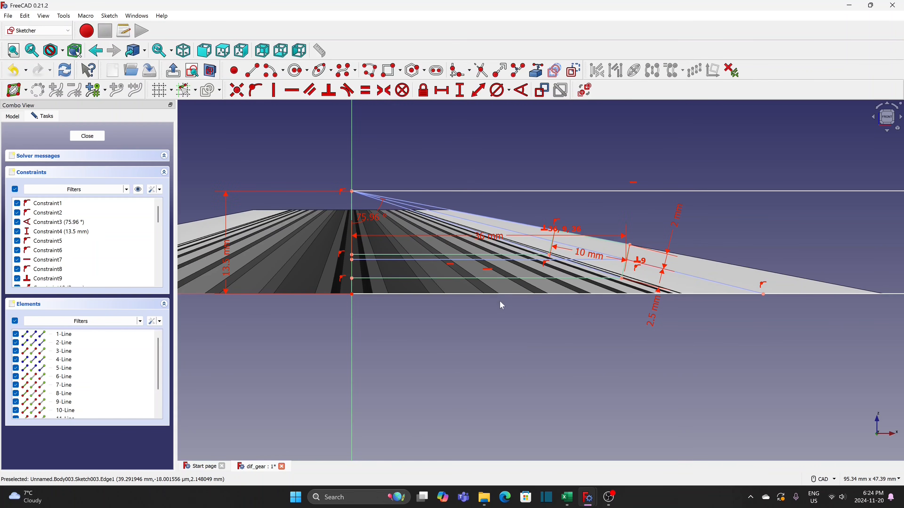
scroll(507, 306, "up", 1)
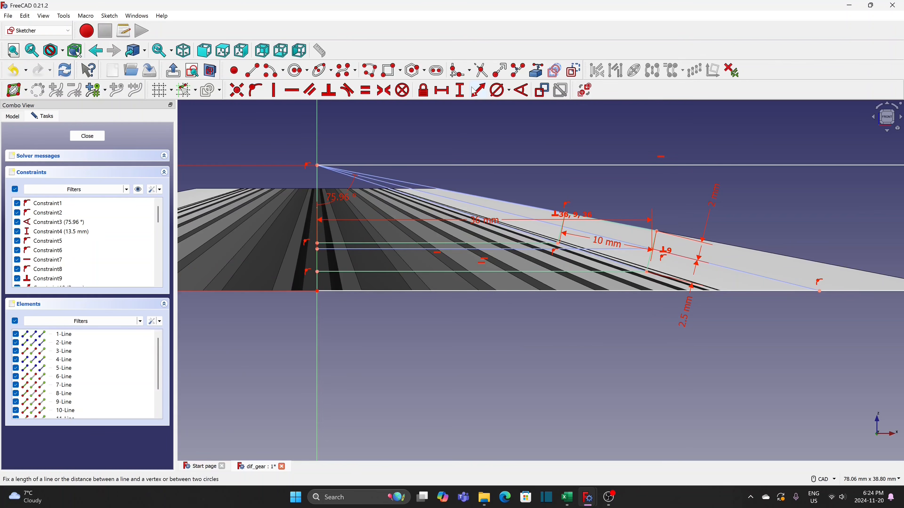
left_click(483, 71)
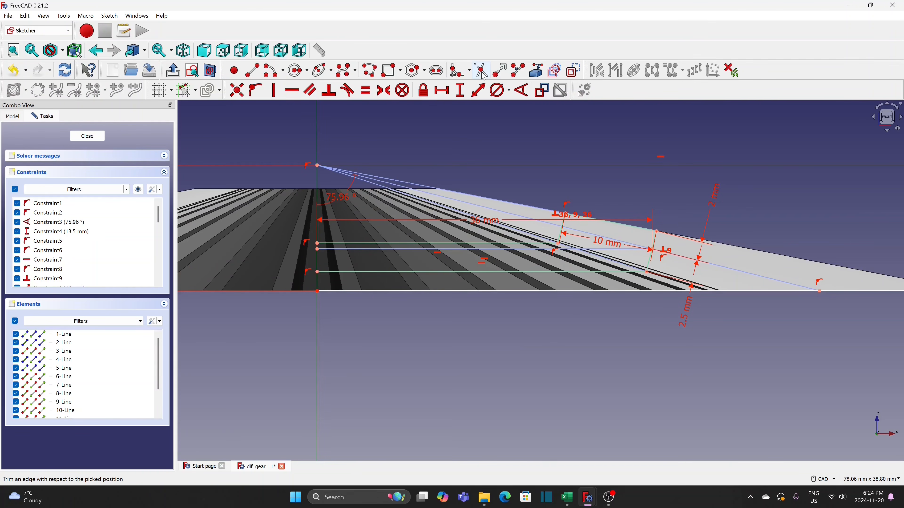
left_click(554, 271)
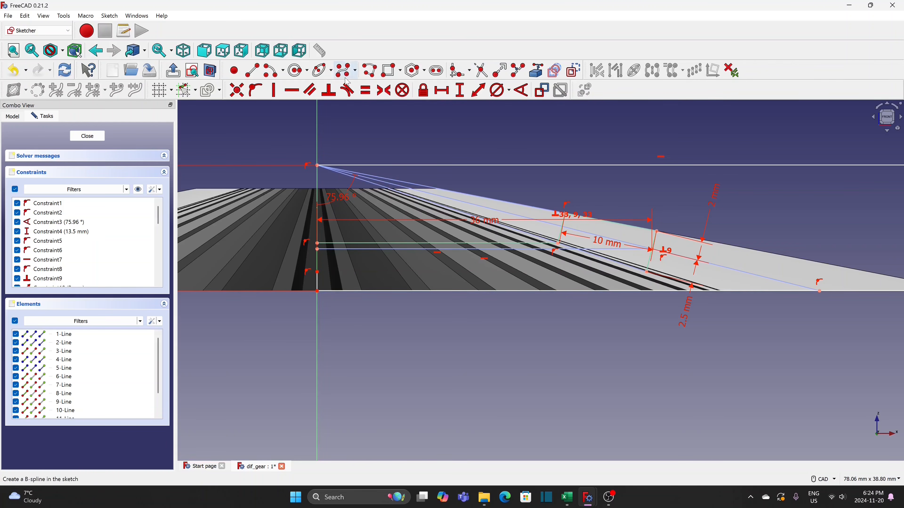
- Draw a polyline from the tooth profile's lower outer corner slightly downward, continuing horizontally to near the vertical axis
left_click(383, 90)
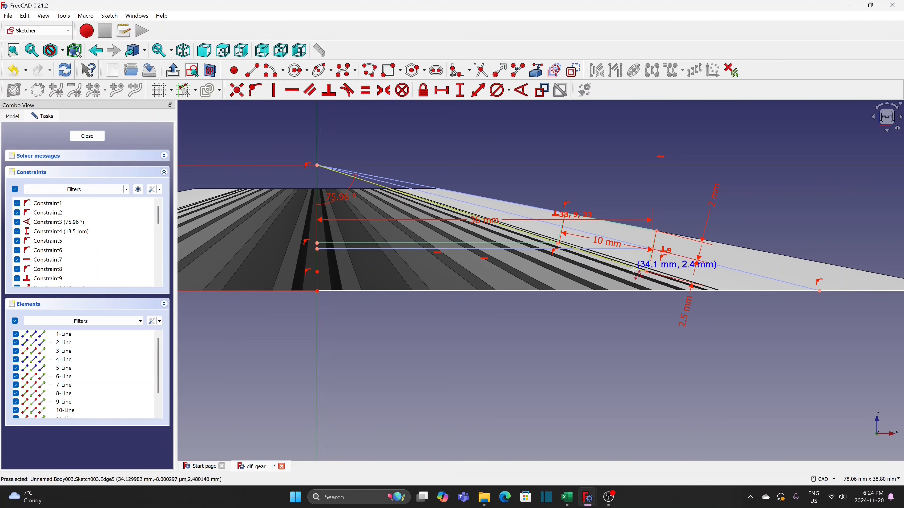
scroll(647, 270, "up", 2)
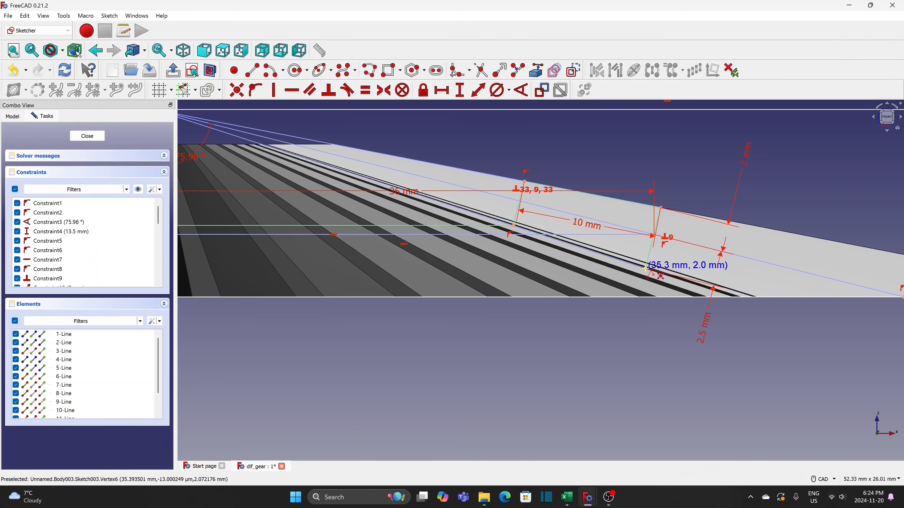
left_click(639, 284)
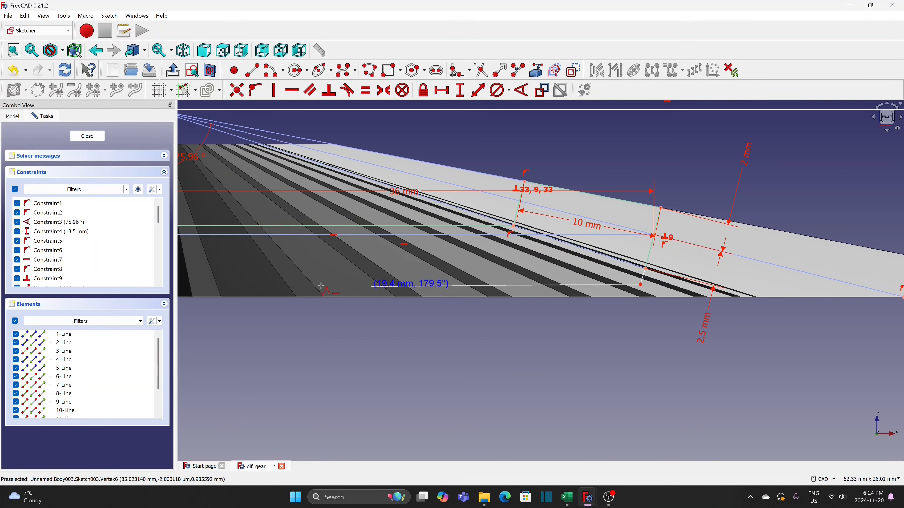
scroll(321, 286, "down", 1)
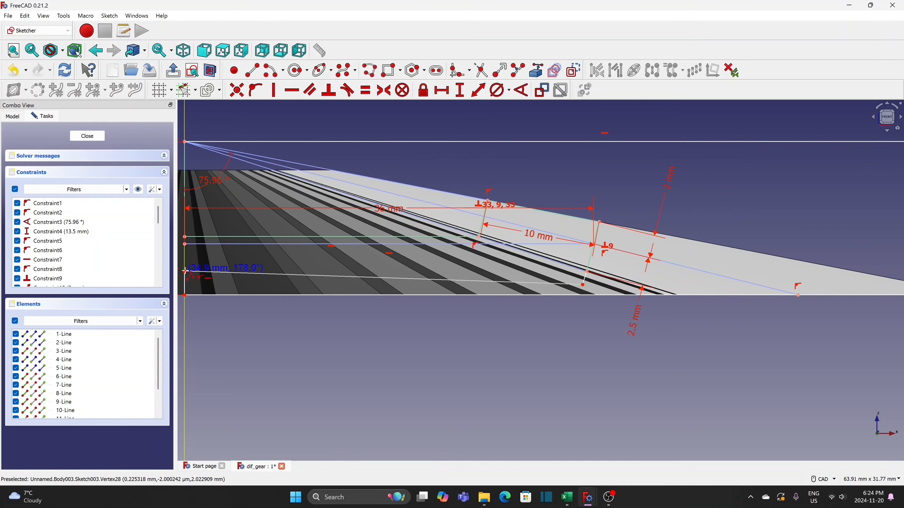
left_click(187, 284)
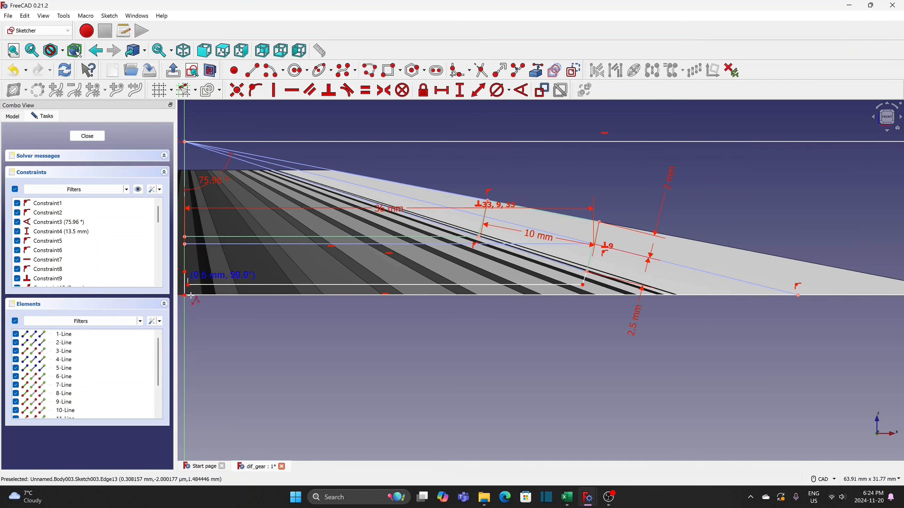
scroll(199, 316, "down", 1)
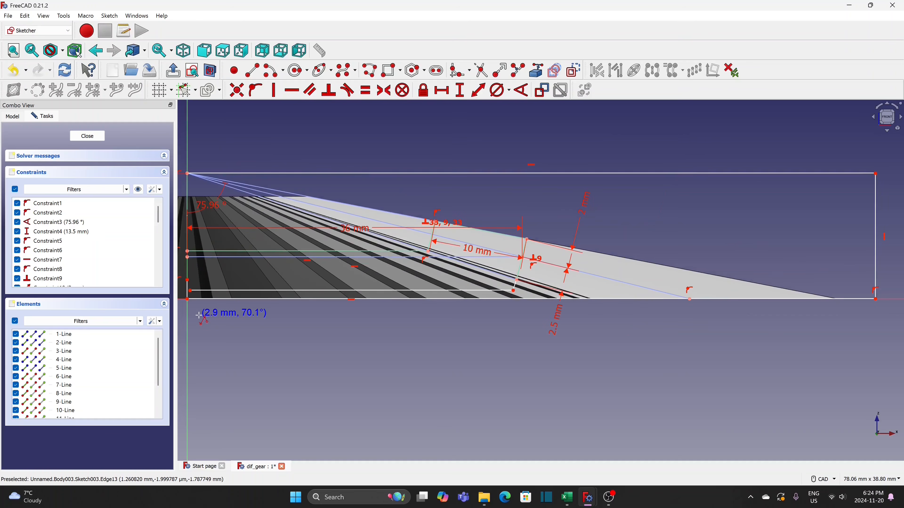
middle_click_drag(198, 316, 265, 326)
- Make the polyline's inner end coincident with the loose lower point on the vertical axis
left_click(258, 298)
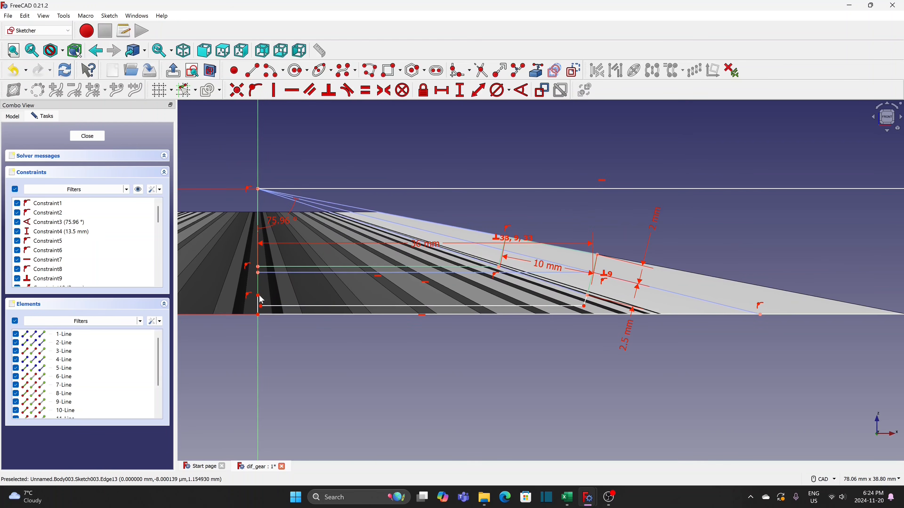
left_click(259, 307)
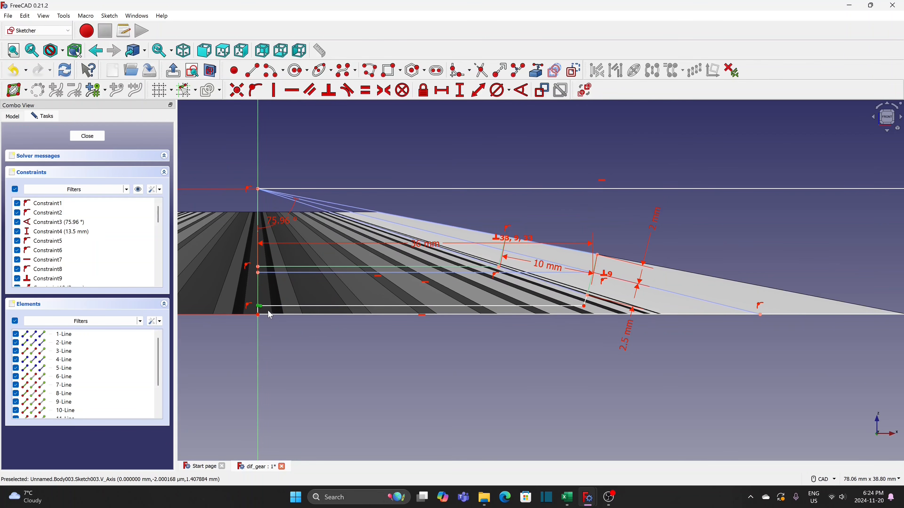
left_click(236, 90)
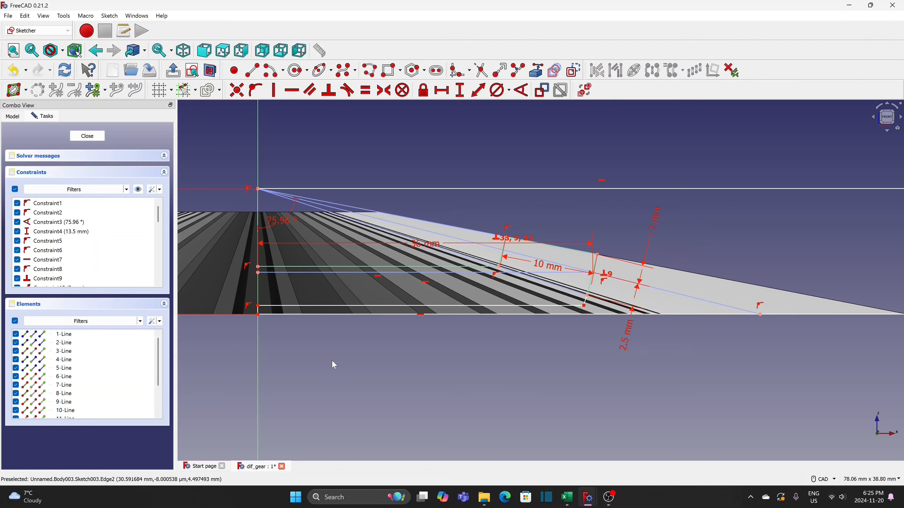
- Constrain the vertical distance from the profile's upper inner corner to the new base line to 8 mm, moving the 36 mm and 8 mm labels clear
middle_click_drag(332, 362, 383, 365)
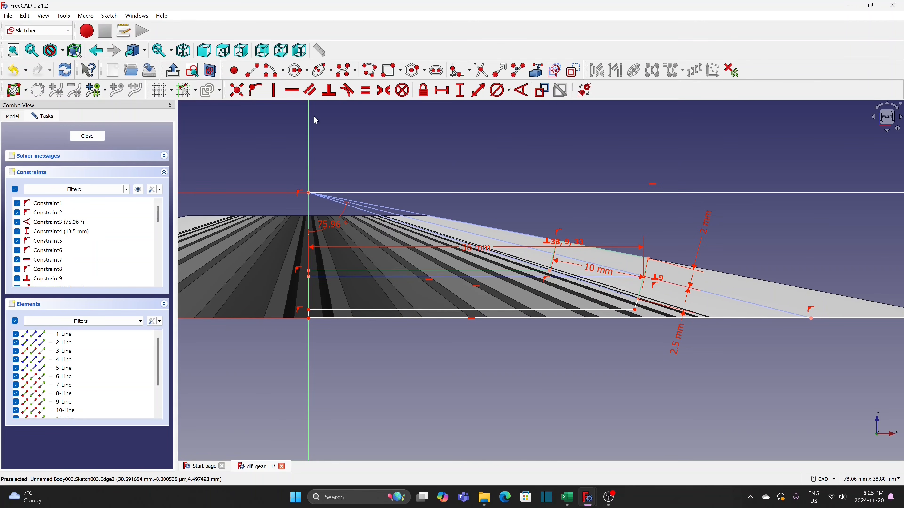
left_click(460, 90)
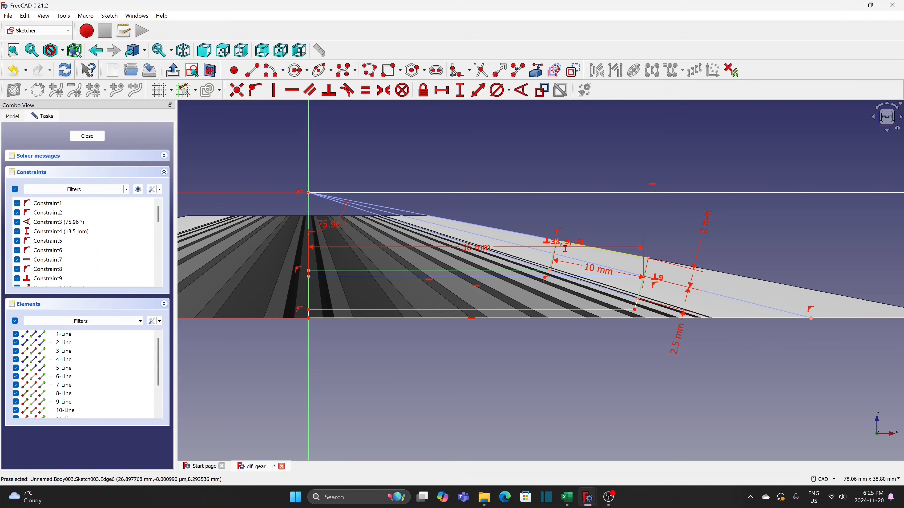
scroll(558, 242, "up", 2)
scroll(557, 241, "down", 2)
left_click_drag(479, 251, 482, 226)
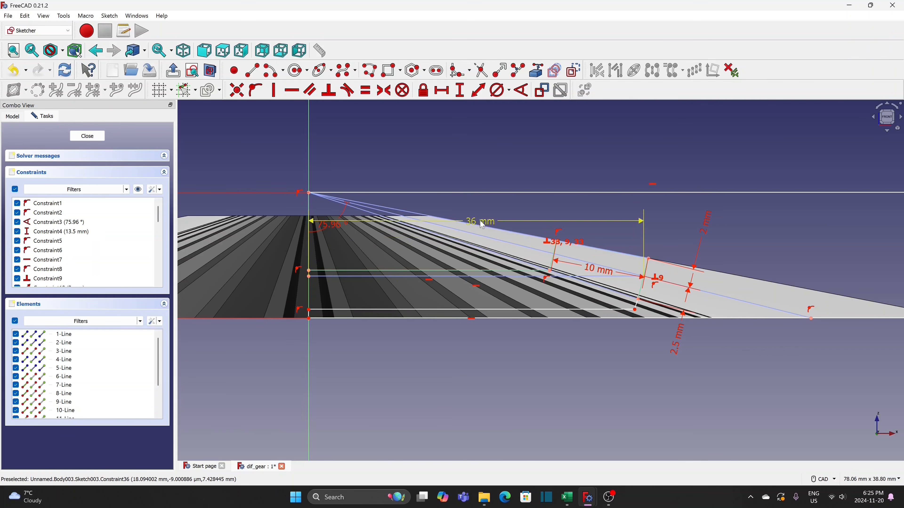
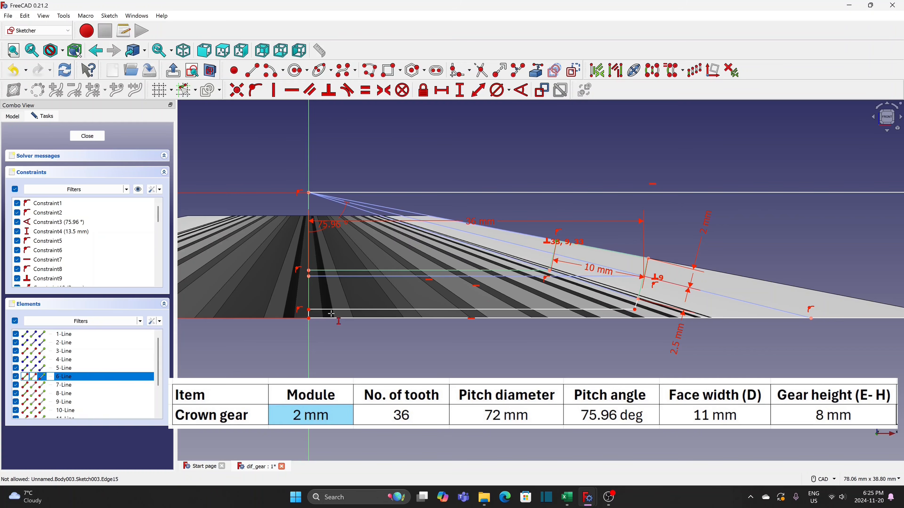
key("i")
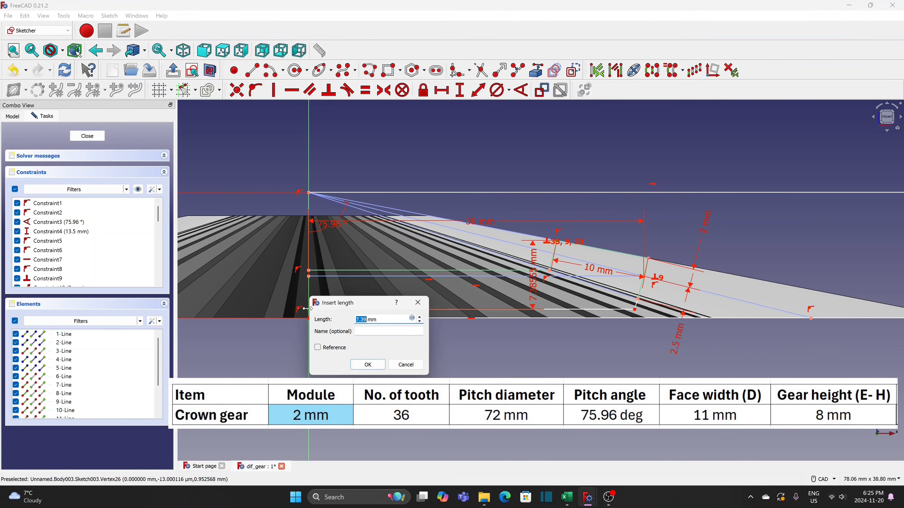
type("8")
left_click(368, 365)
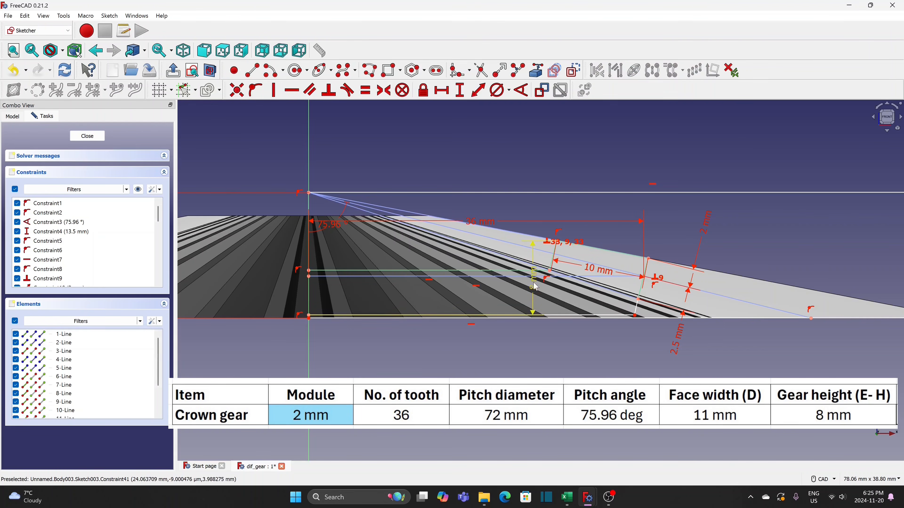
left_click_drag(475, 291, 263, 293)
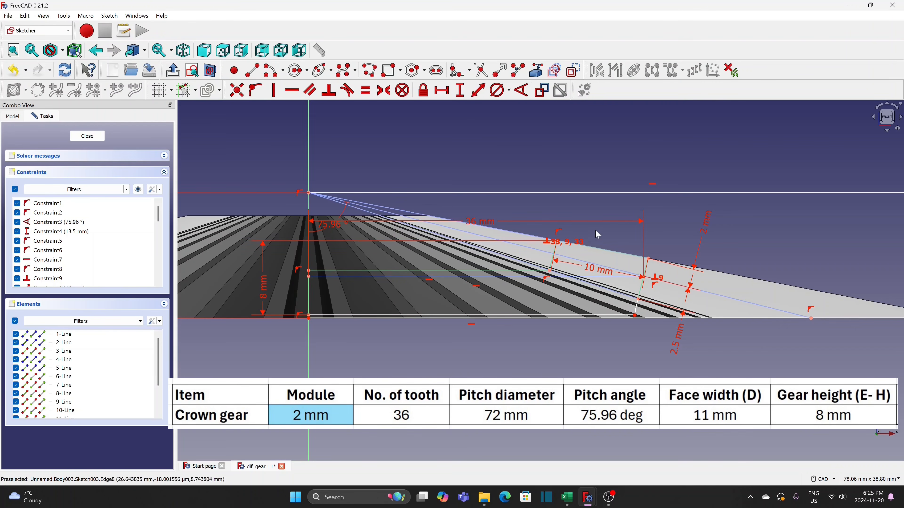
- Make the short lower outer segment parallel to the slanted outer edge of the tooth profile
scroll(636, 312, "up", 2)
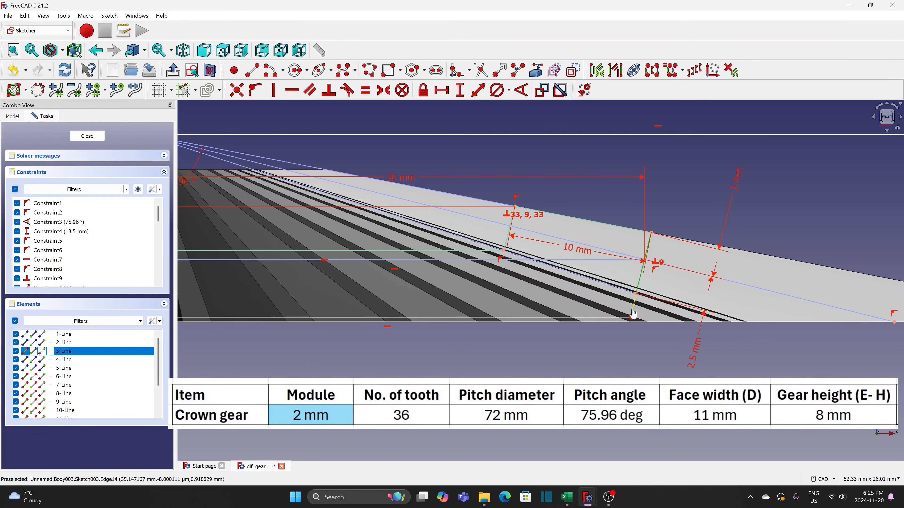
left_click(309, 90)
scroll(515, 355, "down", 2)
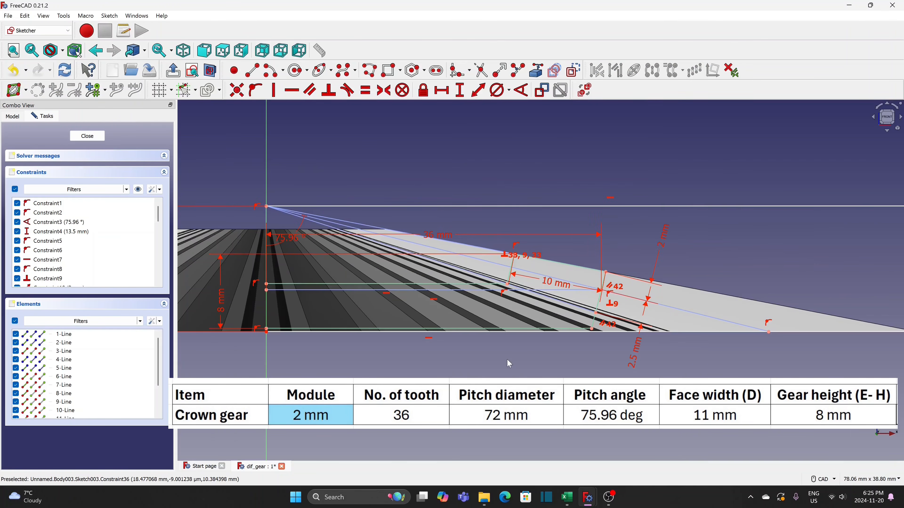
- Constrain the outer rectangle's horizontal length to 74 mm
scroll(509, 363, "down", 2)
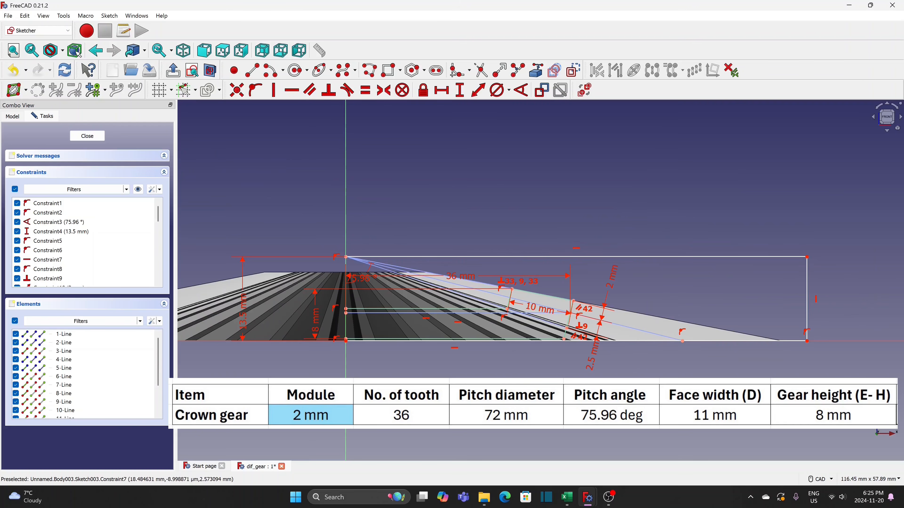
left_click(441, 90)
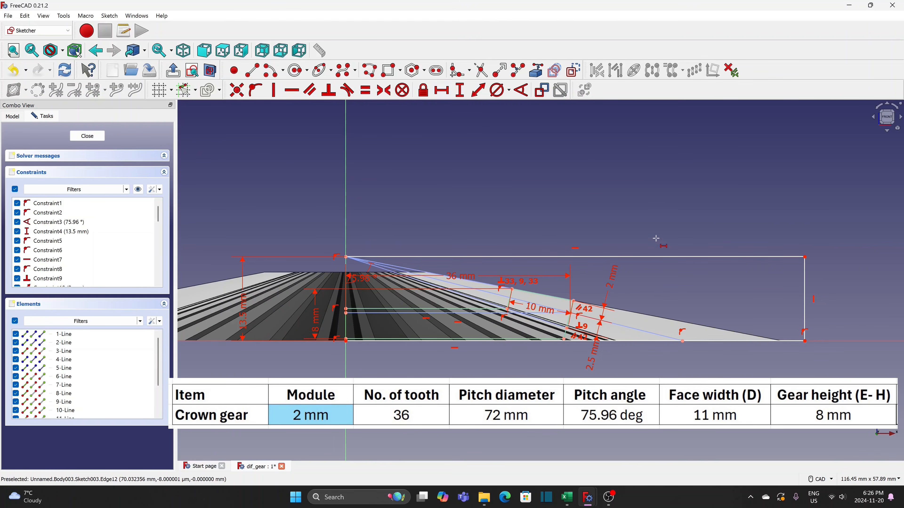
left_click(658, 257)
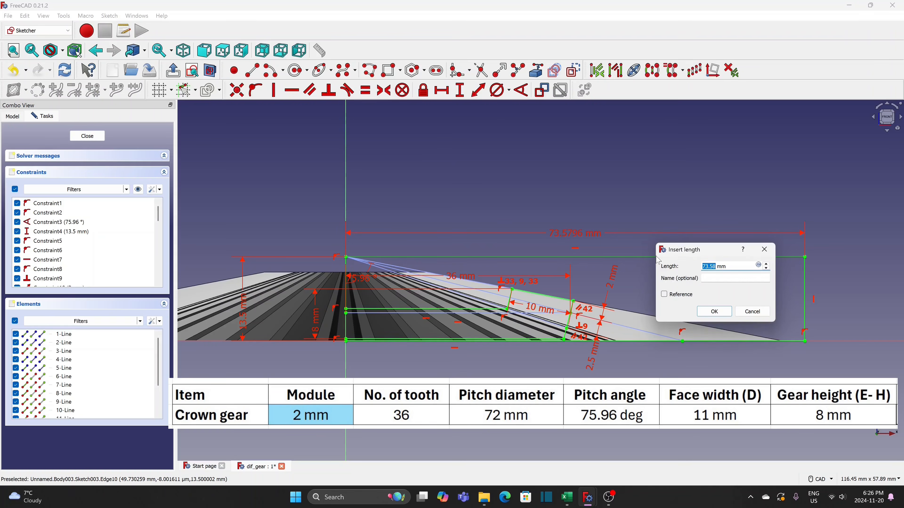
type("74")
left_click(714, 311)
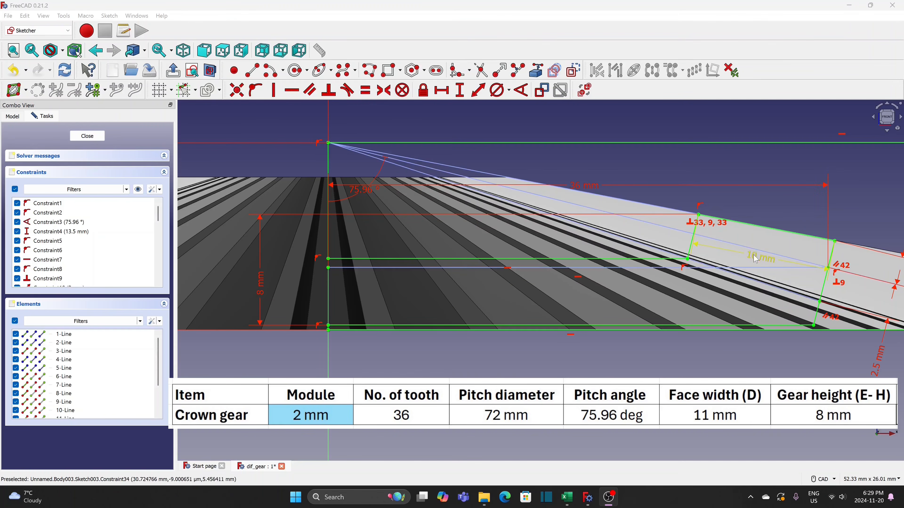
- Set the face width dimension along the slanted pitch line to 11 mm
double_click(755, 259)
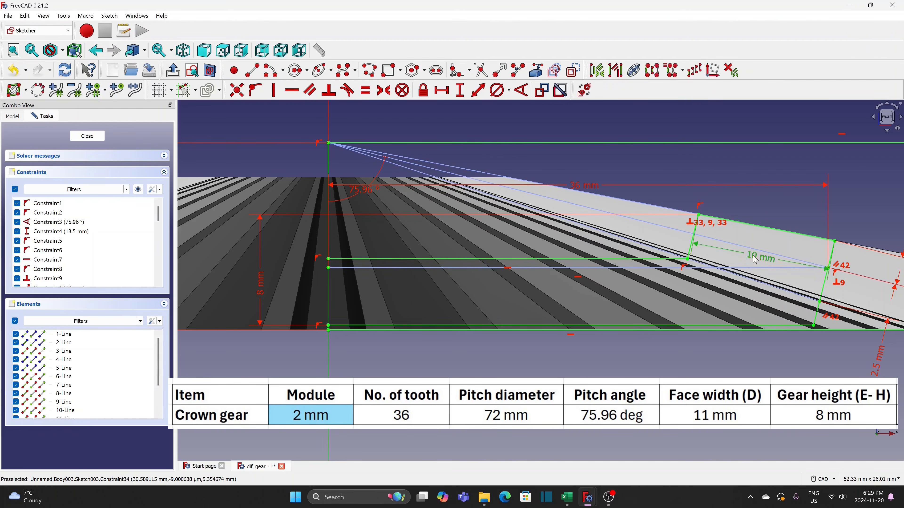
type("11")
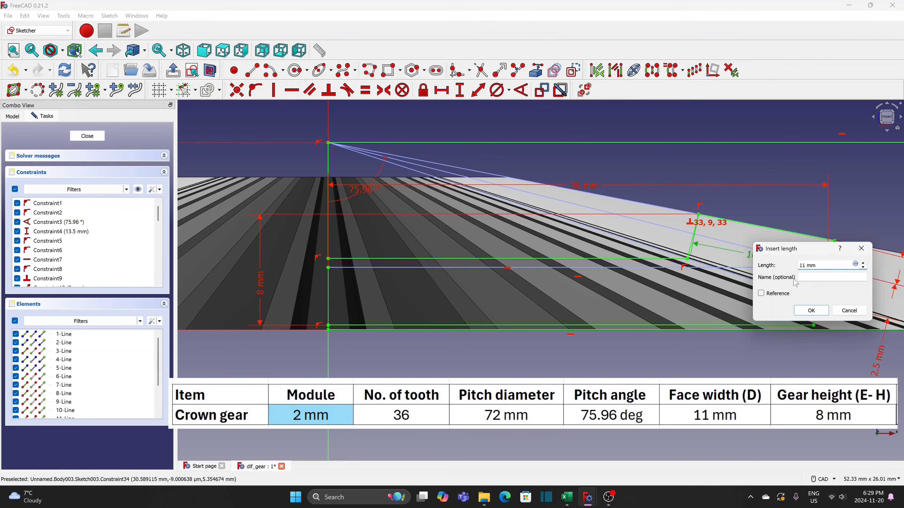
left_click(809, 312)
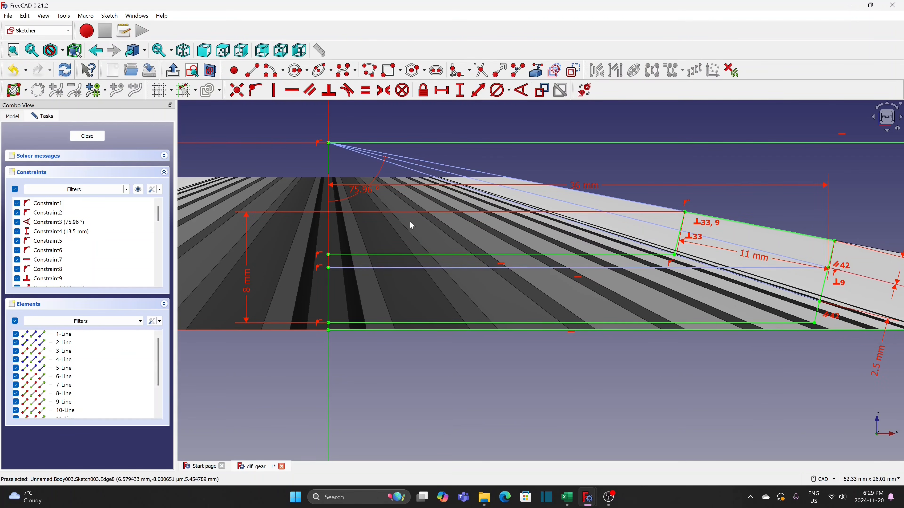
- Add a reference vertical dimension between the axis ends of the 36 mm pitch-radius line and the base line, moving its label clear
left_click(463, 94)
left_click(328, 268)
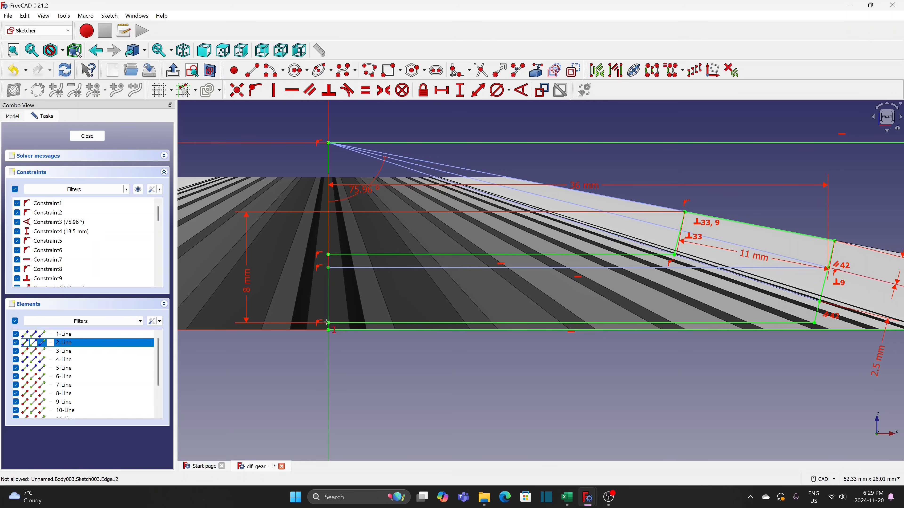
left_click(328, 323)
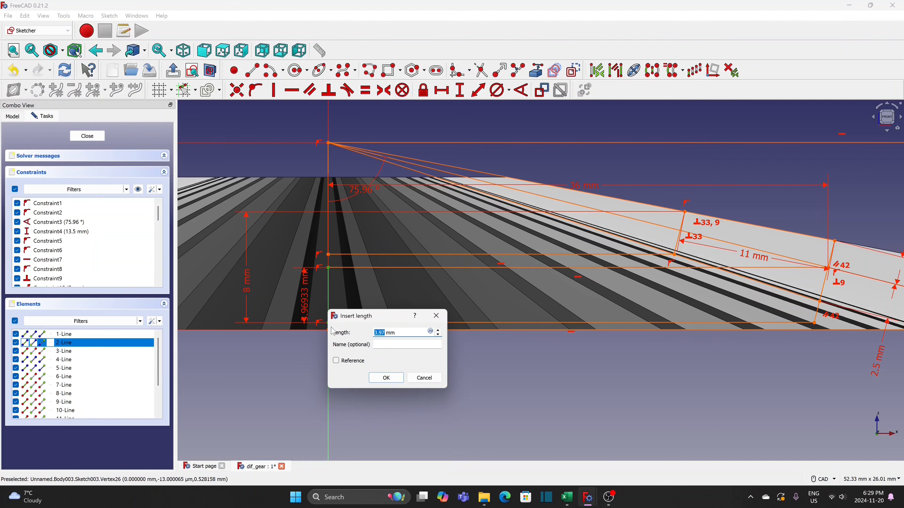
left_click(337, 360)
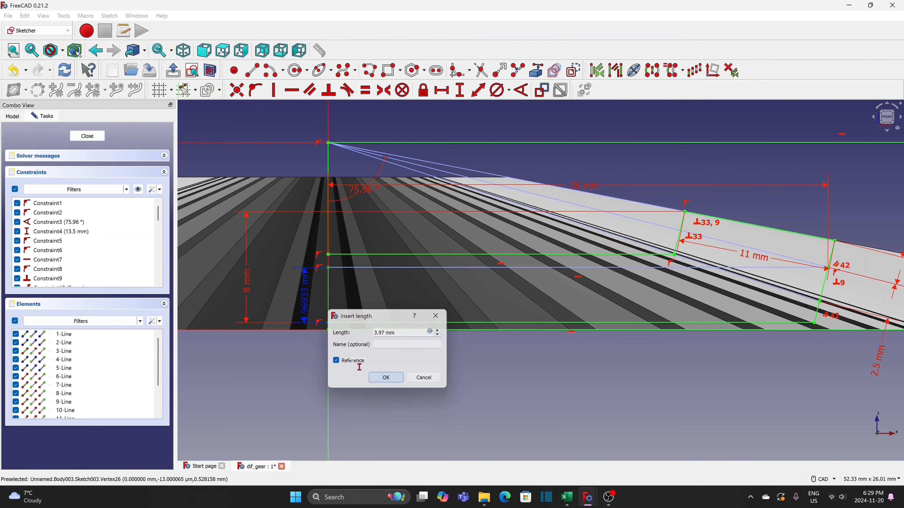
key("Return")
mouse_move(312, 323)
left_mouse_down()
mouse_move(328, 352)
mouse_move(378, 379)
left_mouse_up()
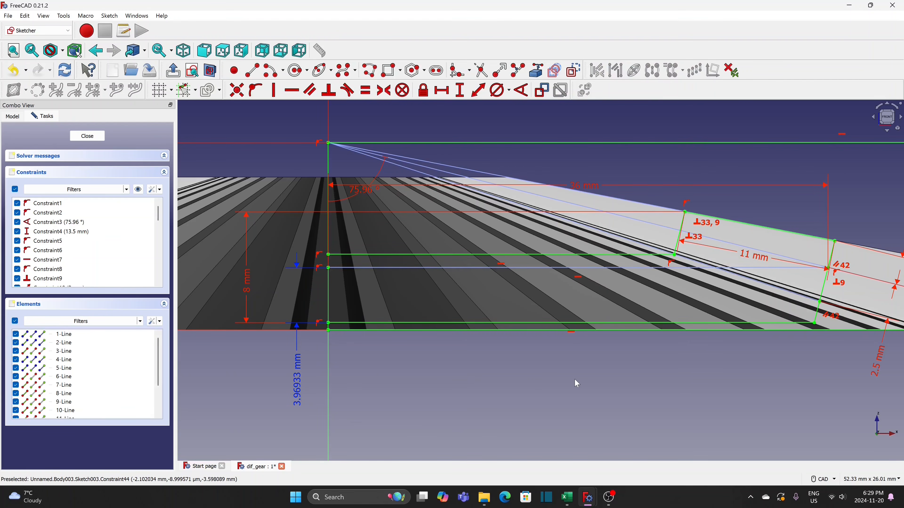
- Finish the crown sketch and cut the bevel gear with a 360° Groove about the vertical sketch axis
scroll(575, 380, "down", 6)
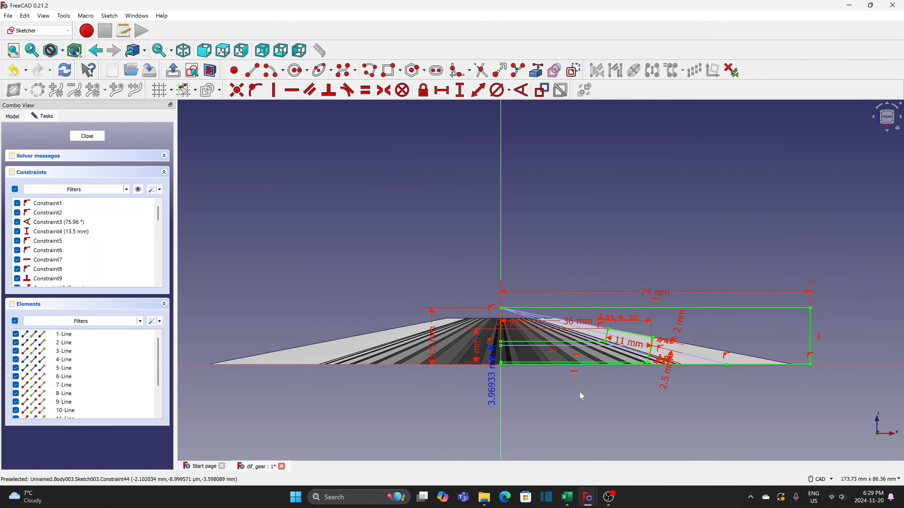
left_click(91, 137)
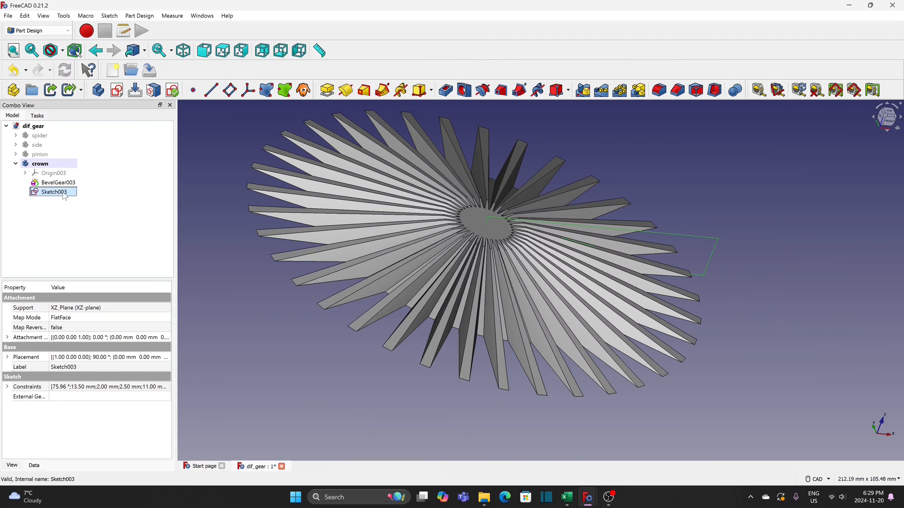
left_click(480, 93)
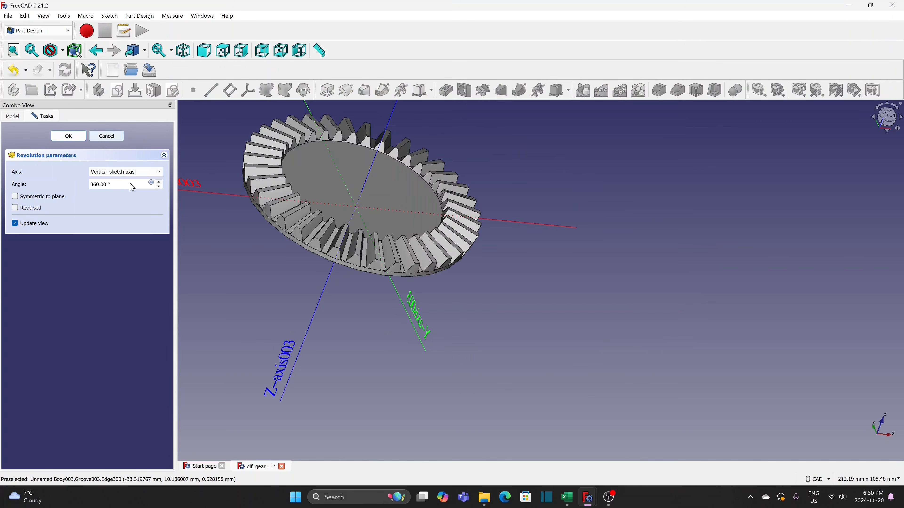
middle_click_drag(230, 273, 352, 239)
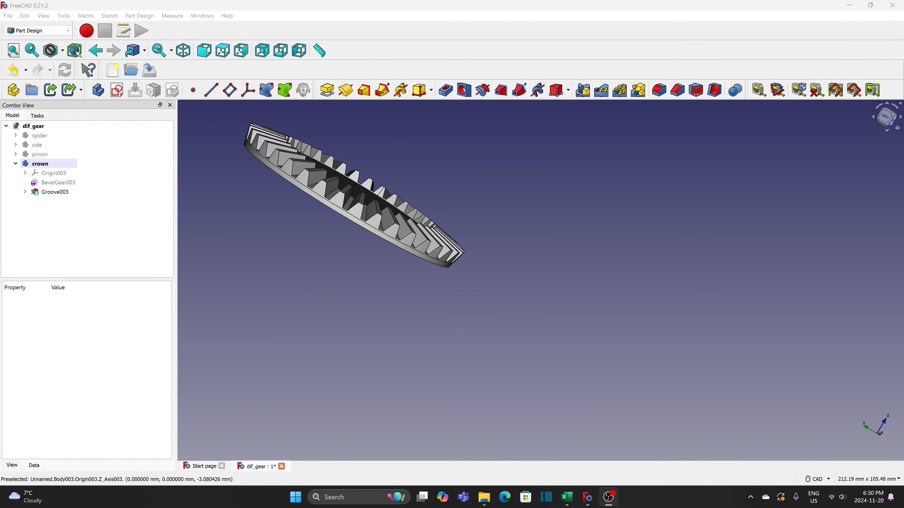
- Hide the crown body and open the sketch of the spider gear's groove for editing
left_click(47, 167)
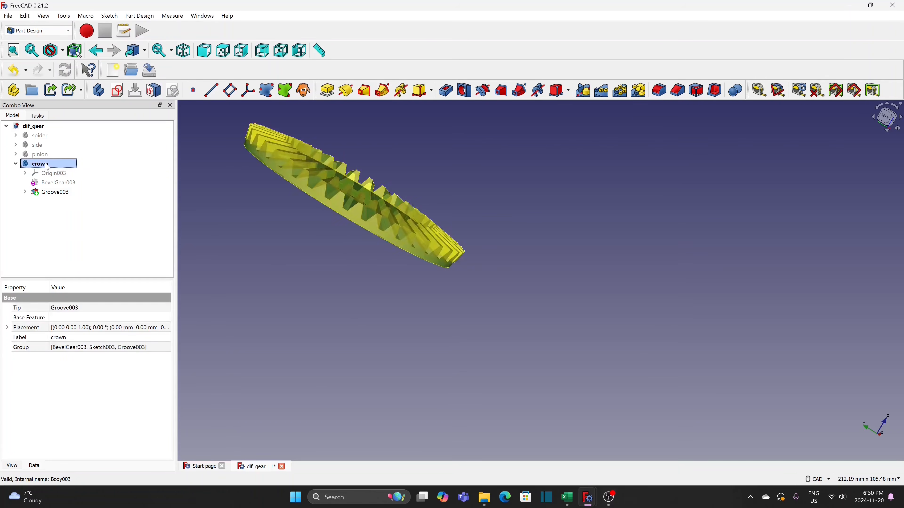
key("space")
left_click(16, 136)
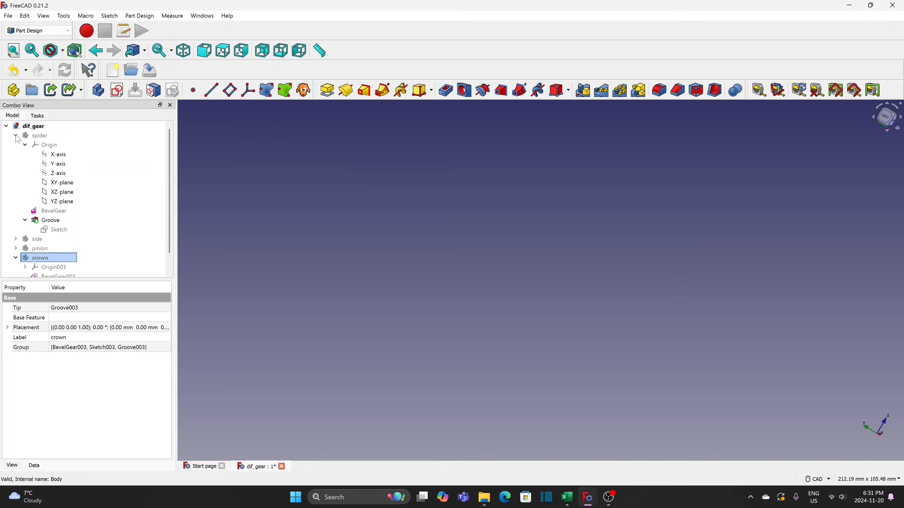
left_click(26, 146)
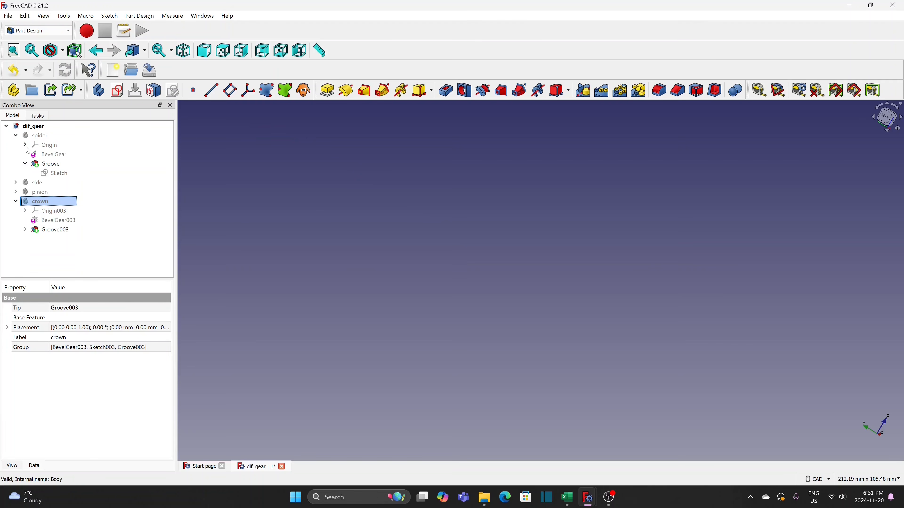
double_click(63, 176)
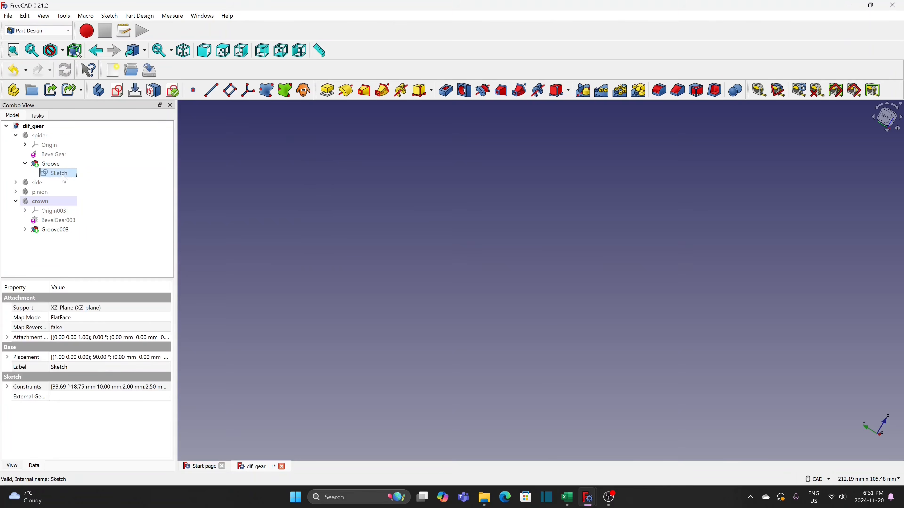
scroll(630, 323, "up", 4)
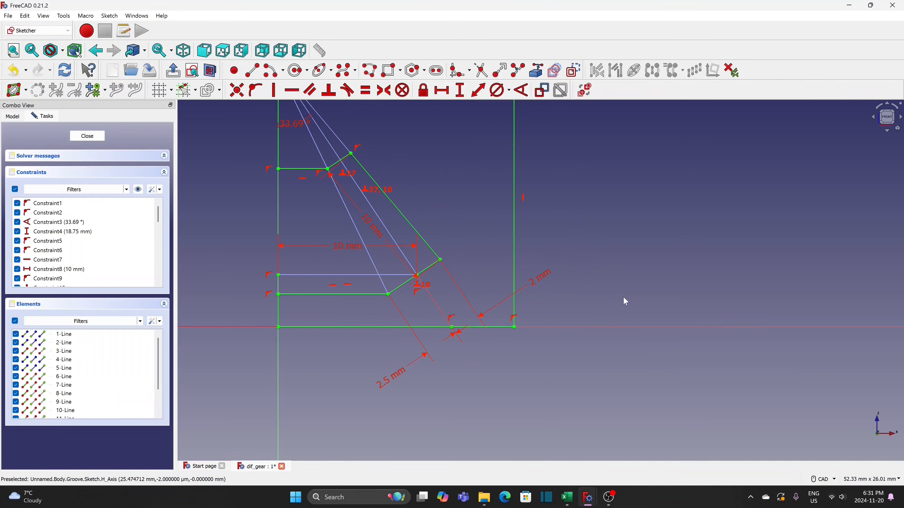
mouse_move(583, 267)
middle_mouse_down()
mouse_move(696, 322)
mouse_move(717, 279)
middle_mouse_up()
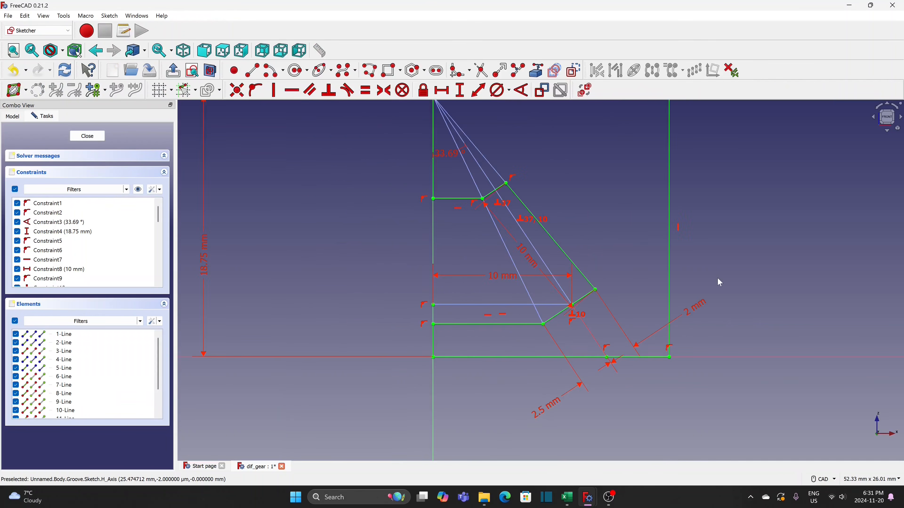
- Add a reference vertical dimension between the axis ends of the spider's 10 mm pitch-radius line and the profile's base line
left_click(461, 91)
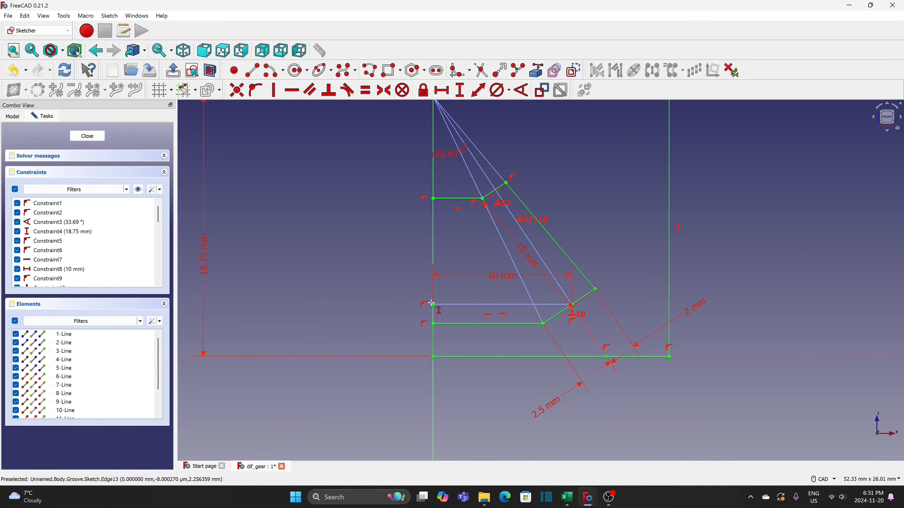
left_click(433, 324)
left_click(443, 363)
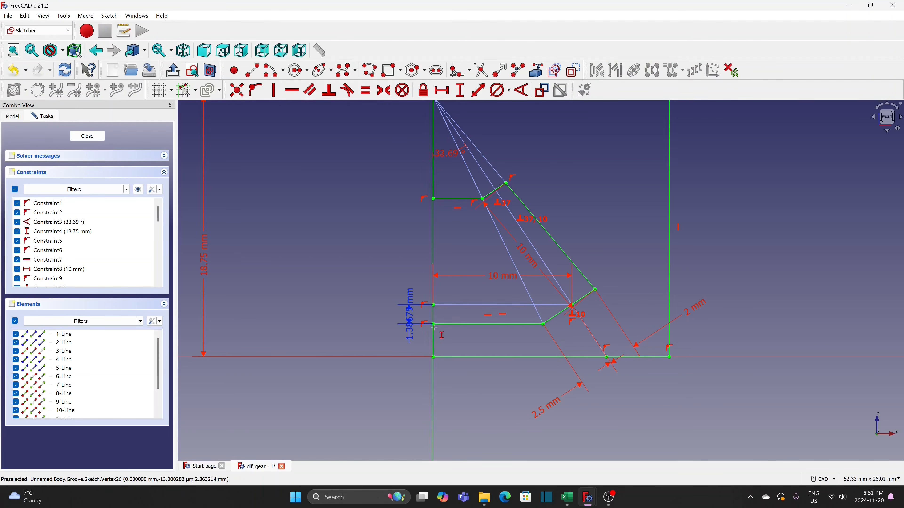
left_click(493, 379)
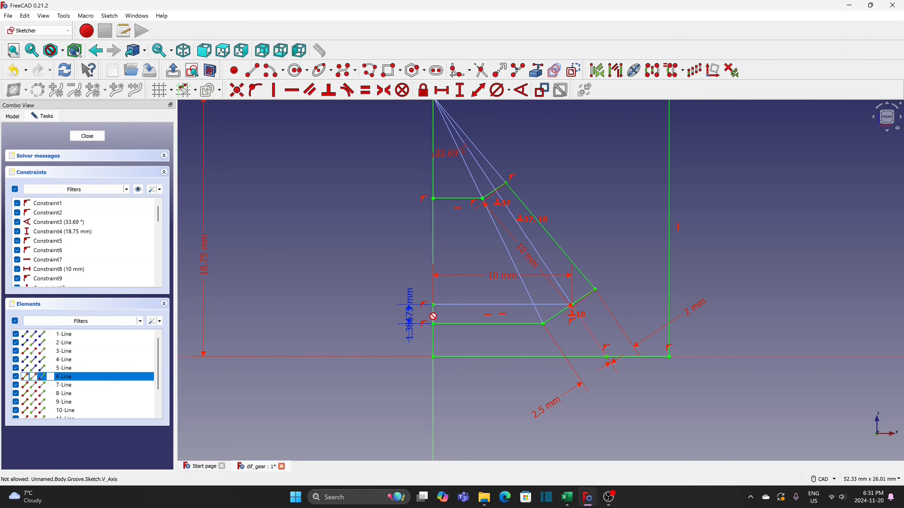
- Add a reference vertical dimension from the spider profile's upper outer corner to its base line, and move both reference labels clear
left_click(435, 325)
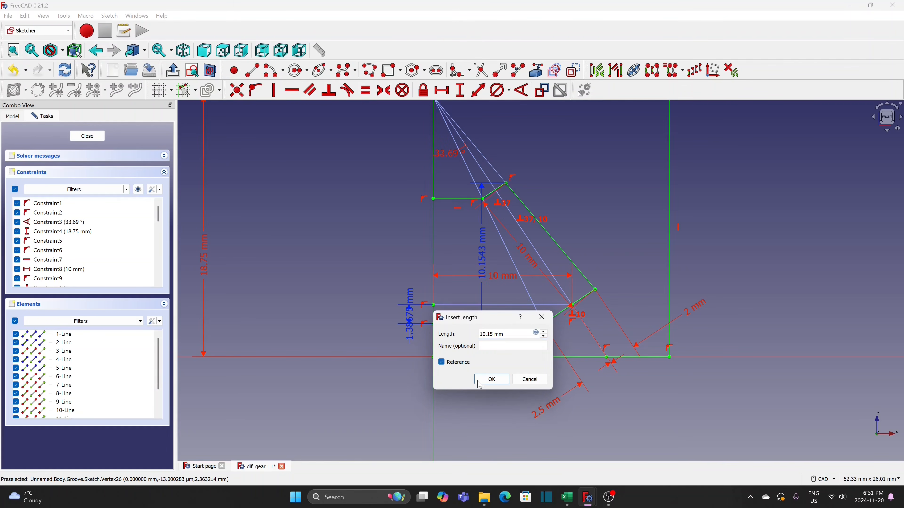
left_click(488, 380)
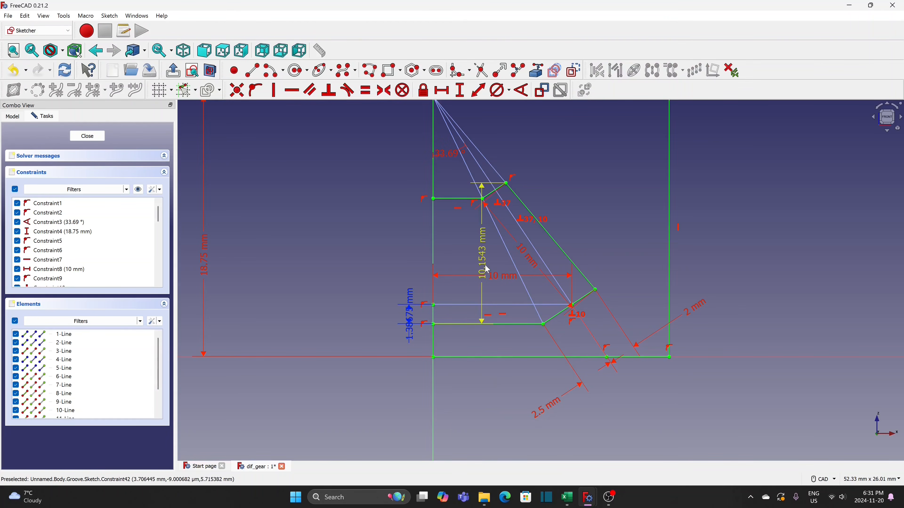
left_click_drag(487, 270, 324, 267)
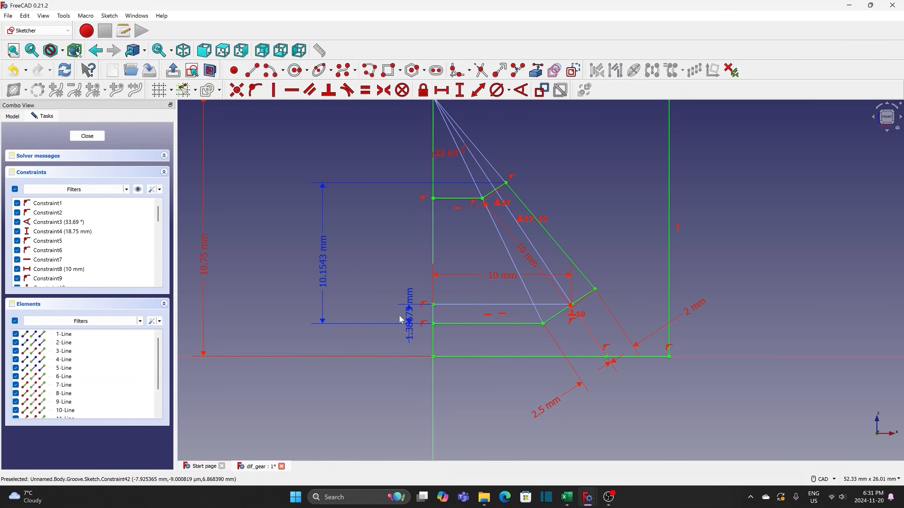
left_click_drag(408, 309, 401, 266)
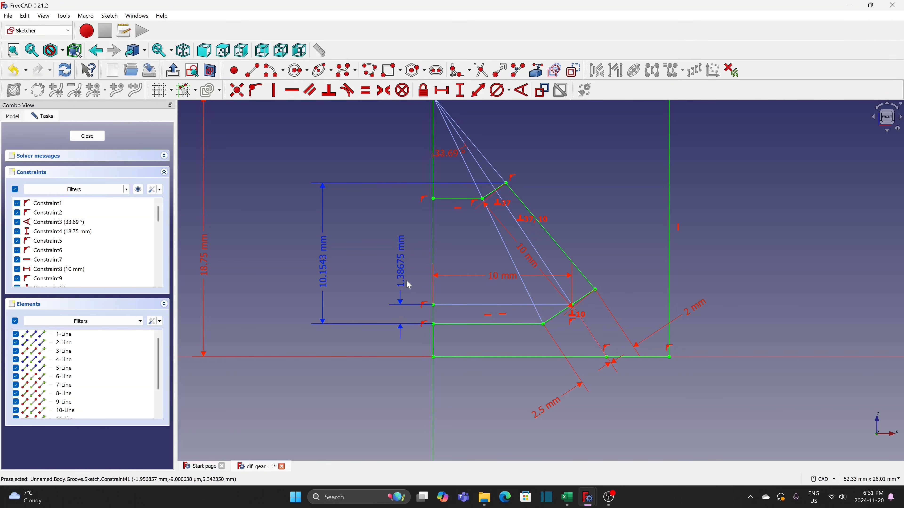
- Close the spider sketch and save the document
left_click(89, 137)
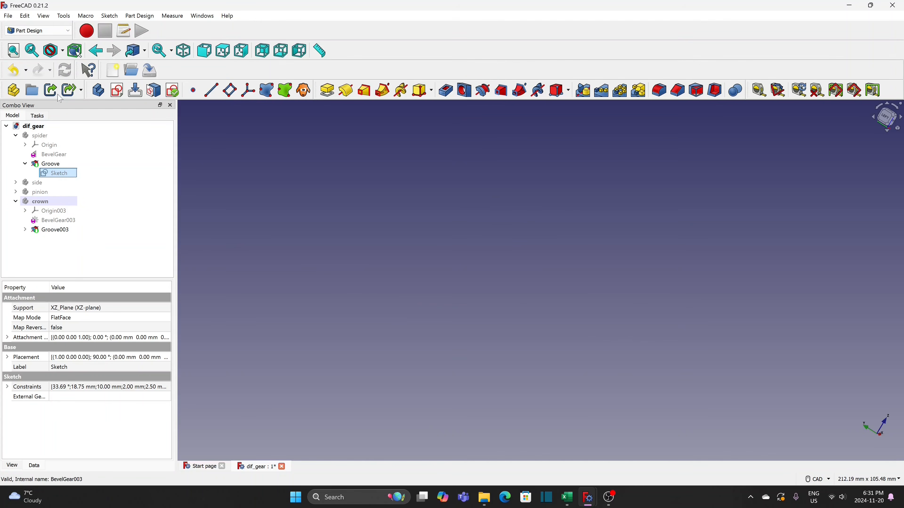
left_click(8, 16)
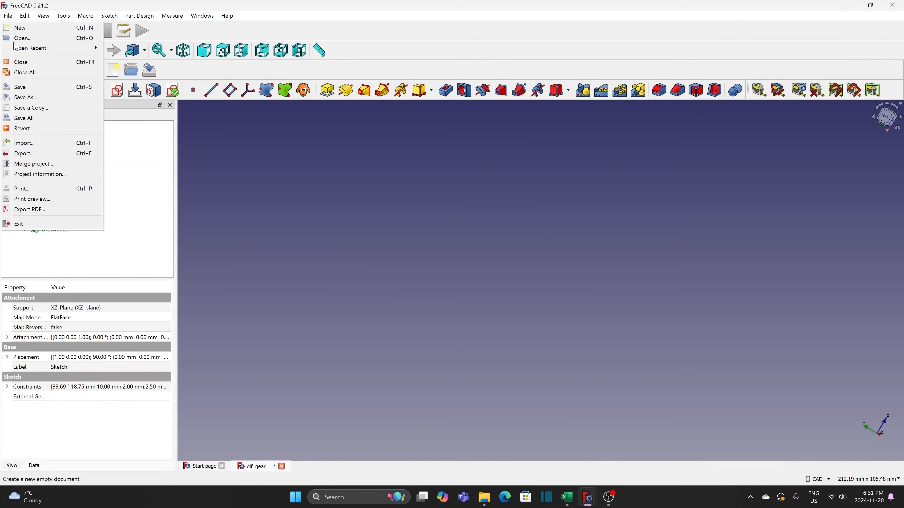
left_click(22, 86)
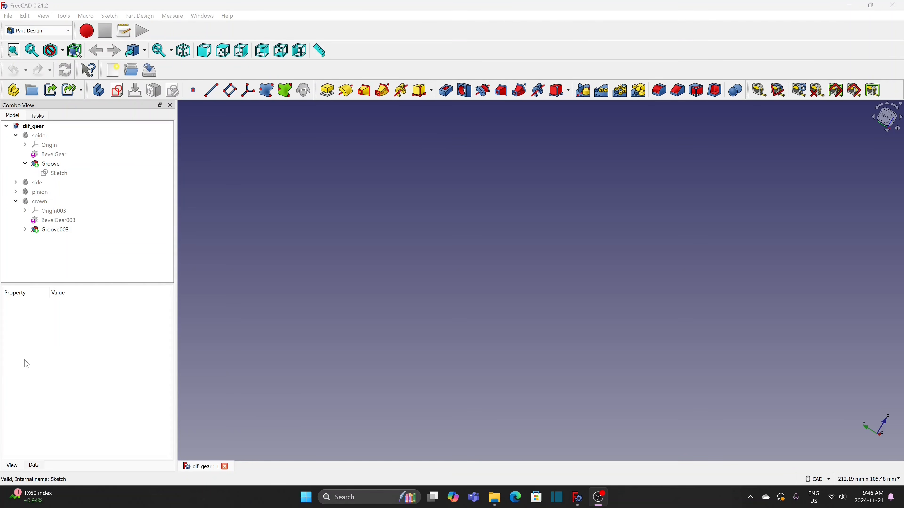
- Show the spider body and make it the active body
left_click(39, 135)
key("space")
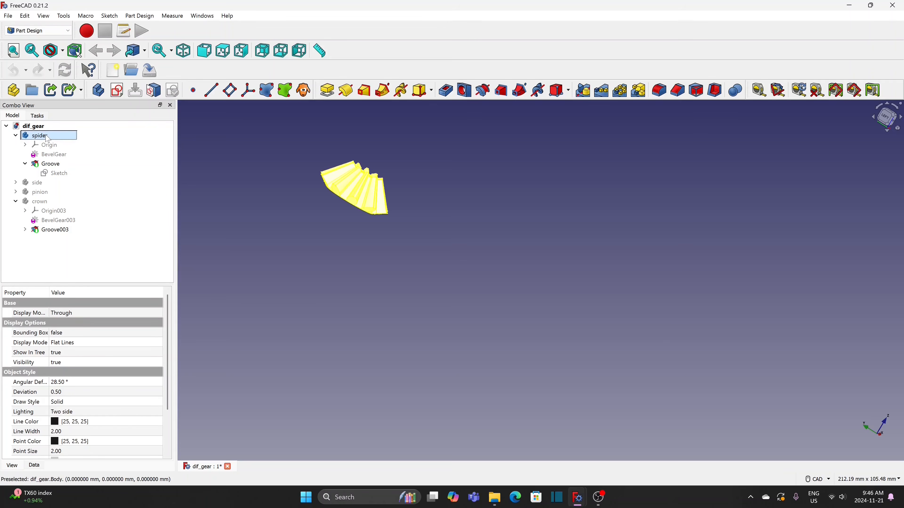
right_click(48, 139)
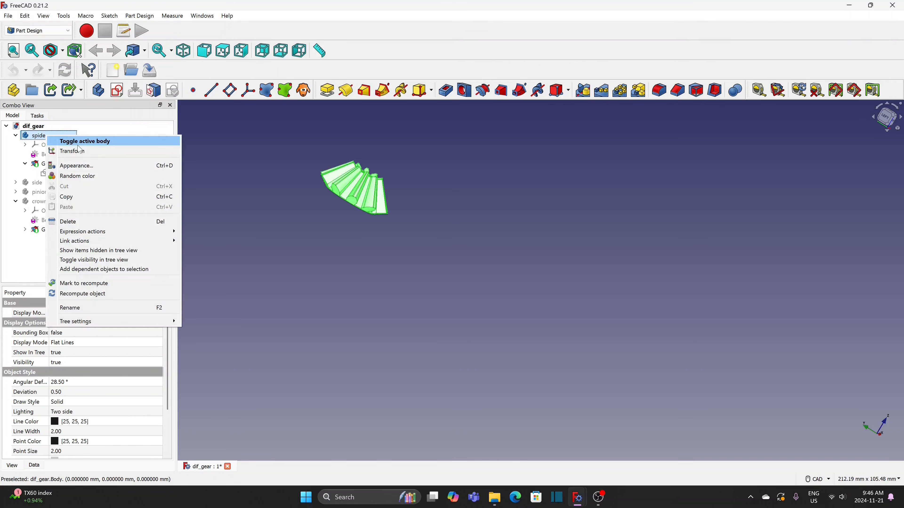
left_click(76, 143)
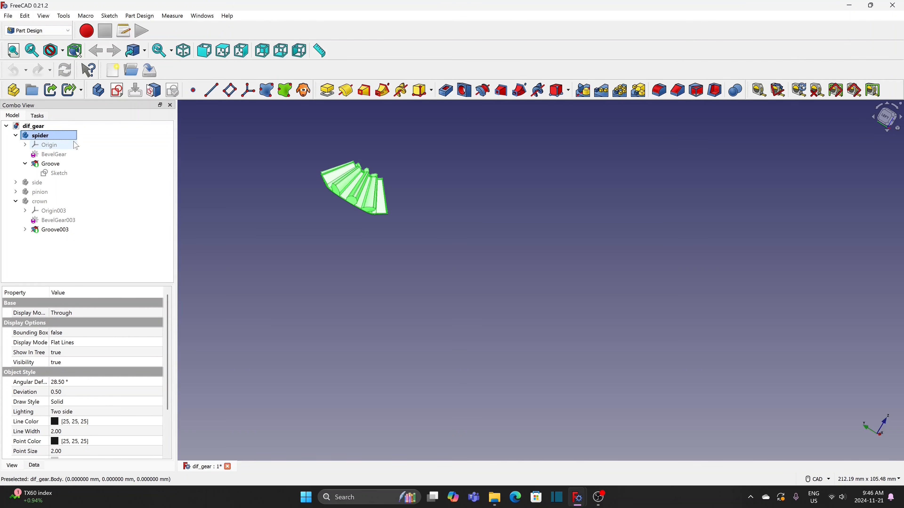
- Create a new sketch on the flat circular face at the spider gear's large end
middle_click_drag(309, 259, 313, 242)
left_click(313, 242)
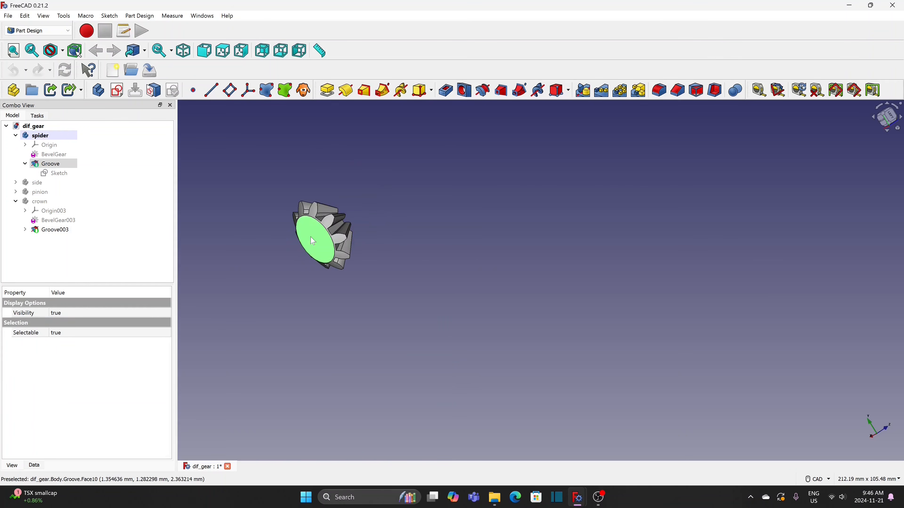
left_click(118, 90)
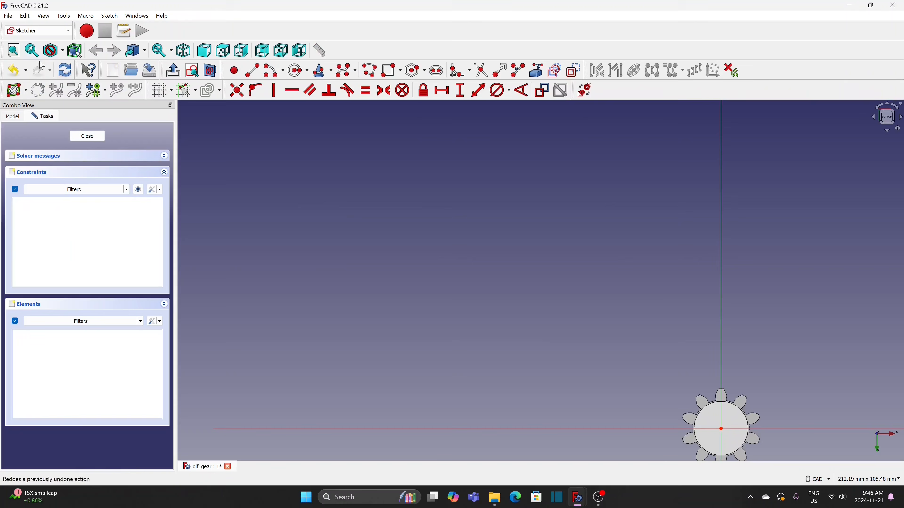
left_click(13, 50)
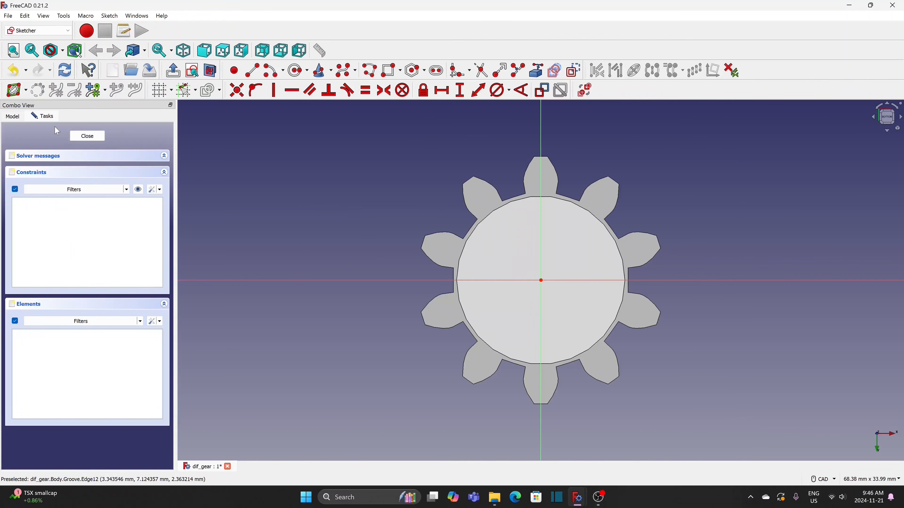
- Sketch a circle centred on the origin, inside the spider gear's circular face
left_click(298, 70)
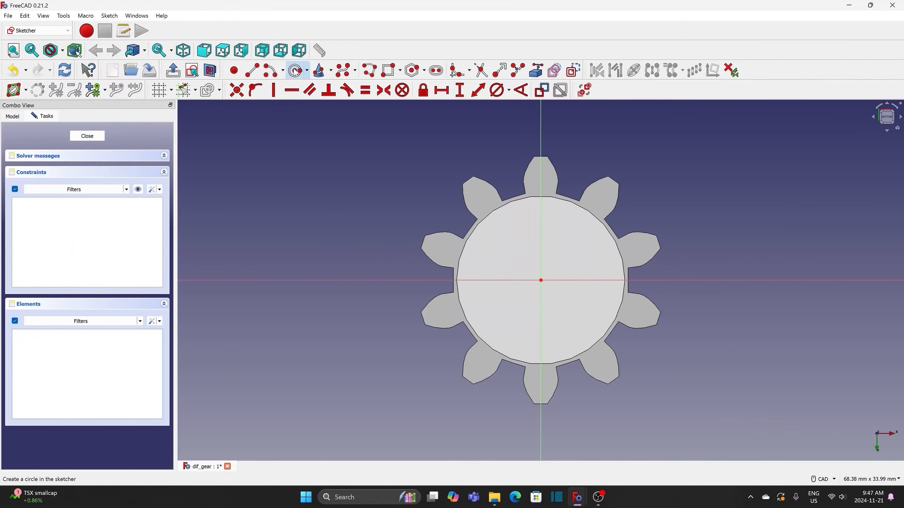
left_click(540, 281)
left_click(567, 250)
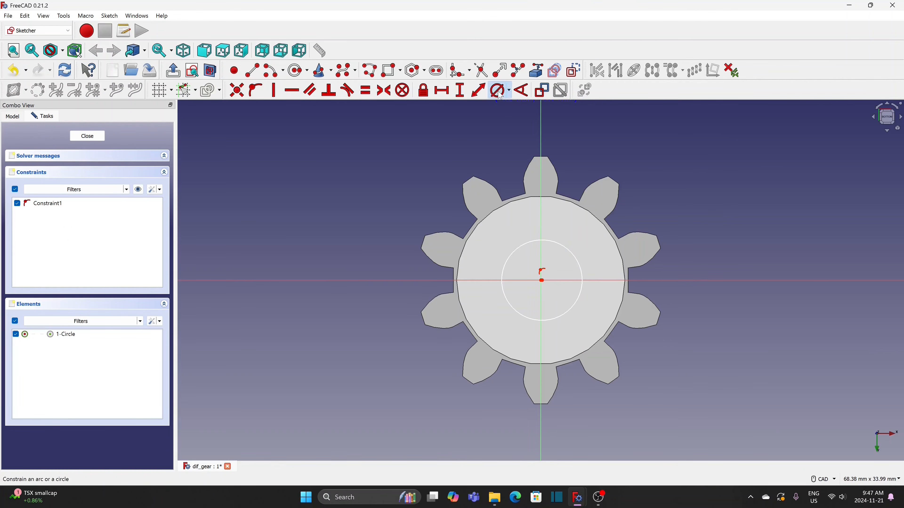
- Constrain the circle's diameter to 6 mm and close the sketch
left_click(568, 250)
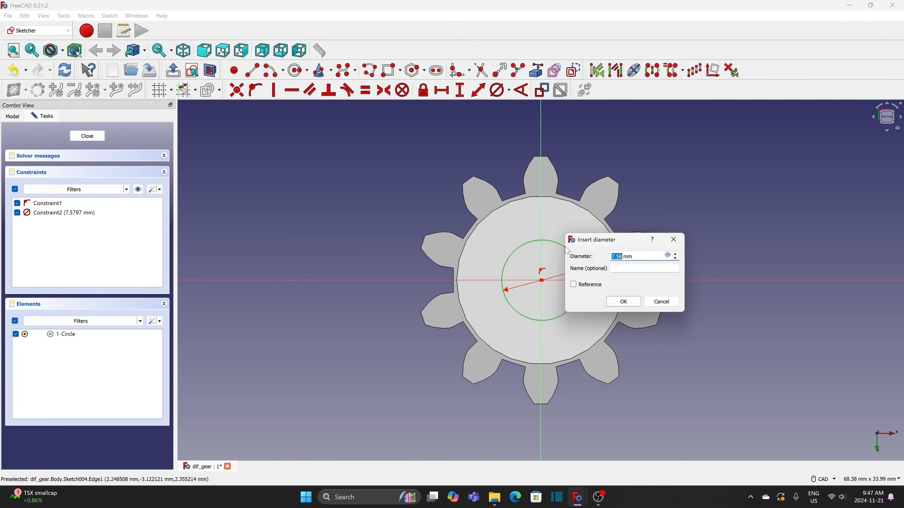
left_click(625, 301)
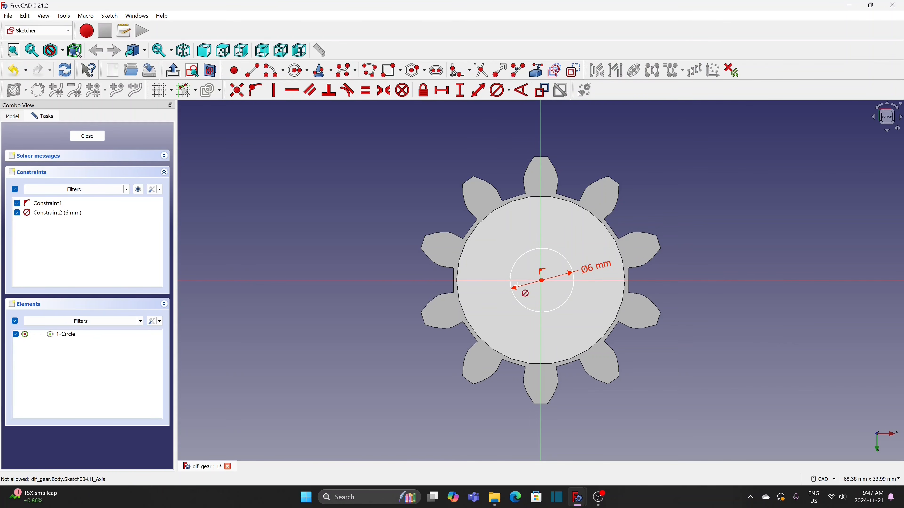
left_click(542, 281)
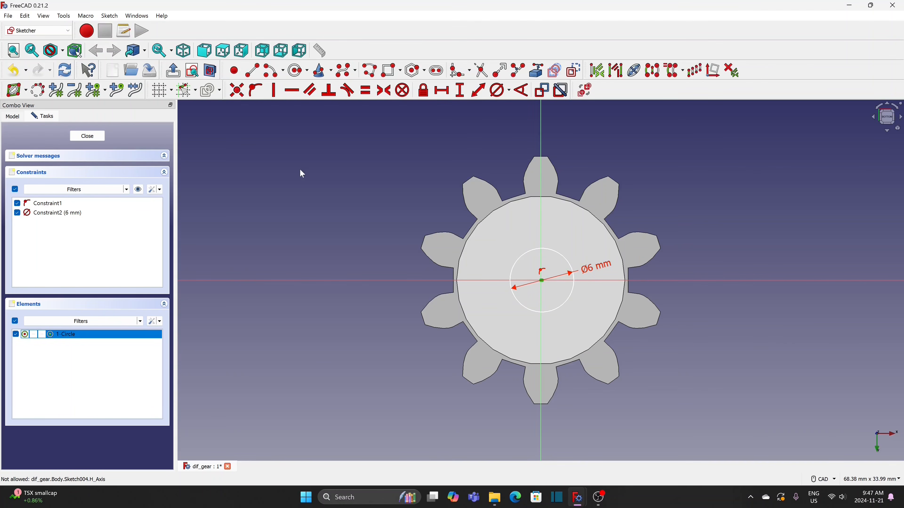
left_click(87, 136)
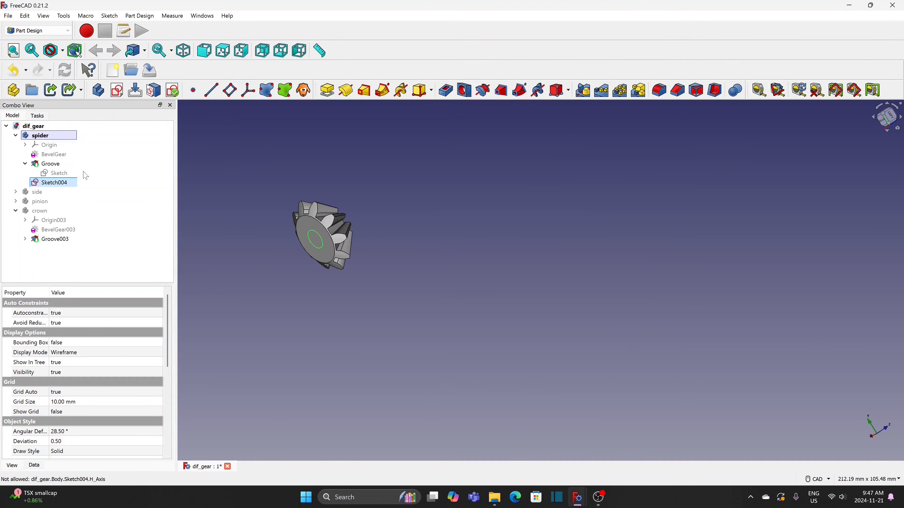
- Pad the circle sketch 3 mm outward from the spider gear's flat face
left_click(54, 182)
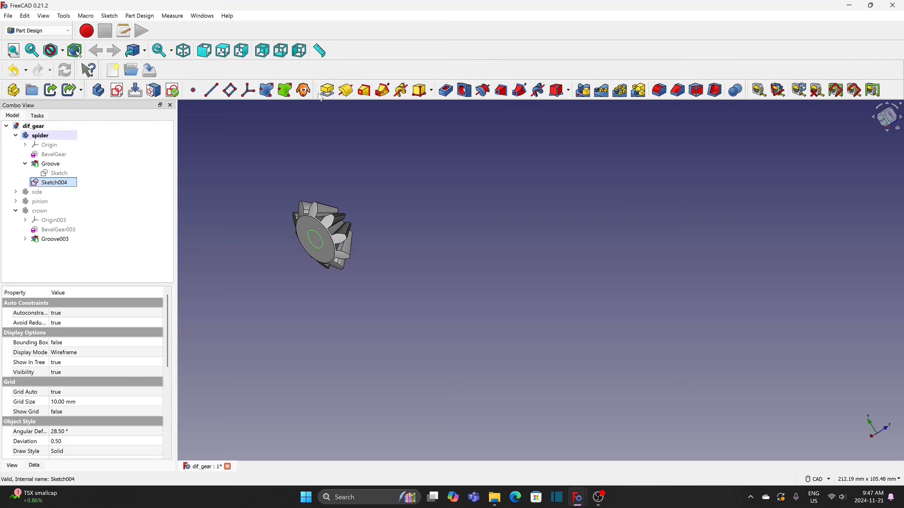
left_click(327, 91)
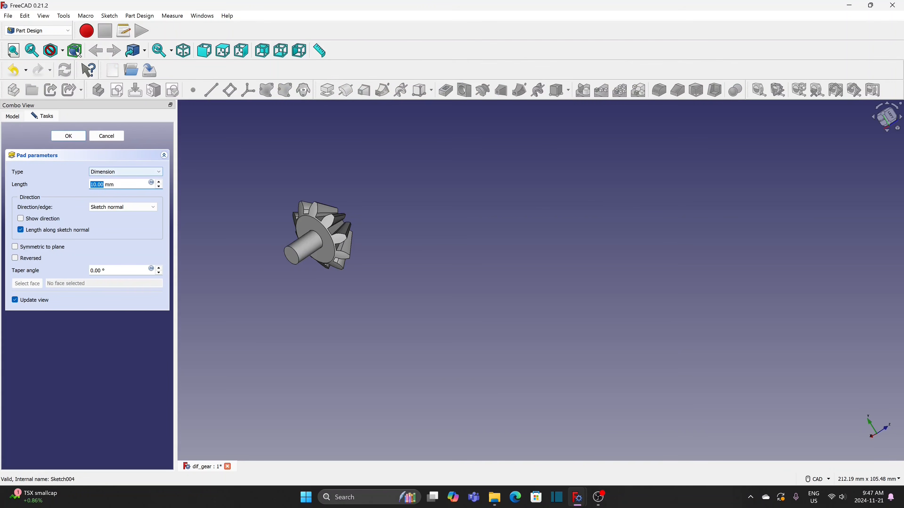
type("3")
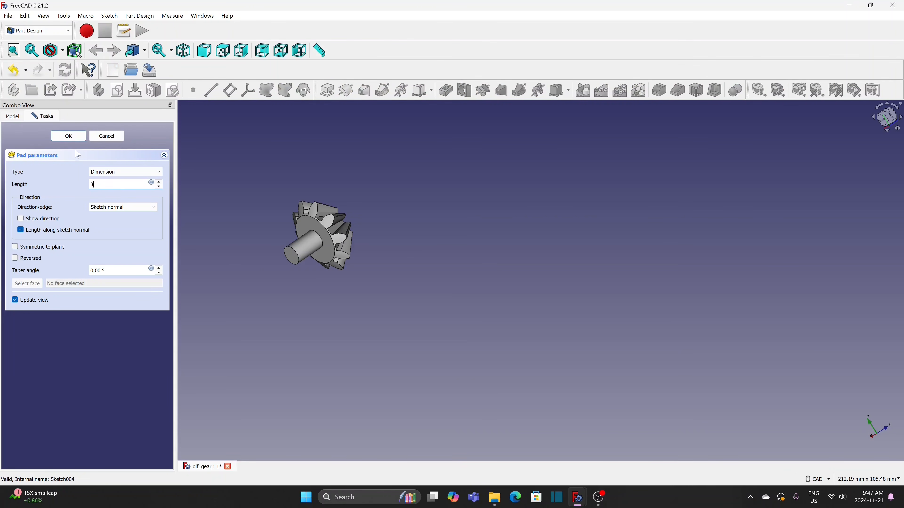
left_click(69, 136)
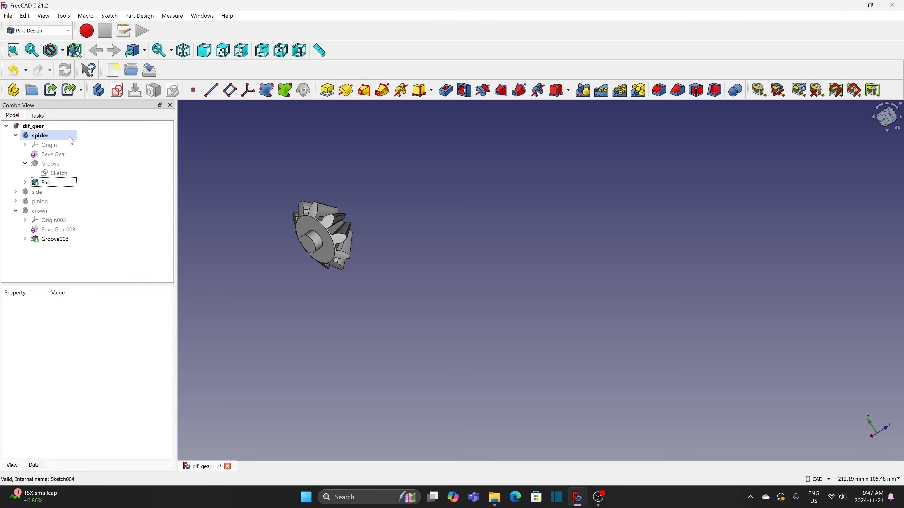
- Hide the spider body, then show the side body and make it the active body
left_click(53, 139)
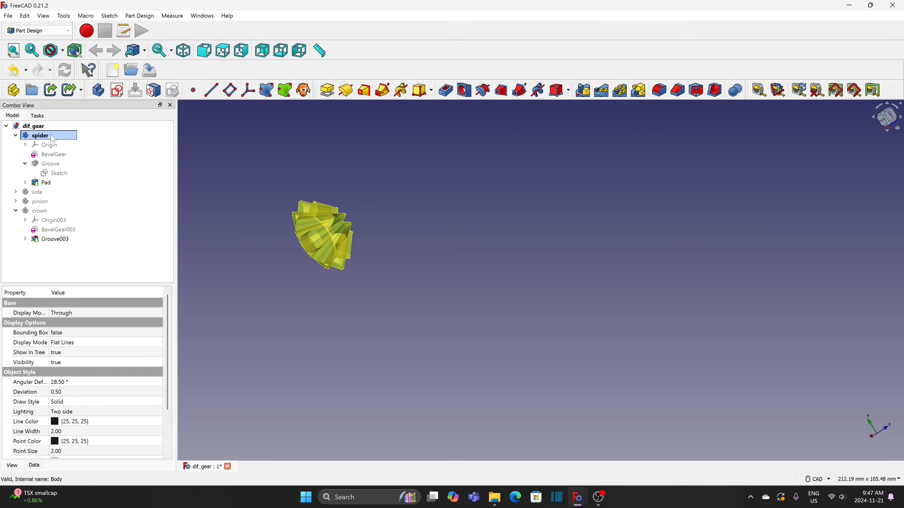
key("space")
left_click(42, 197)
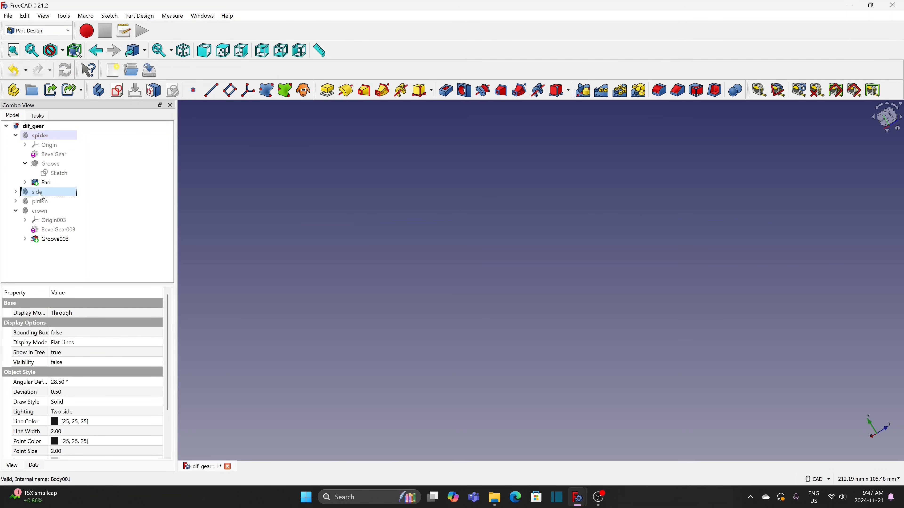
key("space")
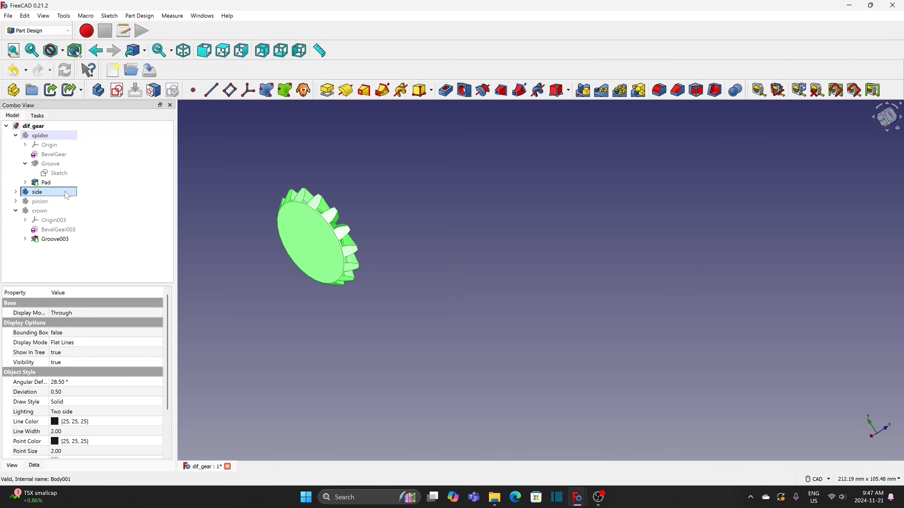
right_click(65, 192)
left_click(101, 198)
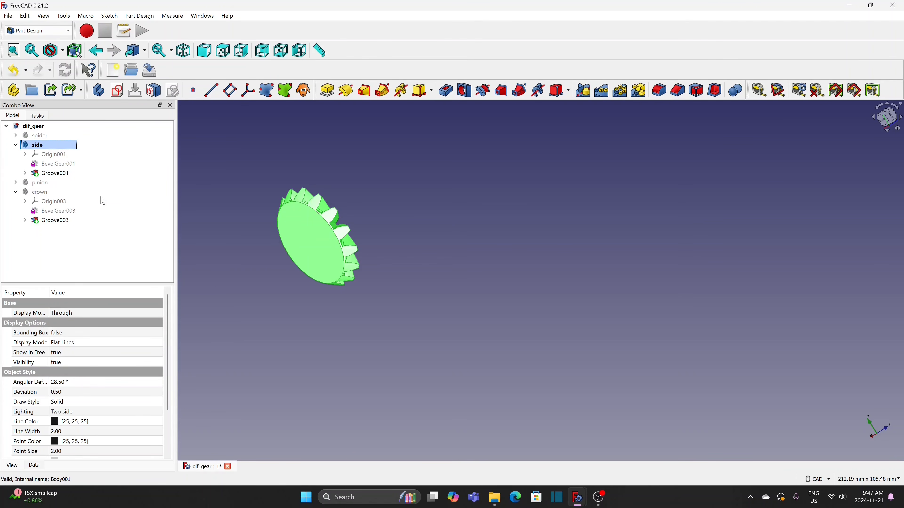
- Select the flat circular face at the side gear's large end as the support for a new sketch
left_click(56, 173)
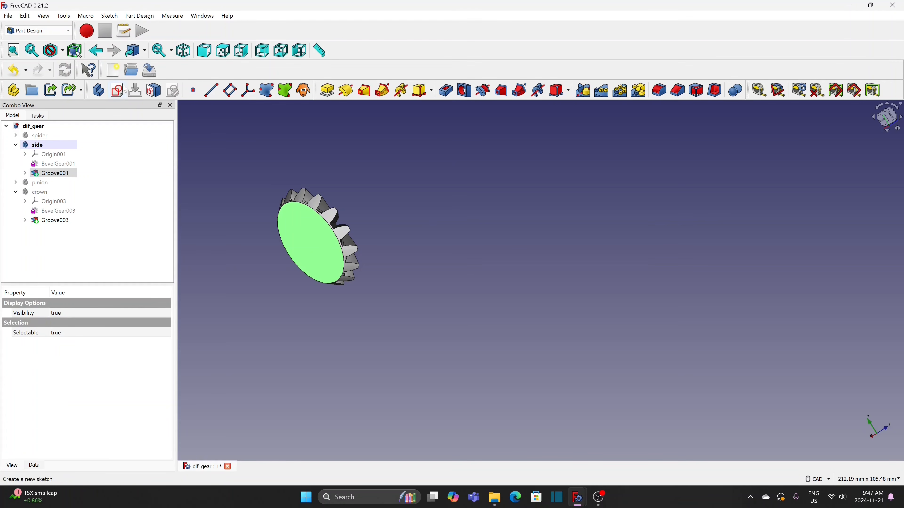
- Start a sketch on the side gear's flat back face and draw a circle about 16 mm in diameter centred on the origin
left_click(120, 91)
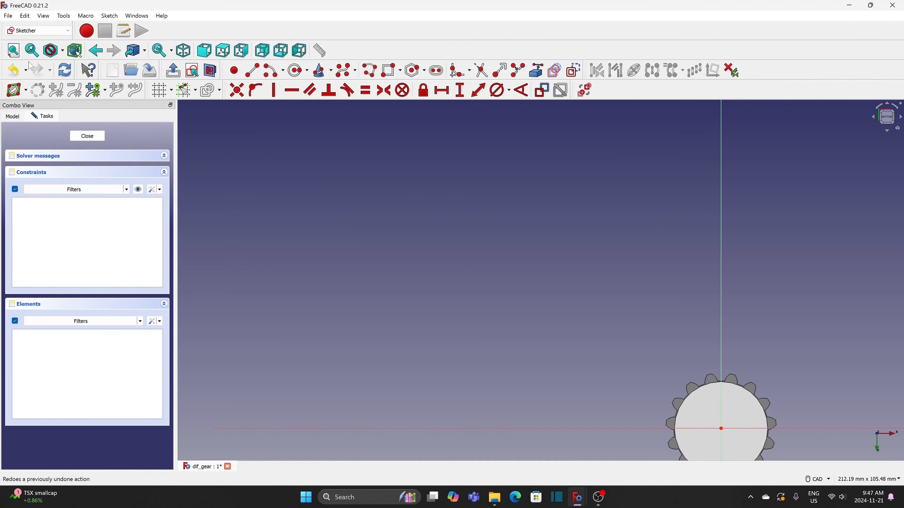
left_click(15, 51)
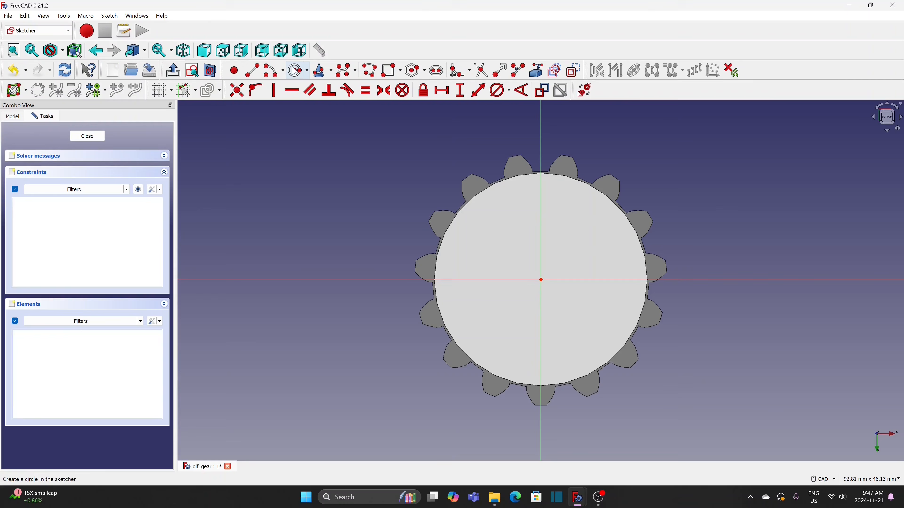
left_click(297, 72)
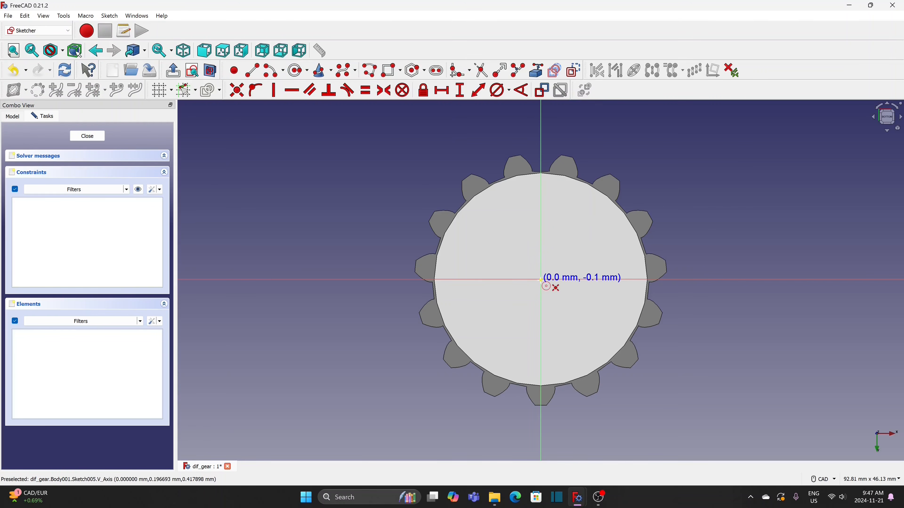
left_click(541, 280)
left_click(585, 233)
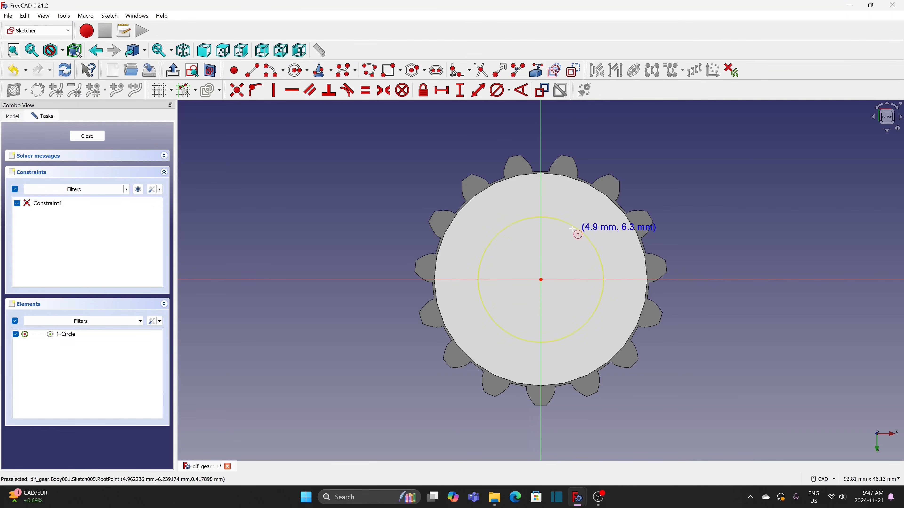
- Constrain the side gear circle's diameter to 10 mm and close the sketch
left_click(497, 91)
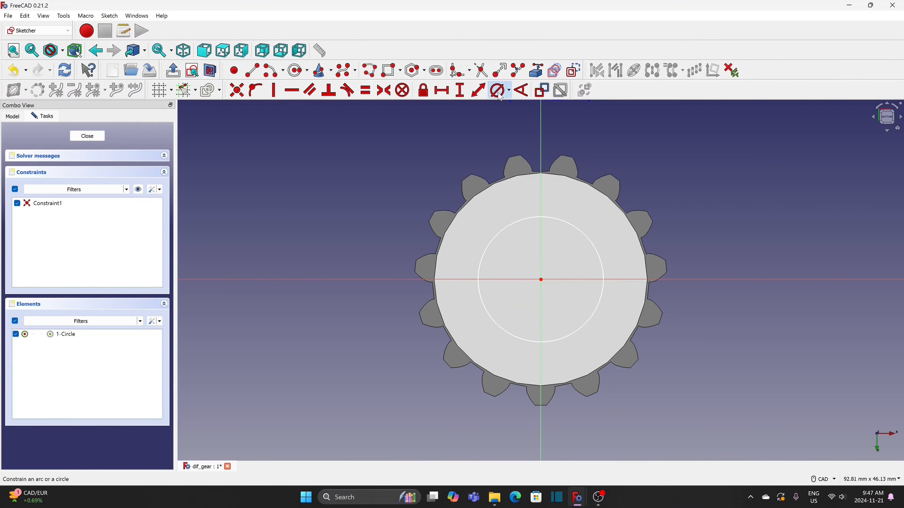
left_click(572, 225)
type("10")
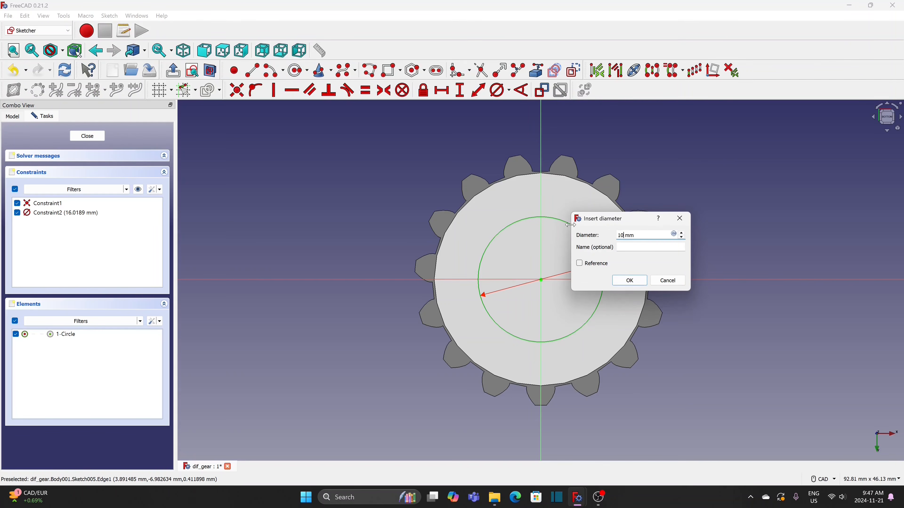
left_click(628, 281)
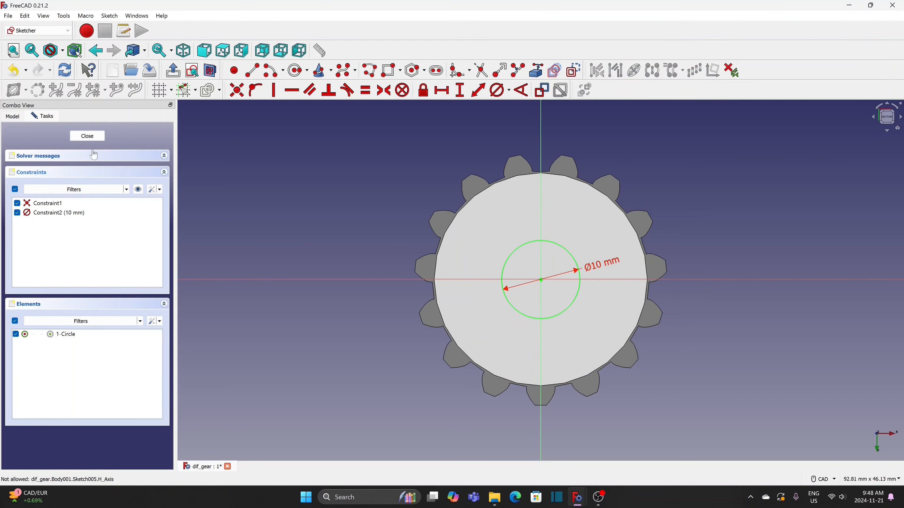
left_click(88, 138)
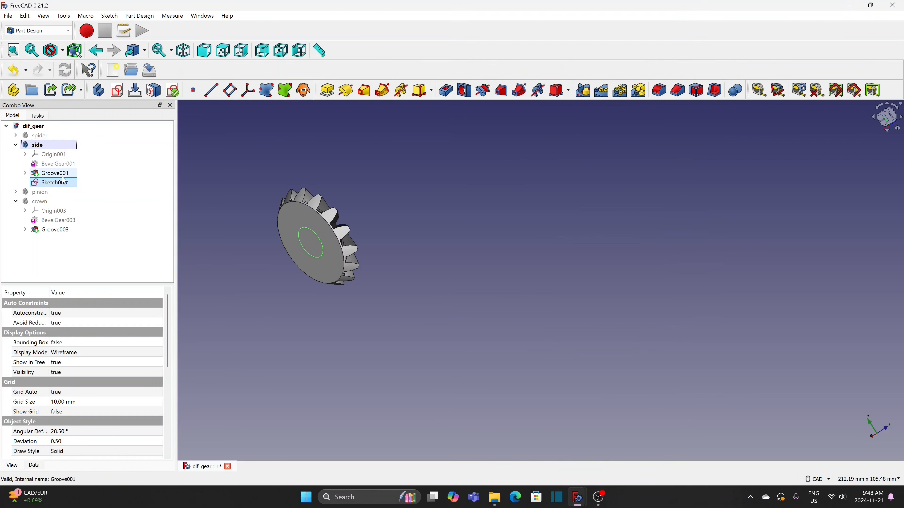
- Pad the circle sketch 60 mm to form the side gear's shaft
left_click(327, 91)
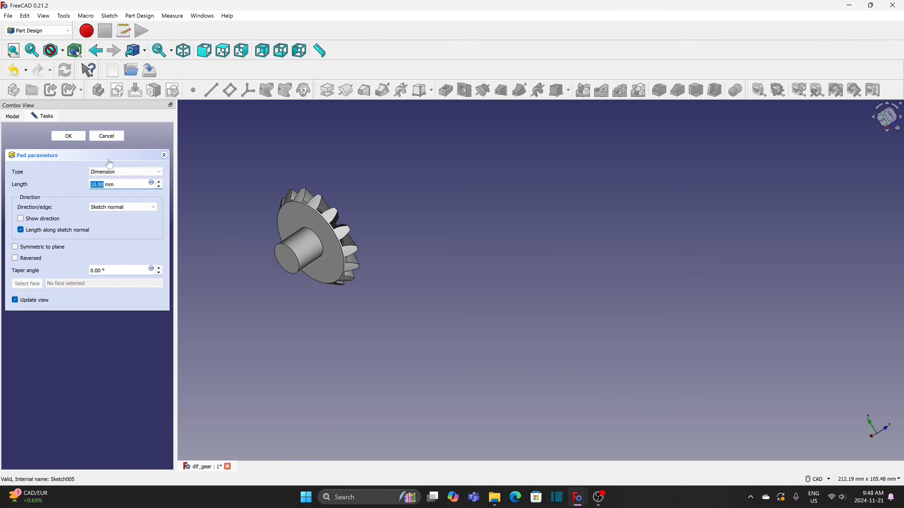
triple_click(102, 185)
type("60")
left_click(69, 136)
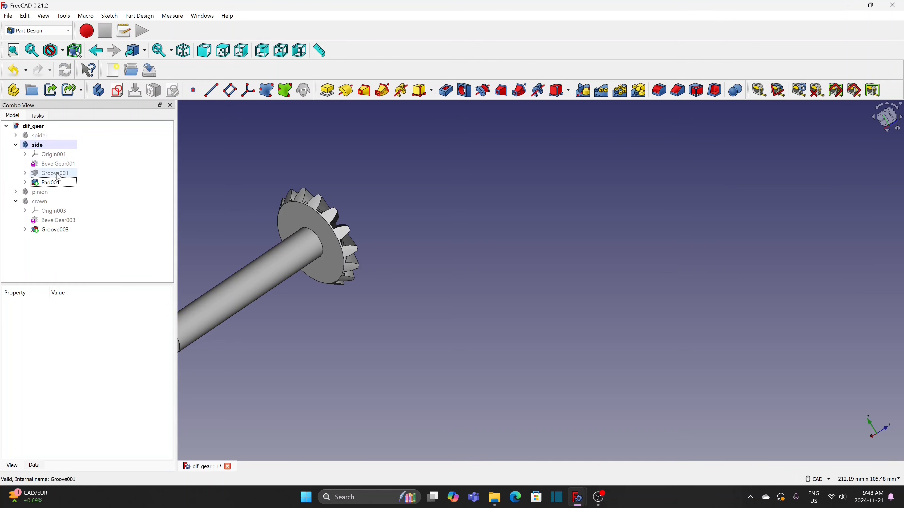
- Hide the side body, and show the pinion body as the active body
left_click(39, 149)
key("space")
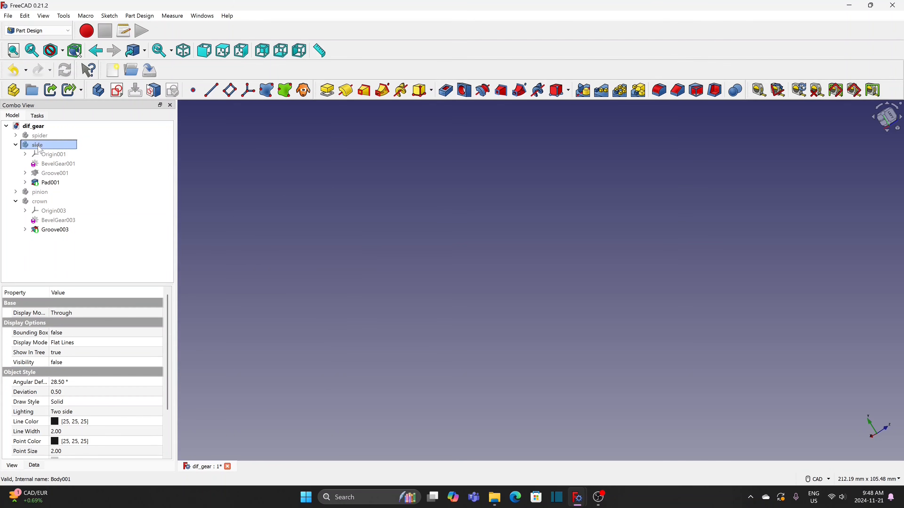
left_click(61, 194)
key("space")
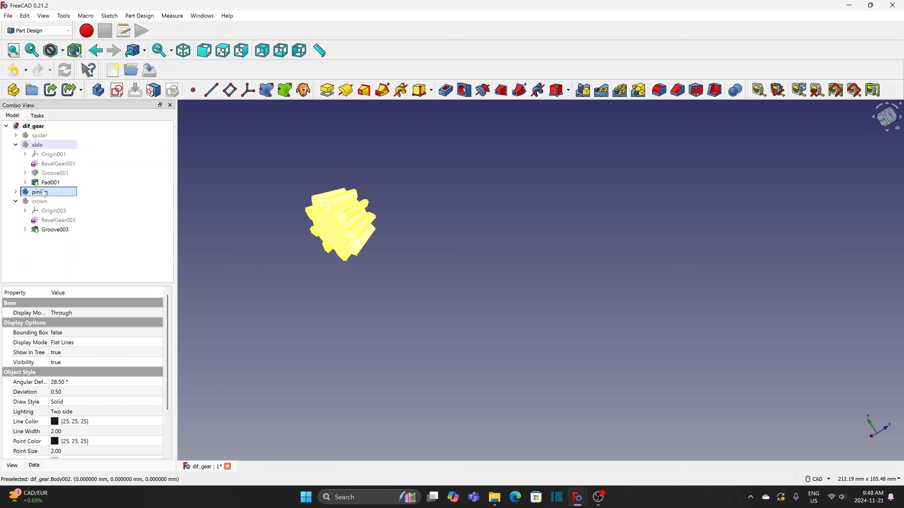
right_click(61, 196)
left_click(91, 199)
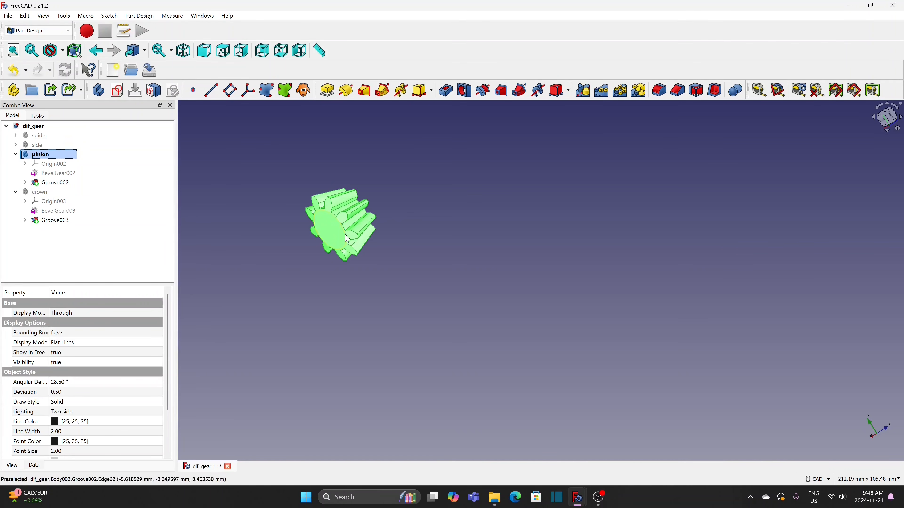
- Start a sketch on the pinion's round end face and draw a circle about 8.5 mm in diameter centred on the origin
left_click(330, 228)
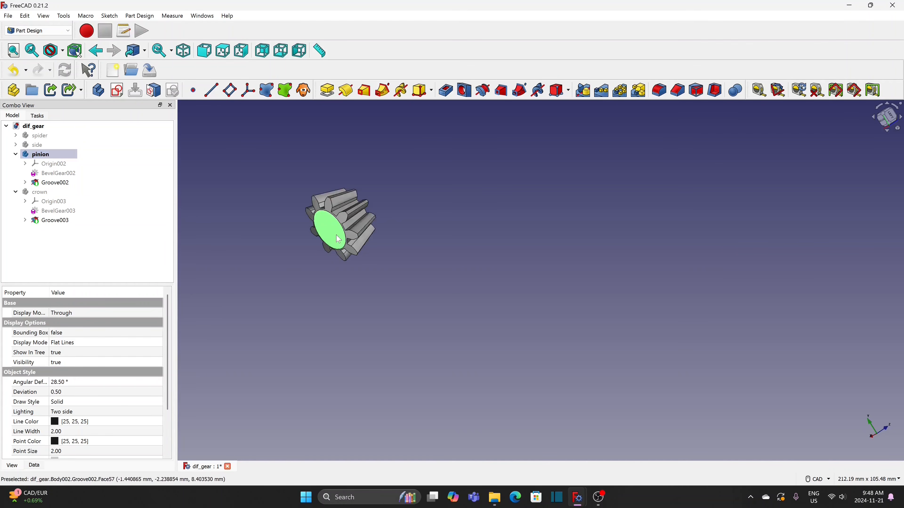
left_click(118, 91)
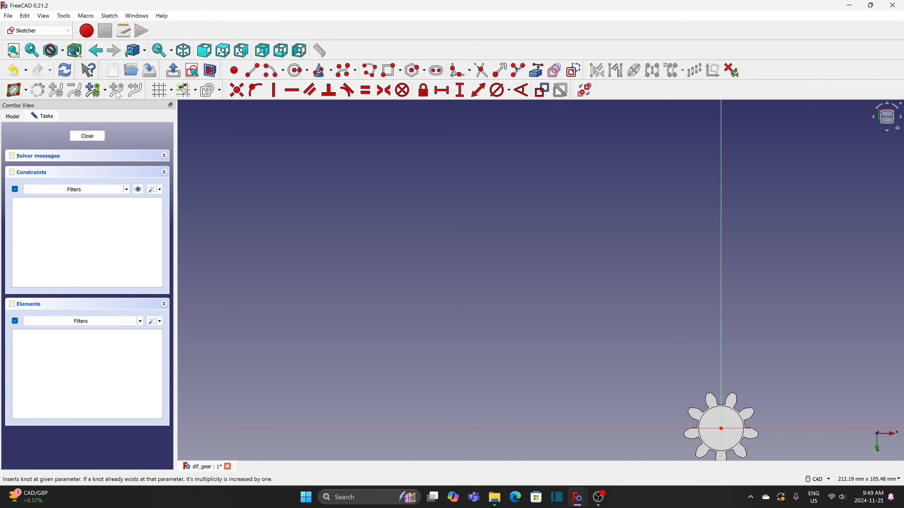
left_click(13, 50)
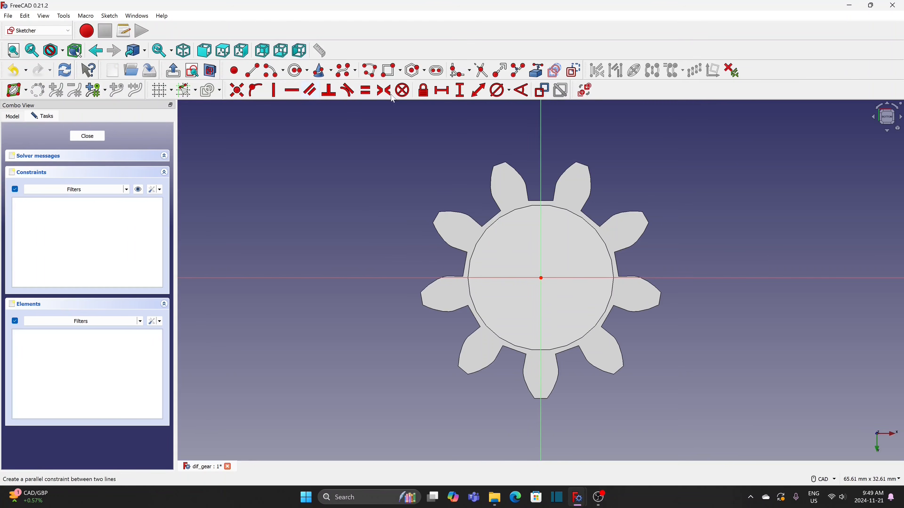
left_click(298, 71)
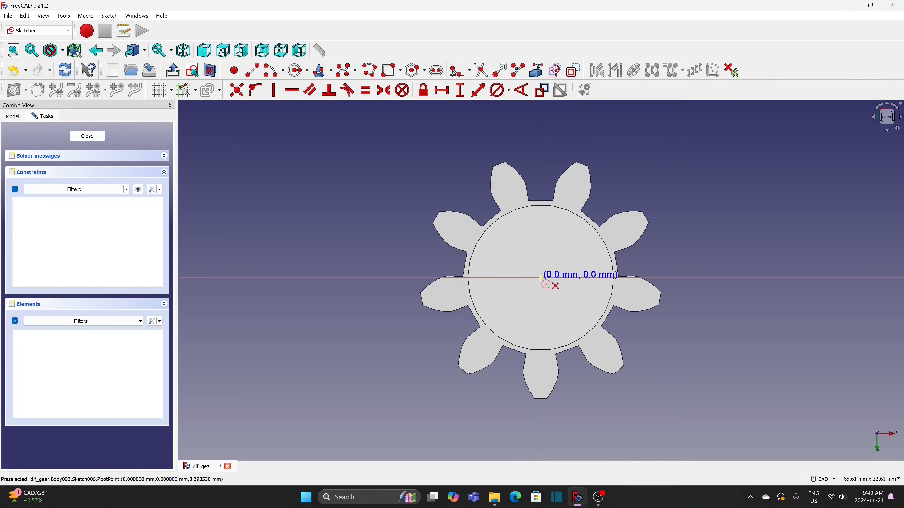
left_click(541, 278)
left_click(573, 244)
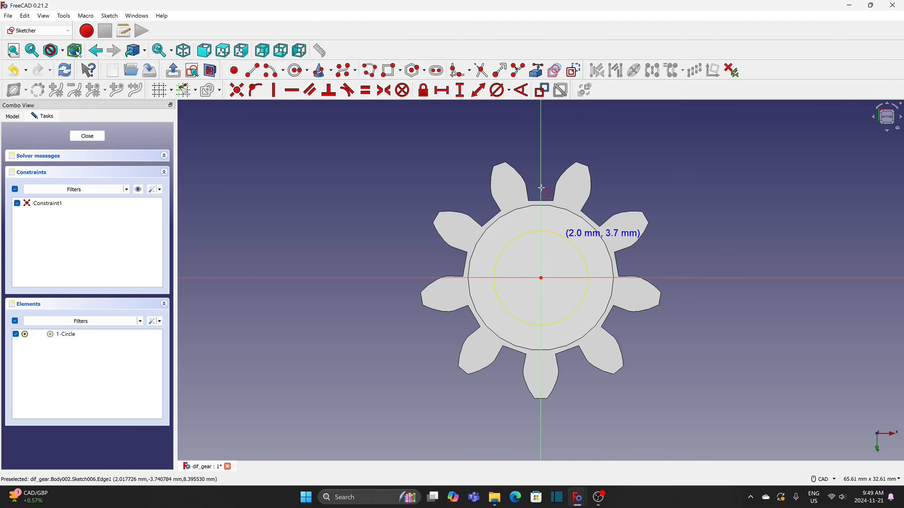
- Constrain the pinion circle's diameter to 10 mm and close the sketch
left_click(500, 92)
left_click(564, 239)
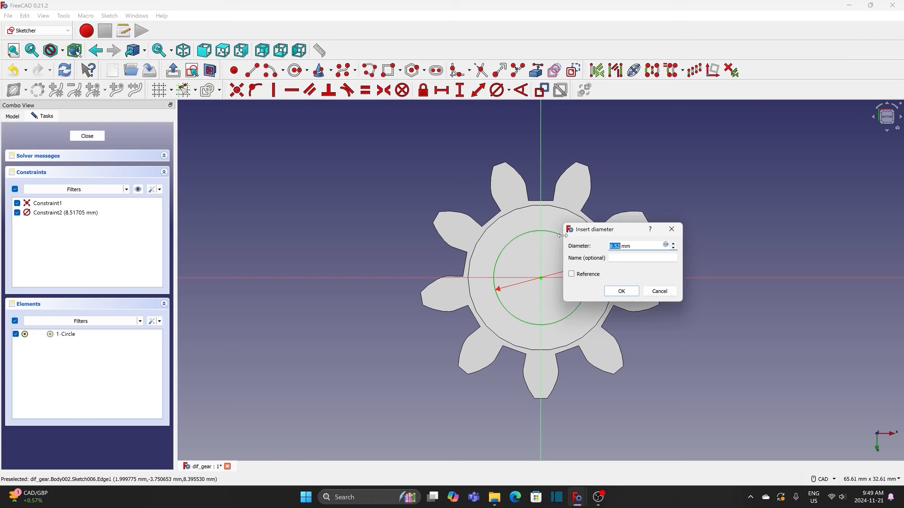
left_click(633, 296)
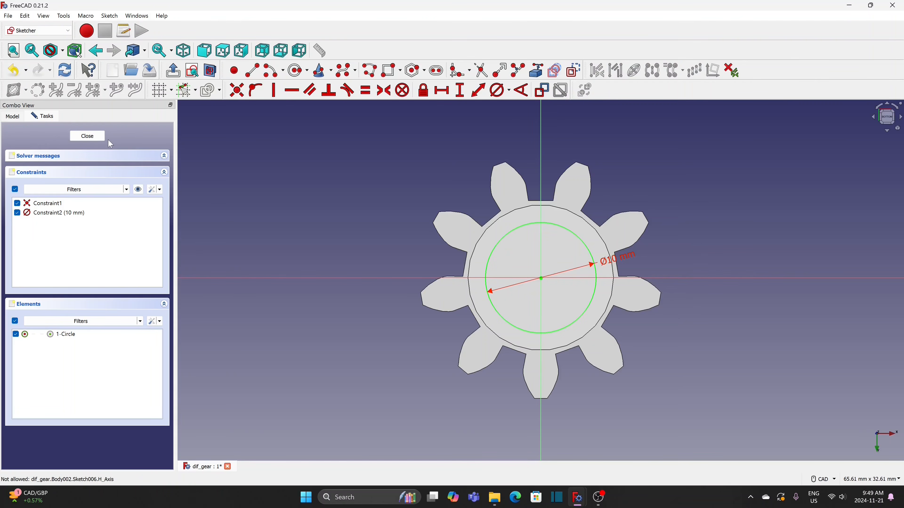
left_click(87, 136)
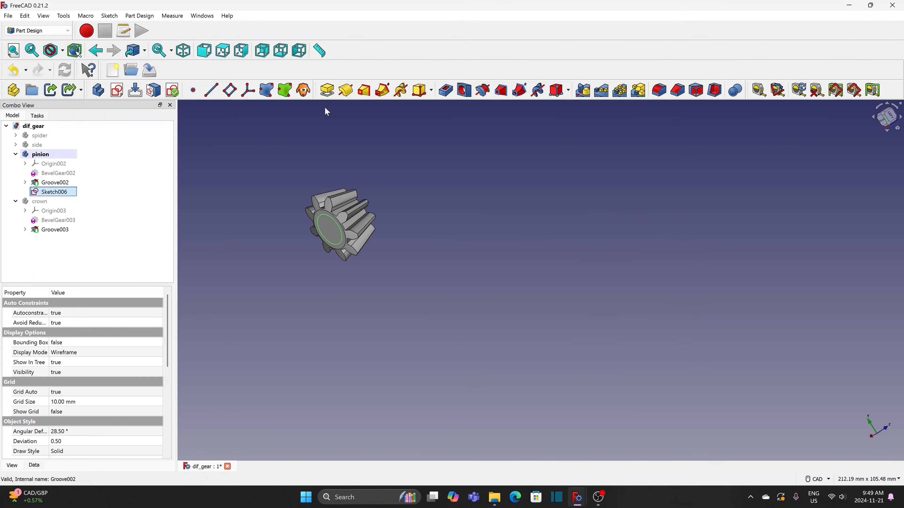
- Pad the circle sketch 40 mm to form the pinion's shaft
left_click(327, 91)
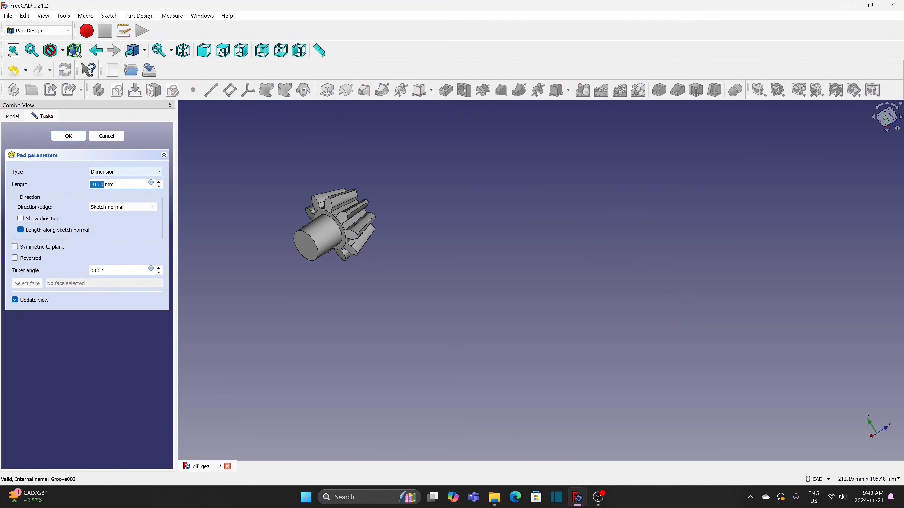
left_click_drag(114, 184, 64, 187)
type("40")
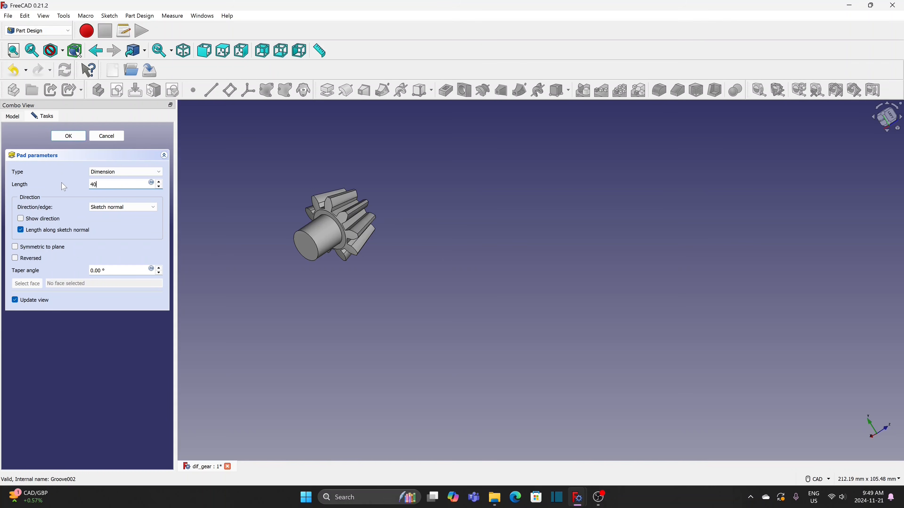
left_click(63, 136)
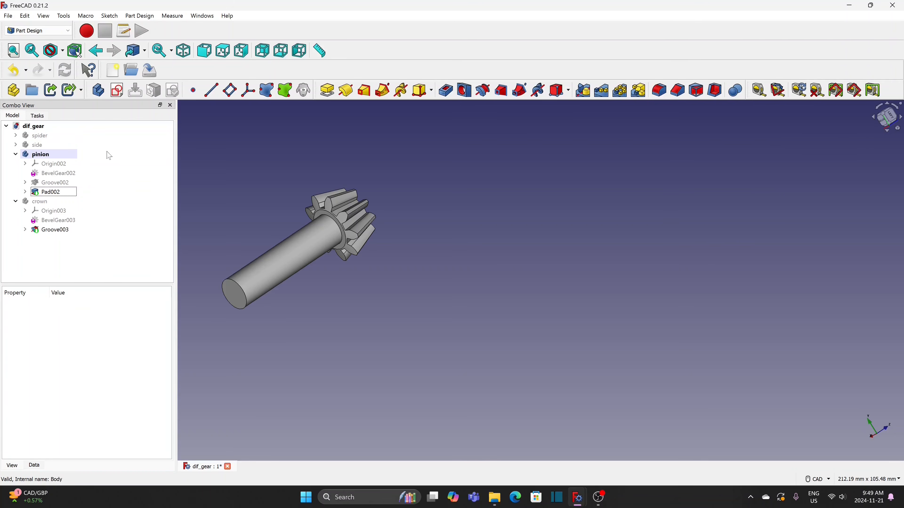
- Hide the pinion body, and show the crown body as the active body
left_click(53, 155)
key("space")
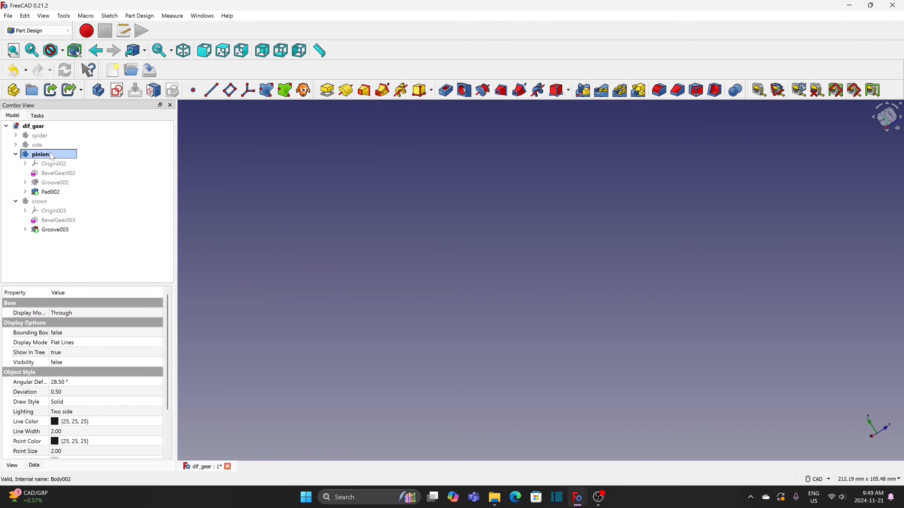
left_click(50, 202)
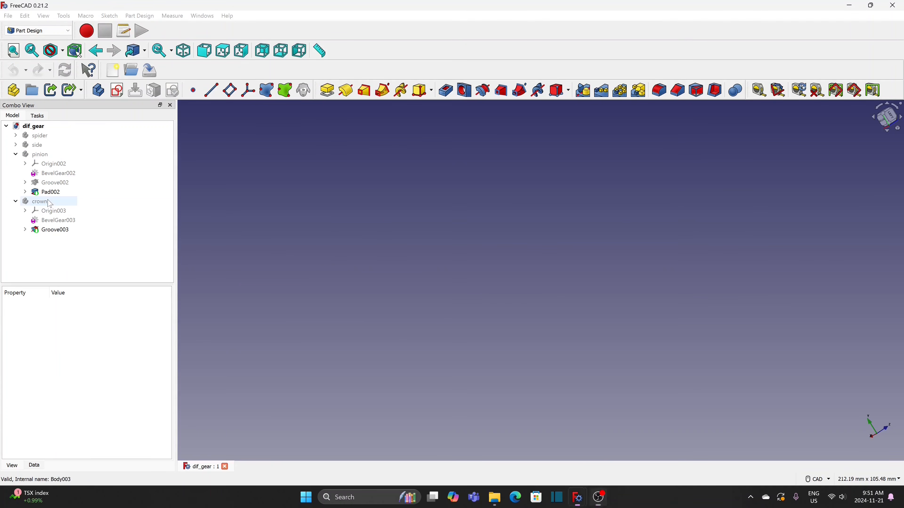
key("space")
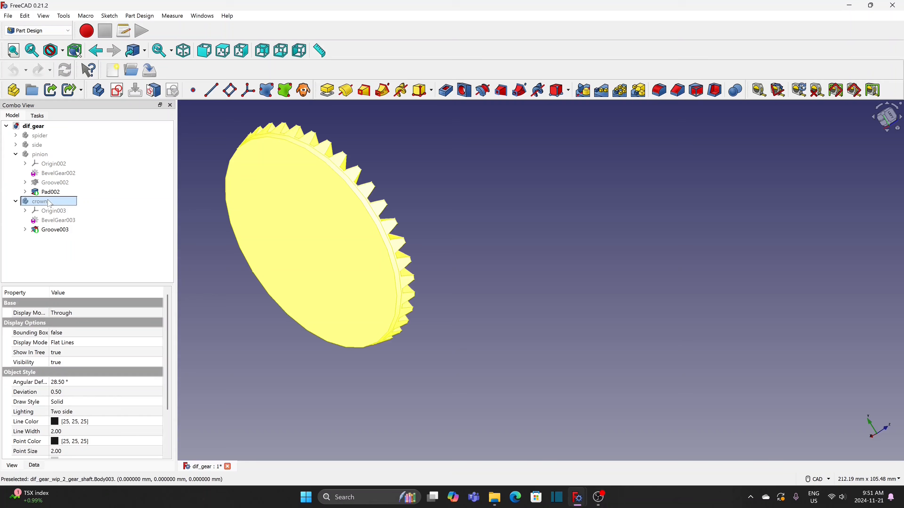
left_click(50, 204)
right_click(42, 203)
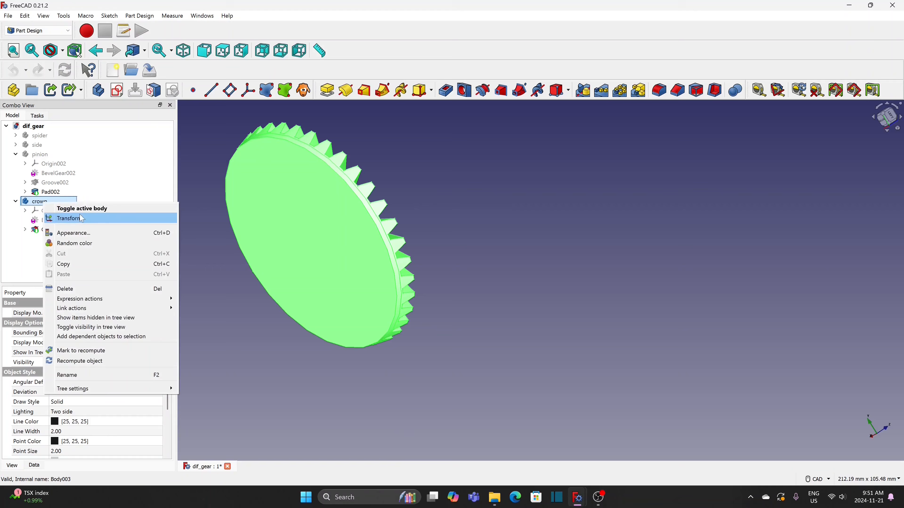
left_click(79, 209)
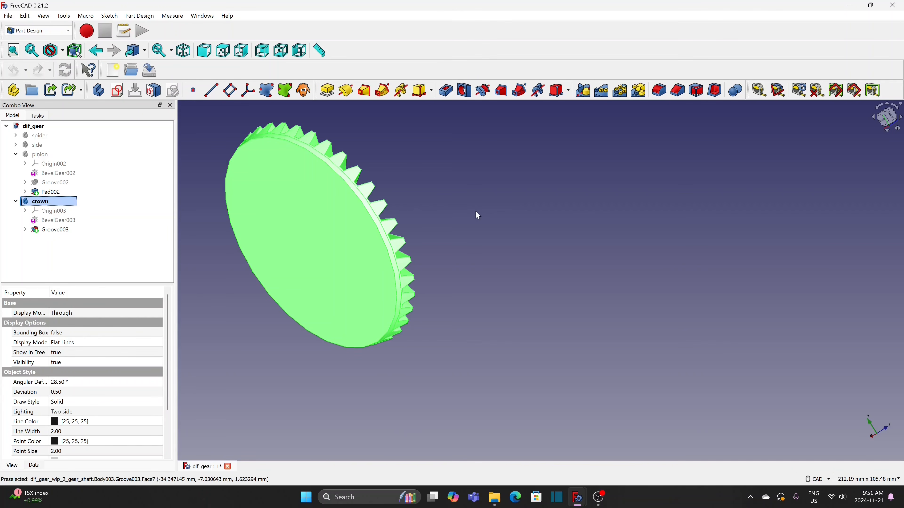
- Start a sketch on the crown gear's flat face inside the teeth and draw a circle about 38 mm in diameter centred on the origin
middle_click_drag(477, 215, 407, 294)
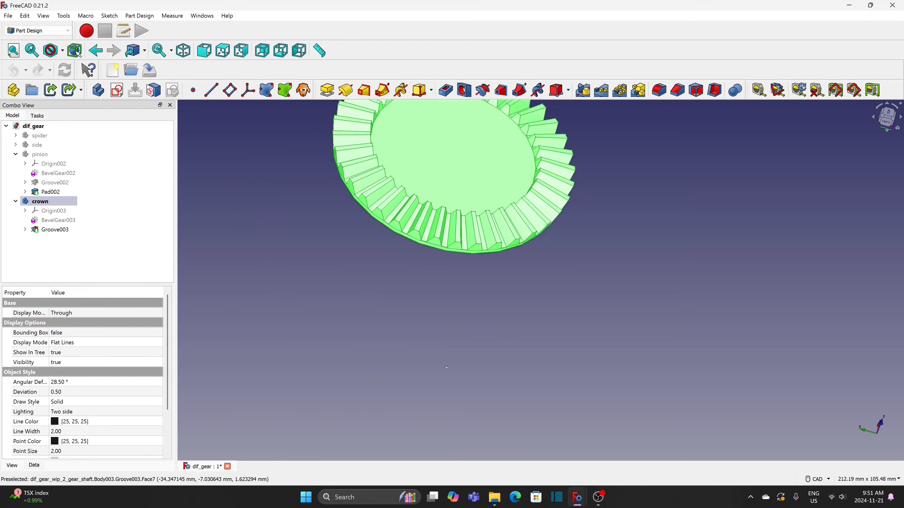
middle_click_drag(446, 368, 448, 400)
left_click(441, 250)
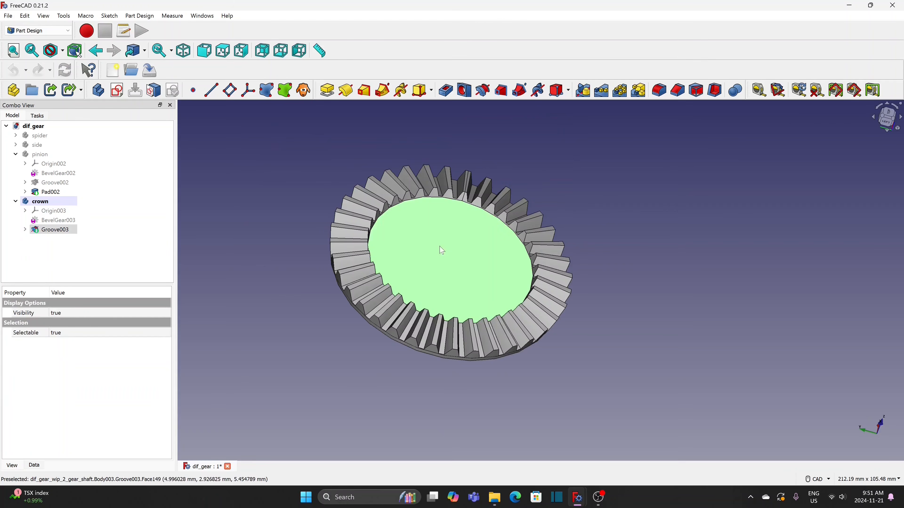
left_click(117, 90)
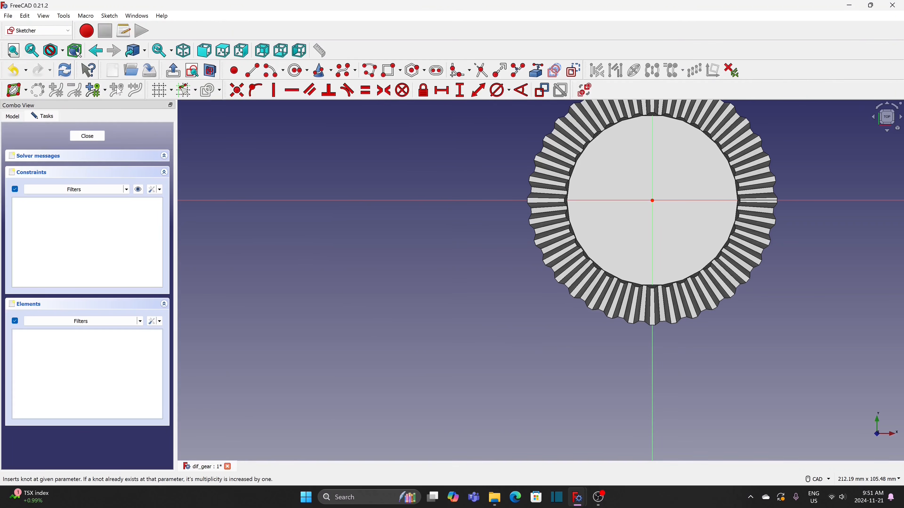
left_click(13, 51)
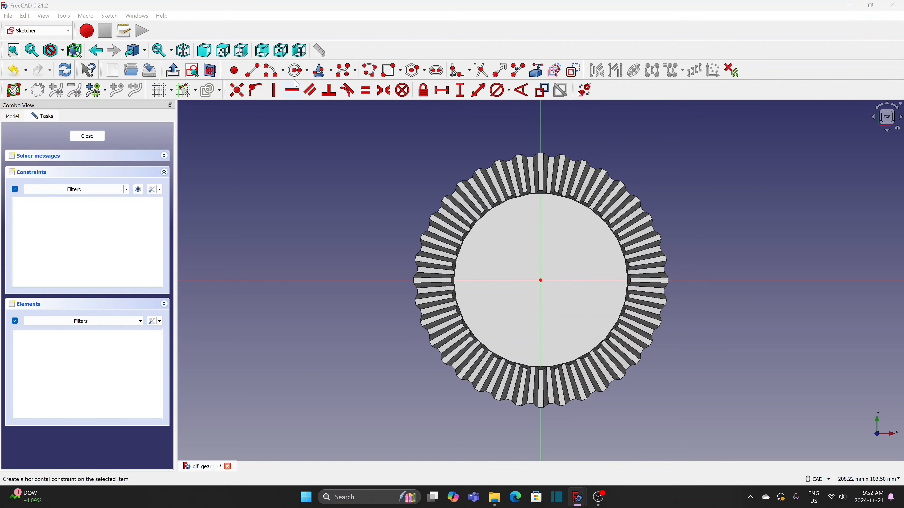
left_click(297, 71)
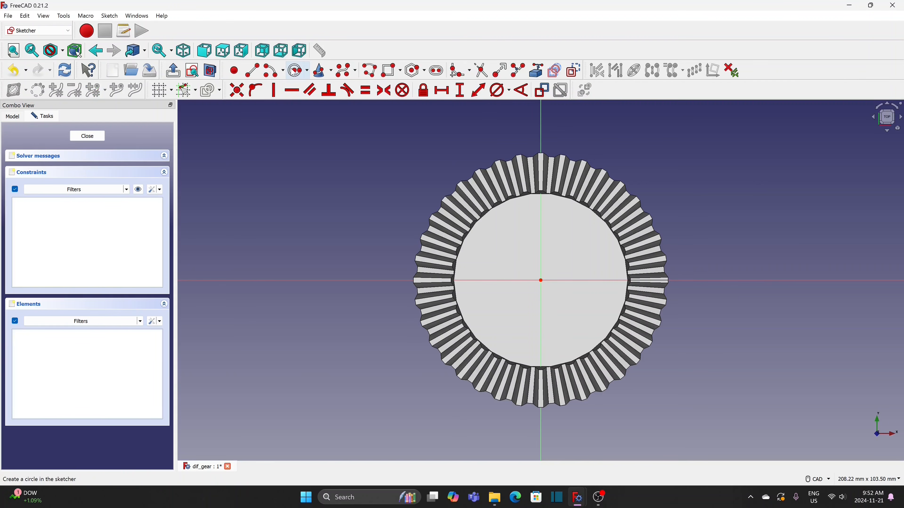
left_click(541, 280)
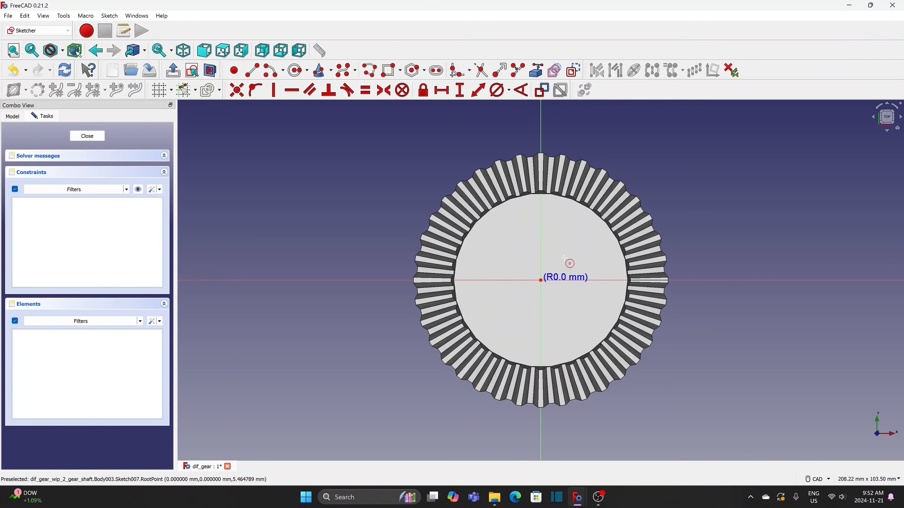
left_click(585, 230)
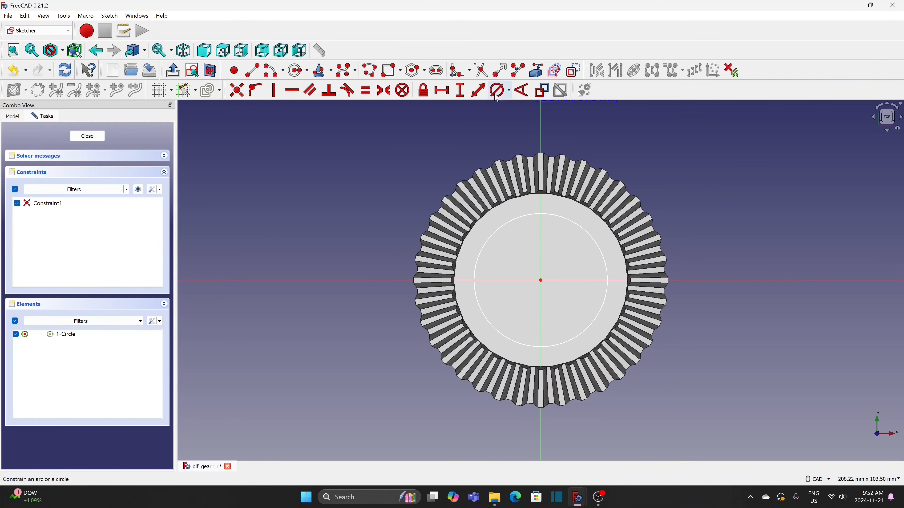
- Constrain the crown circle's diameter to 40 mm
left_click(578, 228)
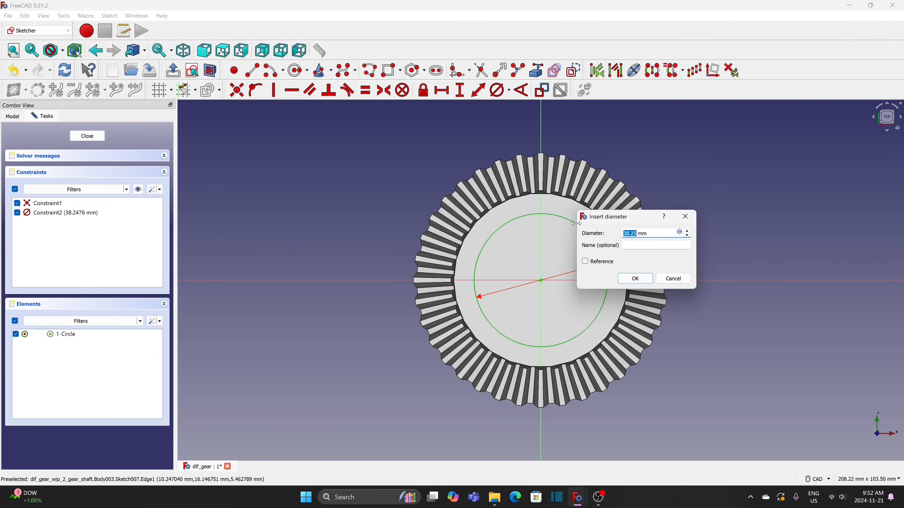
type("40")
left_click(637, 279)
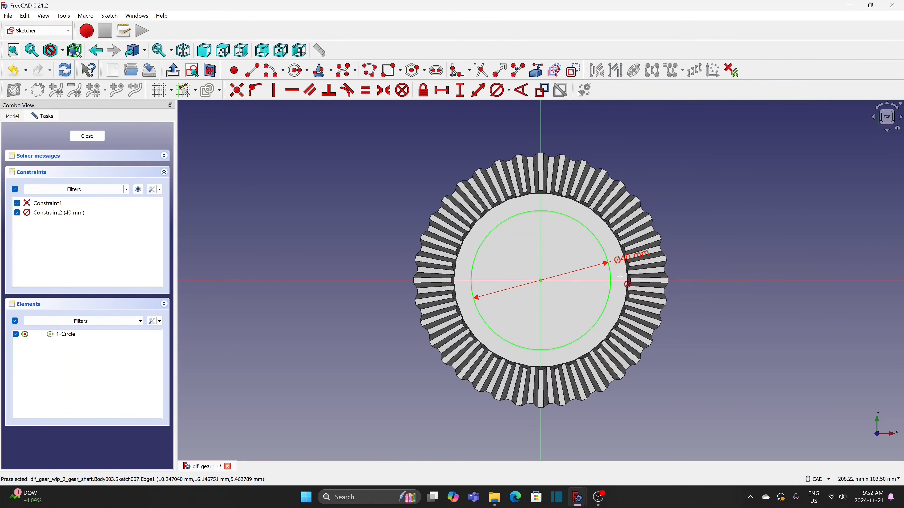
- Draw two horizontal lines about 9 mm long across the circle's upper and lower ends, with their endpoints on the circle
left_click(258, 73)
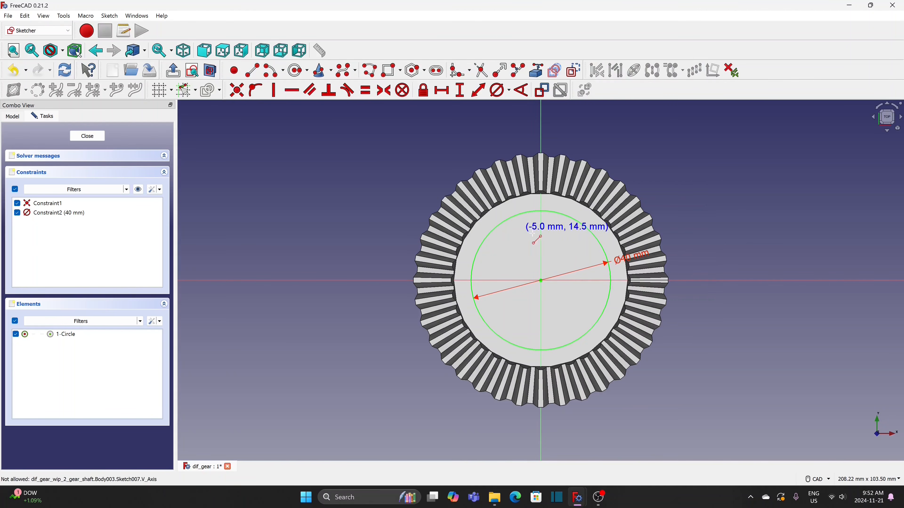
scroll(551, 242, "up", 2)
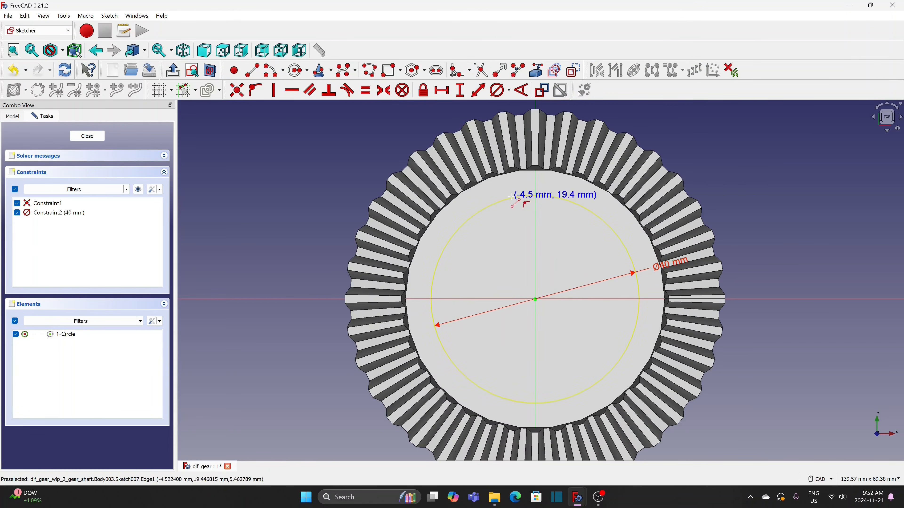
left_click(511, 198)
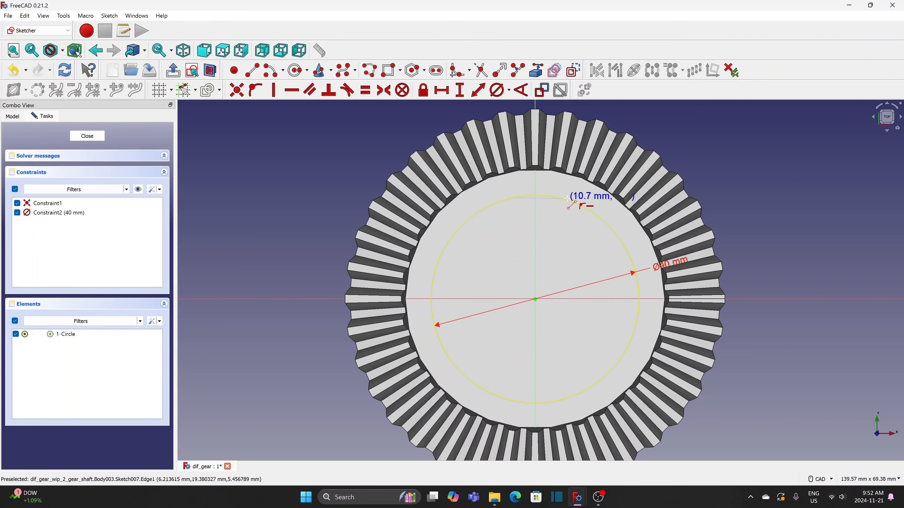
left_click(559, 197)
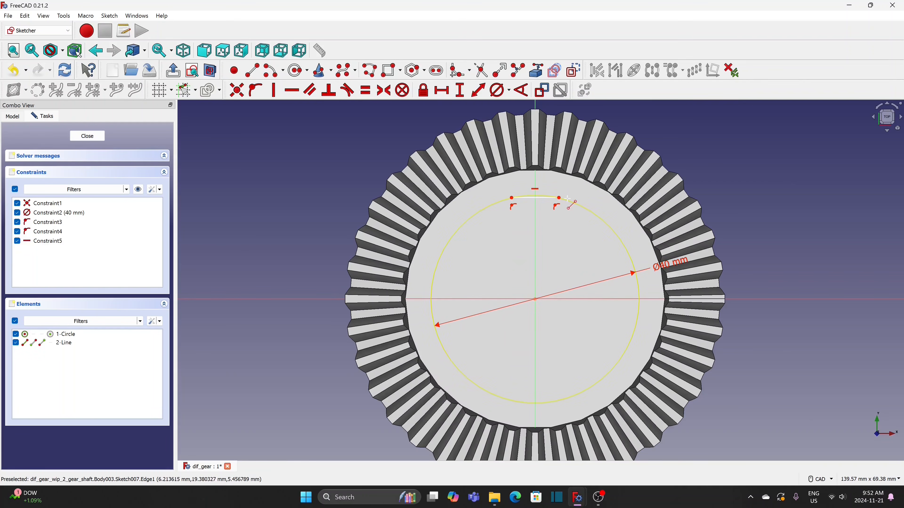
left_click(511, 400)
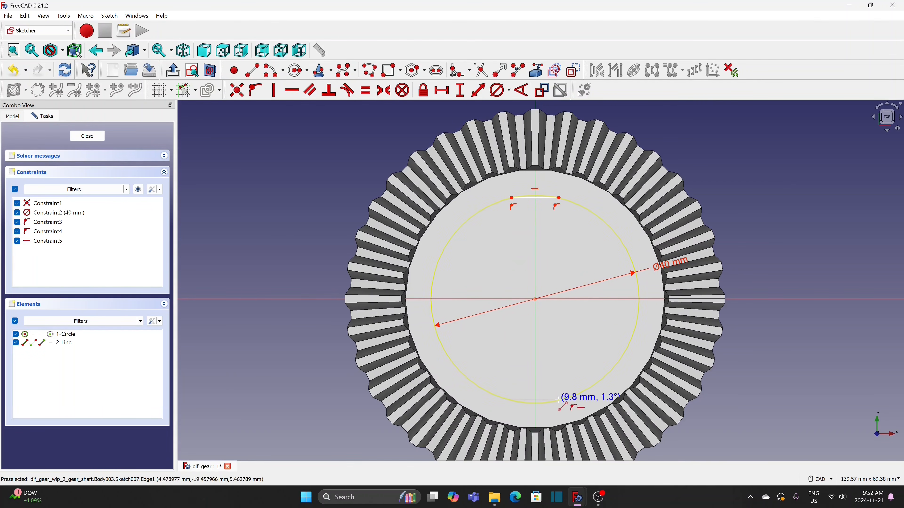
left_click(559, 401)
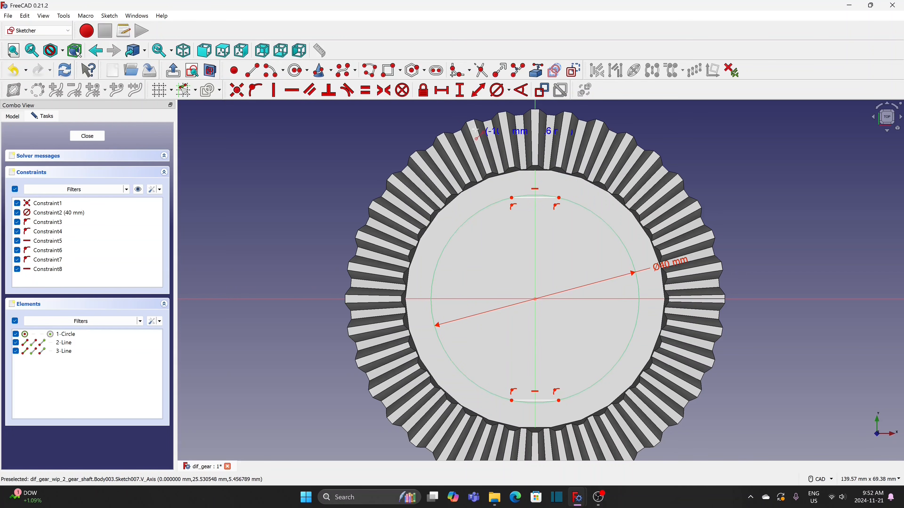
- Constrain the horizontal length of both the upper and lower lines to 10 mm
left_click(443, 91)
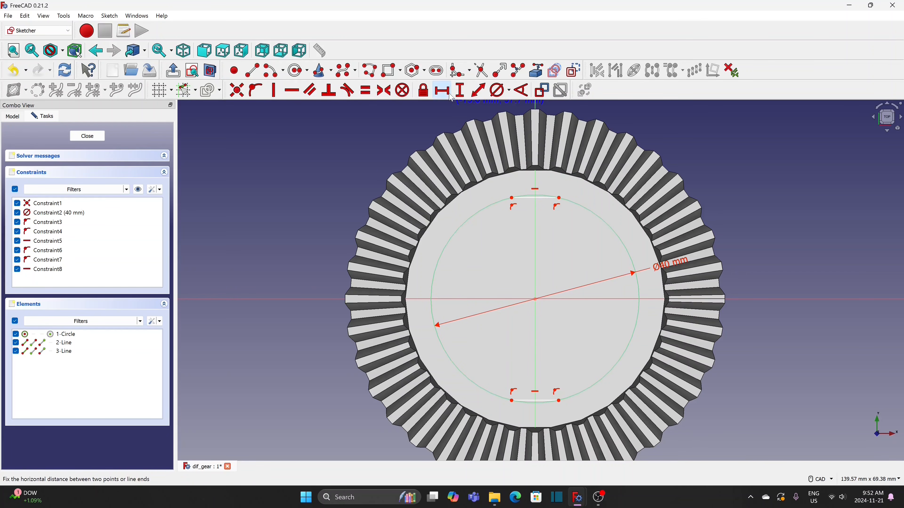
left_click(537, 198)
type("10")
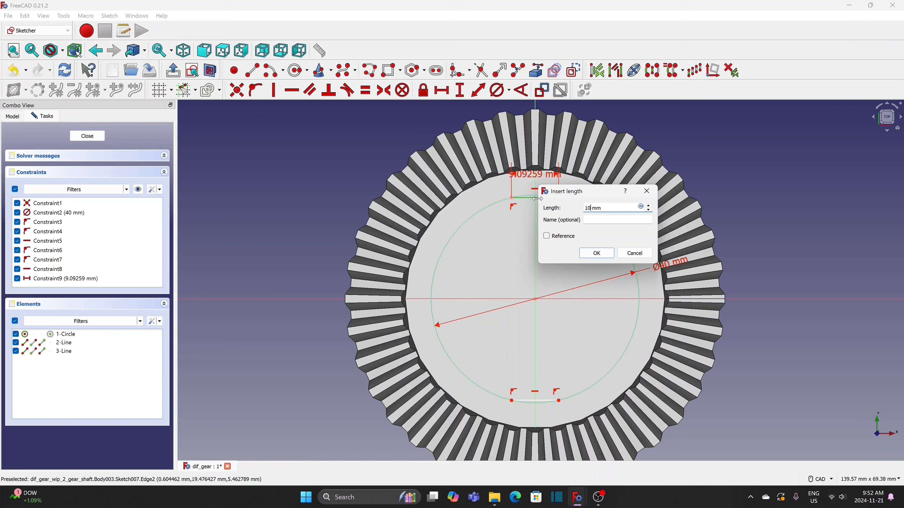
left_click(595, 252)
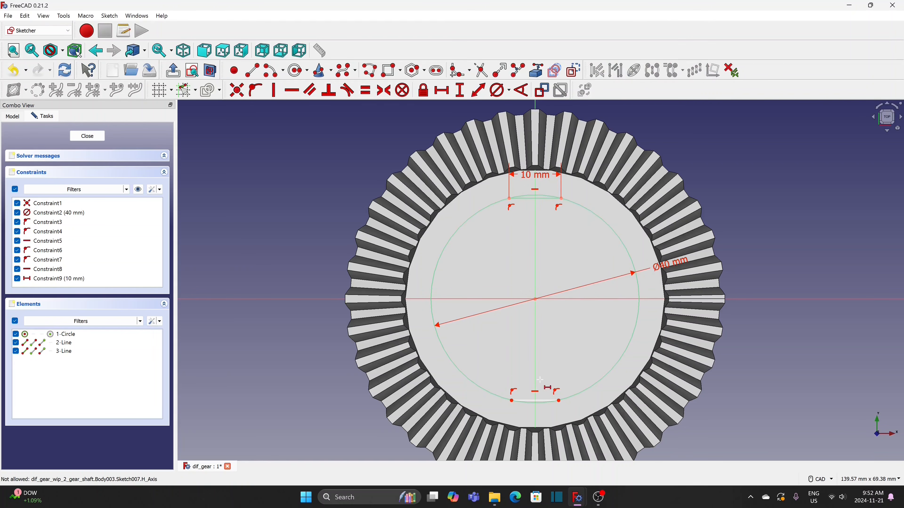
left_click(544, 399)
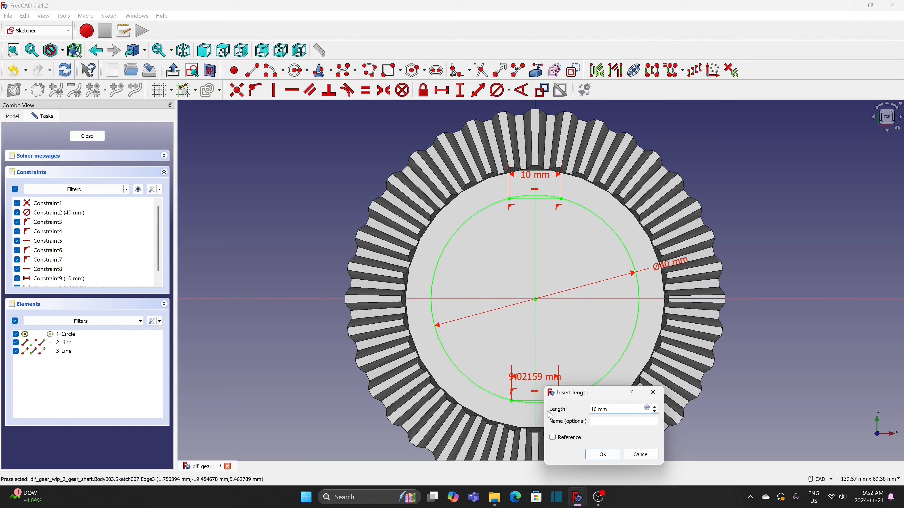
left_click(602, 455)
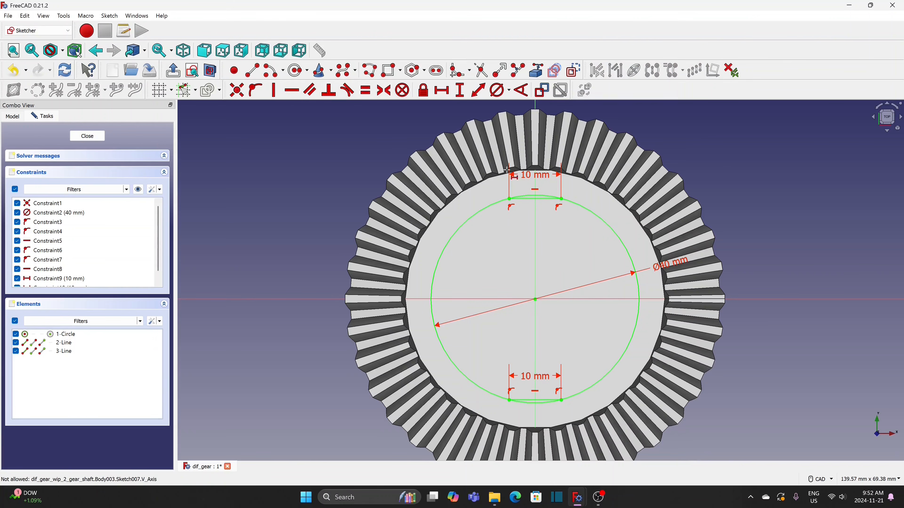
- Trim away the circle segments above the upper line and below the lower line, and close the sketch
left_click(487, 79)
left_click(544, 196)
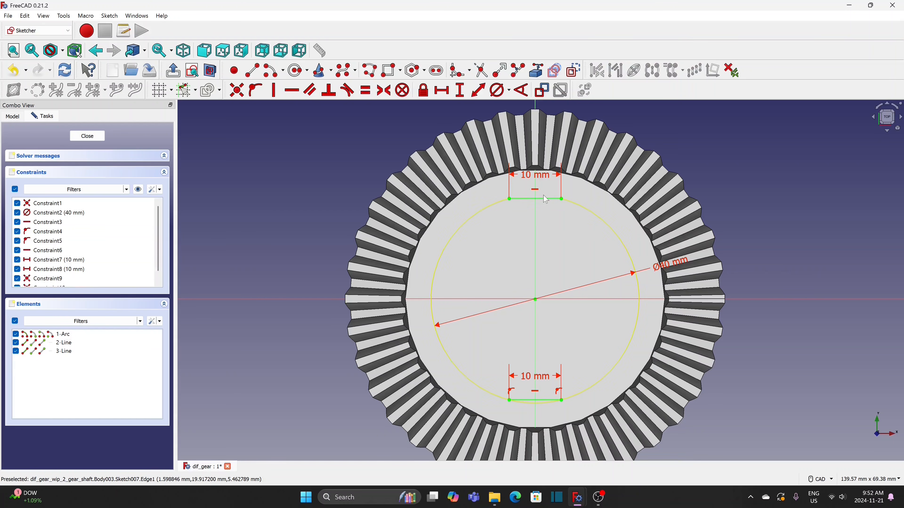
left_click(540, 403)
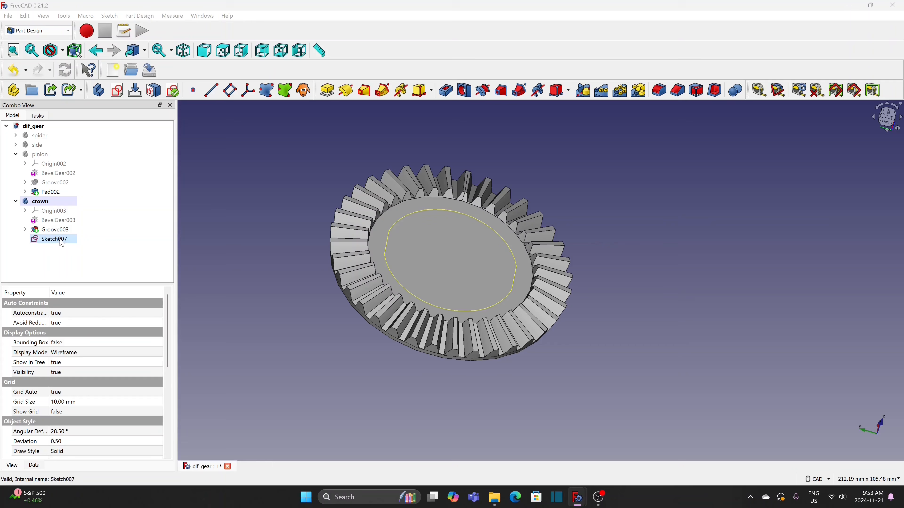
- Pad the flat-sided circle sketch 29 mm from the crown gear's face
left_click(330, 94)
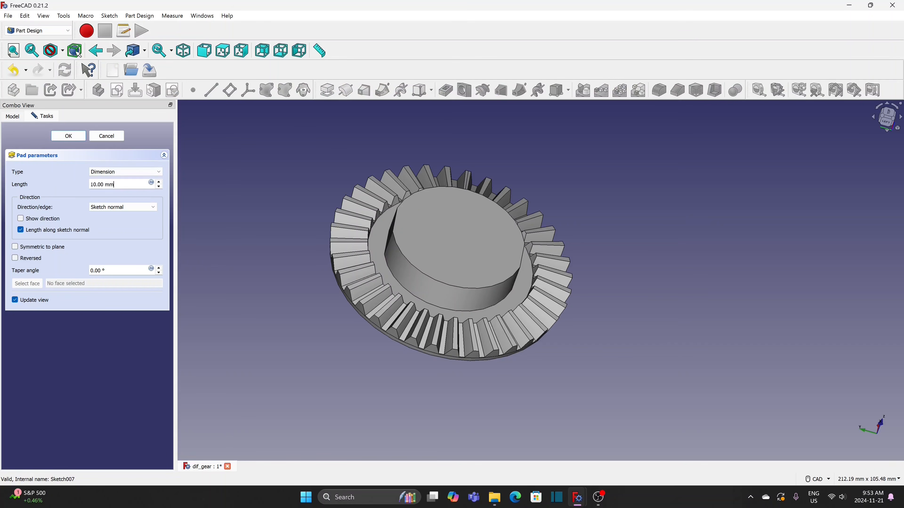
type("29")
left_click(68, 136)
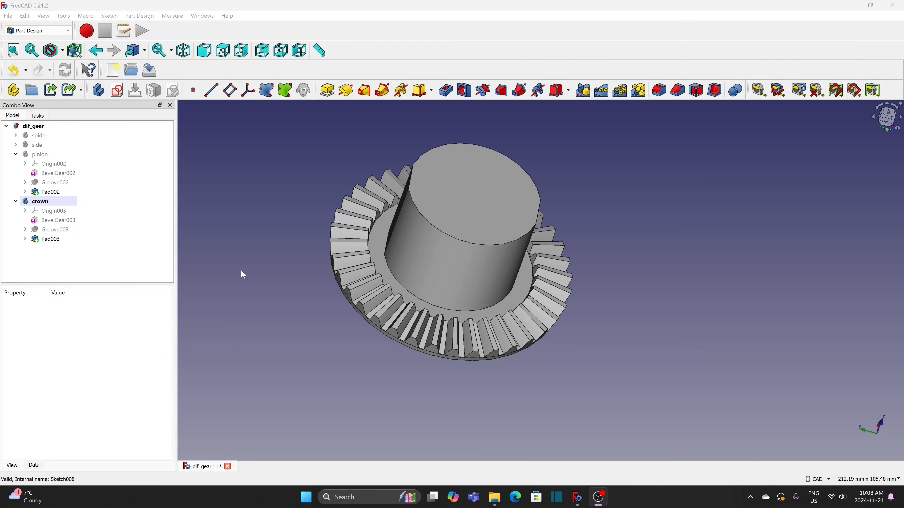
- Start a sketch on the end face of the crown's pad and import its two curved side edges as external geometry
left_click(460, 204)
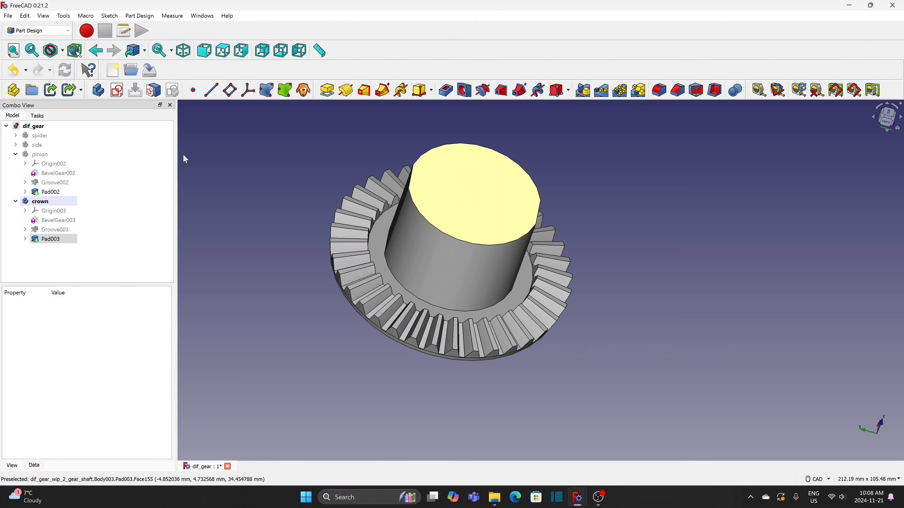
left_click(117, 91)
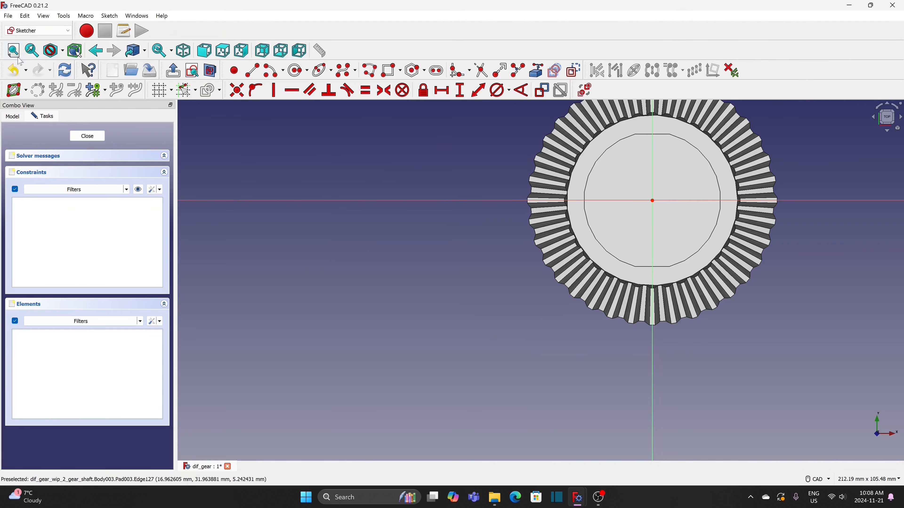
left_click(14, 51)
scroll(689, 332, "up", 2)
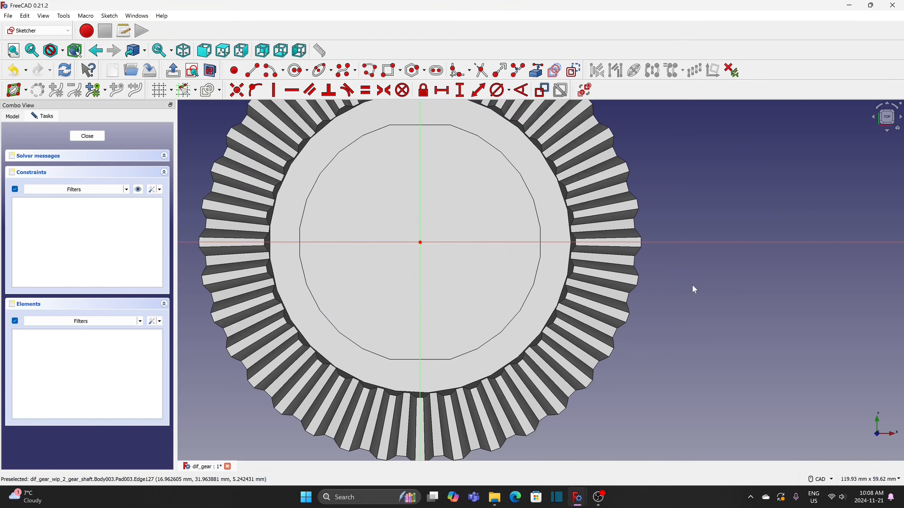
scroll(692, 284, "down", 2)
middle_click_drag(692, 285, 689, 320)
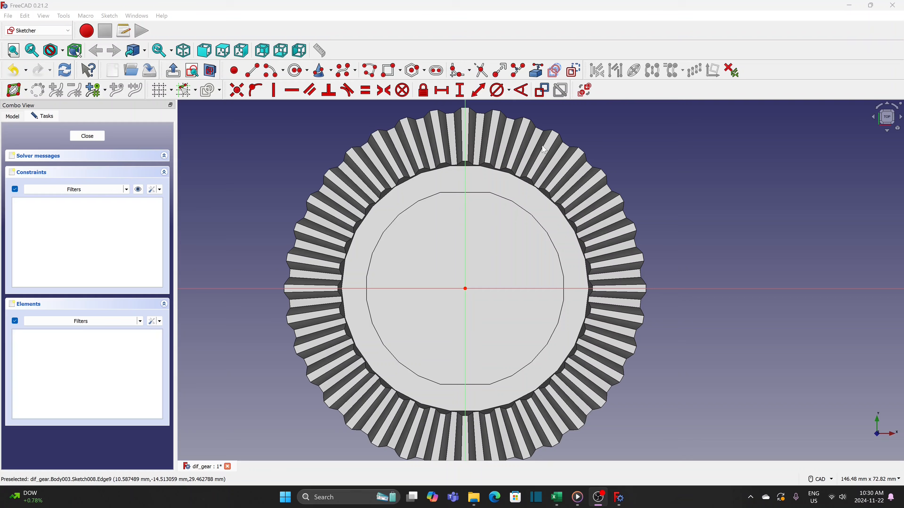
left_click(536, 71)
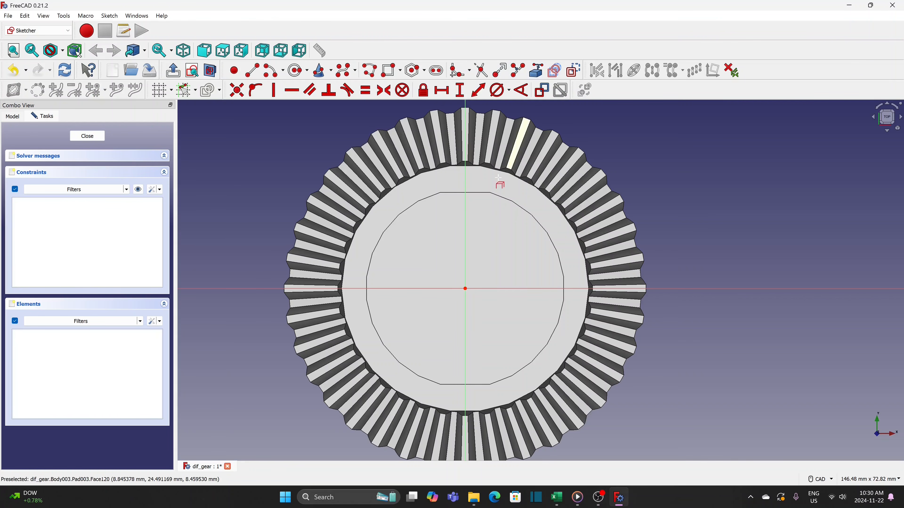
left_click(494, 195)
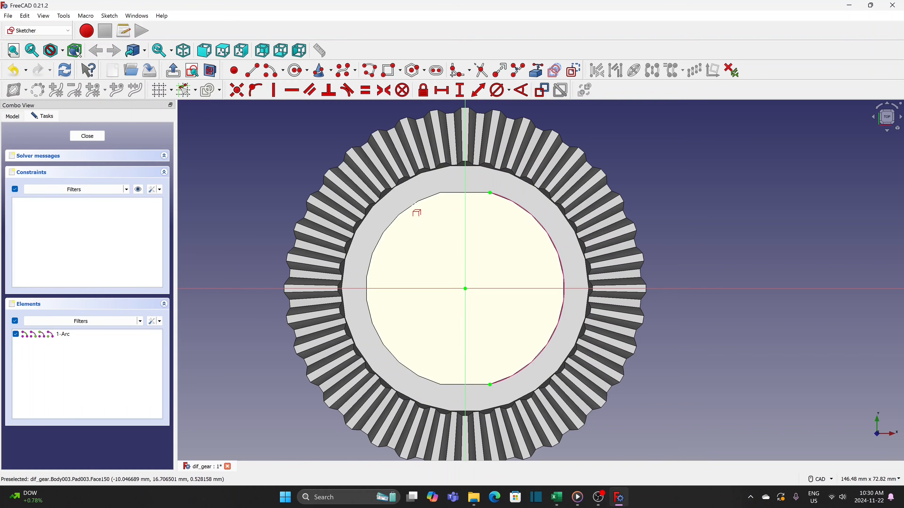
left_click(416, 210)
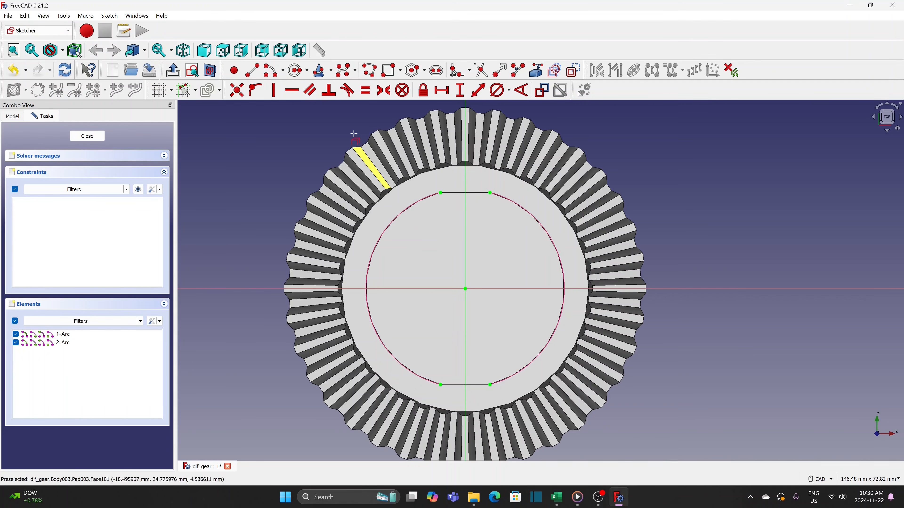
- Draw an origin-centred arc over the right-hand external edge, from the upper flat's right end to the lower flat's right end
left_click(271, 72)
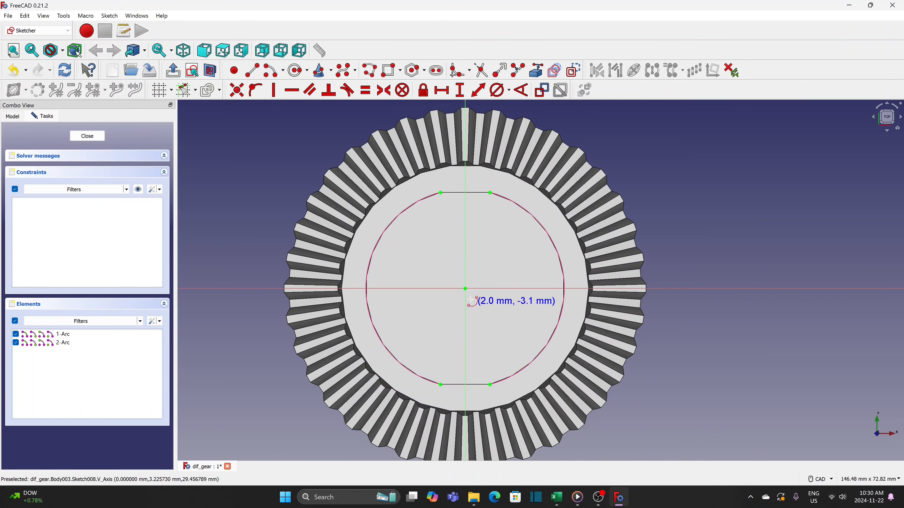
left_click(465, 289)
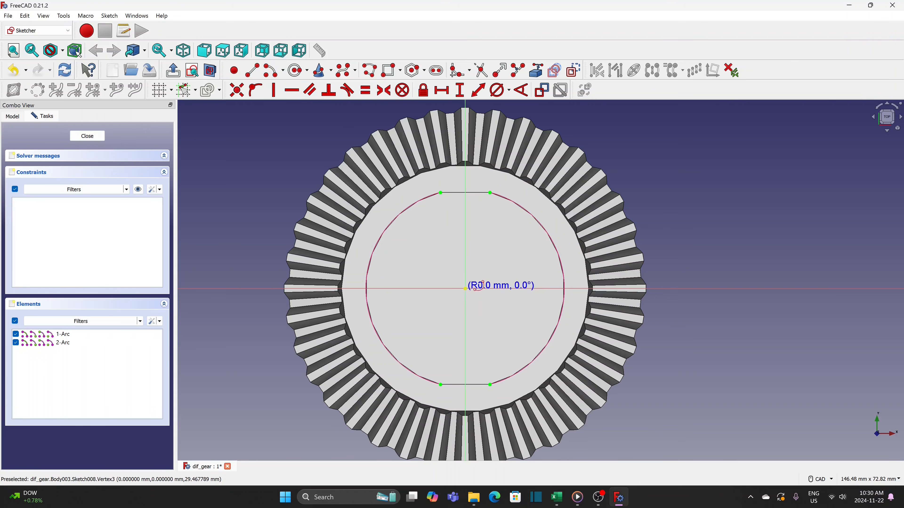
left_click(490, 192)
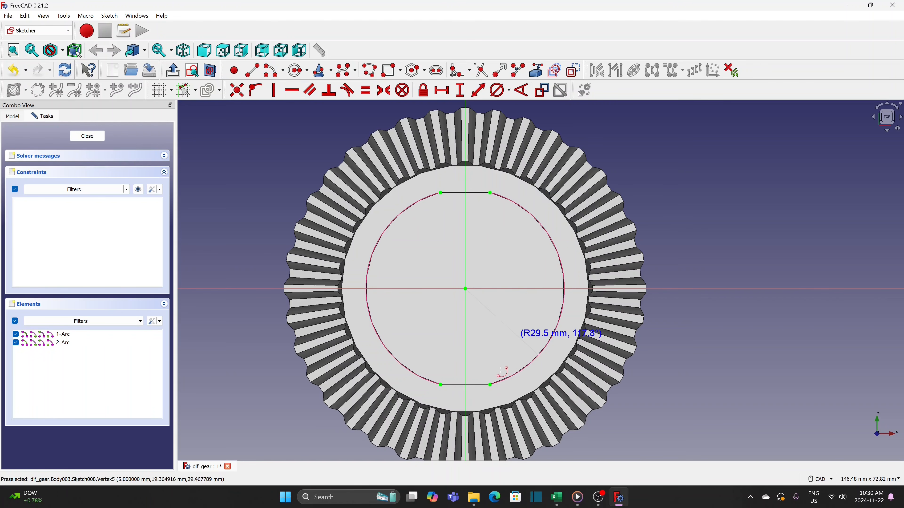
left_click(490, 385)
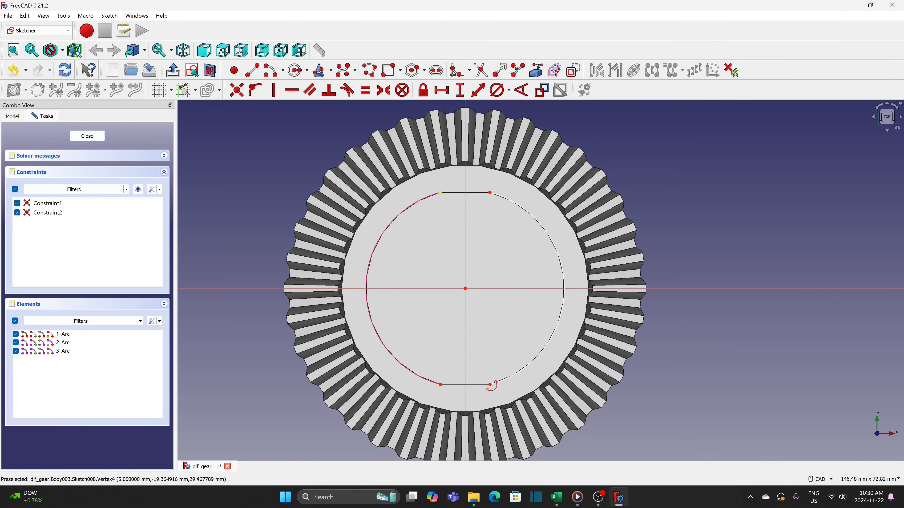
- Draw an origin-centred arc over the left-hand external edge, from the upper flat's left end to the lower flat's left end
left_click(465, 289)
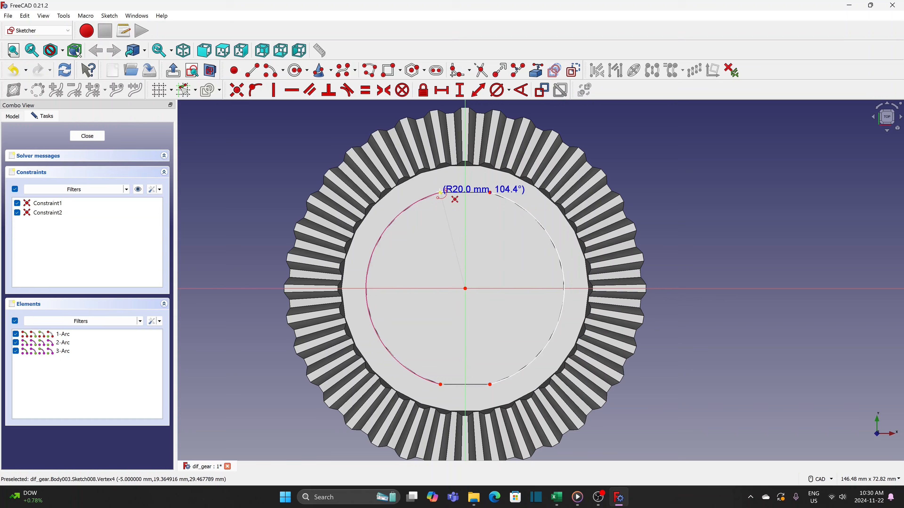
left_click(441, 192)
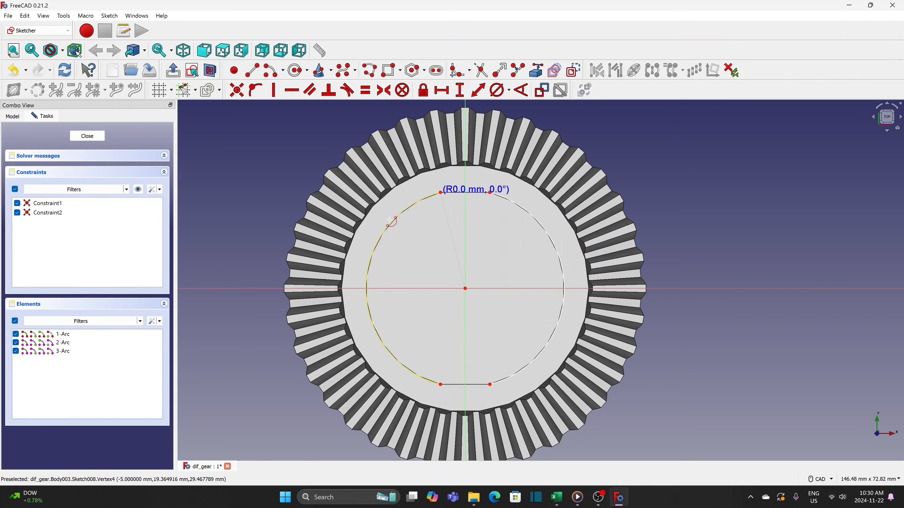
left_click(440, 384)
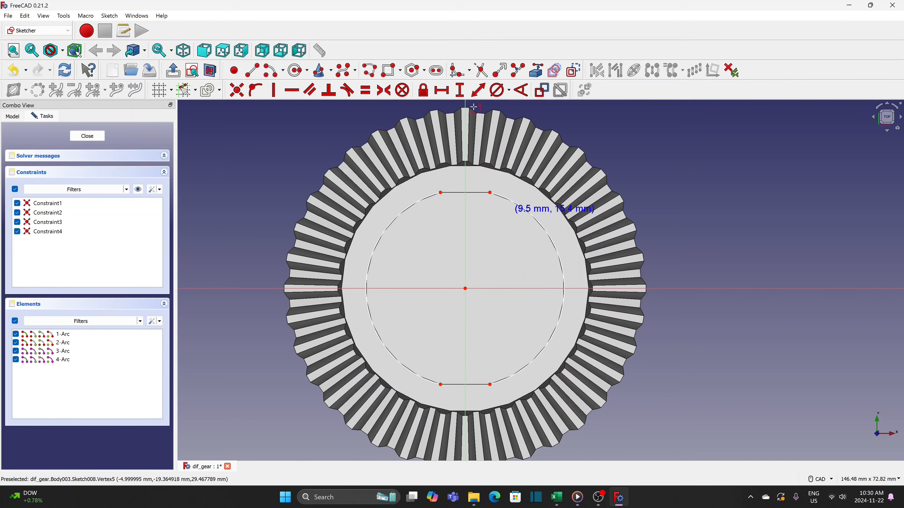
- Draw three connected lines about 4 mm inward from the upper flat, joining the upper ends of the two arcs
left_click(490, 192)
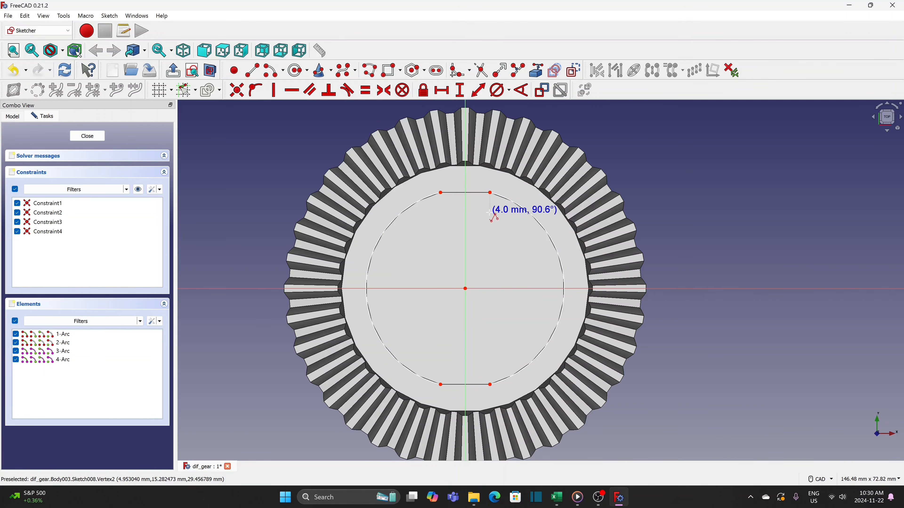
left_click(490, 213)
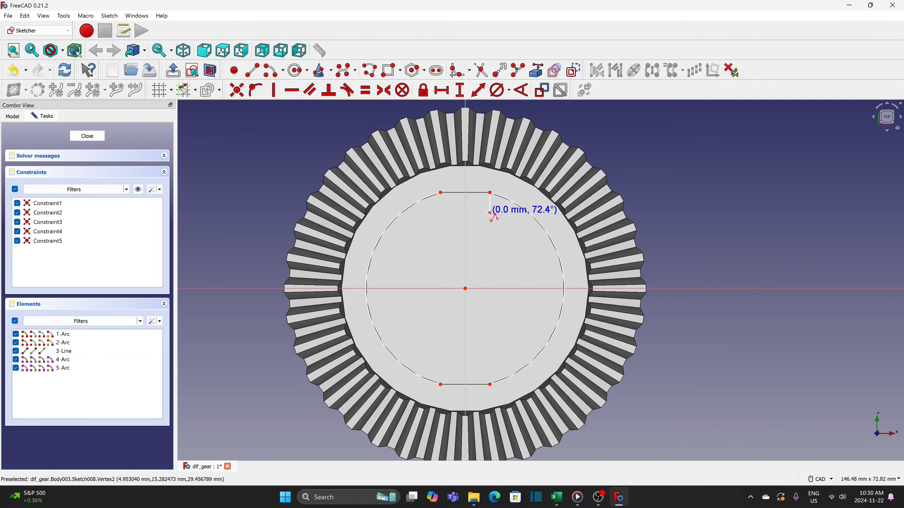
left_click(440, 214)
left_click(440, 192)
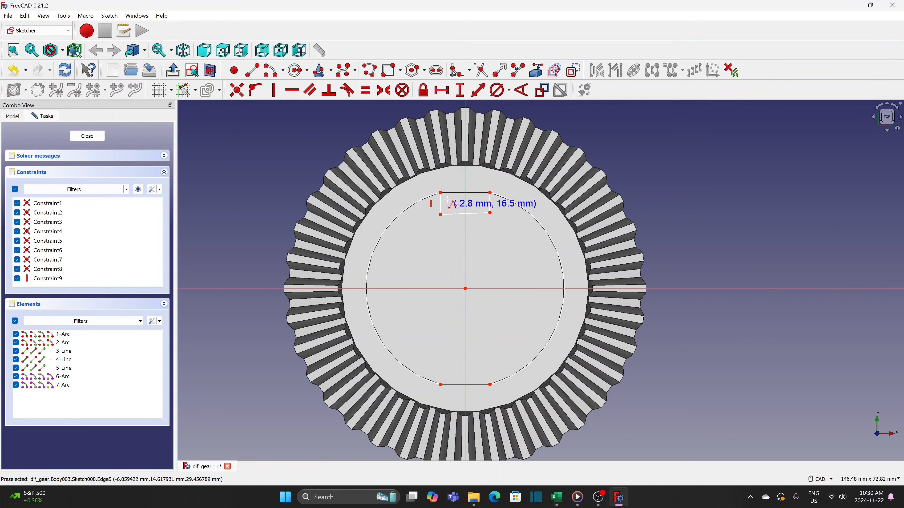
- Draw three connected lines about 4 mm inward from the lower flat, joining the lower ends of the two arcs
left_click(490, 385)
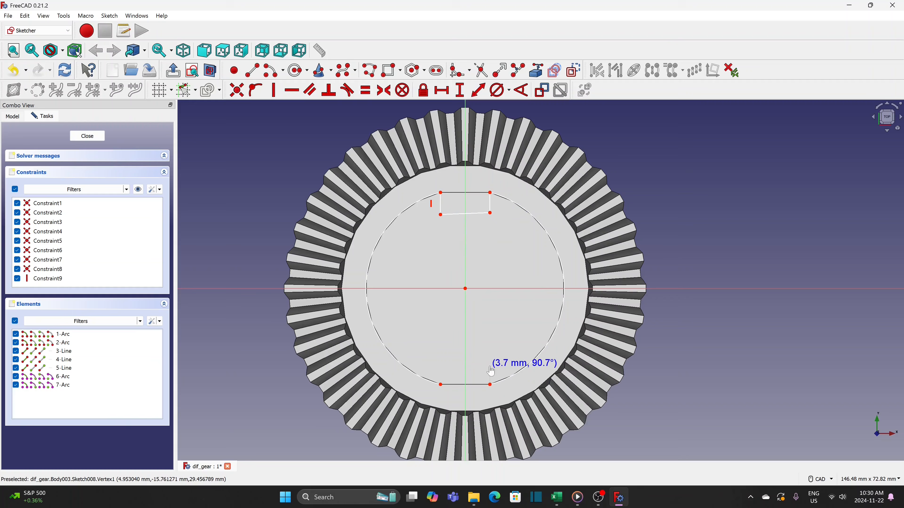
left_click(490, 367)
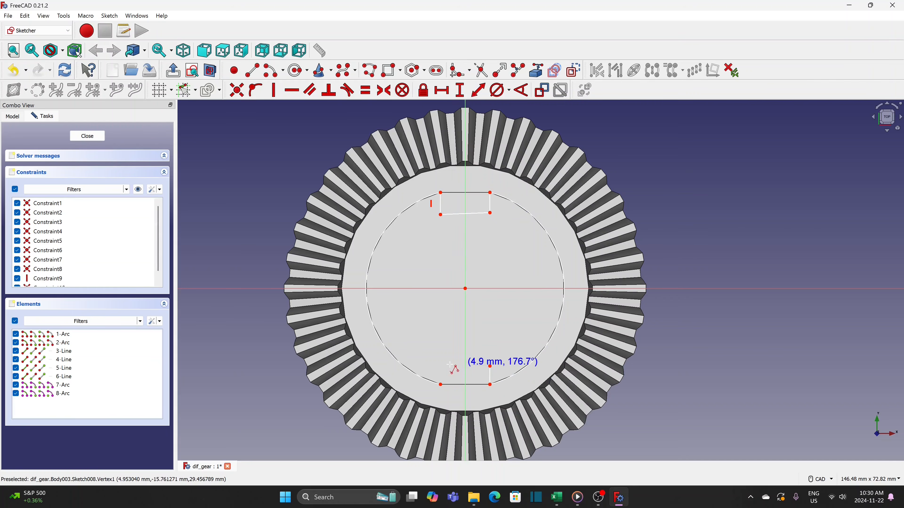
left_click(438, 364)
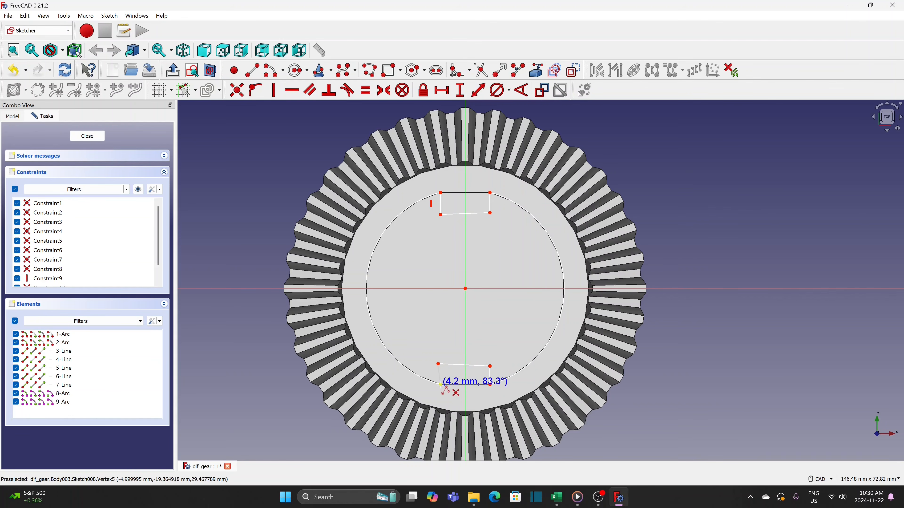
left_click(440, 385)
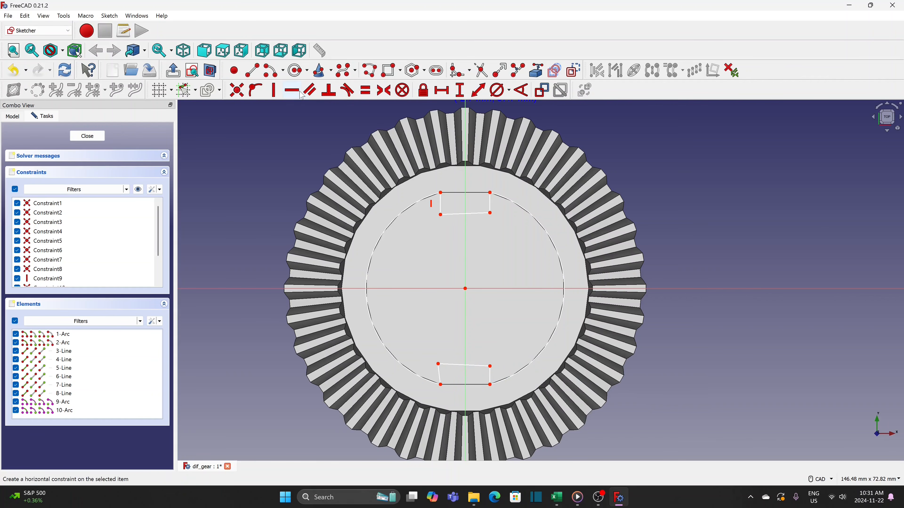
- Constrain the inner lines of both notches horizontal and their remaining side lines vertical
left_click(293, 92)
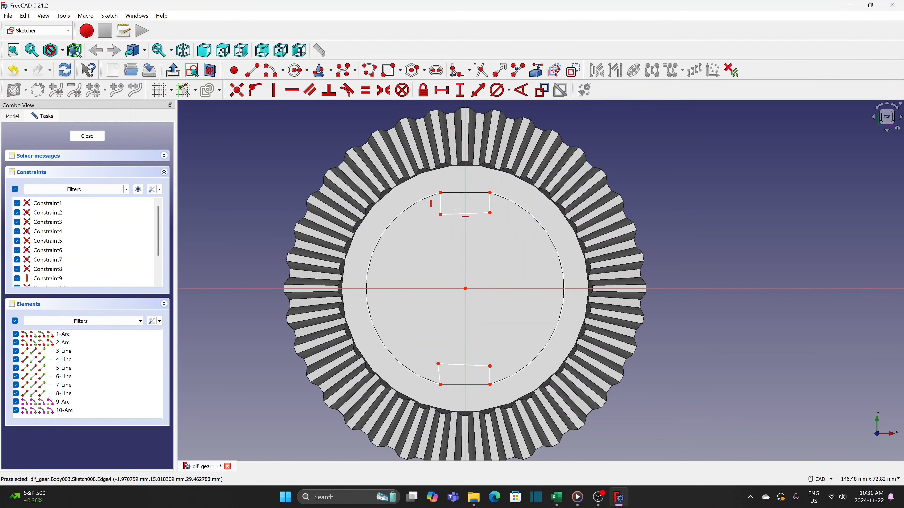
left_click(451, 365)
key("v")
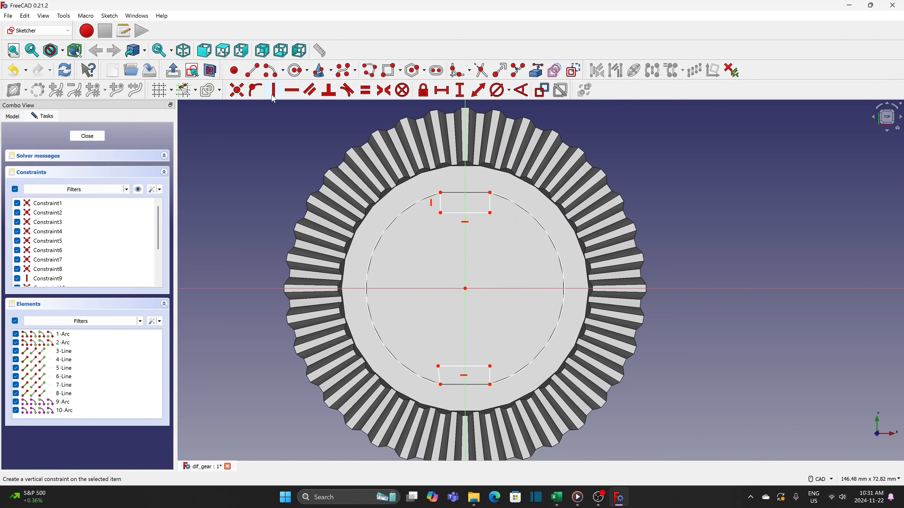
left_click(490, 201)
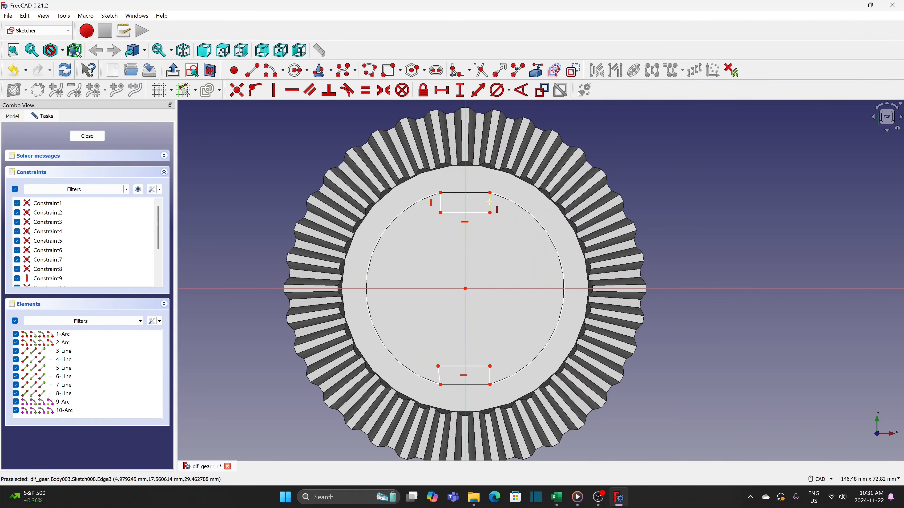
left_click(487, 378)
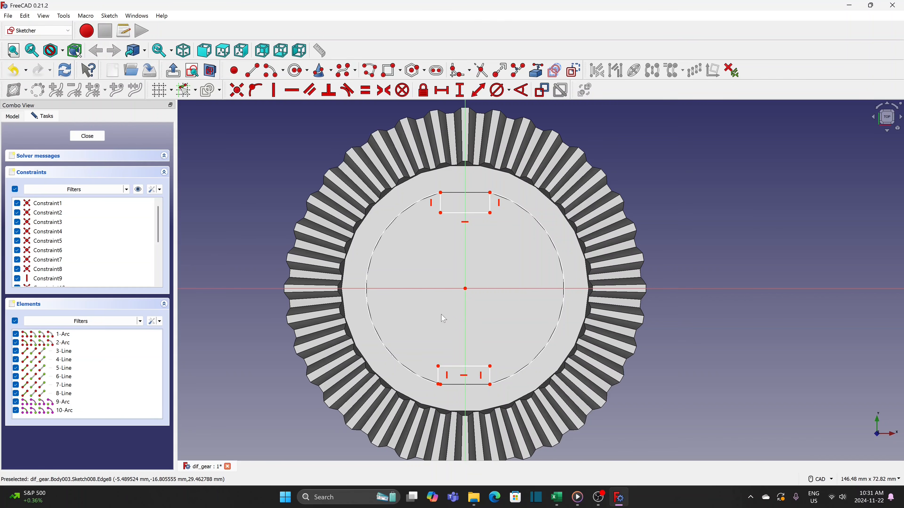
- Make the lower notch's two outer corners symmetric about the vertical axis
left_click(439, 386)
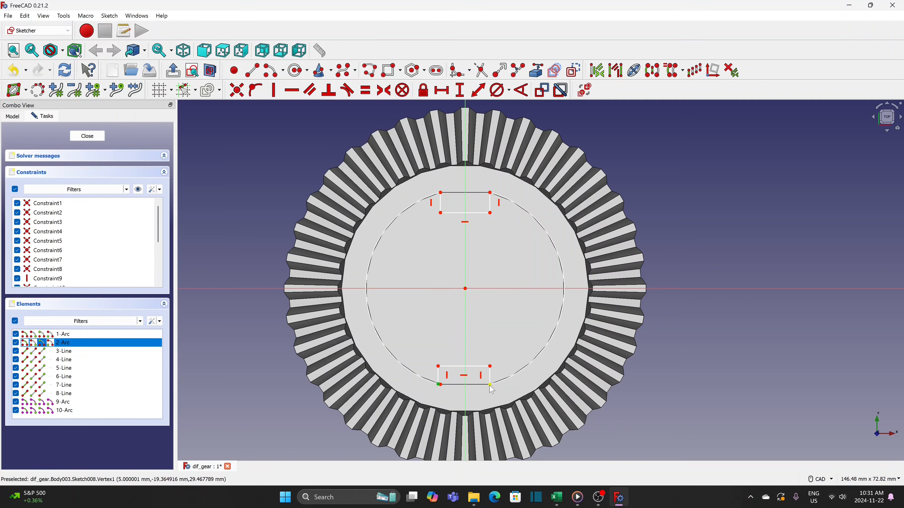
left_click_drag(492, 379, 497, 387)
left_click(493, 386)
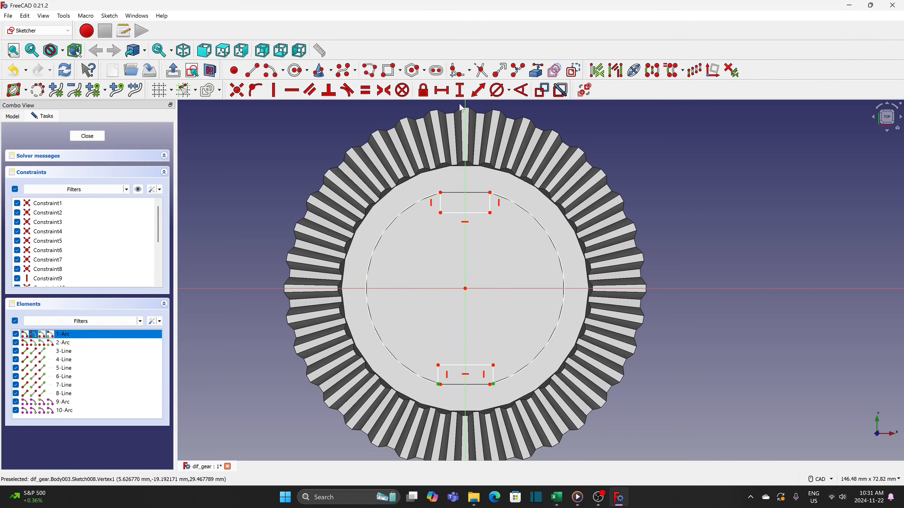
left_click(466, 185)
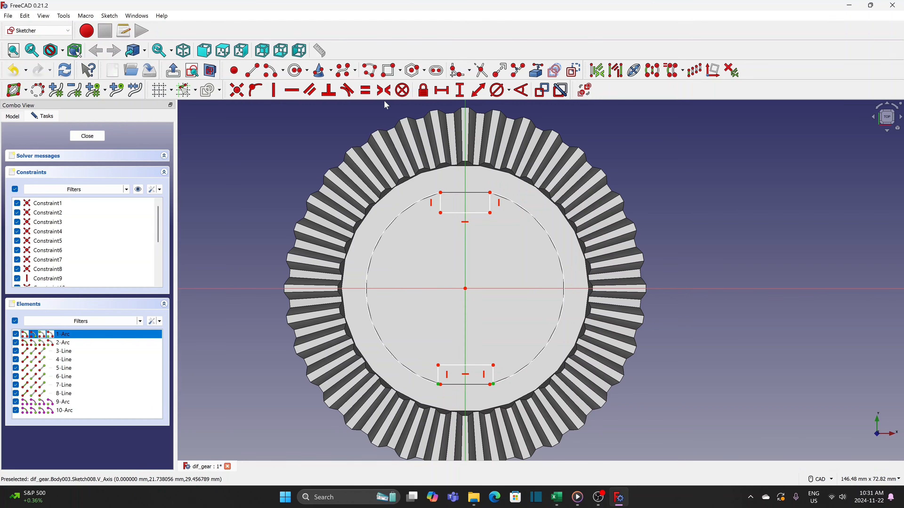
left_click(381, 89)
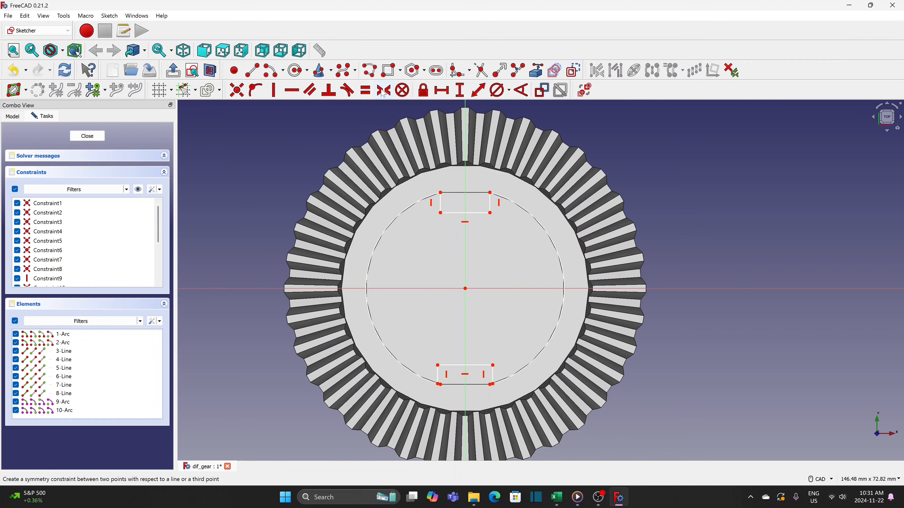
- Constrain the lower notch's inner line to a horizontal length of 10 mm
left_click(442, 90)
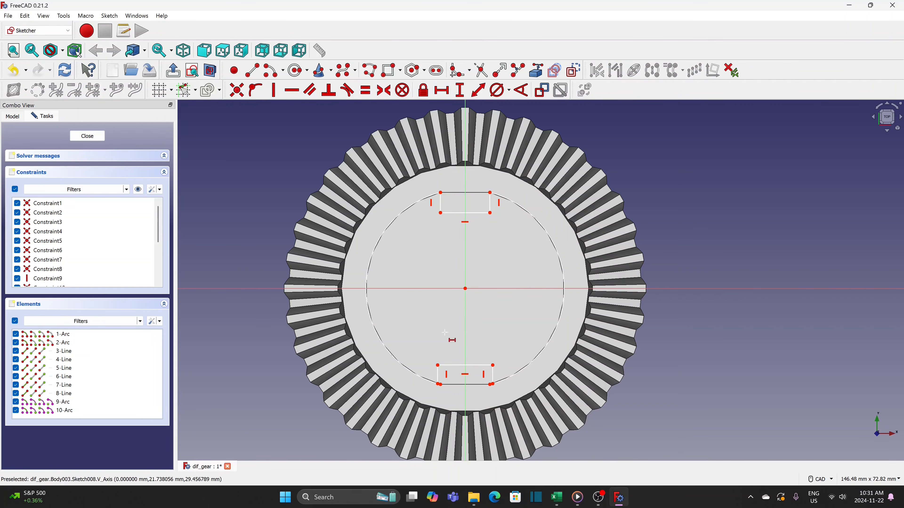
left_click(472, 367)
type("10")
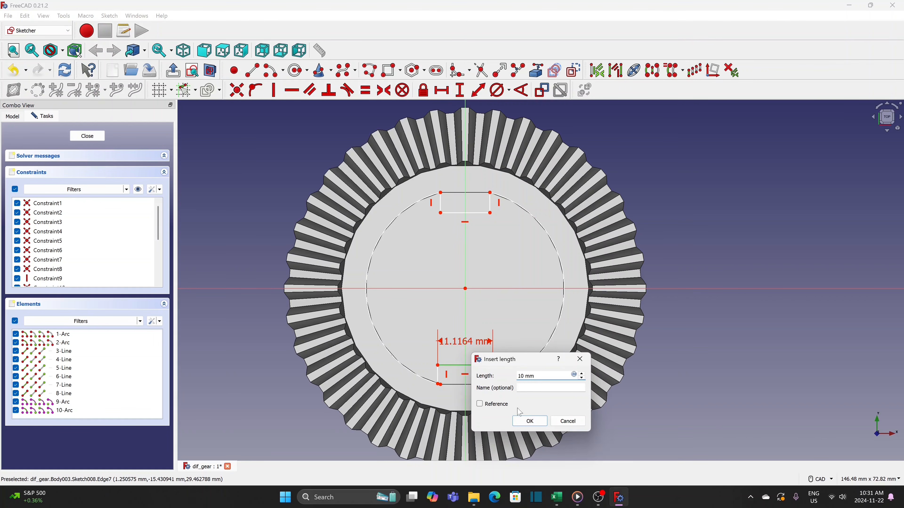
left_click(530, 421)
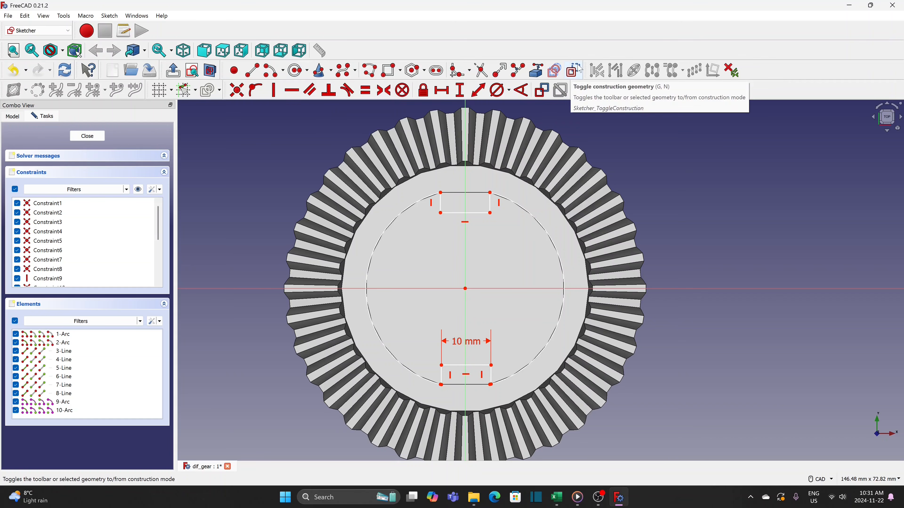
- Draw a construction circle centred on the origin and set its diameter to 36 mm
left_click(298, 70)
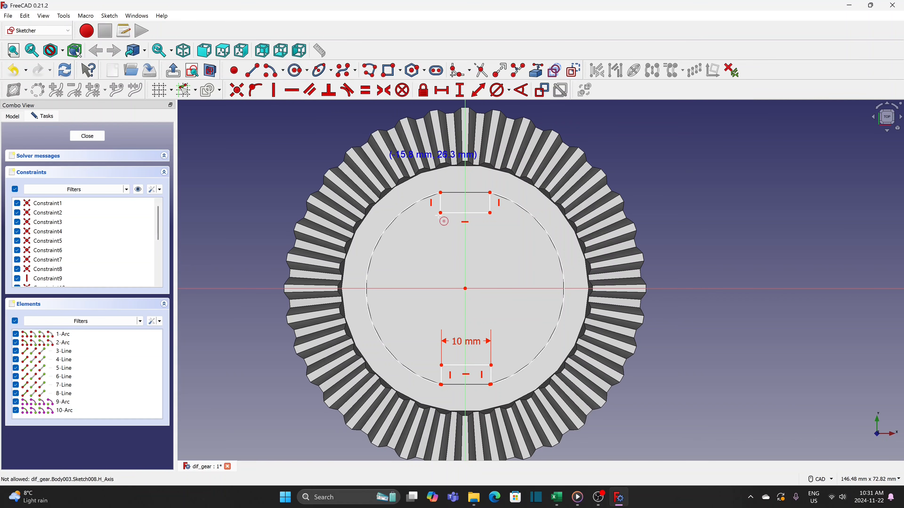
left_click(473, 280)
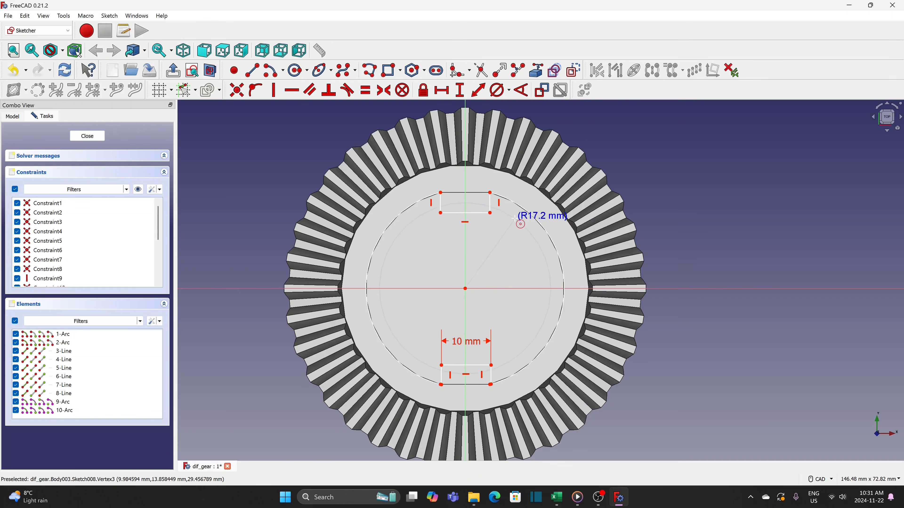
left_click(521, 224)
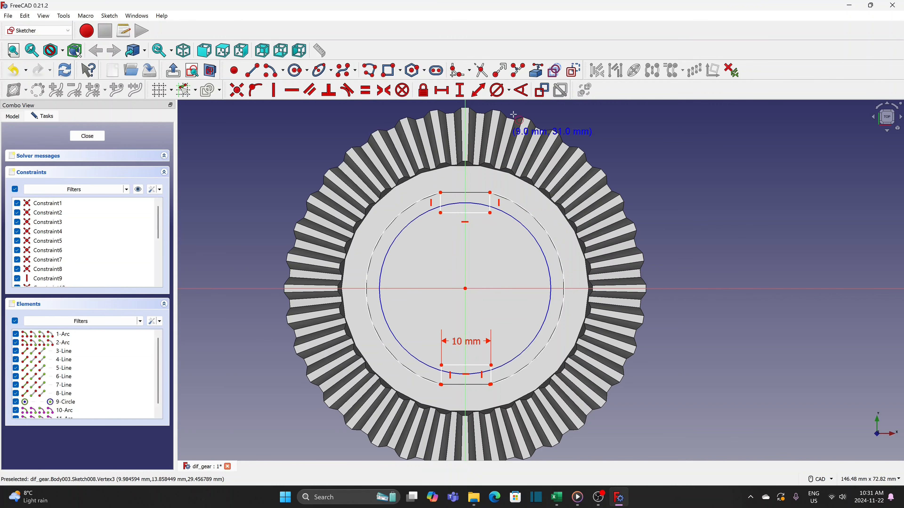
left_click(495, 95)
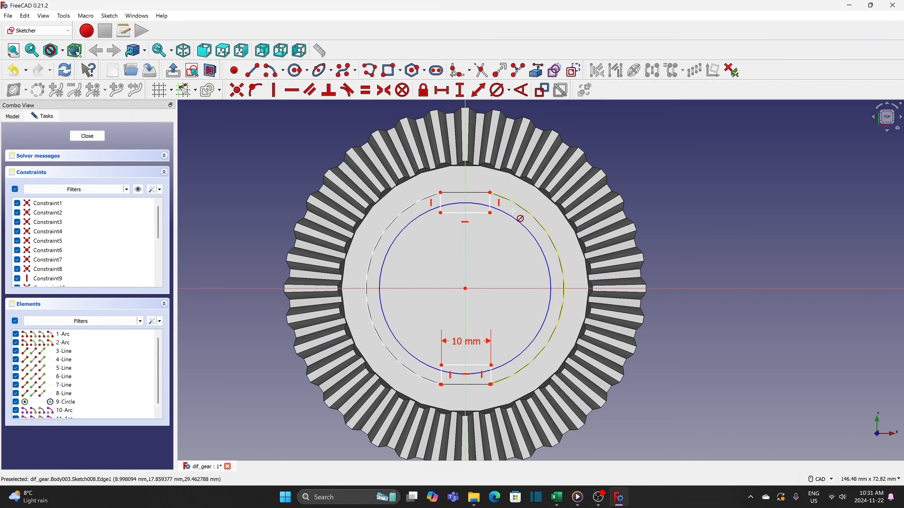
left_click(516, 223)
type("36")
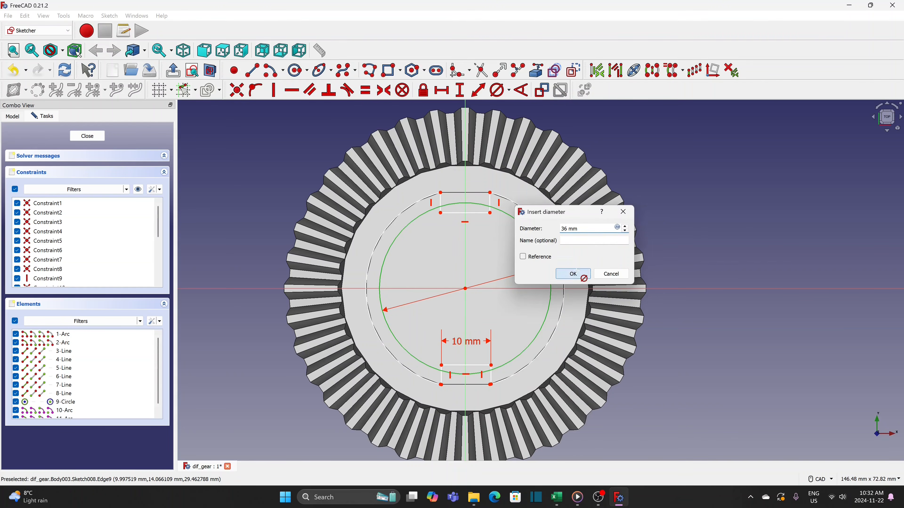
left_click(574, 274)
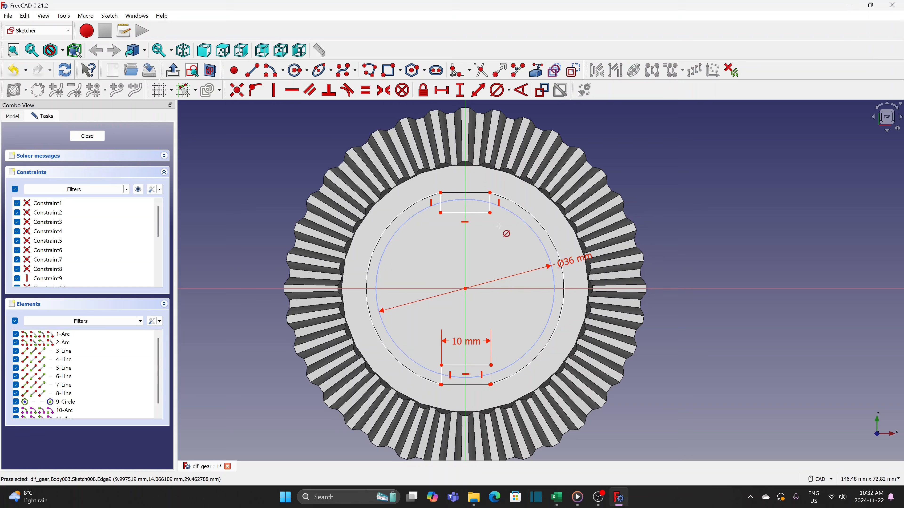
key("Escape")
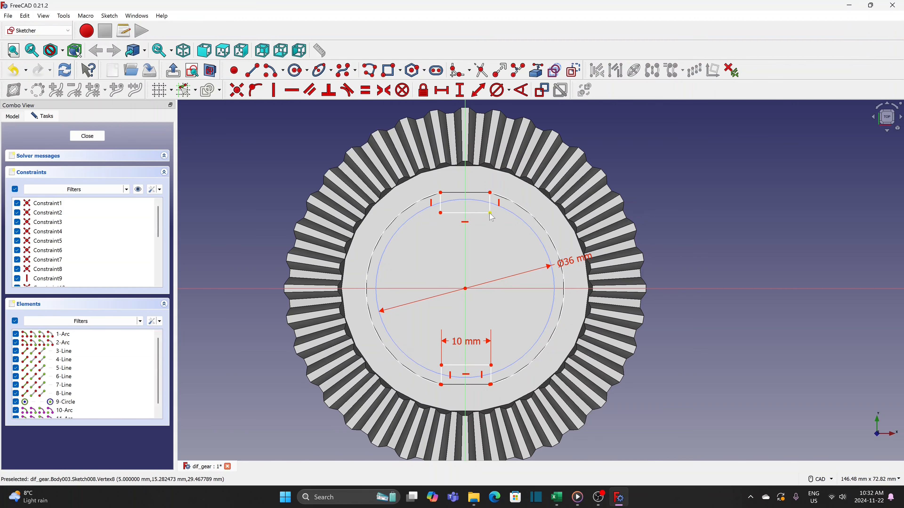
- Constrain the right inner corners of the upper and lower notches onto the 36 mm construction circle
left_click(490, 213)
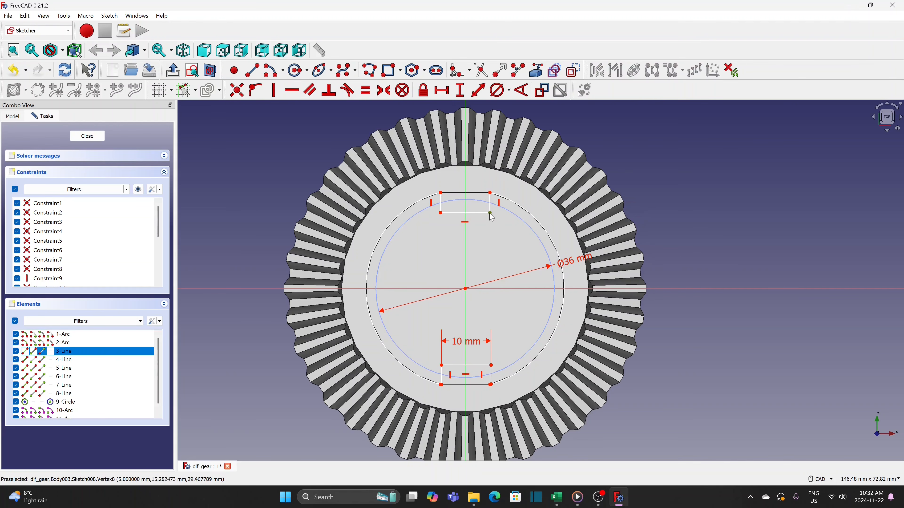
left_click(492, 366)
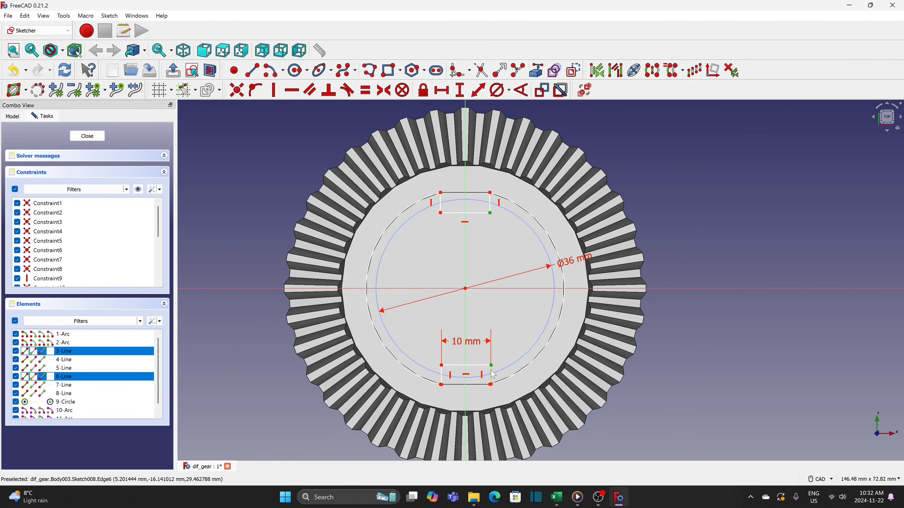
left_click(505, 373)
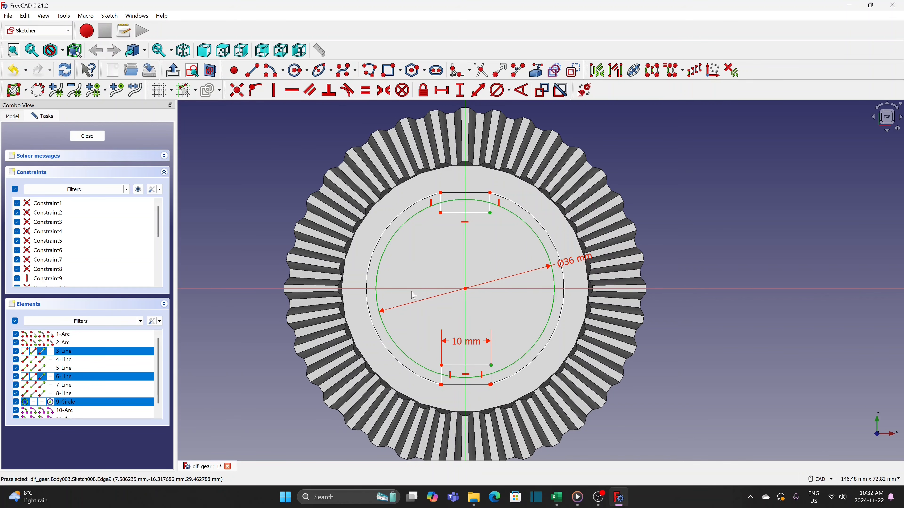
left_click(255, 90)
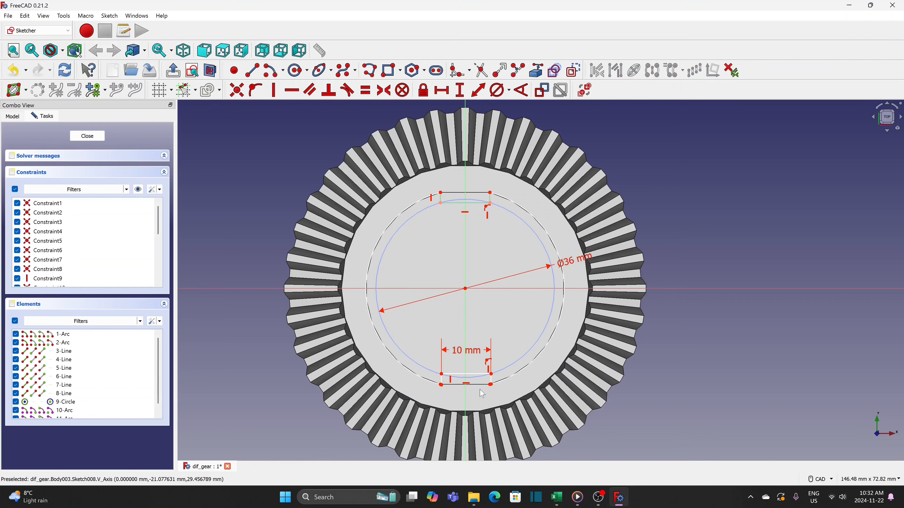
- Constrain the lower notch's left inner corner onto the 36 mm construction circle
left_click_drag(443, 378, 440, 374)
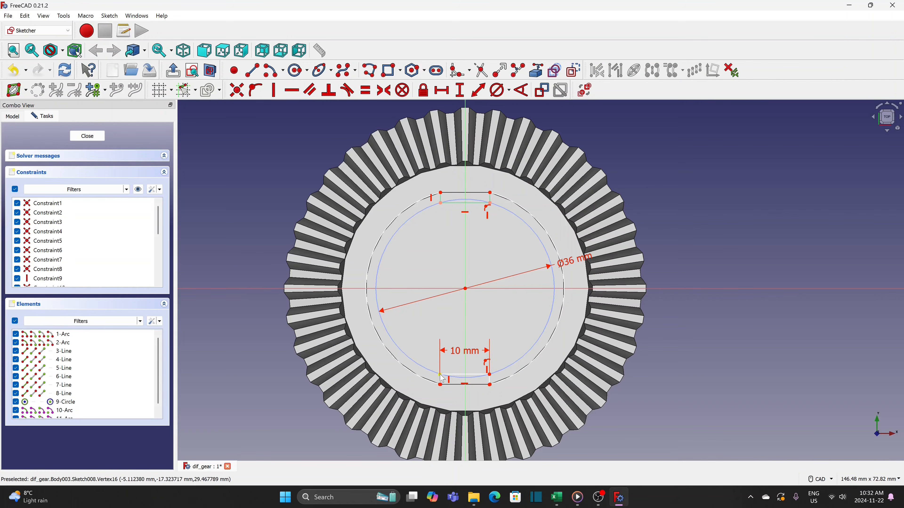
left_click(440, 374)
left_click(431, 375)
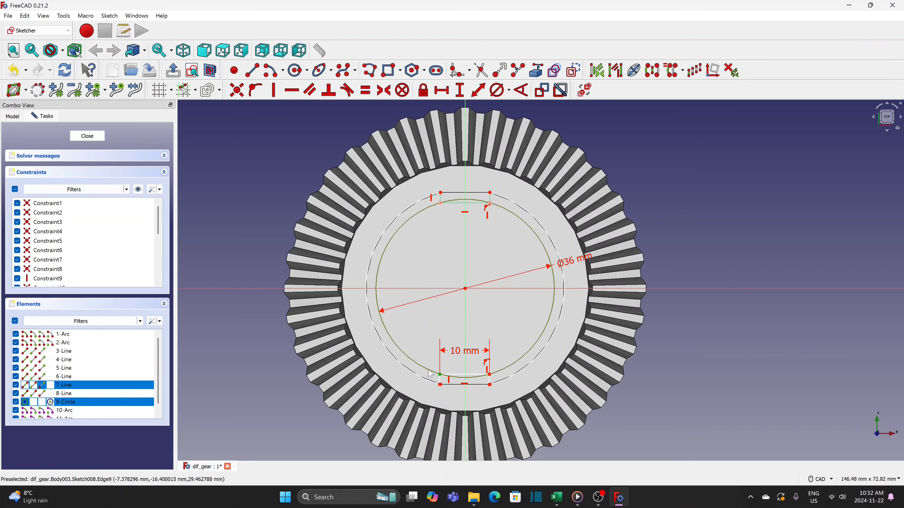
left_click(256, 91)
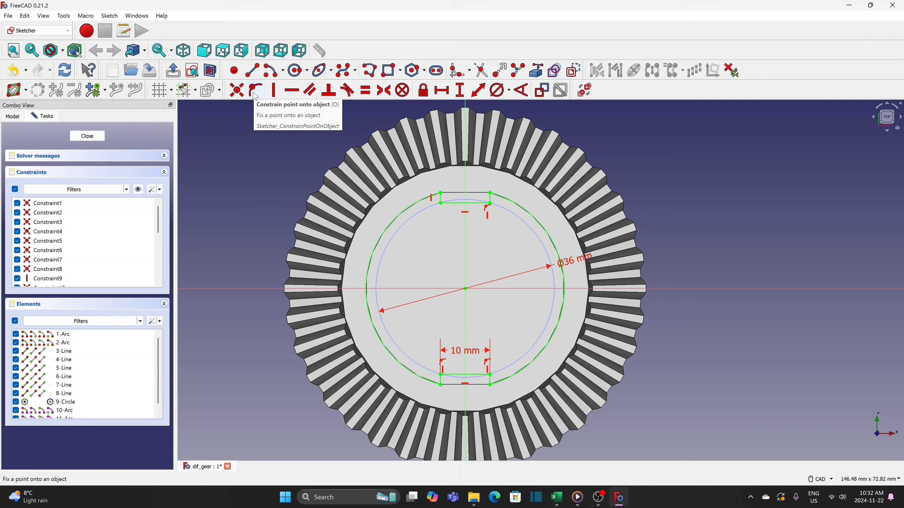
- Finish the notched profile sketch and set its attachment offset position to -5 mm in z
left_click(88, 136)
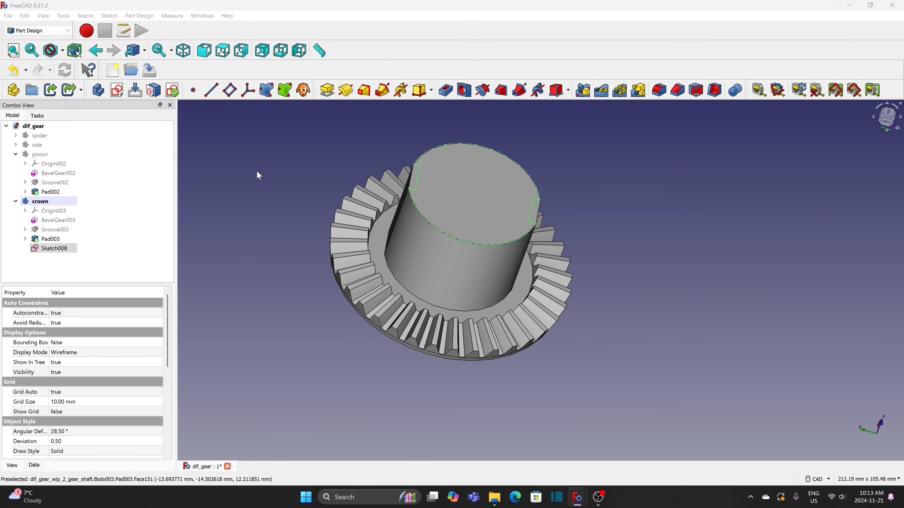
left_click(73, 249)
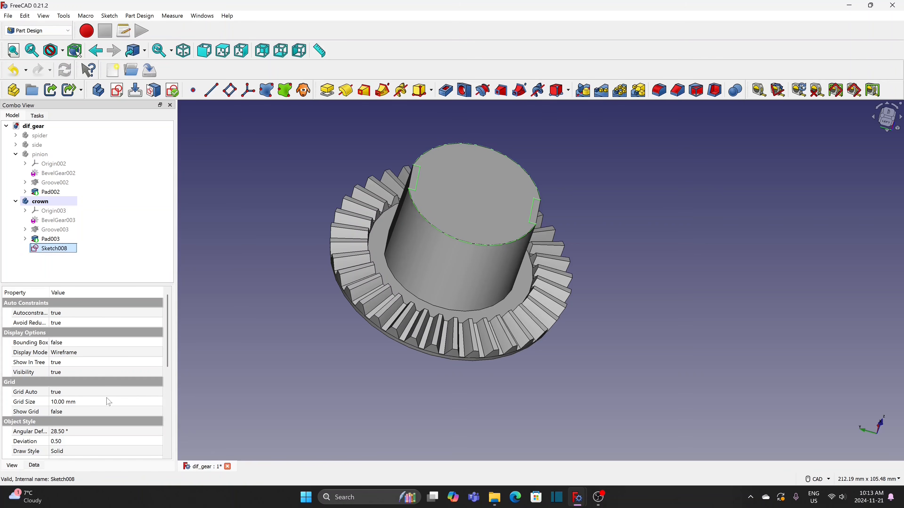
left_click(38, 466)
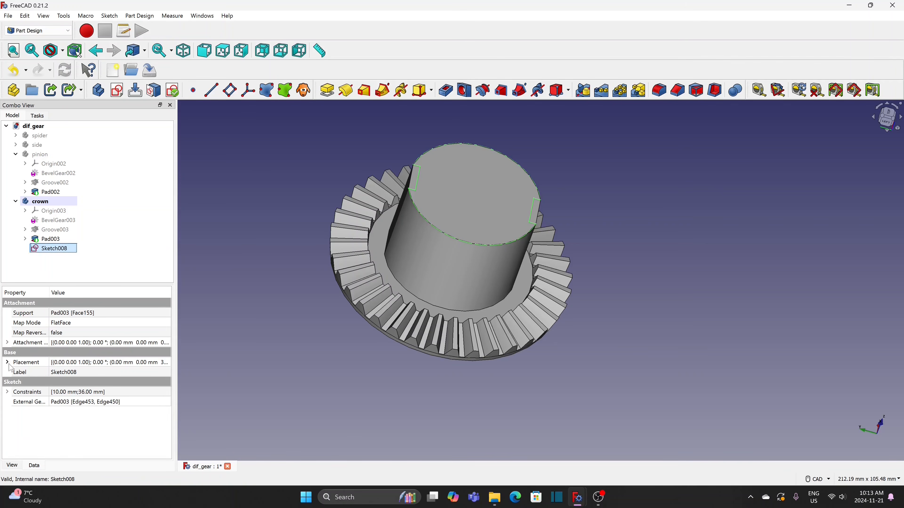
left_click(7, 343)
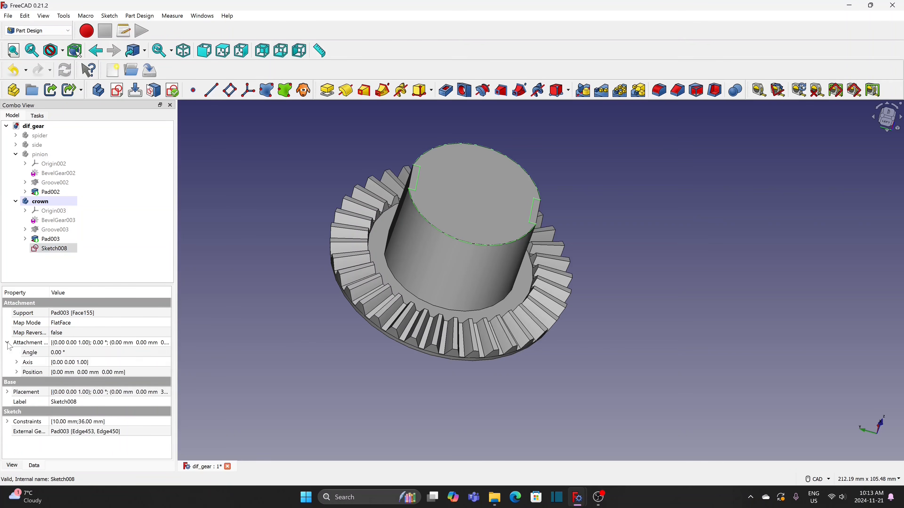
left_click(17, 373)
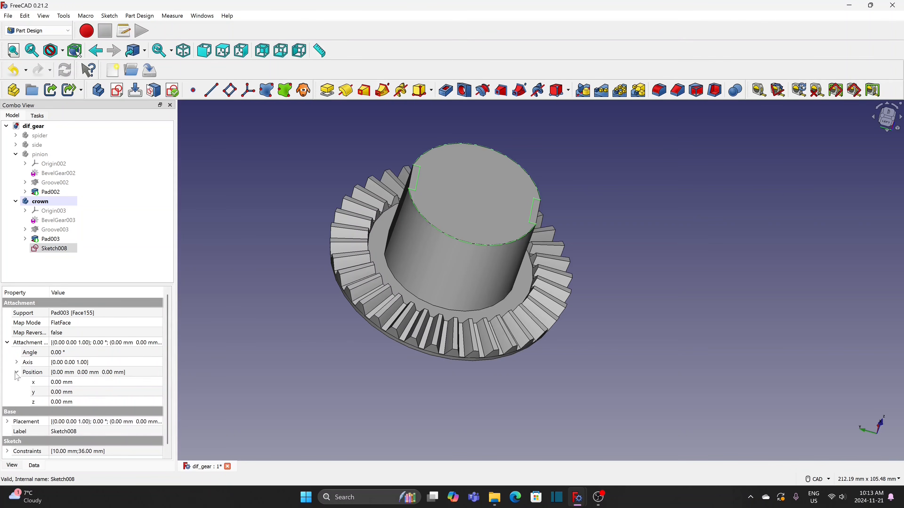
left_click(114, 402)
left_click(160, 404)
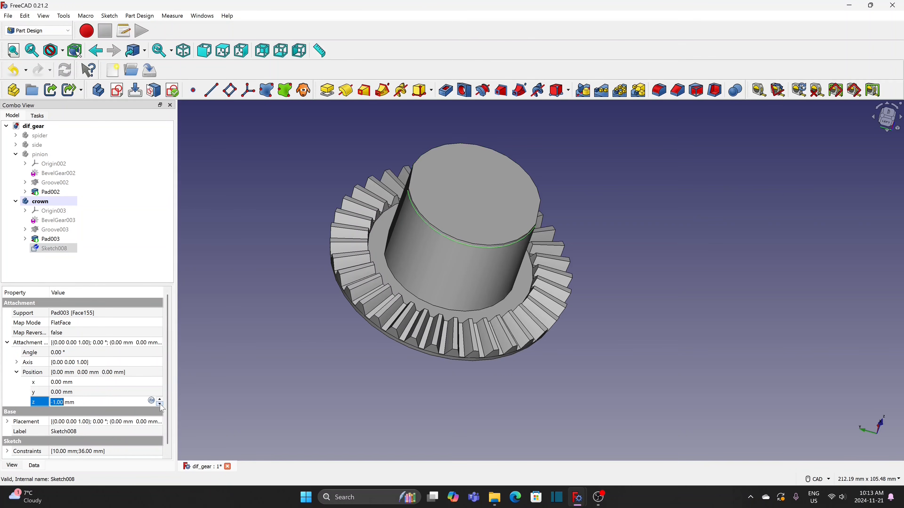
left_click(160, 405)
left_click(160, 404)
left_click(161, 405)
left_click(160, 404)
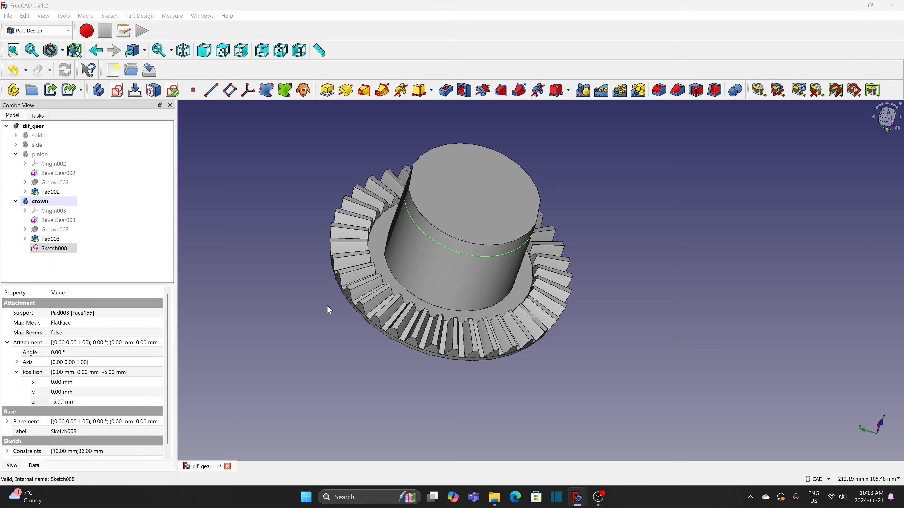
- Pocket the offset notched profile sketch into the crown gear's pad with a length of 24 mm
left_click(68, 249)
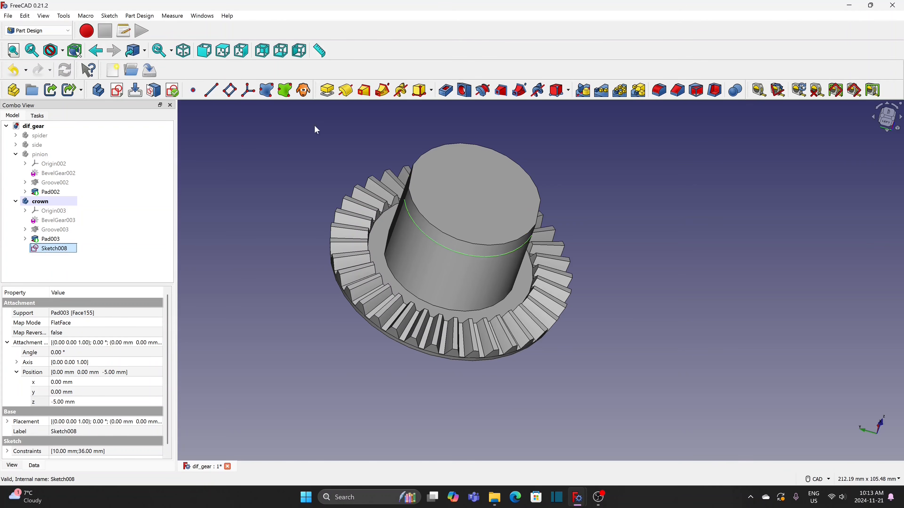
left_click(446, 90)
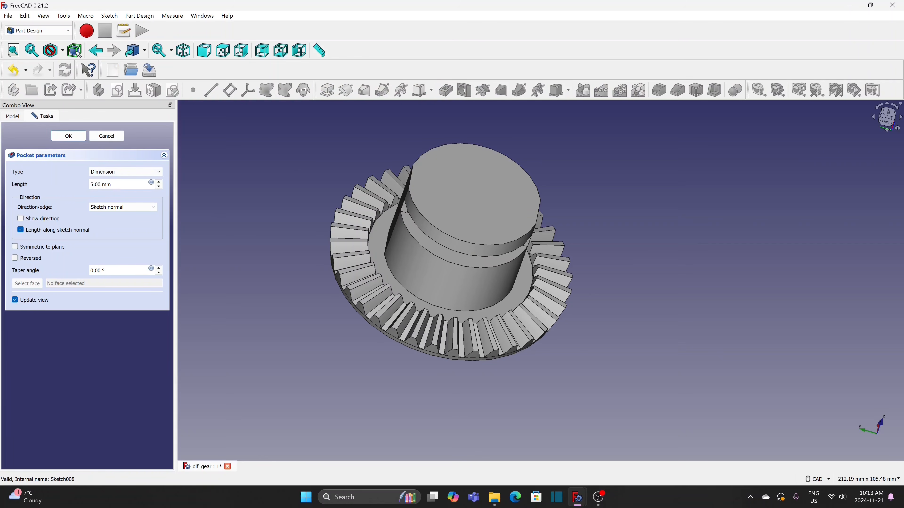
left_click_drag(112, 184, 86, 186)
type("24")
left_click(78, 138)
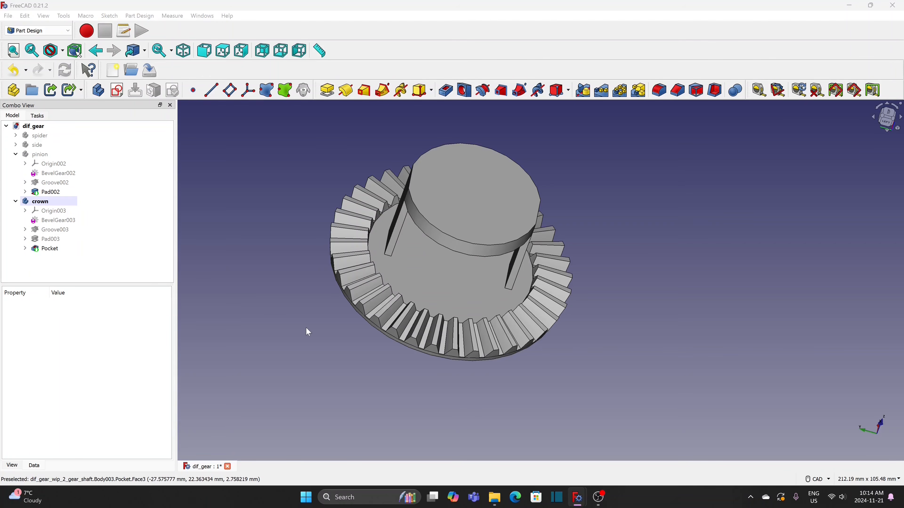
- Start a sketch on the carrier end disc's inner face, section the view, and draw a circle centred on the origin
middle_click_drag(306, 327, 524, 238)
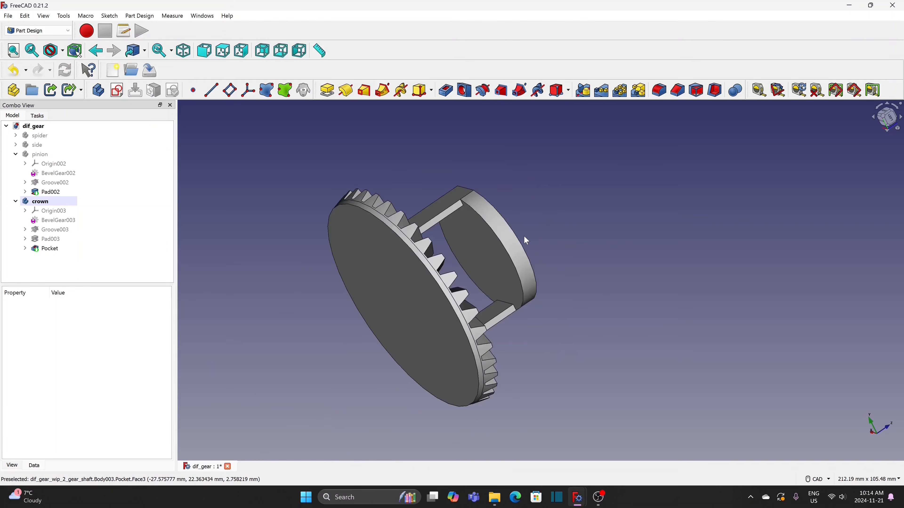
left_click(497, 262)
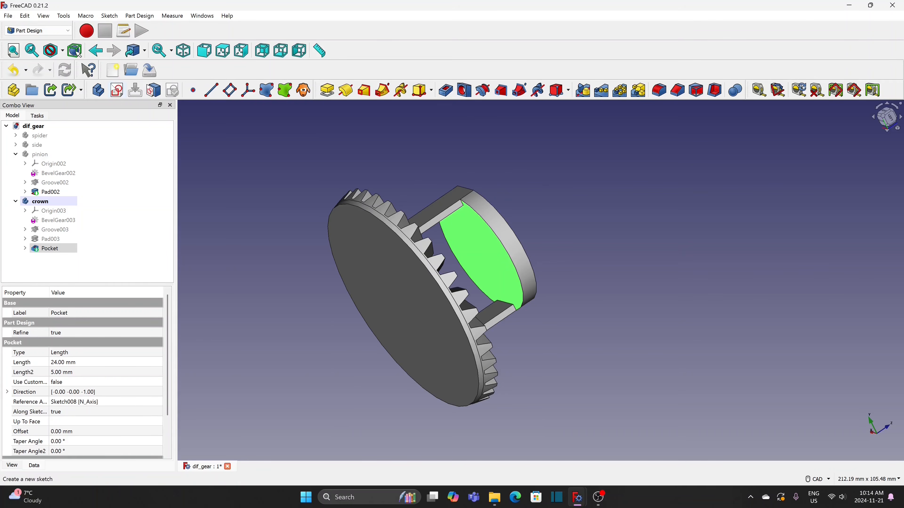
left_click(118, 91)
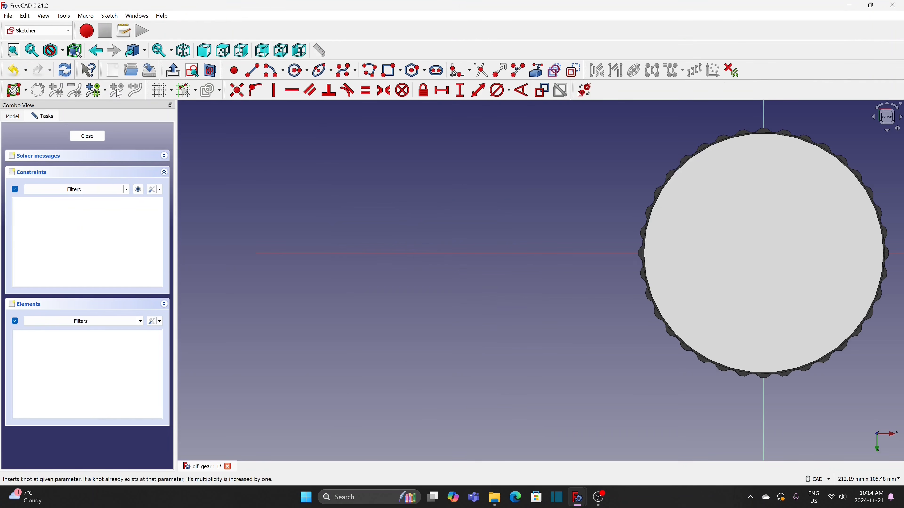
left_click(14, 52)
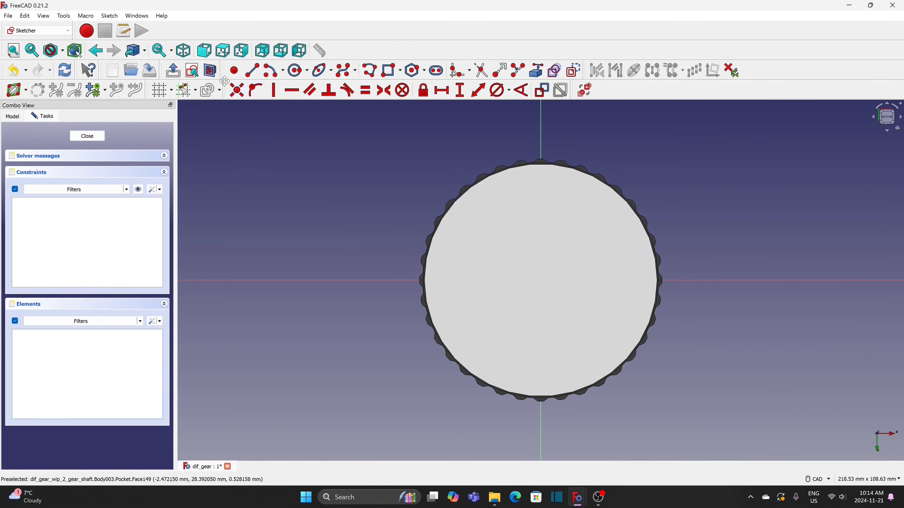
left_click(211, 71)
scroll(633, 258, "up", 4)
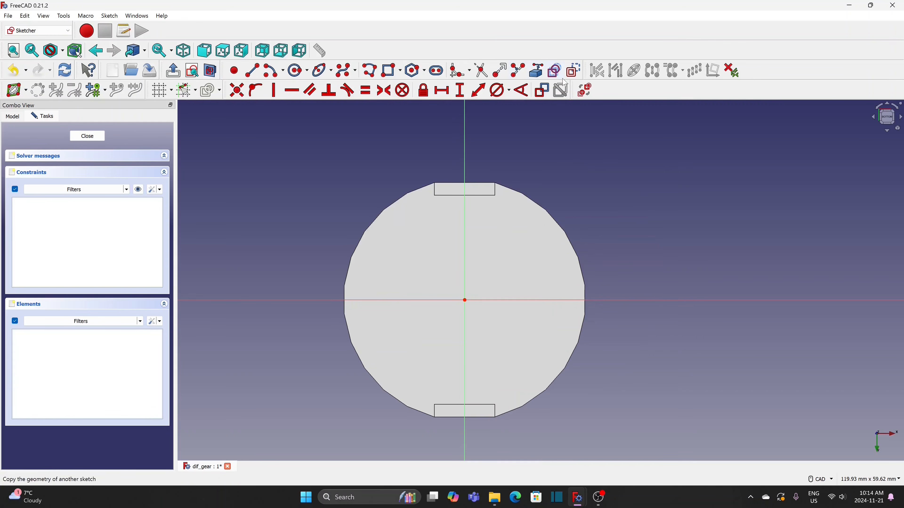
left_click(298, 70)
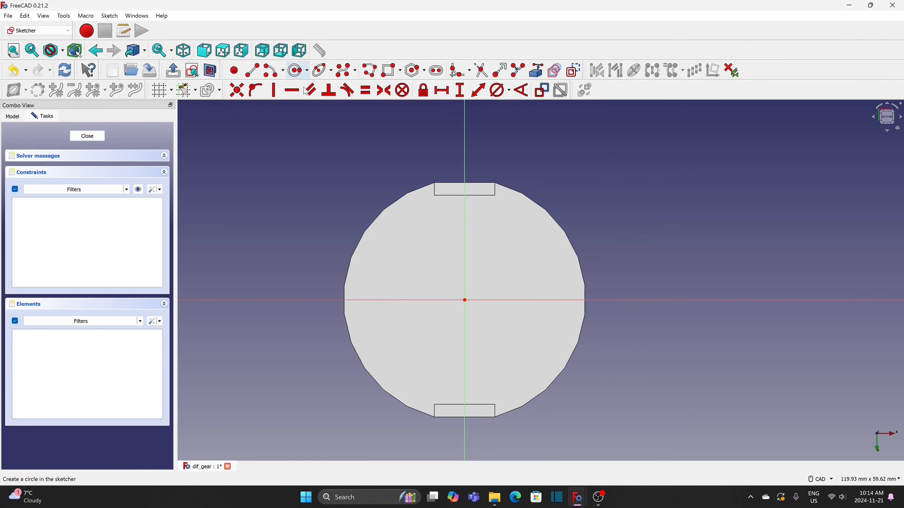
left_click(465, 300)
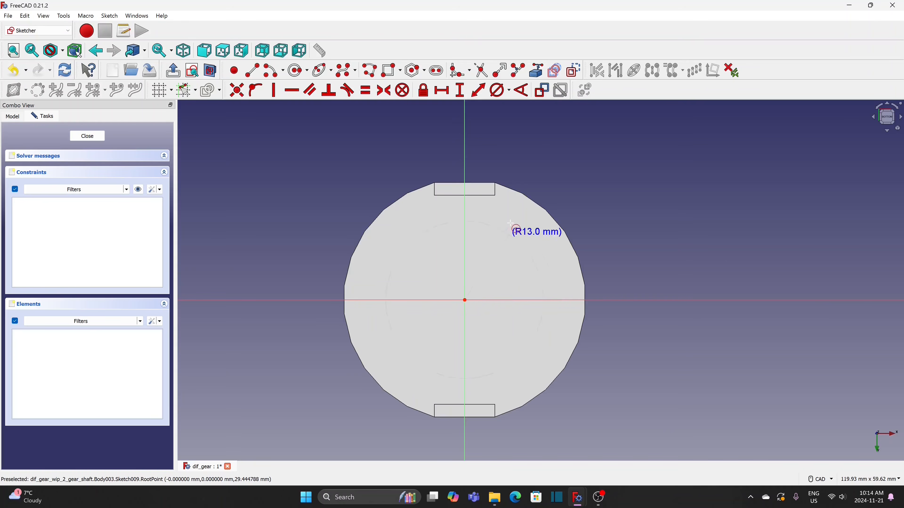
left_click(515, 210)
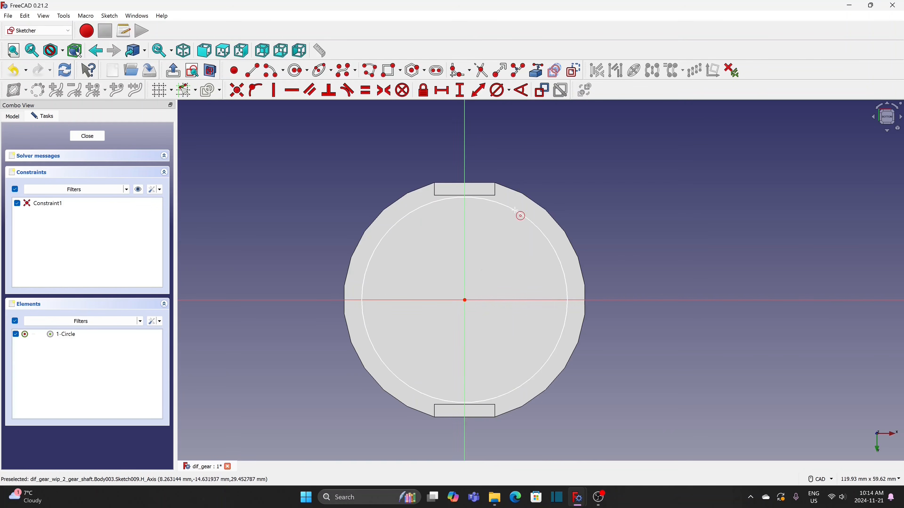
- Reference the upper strut's inner edge as external geometry, constrain its right endpoint onto the circle, and finish the sketch
left_click(536, 70)
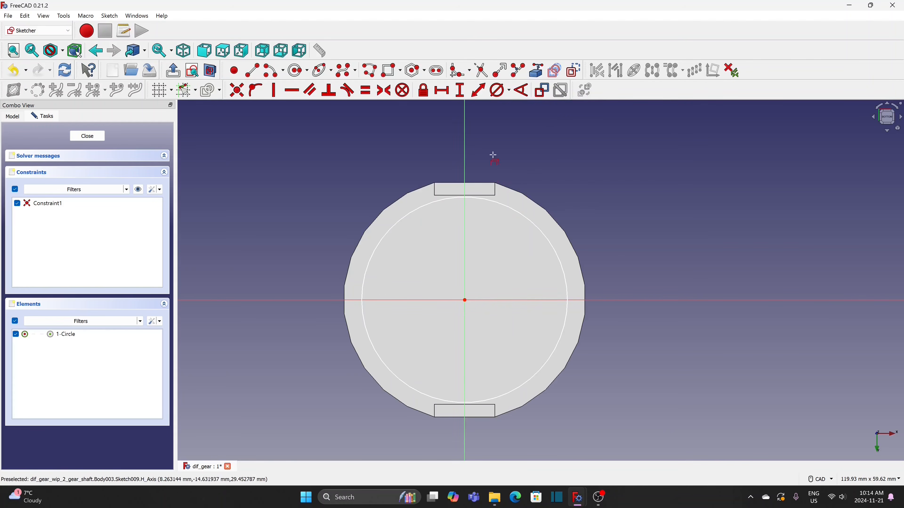
left_click(488, 195)
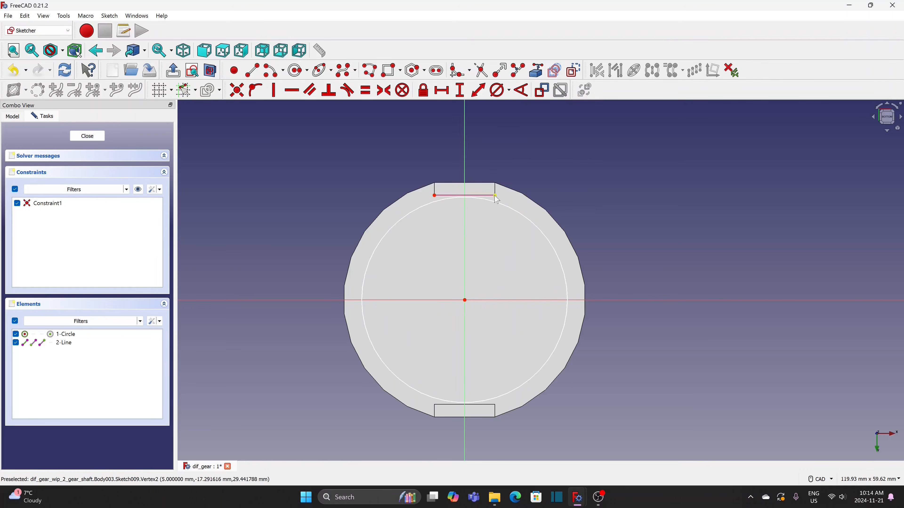
left_click(496, 195)
left_click(501, 208)
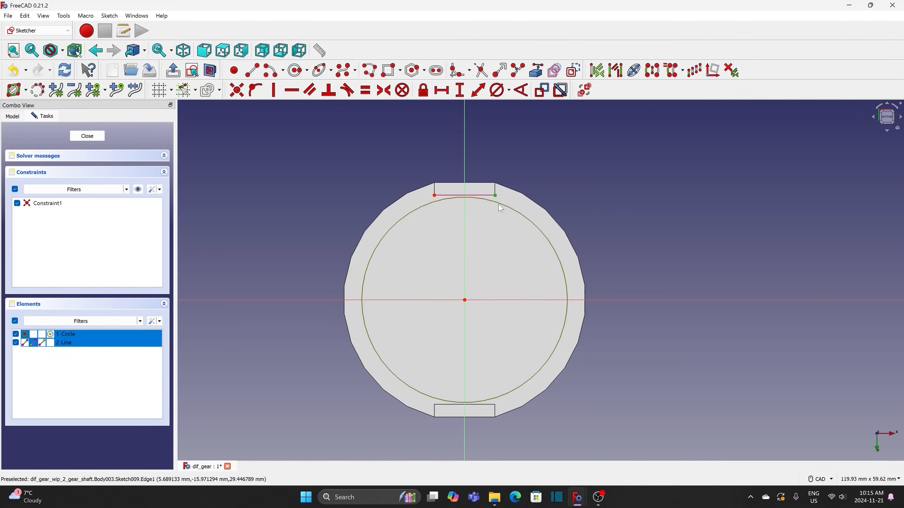
left_click(256, 91)
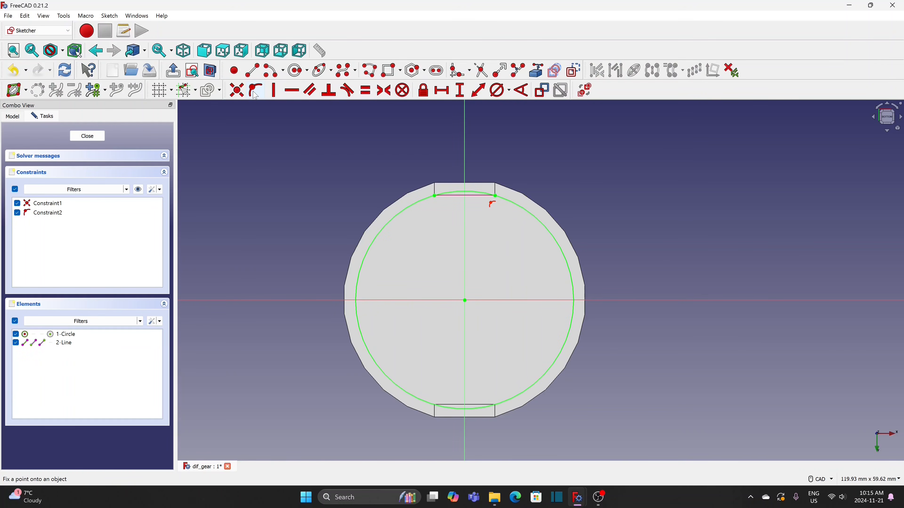
left_click(86, 136)
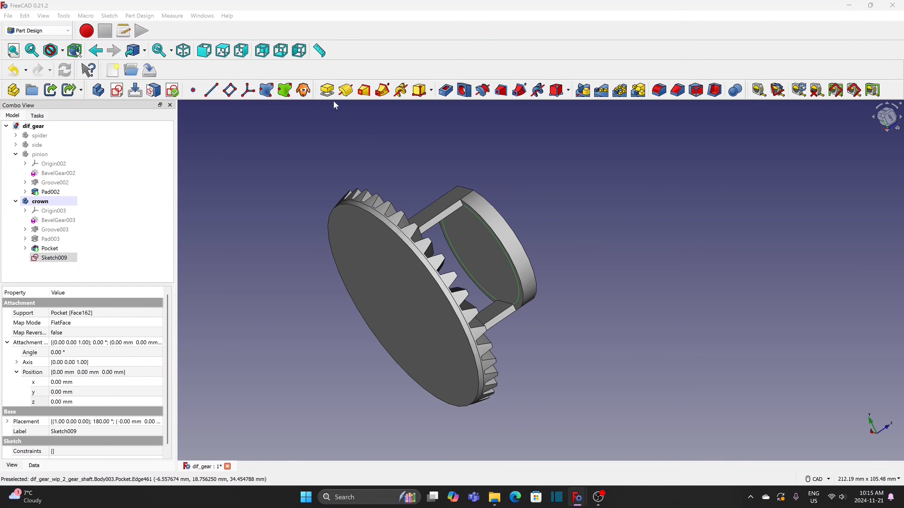
- Pocket the circle sketch 3 mm deep into the inner face of the carrier's end disc
left_click(446, 91)
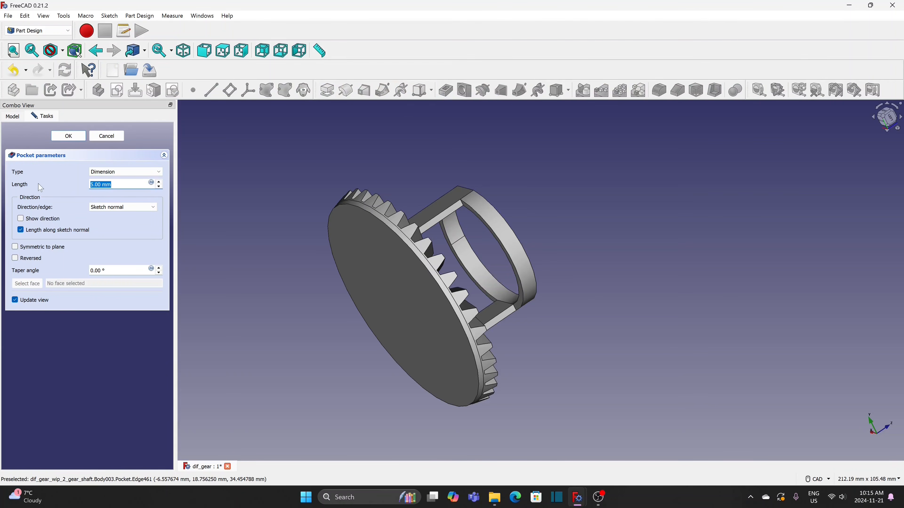
type("3")
left_click(70, 139)
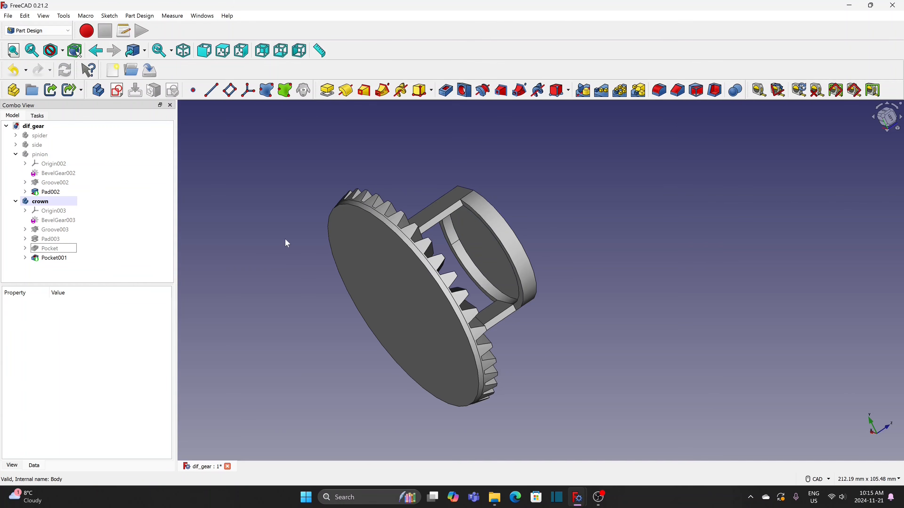
- Start a sketch on the outer face of the carrier's end disc and draw a circle of about 8.7 mm radius centred on the origin
middle_click_drag(285, 210, 576, 285)
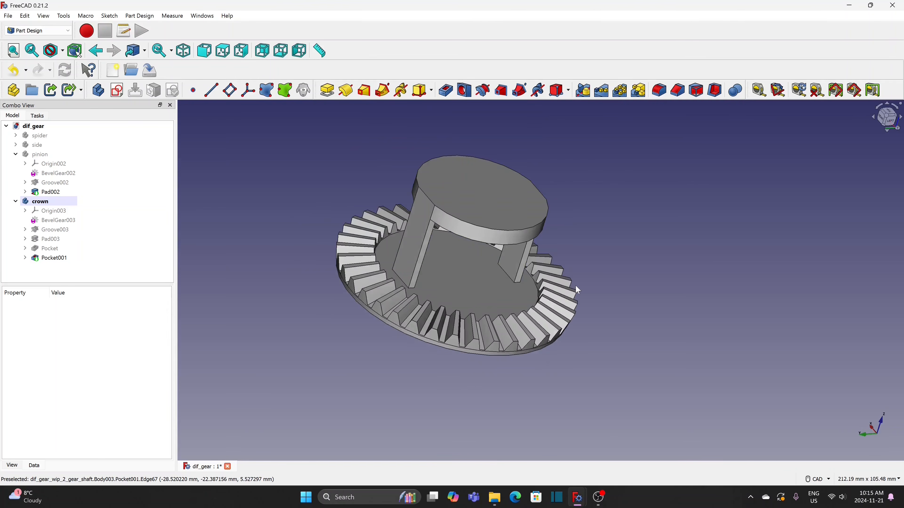
left_click(483, 199)
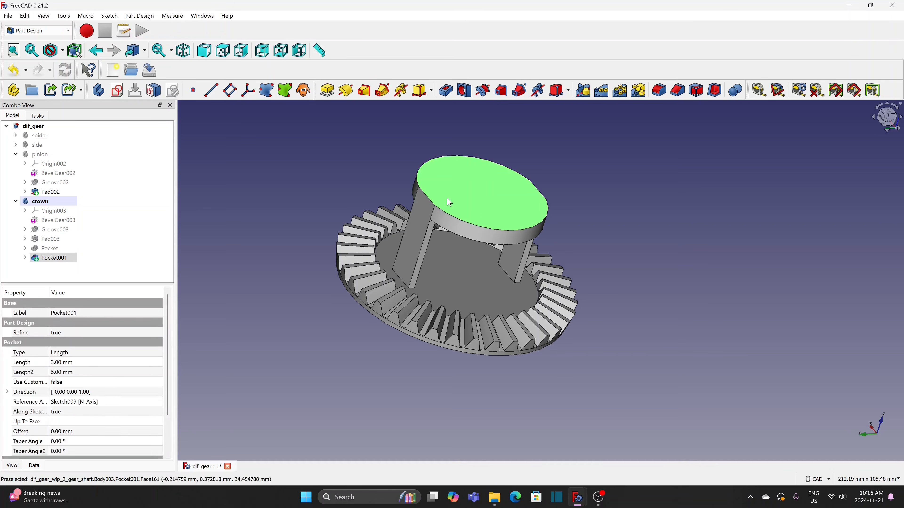
left_click(117, 91)
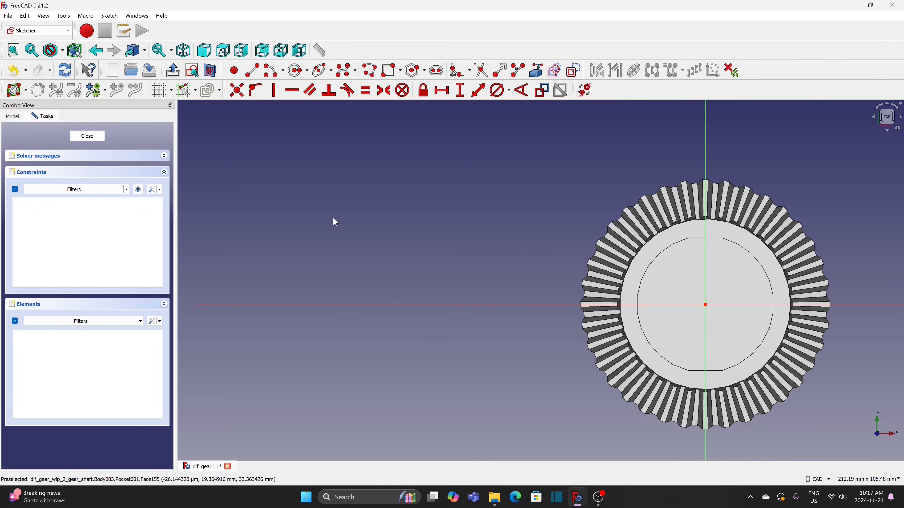
left_click(14, 50)
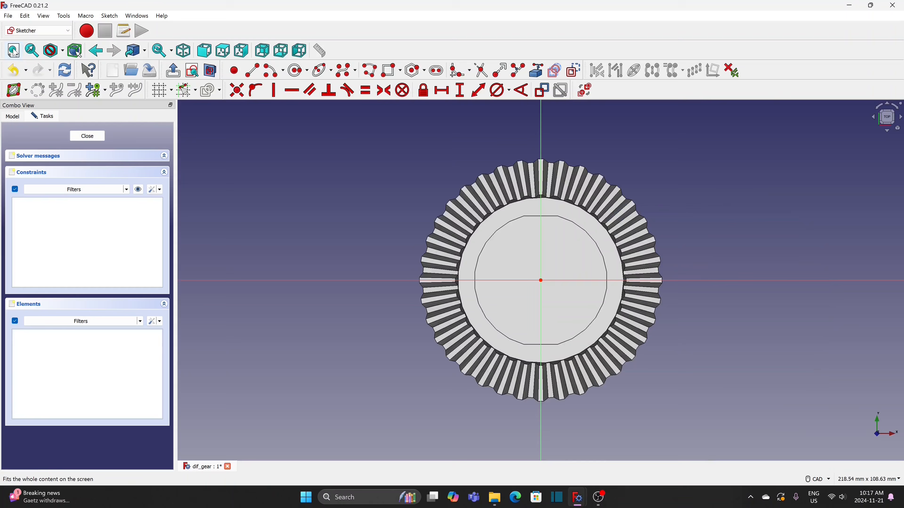
left_click(297, 71)
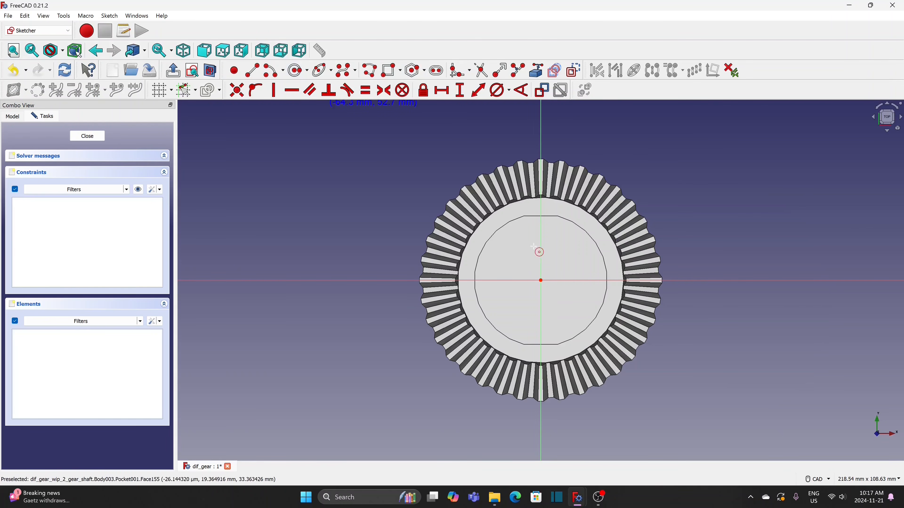
left_click(541, 281)
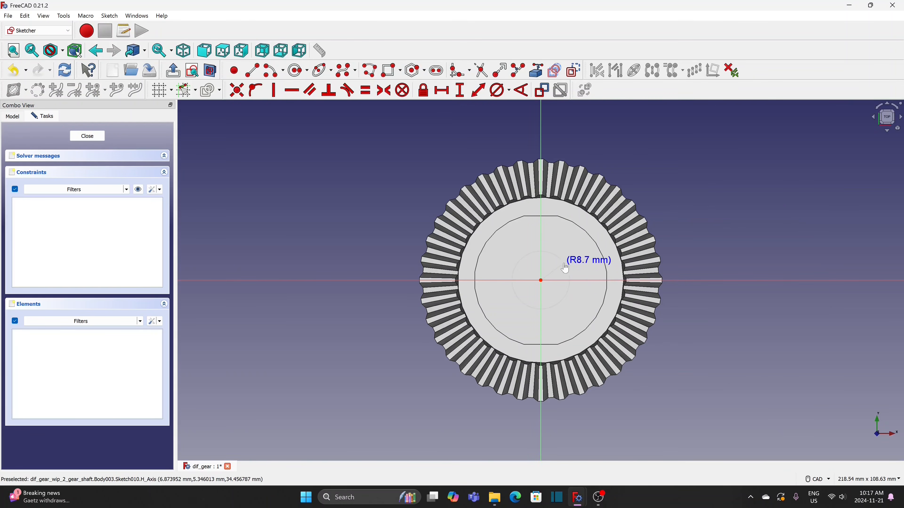
left_click(566, 269)
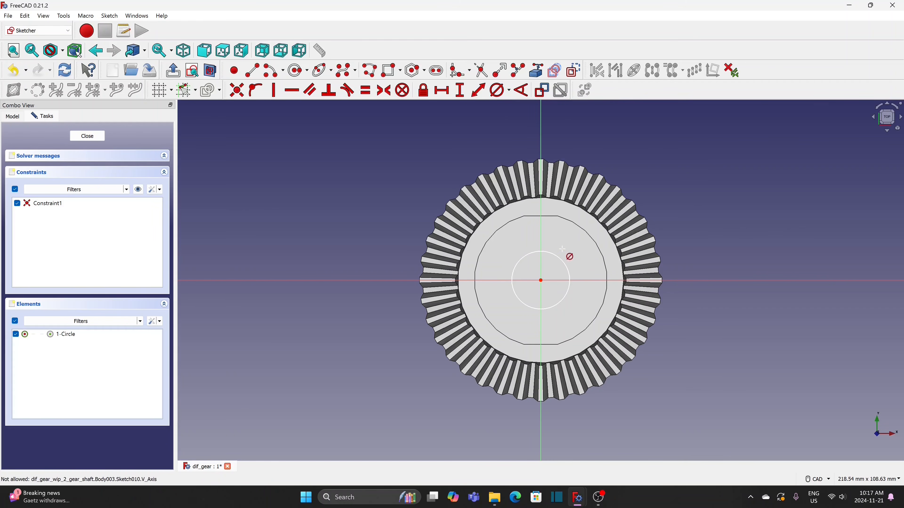
- Constrain the circle's diameter to 10 mm and finish the sketch
left_click(565, 264)
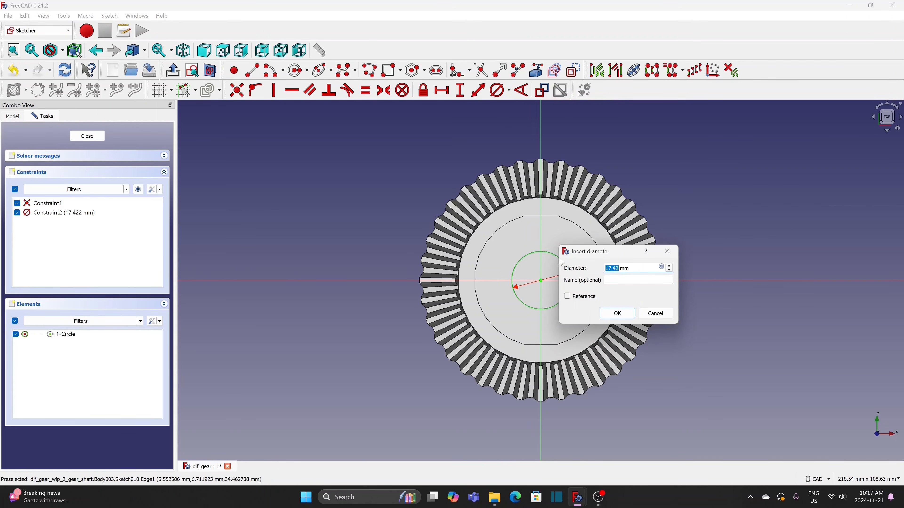
type("1")
left_click(613, 313)
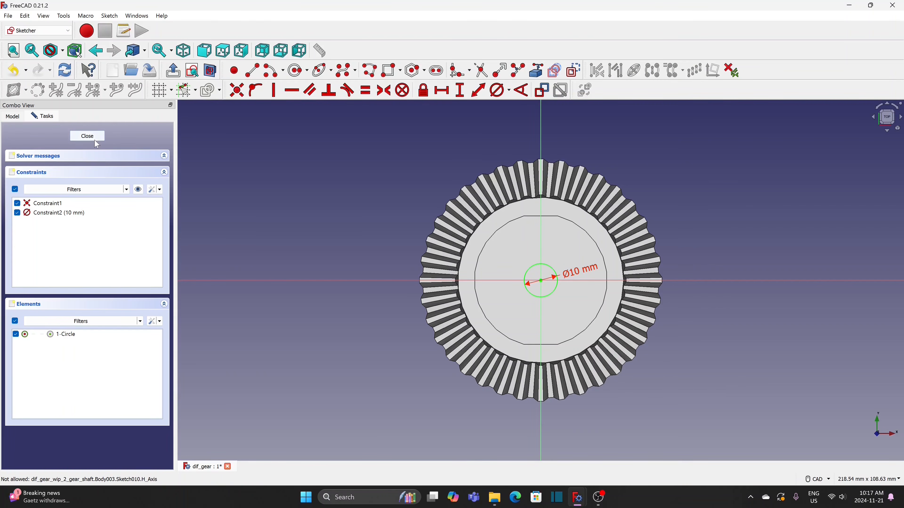
left_click(87, 136)
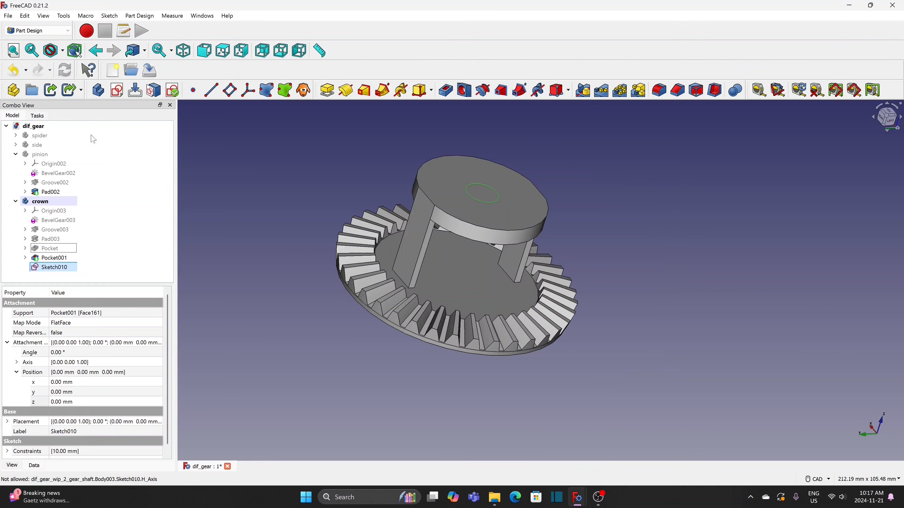
- Pocket the 10 mm circle sketch through all, cutting a central hole through the end disc and the crown gear
left_click(445, 90)
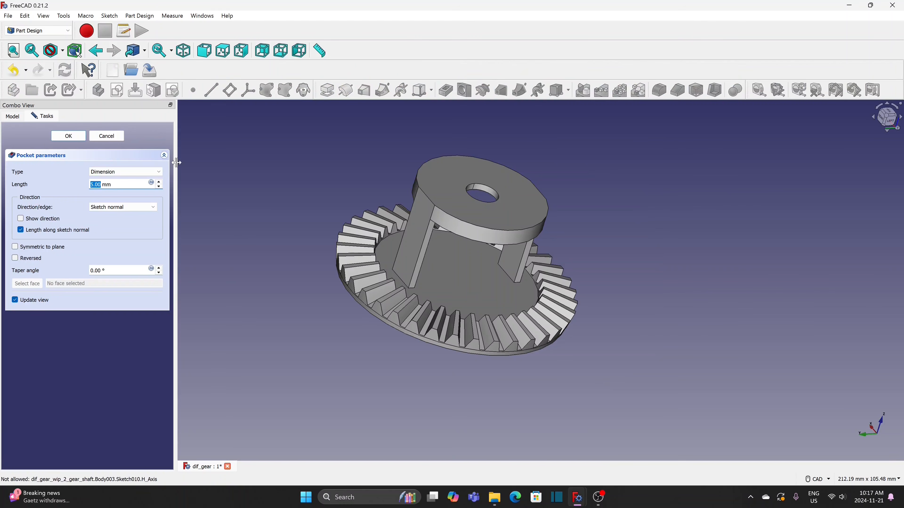
left_click(160, 173)
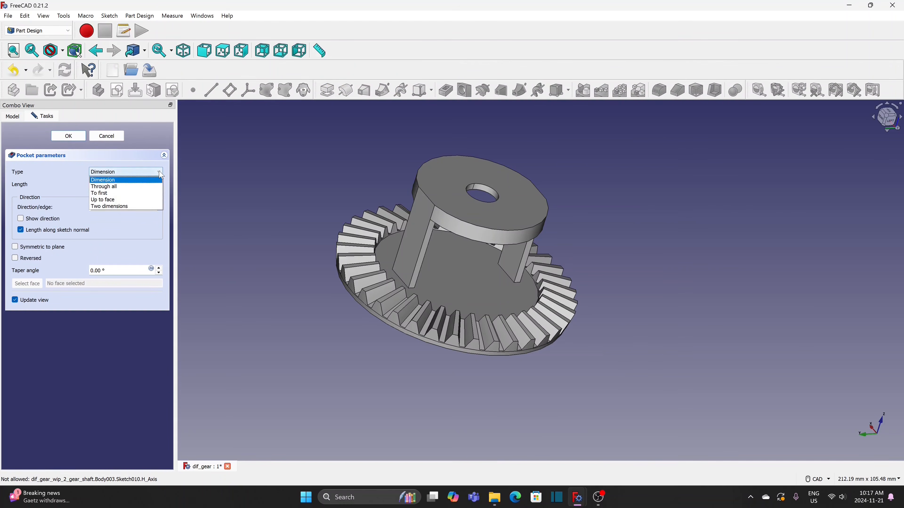
left_click(116, 188)
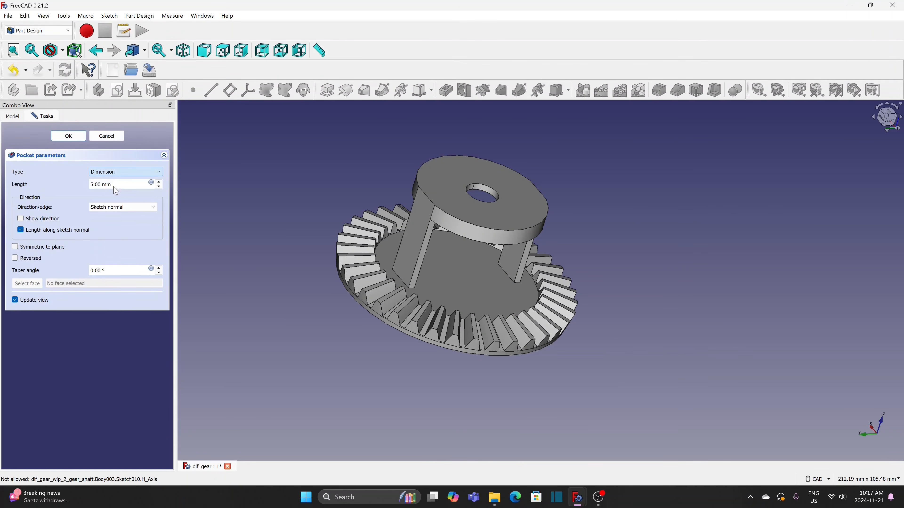
left_click(69, 136)
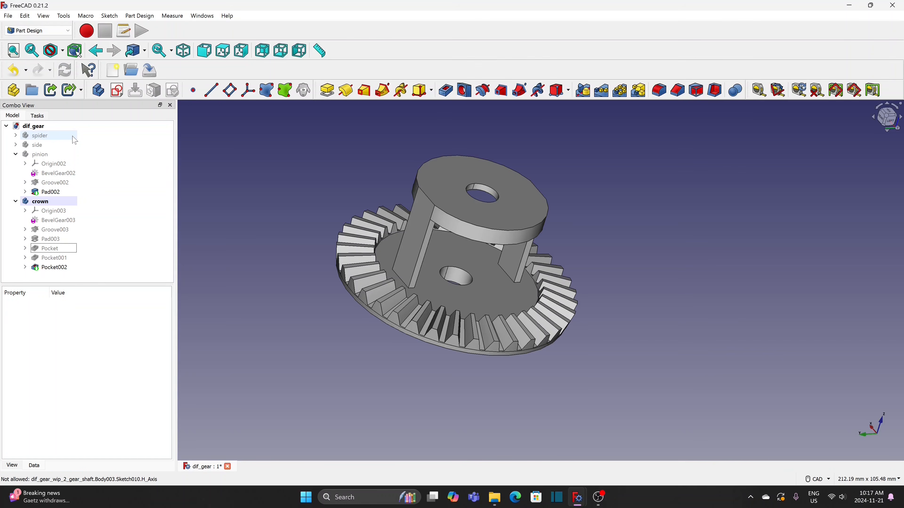
- Sketch on a strut's outer face, reference its upper edge as external geometry, and draw a circle about 8.9 mm in diameter on the vertical axis
left_click(419, 235)
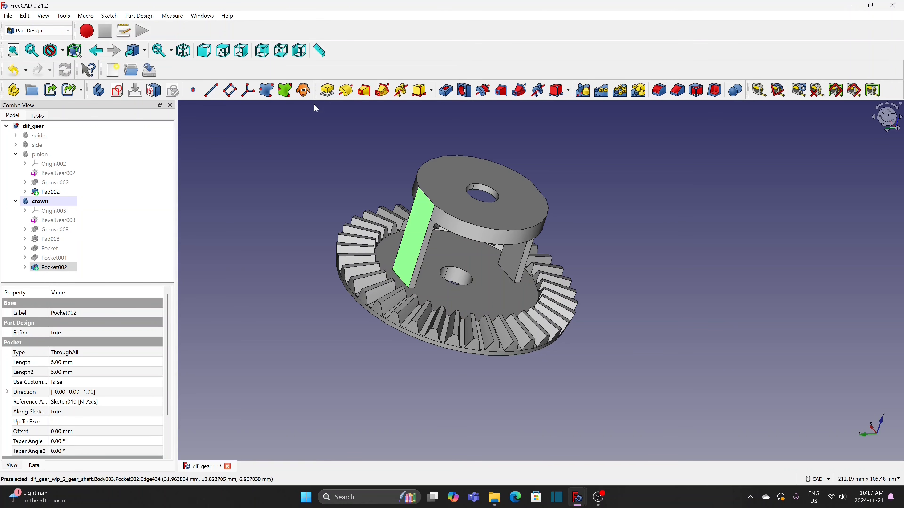
left_click(116, 90)
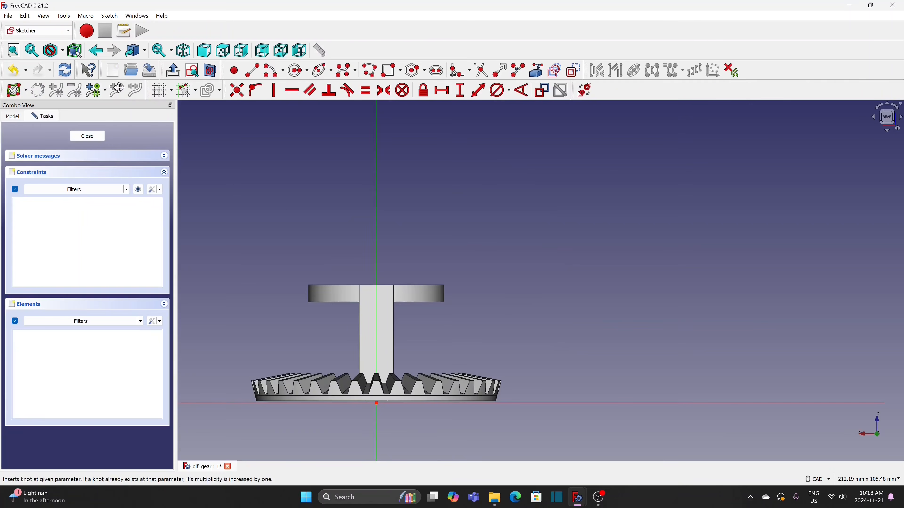
middle_click_drag(443, 324, 577, 269)
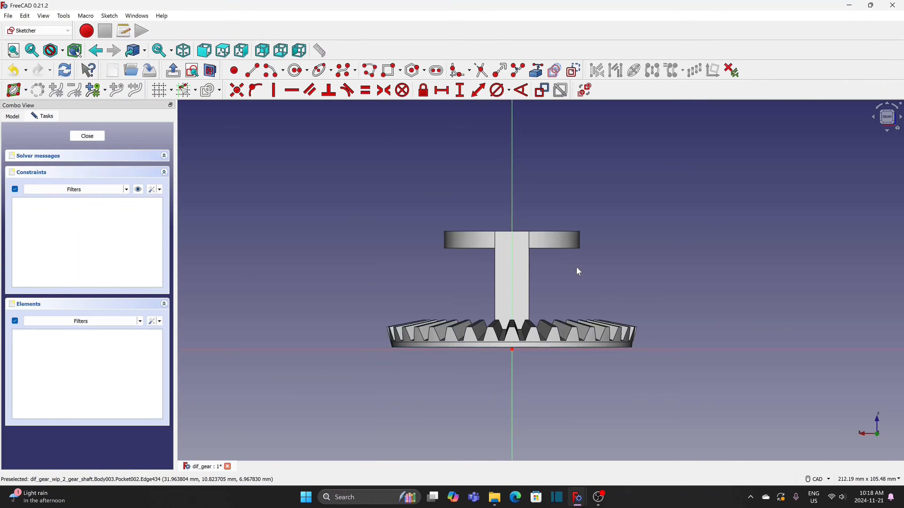
scroll(577, 269, "up", 3)
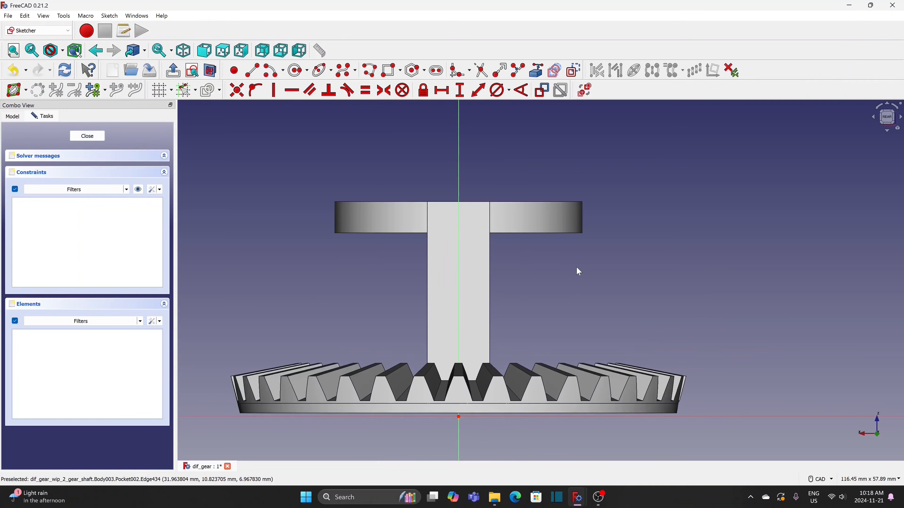
left_click(540, 76)
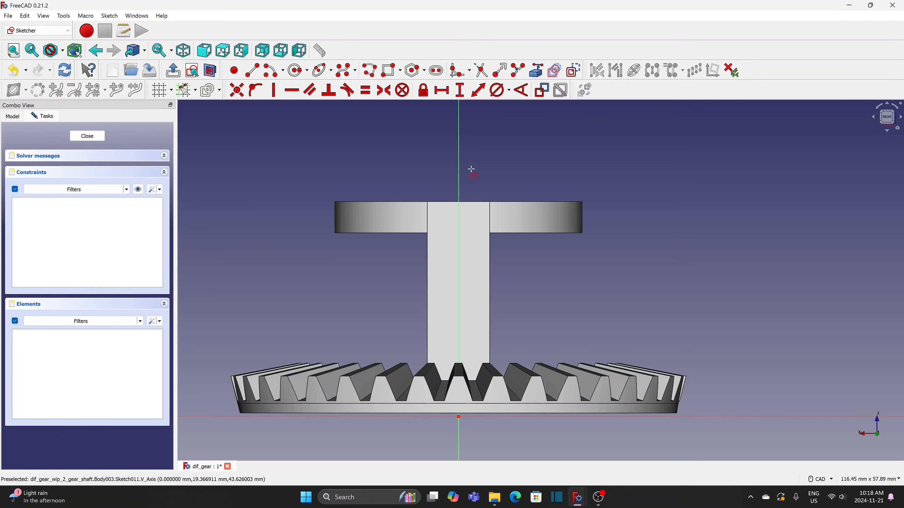
left_click(474, 202)
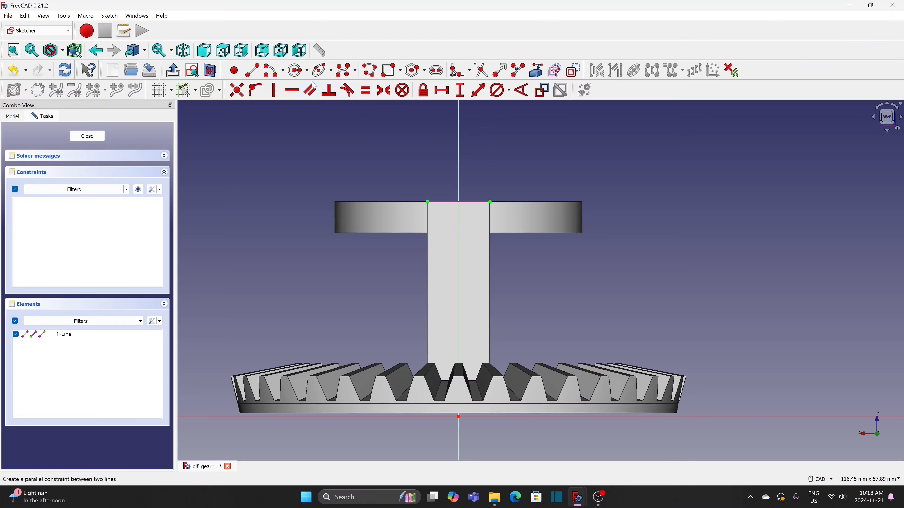
left_click(458, 280)
left_click(476, 258)
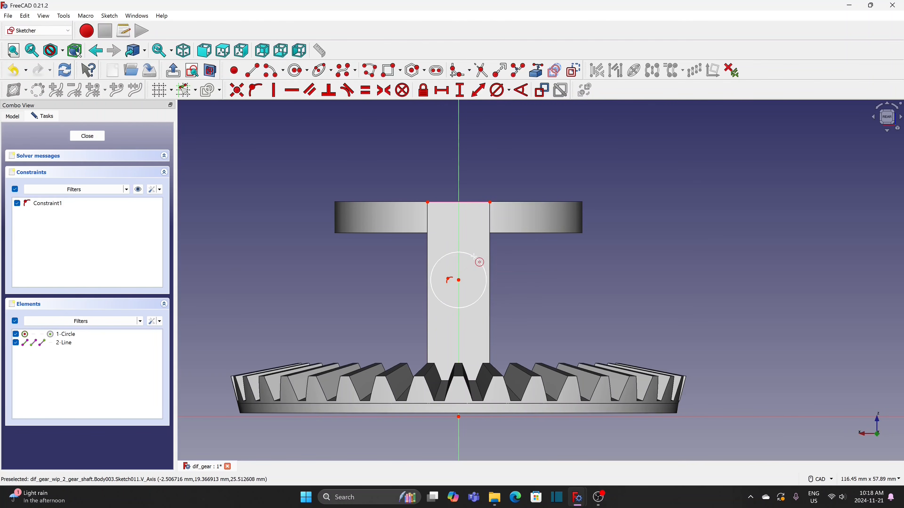
- Constrain the strut circle's diameter to 6 mm
left_click(500, 92)
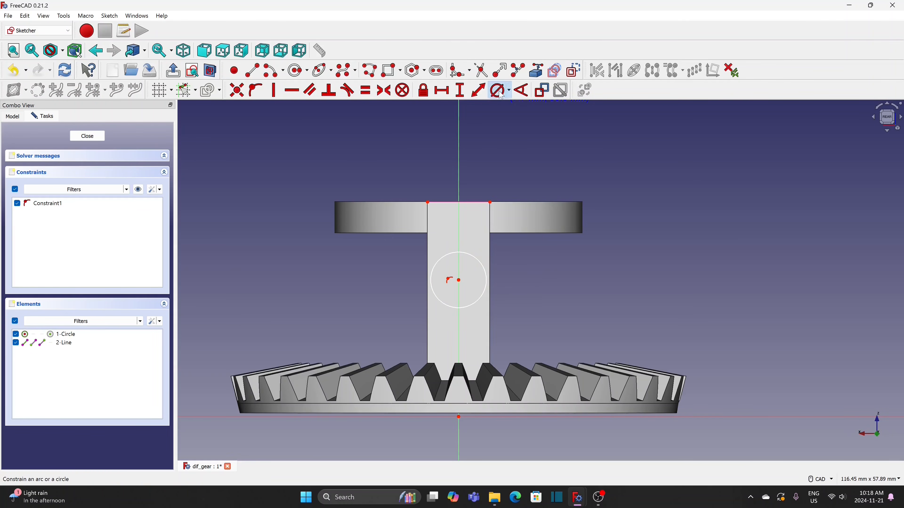
left_click(470, 254)
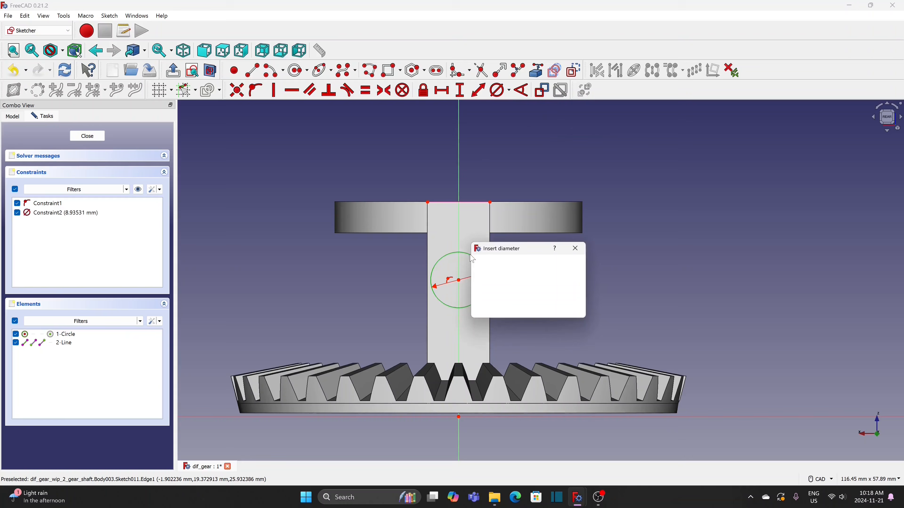
type("6")
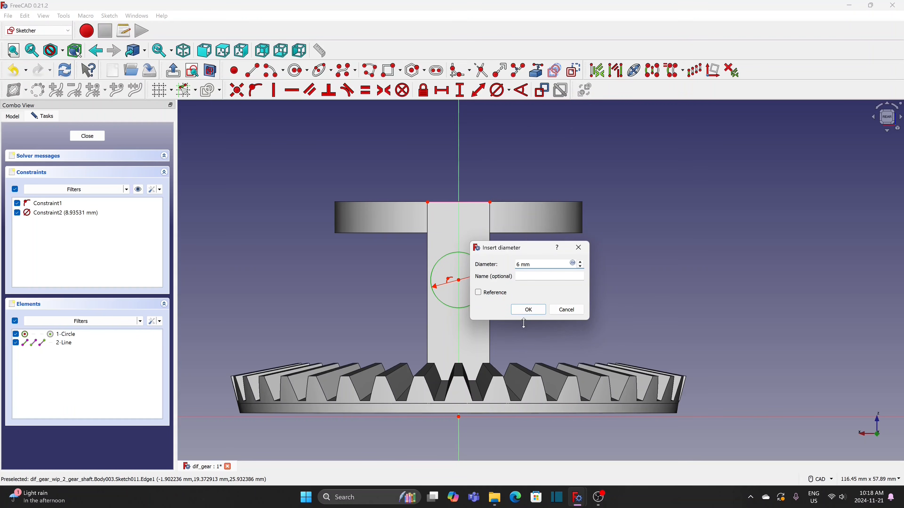
left_click(529, 310)
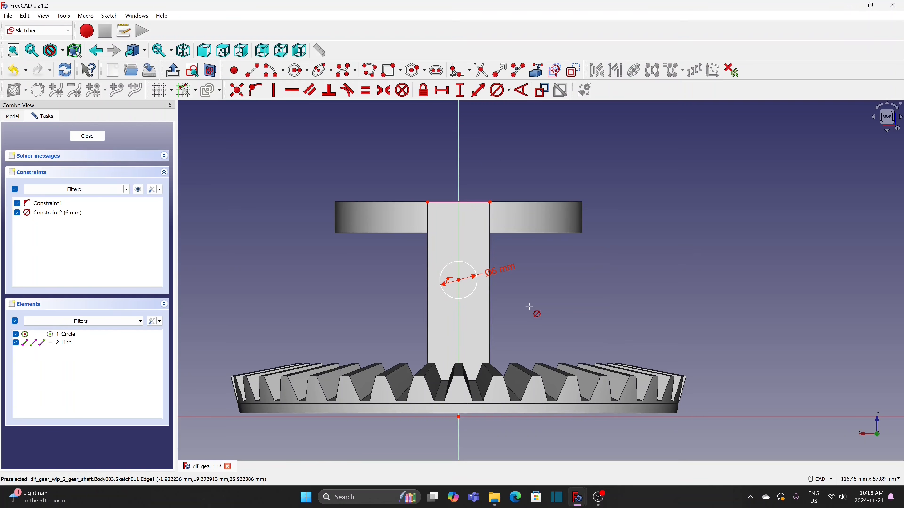
- Constrain the circle's centre vertically 15 mm below the strut's referenced upper edge and finish the sketch
left_click(464, 93)
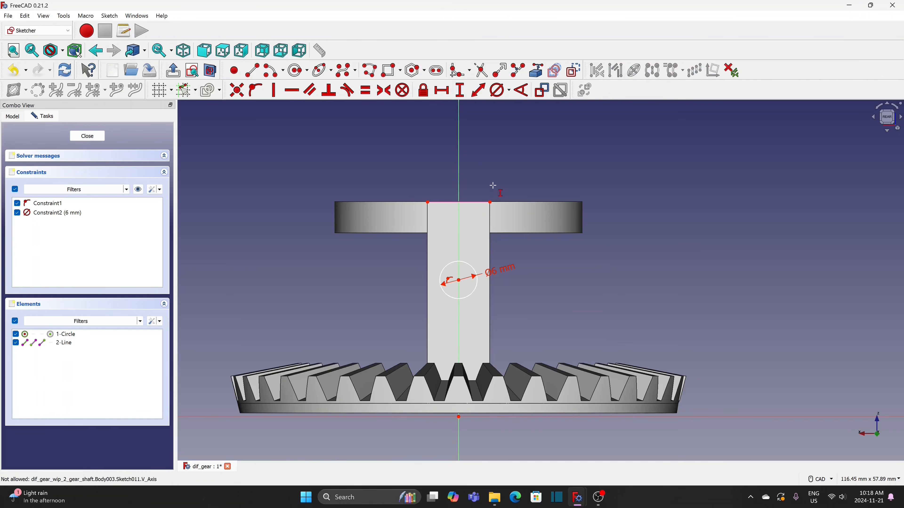
left_click(489, 202)
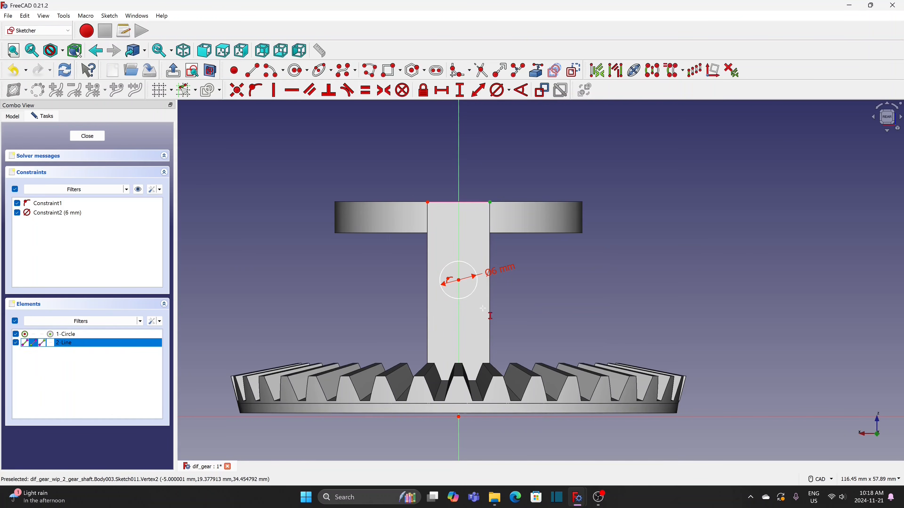
left_click(459, 280)
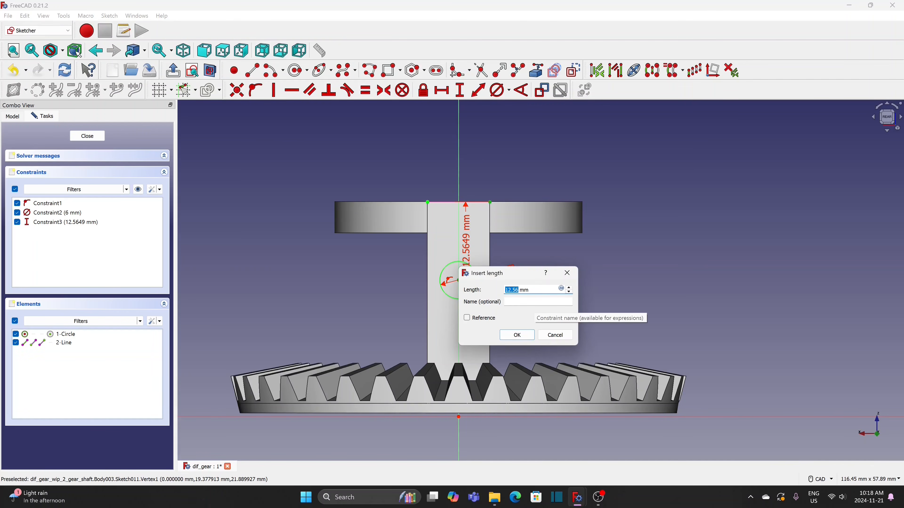
type("15")
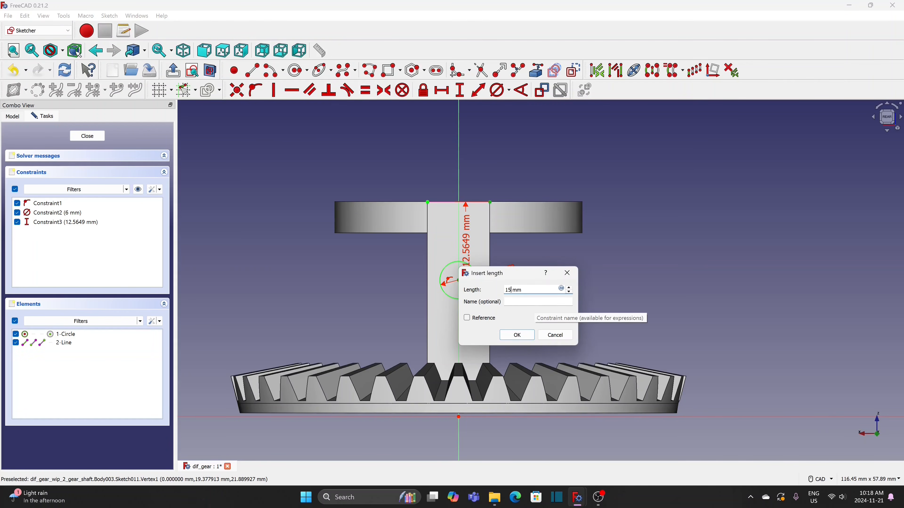
left_click(529, 336)
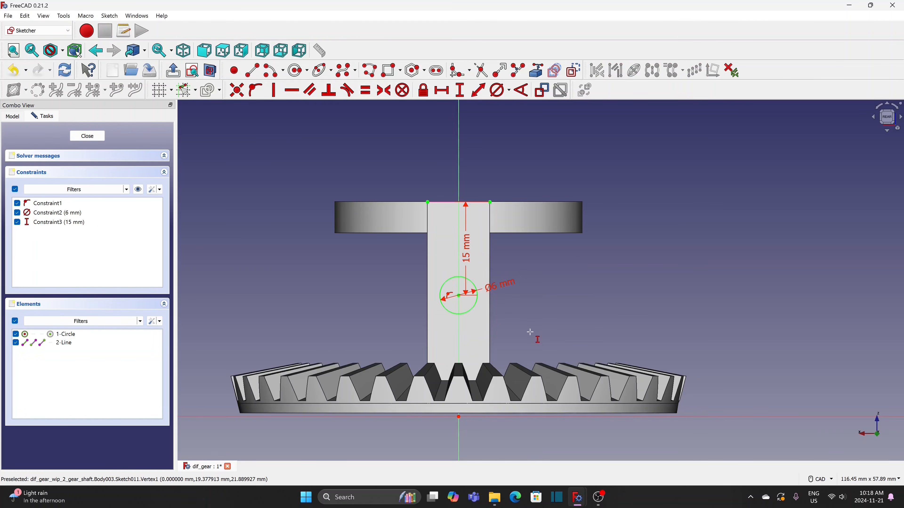
left_click(88, 136)
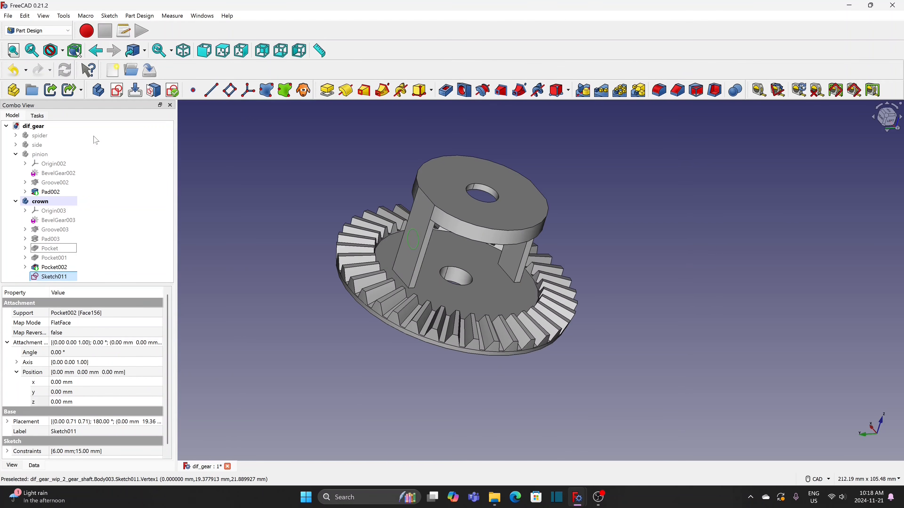
- Pocket the 6 mm circle sketch through all so it cuts both struts, and save the document
left_click(447, 92)
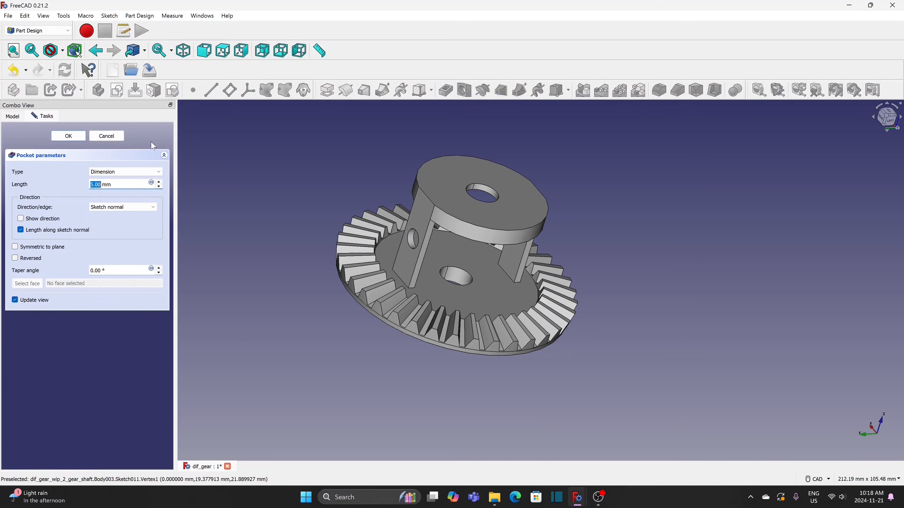
left_click(157, 173)
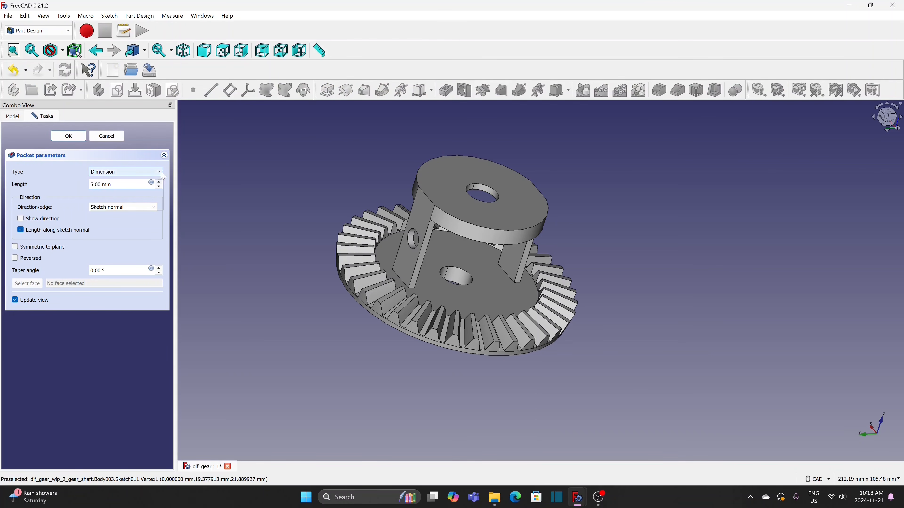
left_click(123, 184)
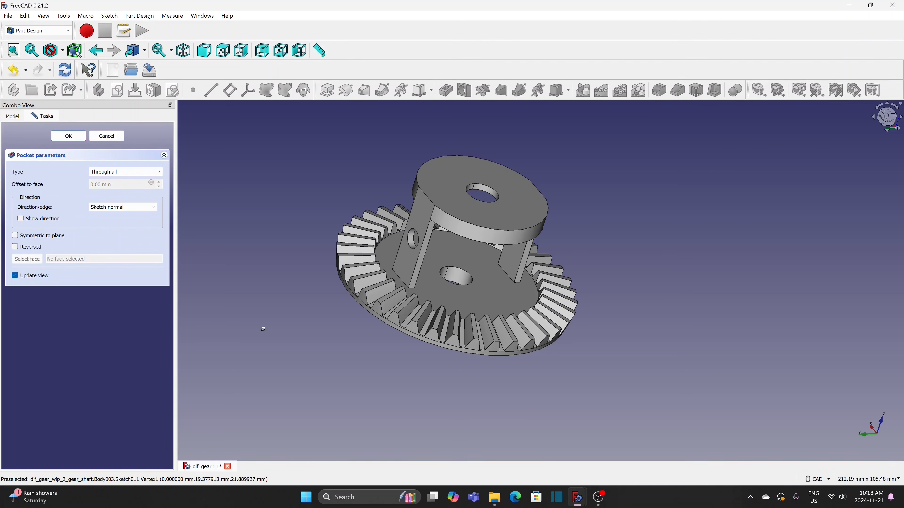
middle_click_drag(263, 329, 264, 300)
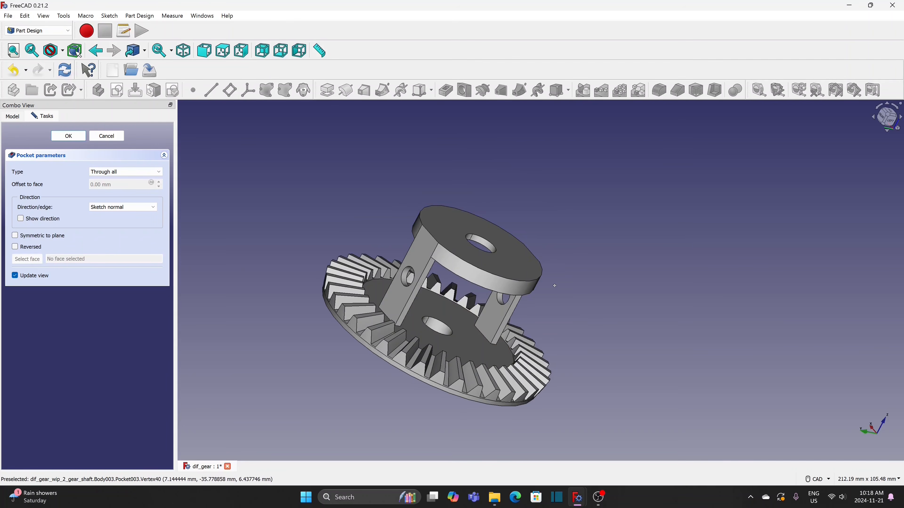
middle_click_drag(555, 286, 563, 229)
left_click(68, 136)
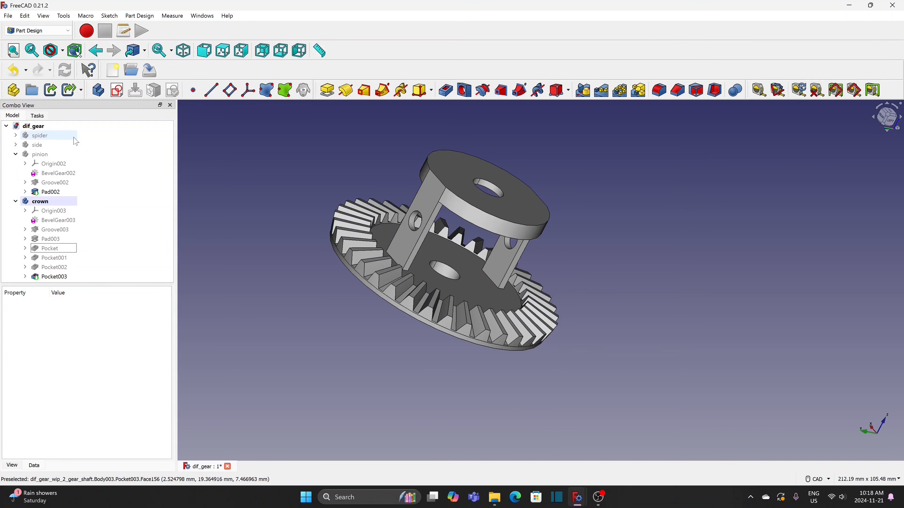
key("ctrl+s")
- Switch the display to wireframe and fillet the four edge segments around the end disc's outer rim with a 1 mm radius
left_click(63, 52)
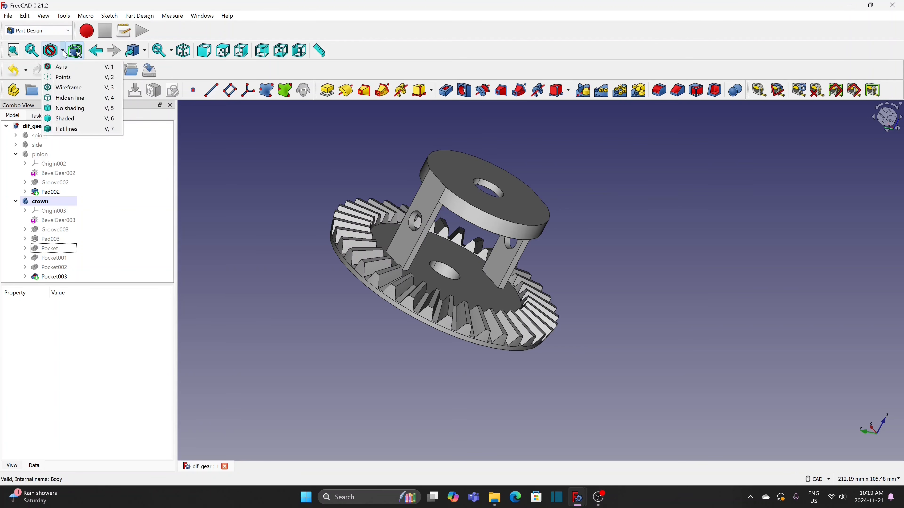
left_click(71, 88)
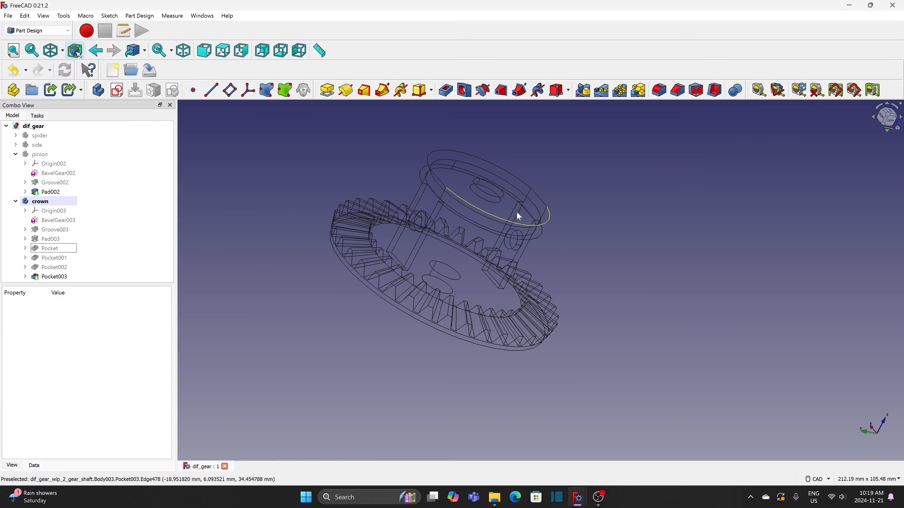
scroll(541, 200, "up", 3)
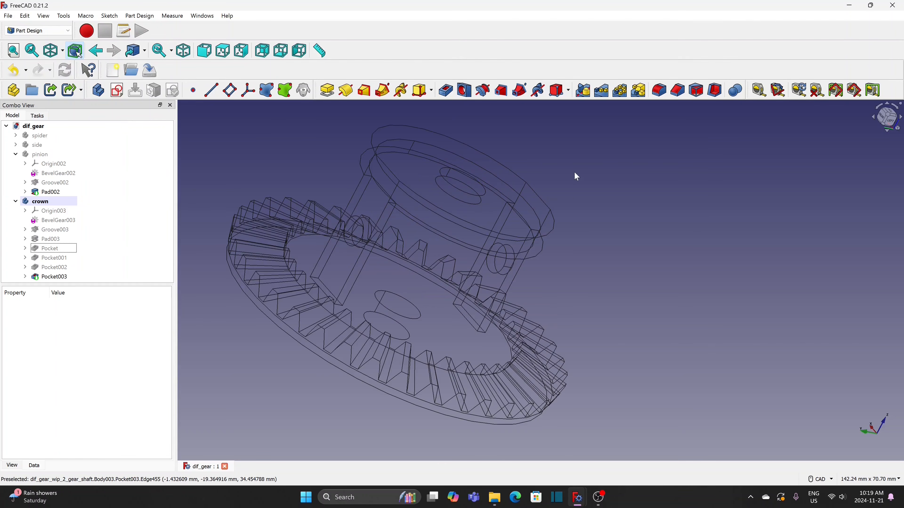
left_click(466, 144)
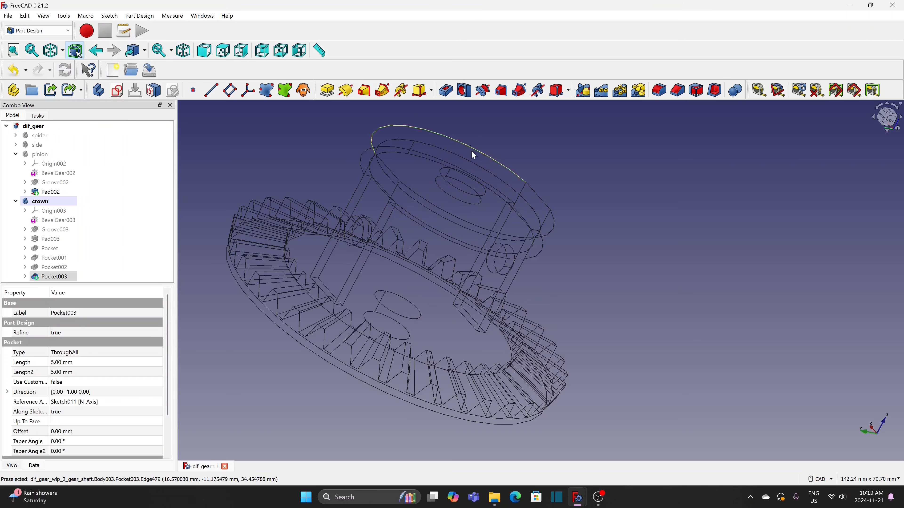
left_click(536, 194, "ctrl")
left_click(481, 228, "ctrl")
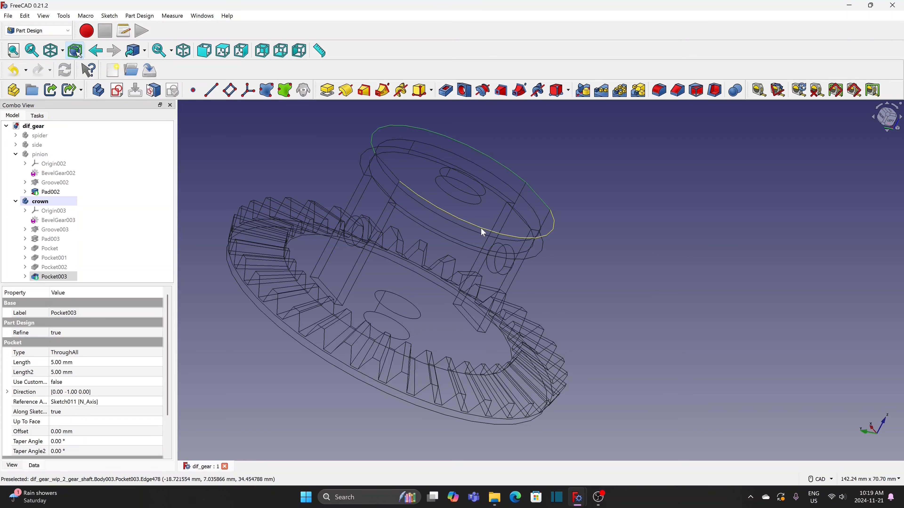
left_click(392, 173, "ctrl")
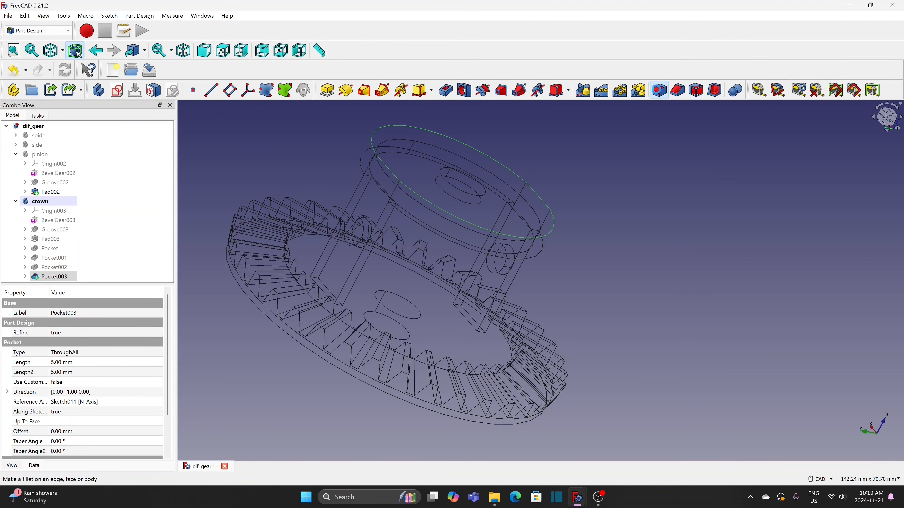
left_click(659, 90)
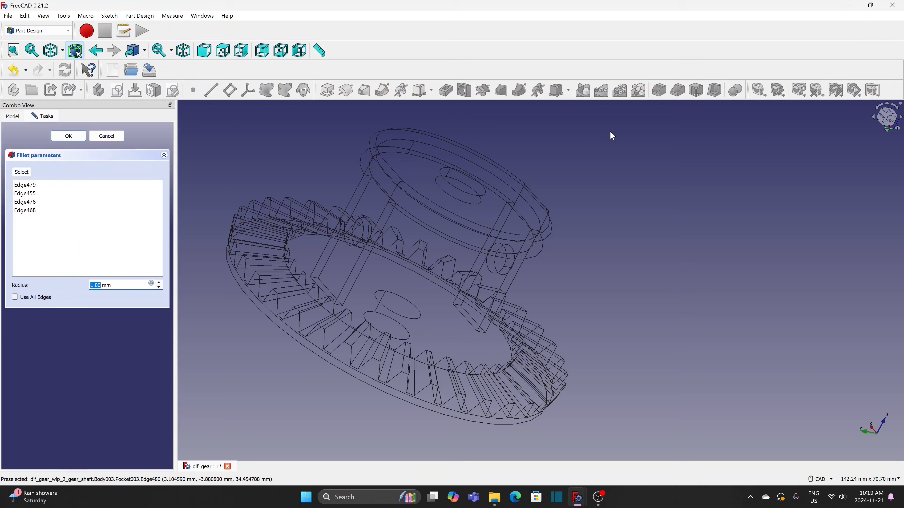
left_click(73, 138)
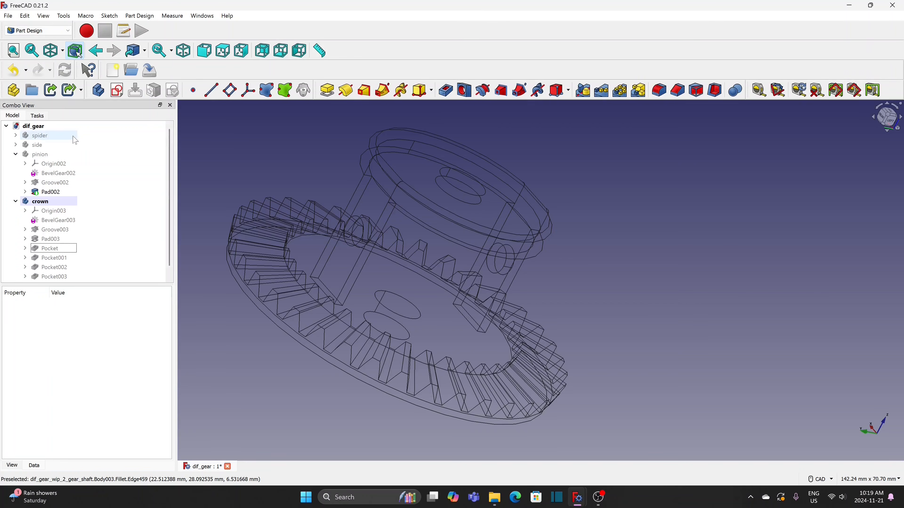
- Fillet the four edges where the two struts' inner and outer faces meet the gear with a 1 mm radius
left_click(322, 292)
left_click(326, 287, "ctrl")
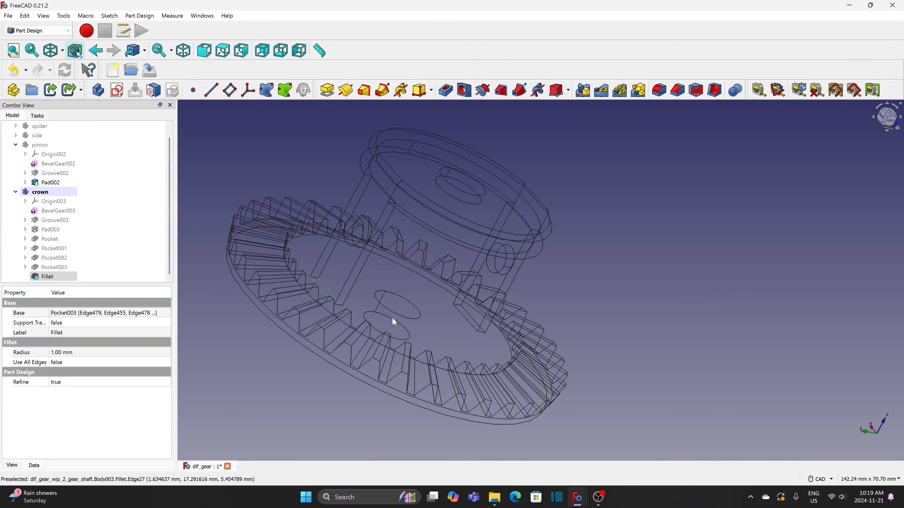
left_click(473, 322, "ctrl")
left_click(659, 90)
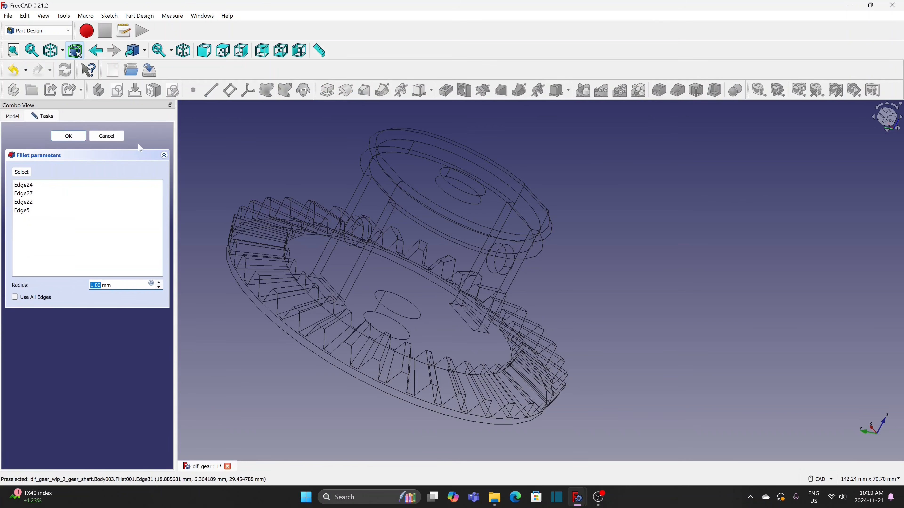
left_click(68, 136)
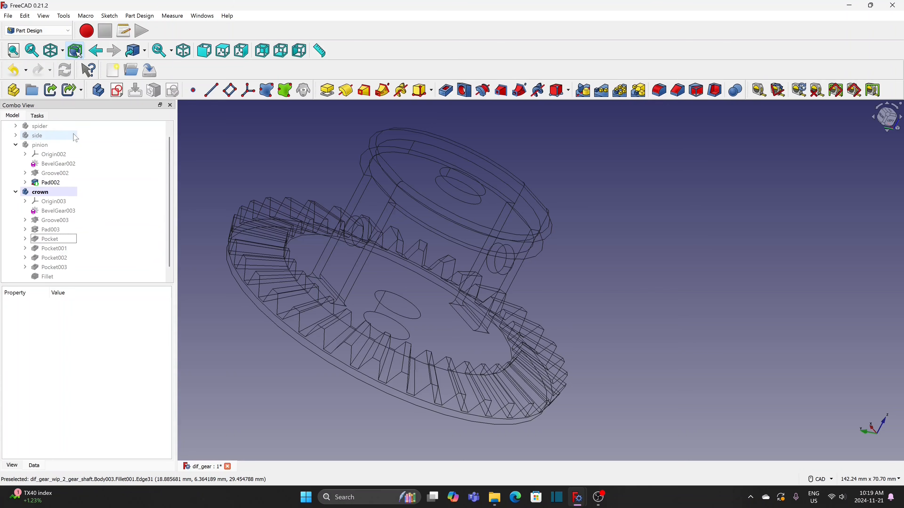
- Return the display style to As is and save the document
left_click(62, 51)
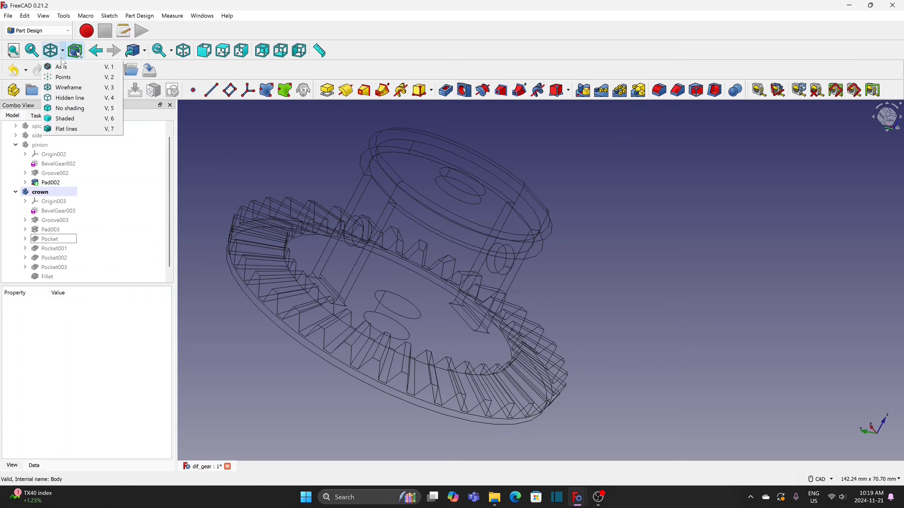
left_click(82, 80)
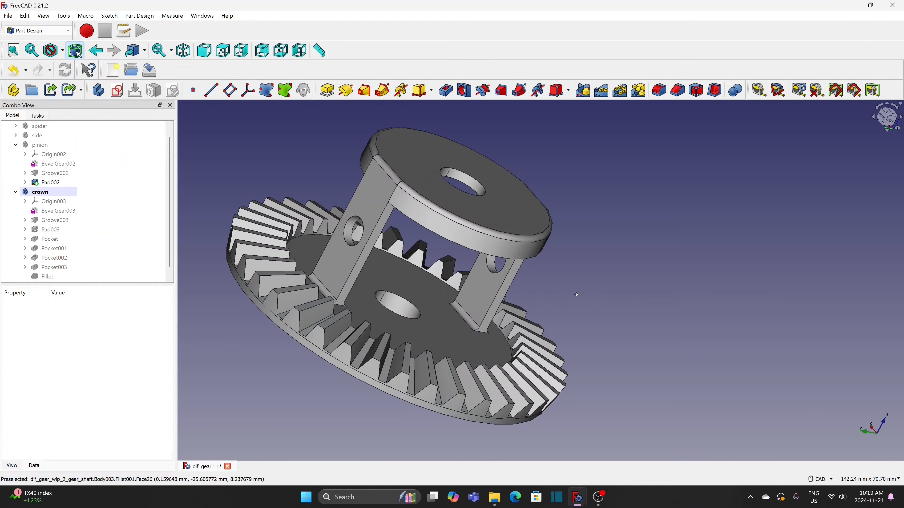
middle_click_drag(574, 291, 632, 245)
scroll(633, 247, "down", 1)
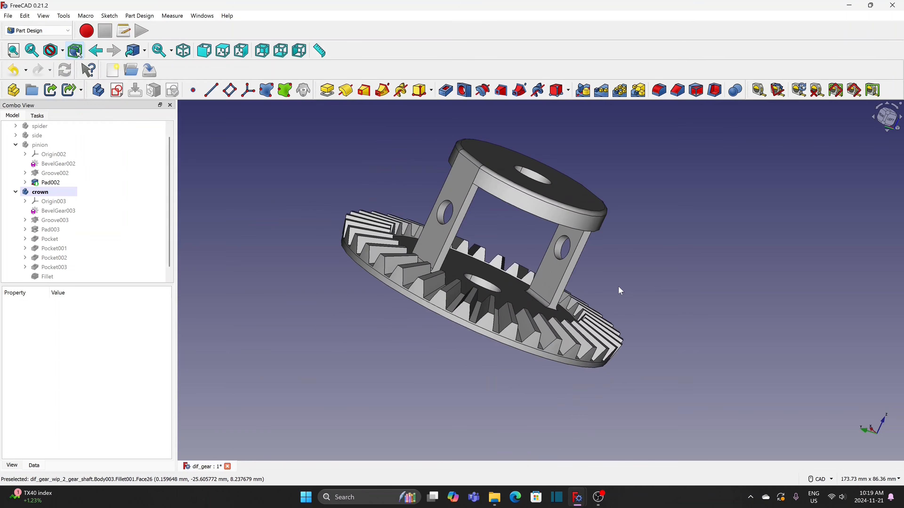
middle_click_drag(618, 282, 550, 294)
middle_click_drag(766, 218, 624, 269)
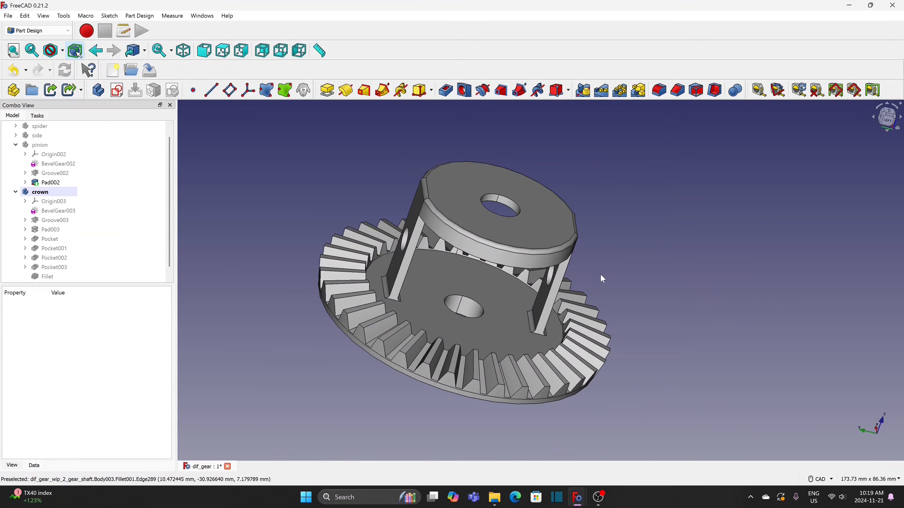
left_click(8, 16)
left_click(28, 87)
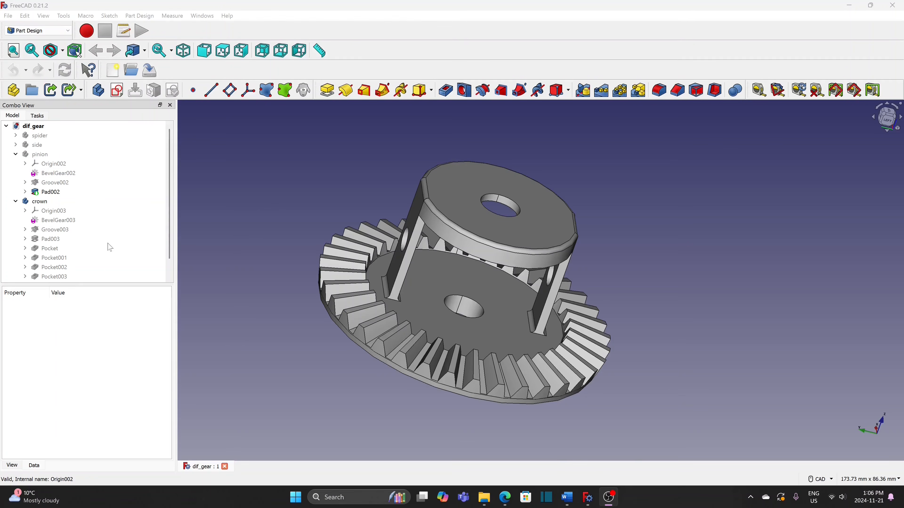
- Collapse the body trees, switch to the Assembly 4 workbench and create a new assembly container in dif_gear
left_click(16, 154)
left_click(16, 164)
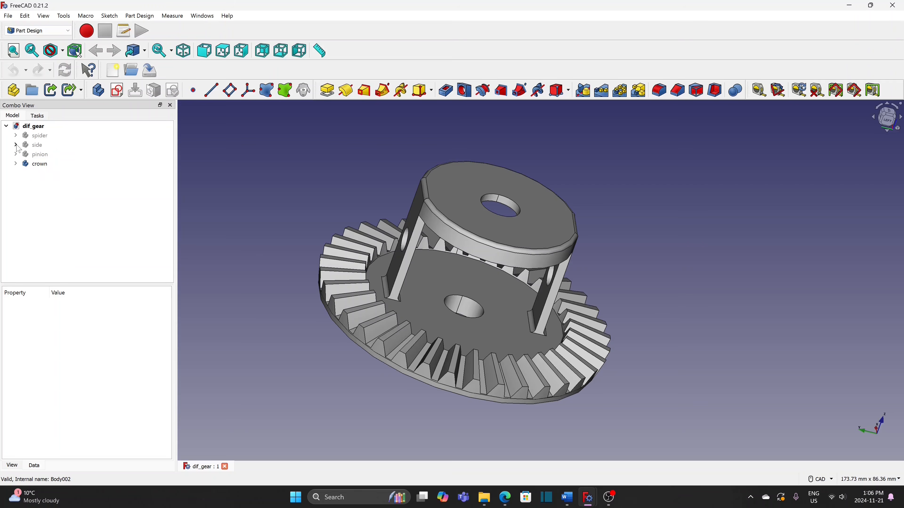
left_click(47, 31)
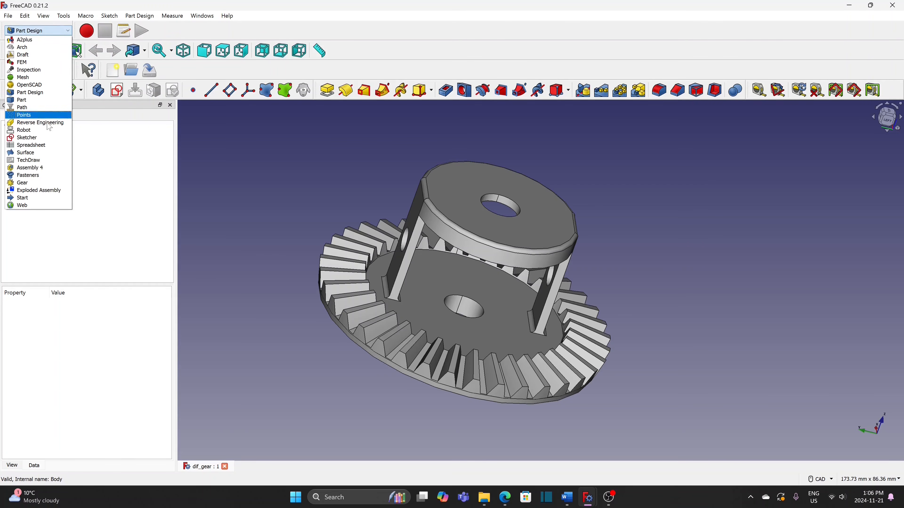
left_click(50, 168)
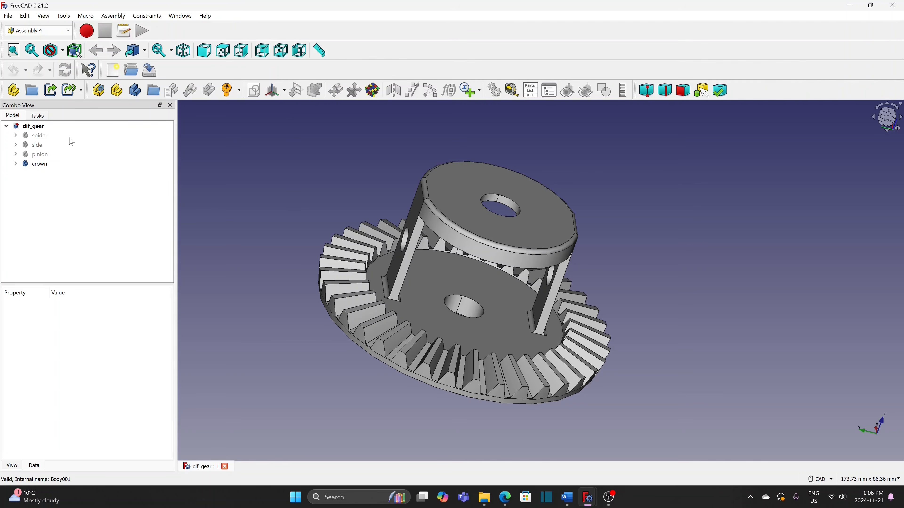
left_click(46, 127)
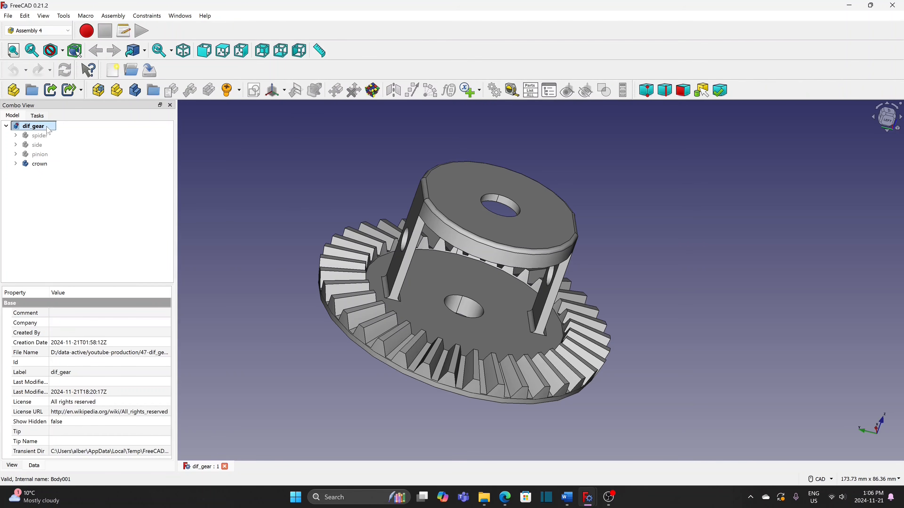
left_click(102, 91)
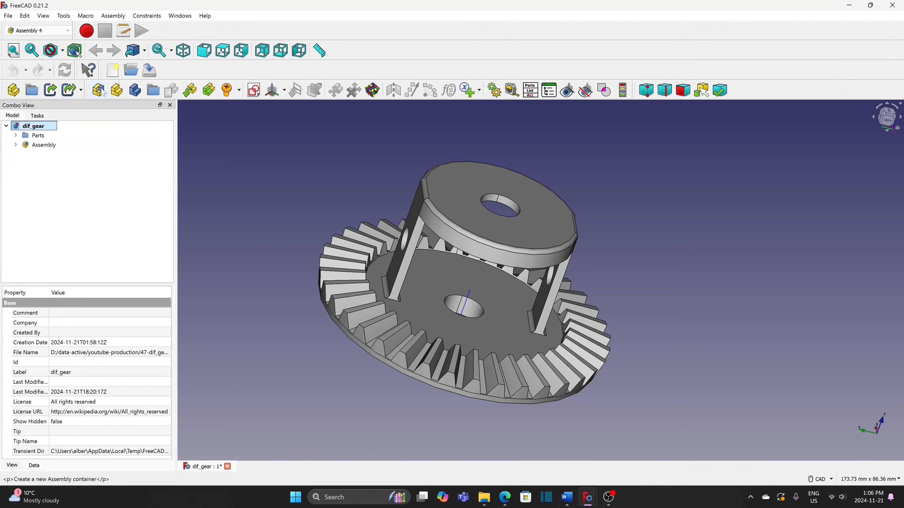
- Hide the crown body and show the spider gear with its shaft side facing the viewer
left_click(16, 136)
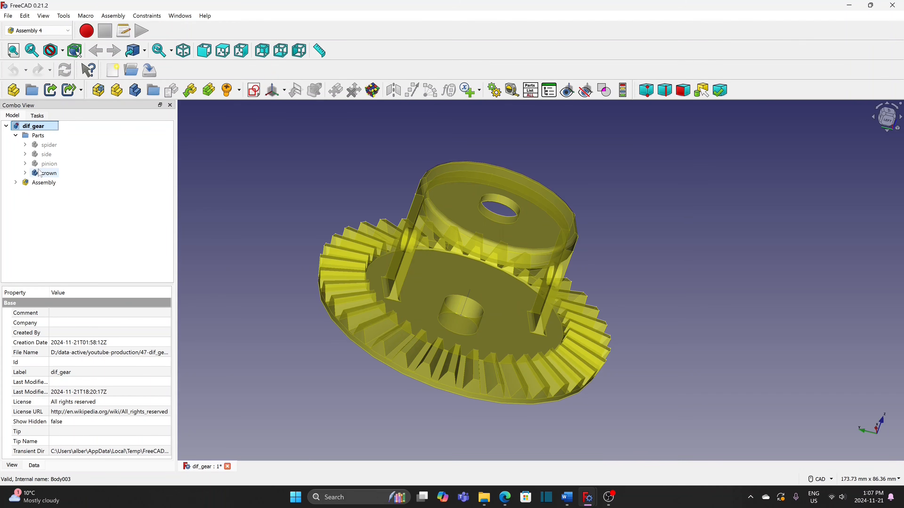
left_click(52, 173)
key("space")
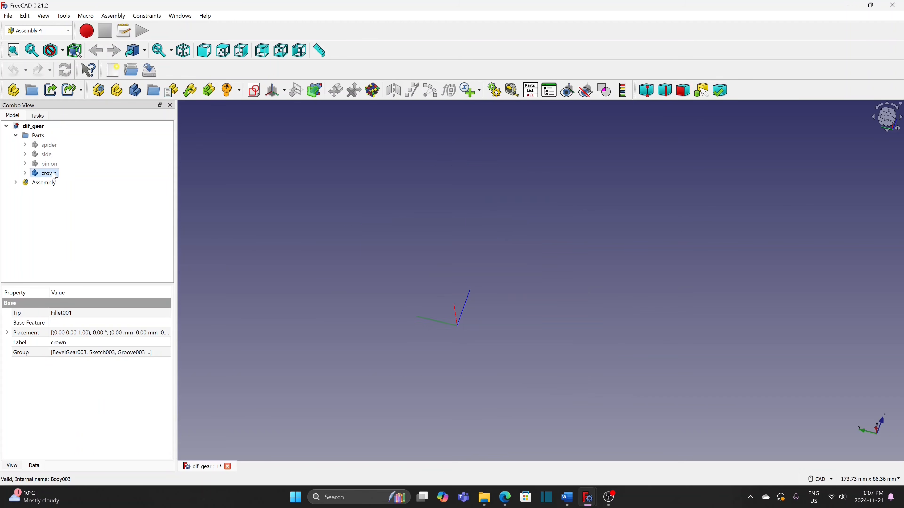
left_click(53, 146)
key("space")
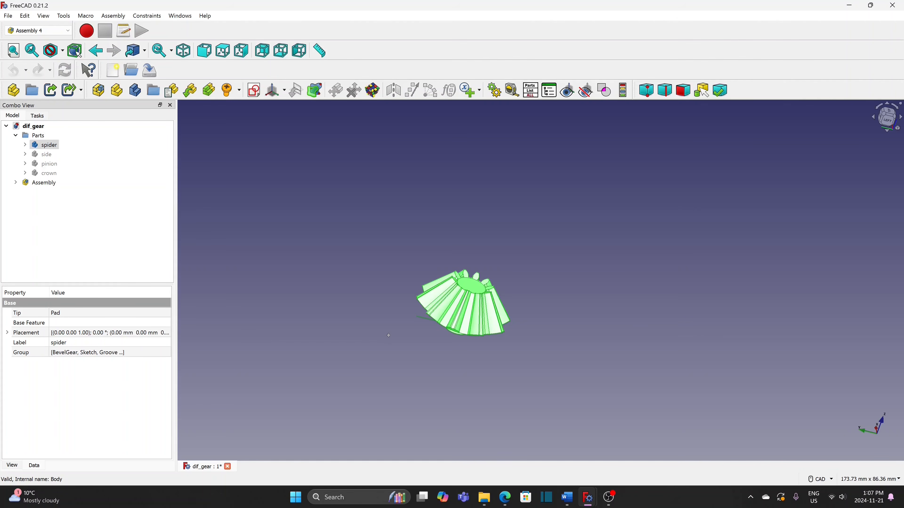
middle_click_drag(389, 335, 512, 228)
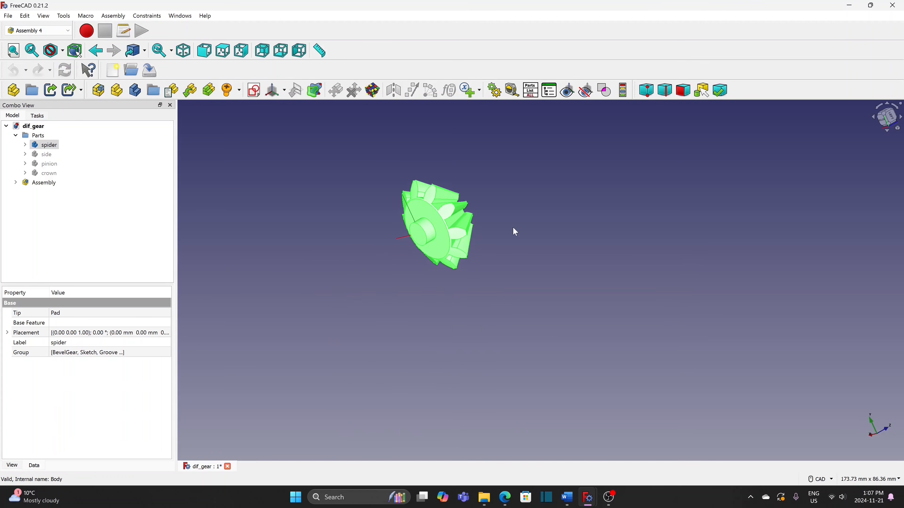
scroll(381, 238, "up", 1)
scroll(367, 214, "up", 2)
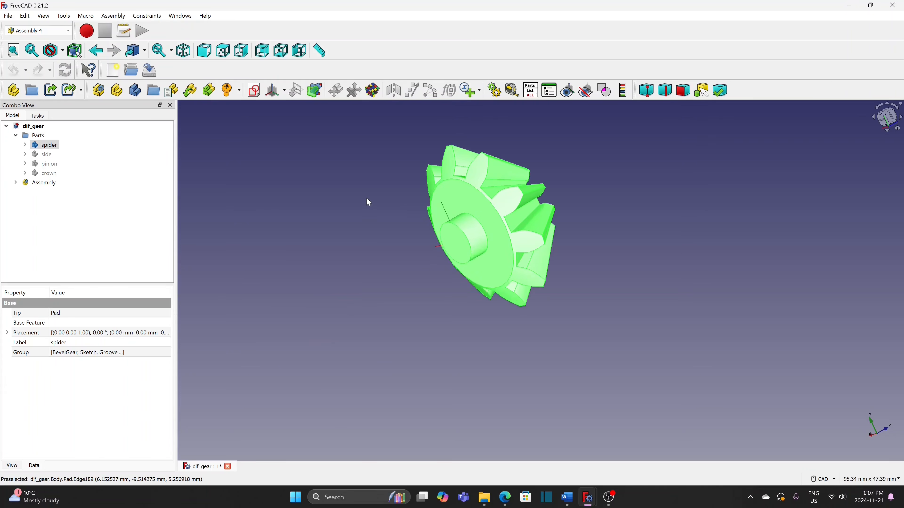
scroll(365, 194, "up", 1)
middle_click_drag(365, 195, 341, 244)
left_click(300, 199)
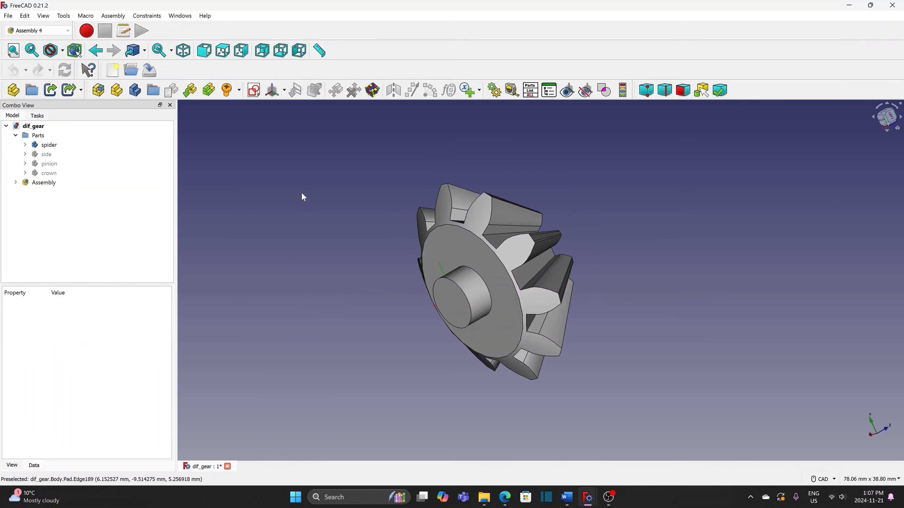
- Add a coordinate system named spider-1LCS to the spider body, attached Concentric to the back face's outer circular edge
left_click(44, 145)
left_click(273, 91)
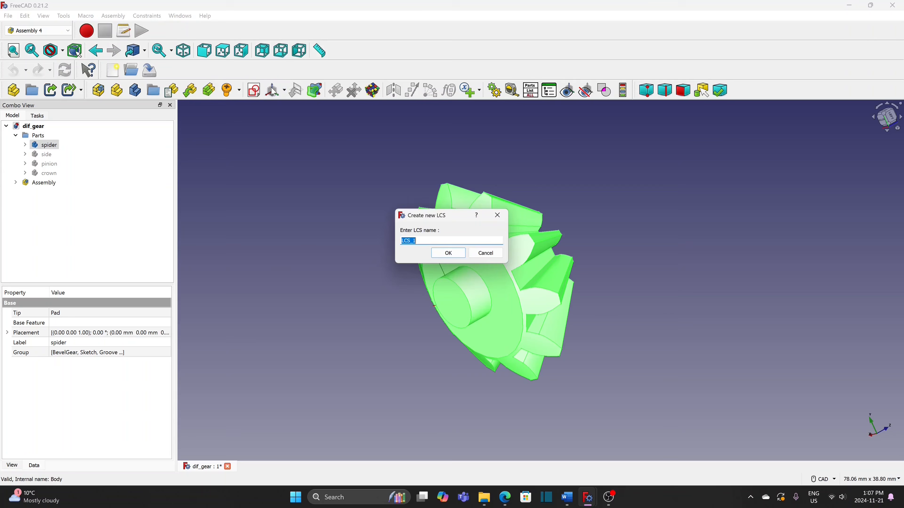
type("spider-1")
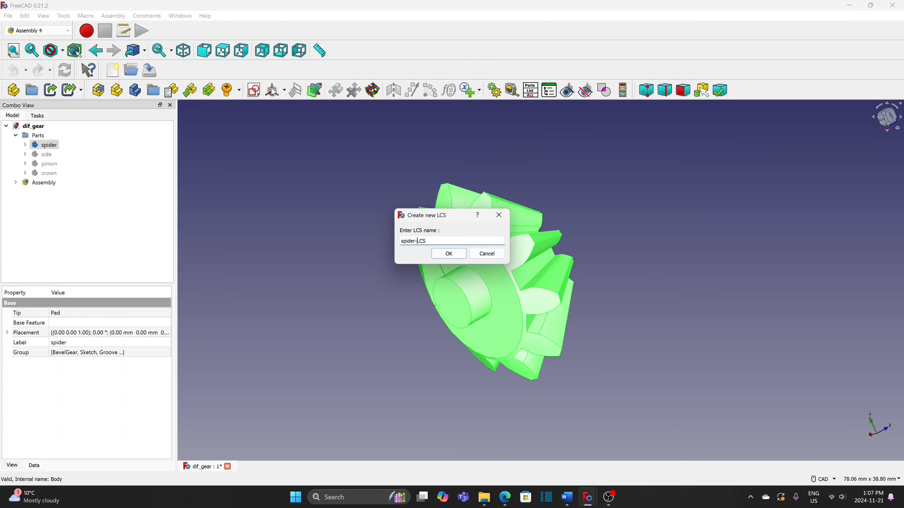
left_click(449, 254)
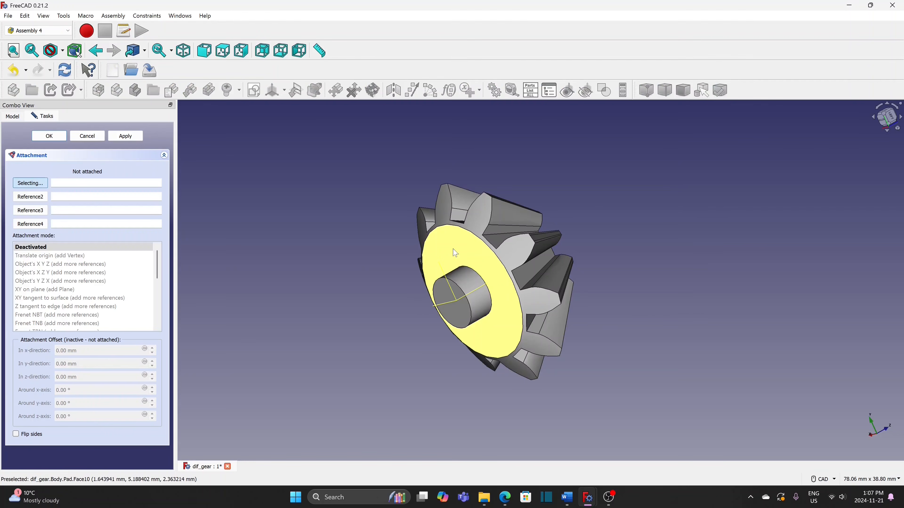
left_click(480, 240)
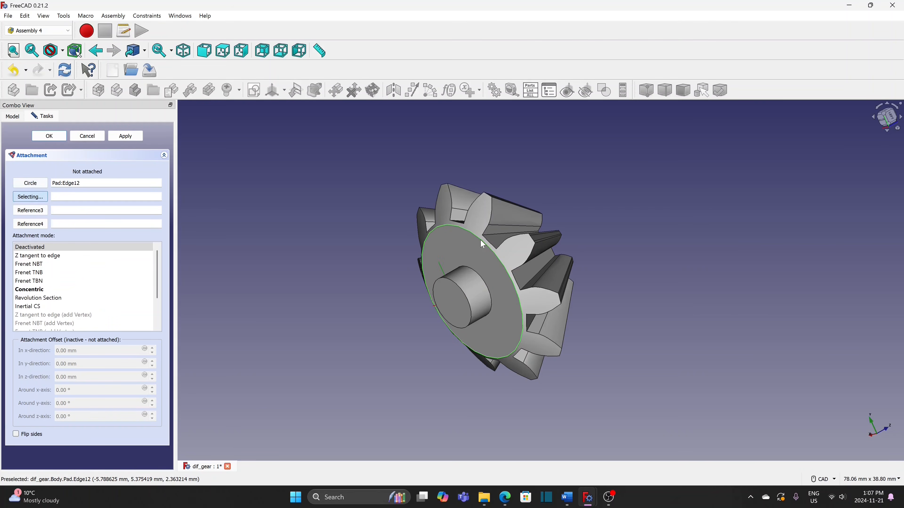
left_click(51, 291)
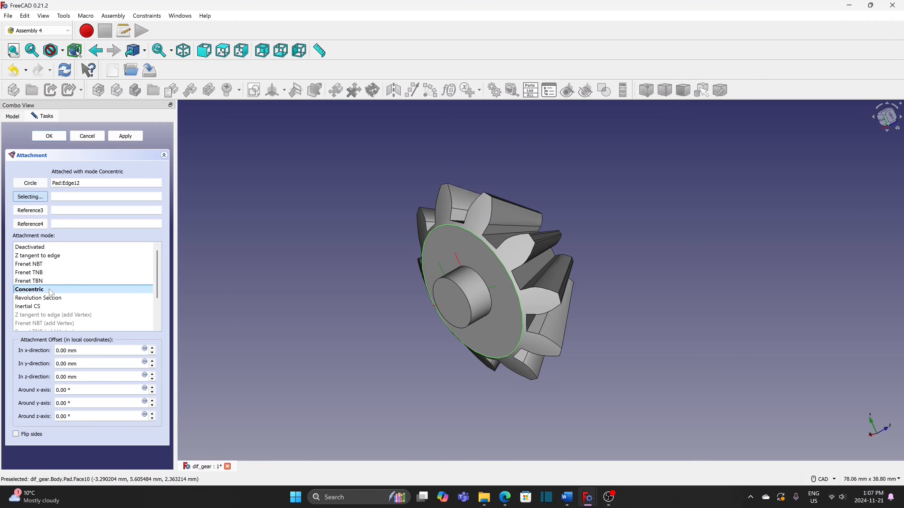
left_click(53, 137)
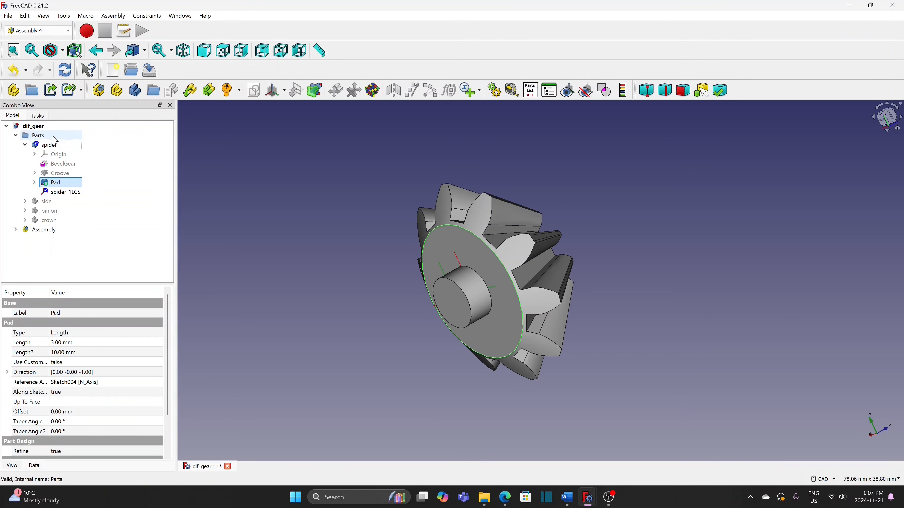
- Add a second coordinate system, spider-2LCS, to the spider body, attached Concentric to the same outer circular edge
left_click(53, 145)
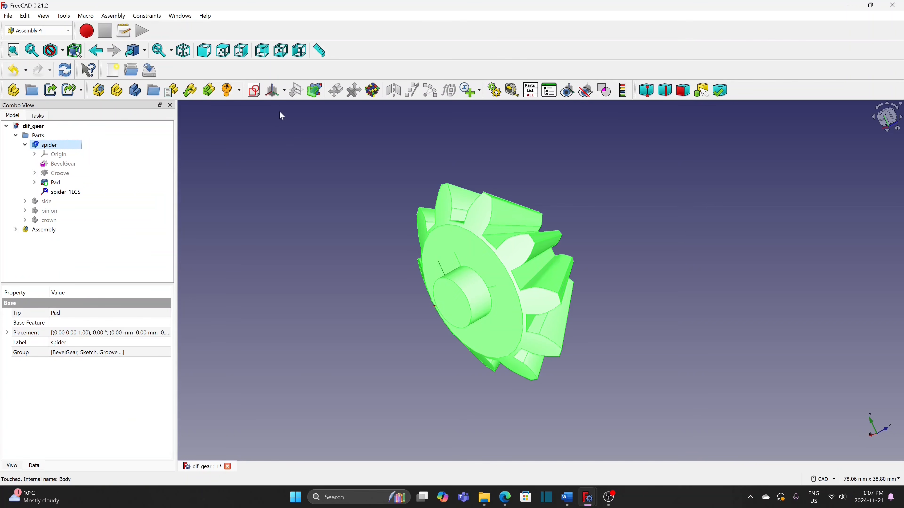
left_click(276, 93)
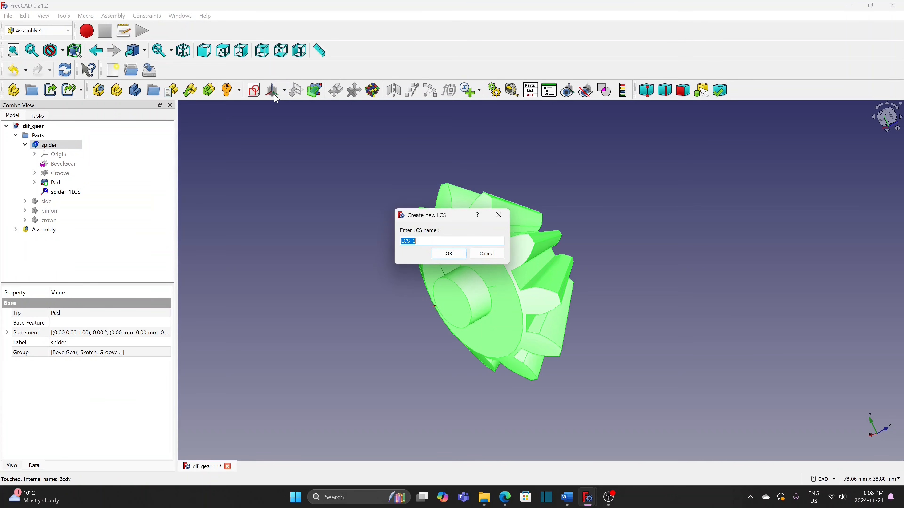
type("spider-2")
left_click(449, 254)
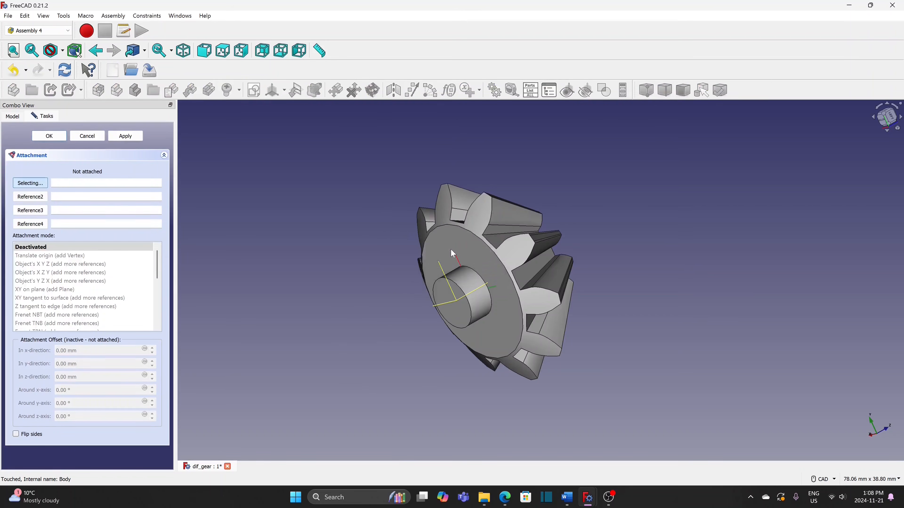
left_click(486, 246)
left_click(34, 290)
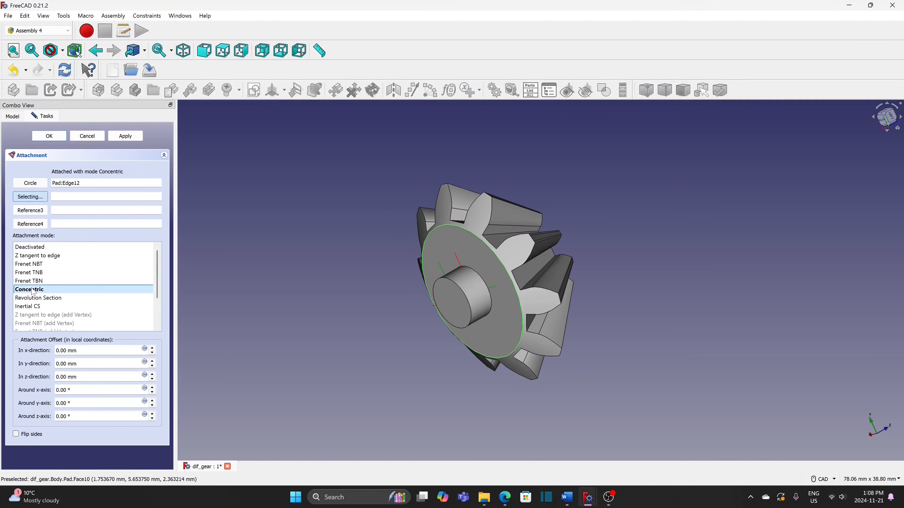
left_click(52, 137)
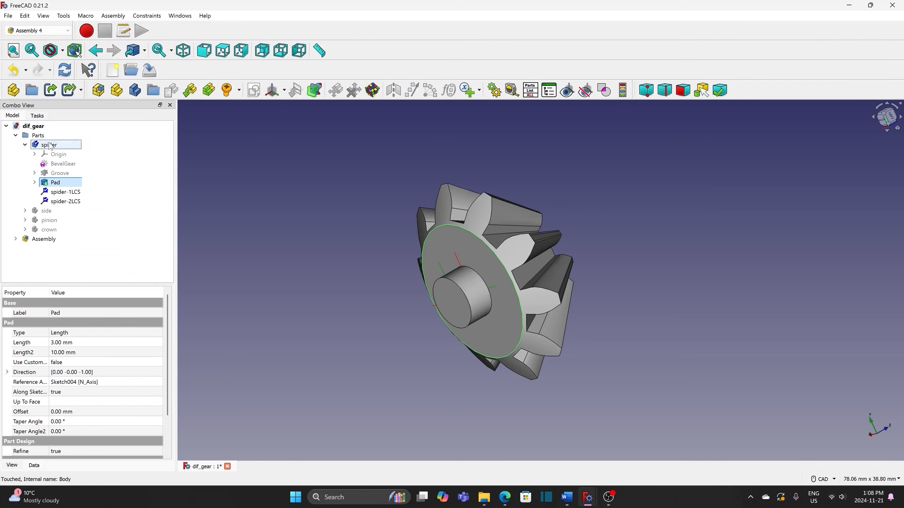
- Hide the spider body and show the side gear body
left_click(52, 145)
key("space")
left_click(50, 211)
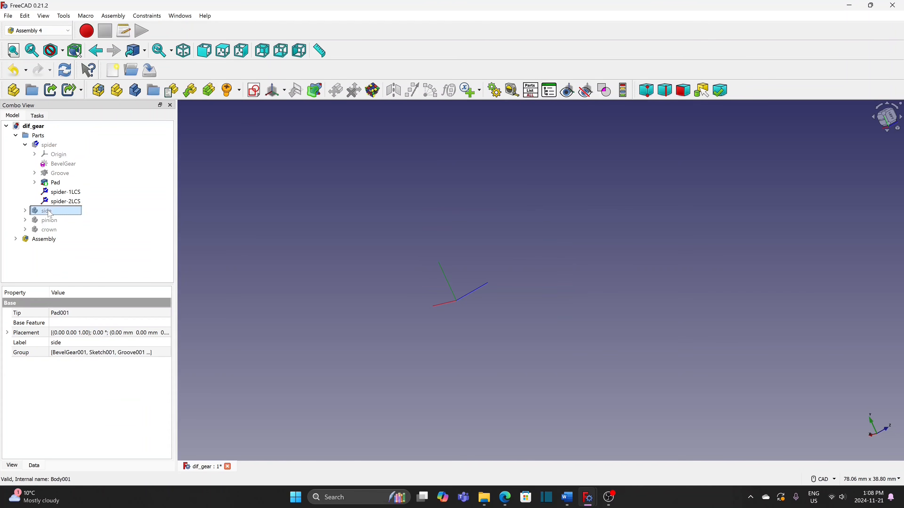
key("space")
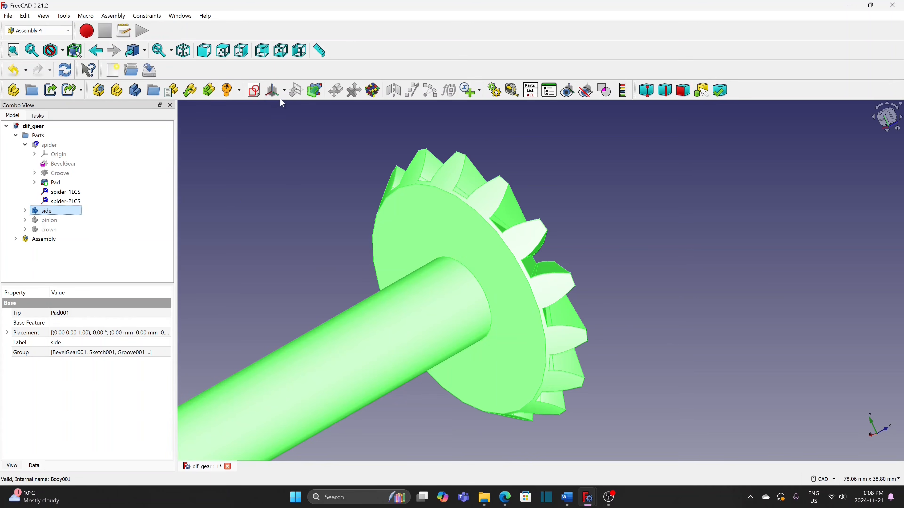
- Add a coordinate system named side-1LCS to the side body, attached Concentric to the back face's outer circular edge
left_click(284, 91)
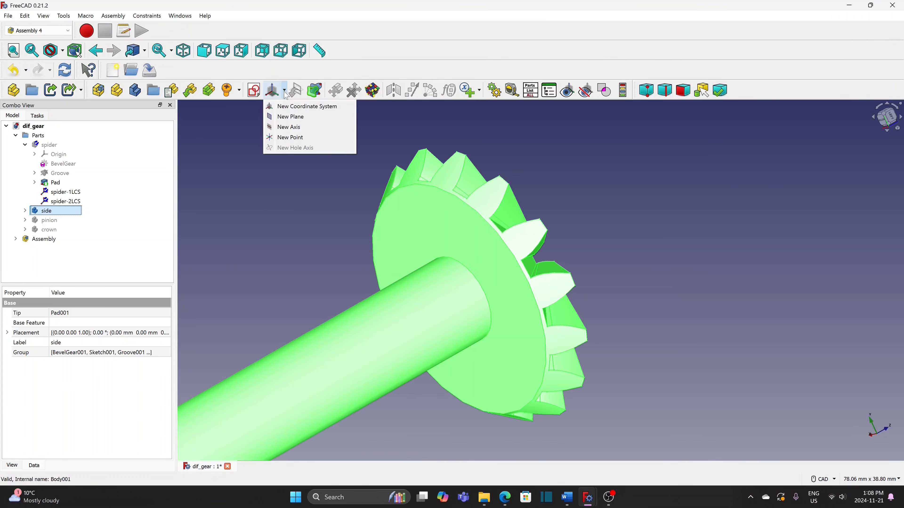
left_click(290, 107)
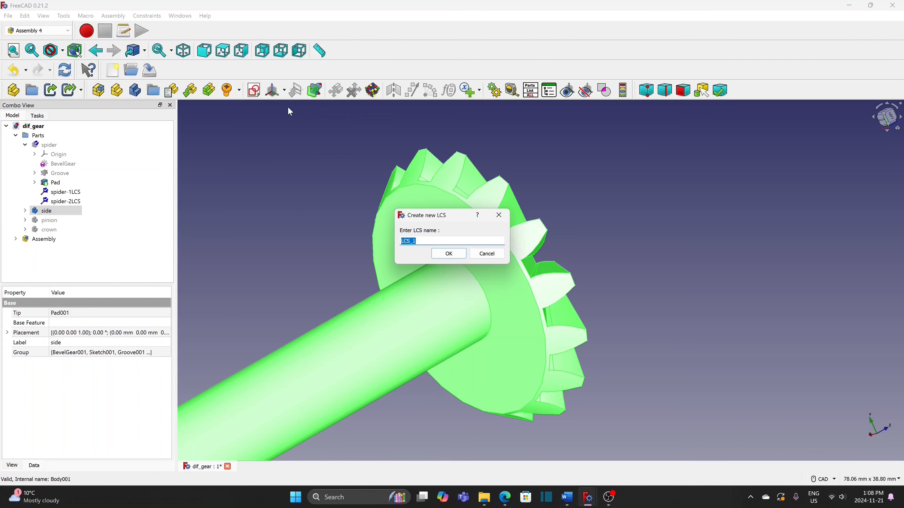
type("side-1")
left_click(449, 253)
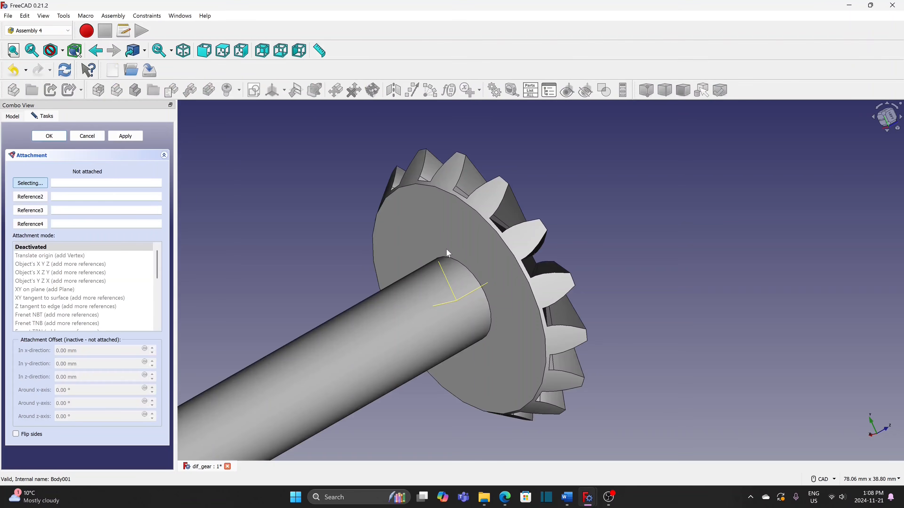
left_click(473, 210)
left_click(29, 290)
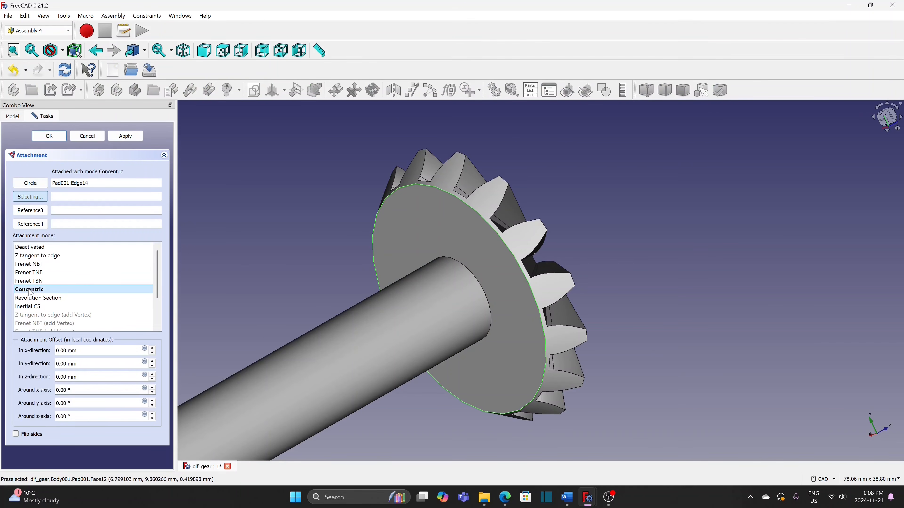
left_click(49, 136)
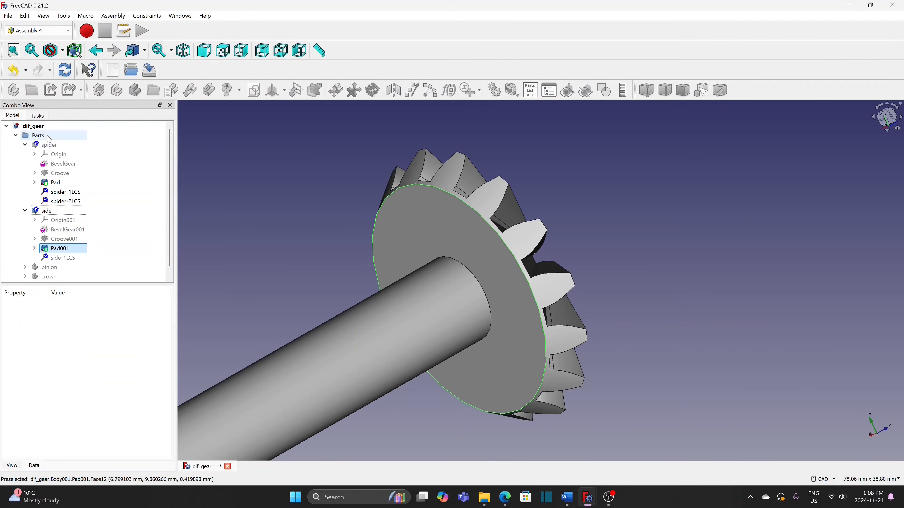
- Add a second coordinate system, side-2LCS, to the side body, attached Concentric to the same outer circular edge
left_click(43, 210)
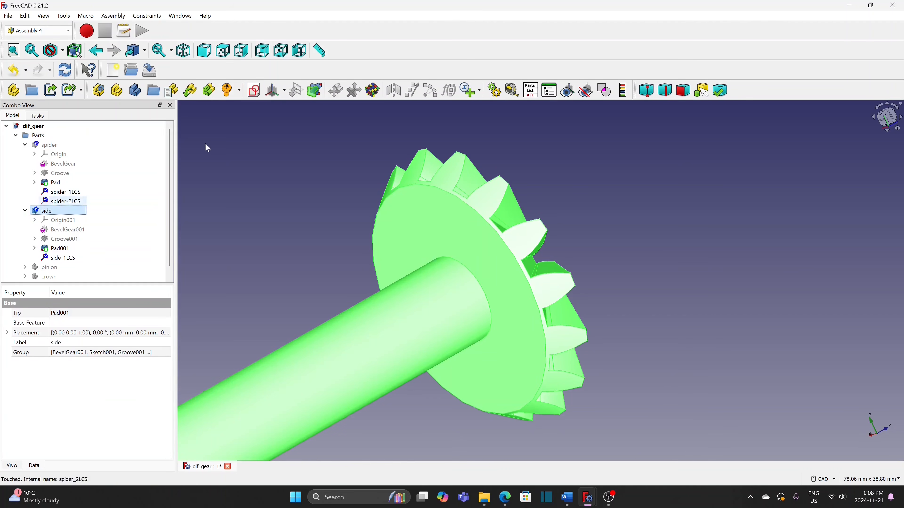
left_click(272, 93)
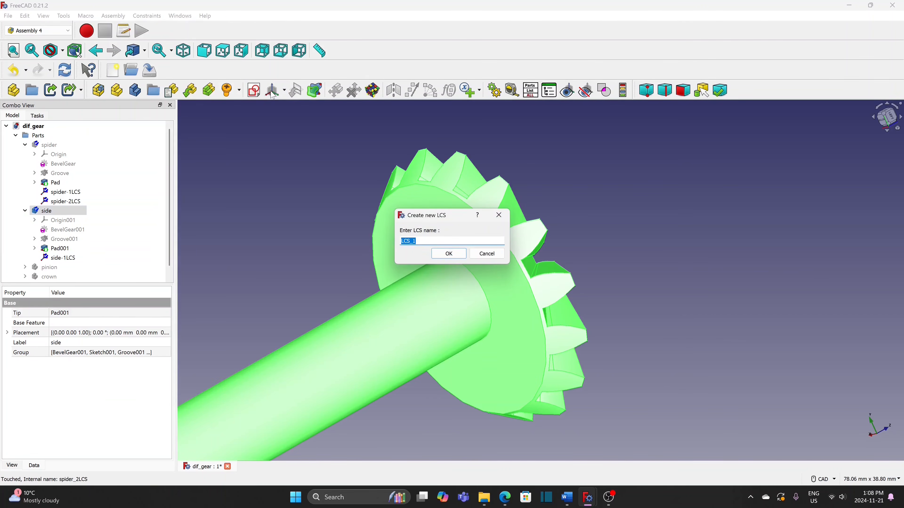
type("side-2")
left_click(448, 254)
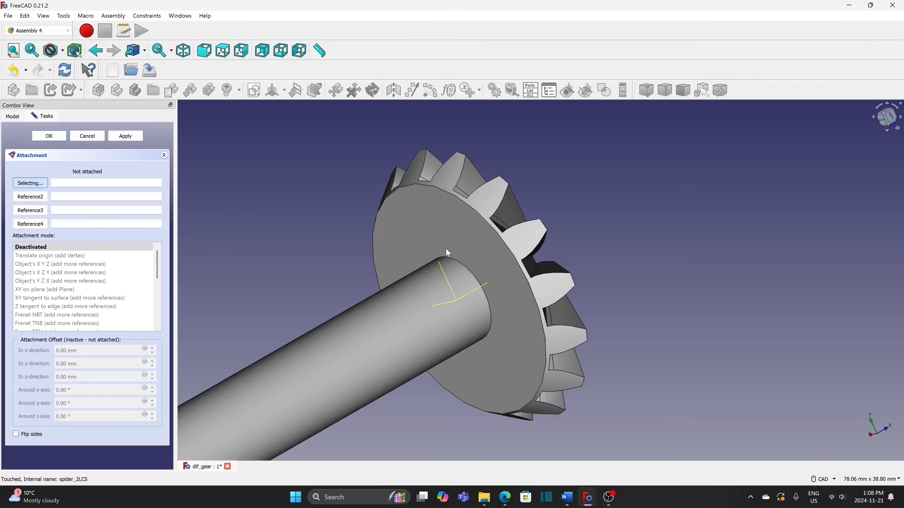
left_click(484, 222)
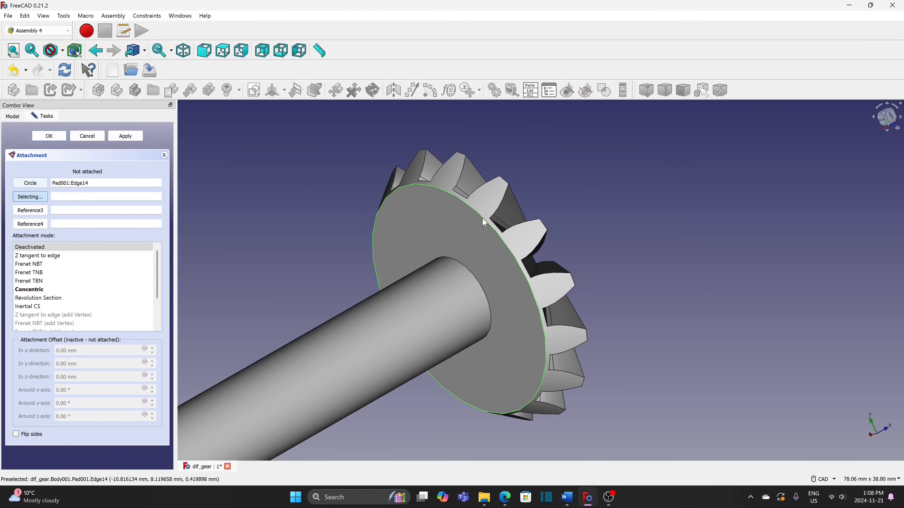
left_click(44, 290)
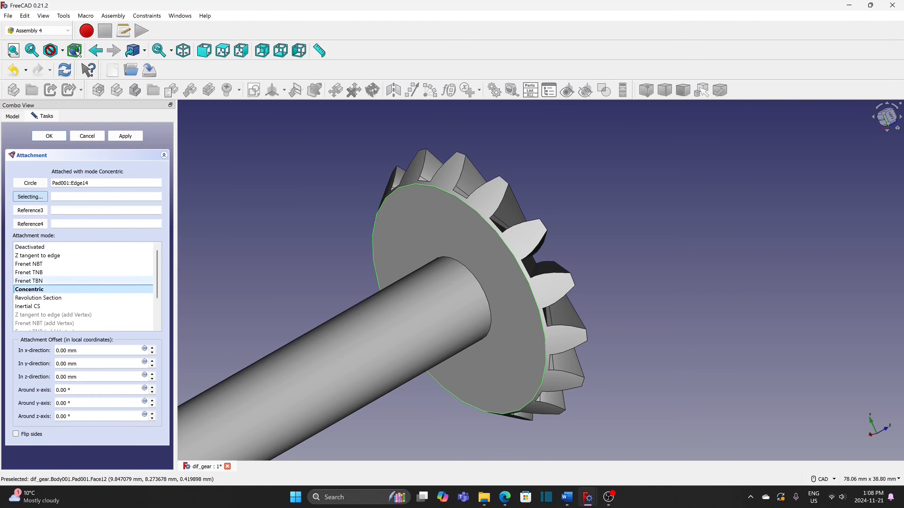
left_click(49, 135)
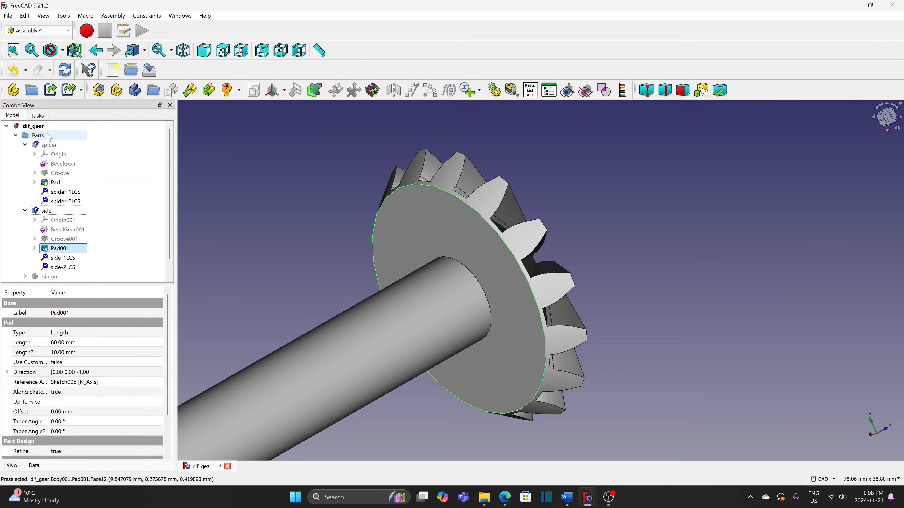
- Hide the side body and show the pinion body
left_click(49, 212)
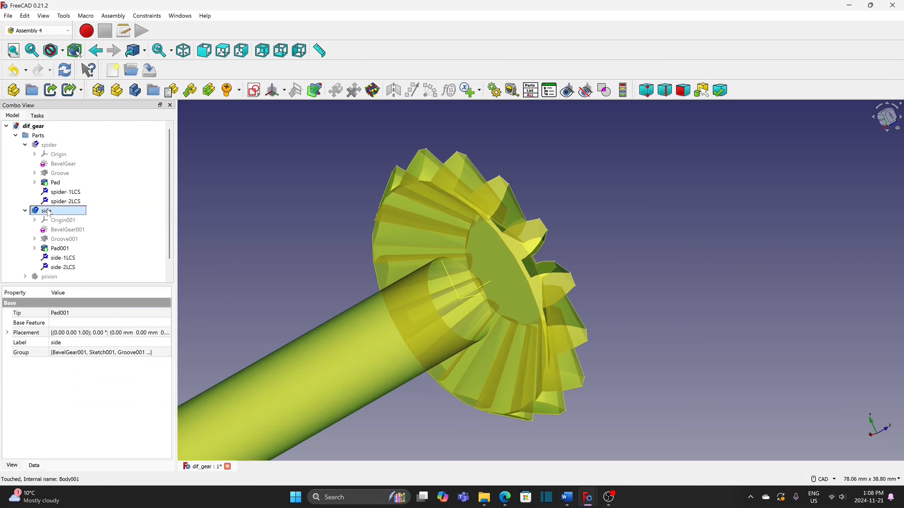
scroll(117, 202, "down", 1)
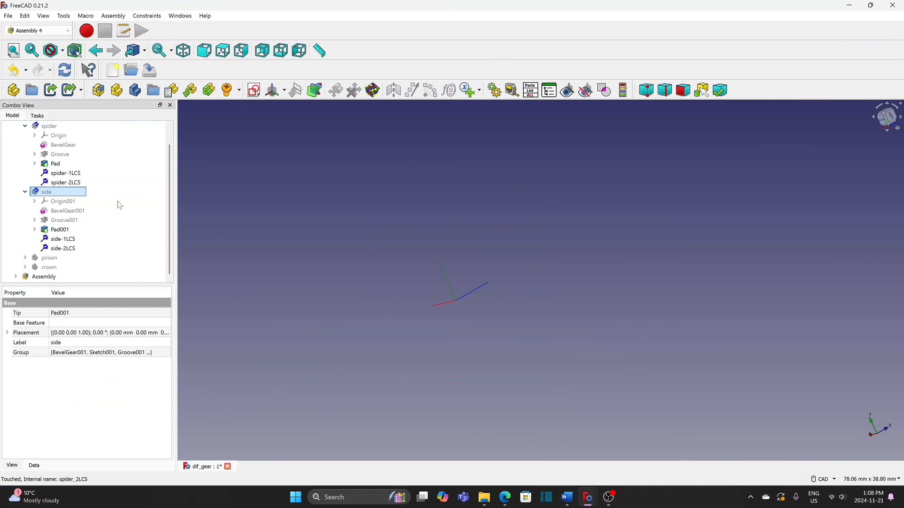
left_click(45, 258)
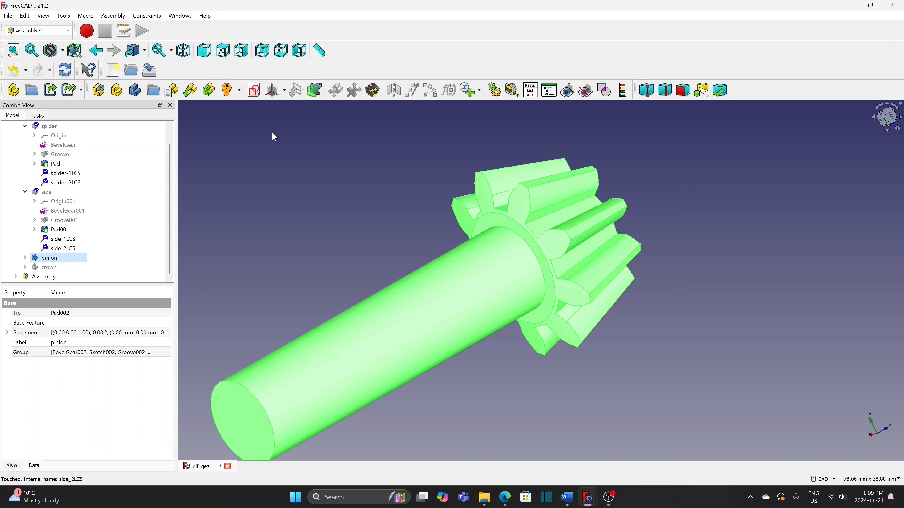
- Add a coordinate system named pinion-LCS to the pinion body, attached Concentric to the outer circular edge of the face around the shaft
left_click(275, 91)
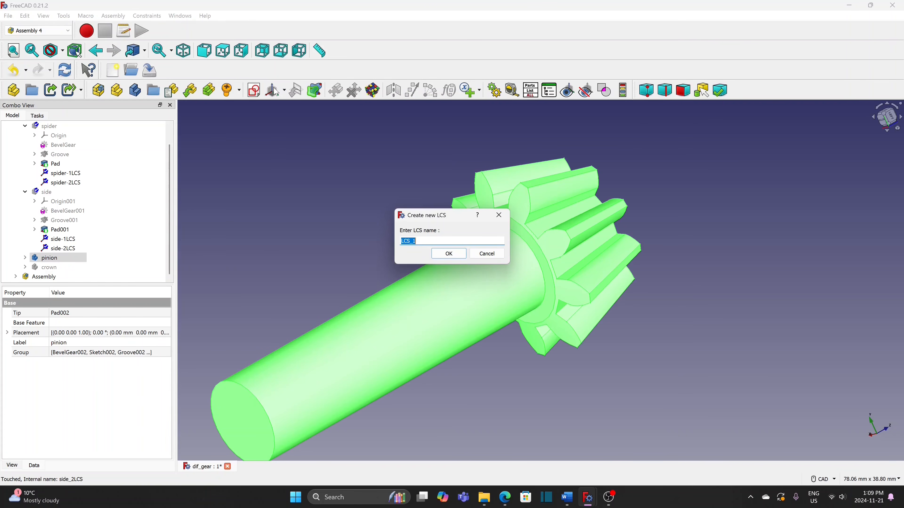
type("pinion-")
left_click(448, 254)
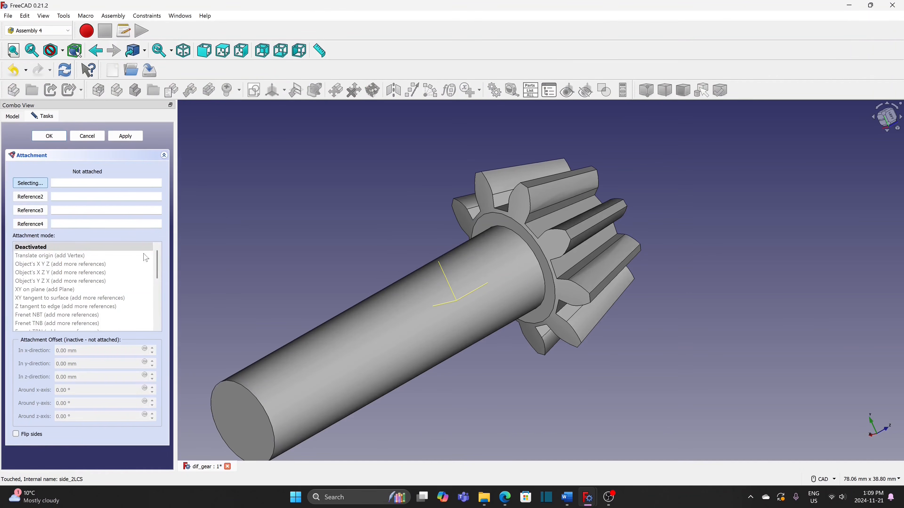
left_click(482, 221)
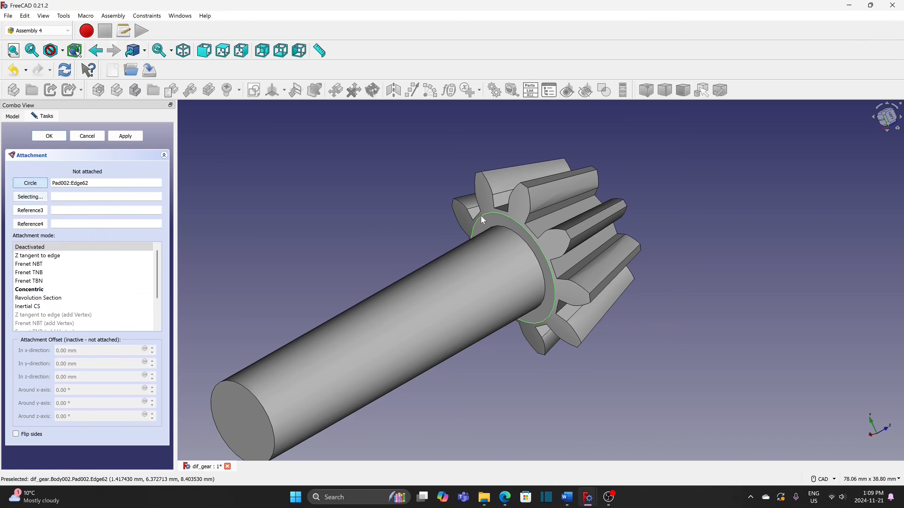
left_click(42, 290)
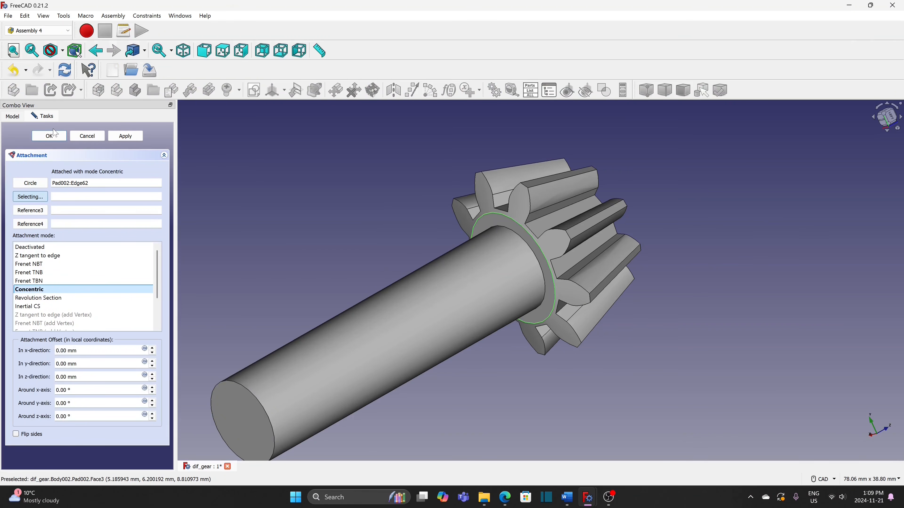
left_click(51, 137)
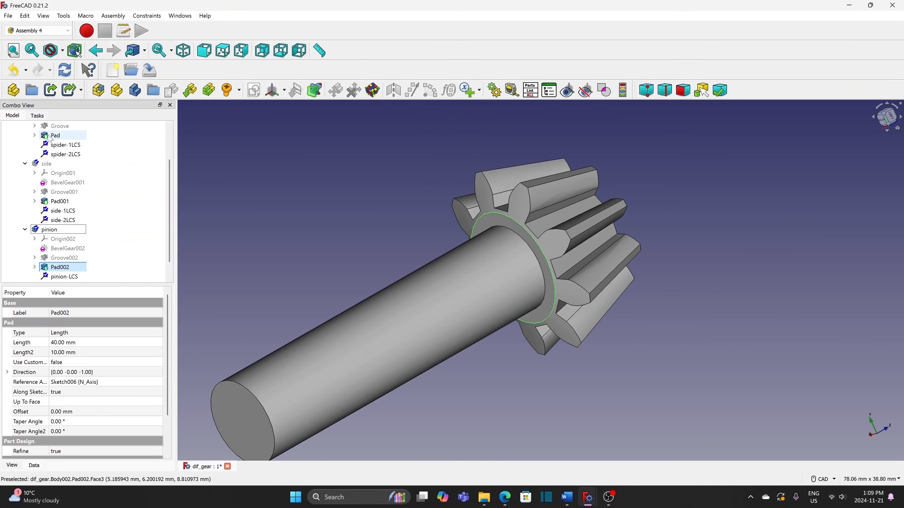
- Hide the pinion body and show the crown body
left_click(49, 231)
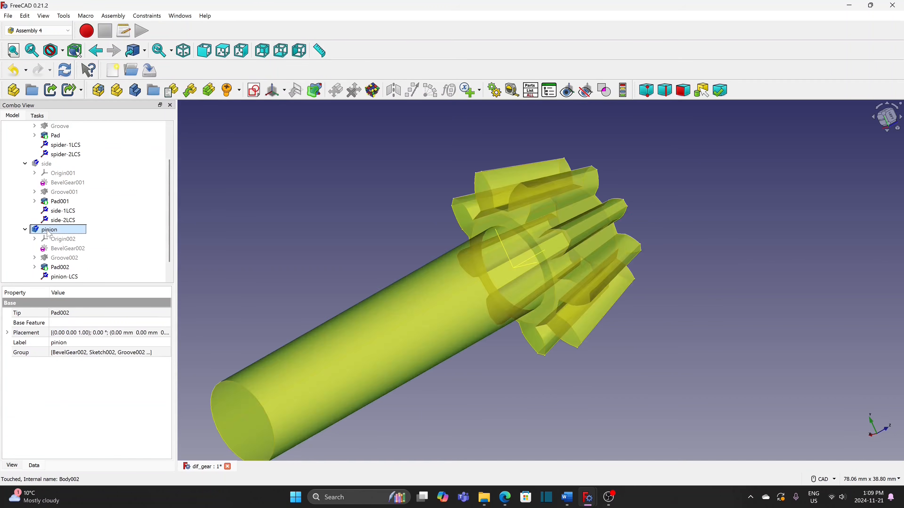
key("space")
scroll(109, 210, "down", 1)
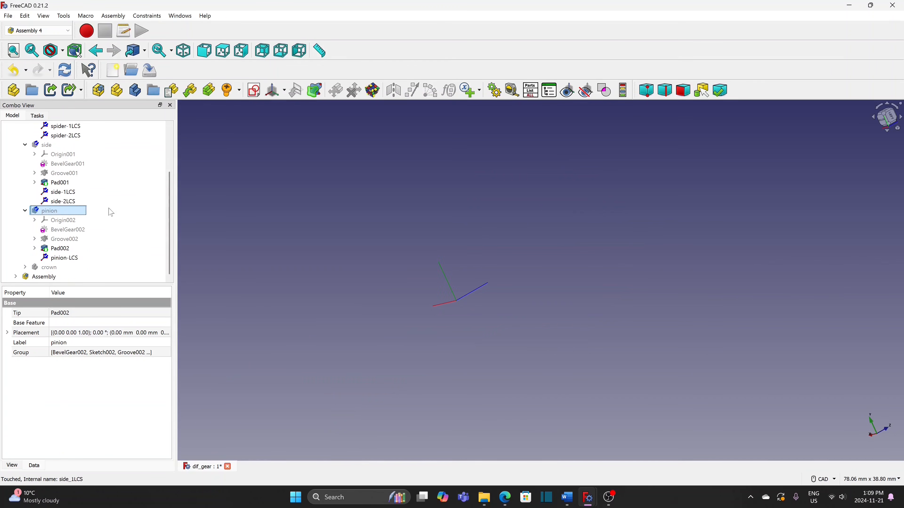
left_click(53, 271)
key("space")
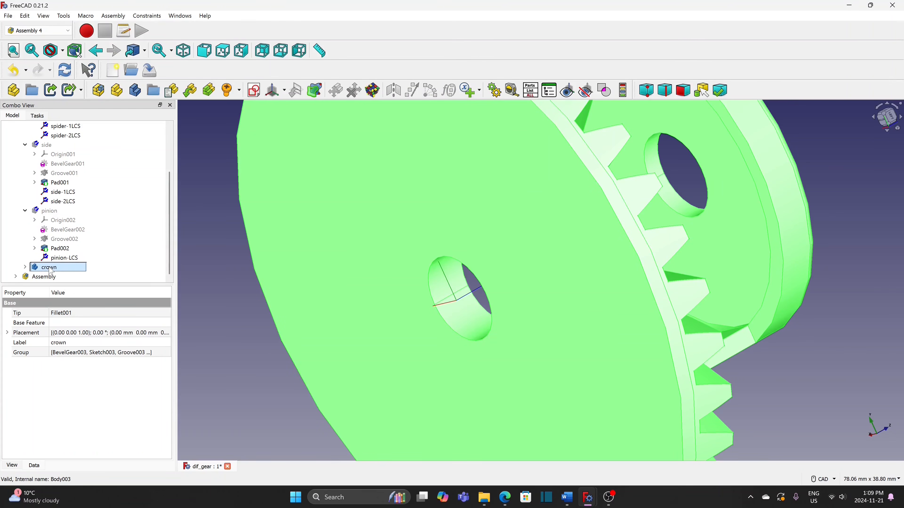
- Add a coordinate system named crown-LCS to the crown body, attached Concentric to the flat back face's outer circular edge
scroll(209, 223, "down", 4)
middle_click_drag(194, 216, 267, 244)
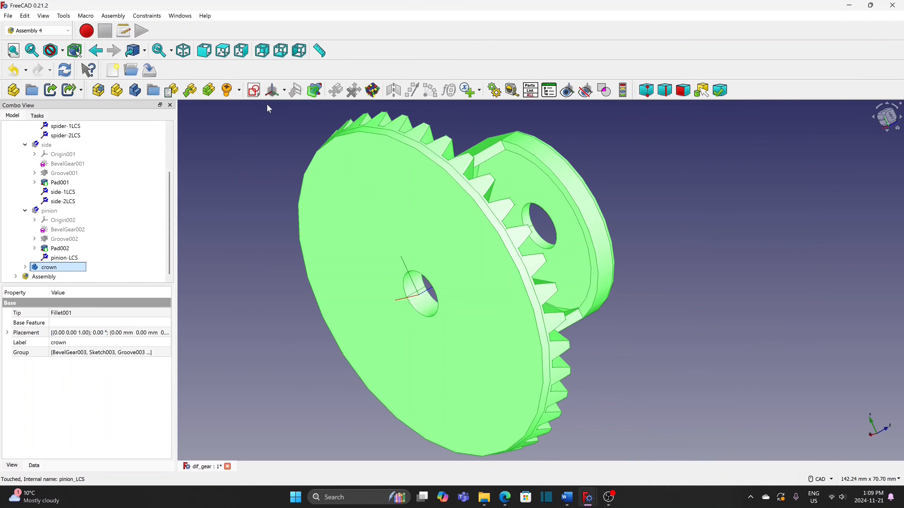
left_click(274, 90)
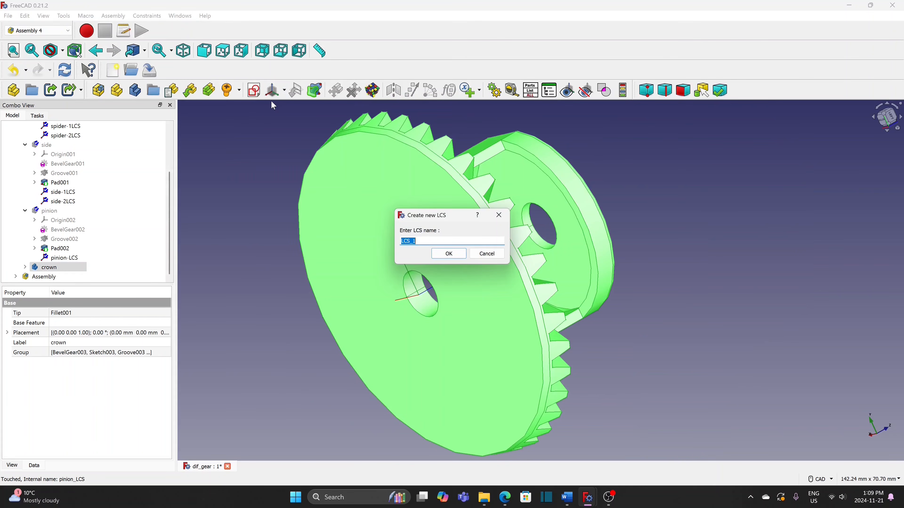
type("crown-")
left_click(449, 253)
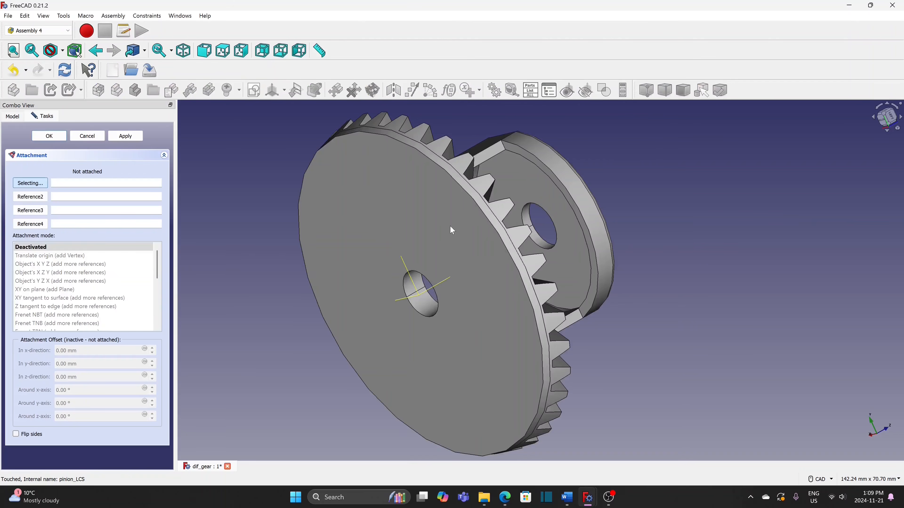
left_click(473, 201)
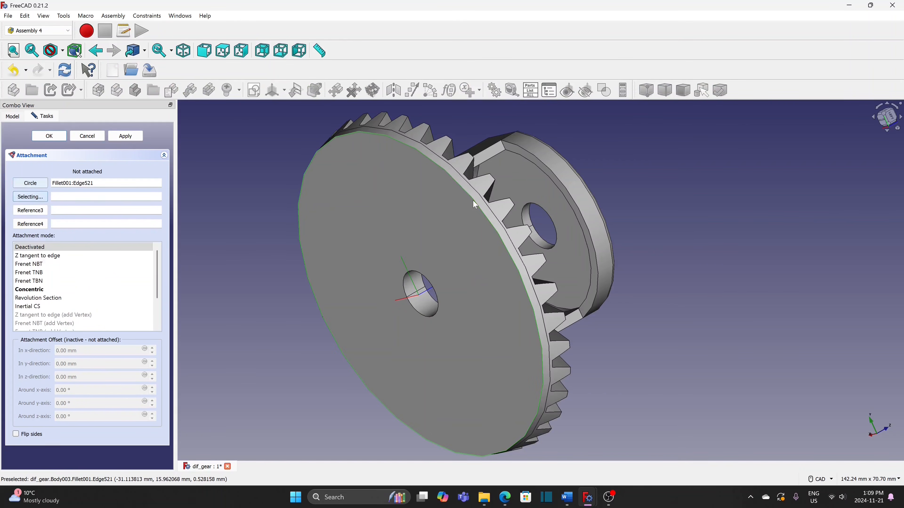
left_click(59, 289)
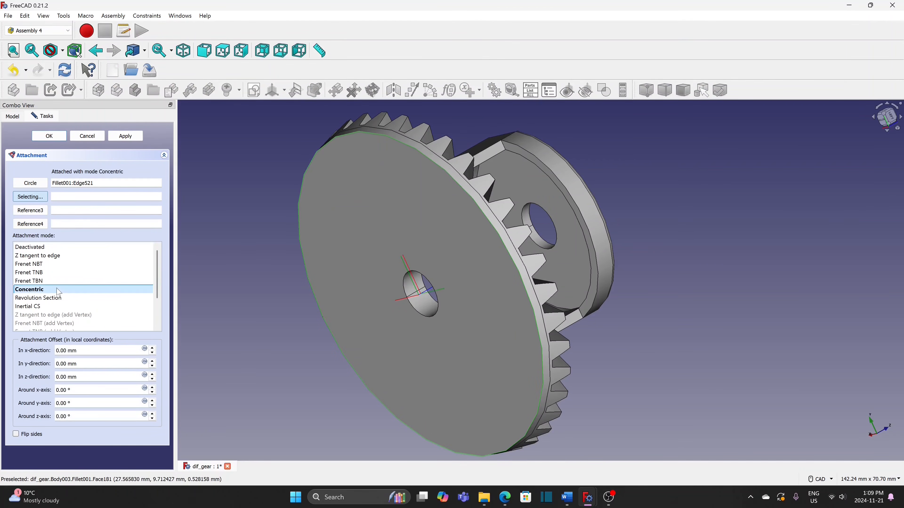
left_click(49, 136)
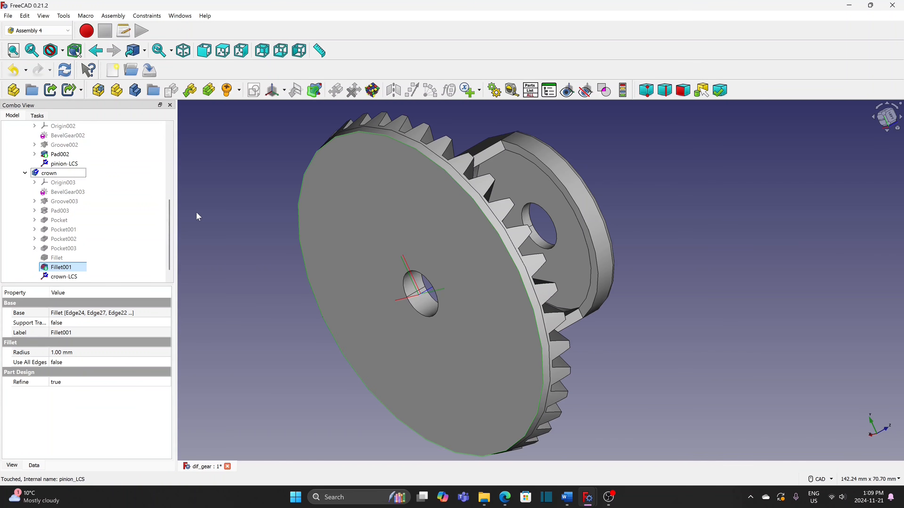
- Hide the local coordinate systems of the spider and side bodies
scroll(185, 230, "down", 1)
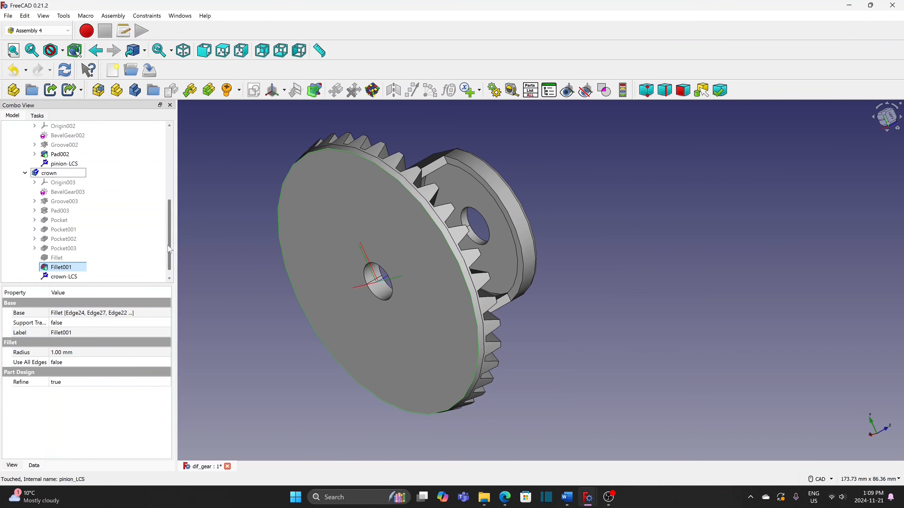
left_click_drag(170, 249, 177, 175)
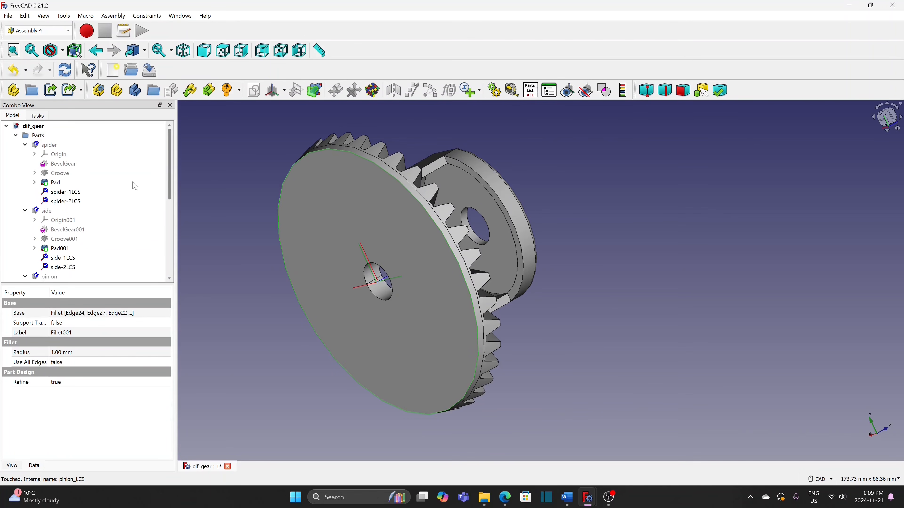
left_click(75, 195)
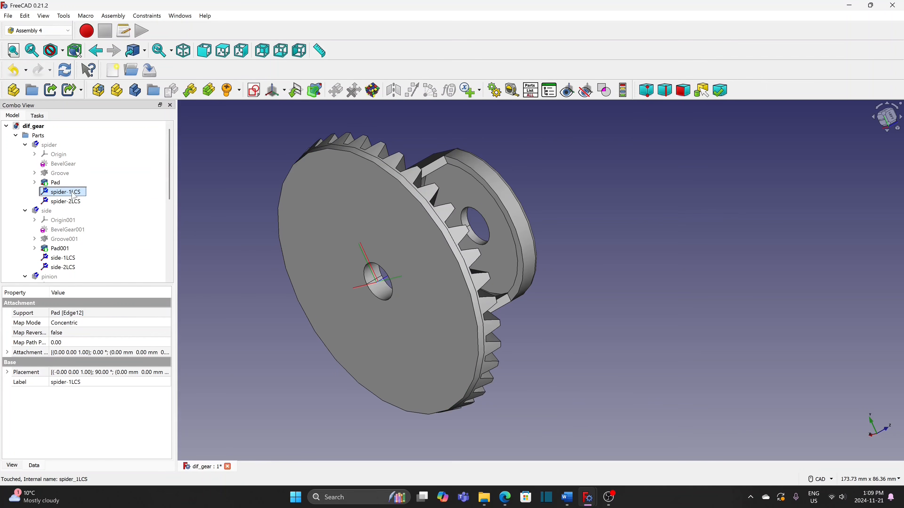
left_click(41, 139)
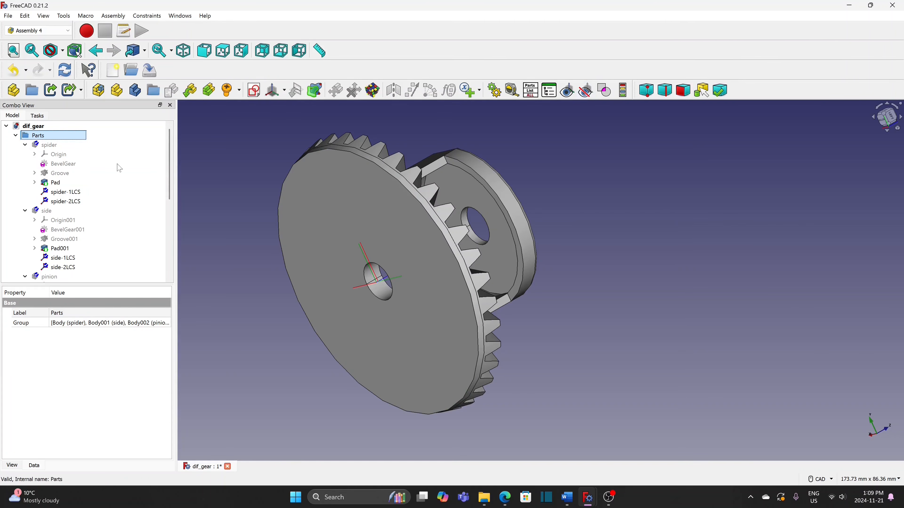
left_click(53, 144)
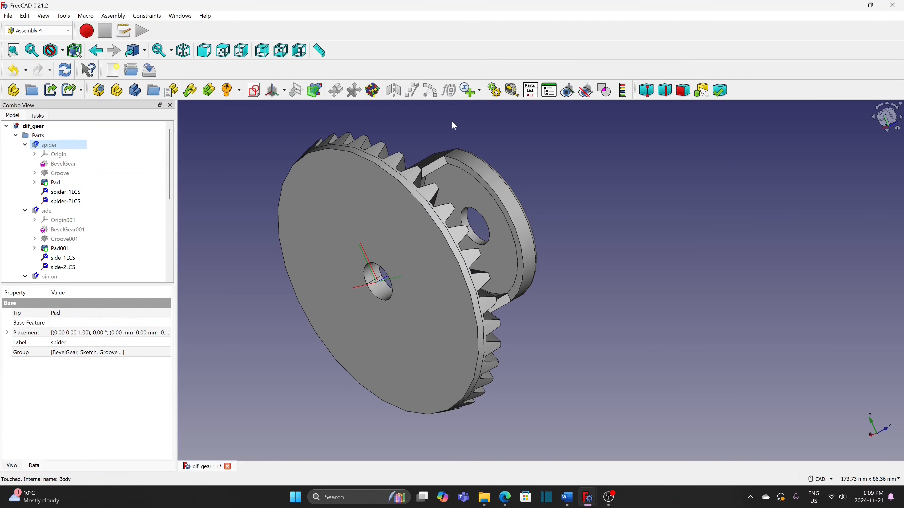
left_click(585, 93)
left_click(52, 214)
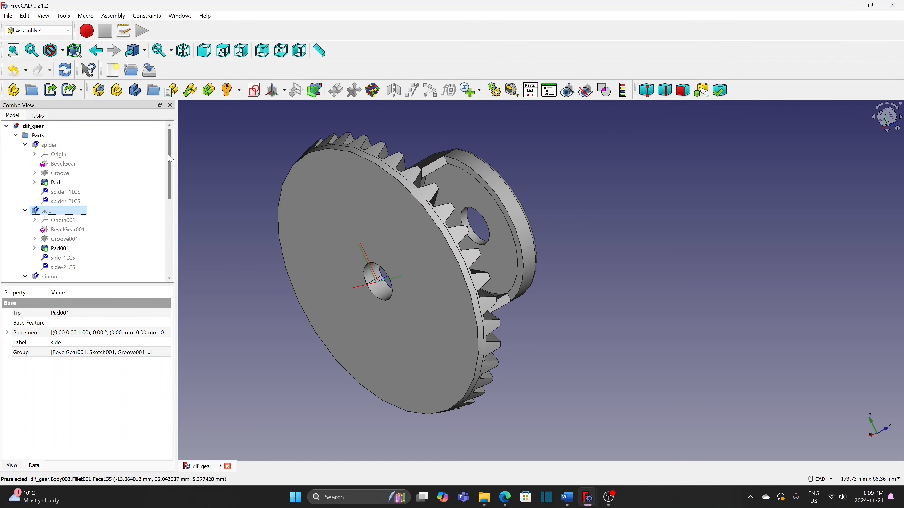
- Hide the crown body
scroll(171, 160, "down", 3)
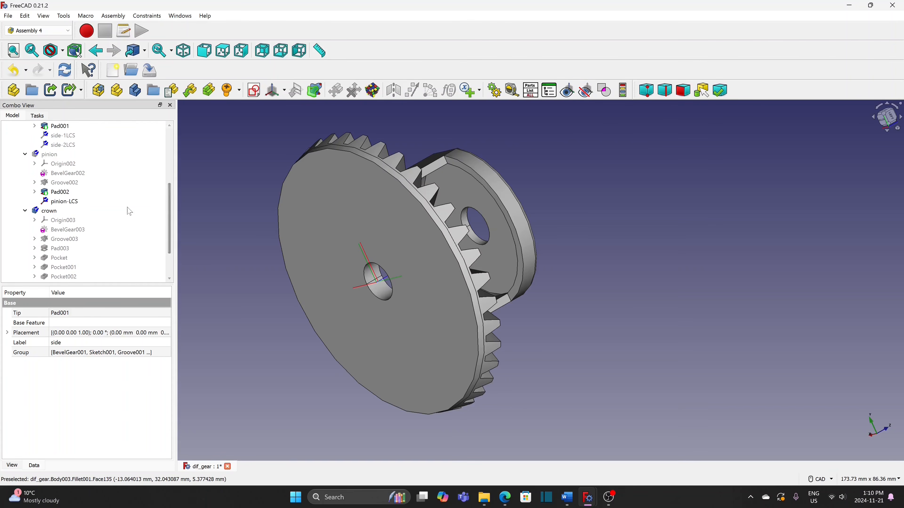
left_click(65, 202)
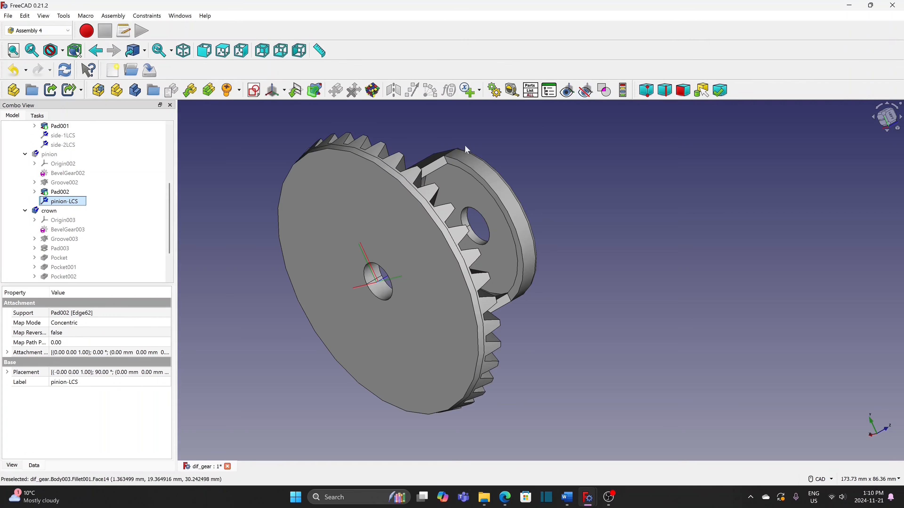
scroll(125, 247, "down", 2)
left_click(65, 269)
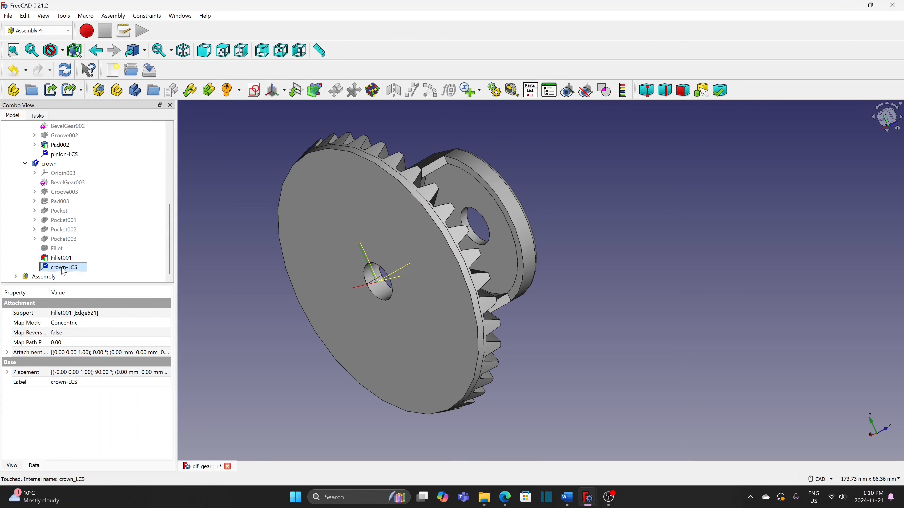
left_click(53, 165)
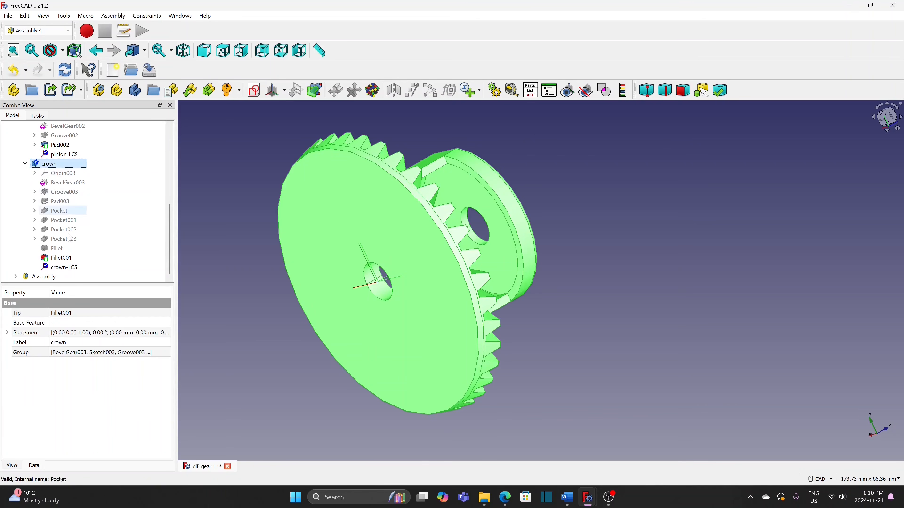
key("space")
- Hide the crown-LCS coordinate system and refresh the document
left_click(64, 267)
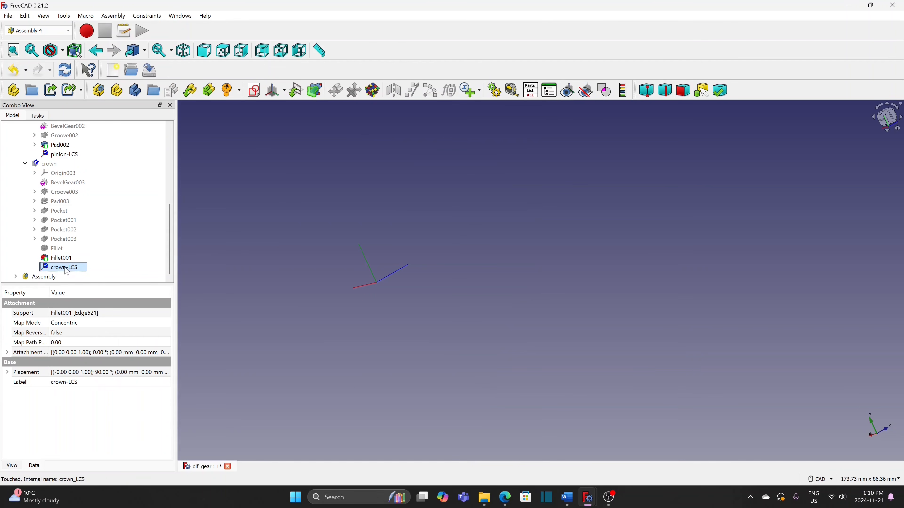
left_click(25, 17)
left_click(41, 98)
key("space")
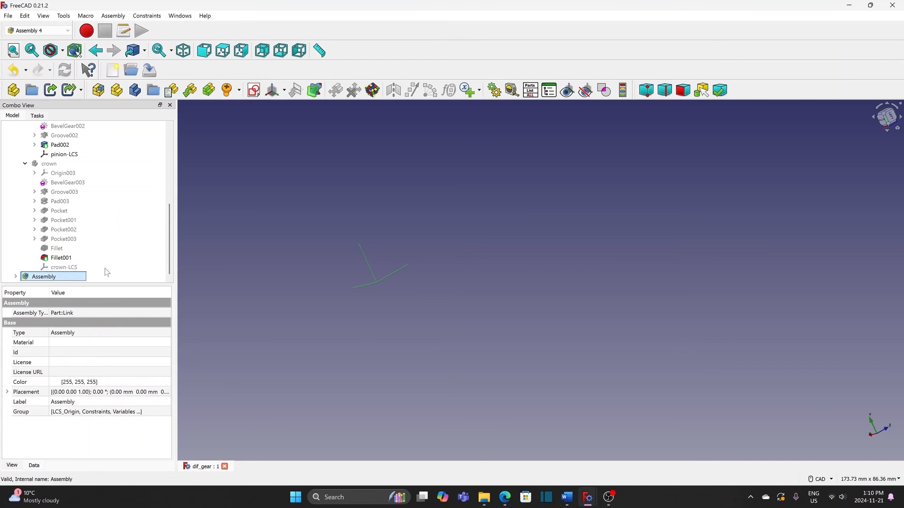
- Add a Float variable named angle with value 0 to the assembly's Variables
left_click(15, 277)
scroll(169, 250, "down", 2)
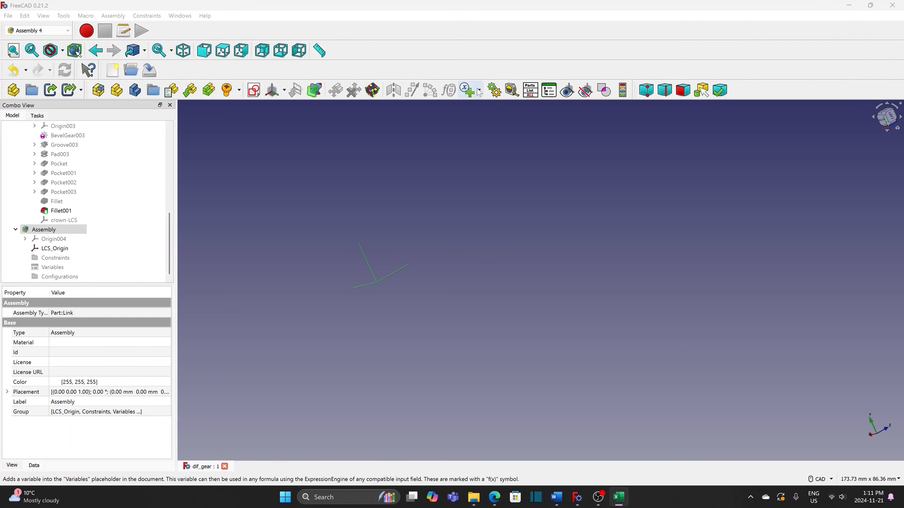
left_click(474, 95)
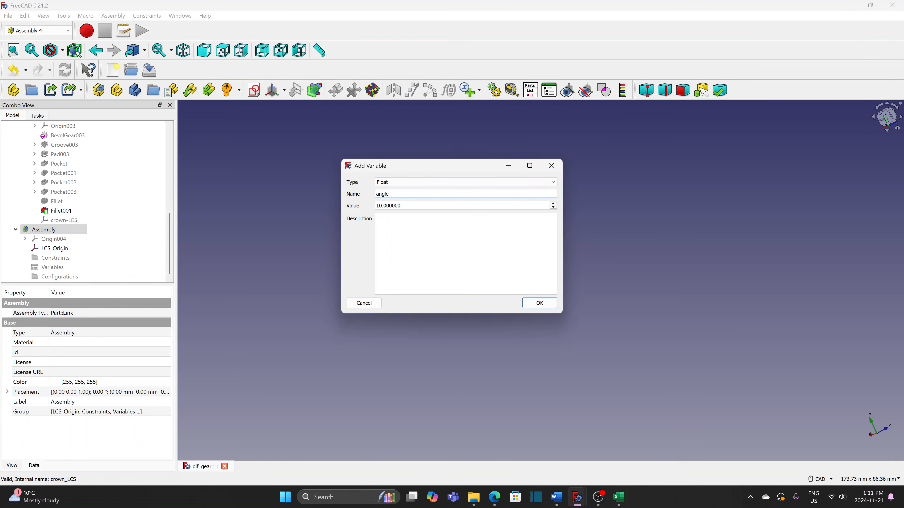
key("Tab")
type("0")
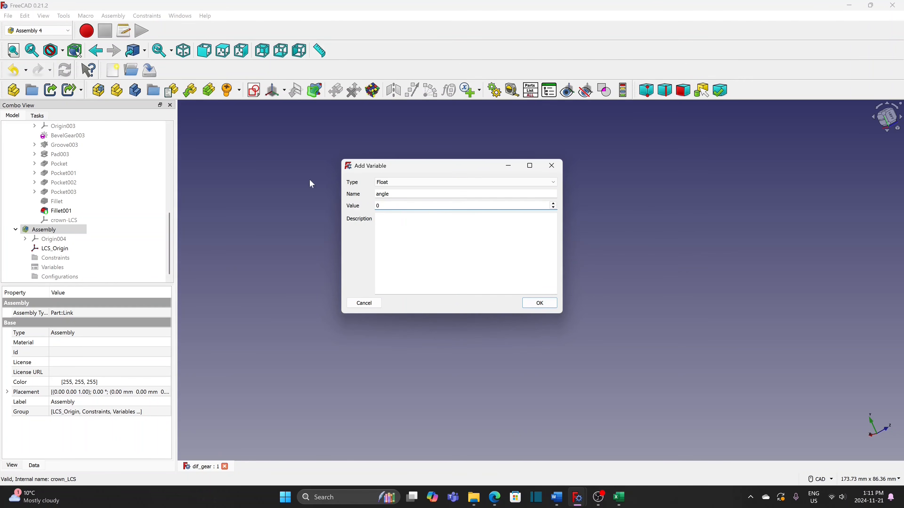
left_click(532, 304)
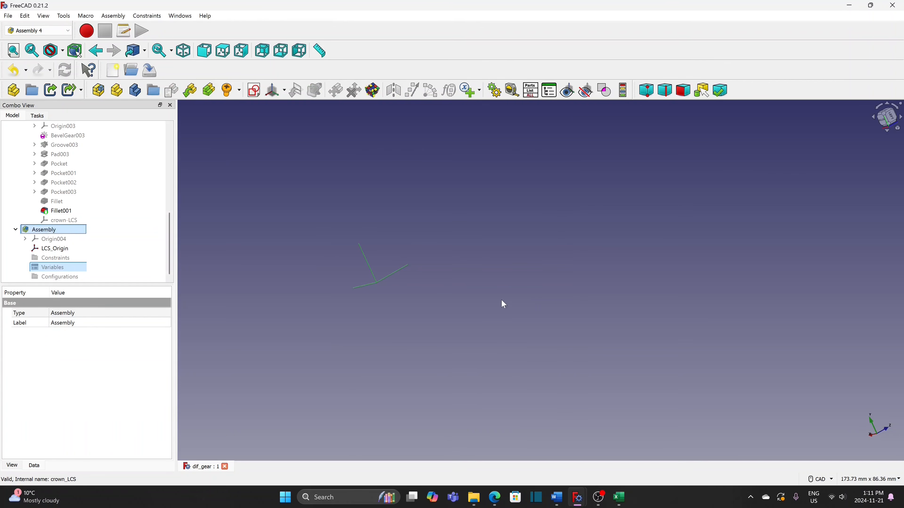
- Add a Float variable named rotate with value 0 to the assembly's Variables
left_click(50, 267)
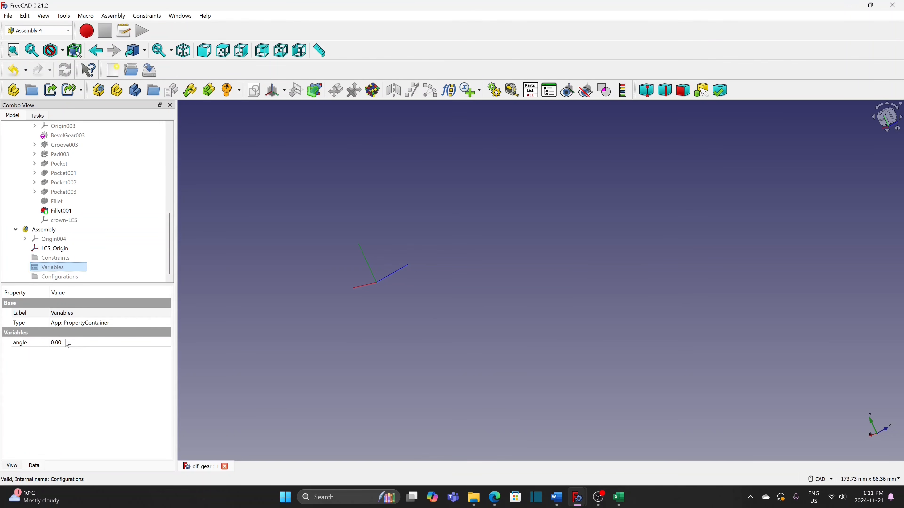
left_click(480, 91)
left_click(481, 107)
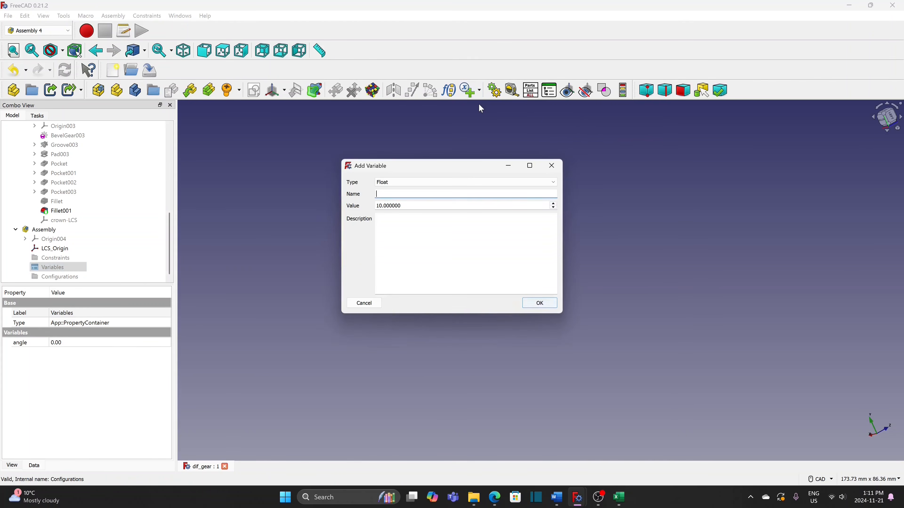
type("rotate")
key("Tab")
type("0")
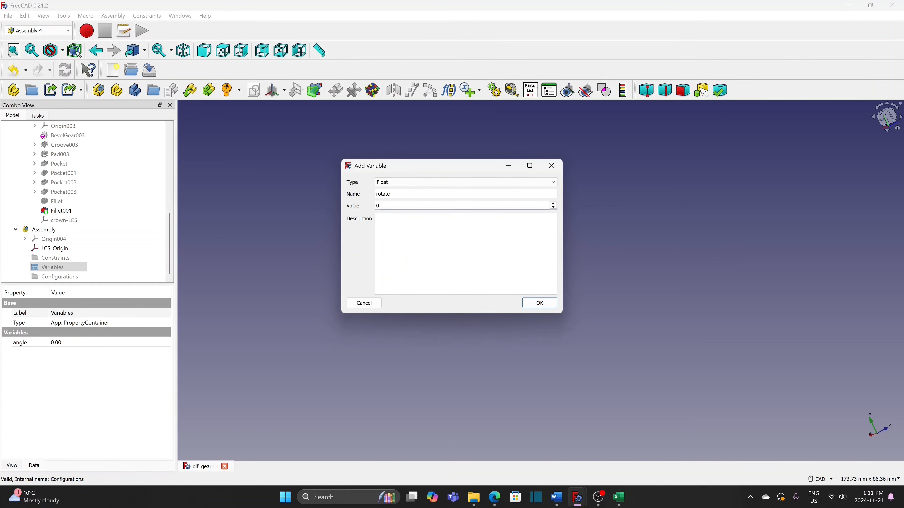
left_click(538, 303)
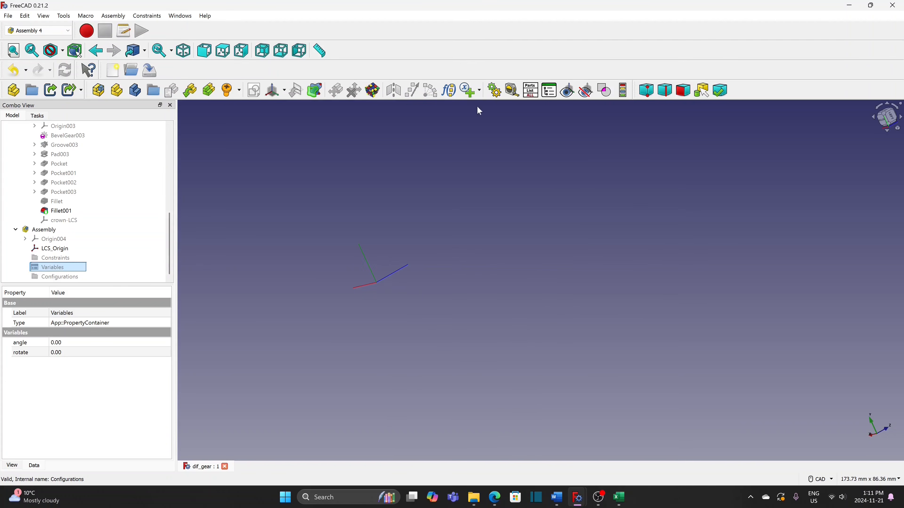
- Add a Float variable named side1 with value 0 to the assembly's Variables
left_click(472, 92)
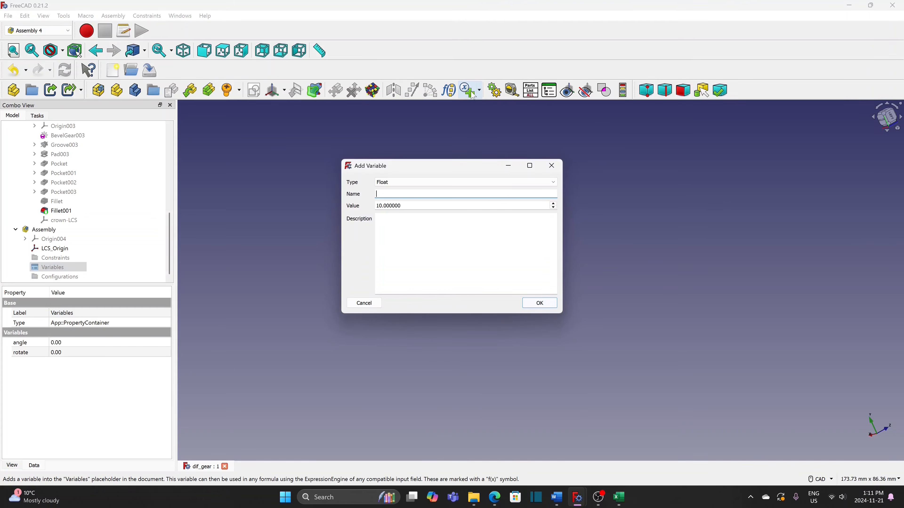
type("side1")
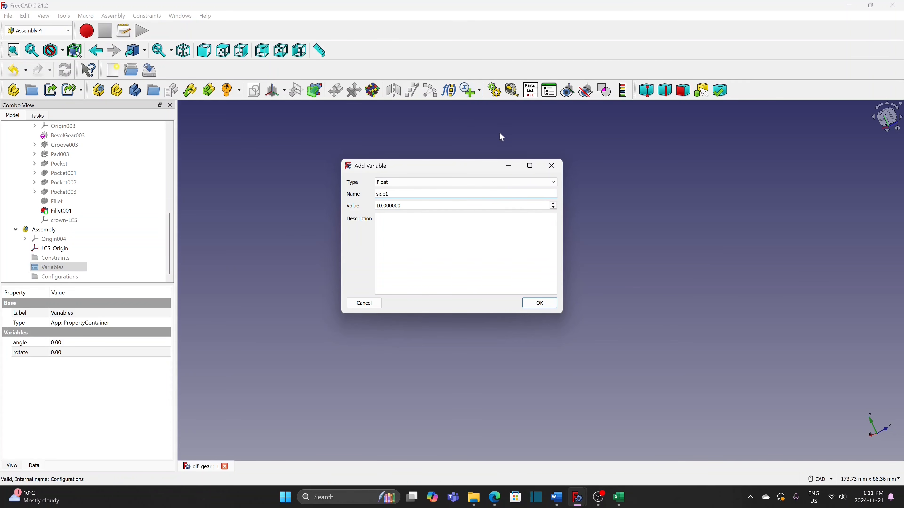
key("Tab")
type("0")
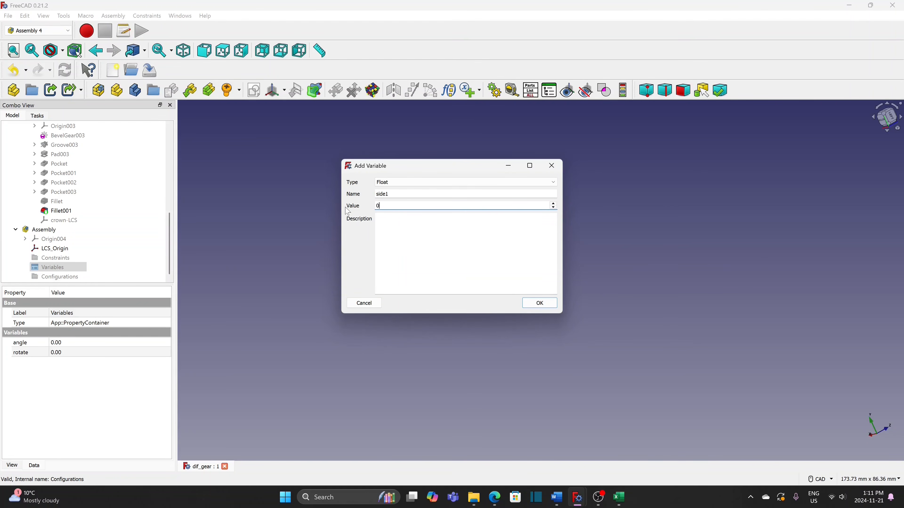
left_click(538, 304)
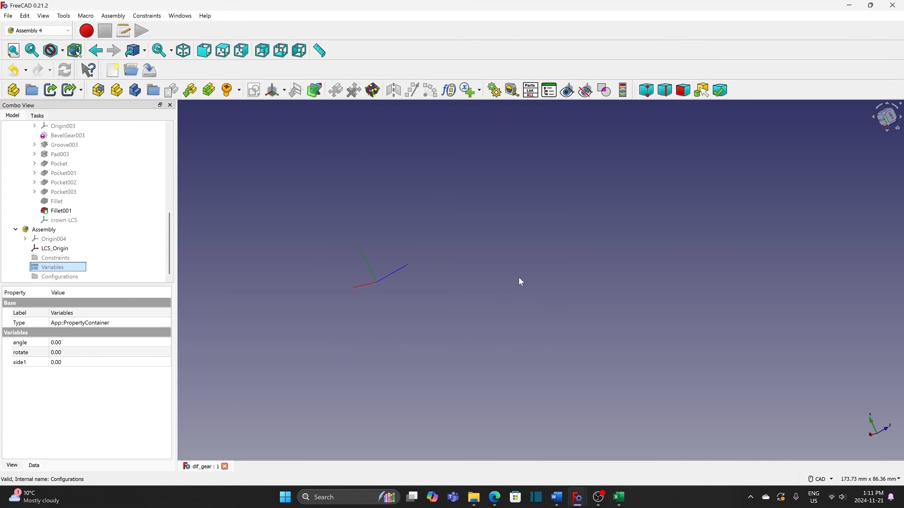
- Add a Float variable named side2 with value 0 to the assembly's Variables
left_click(470, 91)
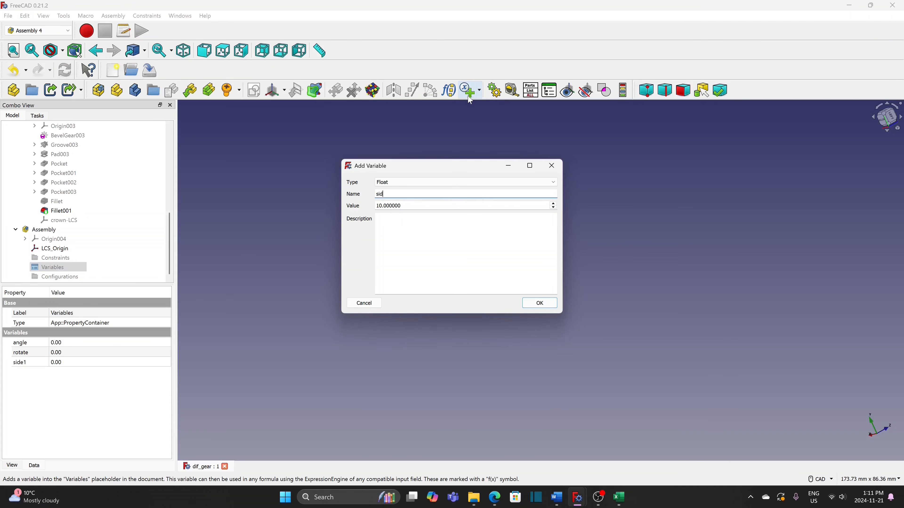
key("Tab")
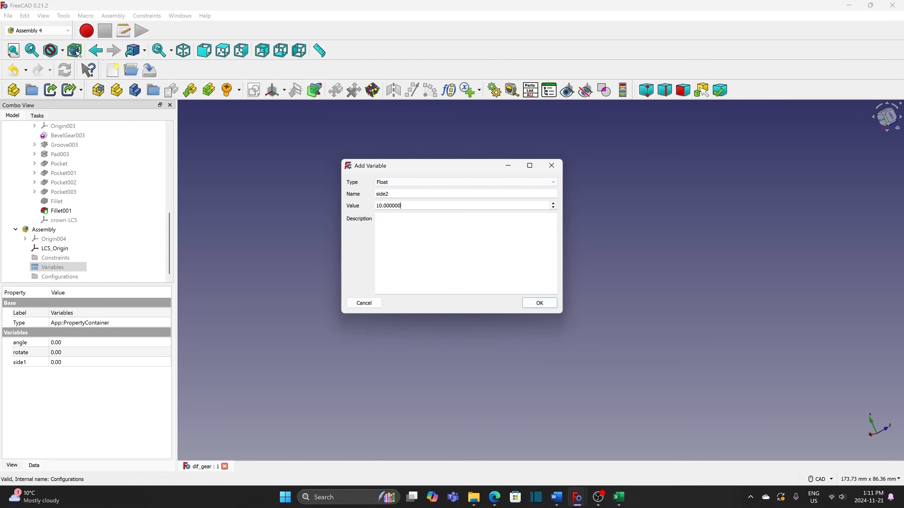
type("0")
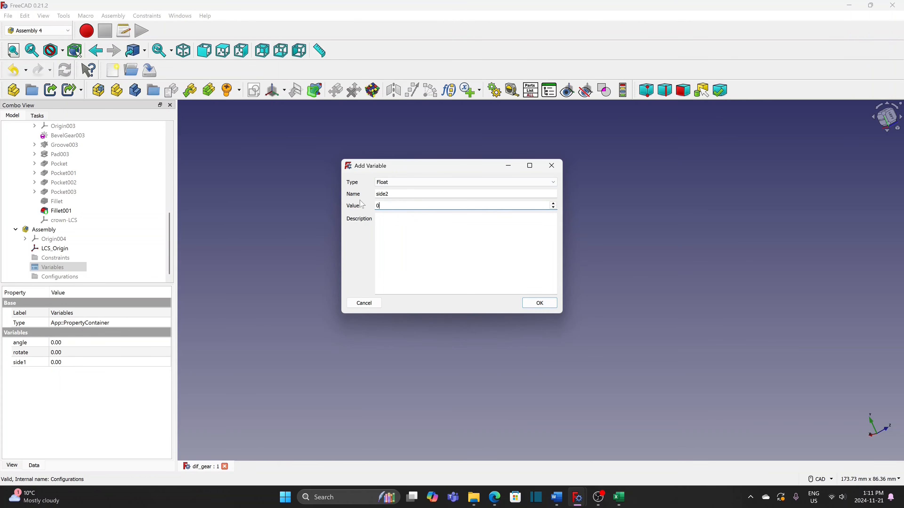
left_click(539, 303)
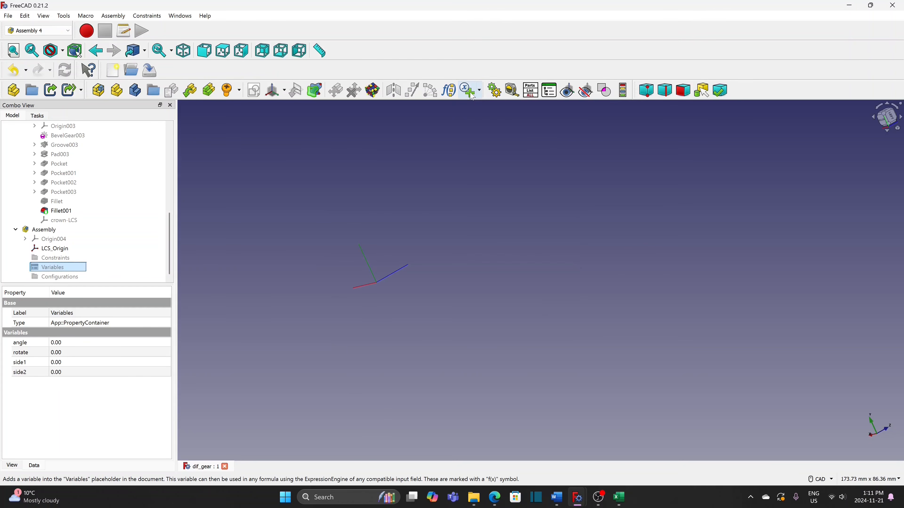
- Add a Float variable named spder1 with value 0 to the assembly's Variables
left_click(469, 90)
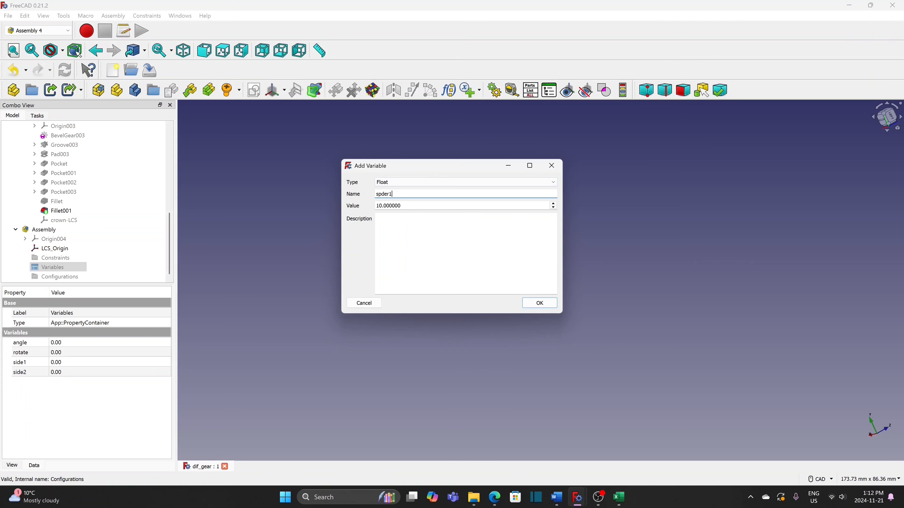
key("Tab")
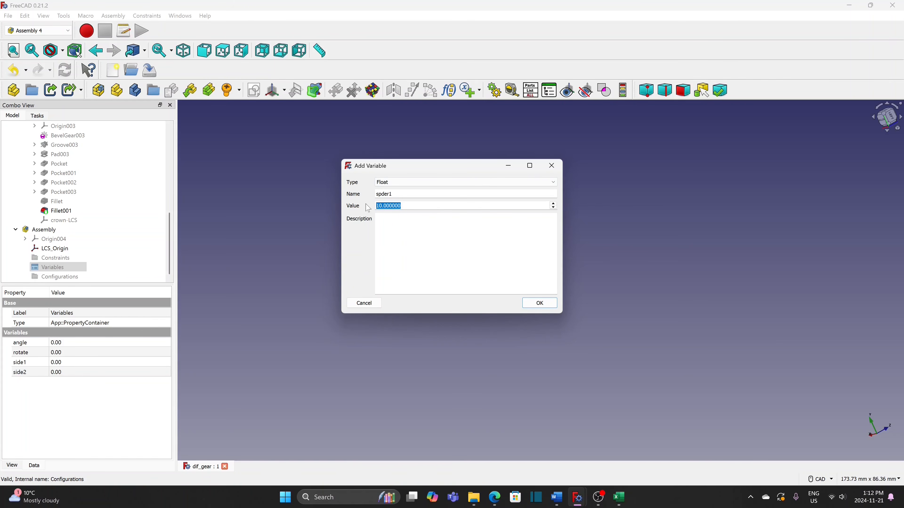
type("0")
left_click(540, 304)
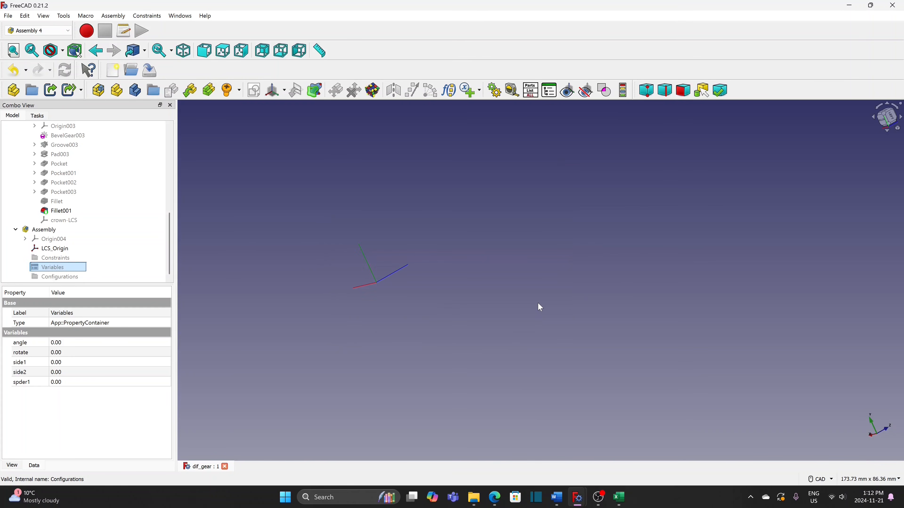
- Add a Float variable named spider2 with value 0 to the assembly's Variables
left_click(471, 92)
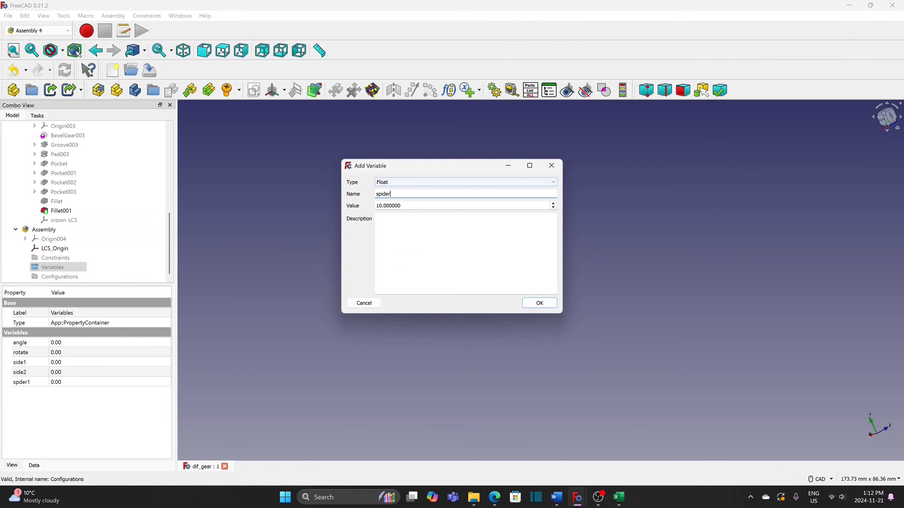
key("Tab")
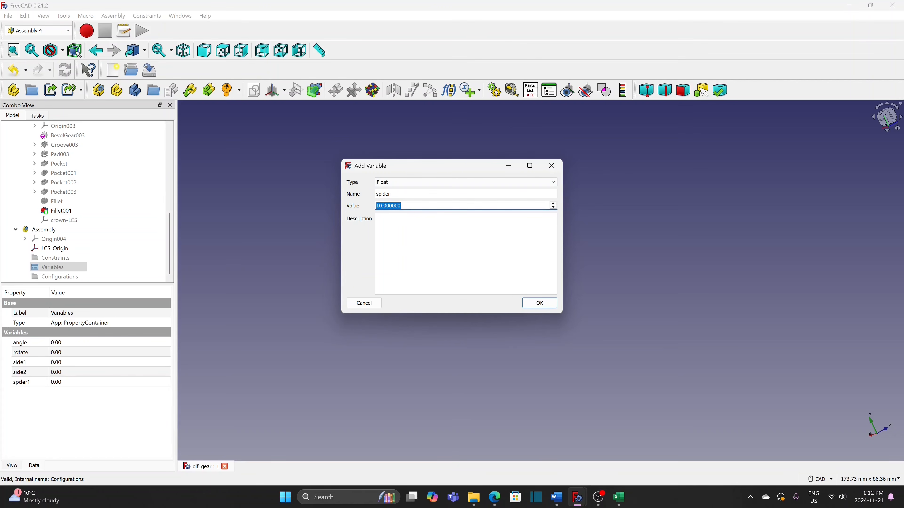
left_click(391, 194)
type("2")
key("Tab")
type("0")
left_click(538, 304)
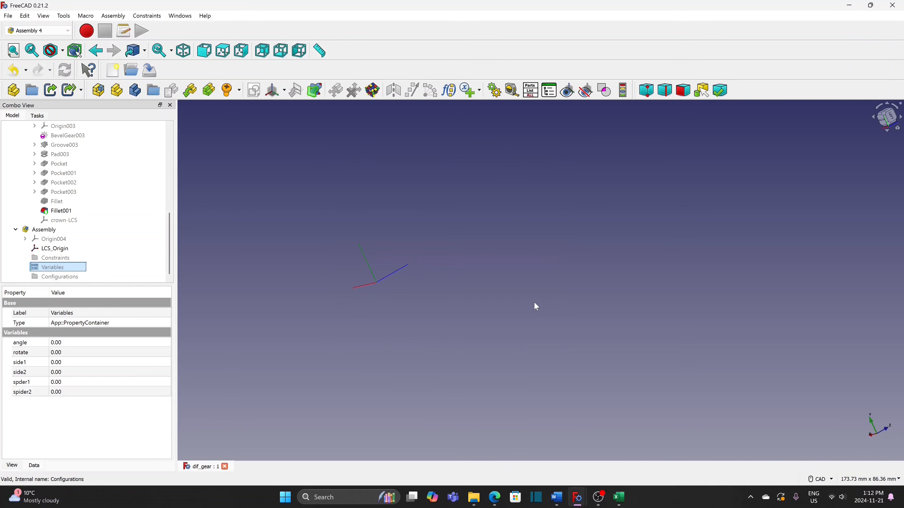
- Add a Float variable named crown with value 0 to the assembly's Variables
left_click(470, 89)
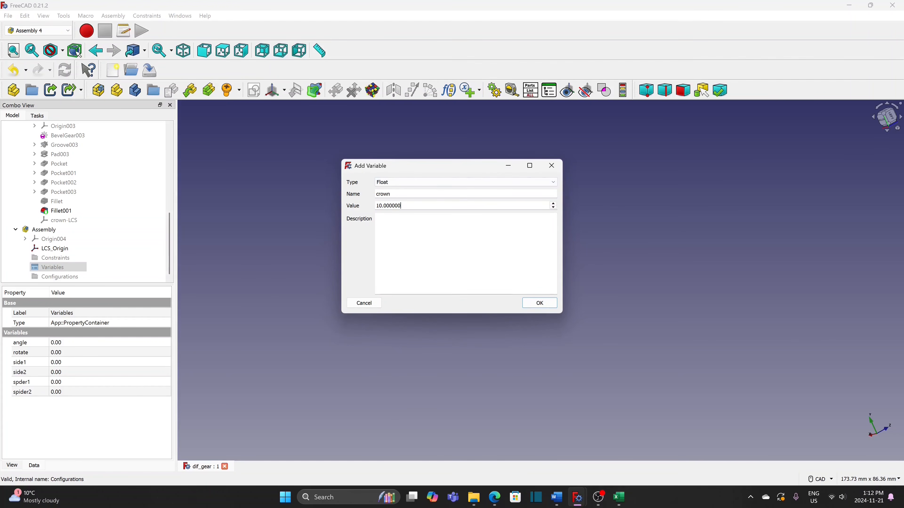
key("Tab")
type("0")
left_click(537, 304)
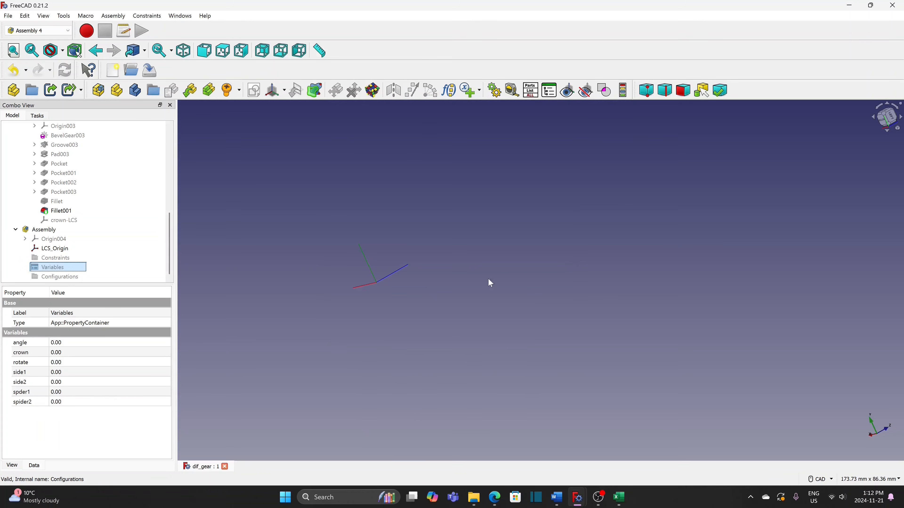
- Add a Float variable named pinion with value 0 to the assembly's Variables
left_click(472, 93)
type("pin")
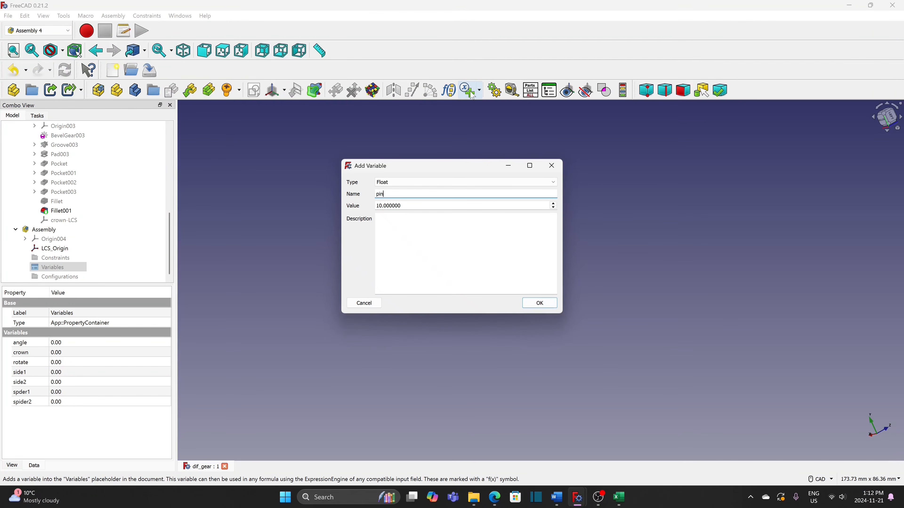
type("ion")
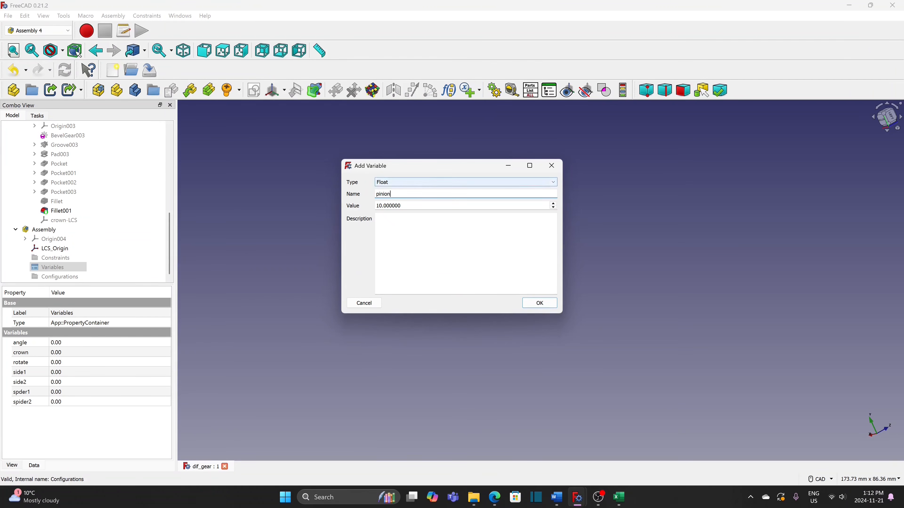
key("Tab")
type("0")
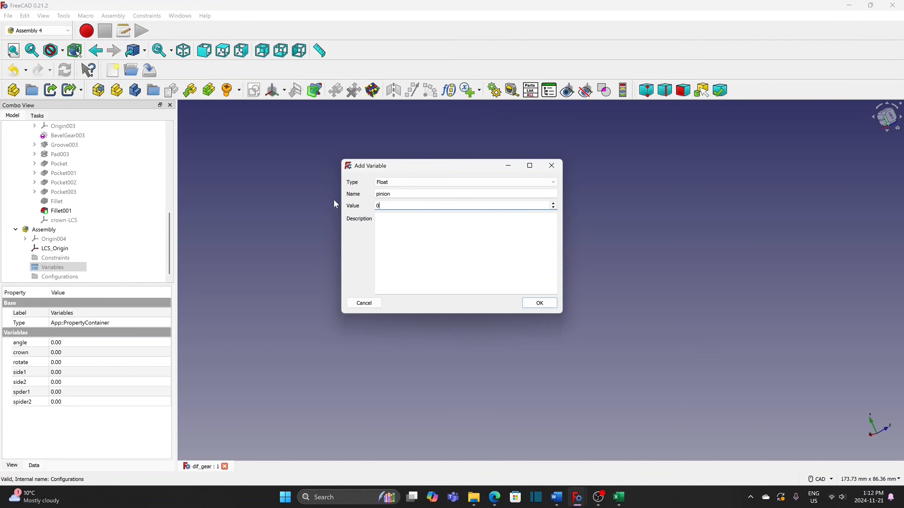
left_click(544, 307)
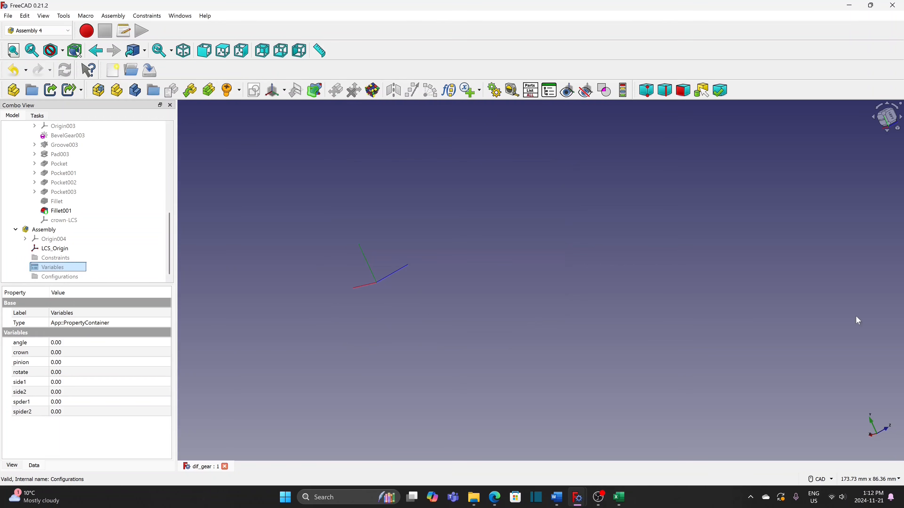
- Create a new sketch named master-spider in the Assembly
left_click(144, 195)
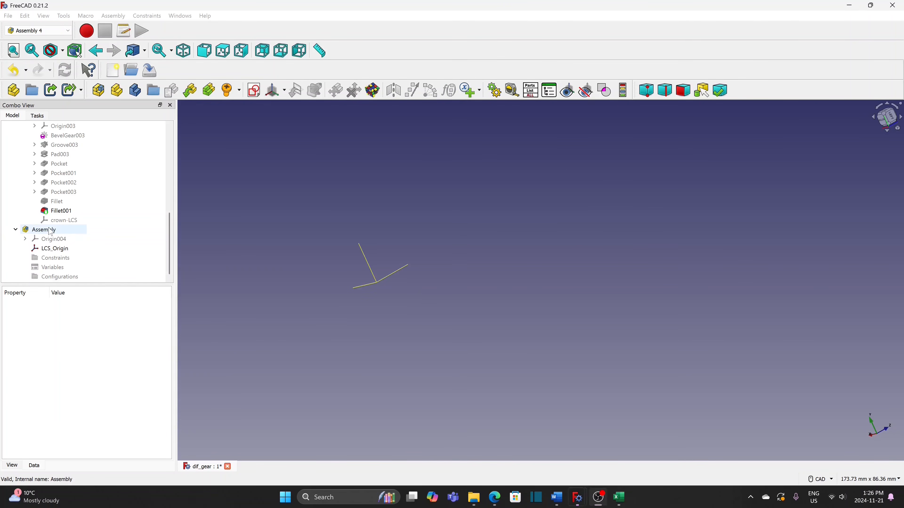
left_click(70, 231)
left_click(254, 91)
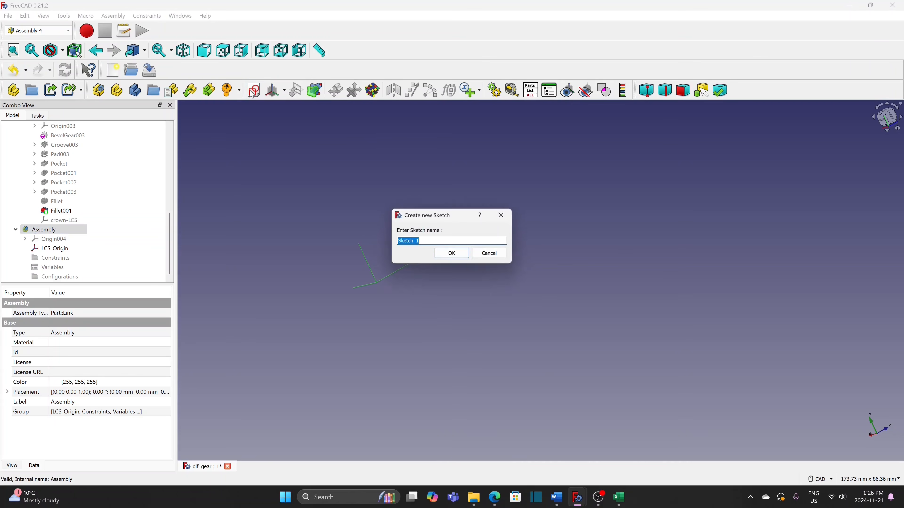
type("master-spider")
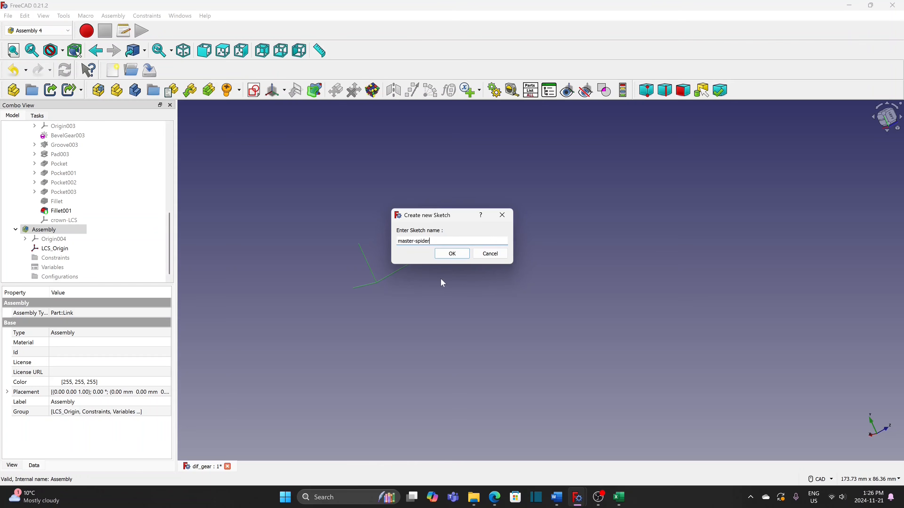
left_click(448, 255)
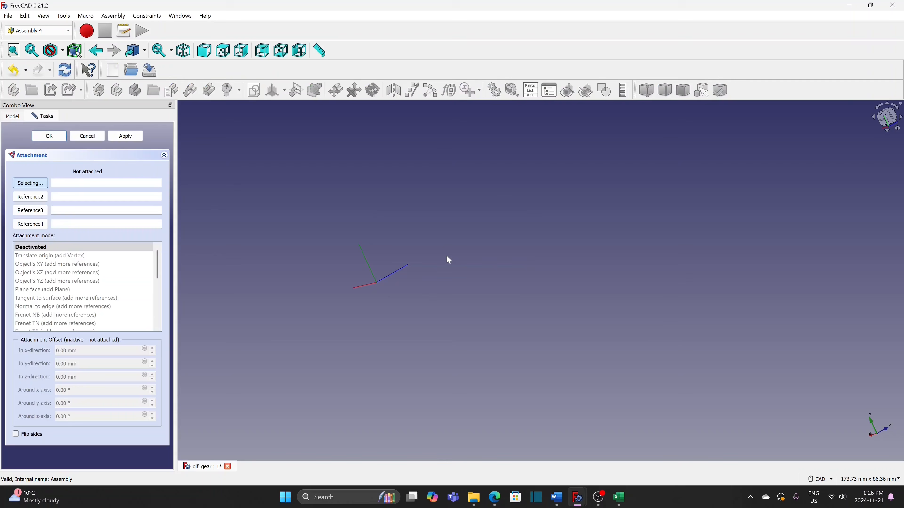
- Attach the master-spider sketch to the assembly's LCS_Origin using the Plane face mode
left_click(13, 117)
left_click(56, 241)
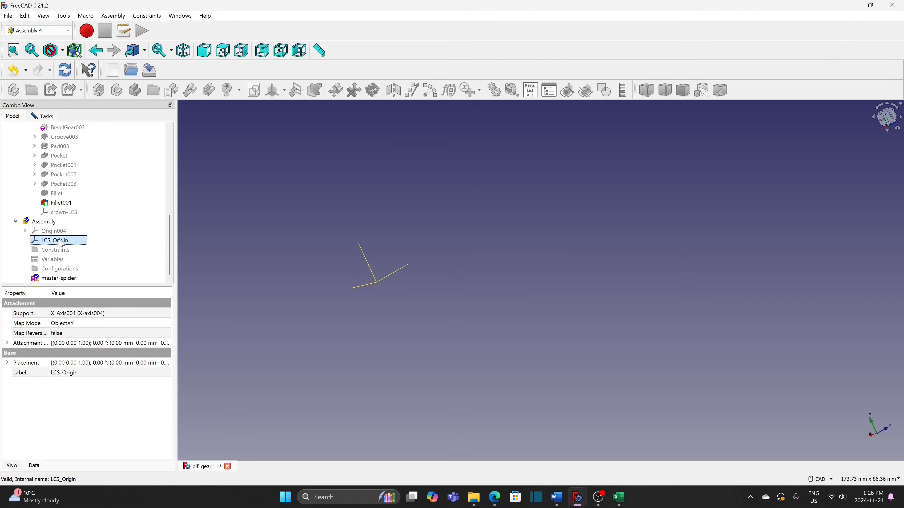
left_click(44, 116)
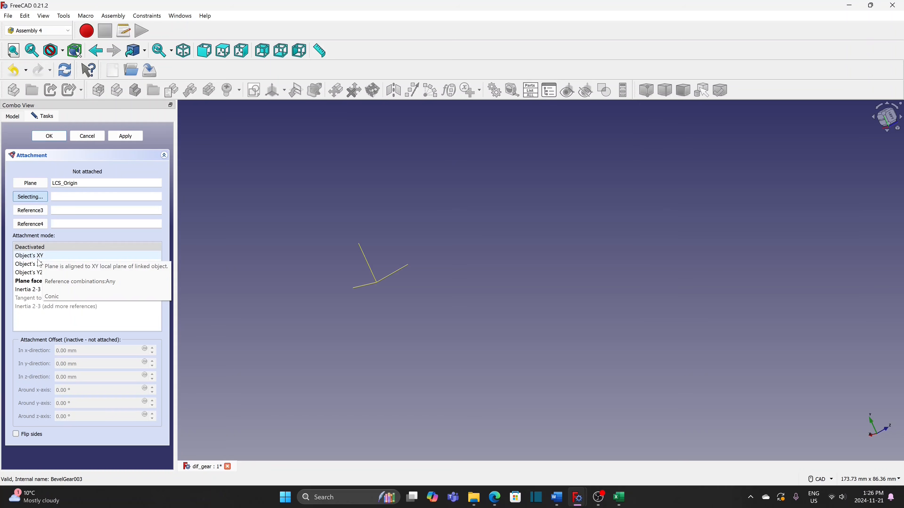
left_click(34, 281)
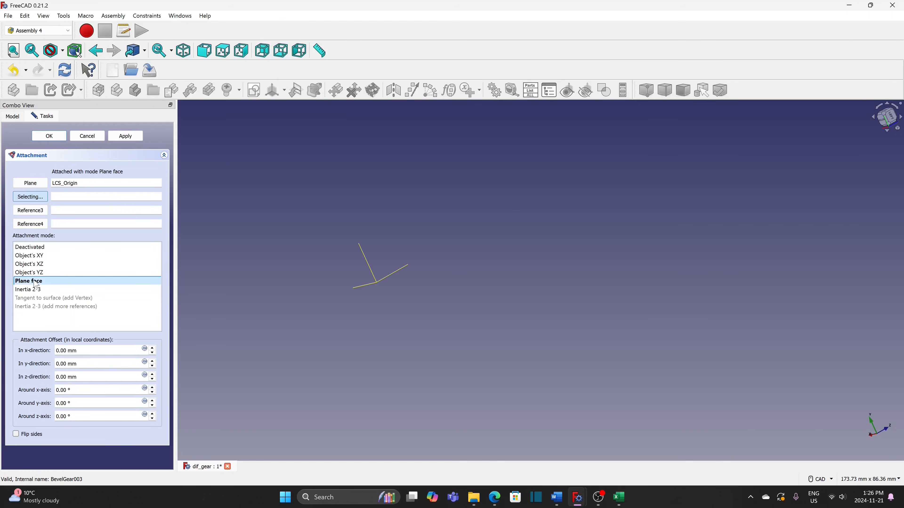
left_click(57, 137)
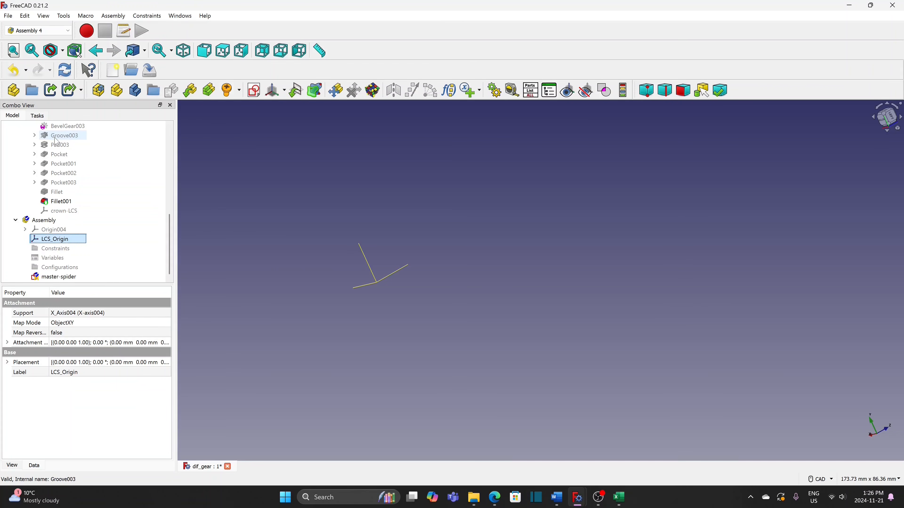
- Set the assembly variable angle to 10 and the variable rotate to 1
double_click(65, 278)
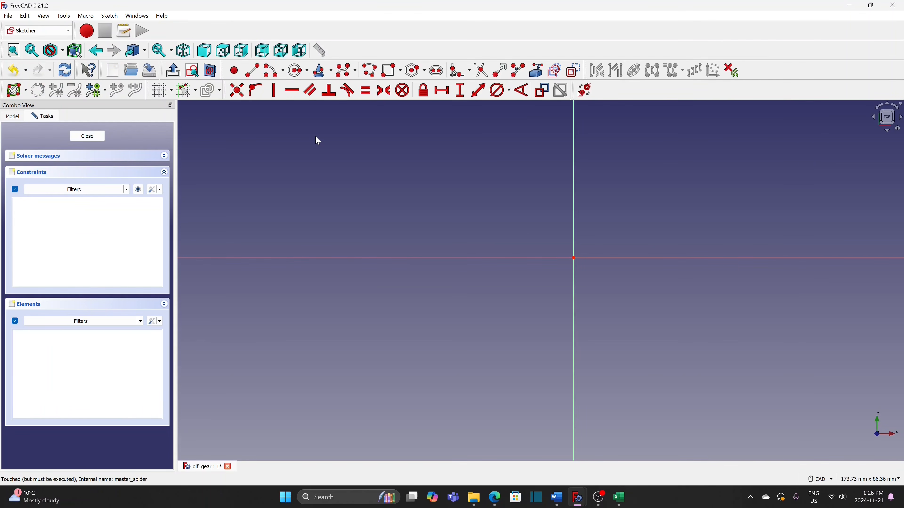
left_click(96, 141)
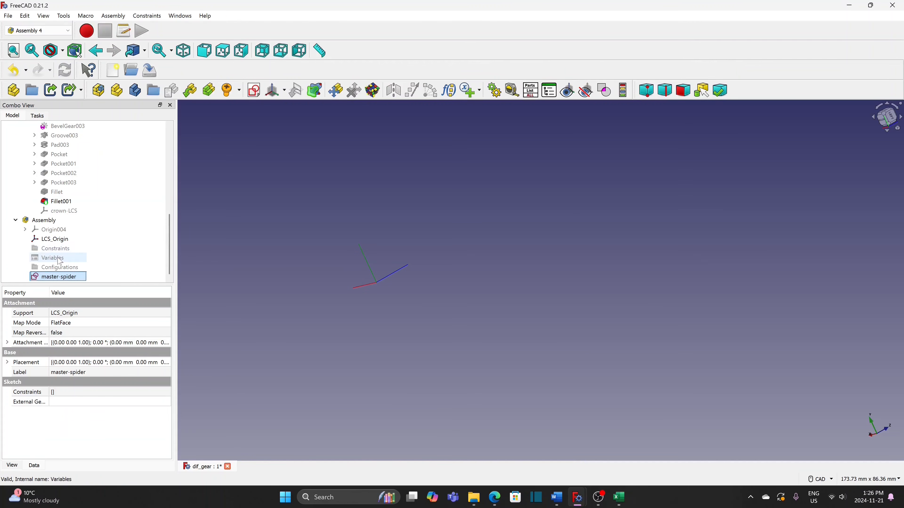
left_click(61, 258)
left_click(75, 343)
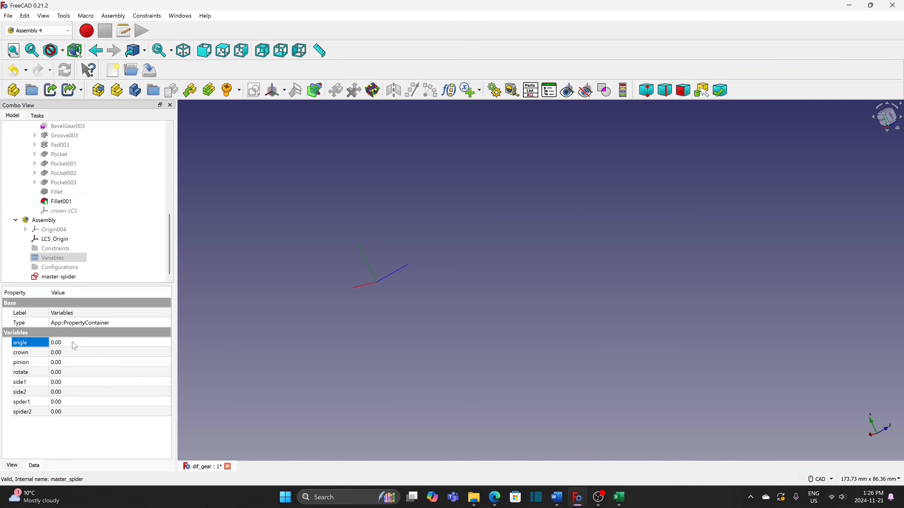
type("10")
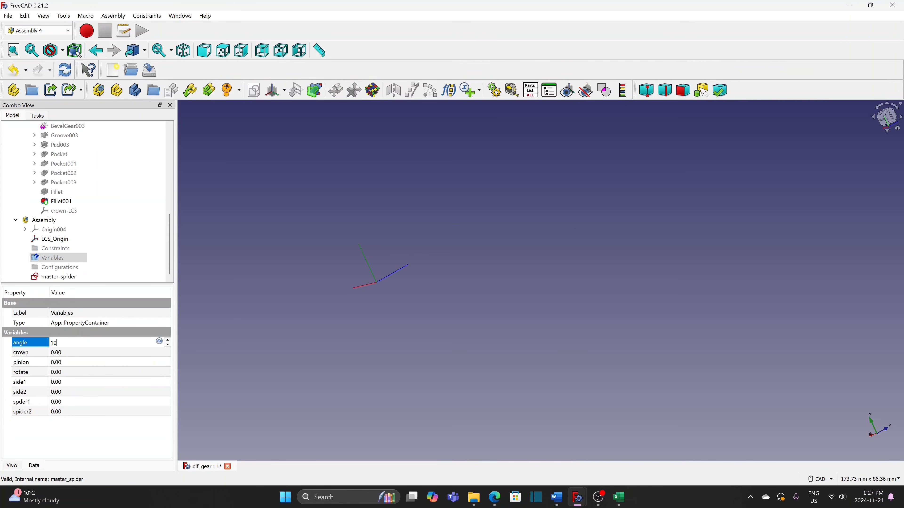
left_click(73, 372)
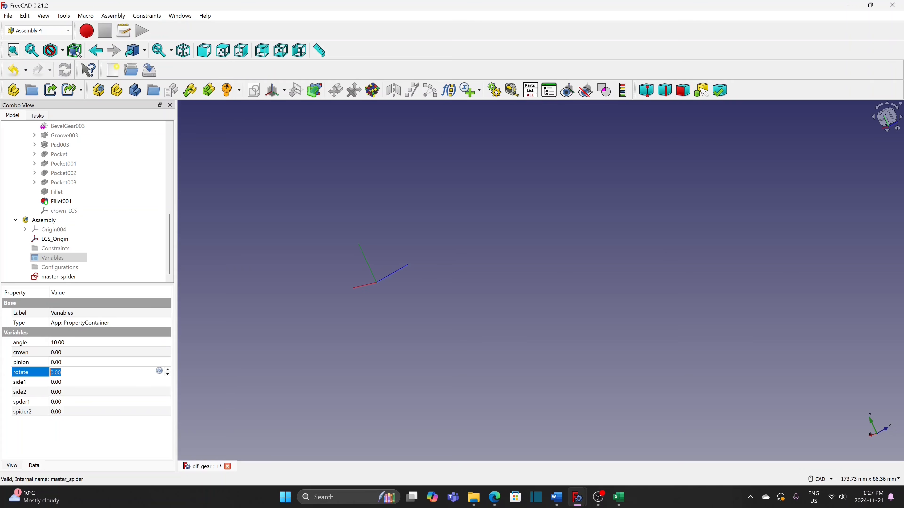
type("1")
left_click(225, 376)
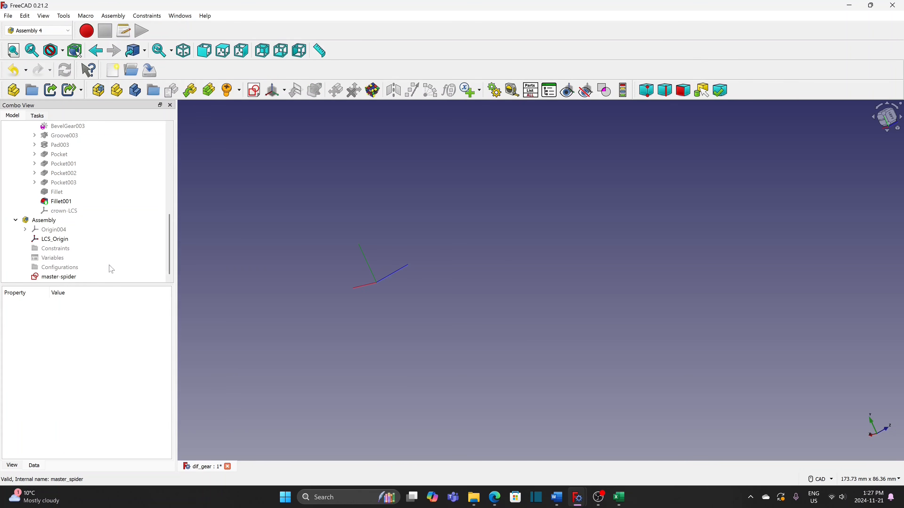
- In the master-spider sketch, draw two opposite sloping lines from the origin, about 27 mm to the upper right and about 25.5 mm to the lower left
double_click(71, 277)
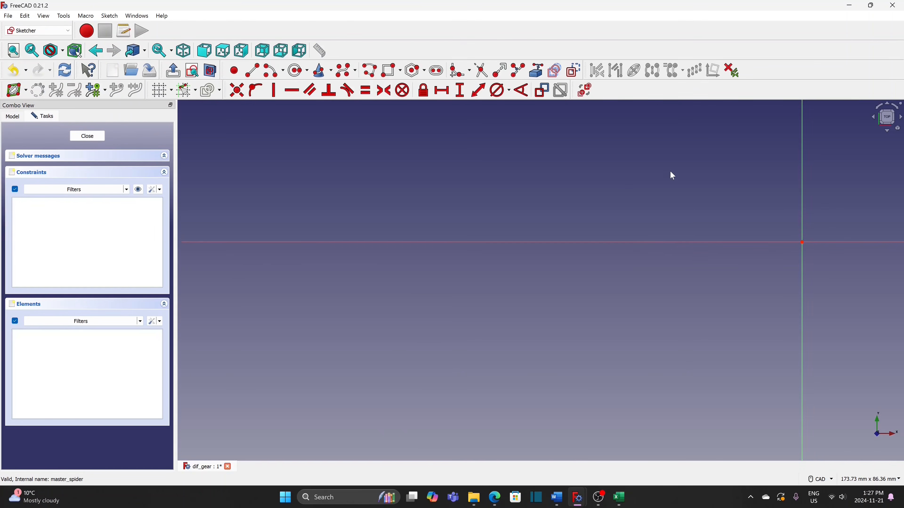
left_click(259, 73)
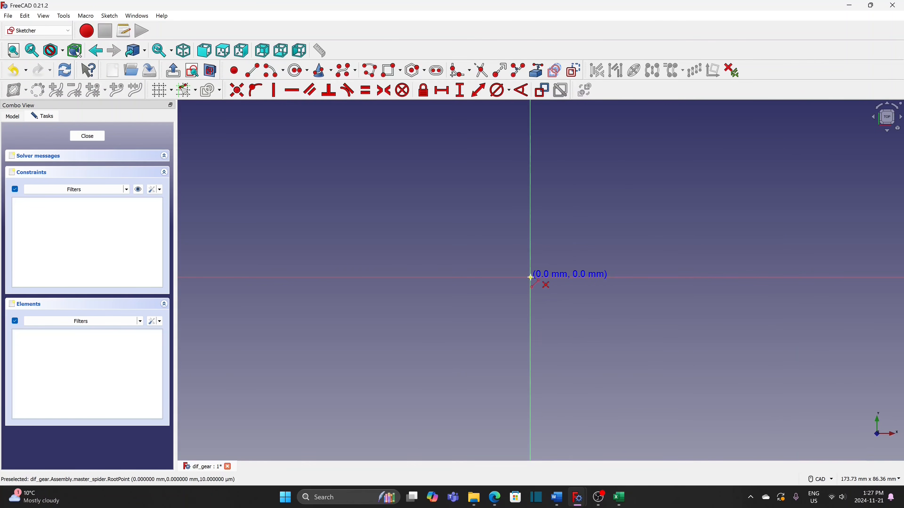
left_click(530, 278)
left_click(633, 230)
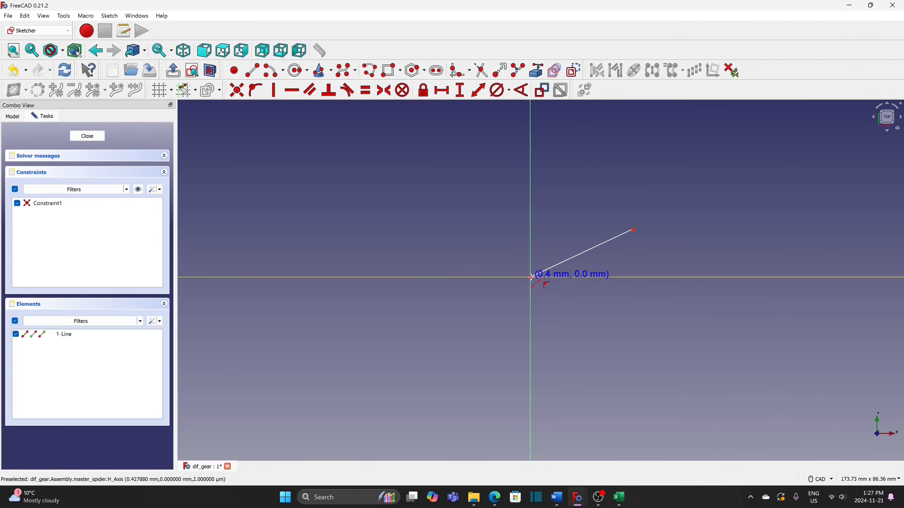
left_click(531, 277)
left_click(434, 323)
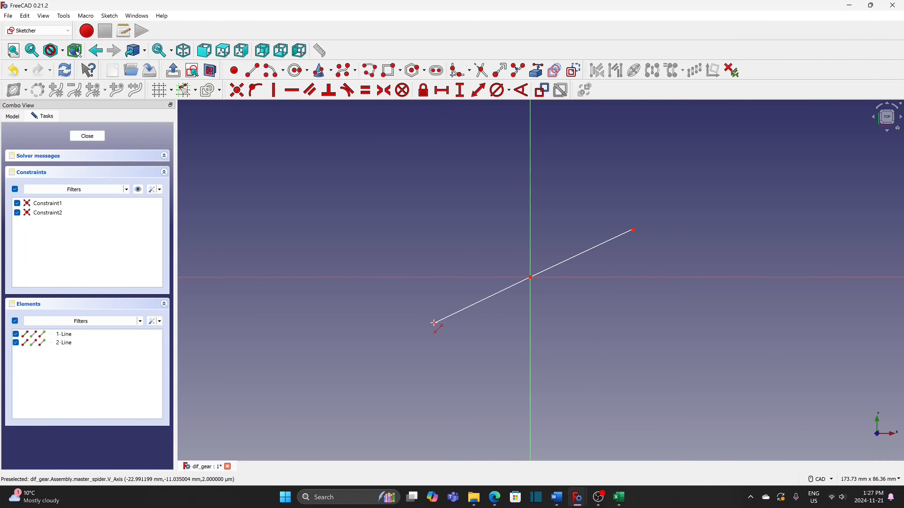
- Constrain the length of each of the two sketch lines to 15 mm
left_click(481, 92)
left_click(580, 254)
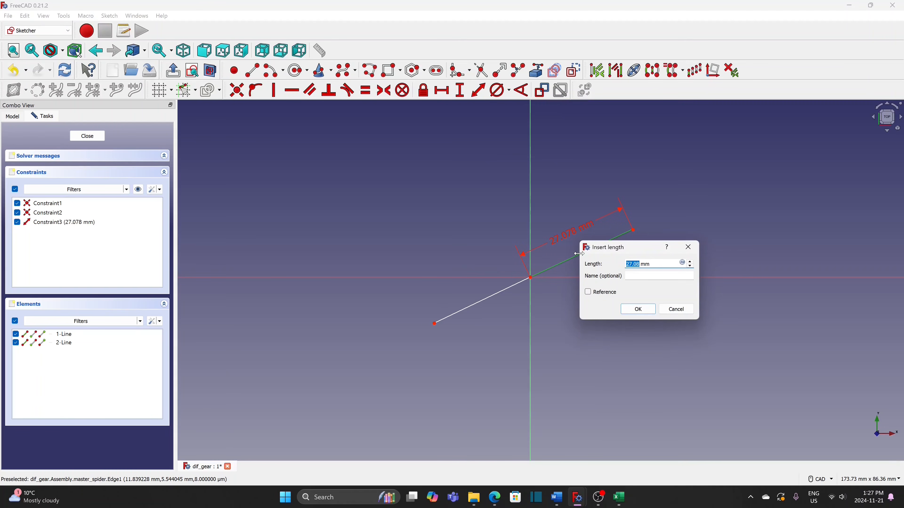
type("15")
left_click(639, 309)
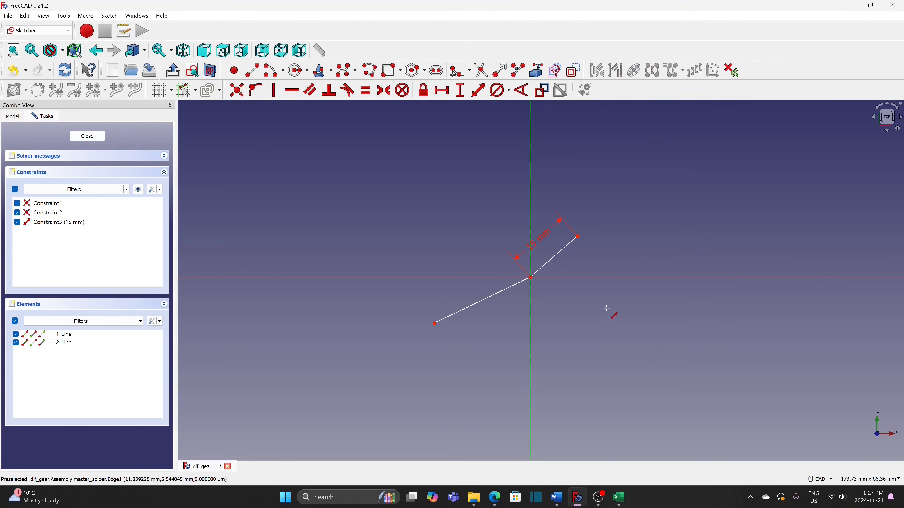
left_click(495, 294)
type("5")
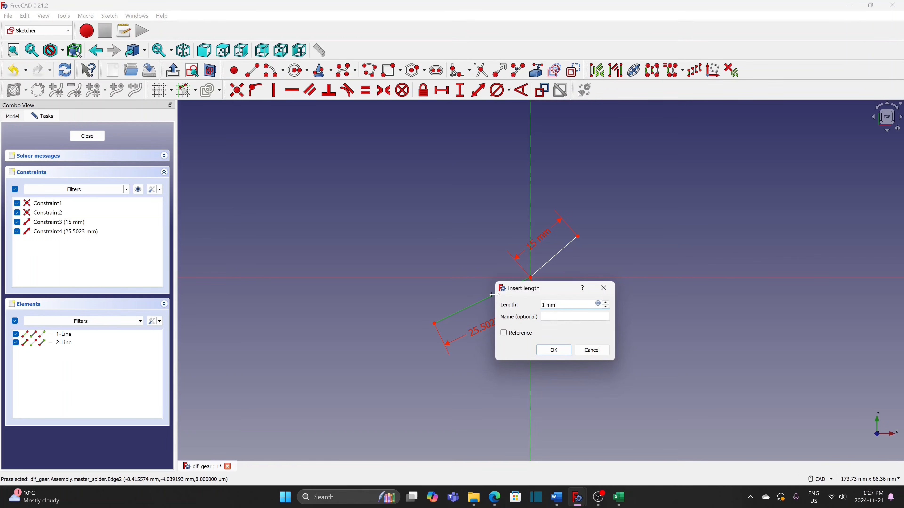
left_click(555, 351)
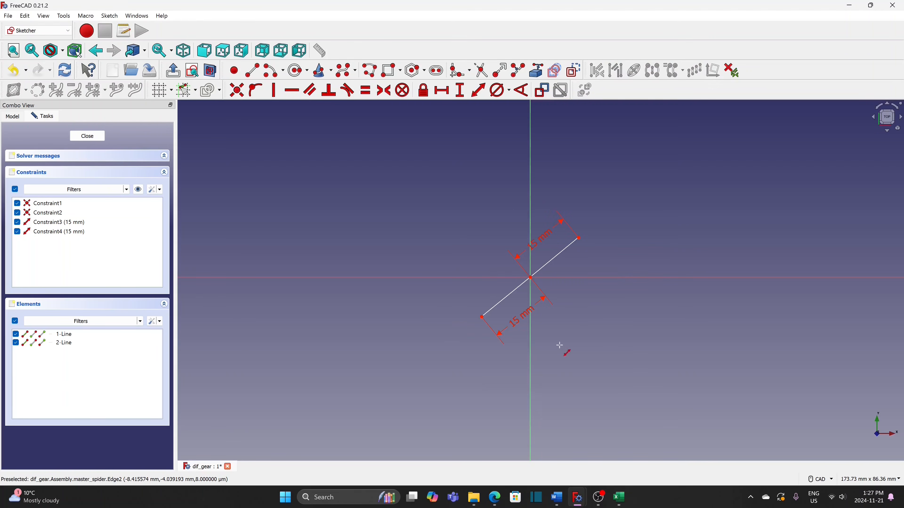
- Constrain the angle between the upper-right line and the horizontal axis with the expression Variables.angle*Variables.rotate
left_click(558, 255)
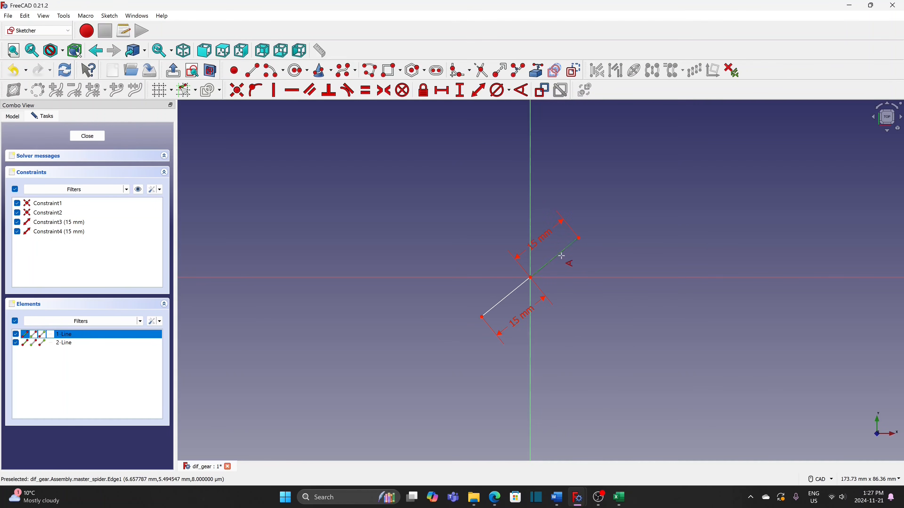
left_click(583, 280)
key("k")
key("a")
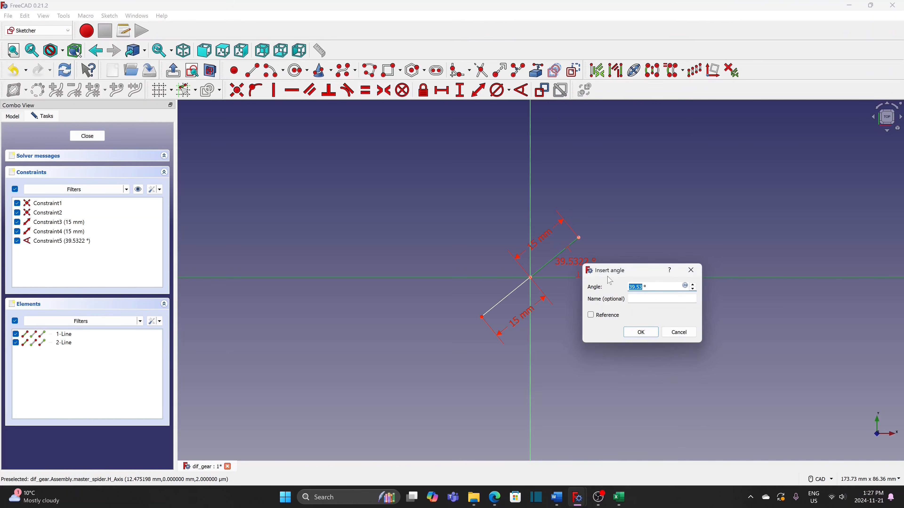
left_click(684, 286)
type("Va")
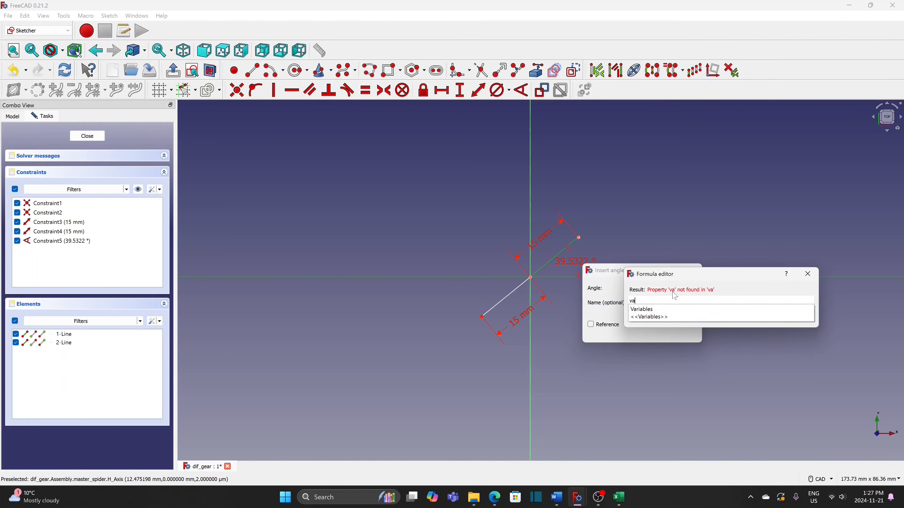
left_click(648, 310)
left_click(645, 318)
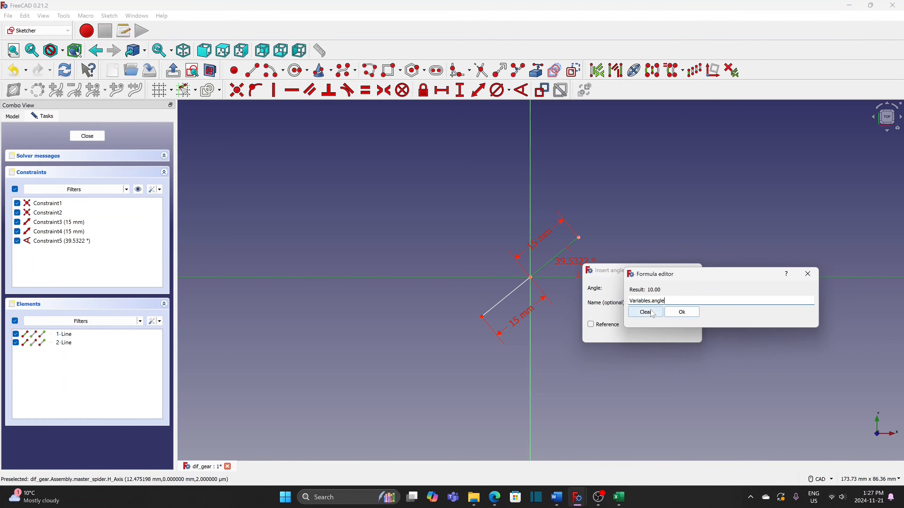
type("*")
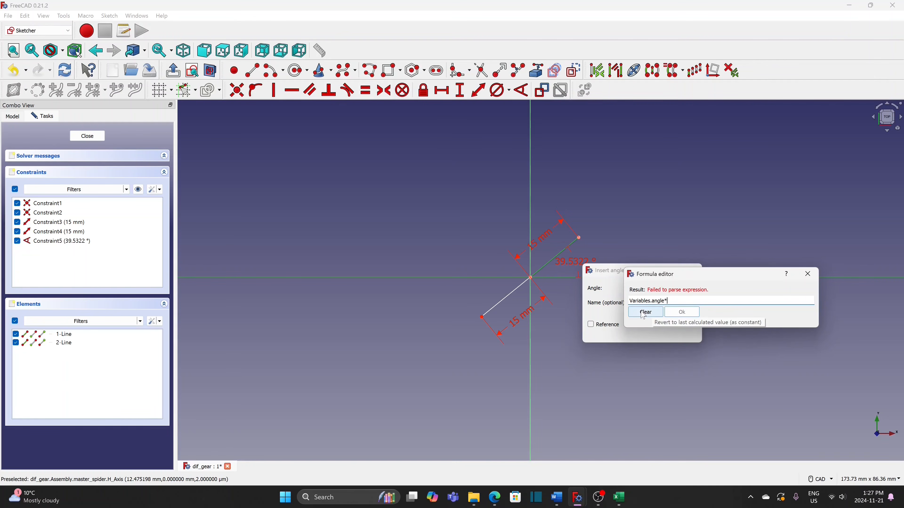
type("va")
left_click(642, 313)
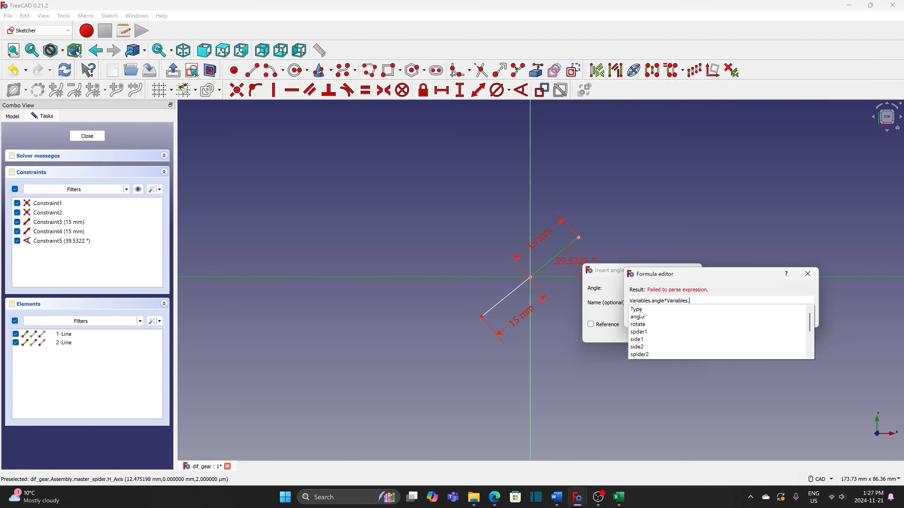
left_click(641, 324)
left_click(685, 312)
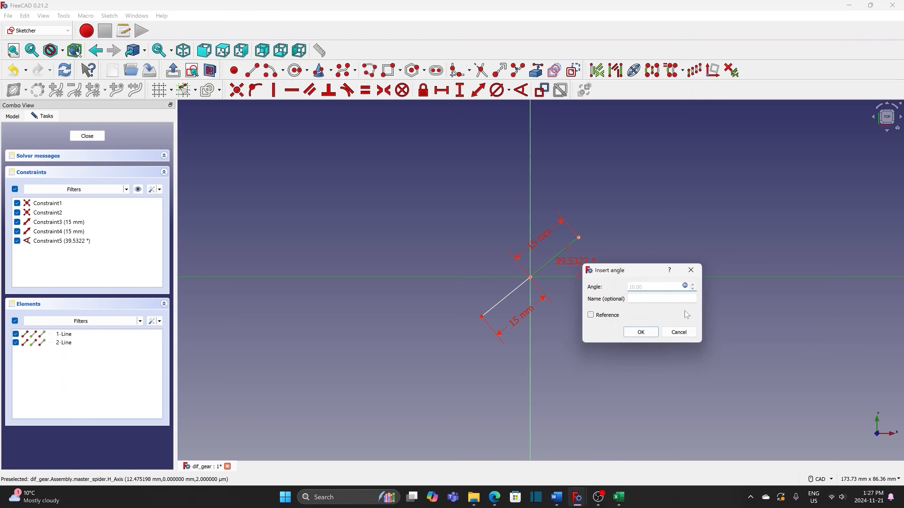
left_click(640, 332)
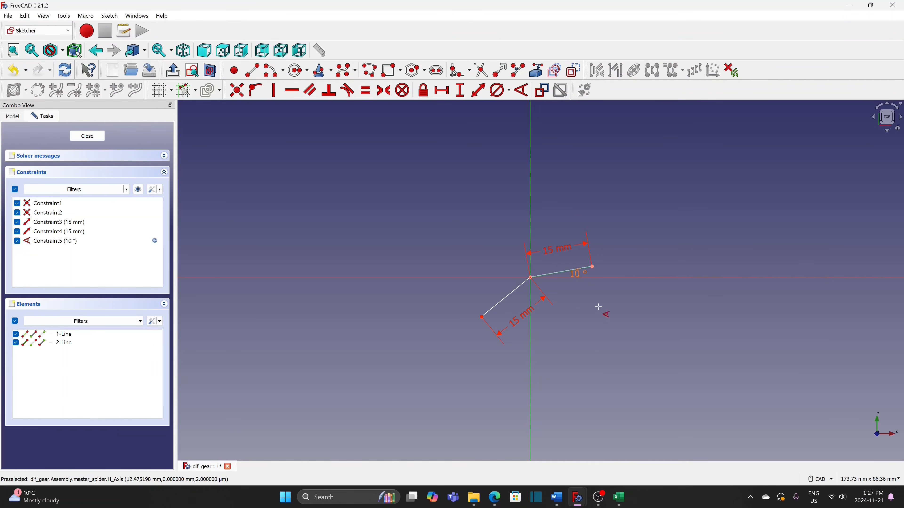
- Make the two master-spider lines parallel and close the sketch
left_click(562, 271)
left_click(513, 292)
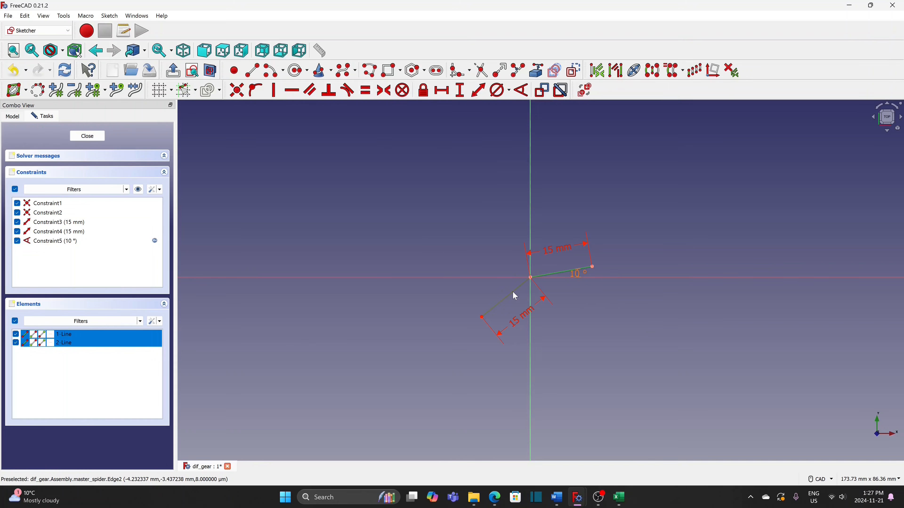
left_click(311, 91)
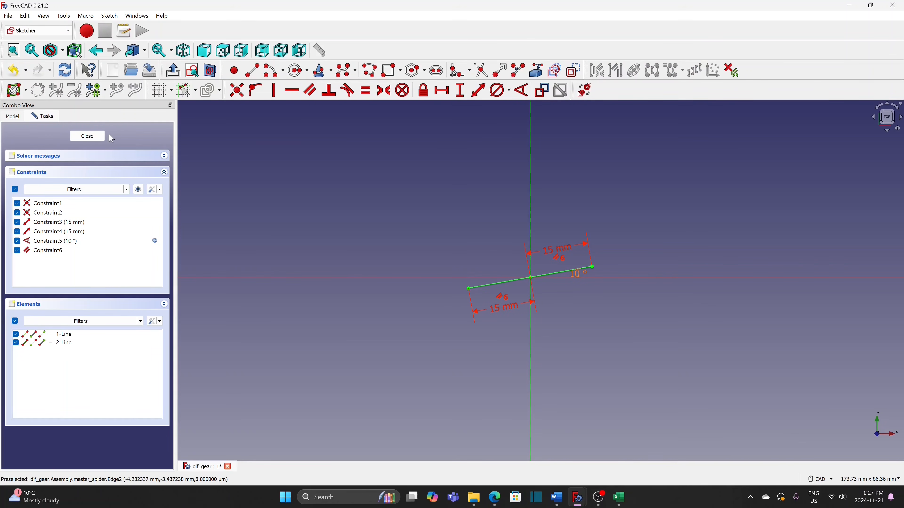
left_click(88, 137)
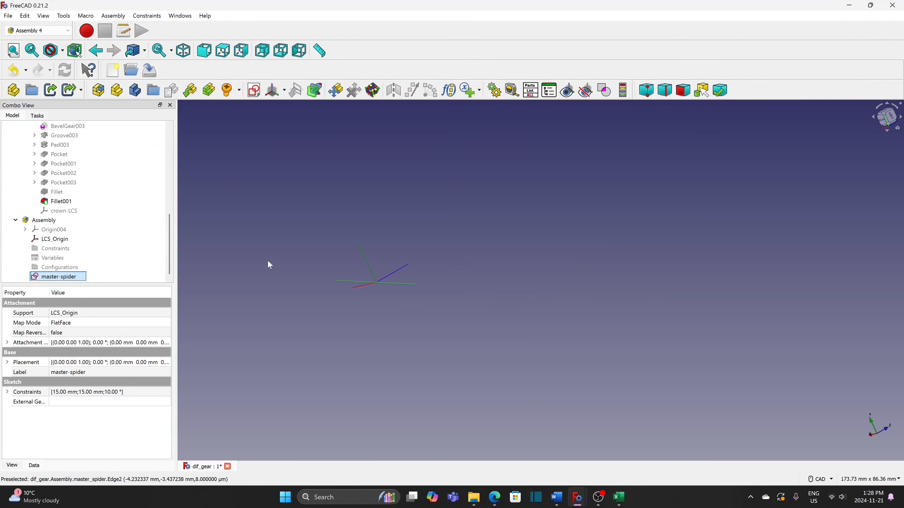
- Create an LCS named m1-spider on master-spider, attached as Z tangent to edge to the positive-X line and its outer endpoint
scroll(334, 283, "up", 5)
mouse_move(385, 314)
middle_mouse_down()
mouse_move(664, 302)
mouse_move(601, 312)
middle_mouse_up()
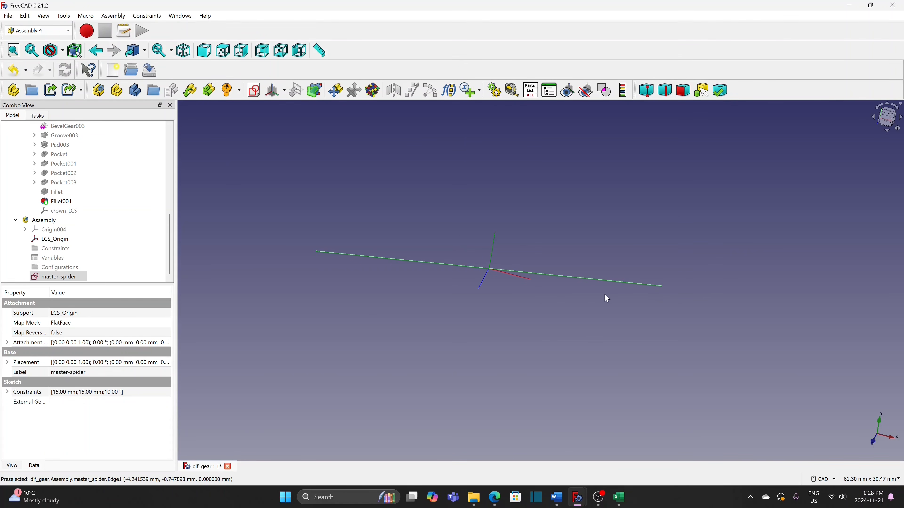
left_click(66, 278)
left_click(274, 90)
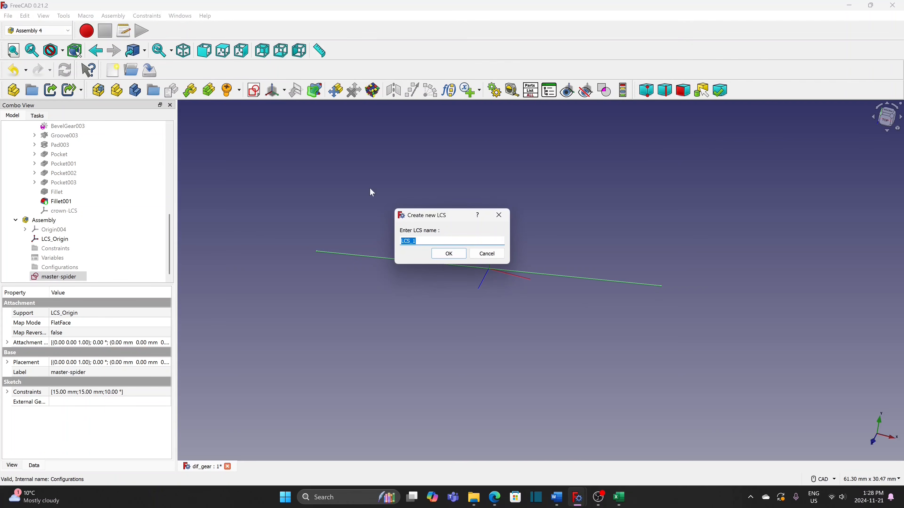
type("m1-spider")
left_click(449, 253)
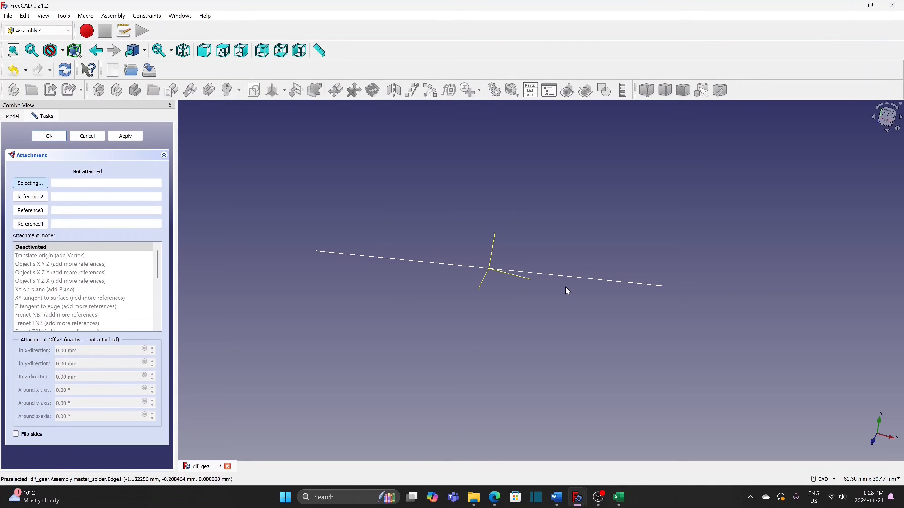
left_click(574, 277)
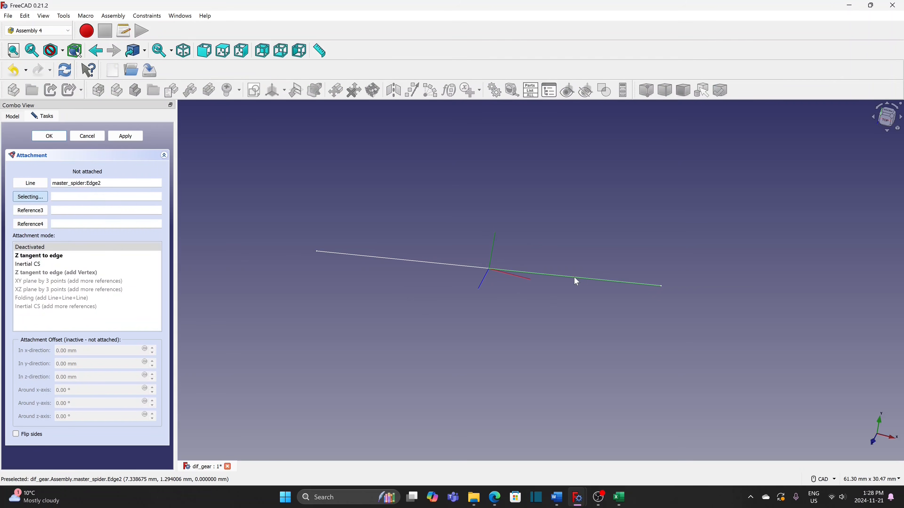
left_click(64, 257)
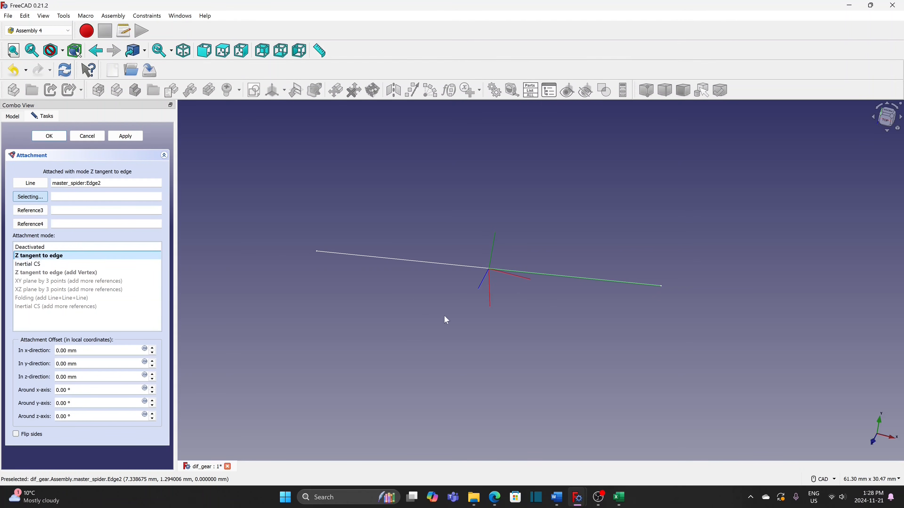
left_click(661, 286)
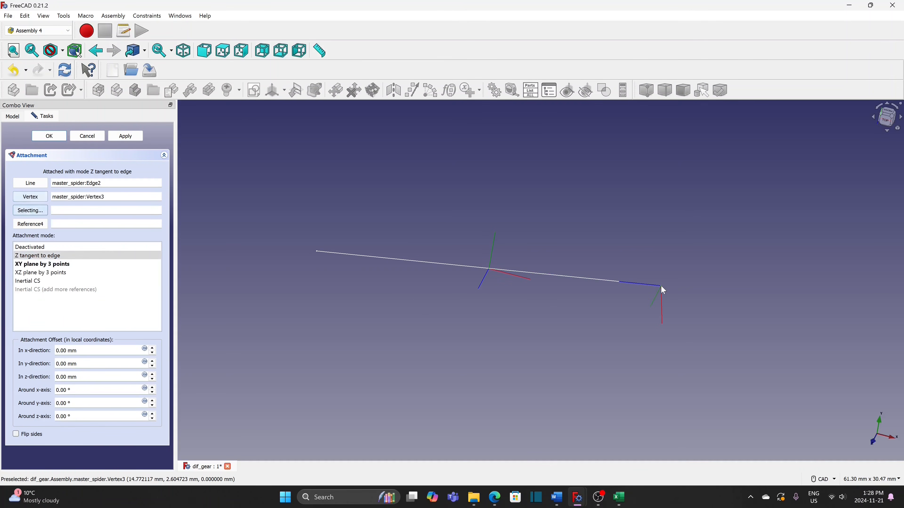
left_click(54, 137)
- Create an LCS named m2-spider at the outer end of the opposite line, using Z tangent to edge, and save the document
left_click(275, 93)
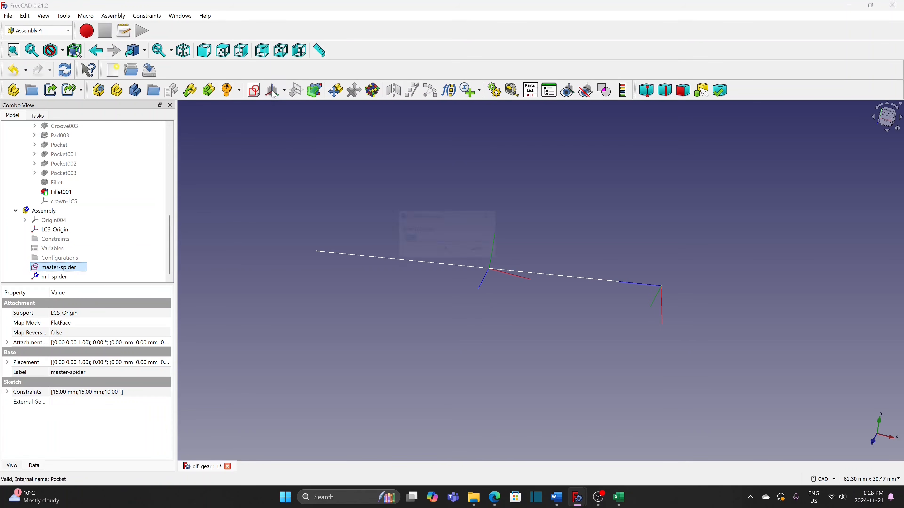
type("m2-spider")
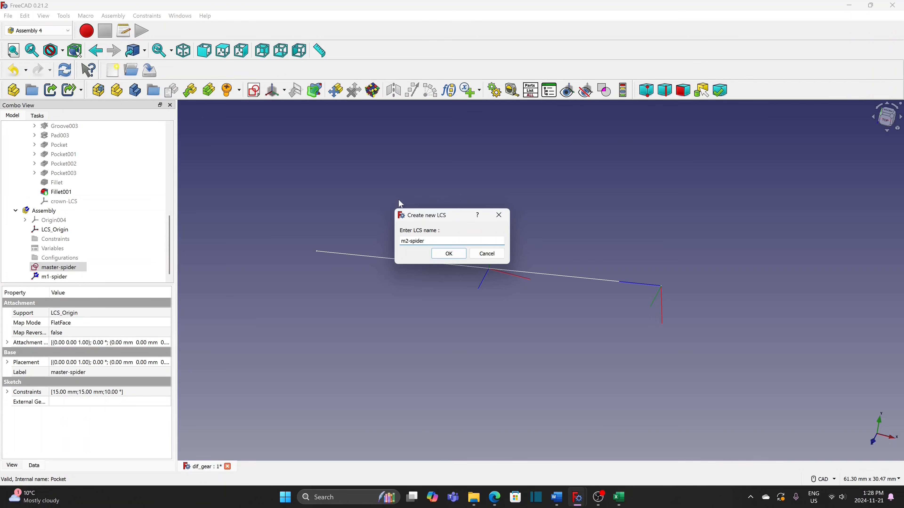
left_click(449, 254)
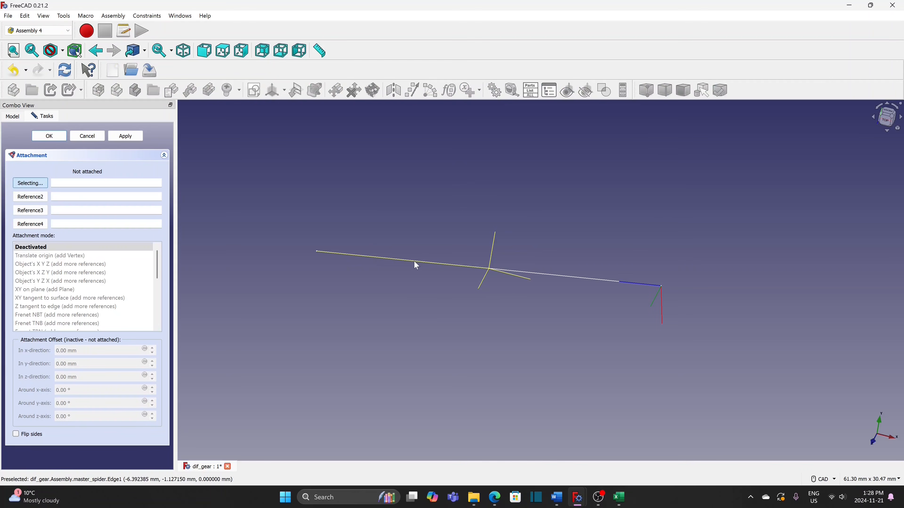
left_click(414, 262)
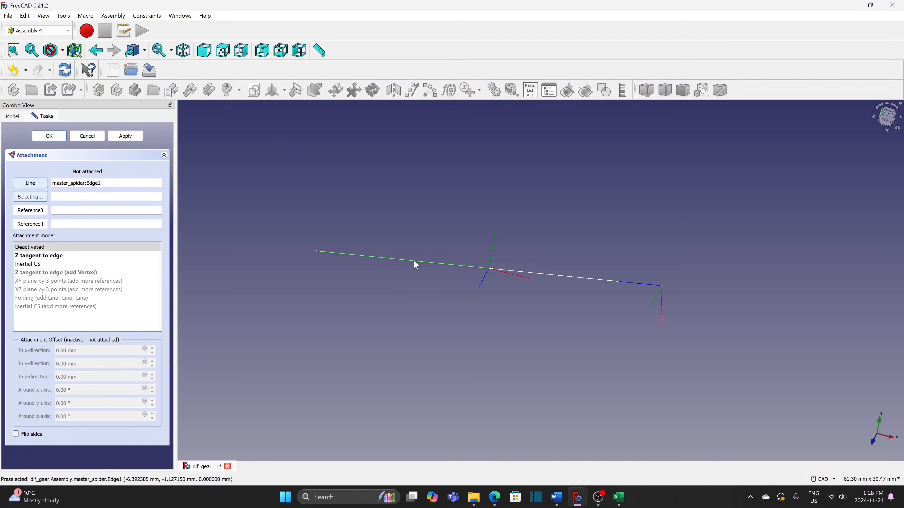
left_click(54, 259)
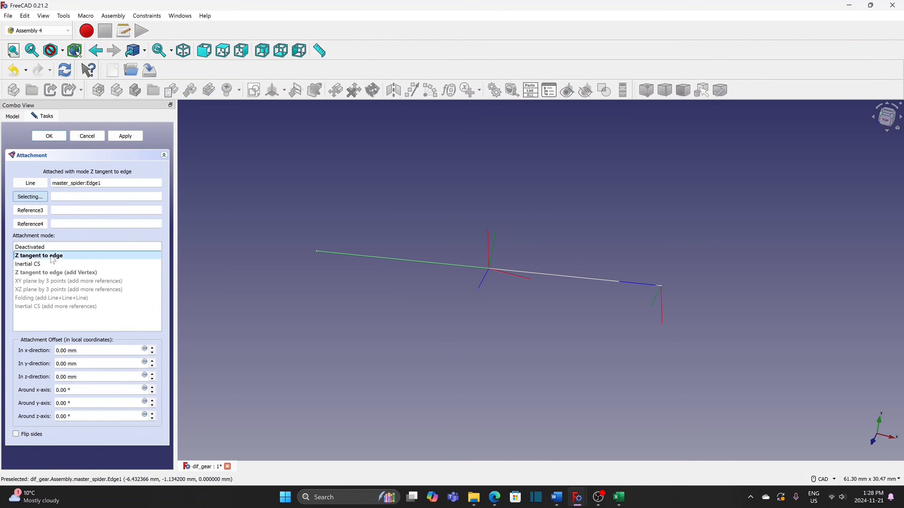
left_click(317, 252)
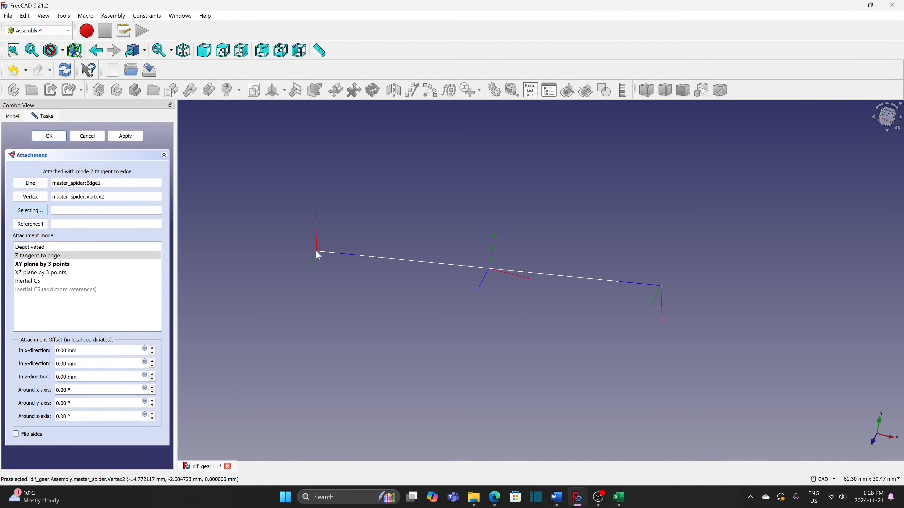
left_click(53, 136)
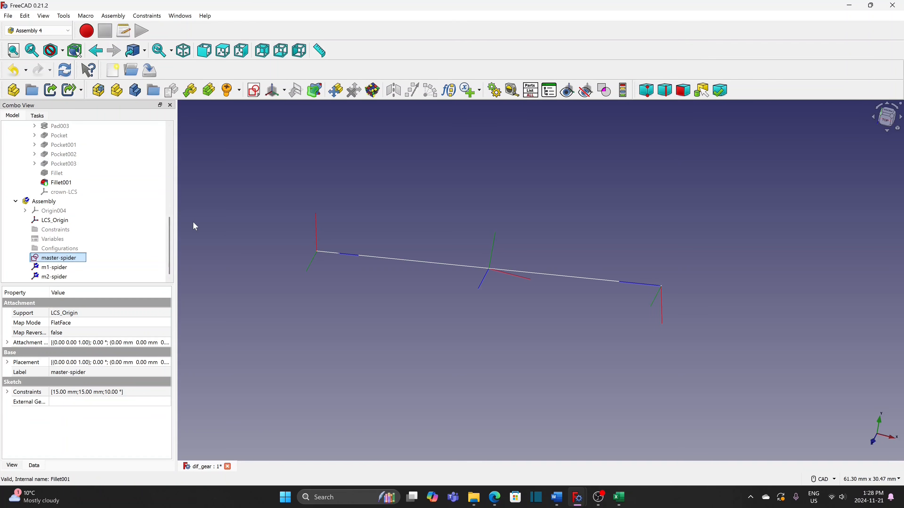
key("ctrl+s")
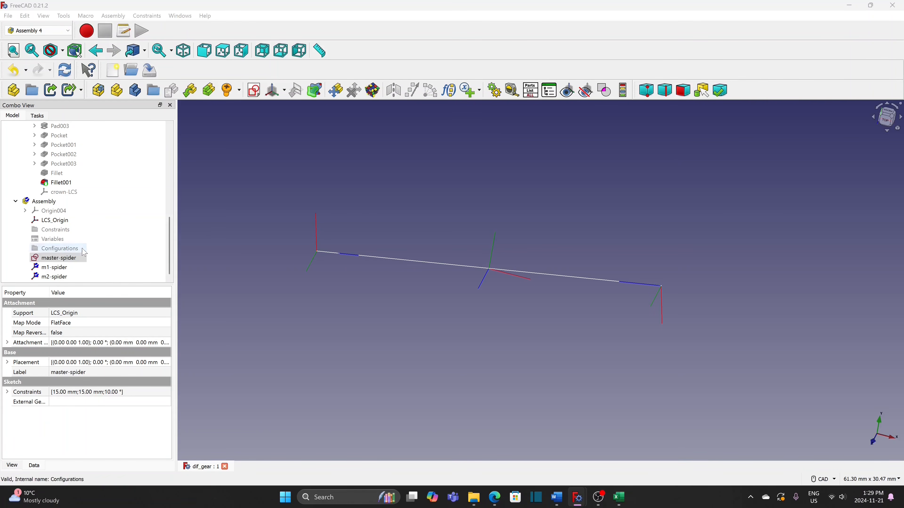
- Hide the master-spider sketch and the m1-spider and m2-spider coordinate systems
left_click(52, 202)
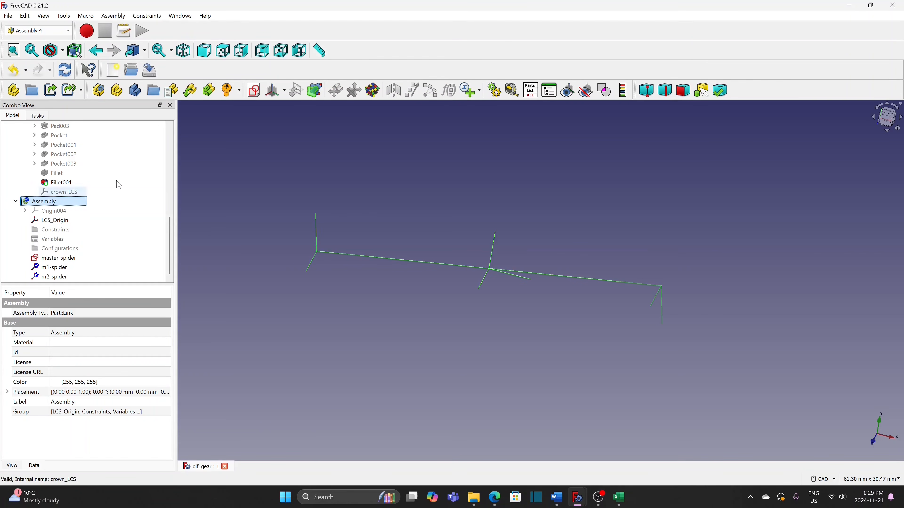
left_click(74, 260)
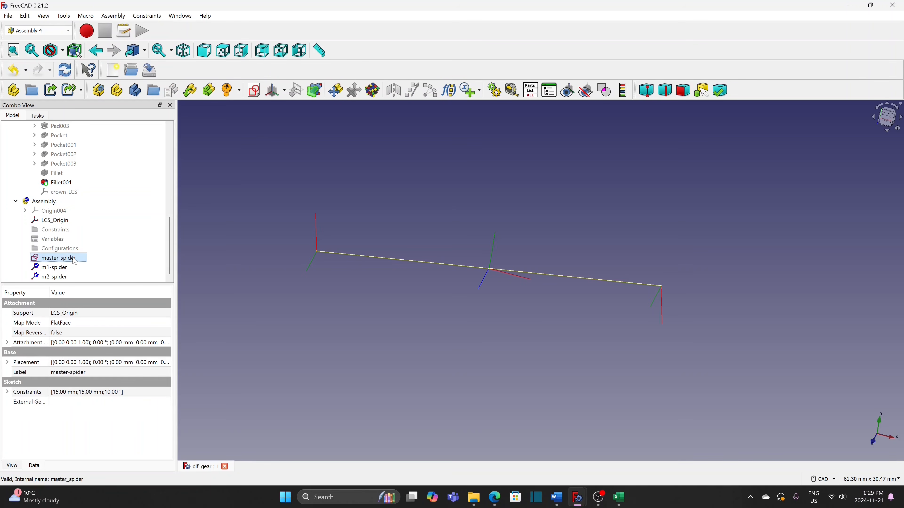
key("space")
left_click(54, 267)
key("space")
left_click(65, 278)
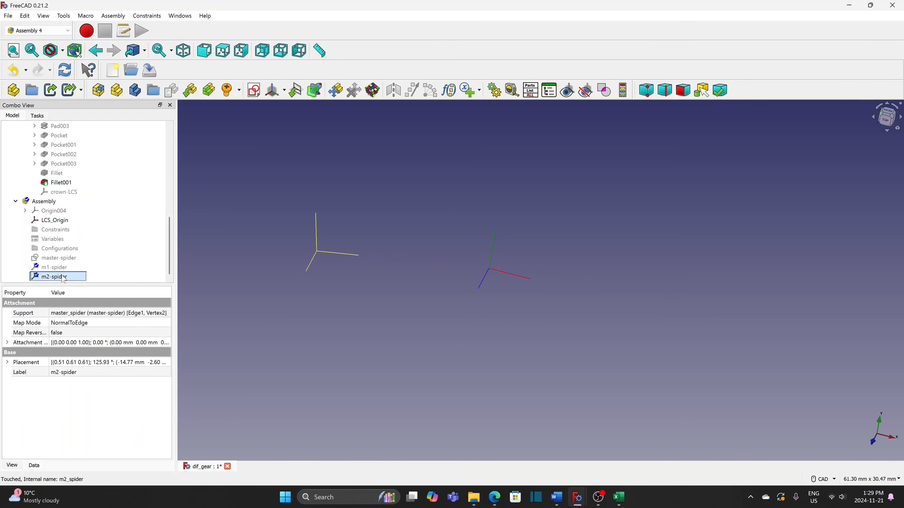
key("space")
- Create a new sketch named master-side in the assembly
left_click(48, 202)
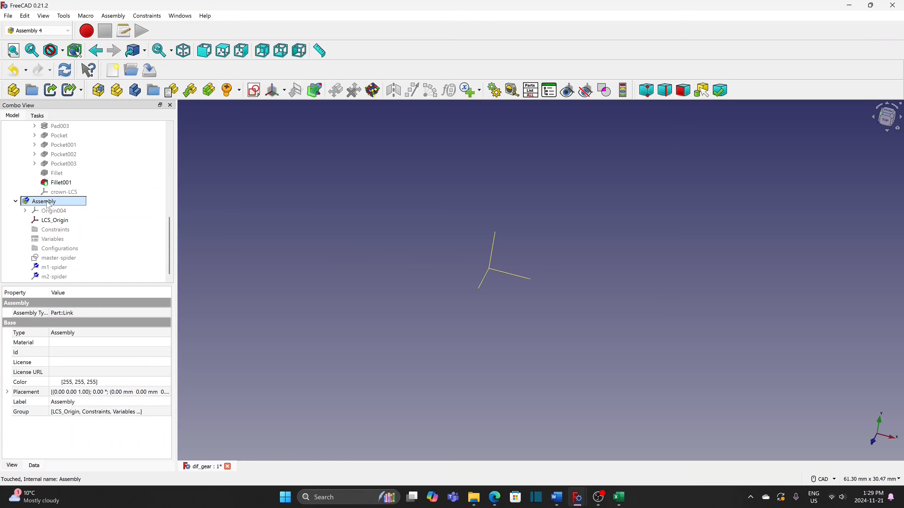
left_click(254, 91)
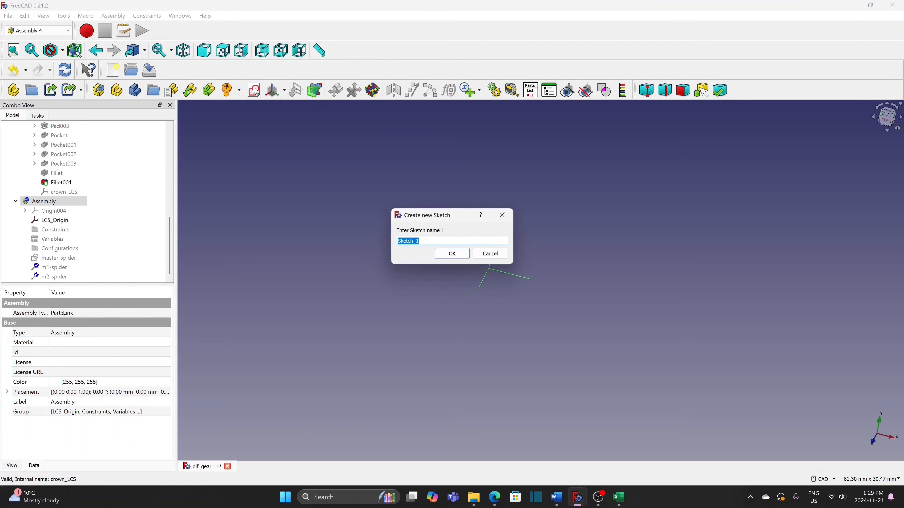
type("master-side")
left_click(452, 254)
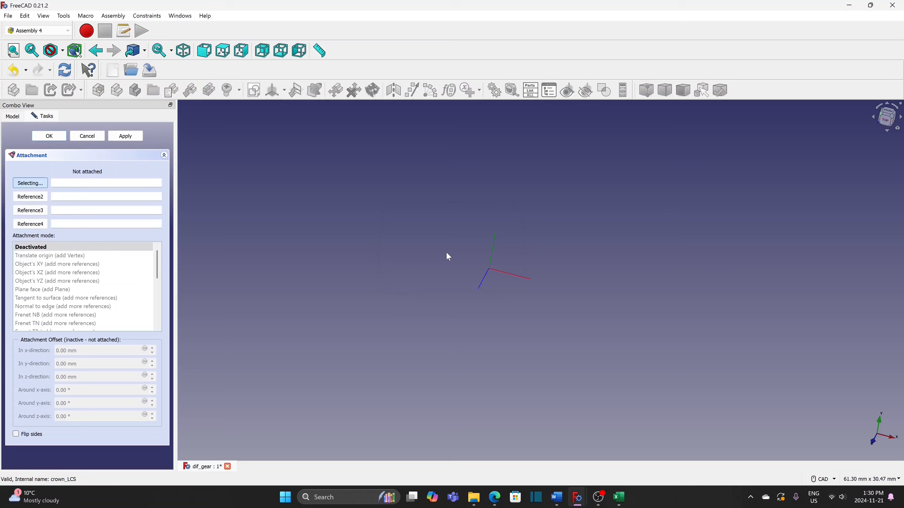
- Attach the master-side sketch to the assembly's LCS_Origin using the Object's XZ mode
left_click(49, 135)
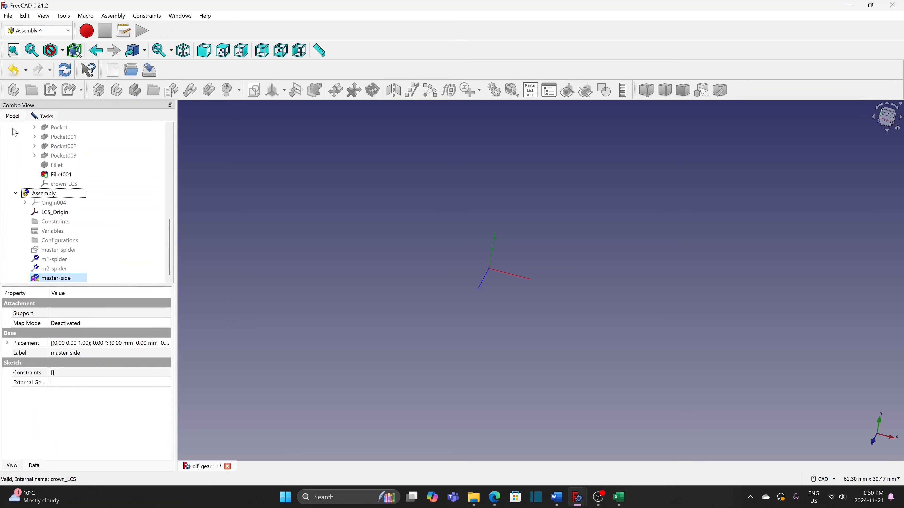
left_click(49, 214)
left_click(49, 117)
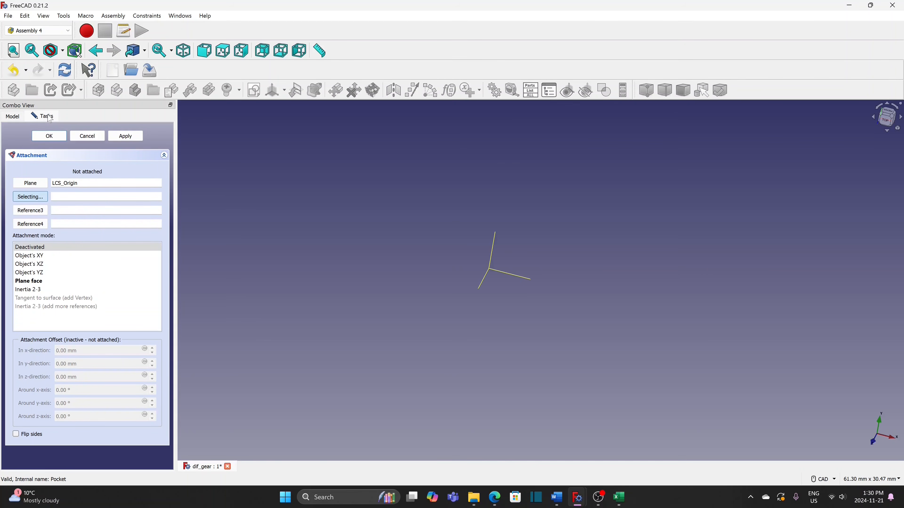
left_click(39, 264)
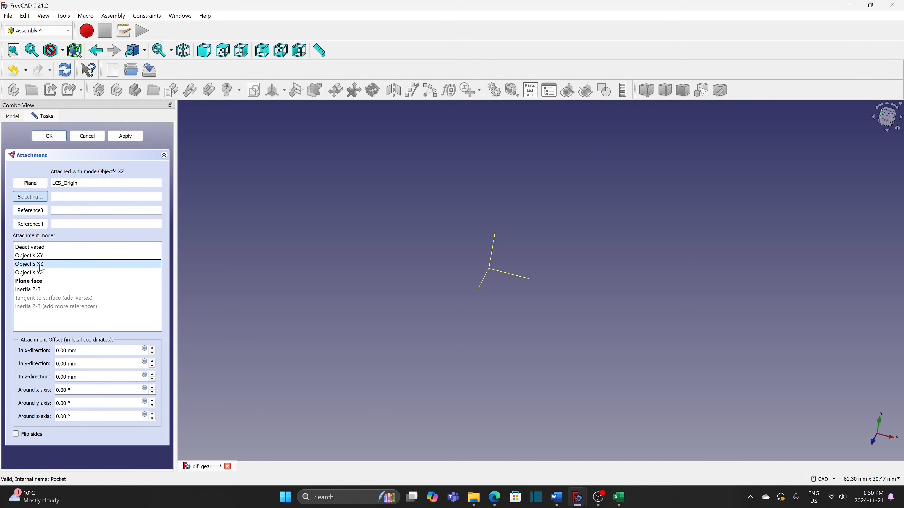
- Attach master-side to LCS_Origin as Object's XZ and sketch vertical-axis lines about 8.4 mm up and 6.9 mm down from the origin
left_click(51, 136)
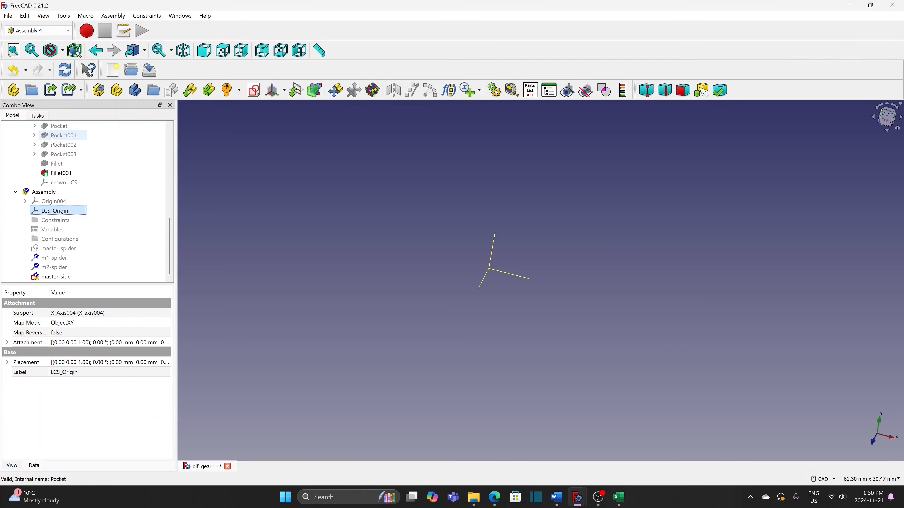
double_click(62, 277)
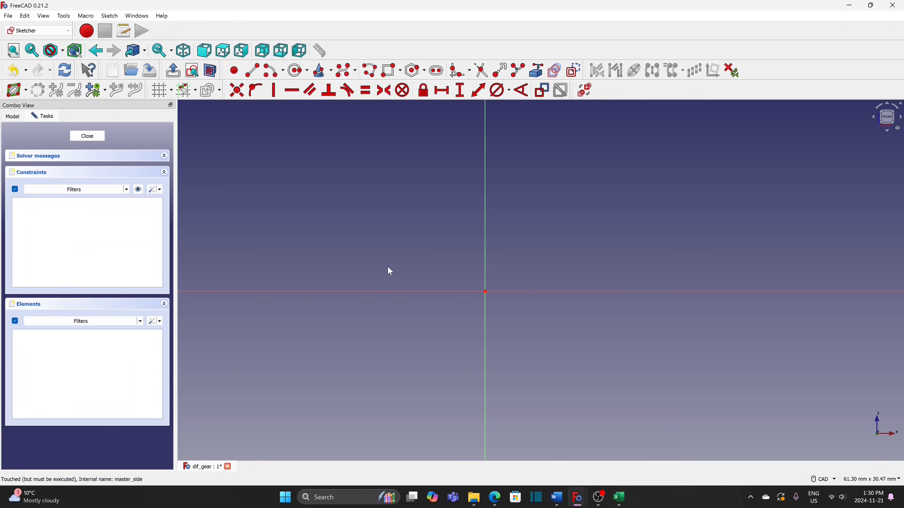
left_click(252, 70)
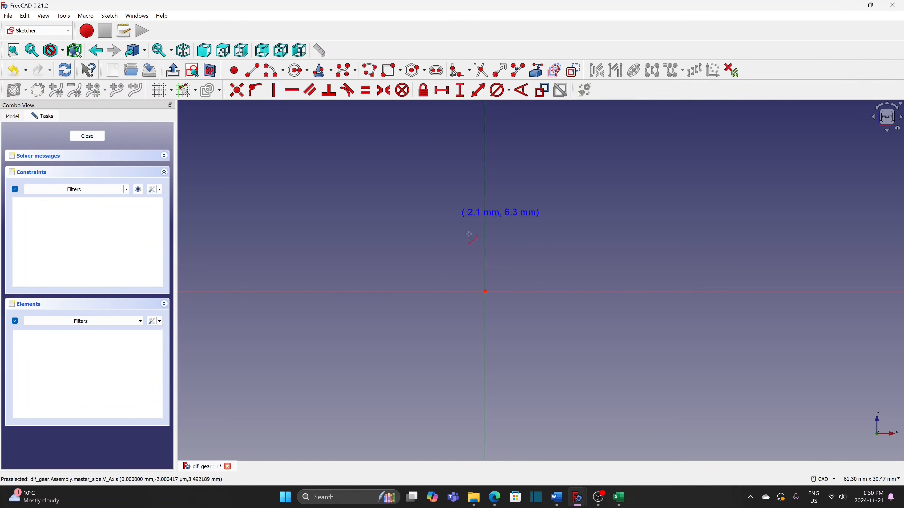
left_click(485, 291)
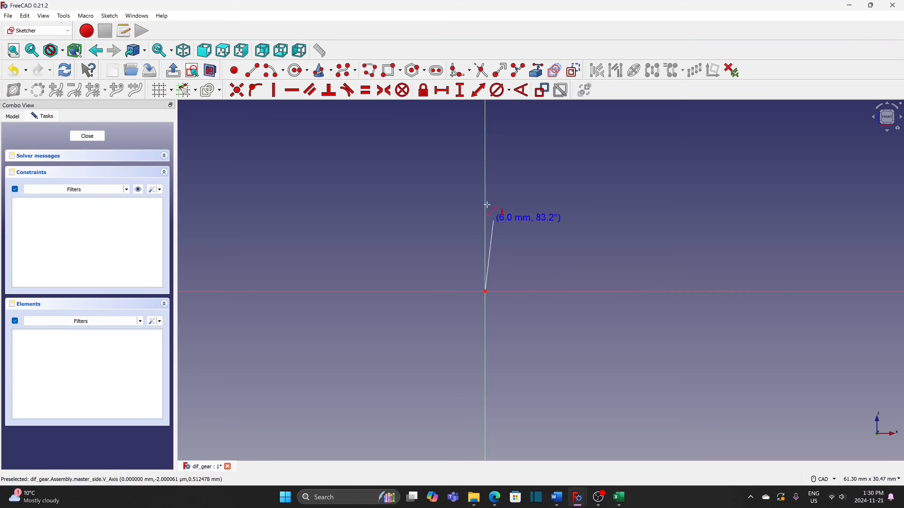
left_click(486, 192)
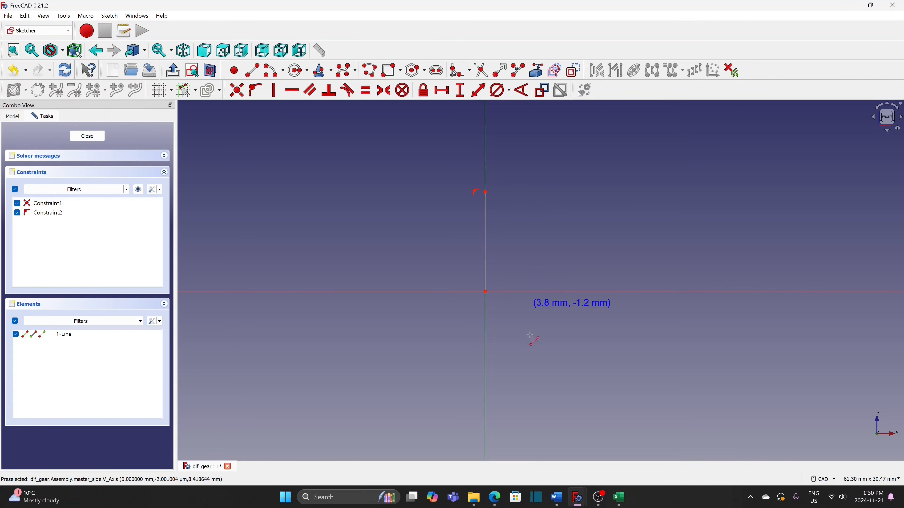
left_click(485, 291)
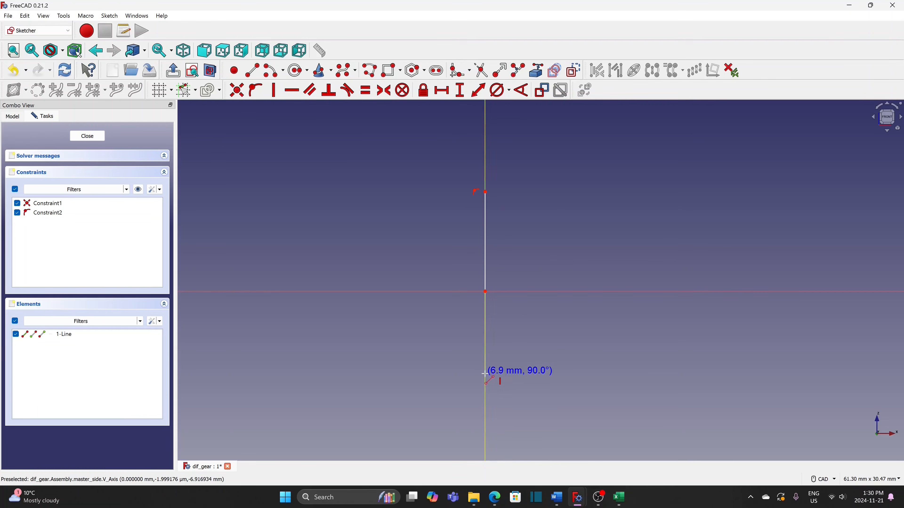
left_click(485, 373)
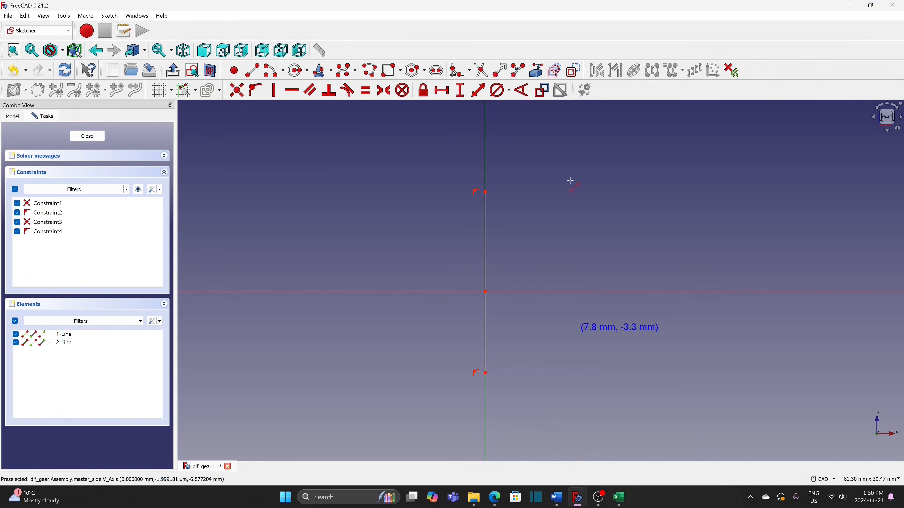
- Constrain the upper and lower lines of the master-side sketch to 10 mm each and close the sketch
left_click(478, 91)
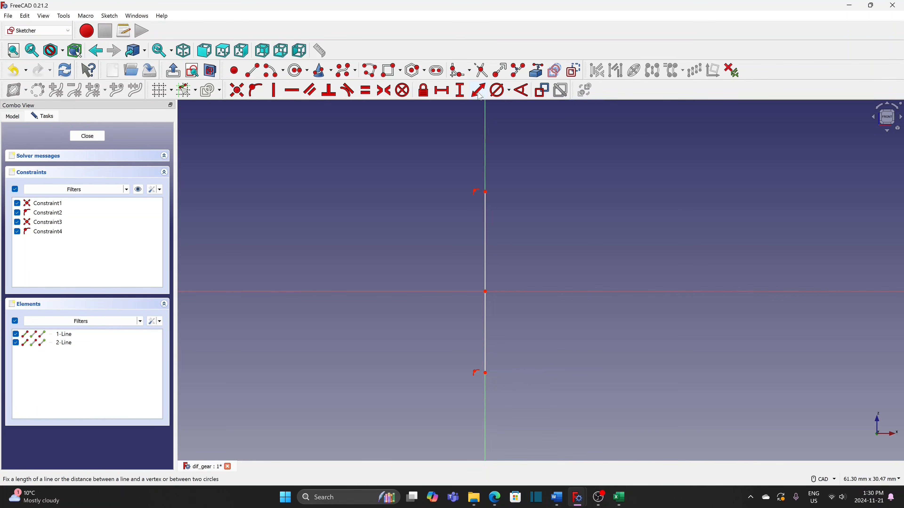
left_click(486, 243)
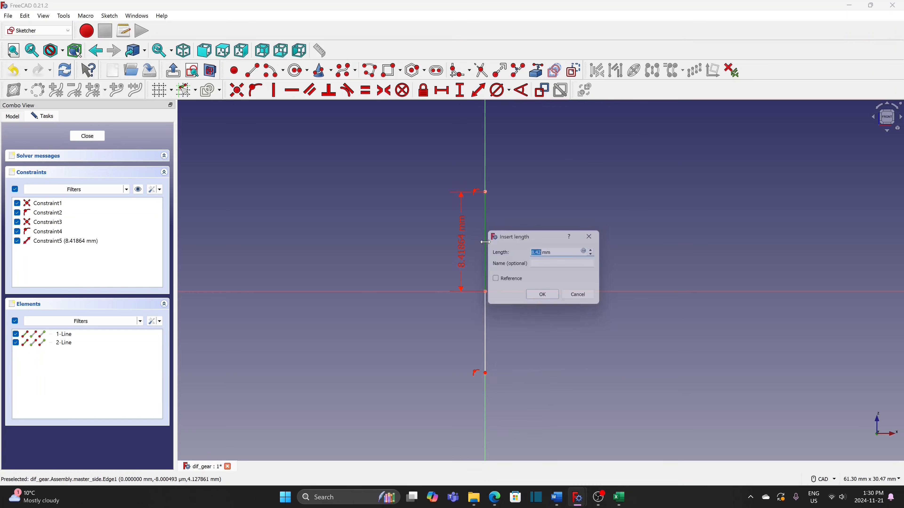
type("10")
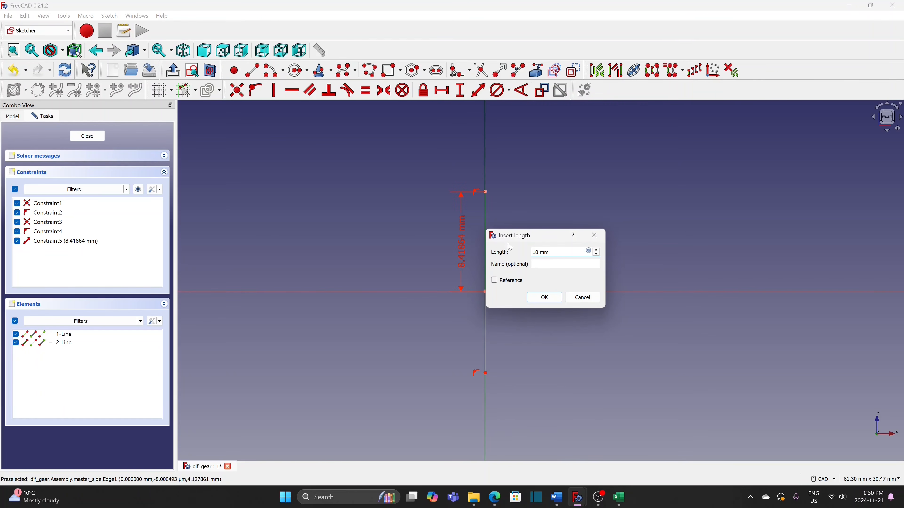
left_click(544, 298)
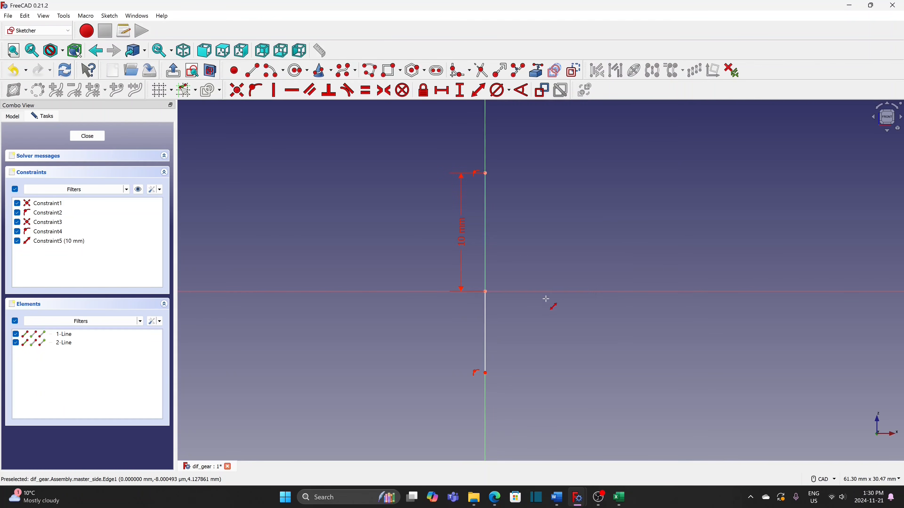
left_click(486, 343)
type("10")
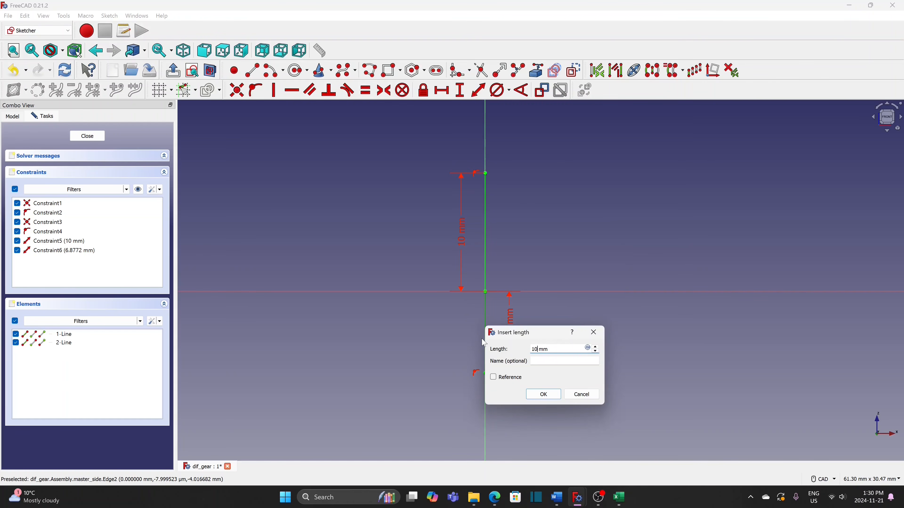
left_click(546, 394)
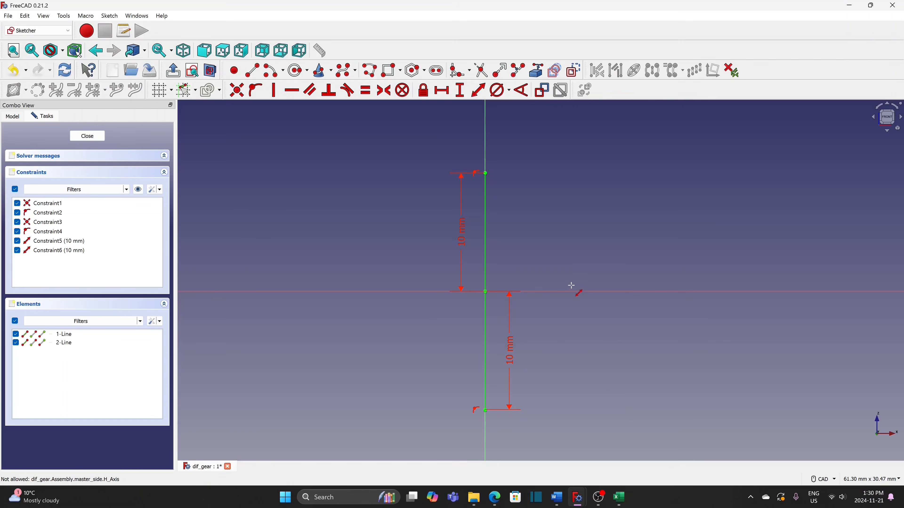
left_click(94, 142)
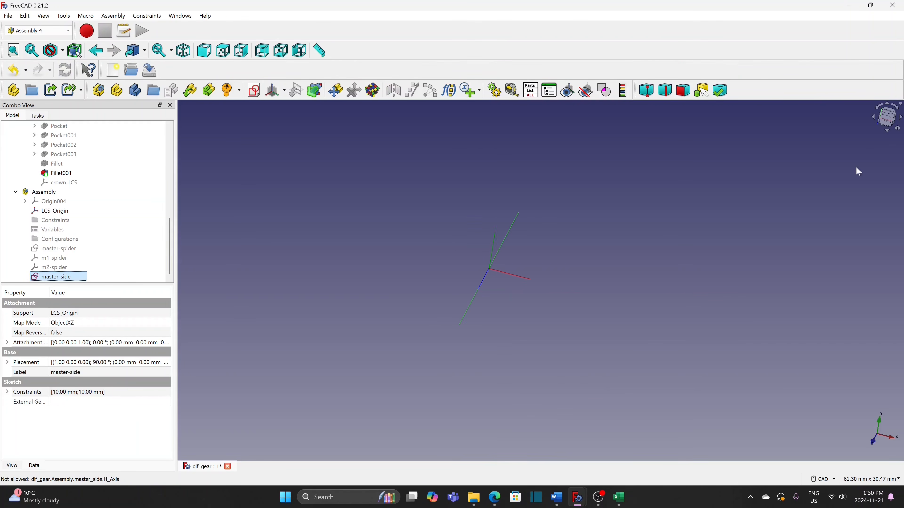
- Create a local coordinate system m1-side, attached Z tangent to edge on master-side's upper line at its upper endpoint
left_click(885, 131)
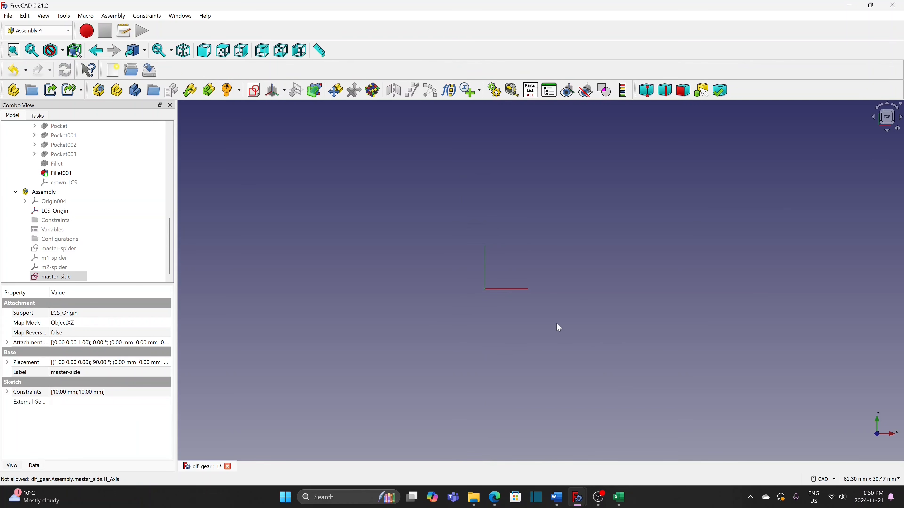
left_click(184, 50)
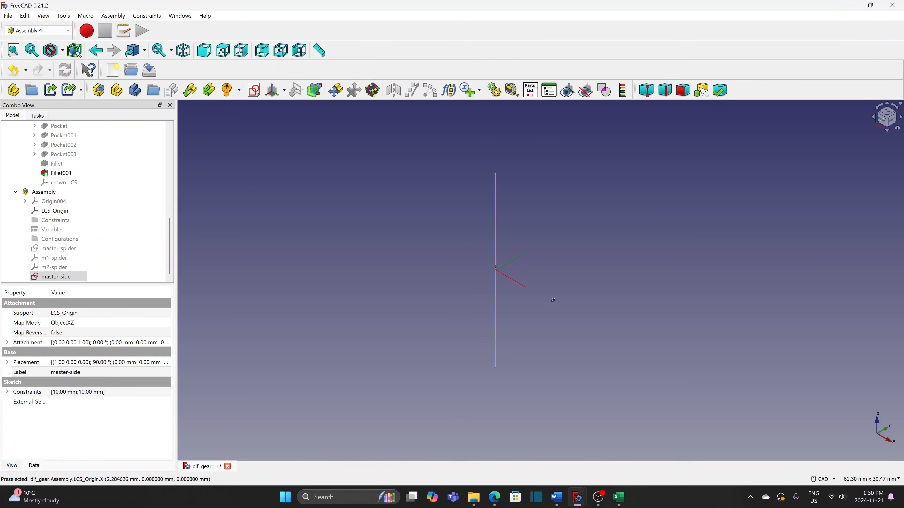
middle_click_drag(553, 299, 537, 303)
middle_click(538, 304)
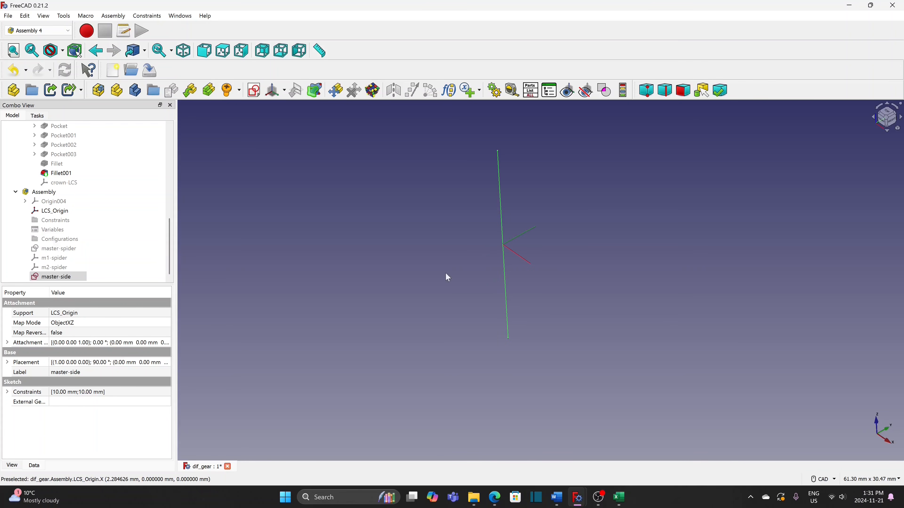
left_click(52, 277)
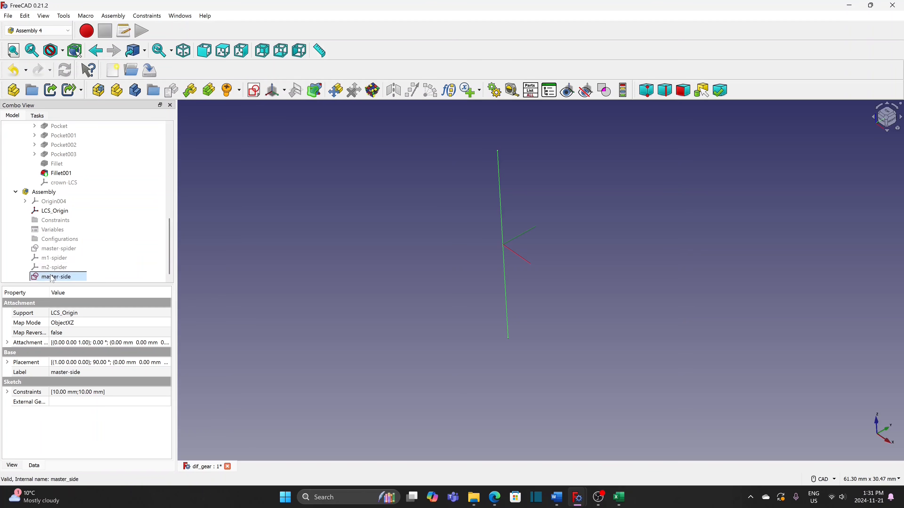
left_click(274, 91)
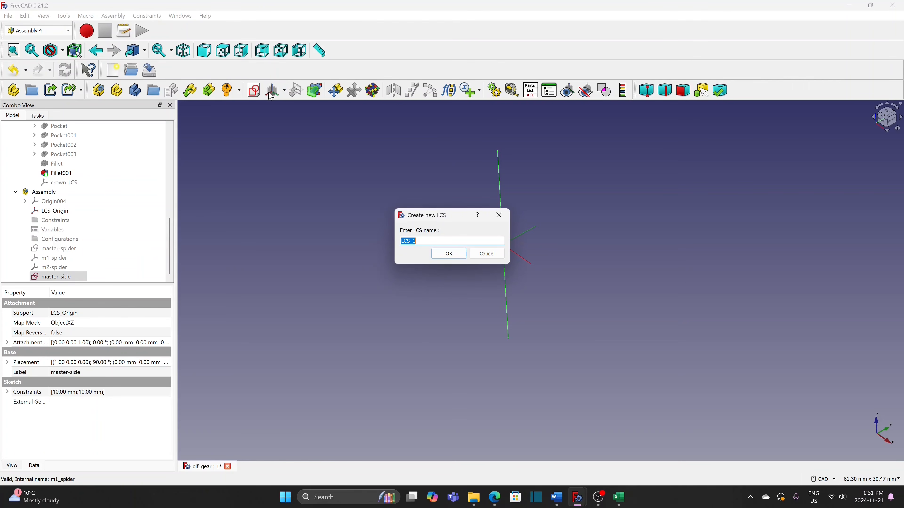
type("m1-side")
left_click(448, 254)
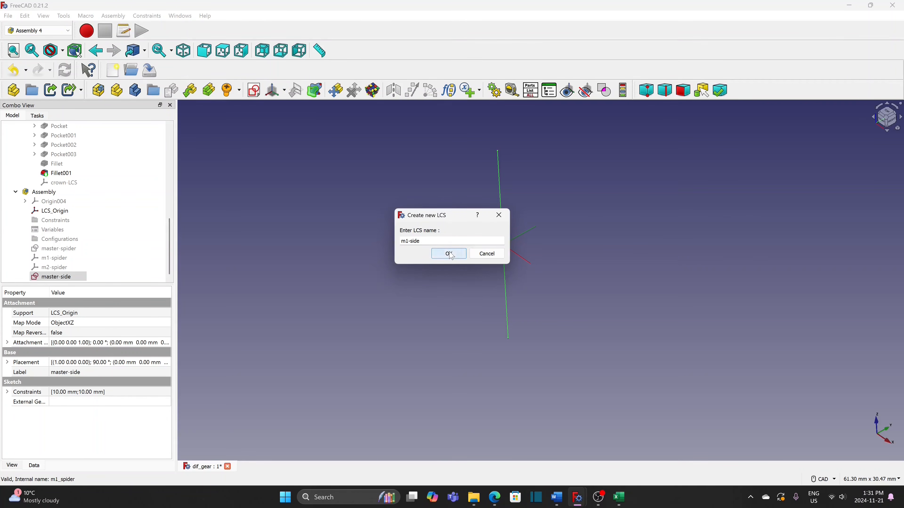
left_click(500, 202)
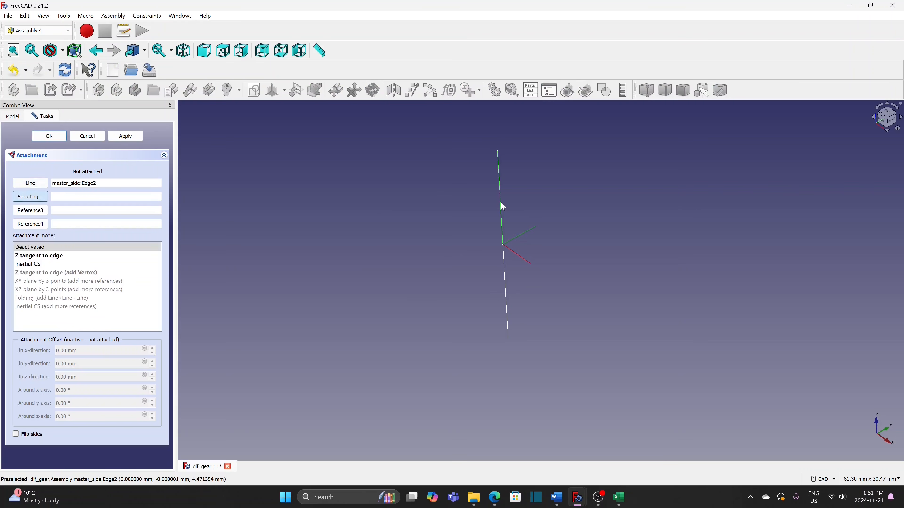
left_click(71, 257)
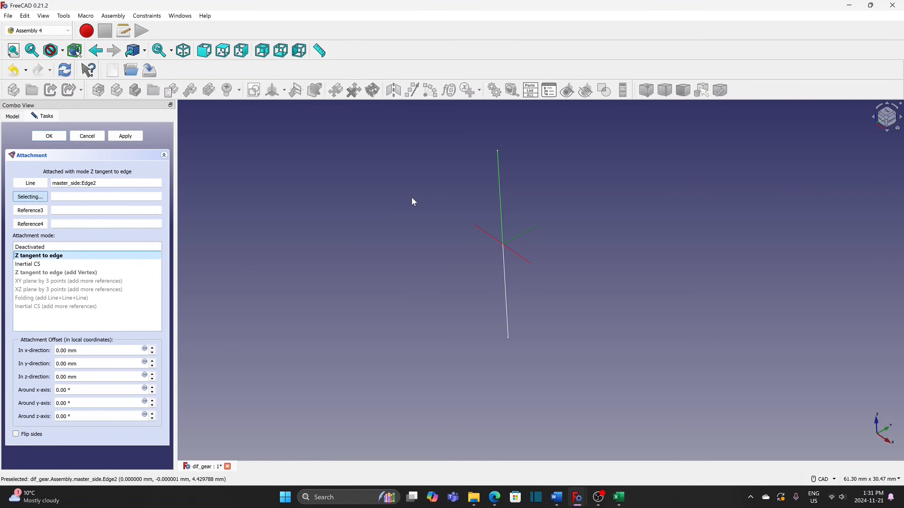
left_click(498, 150)
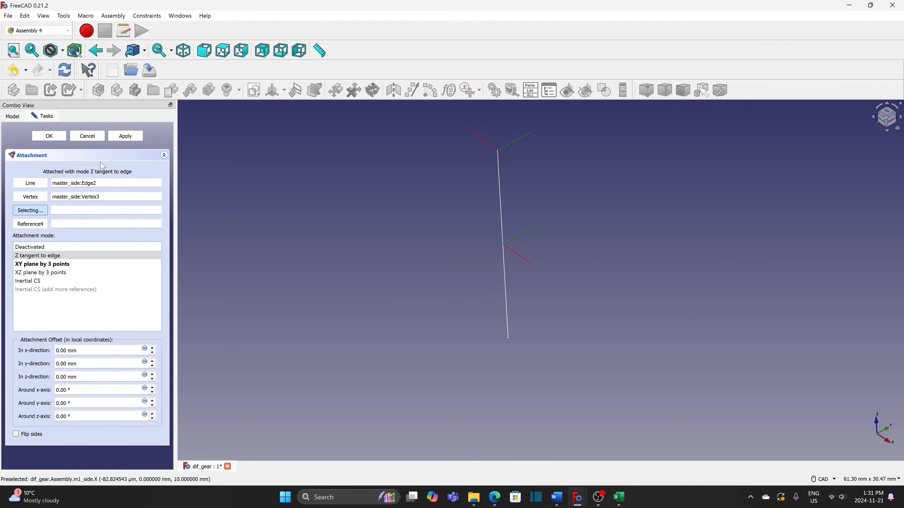
left_click(61, 138)
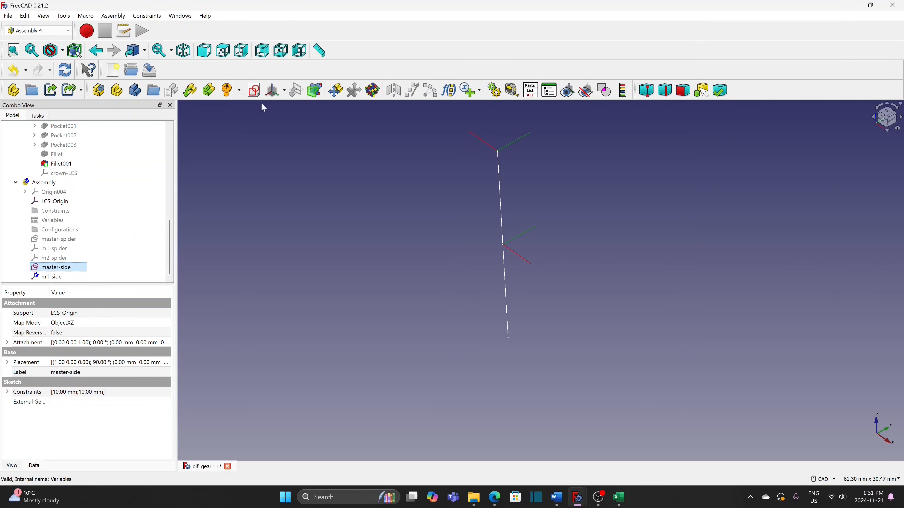
- Create a local coordinate system m2-side, attached Z tangent to edge on master-side's lower line at its lower endpoint
left_click(274, 92)
type("m")
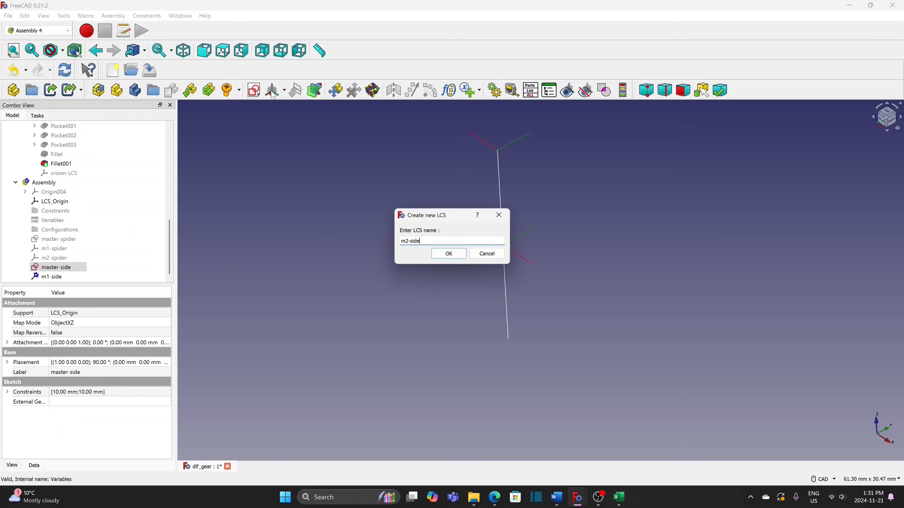
type("2-side")
left_click(450, 254)
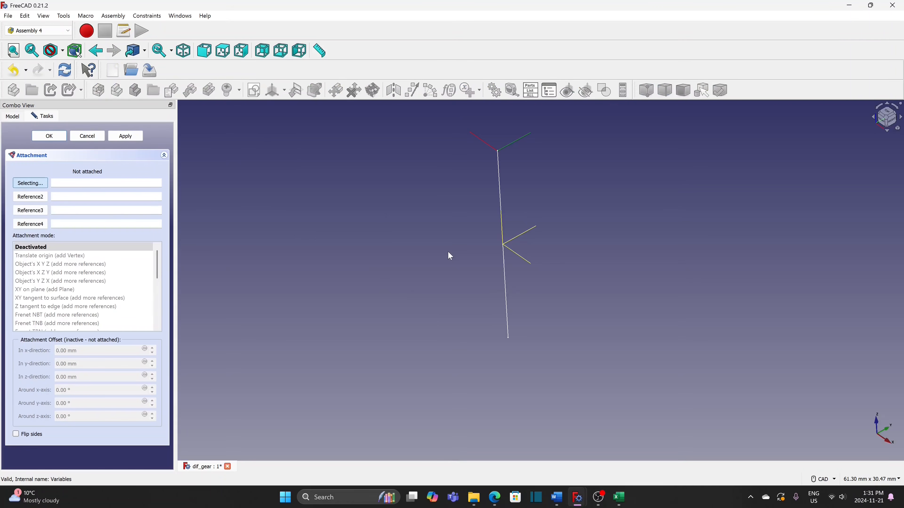
left_click(508, 298)
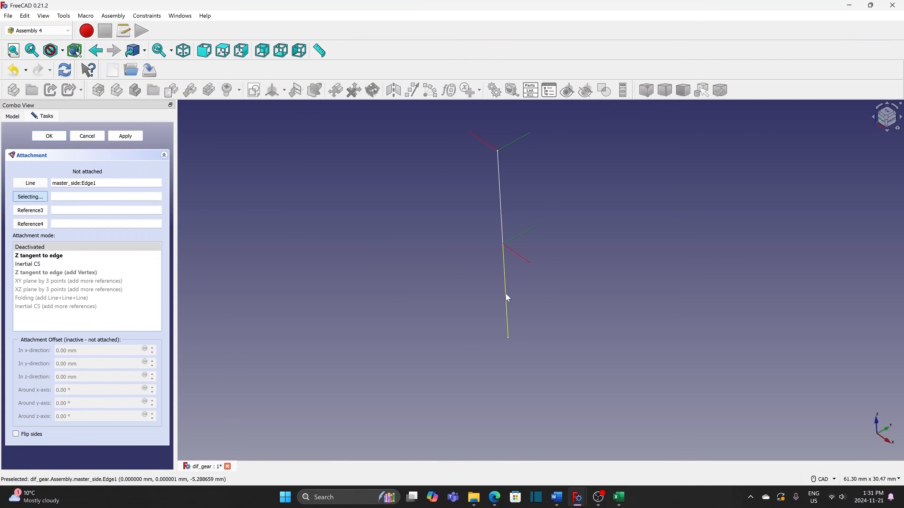
left_click(63, 256)
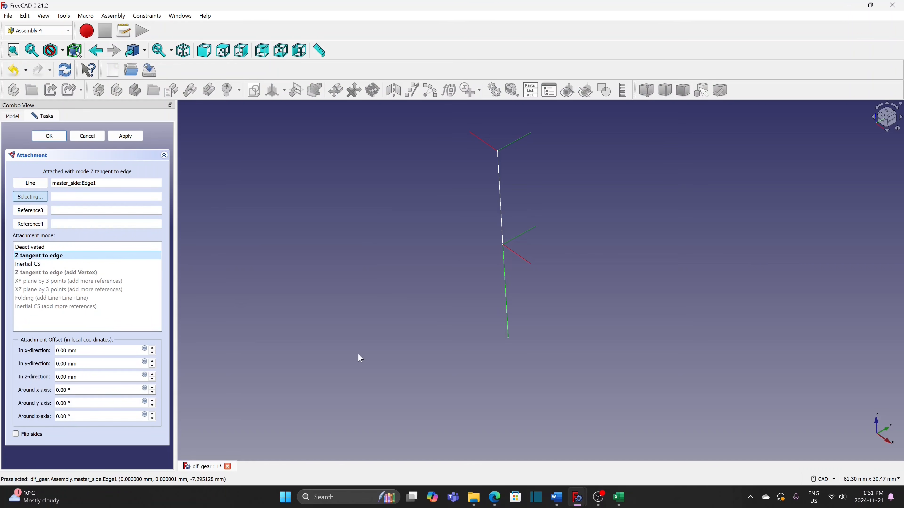
left_click(507, 336)
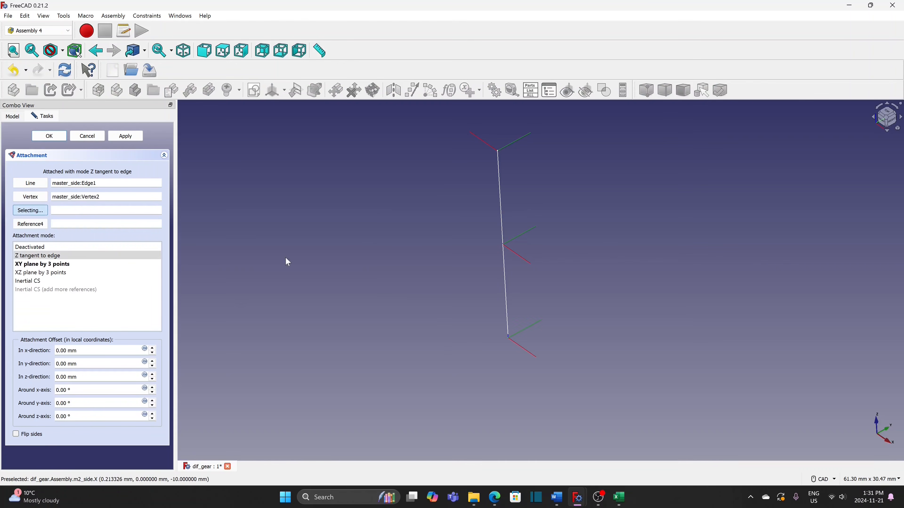
left_click(61, 138)
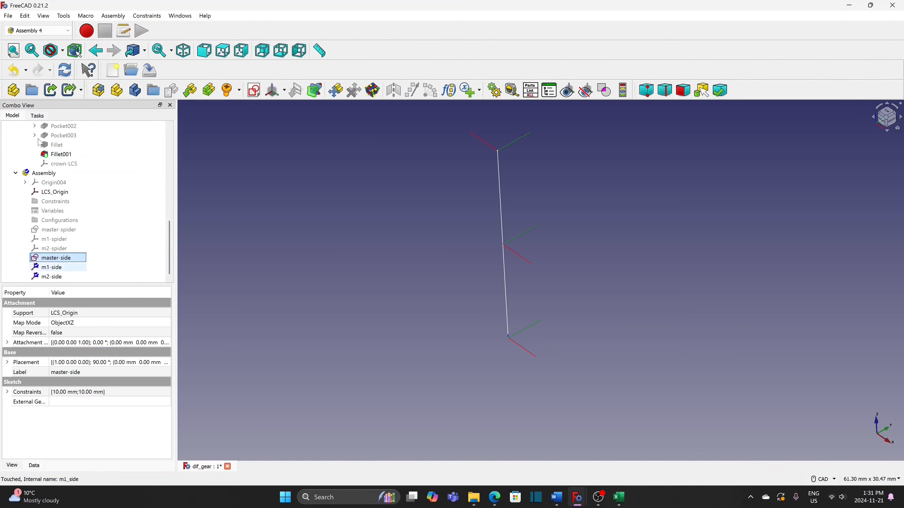
- Refresh the document and hide the master-side sketch and the m1-side and m2-side coordinate systems
left_click(25, 16)
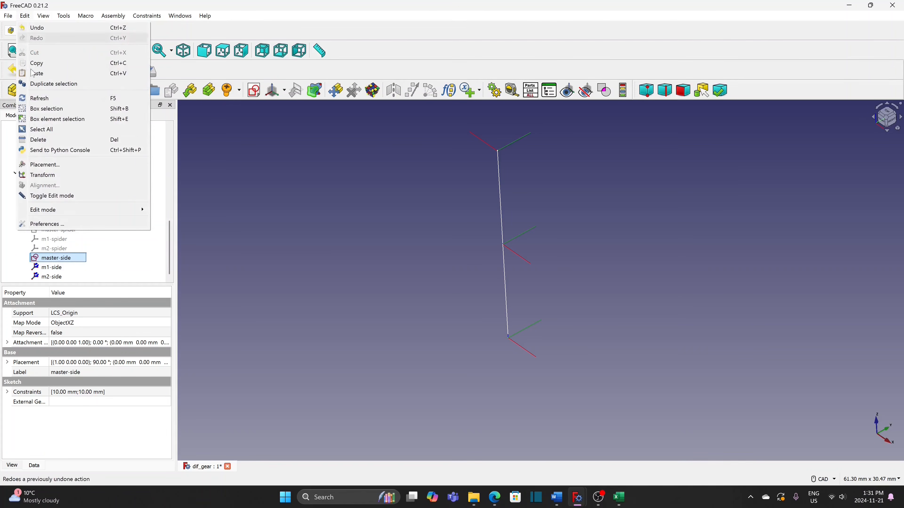
left_click(42, 96)
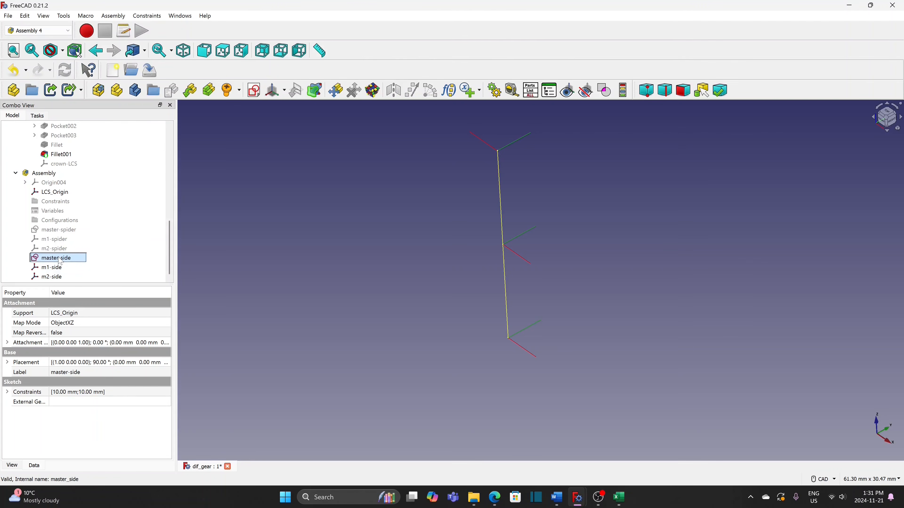
left_click(56, 267)
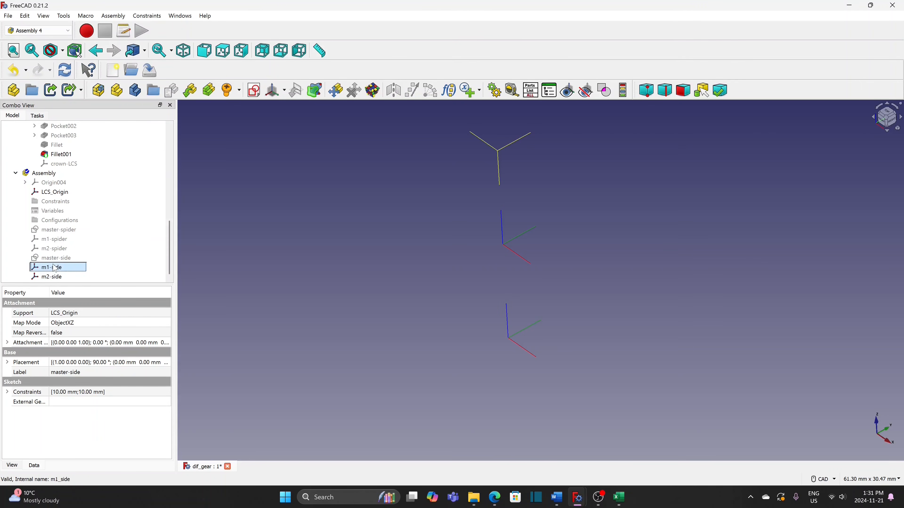
left_click(54, 279)
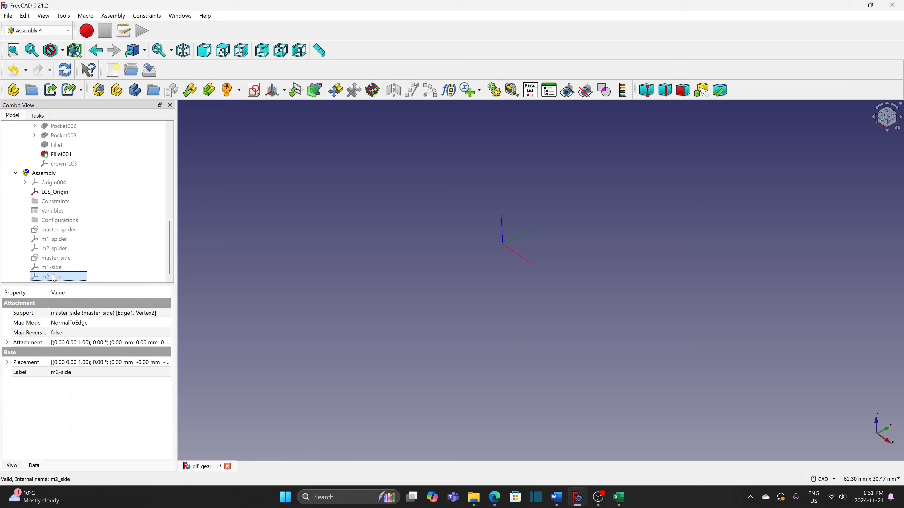
- Create a sketch named master-crown in the Assembly, attached to LCS_Origin in Object's XZ mode
left_click(44, 175)
left_click(255, 91)
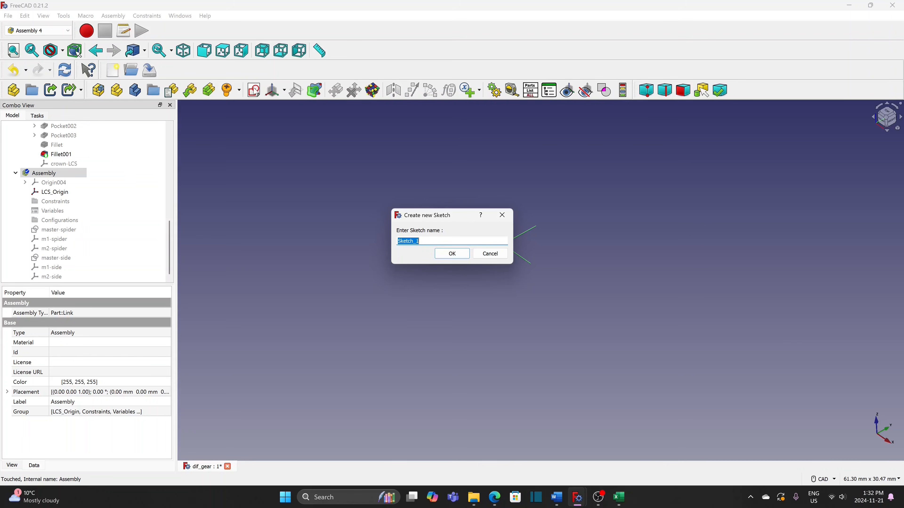
type("master-crown")
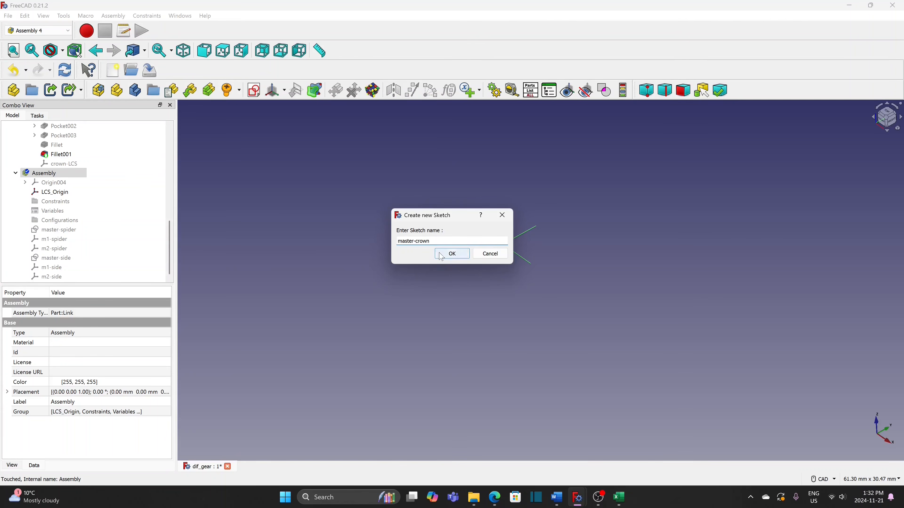
left_click(451, 254)
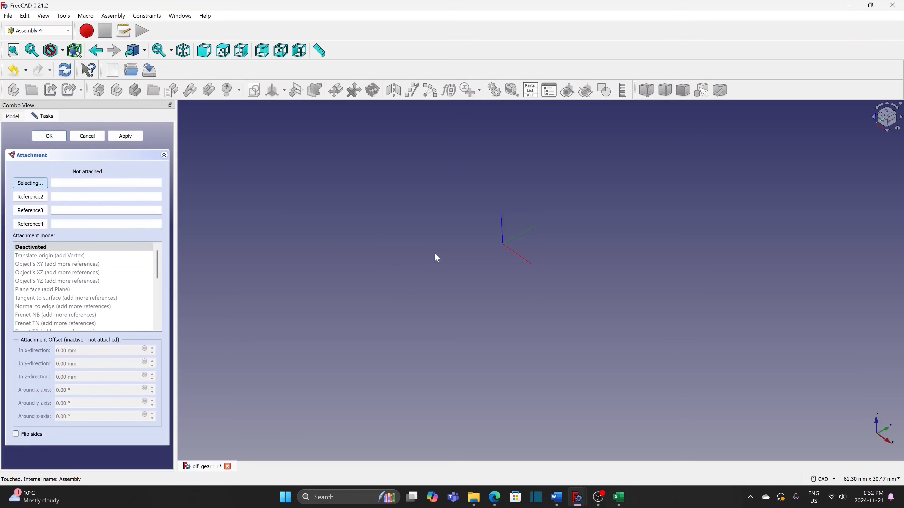
left_click(14, 117)
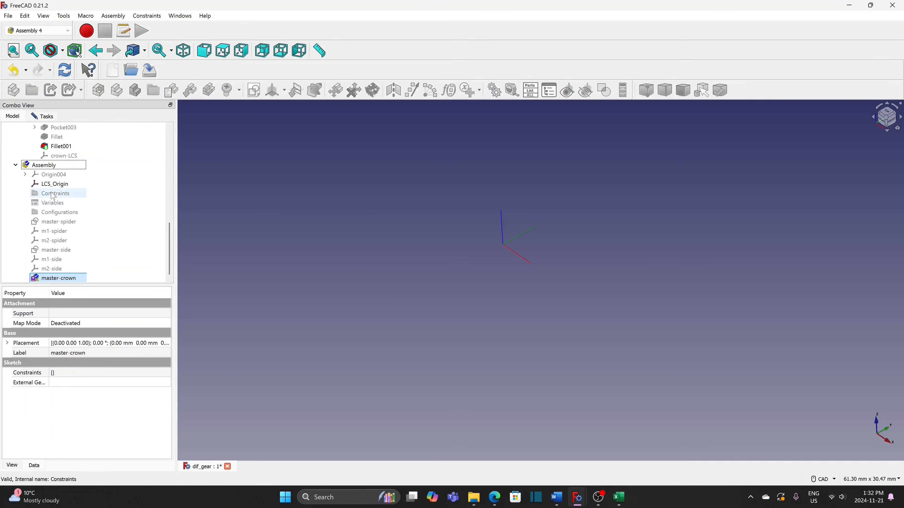
left_click(69, 186)
left_click(42, 116)
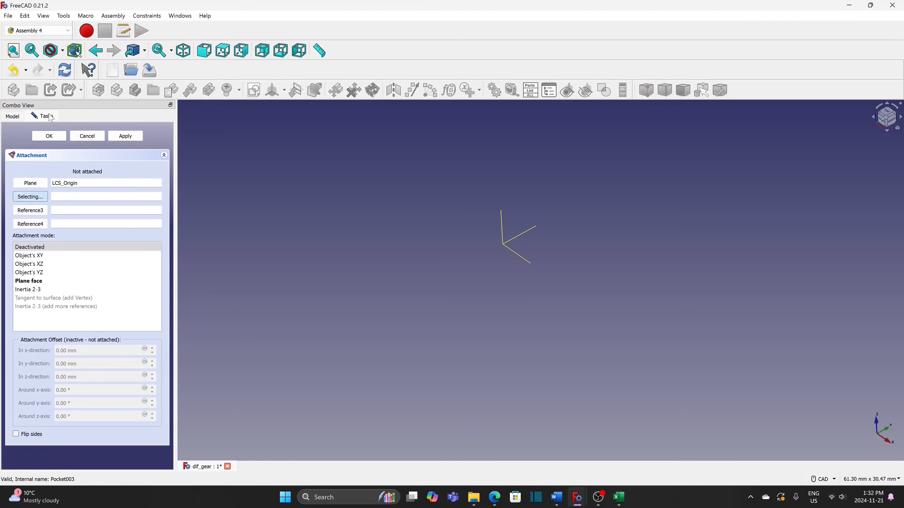
left_click(49, 266)
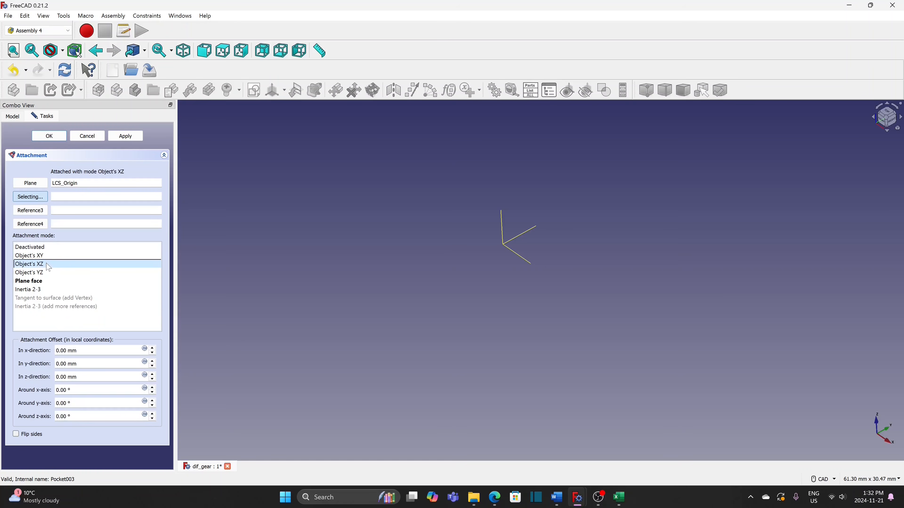
left_click(50, 136)
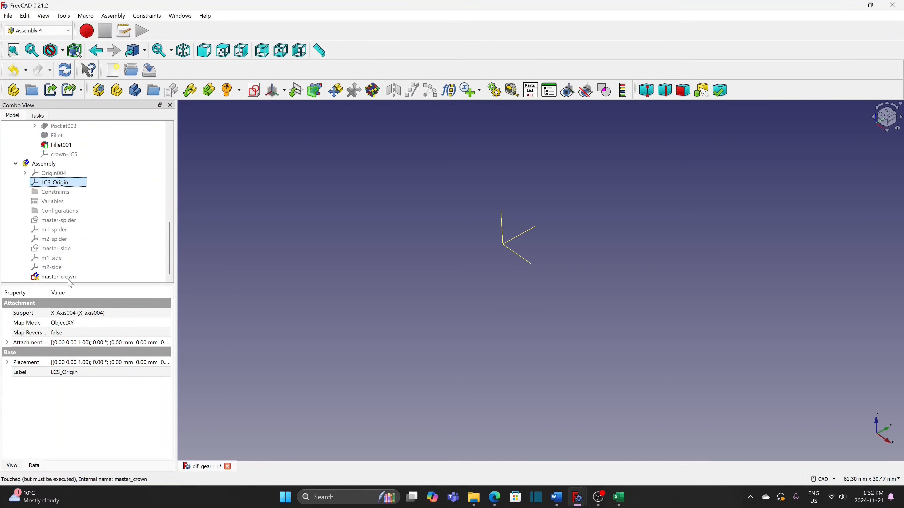
- In master-crown, sketch a horizontal line about 12.1 mm long starting on the vertical axis below the origin, with a vertical line about 3.8 mm up from its free end
double_click(53, 277)
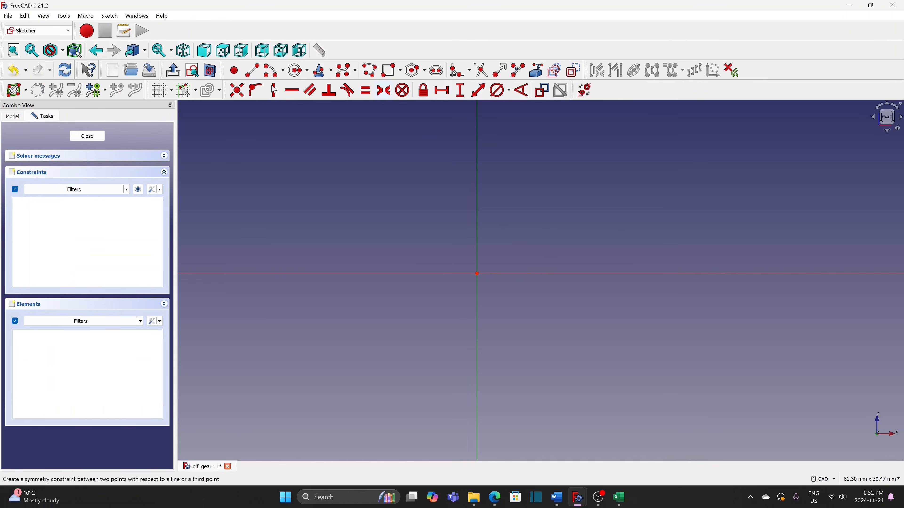
left_click(255, 78)
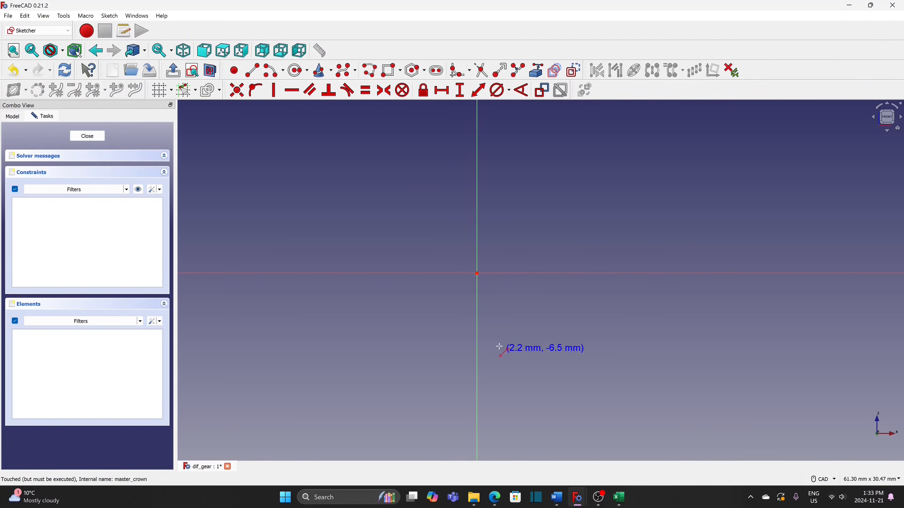
left_click(477, 348)
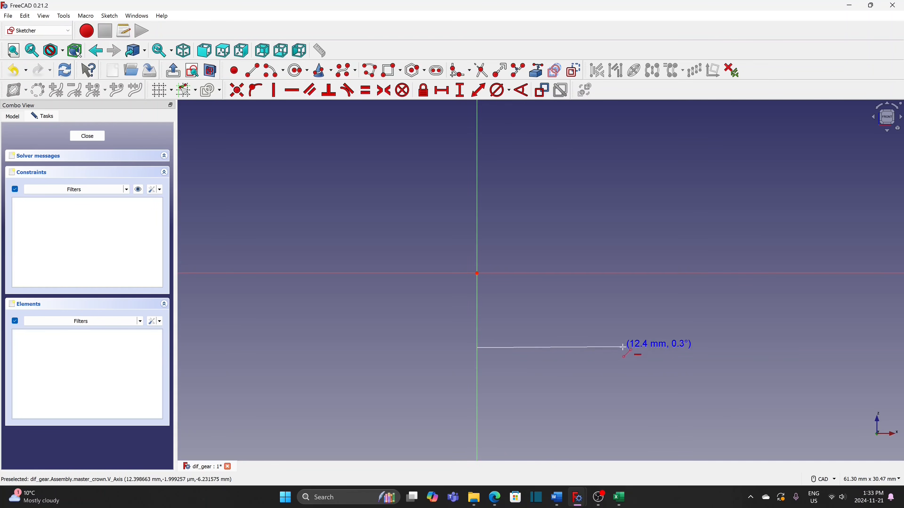
left_click(621, 350)
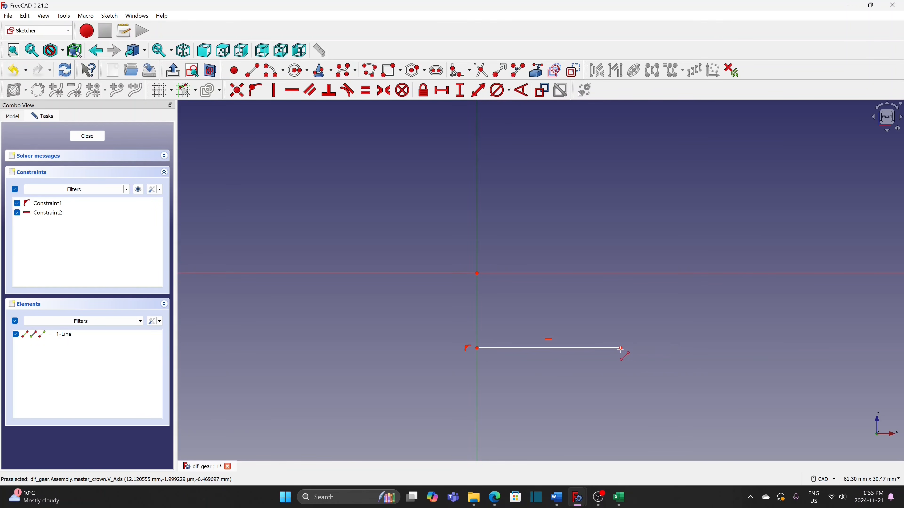
left_click(618, 303)
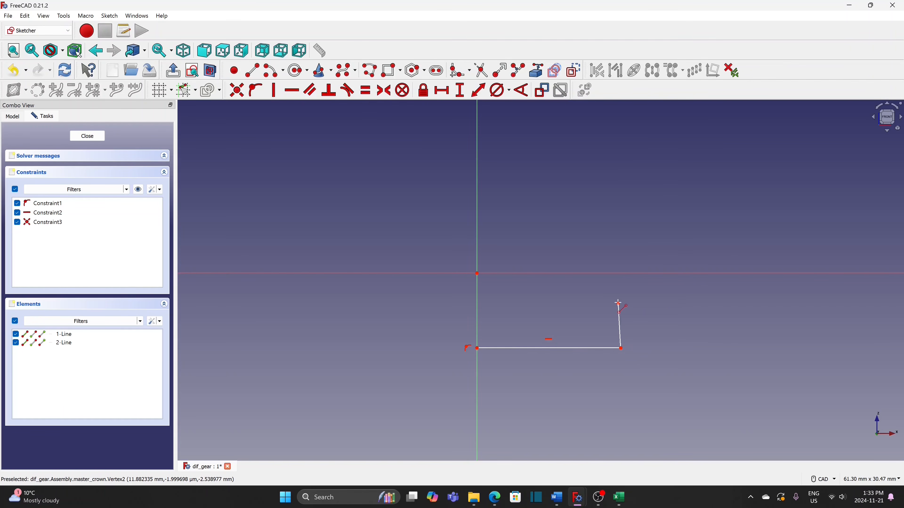
left_click(273, 90)
left_click(620, 323)
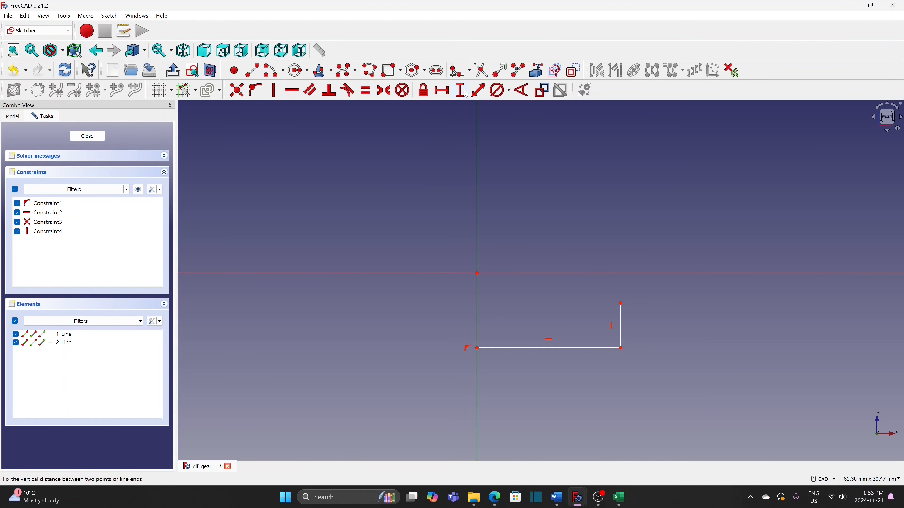
- Constrain the horizontal line of master-crown to 36.61 mm and the vertical line to 12.97 mm
left_click(443, 93)
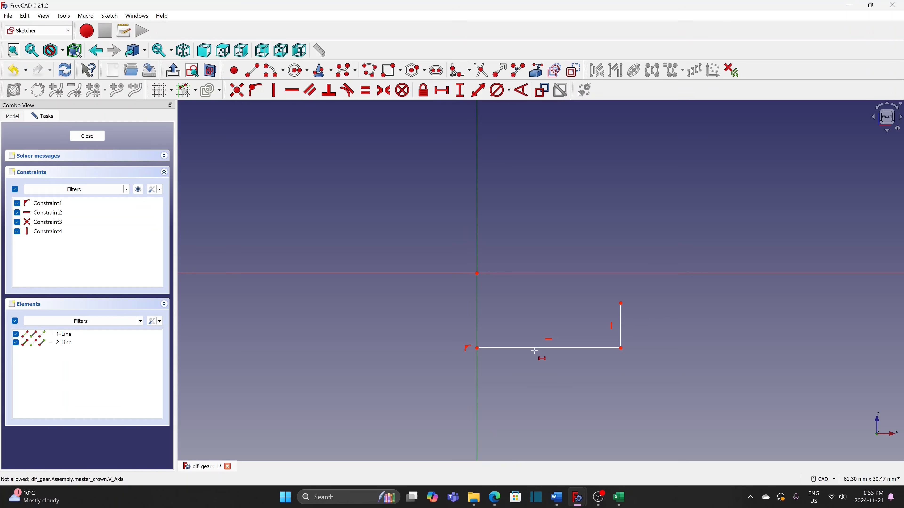
left_click(554, 349)
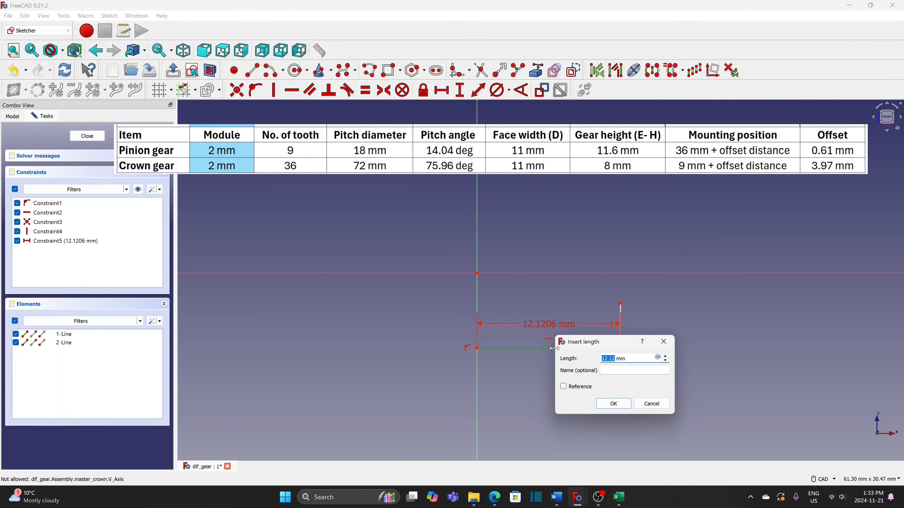
type("36.6")
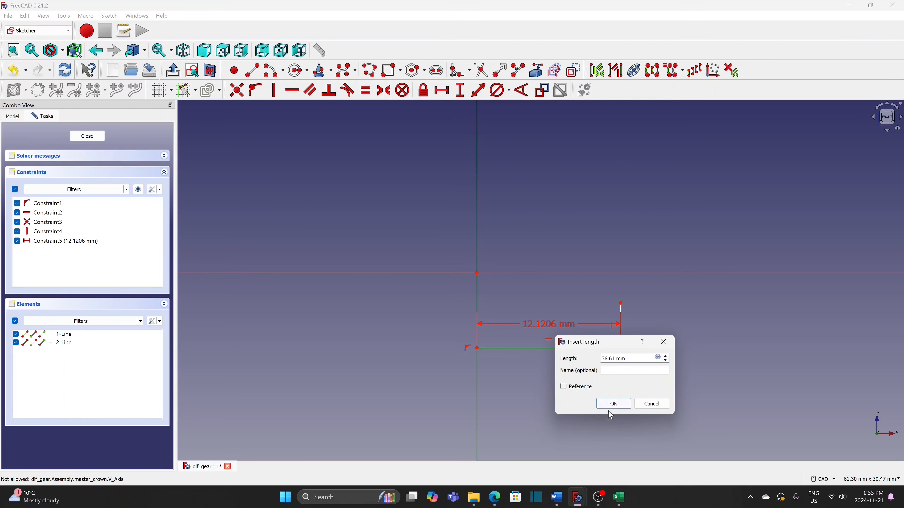
left_click(614, 404)
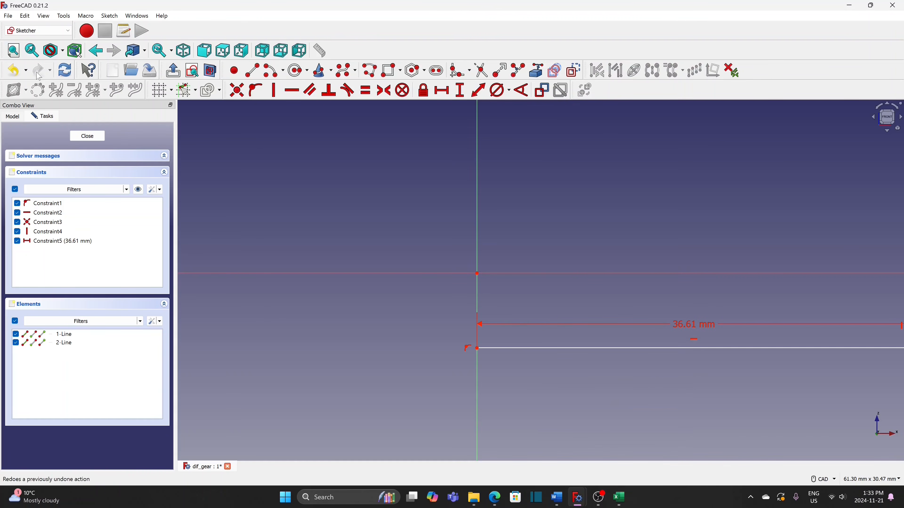
left_click(13, 51)
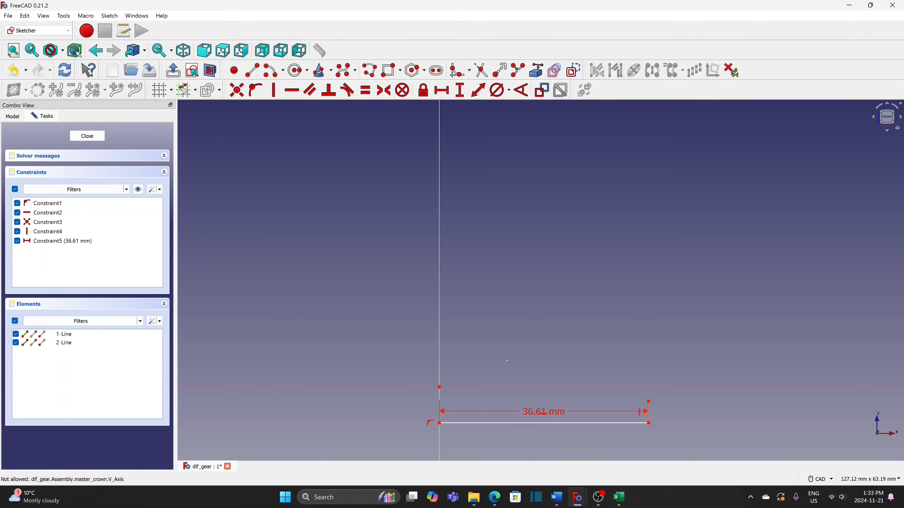
middle_click_drag(512, 367, 508, 248)
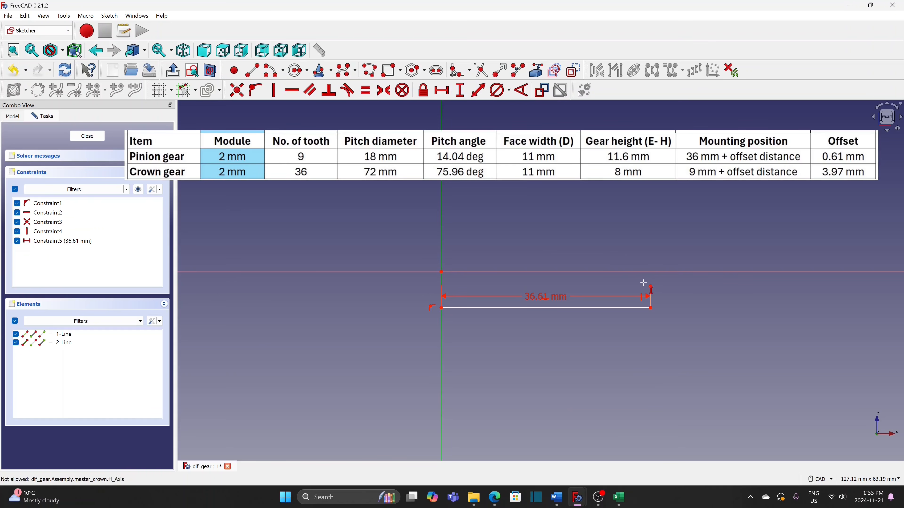
left_click(650, 298)
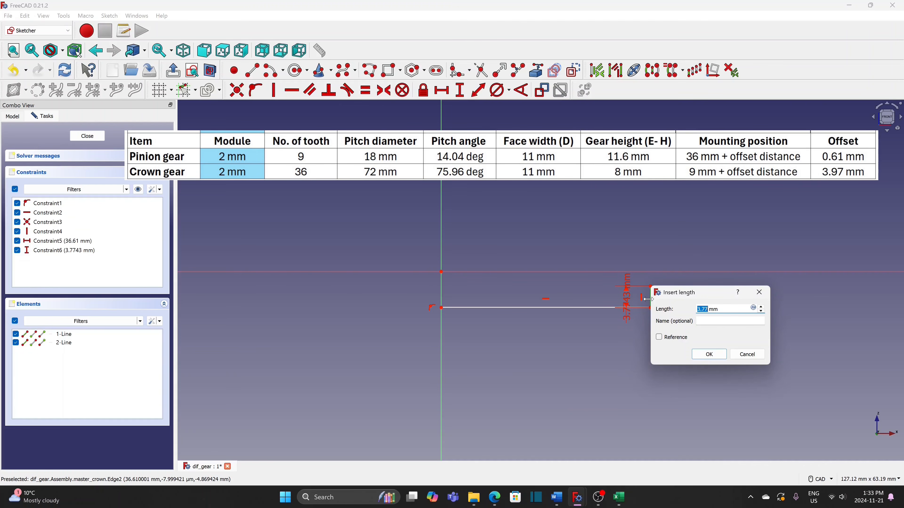
type("12.97")
left_click(708, 355)
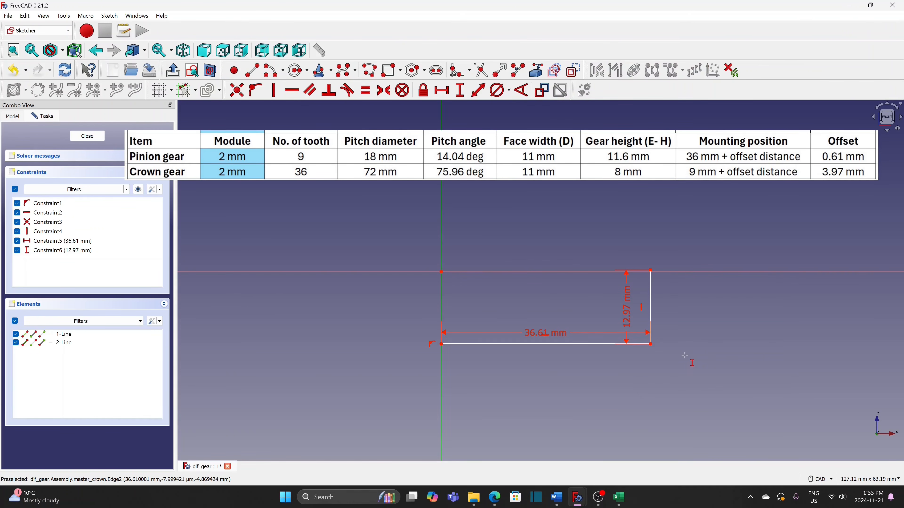
- Constrain the vertical distance from the origin to the horizontal line's start point on the vertical axis to 19 mm
left_click(441, 272)
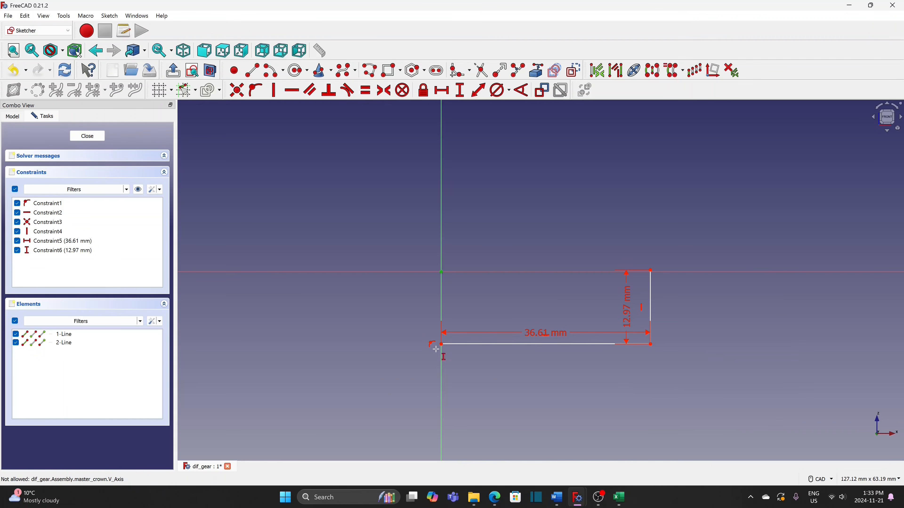
left_click(442, 345)
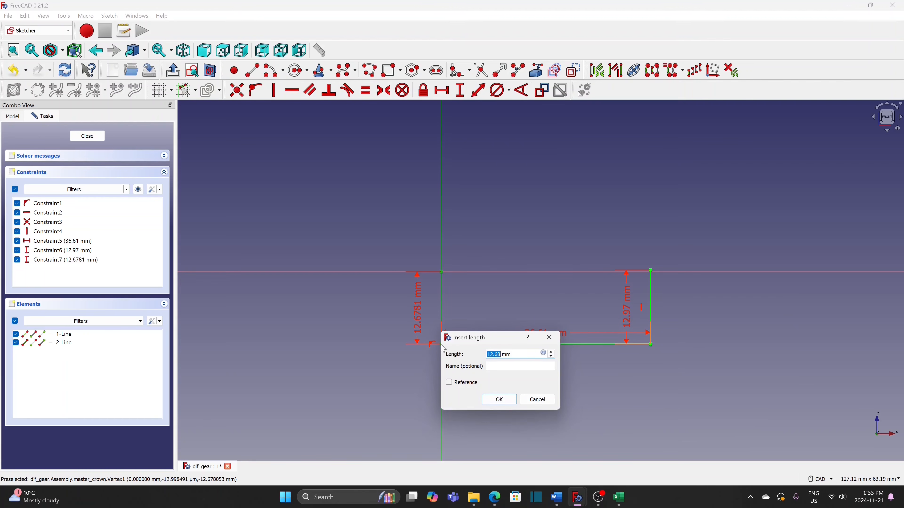
type("19")
left_click(512, 400)
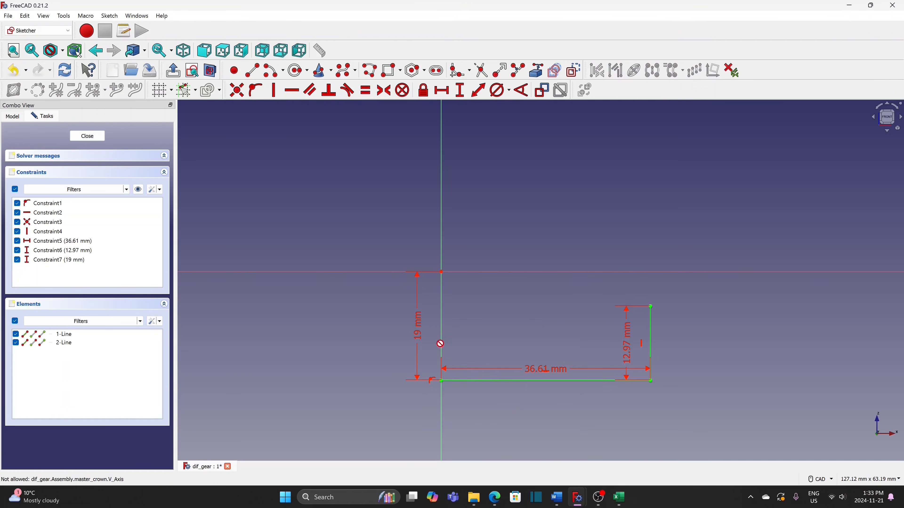
- Move the three dimension labels outside the master-crown profile and close the sketch
left_click_drag(420, 339, 384, 338)
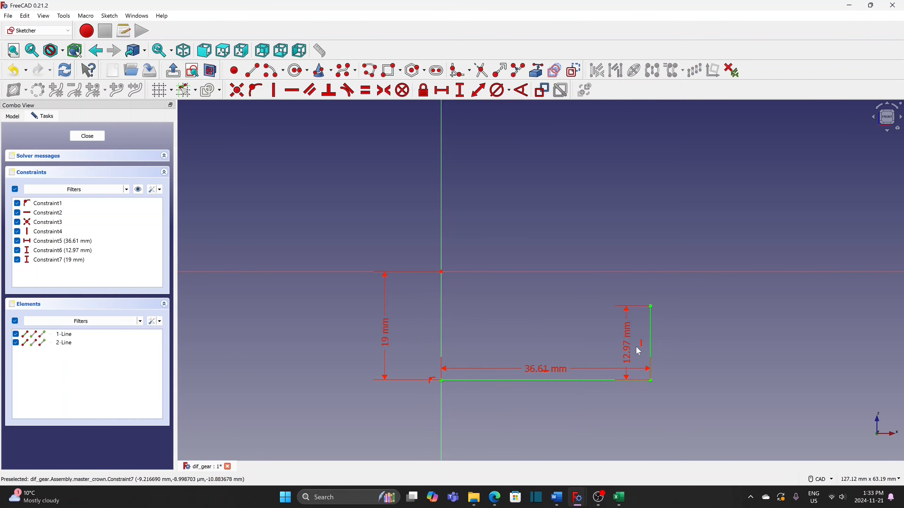
left_click_drag(626, 351, 696, 351)
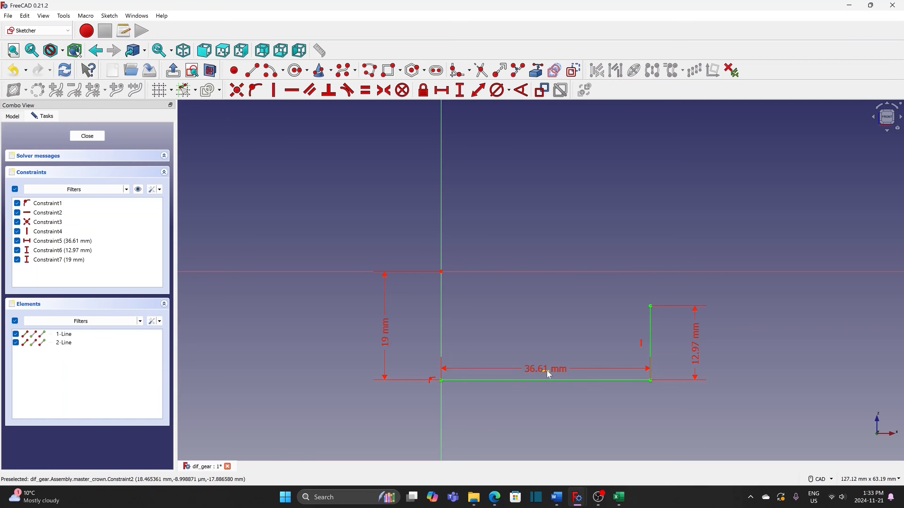
left_click_drag(562, 374, 550, 411)
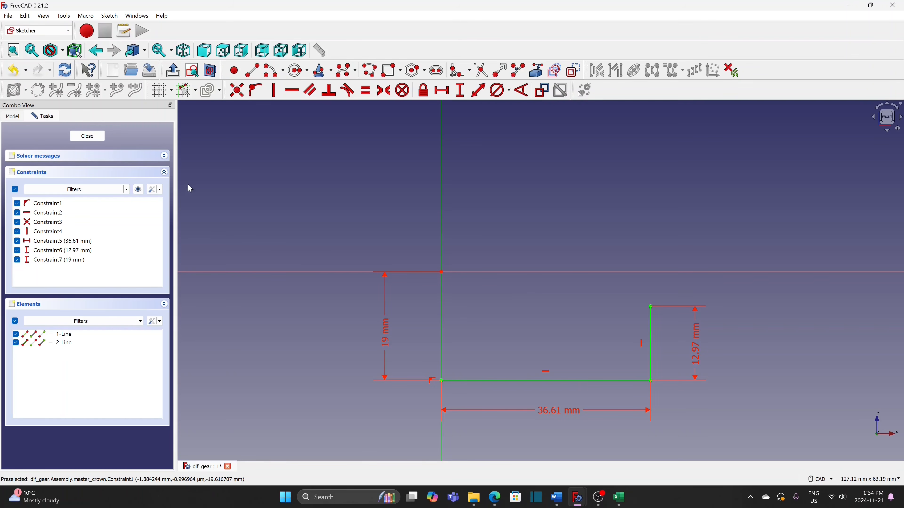
left_click(103, 139)
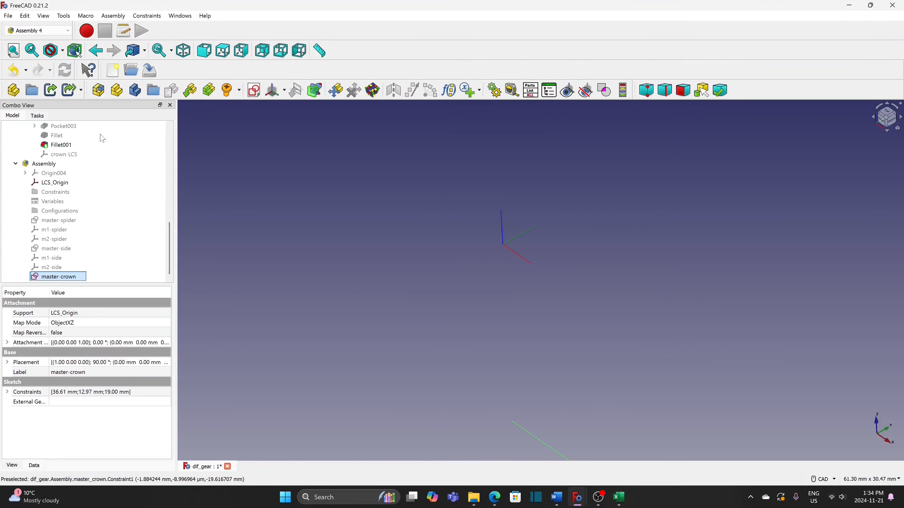
- Create a new local coordinate system named m-pinion in the assembly for the master-crown sketch
left_click(189, 54)
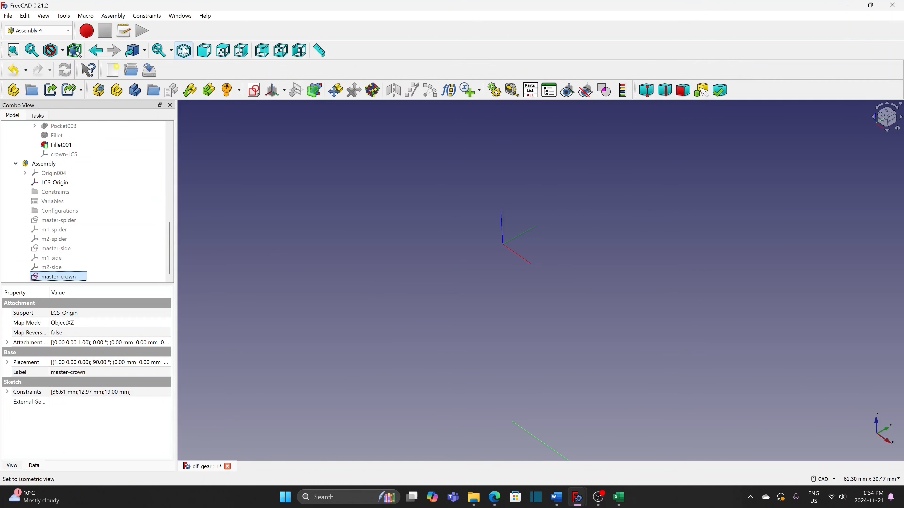
middle_click_drag(515, 327, 425, 223)
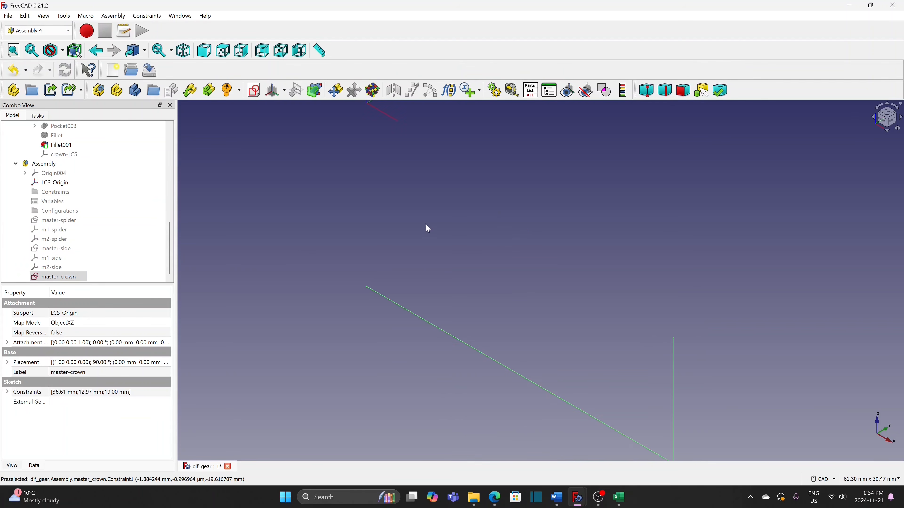
scroll(462, 241, "down", 3)
middle_click_drag(483, 267, 502, 259)
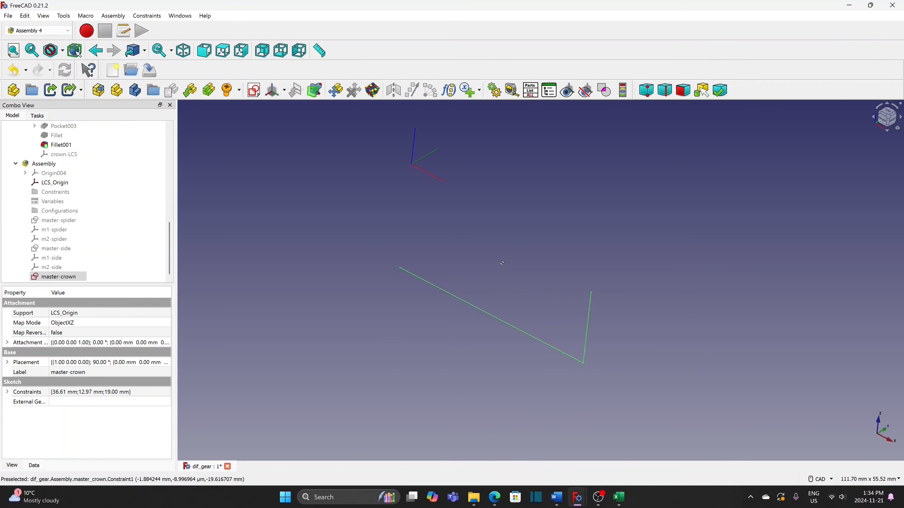
left_click(70, 280)
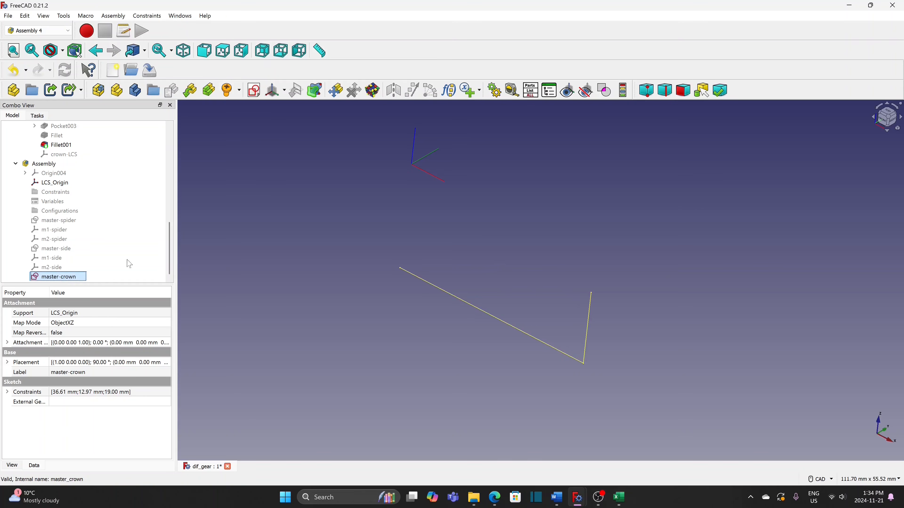
left_click(272, 91)
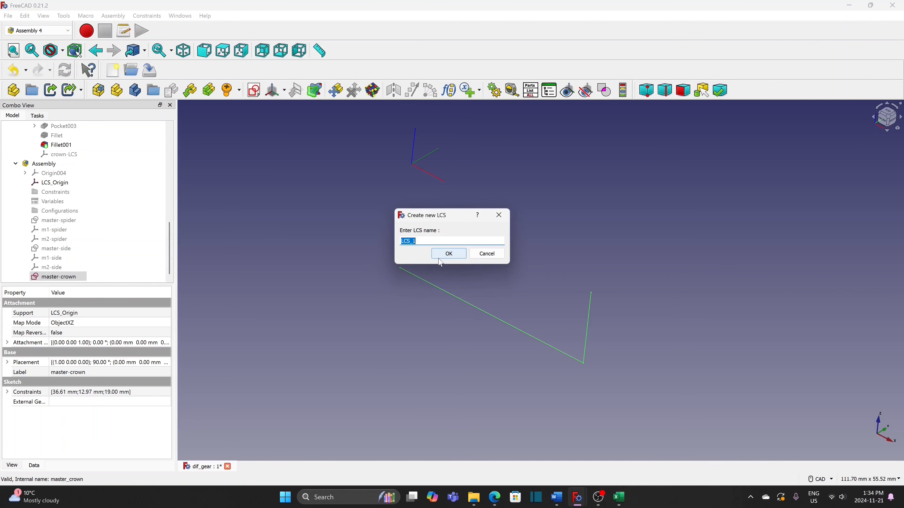
type("m-pinion")
left_click(457, 254)
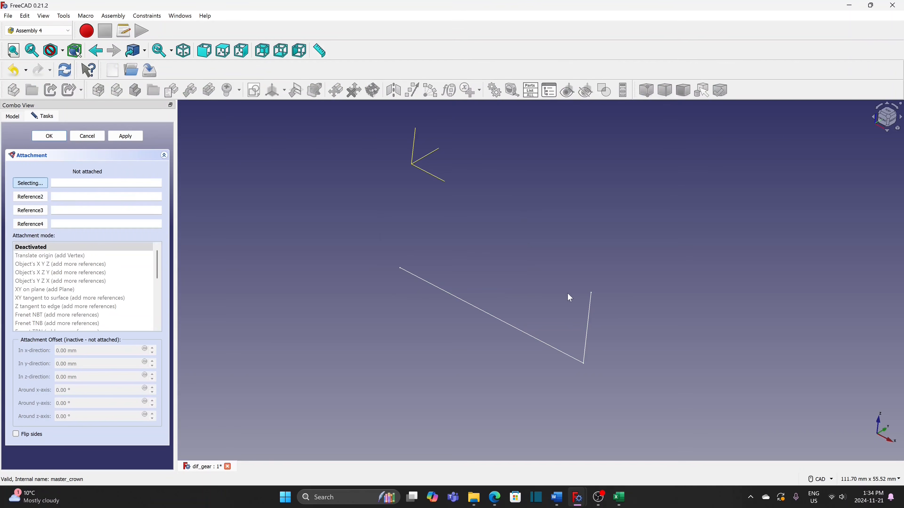
- Attach m-pinion to master-crown's vertical line in Z tangent to edge mode, with its origin at the line's upper endpoint
left_click(589, 311)
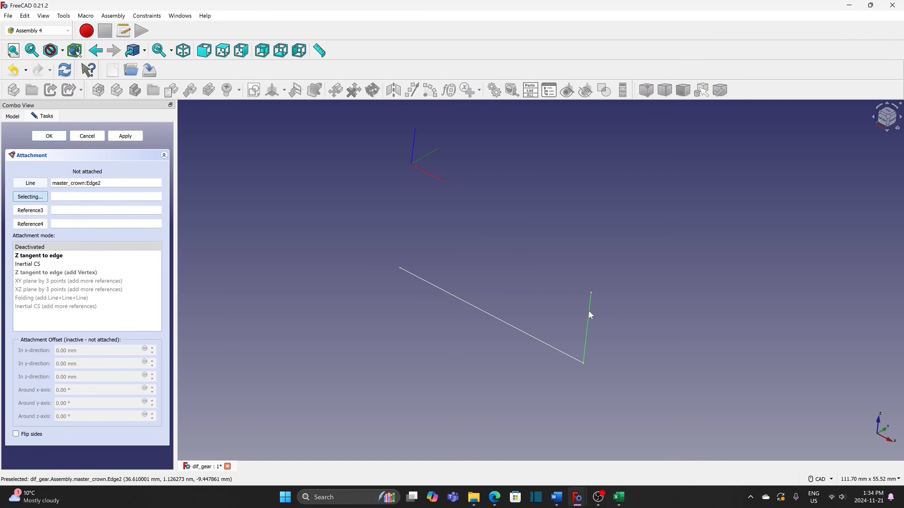
left_click(52, 256)
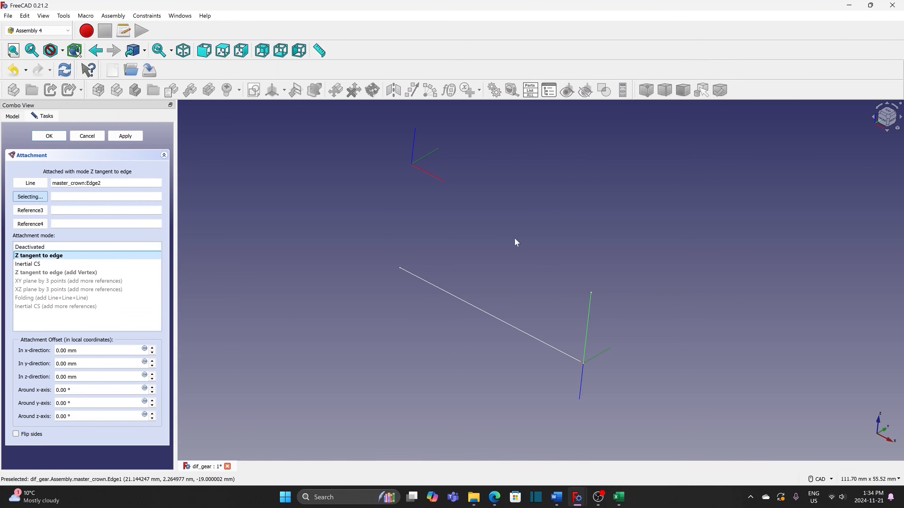
left_click(591, 293)
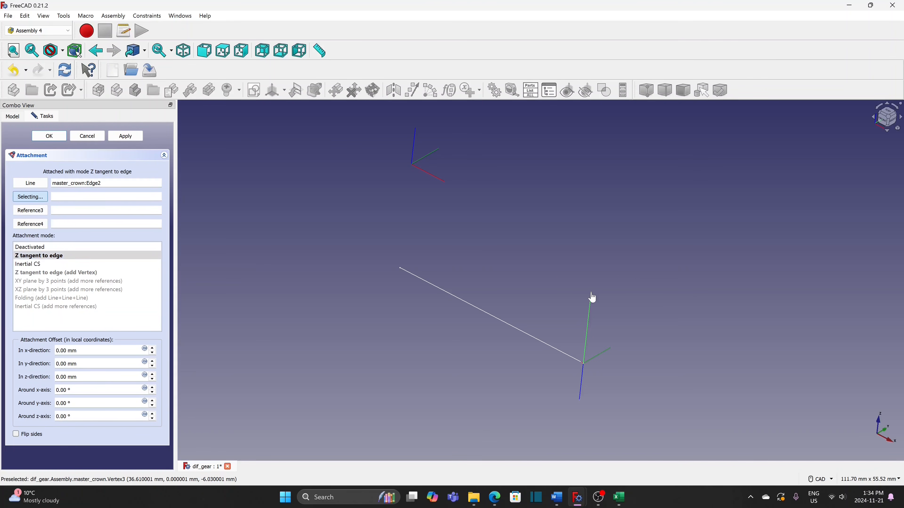
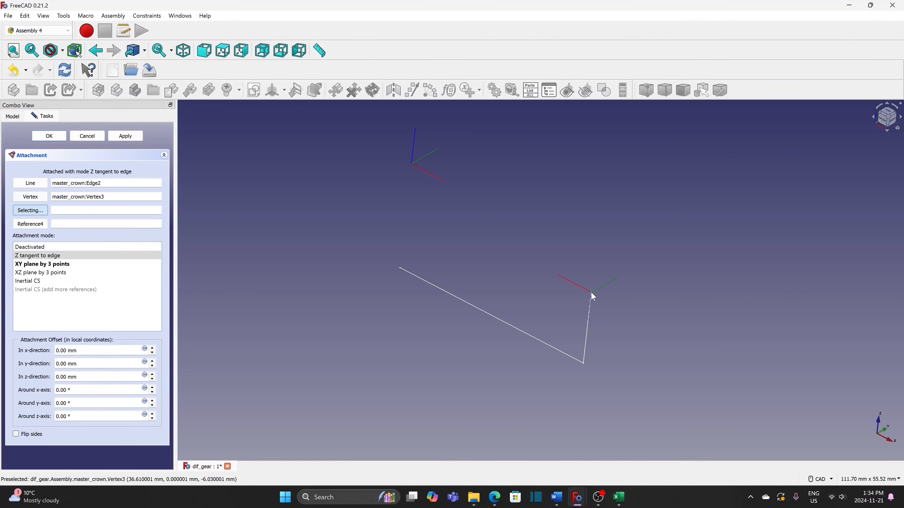
left_click(50, 136)
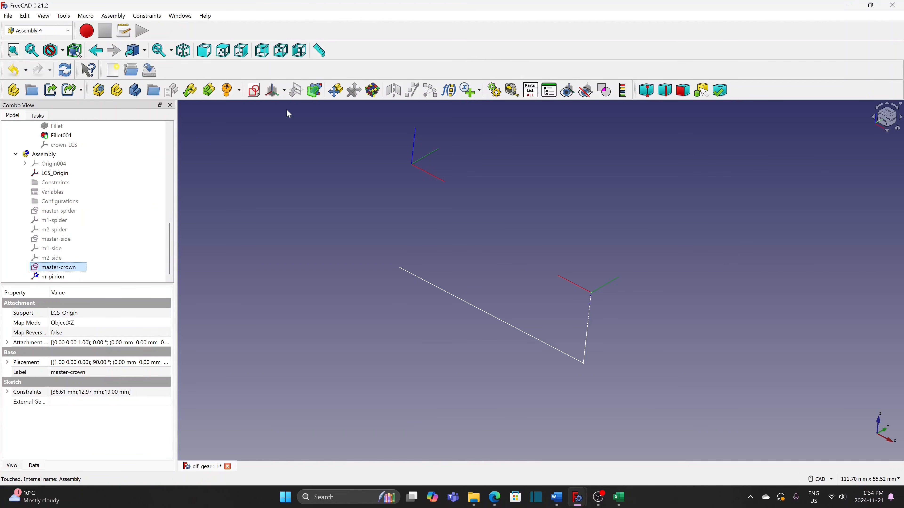
- Create a local coordinate system named m-crown and attach it to master-crown's long horizontal line in Z tangent to edge mode
left_click(274, 94)
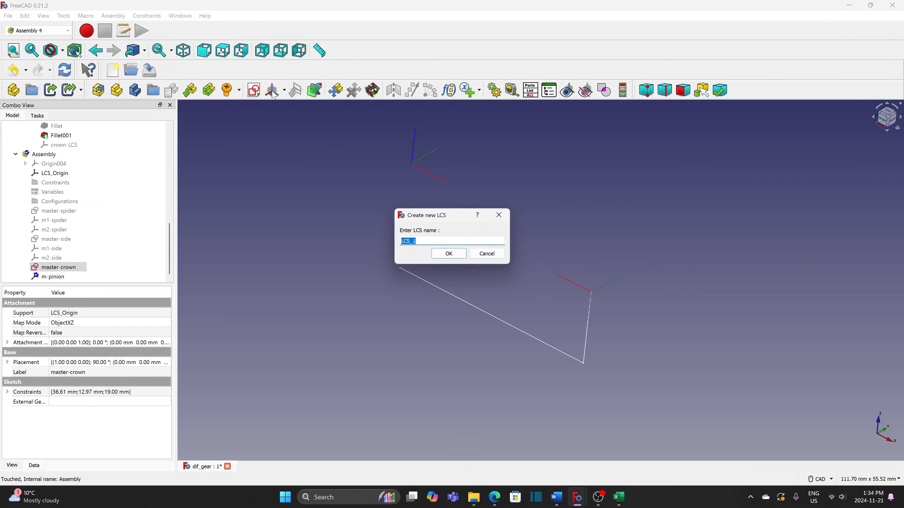
type("m-crown")
left_click(449, 254)
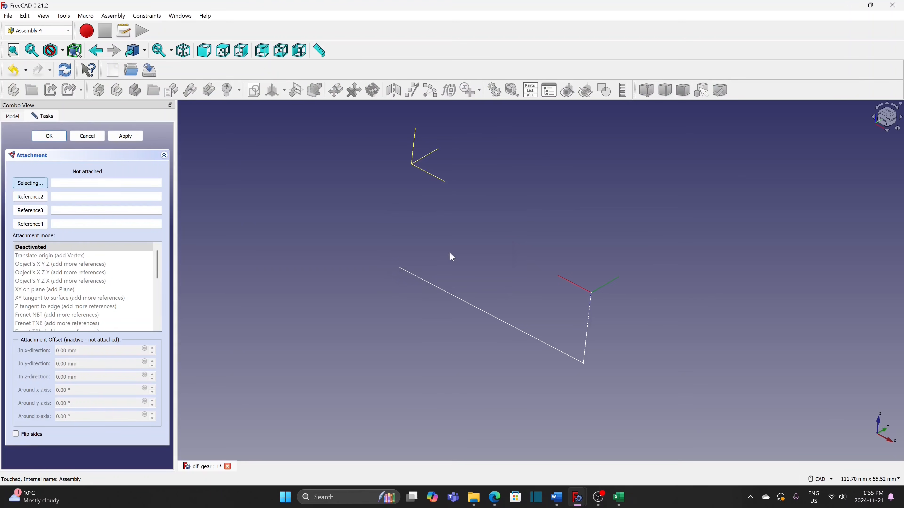
left_click(452, 293)
left_click(49, 256)
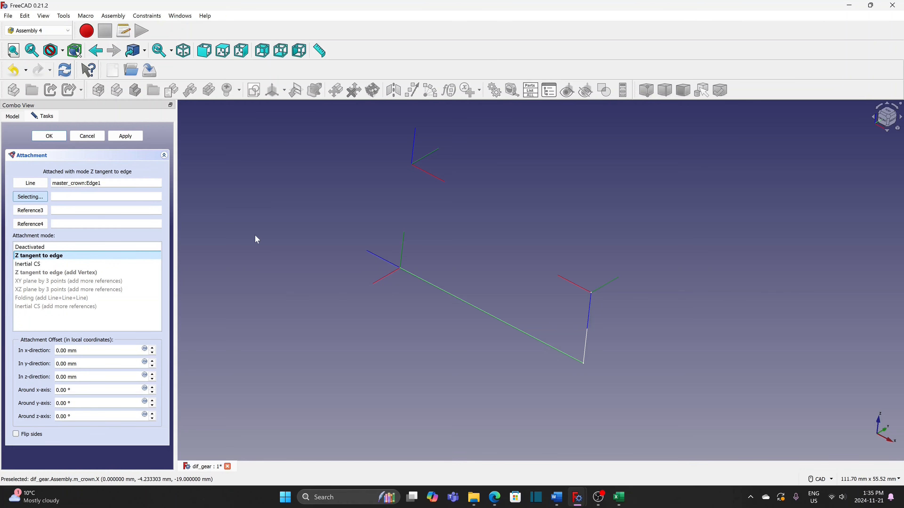
left_click(55, 137)
left_click(56, 137)
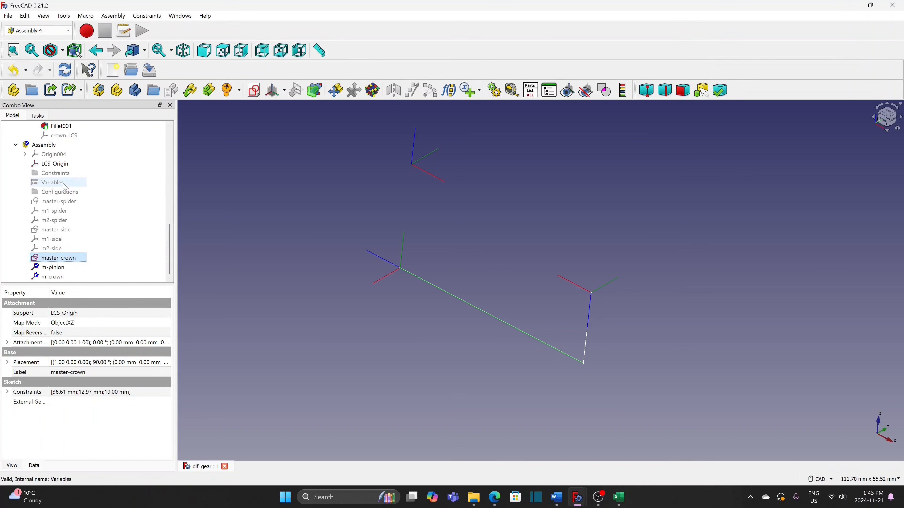
- Set the assembly variables angle and rotate to 0
left_click(50, 183)
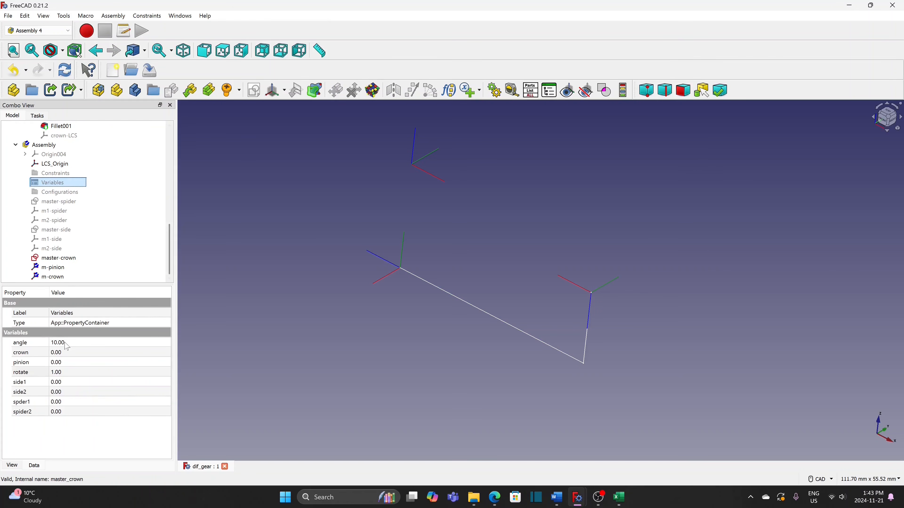
left_click(74, 344)
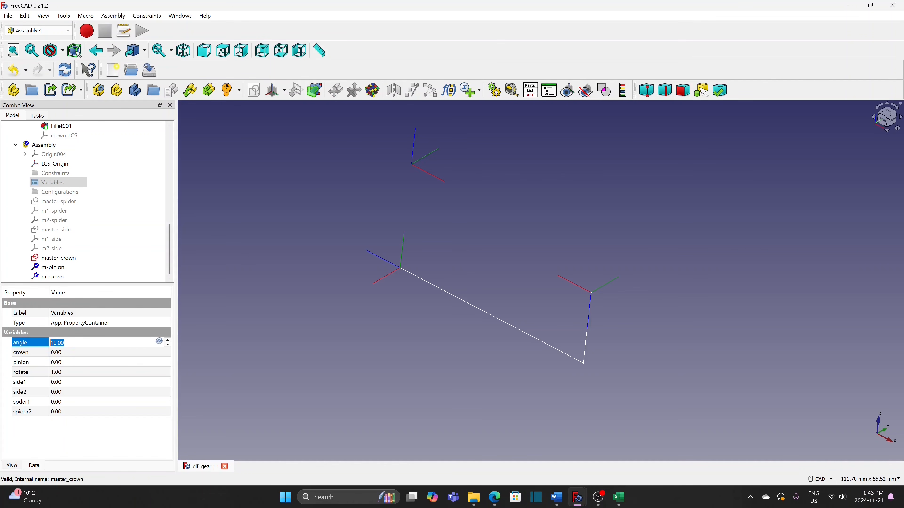
type("0")
left_click(82, 372)
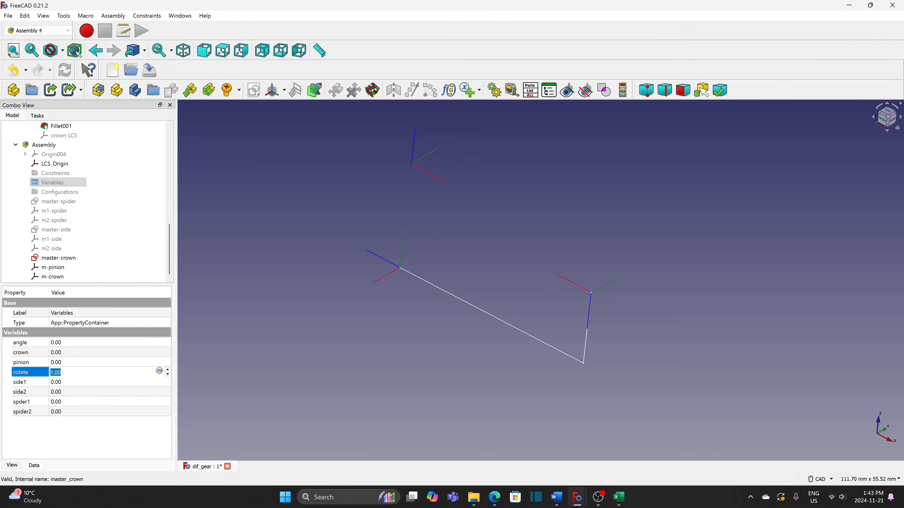
type("0")
left_click(251, 345)
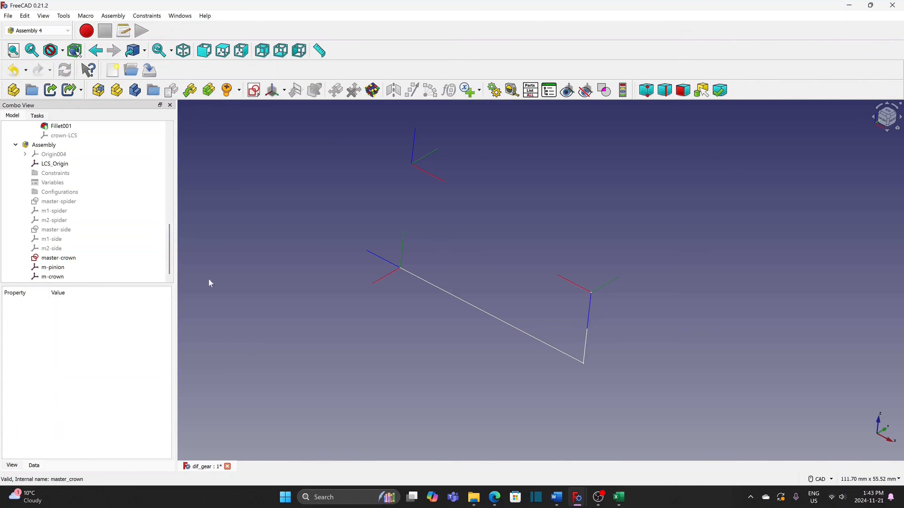
- Hide the master-crown sketch and show the master-spider sketch in the assembly
left_click(50, 147)
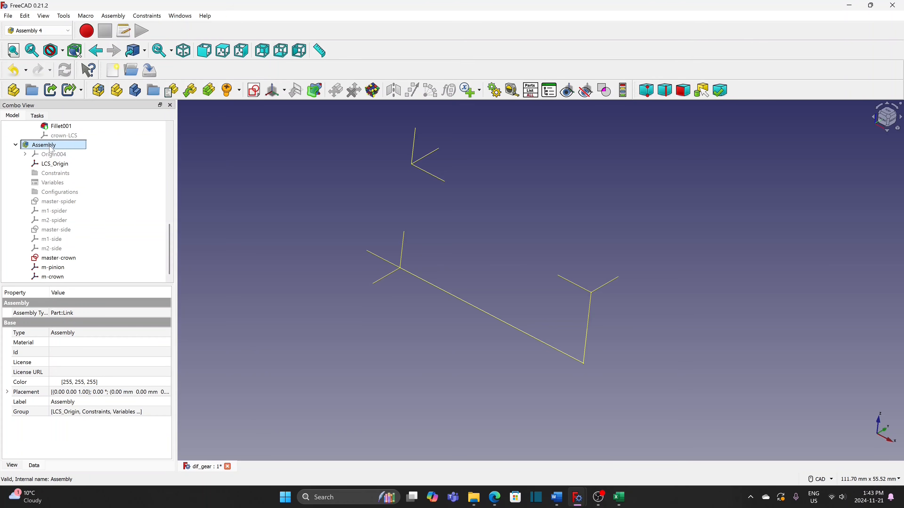
left_click(70, 261)
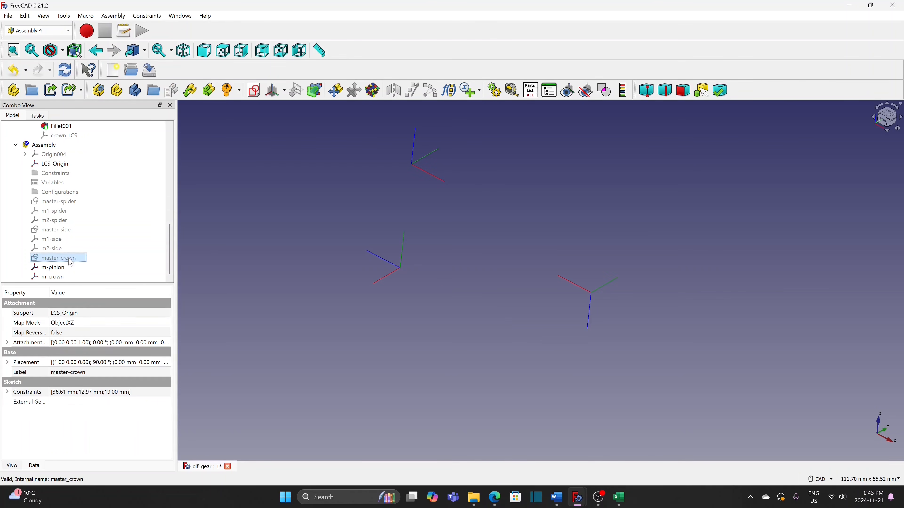
left_click(66, 205)
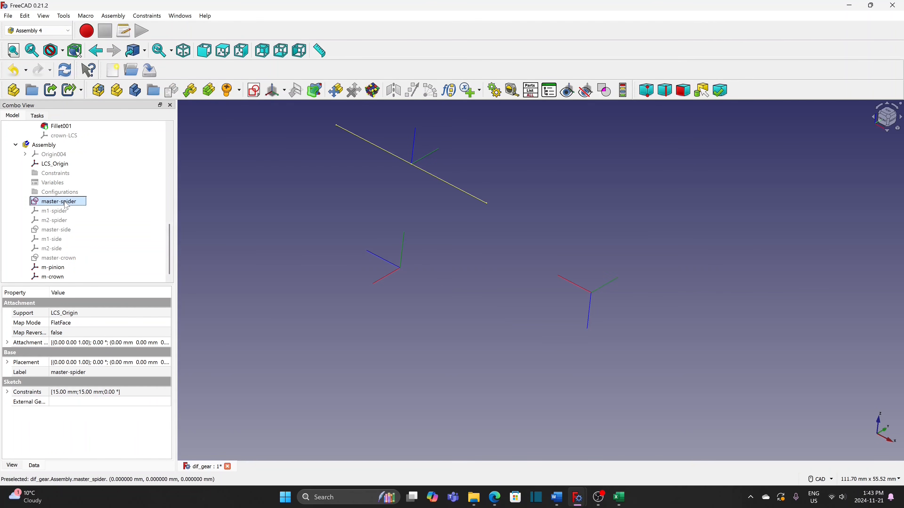
- Insert the spider part into the assembly as a link
left_click(190, 92)
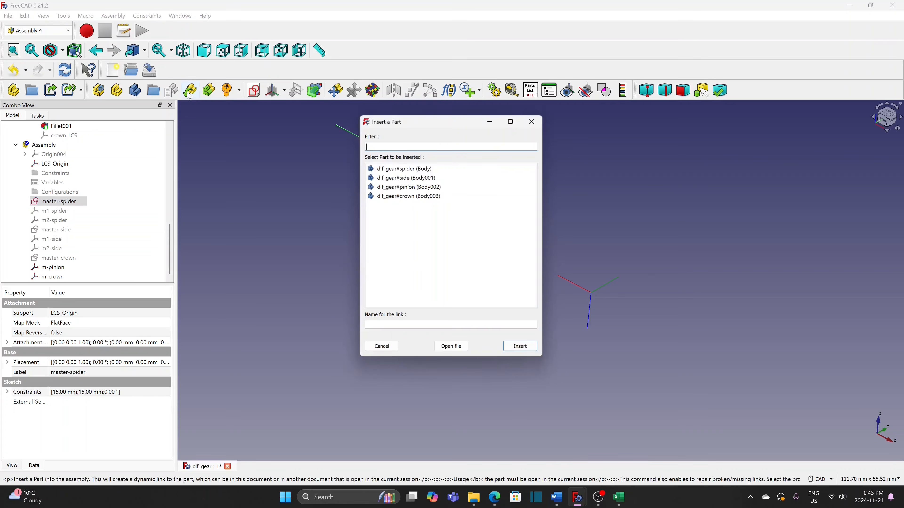
left_click(416, 167)
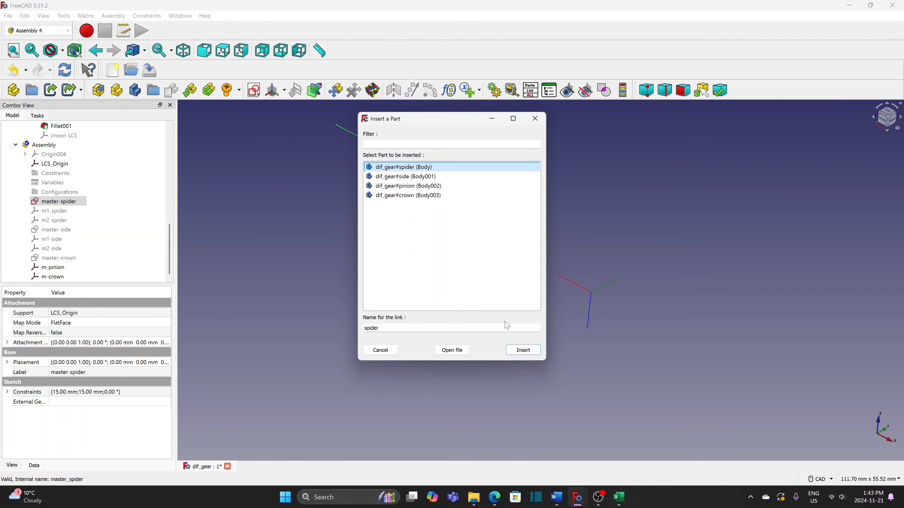
left_click(523, 350)
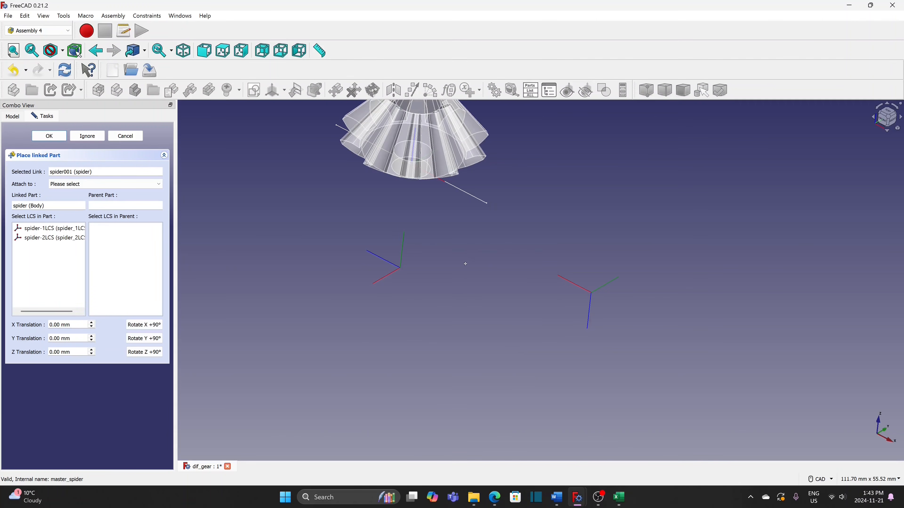
- Attach the spider's spider-1LCS to m1-spider in the parent assembly with a Z translation of -1.39 mm
middle_click_drag(464, 262, 484, 321)
left_click(103, 184)
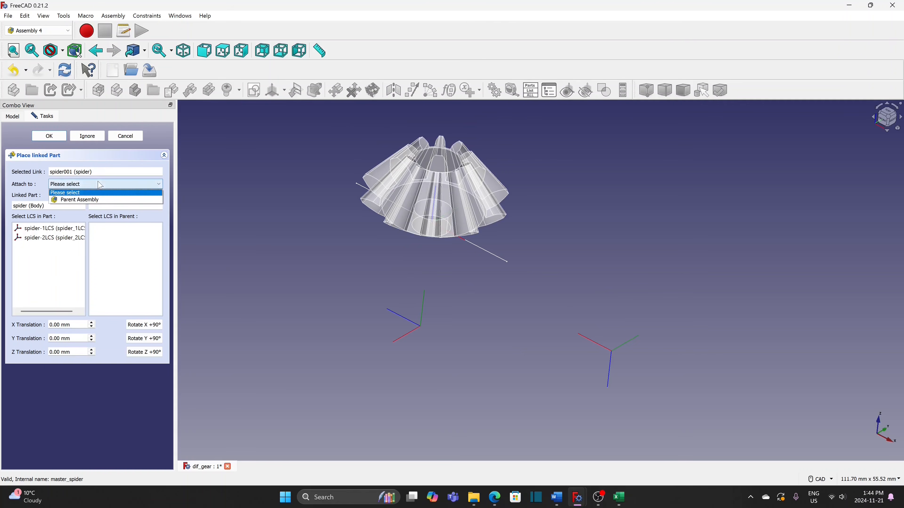
left_click(98, 200)
left_click(125, 238)
left_click(70, 229)
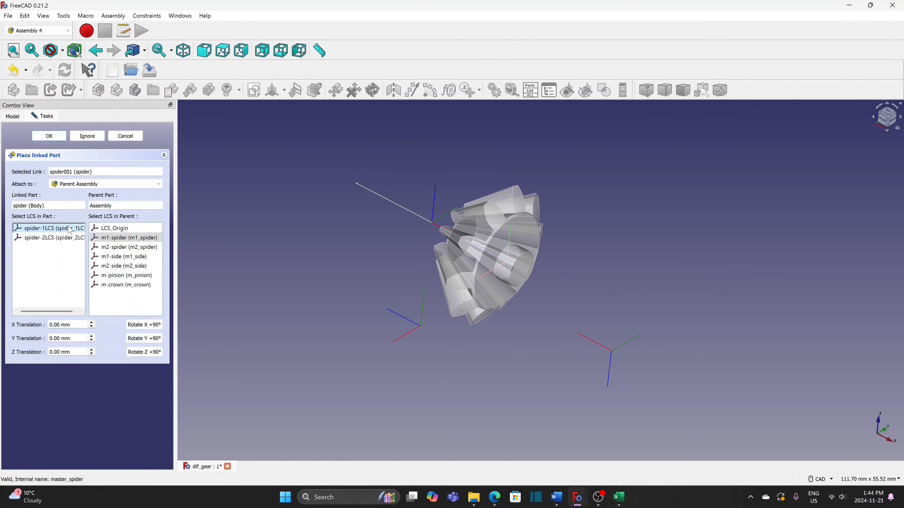
left_click_drag(72, 351, 25, 351)
type("-1.39")
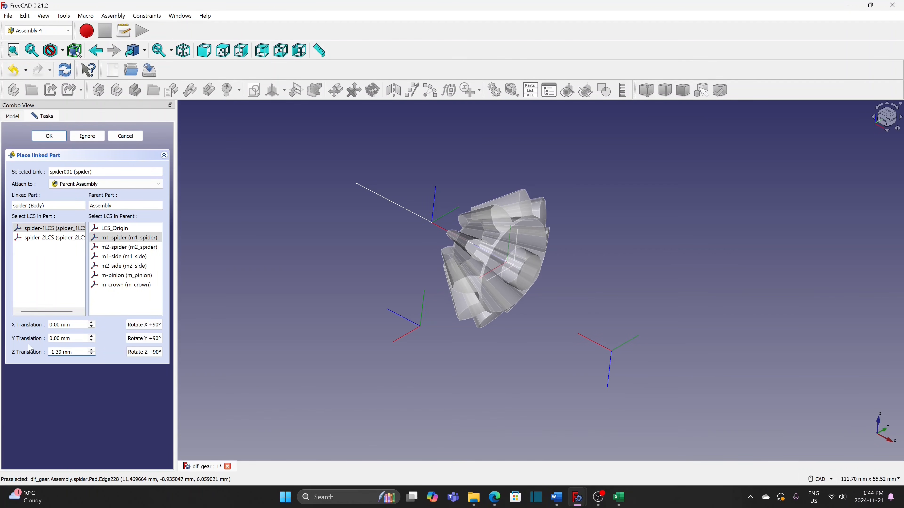
left_click(55, 137)
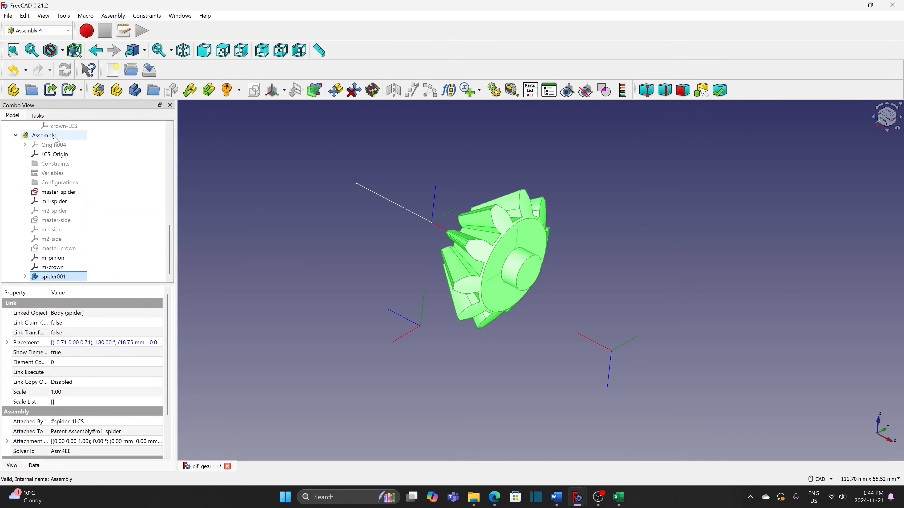
- Insert a second link of the spider part into the assembly
left_click(191, 91)
left_click(414, 168)
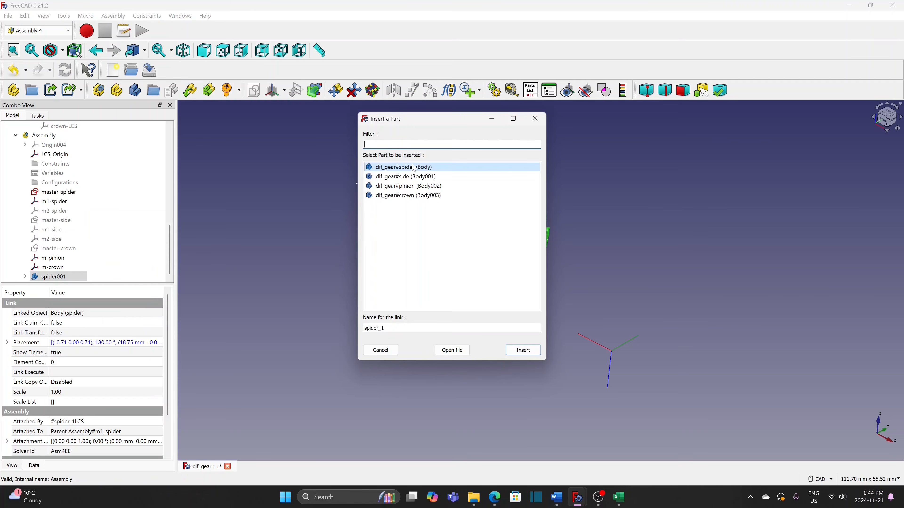
left_click(523, 351)
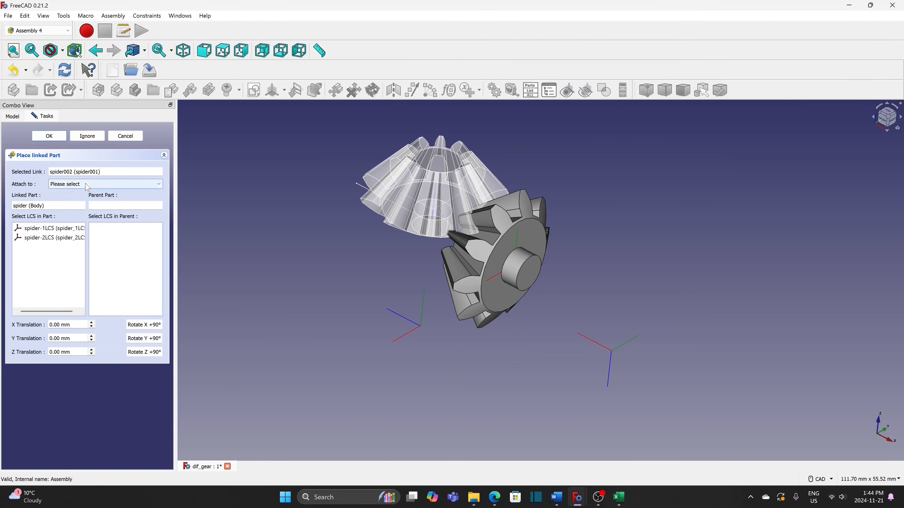
- Attach the second spider link's spider-2LCS to m2-spider in the parent assembly with a Z translation of -1.39 mm
left_click(92, 185)
left_click(86, 203)
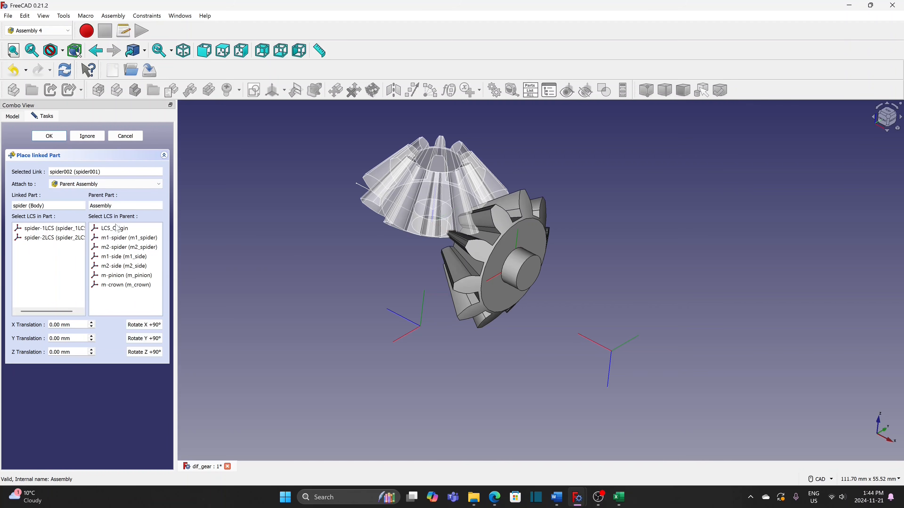
left_click(137, 251)
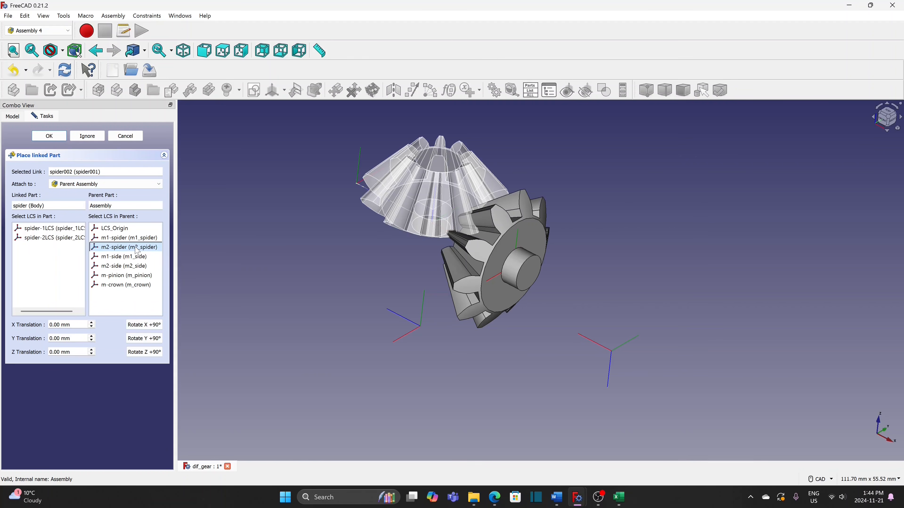
left_click(61, 241)
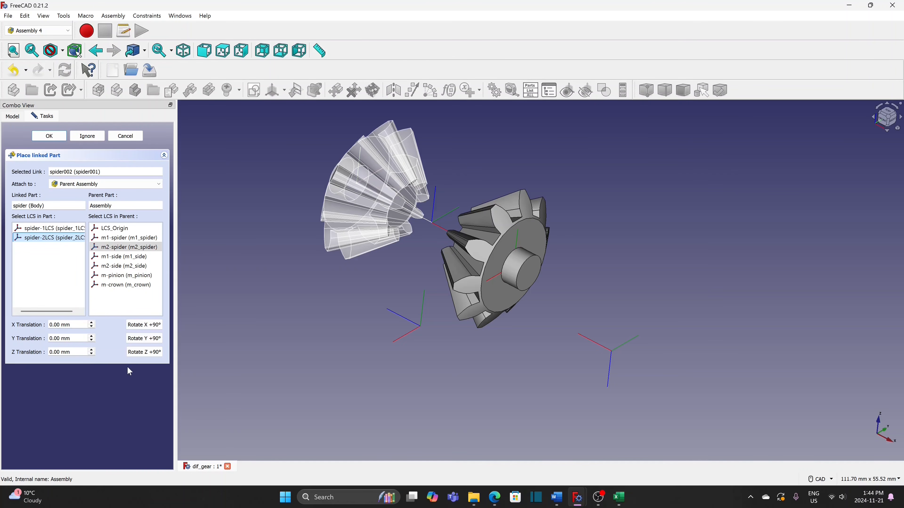
left_click_drag(74, 352, 29, 351)
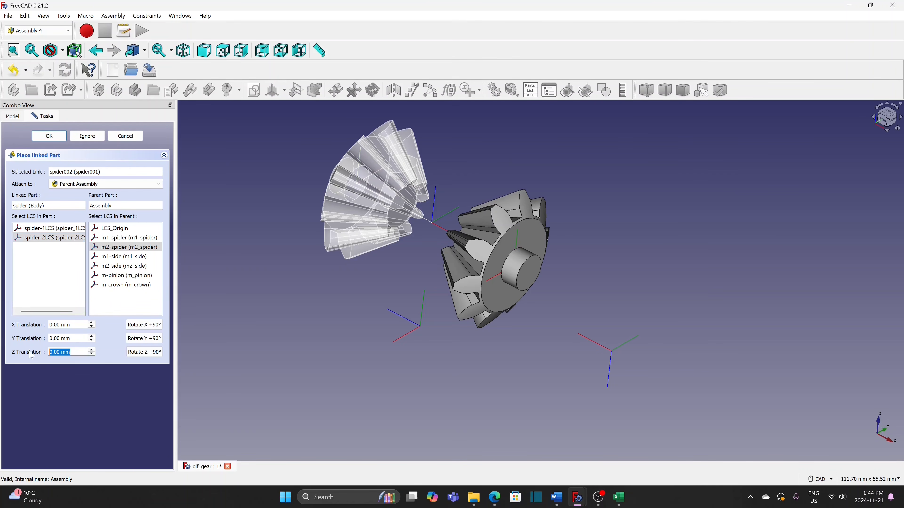
type("-1.39")
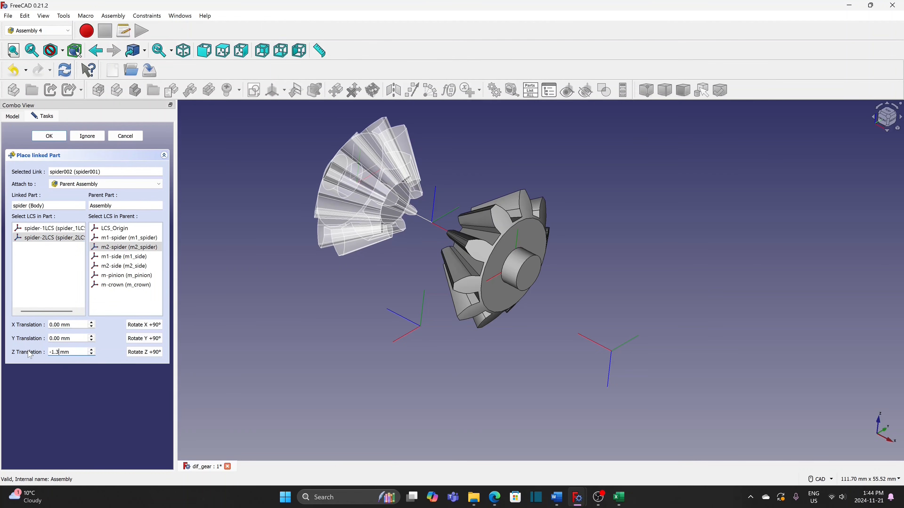
left_click(59, 137)
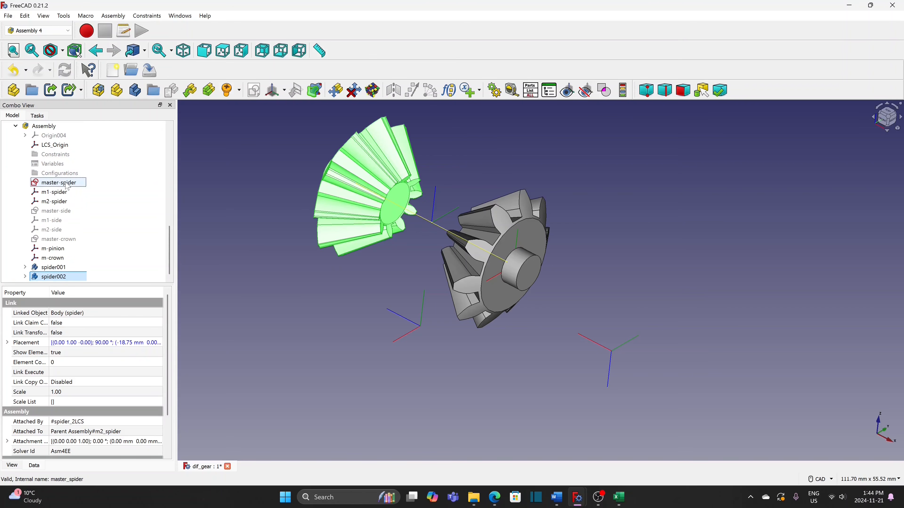
- Show the master-side sketch and insert the side part into the assembly as a link
left_click(68, 214)
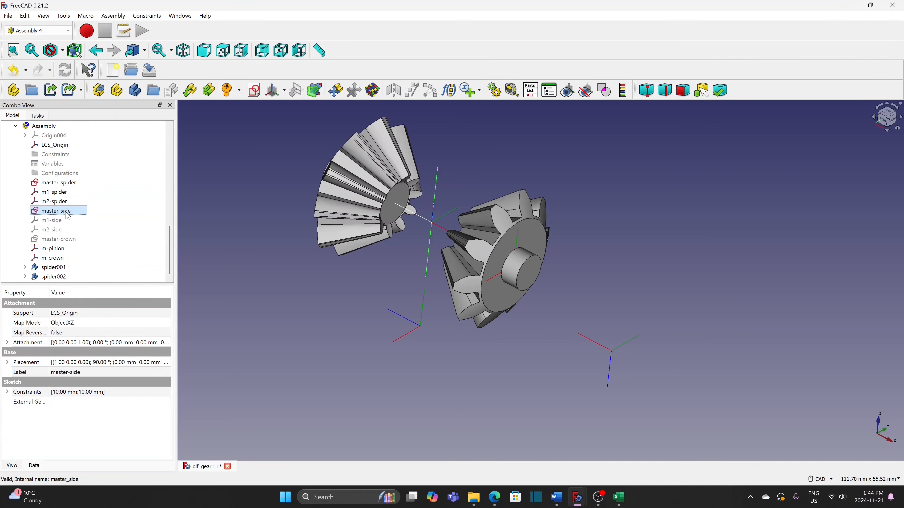
left_click(190, 91)
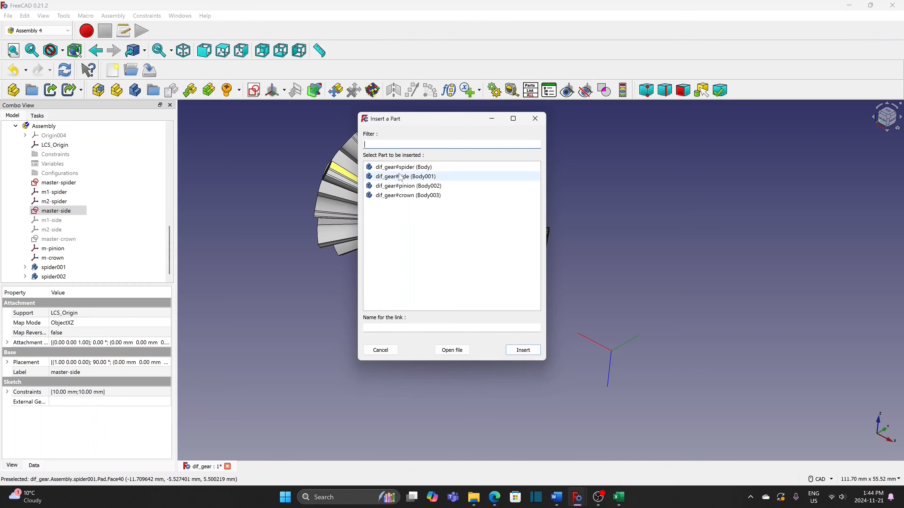
left_click(400, 176)
left_click(518, 352)
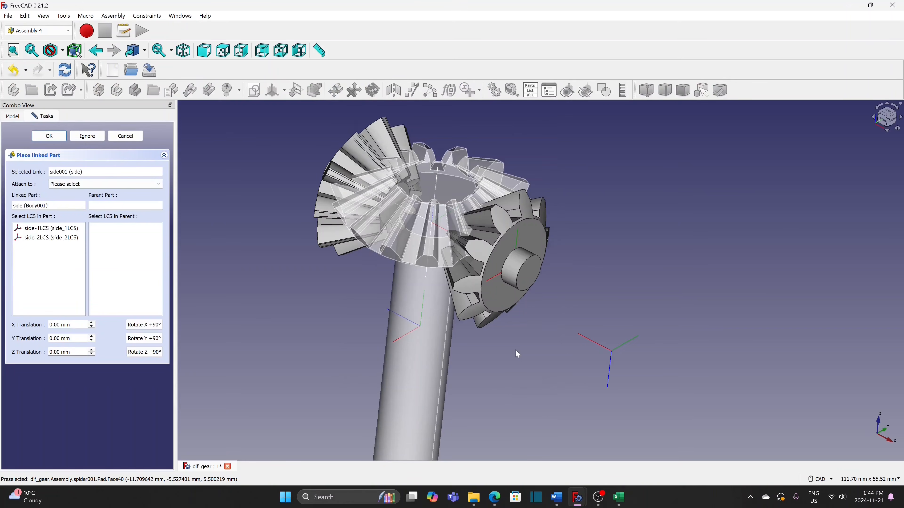
- Attach the side gear's side-1LCS to m1-side in the parent assembly with a Z translation of -2.08 mm
left_click(80, 185)
left_click(76, 199)
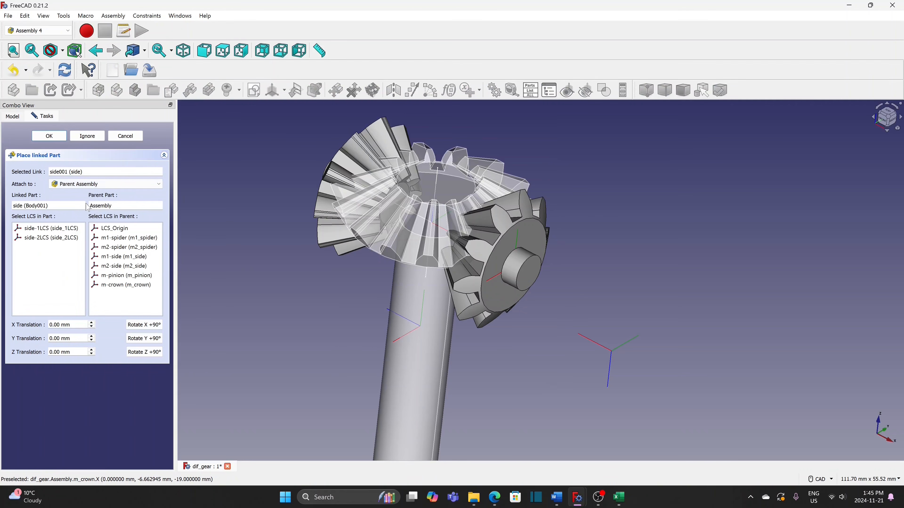
left_click(121, 257)
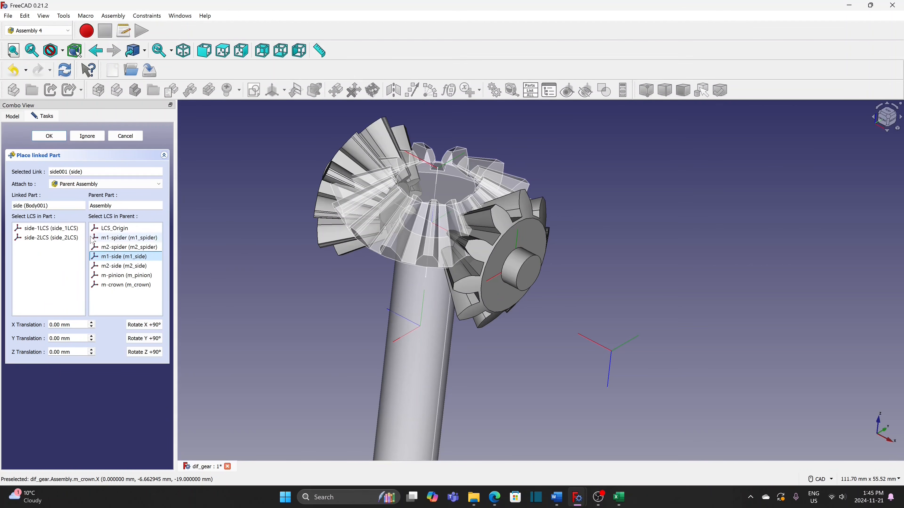
left_click(73, 230)
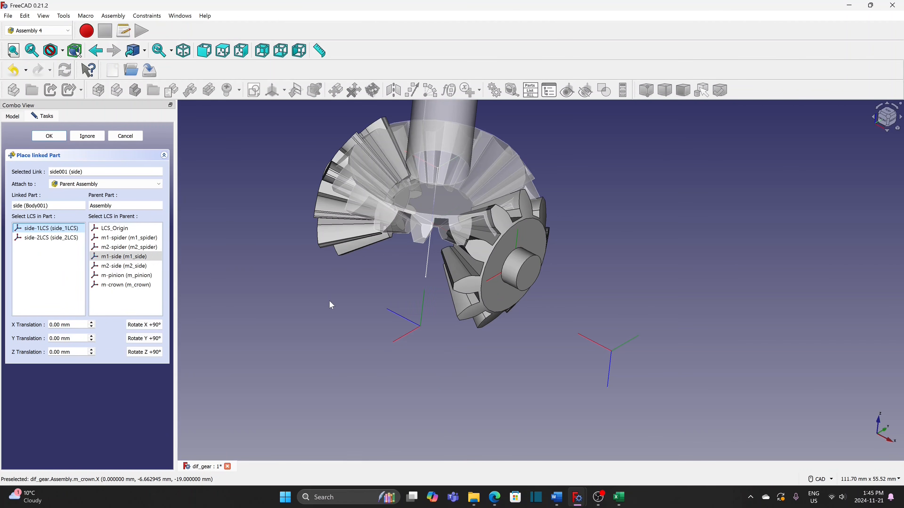
left_click_drag(84, 352, 49, 351)
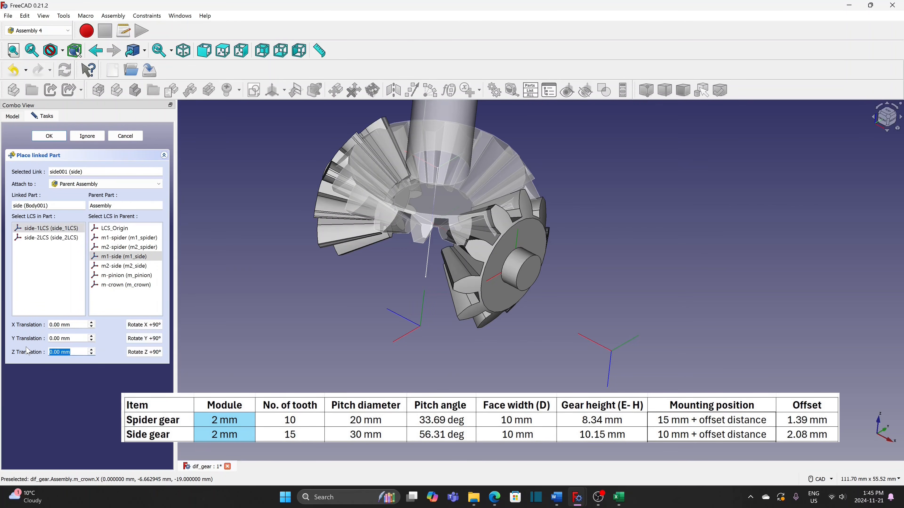
type("-2.08")
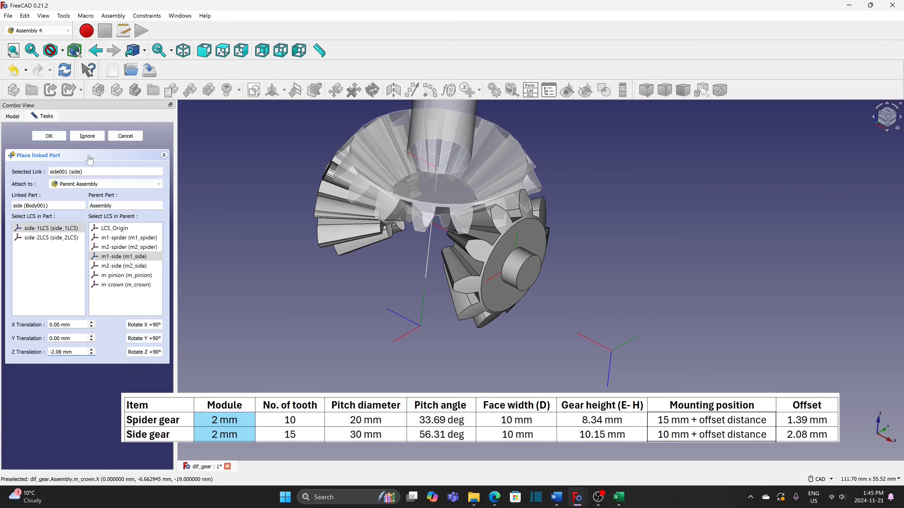
middle_click_drag(292, 316, 349, 255)
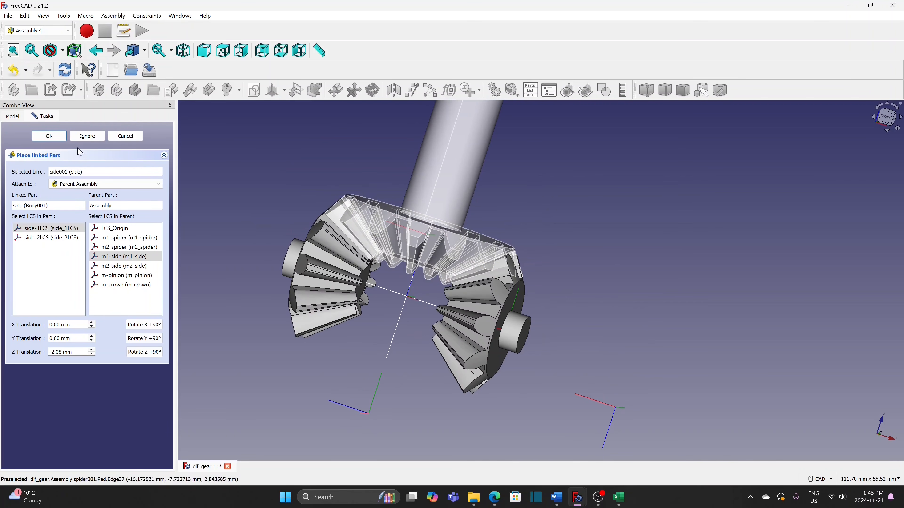
left_click(49, 138)
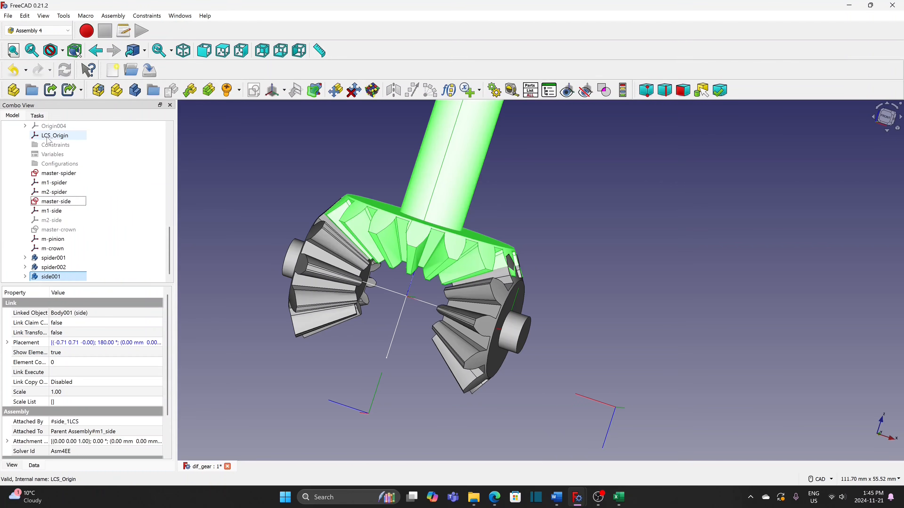
- Insert a second side link and attach its side-2LCS to m2-side in the parent assembly with a Z translation of -2.08 mm
left_click(189, 93)
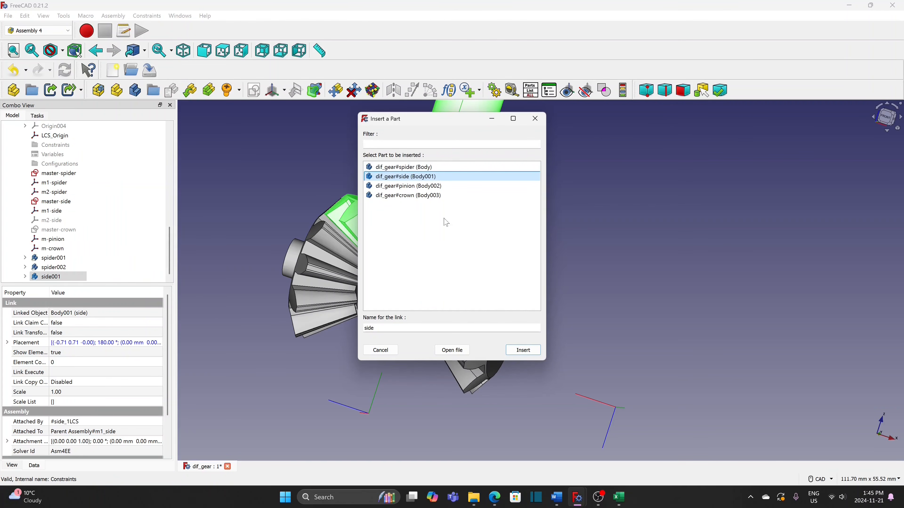
left_click(519, 349)
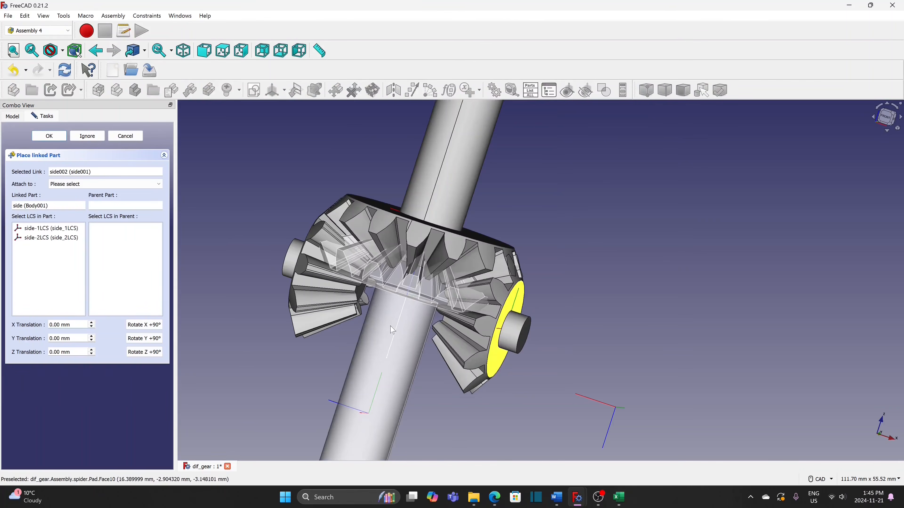
left_click(107, 184)
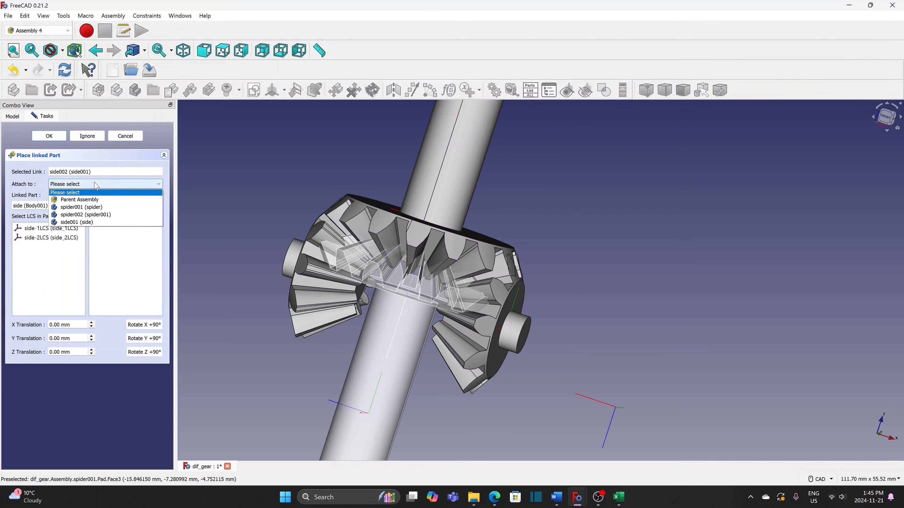
left_click(92, 197)
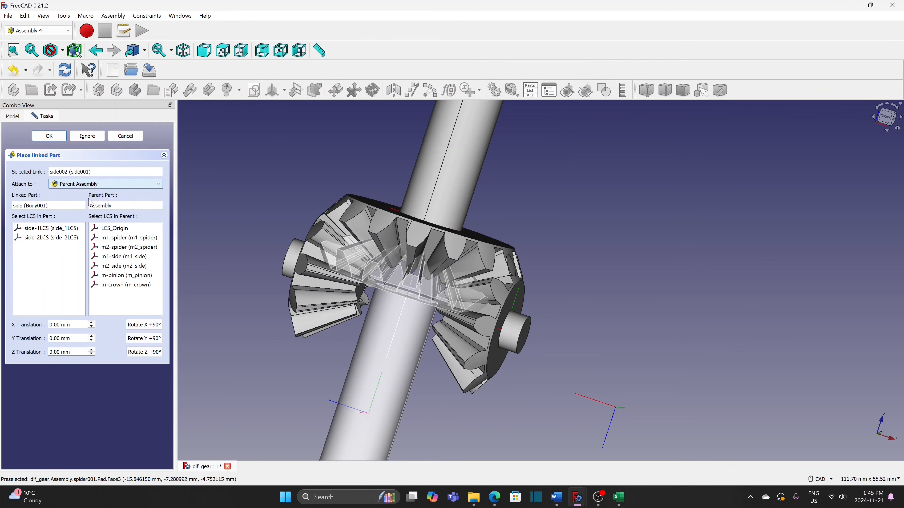
left_click(135, 266)
left_click(64, 238)
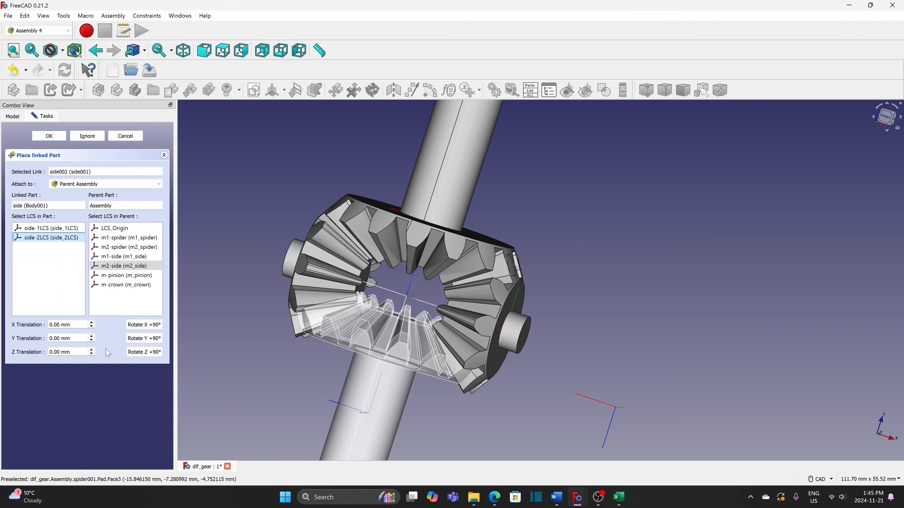
left_click_drag(85, 352, 9, 351)
type("-")
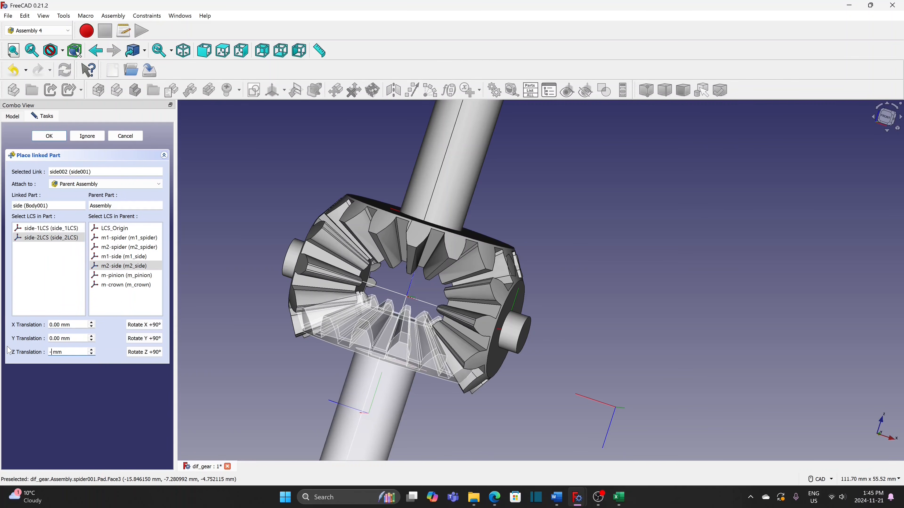
type("2.08")
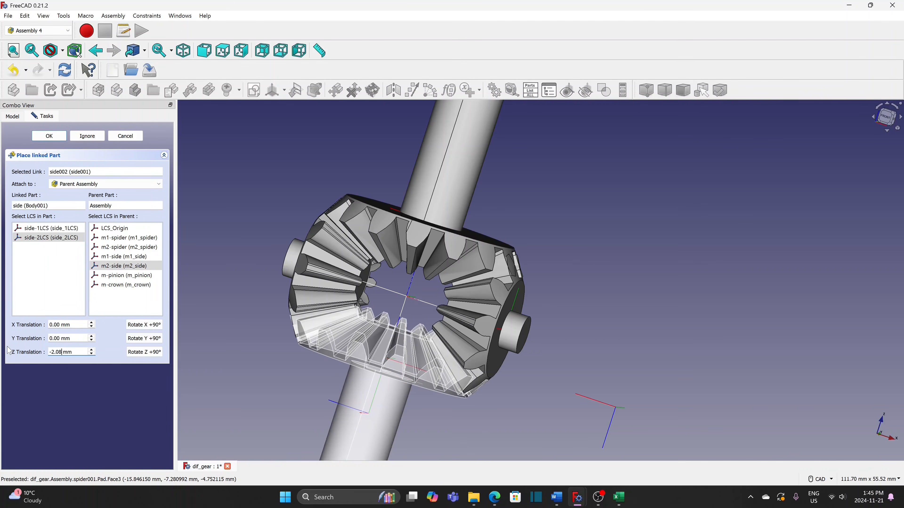
left_click(49, 136)
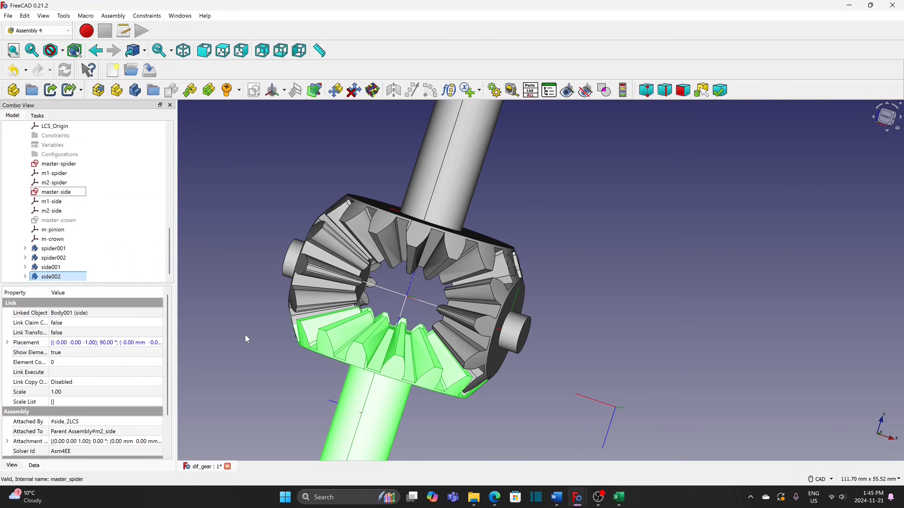
- Examine how the teeth of the two side gears and two spider gears mesh, highlighting each gear link in turn
scroll(248, 329, "down", 2)
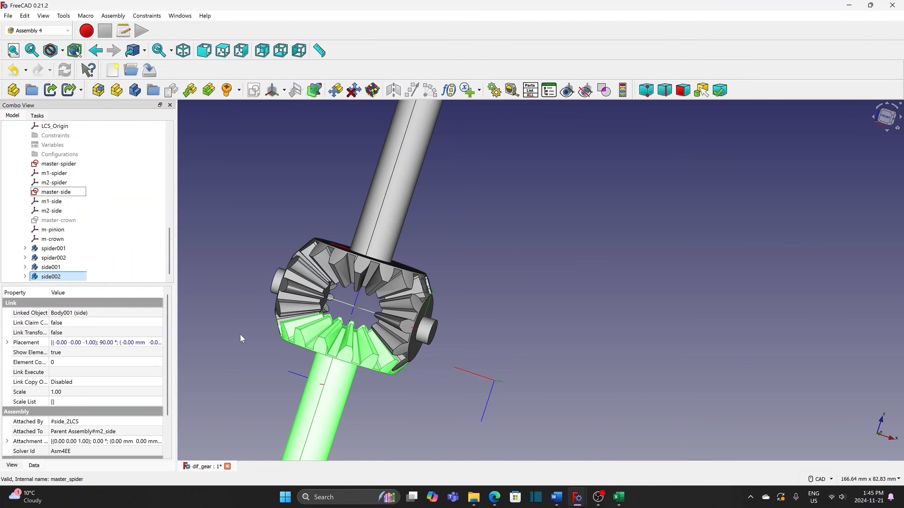
middle_click_drag(240, 335, 306, 301)
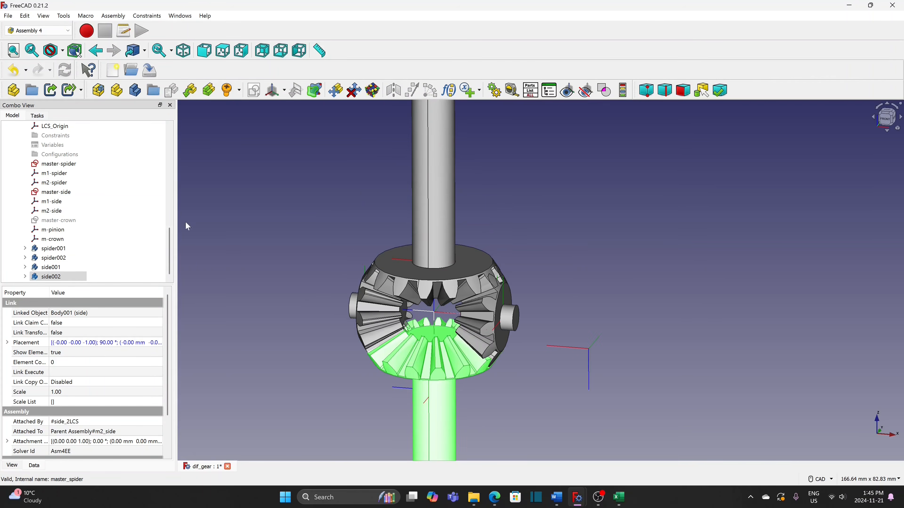
left_click(51, 267)
middle_click_drag(557, 284, 557, 281)
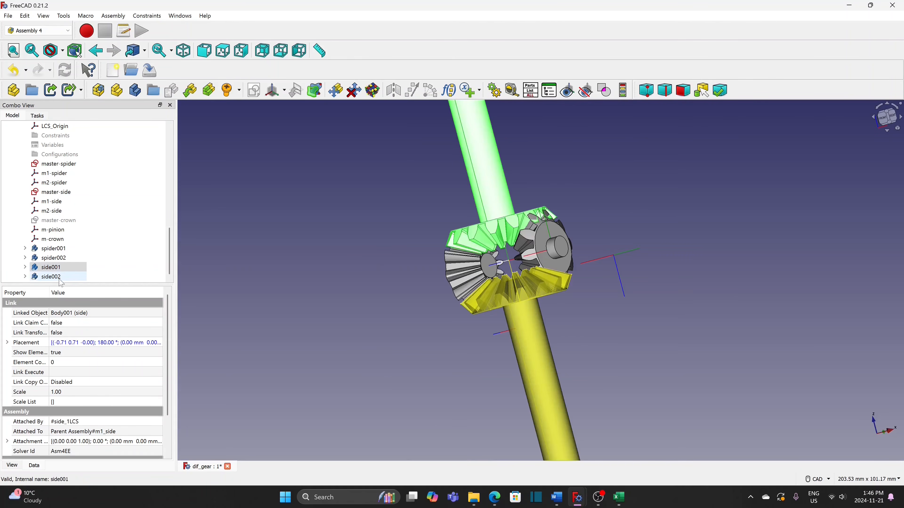
left_click(51, 277)
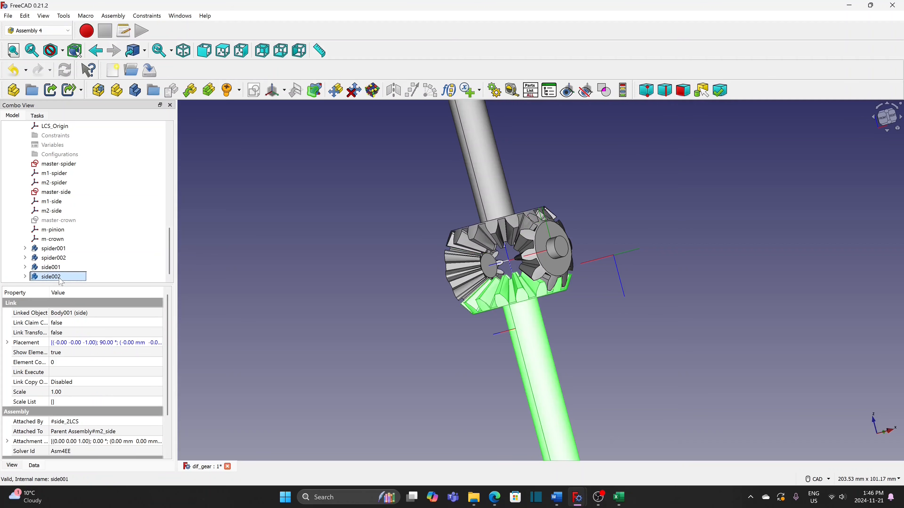
left_click(64, 249)
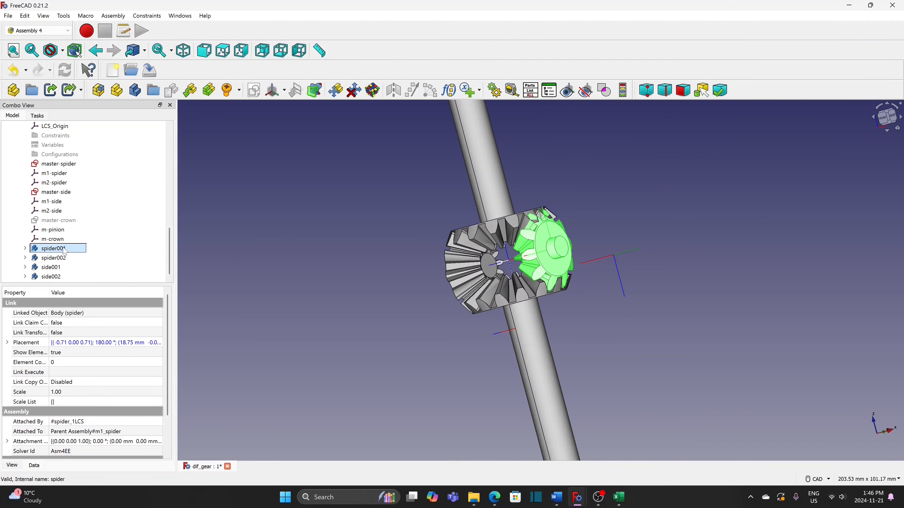
left_click(59, 259)
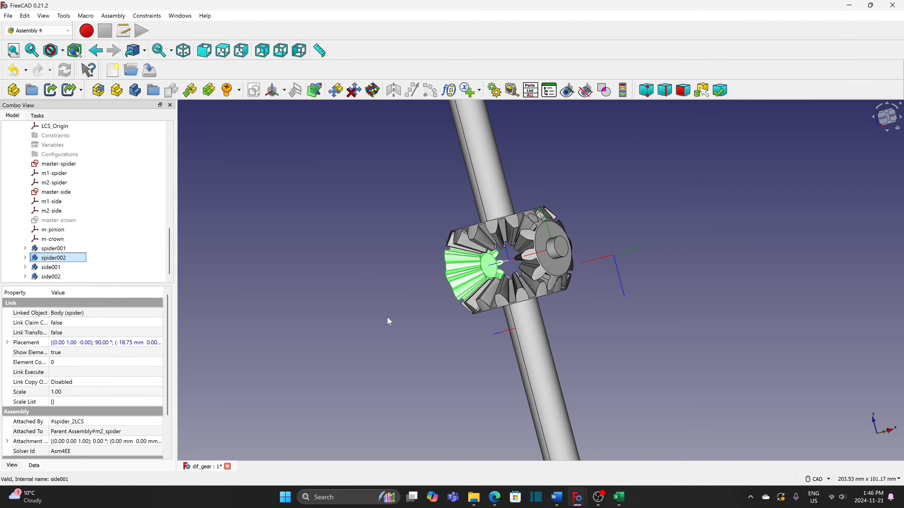
middle_click_drag(387, 318, 538, 327)
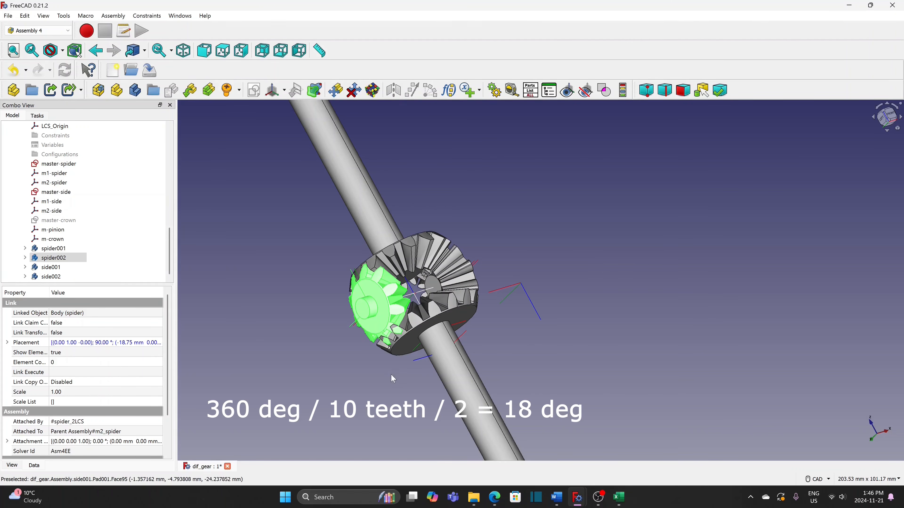
scroll(388, 377, "up", 2)
middle_click_drag(375, 360, 603, 288)
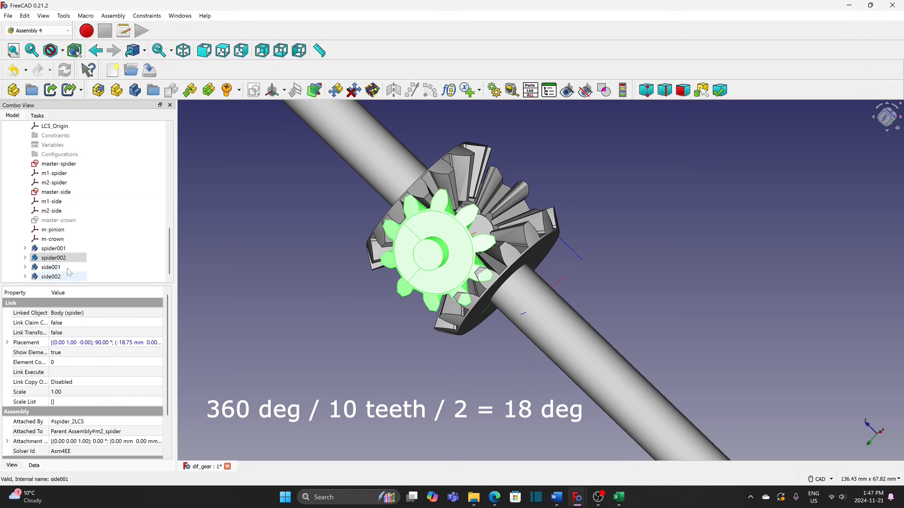
- Set the attachment offset angle of the spider002 link to 18° to align its teeth with the side gears
left_click(54, 258)
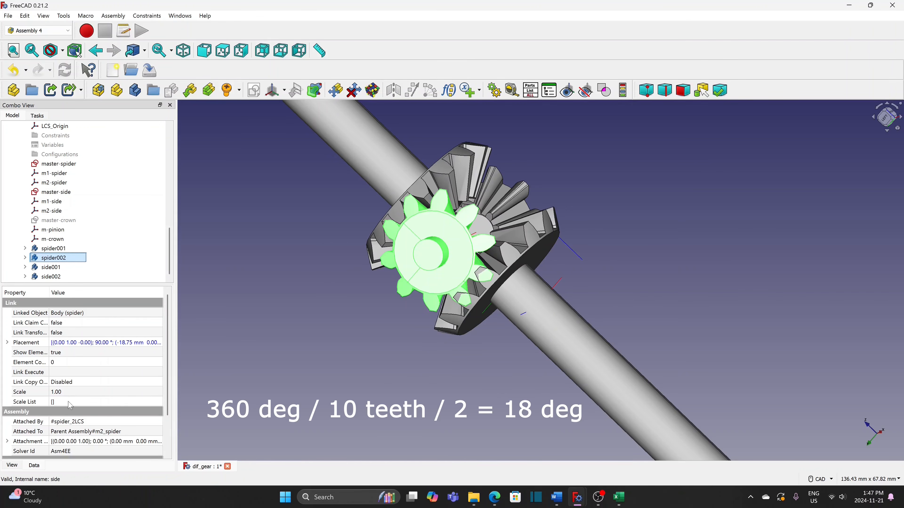
scroll(162, 326, "down", 2)
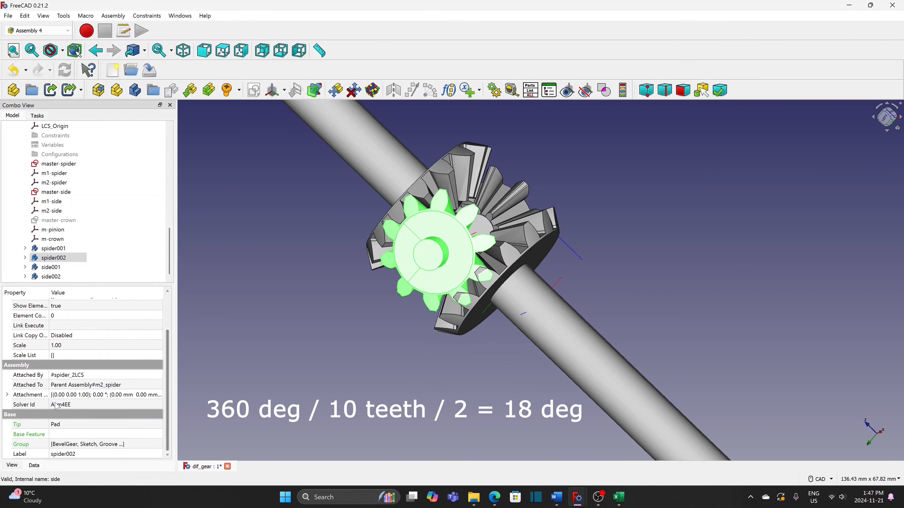
left_click(7, 395)
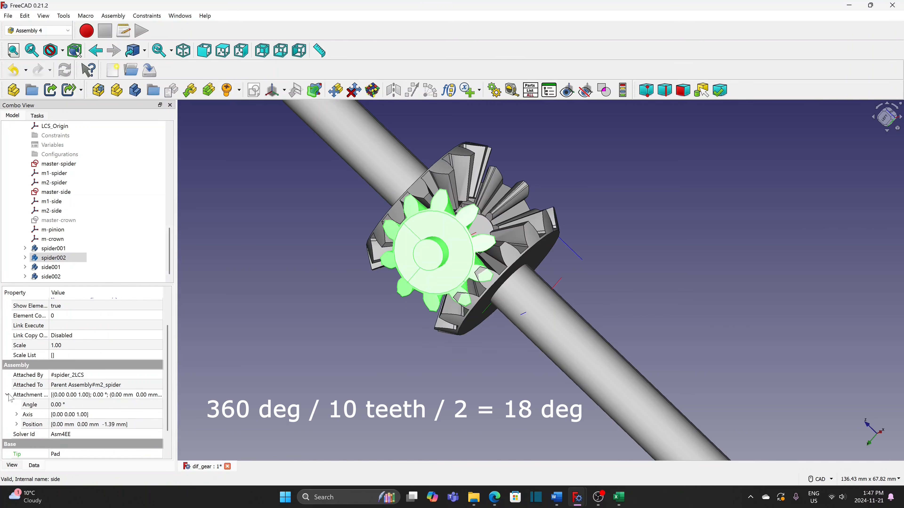
left_click(85, 405)
type("18")
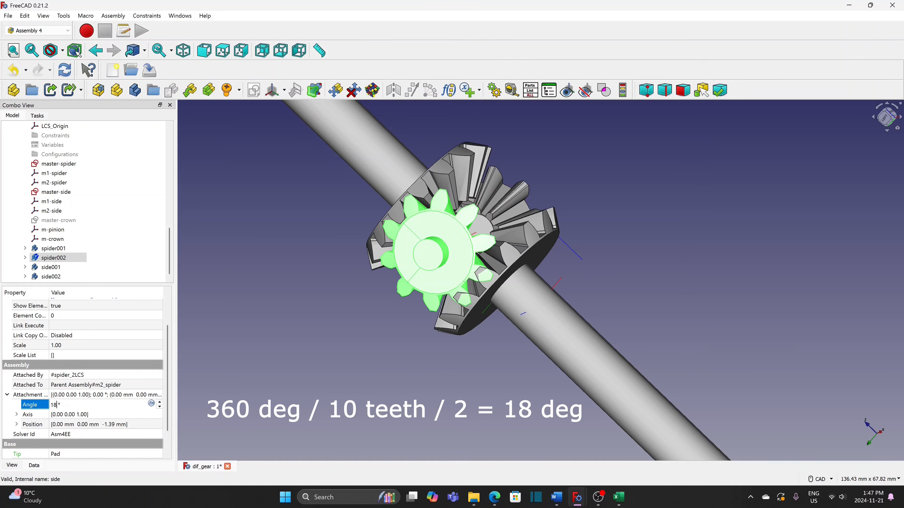
left_click_drag(66, 405, 10, 402)
type("18")
left_click(241, 387)
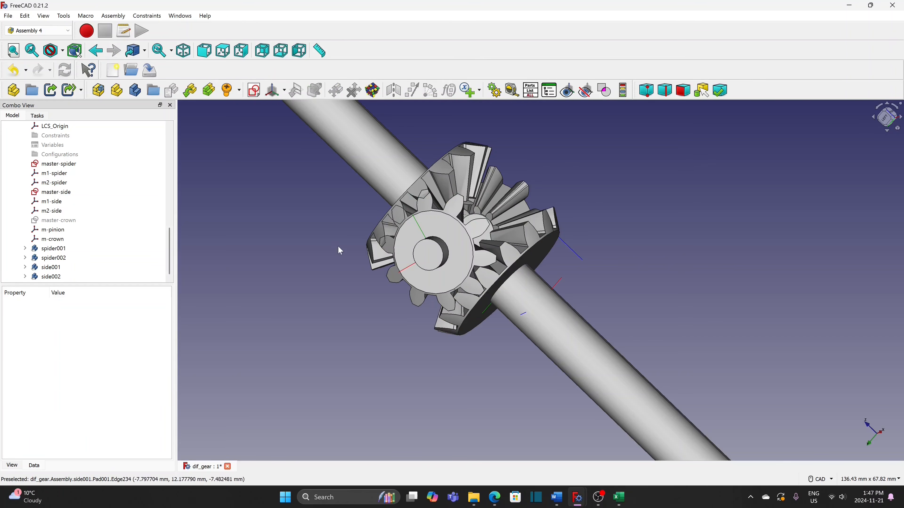
- Set the attachment offset angle of the side001 link to 12°, check the tooth meshing and save the document
middle_click_drag(323, 215, 360, 270)
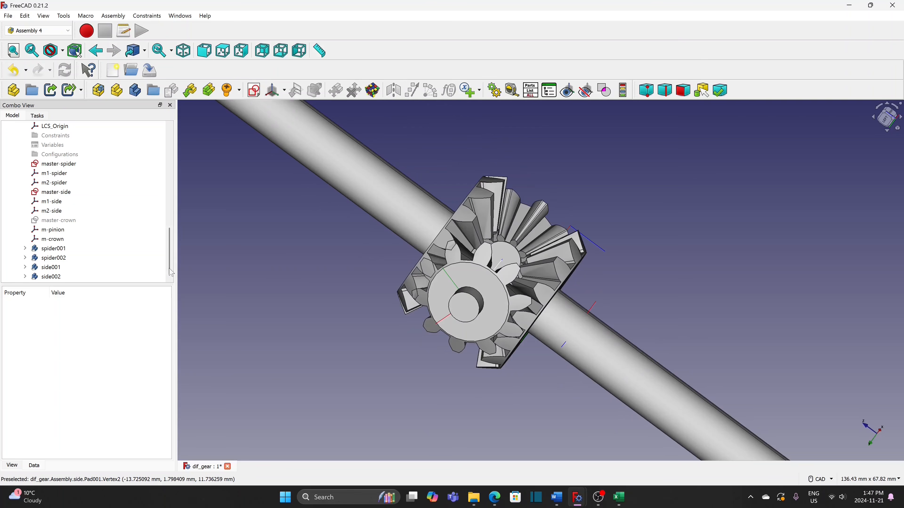
left_click(54, 267)
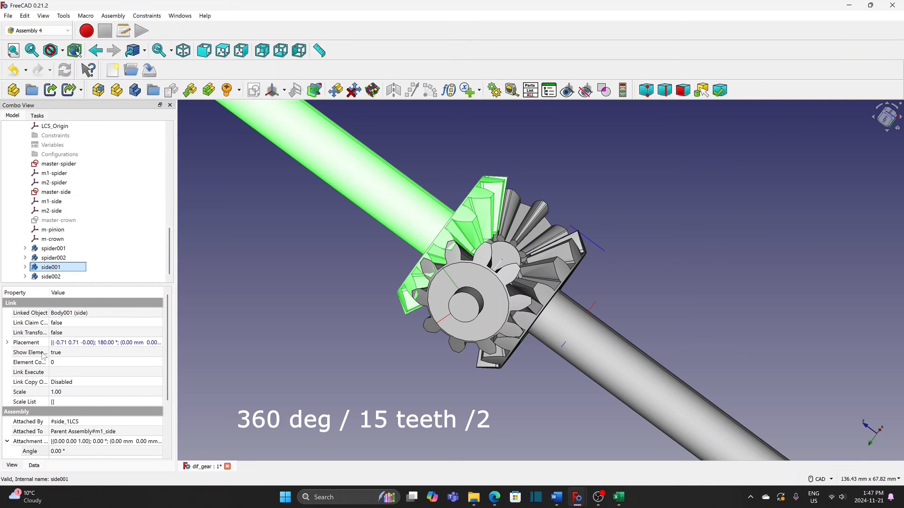
left_click_drag(116, 285, 116, 261)
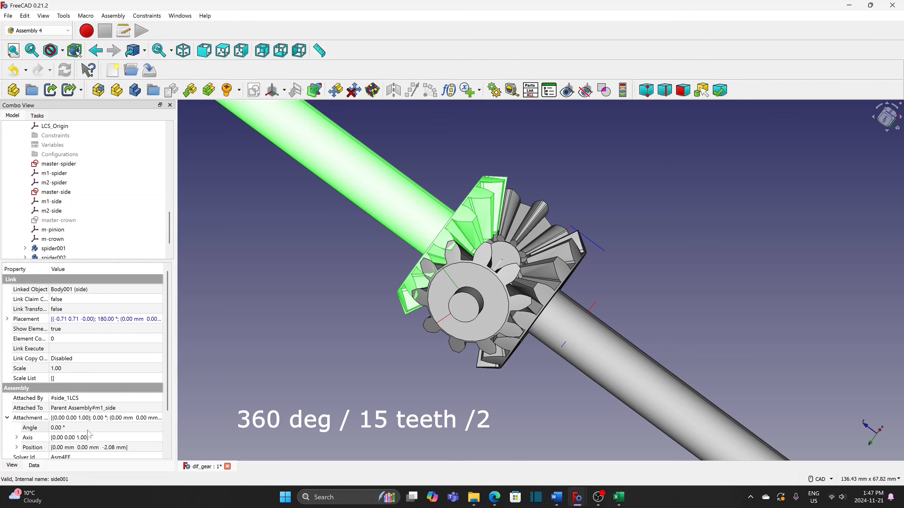
left_click(105, 430)
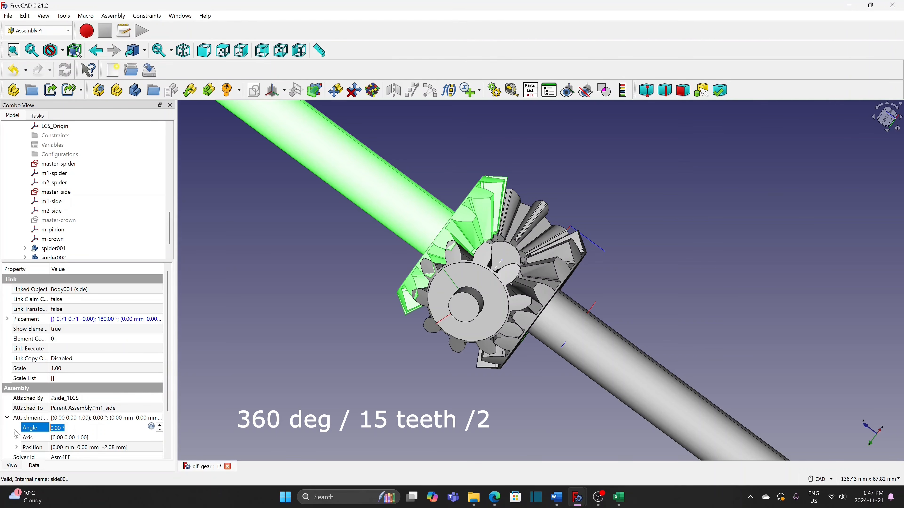
type("12")
key("Return")
left_click(324, 375)
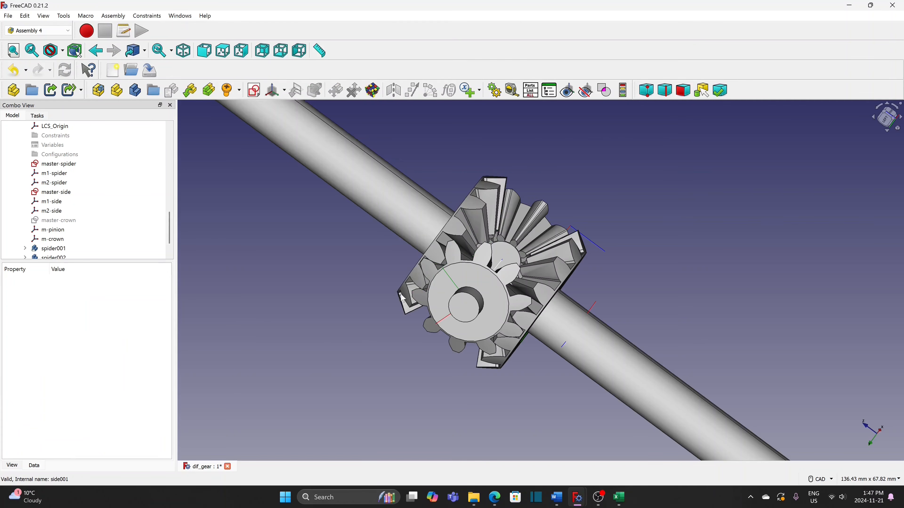
middle_click_drag(605, 184, 698, 160)
middle_click_drag(757, 143, 585, 435)
middle_click_drag(569, 311, 490, 182)
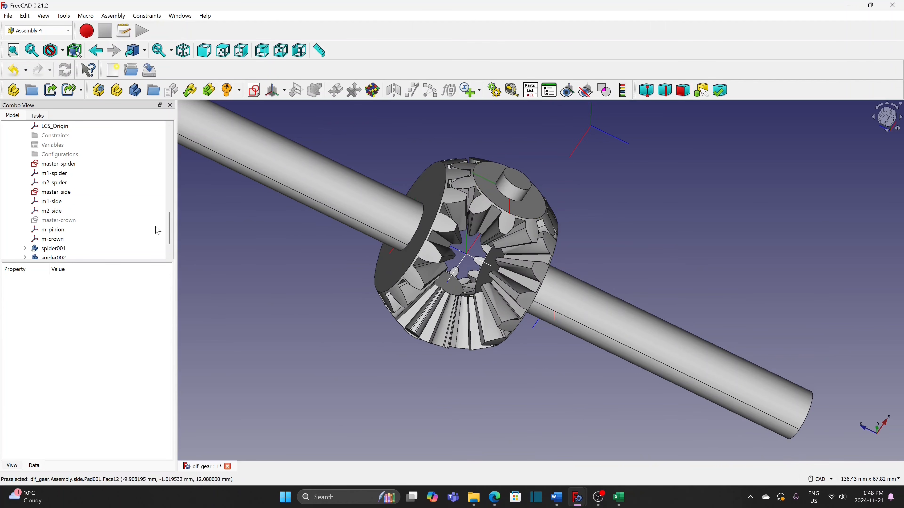
key("ctrl+s")
- Show the master-crown sketch and insert the pinion part into the assembly as a link
scroll(290, 297, "down", 2)
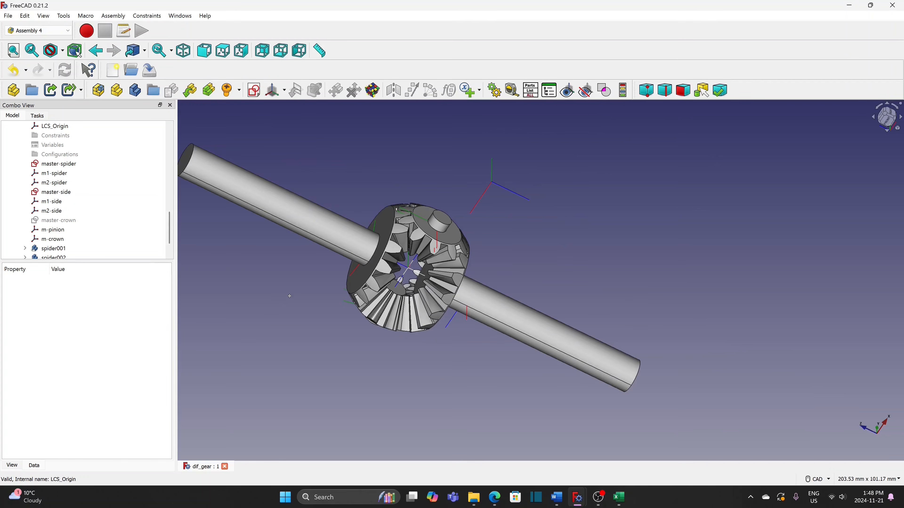
middle_click_drag(291, 300, 306, 277)
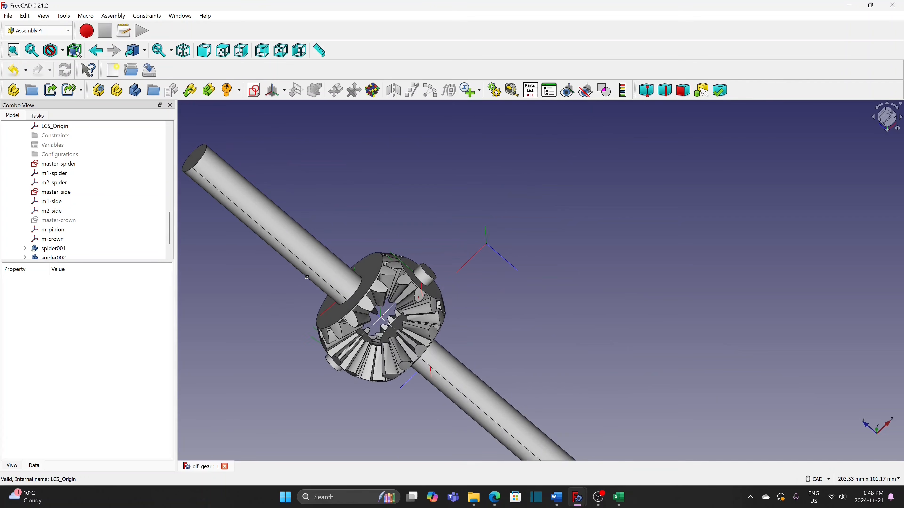
left_click(71, 221)
middle_click_drag(426, 361, 477, 297)
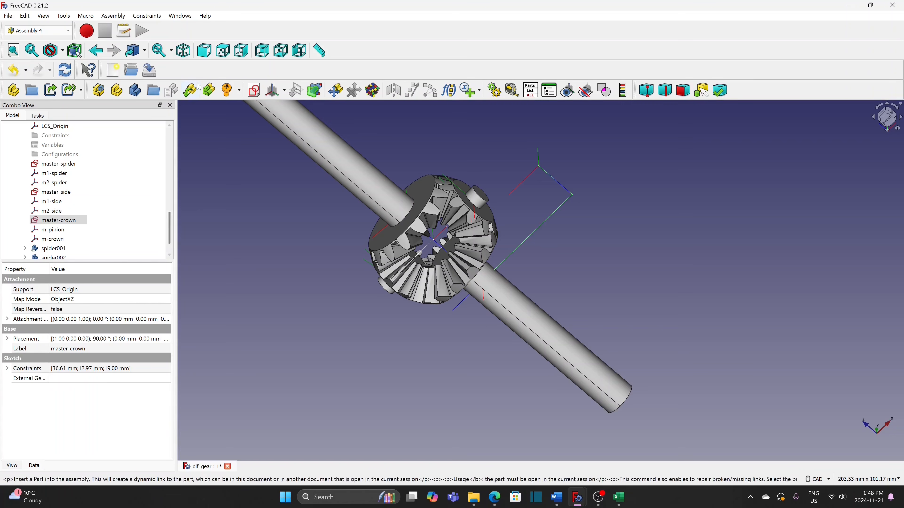
left_click(191, 91)
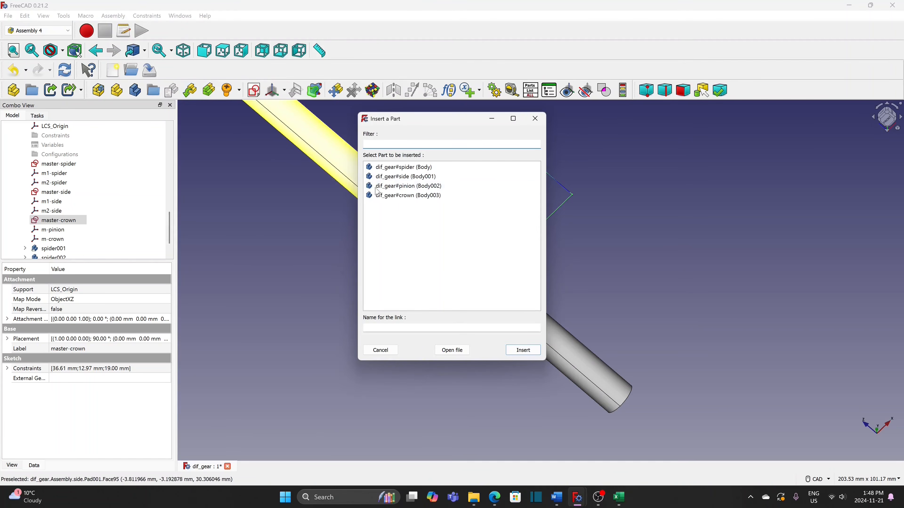
left_click(402, 188)
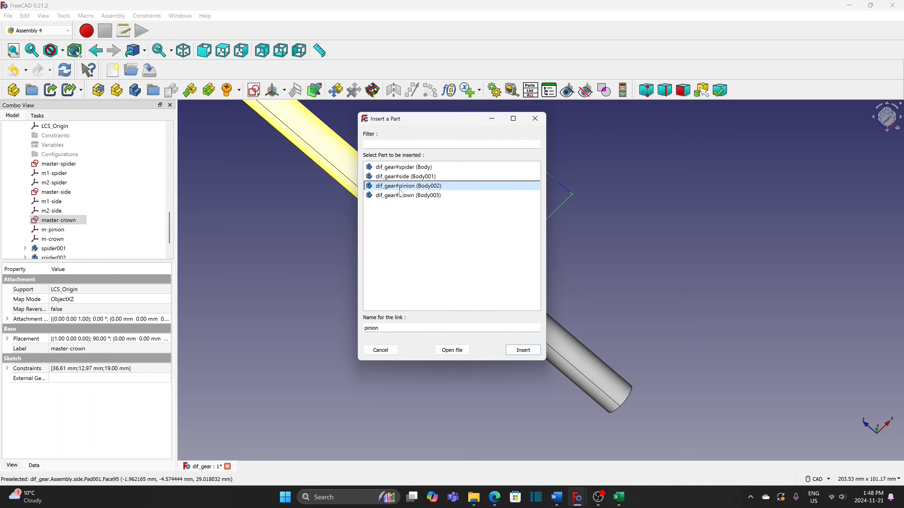
left_click(515, 351)
- Attach the pinion's pinion-LCS to m-pinion in the parent assembly, rotated 90° about Y
left_click(101, 184)
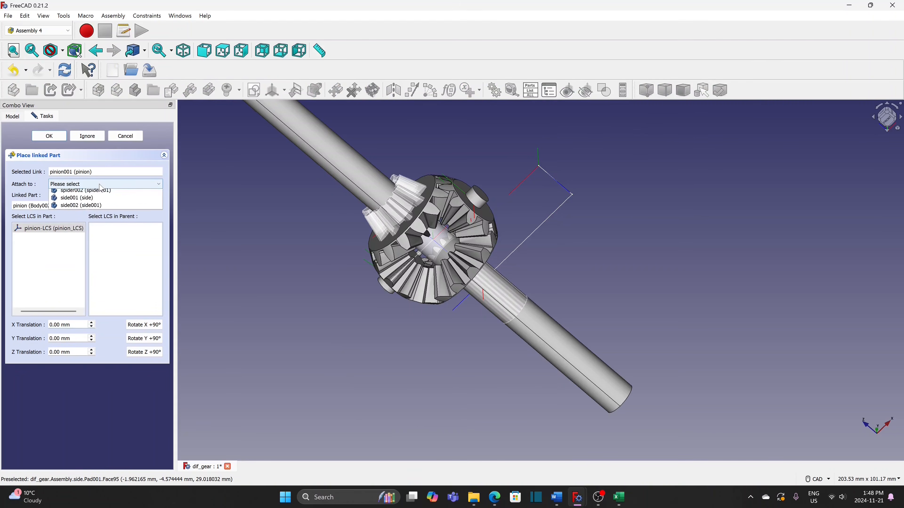
left_click(96, 200)
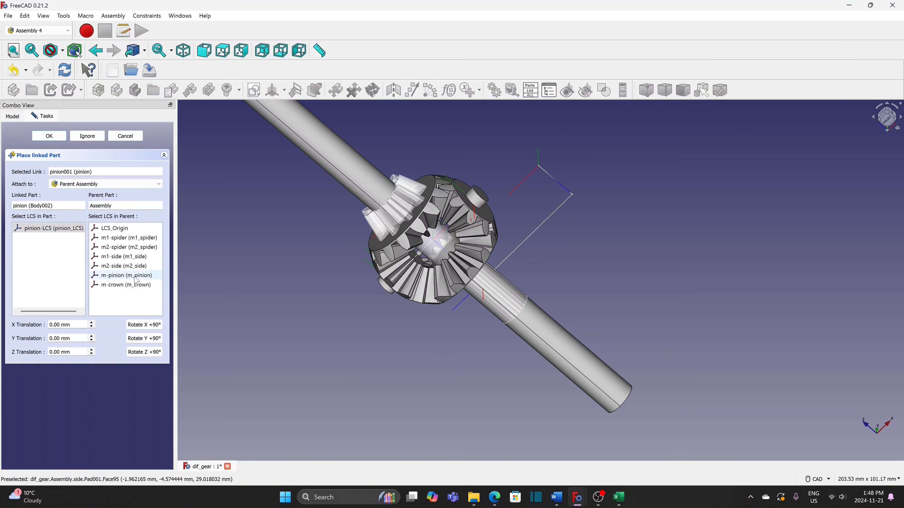
left_click(124, 275)
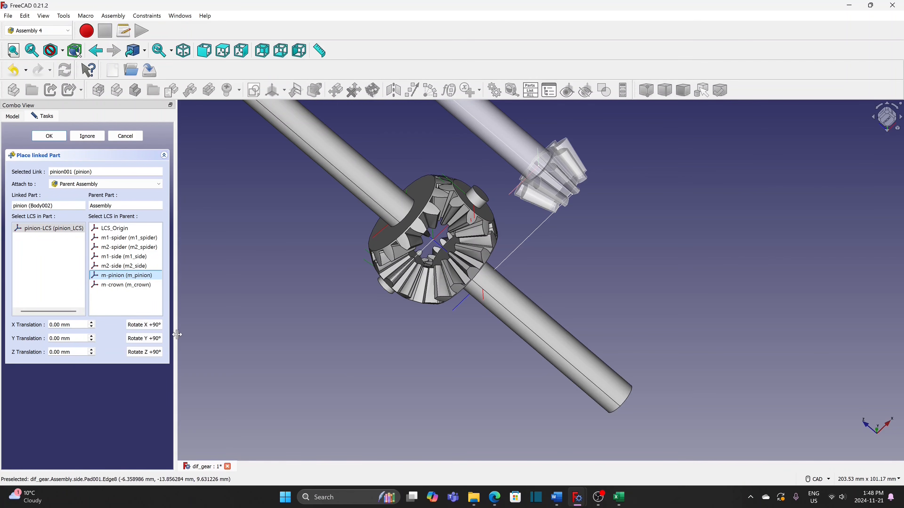
left_click(151, 344)
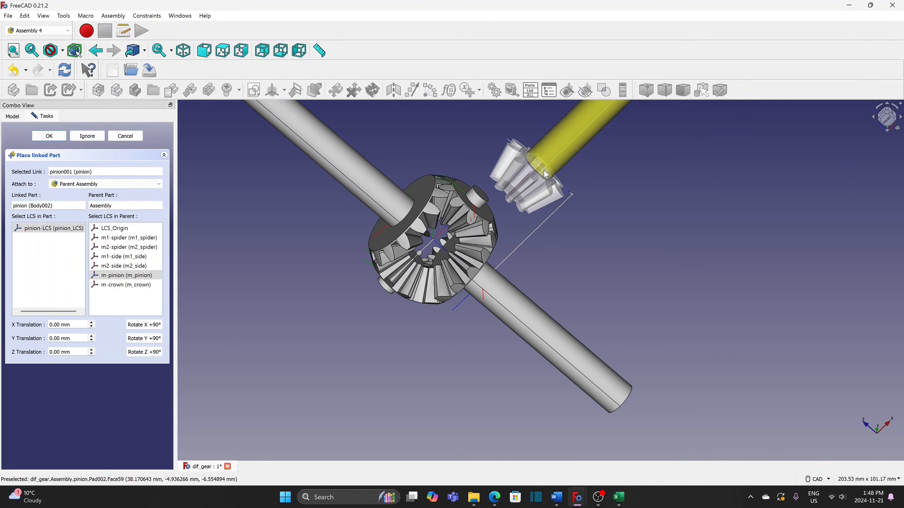
left_click(49, 136)
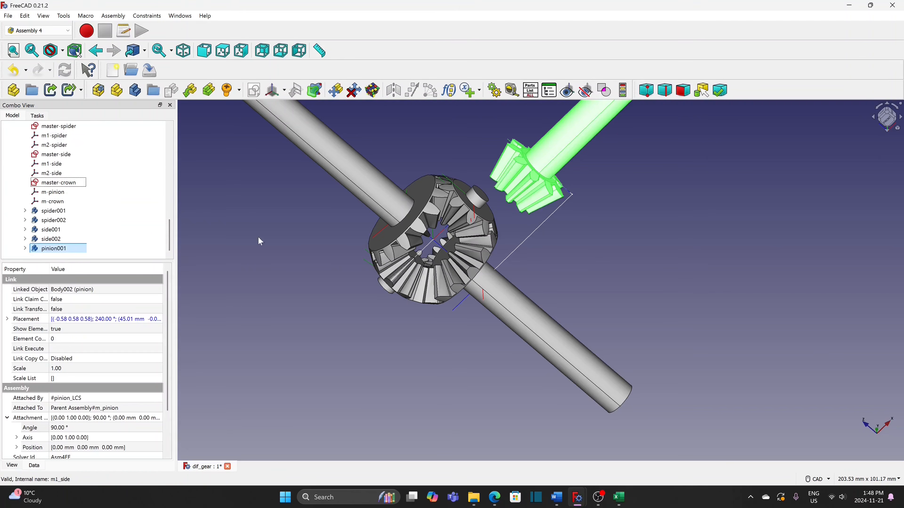
- Insert the crown part into the assembly as a link, working in the front view
middle_click_drag(268, 259, 454, 165)
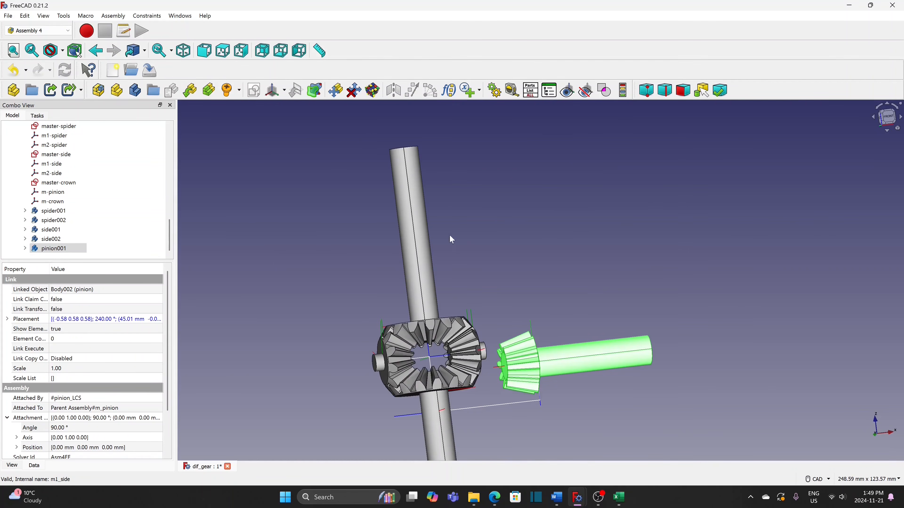
left_click(889, 124)
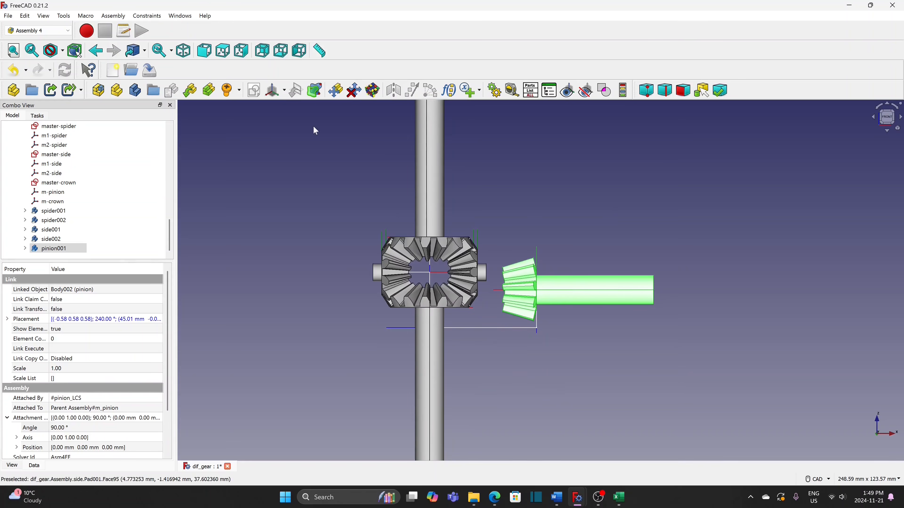
left_click(190, 90)
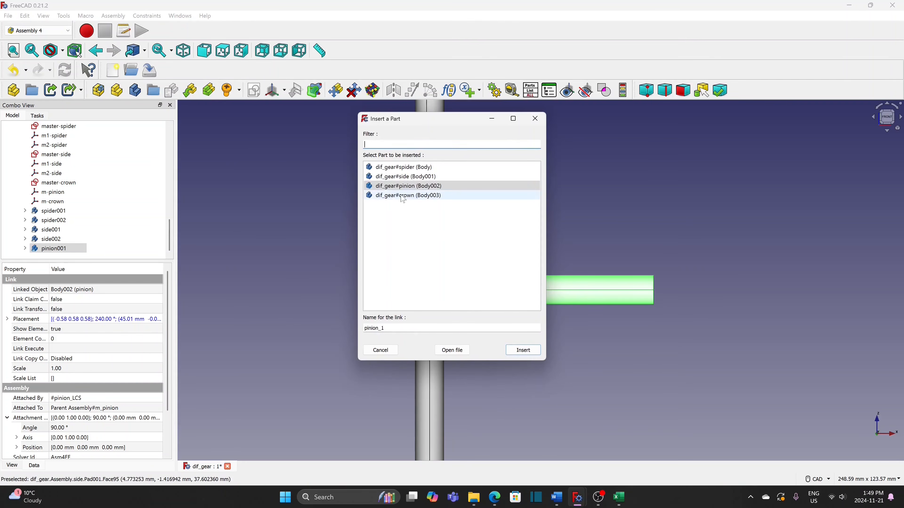
left_click(404, 198)
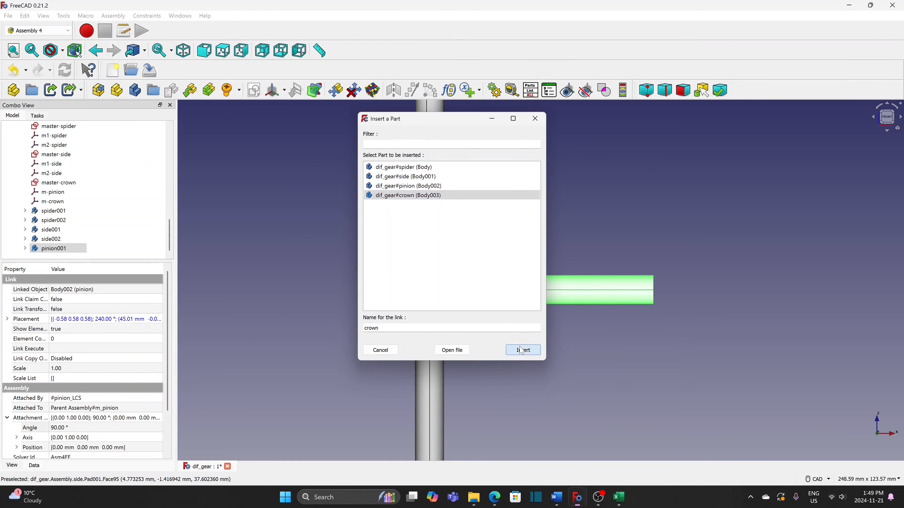
left_click(523, 350)
- Attach the crown's crown-LCS to m-crown in the parent assembly
left_click(85, 184)
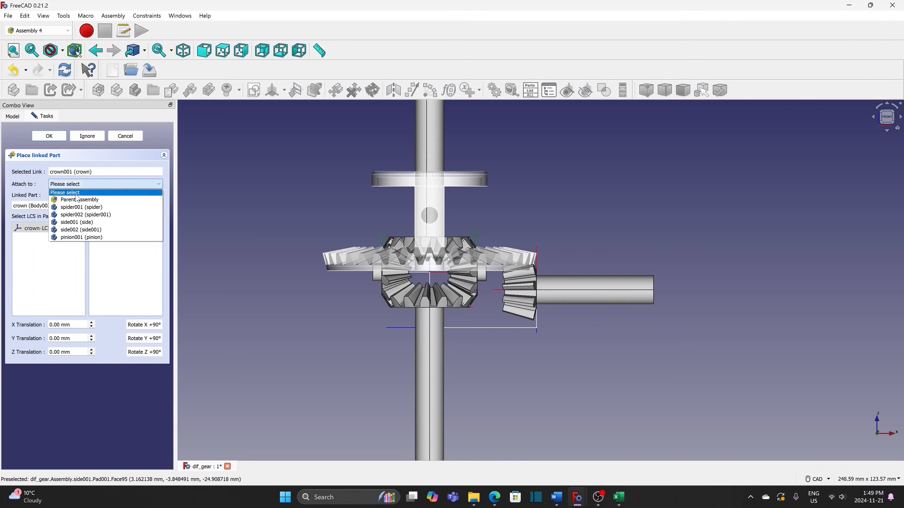
left_click(79, 199)
left_click(128, 285)
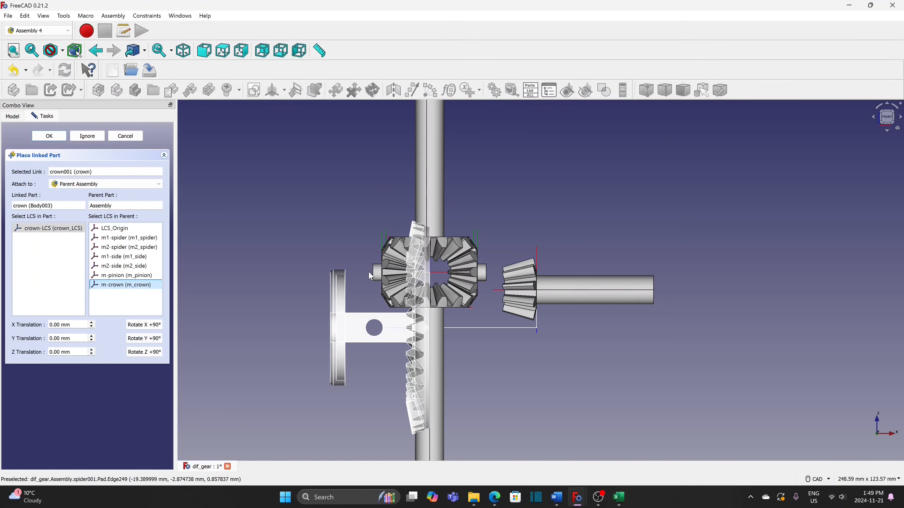
- Rotate the crown link 180° about Y, 90° about X and 90° about Z, and accept the placement after checking its fit
left_click(142, 341)
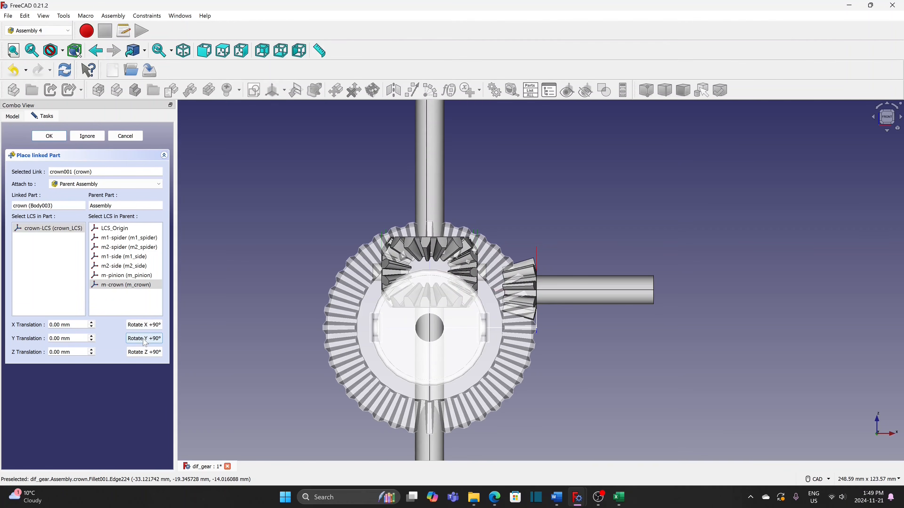
left_click(144, 340)
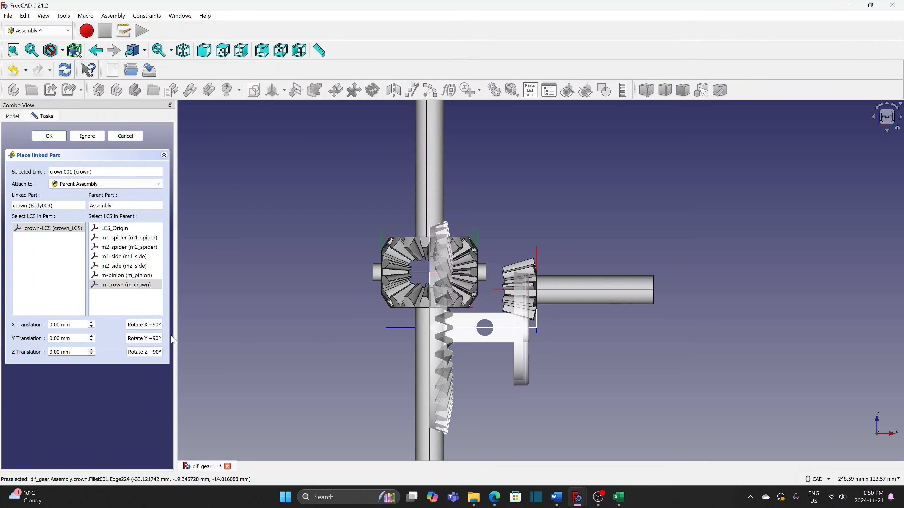
left_click(154, 329)
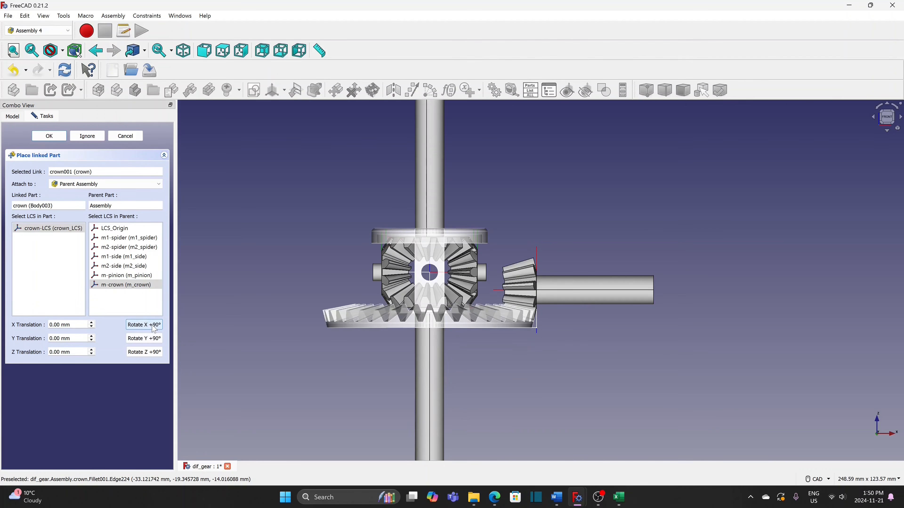
left_click(152, 354)
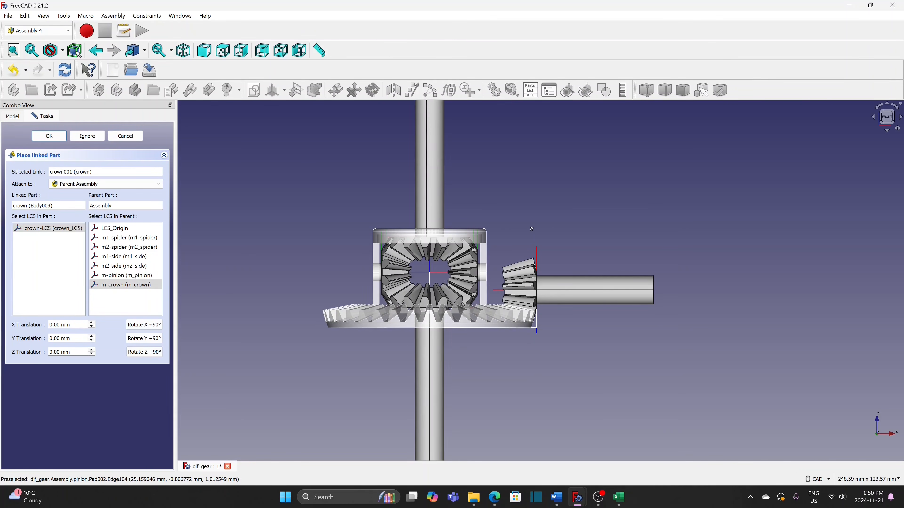
middle_click_drag(531, 229, 469, 244)
scroll(565, 247, "up", 2)
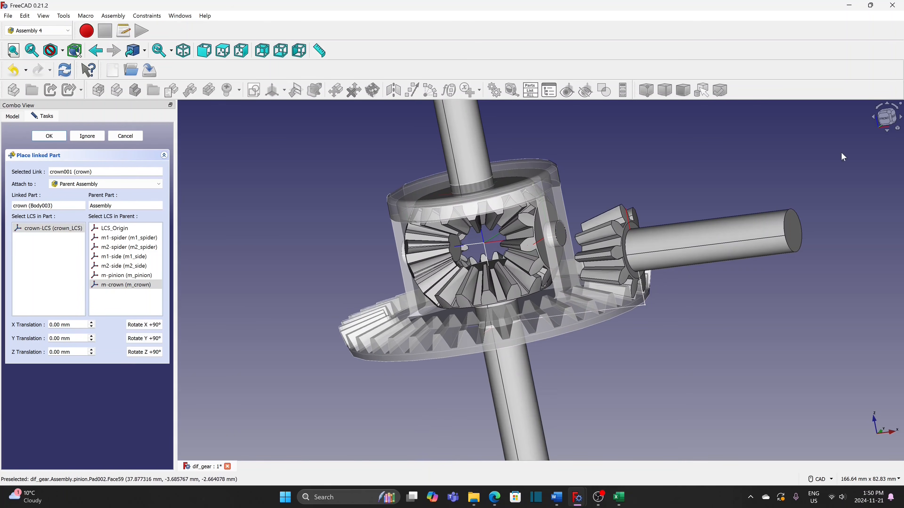
left_click(884, 119)
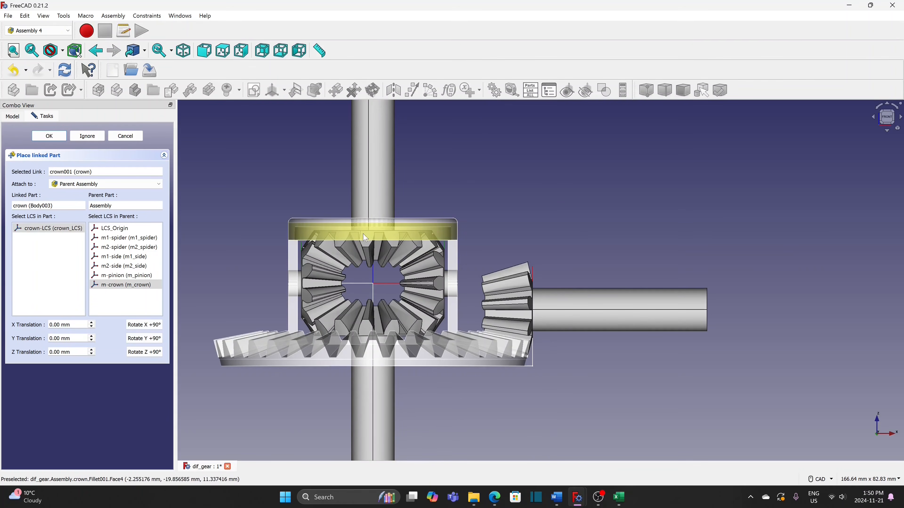
scroll(366, 238, "up", 2)
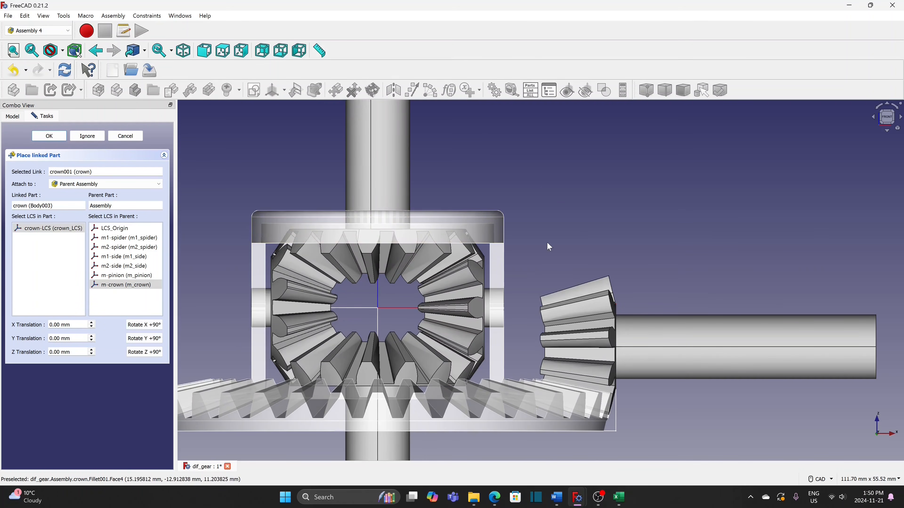
middle_click_drag(550, 246, 596, 209)
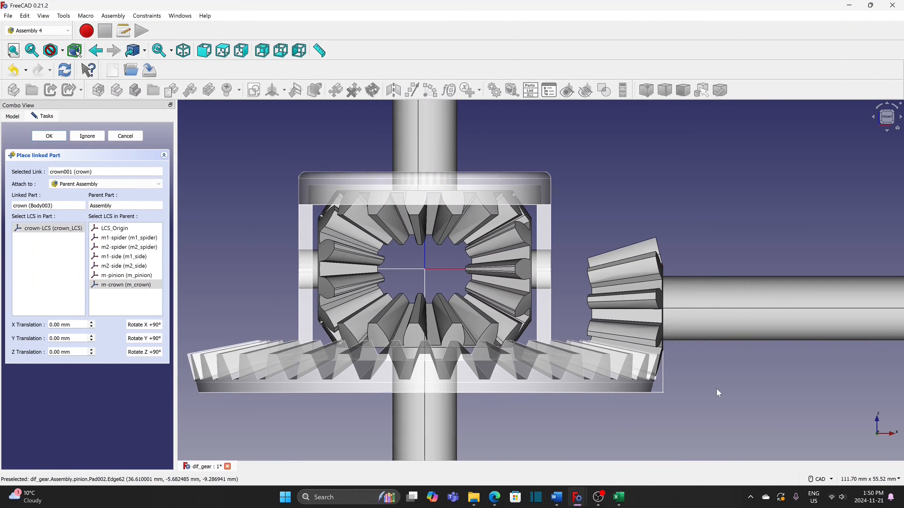
middle_click_drag(719, 393, 453, 76)
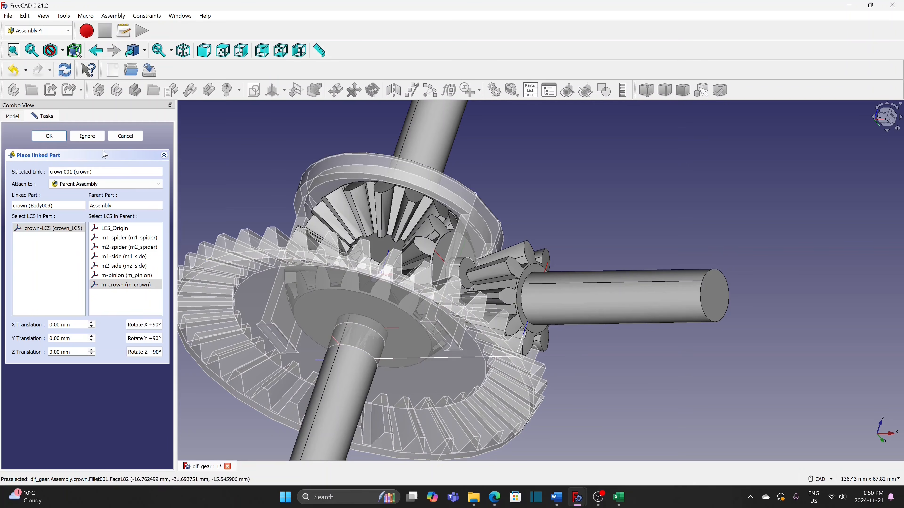
left_click(59, 137)
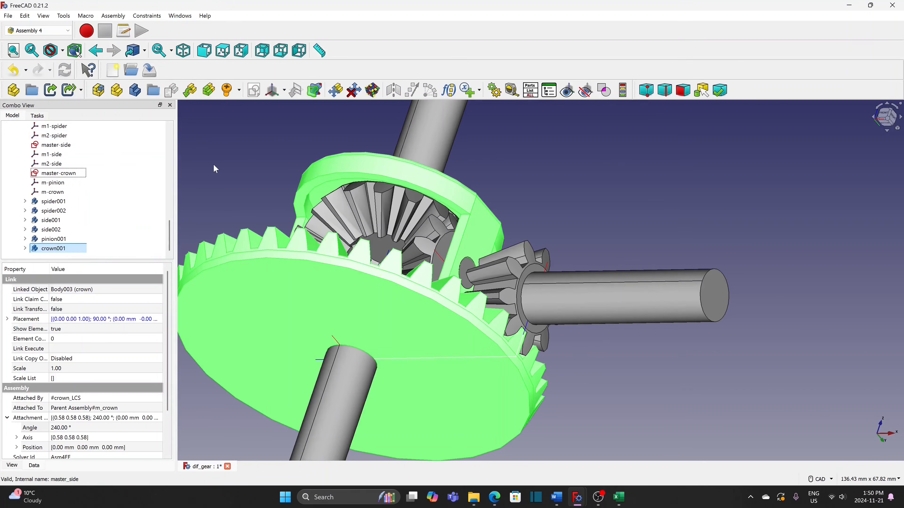
- Set the shape color of both side gears' Pad001 to cyan (#00ffff), working in the front view
key("1")
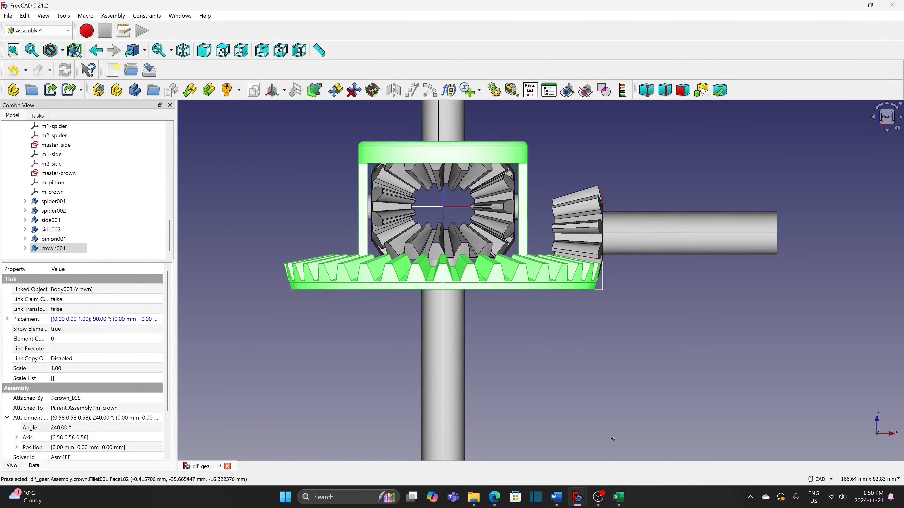
left_click(536, 359)
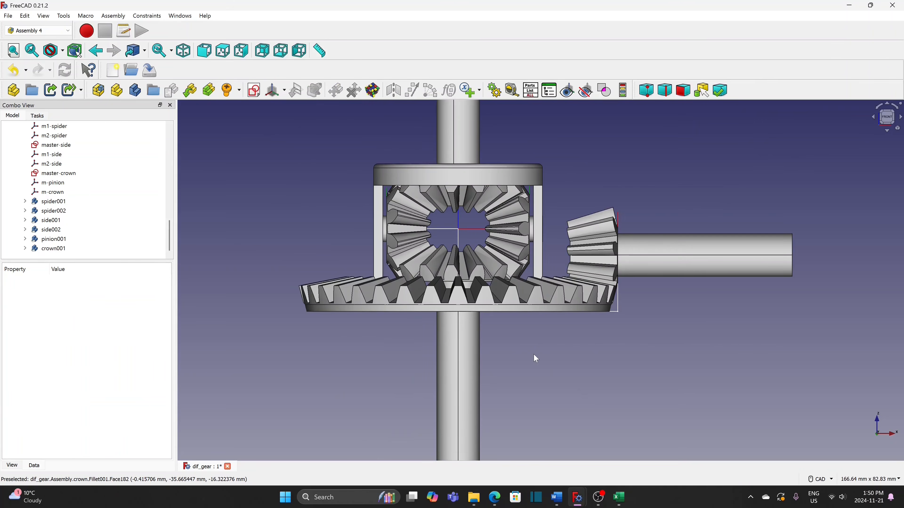
left_click(469, 150)
left_click(470, 379, "ctrl")
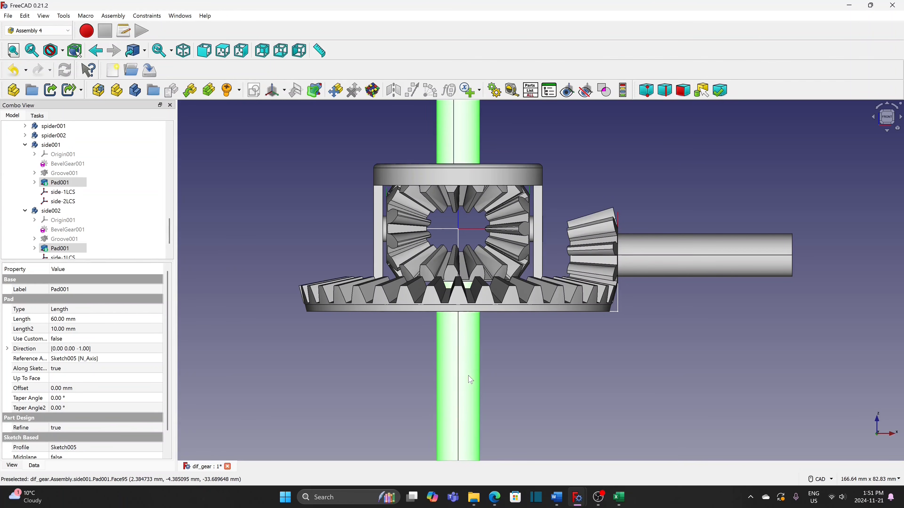
right_click(471, 380)
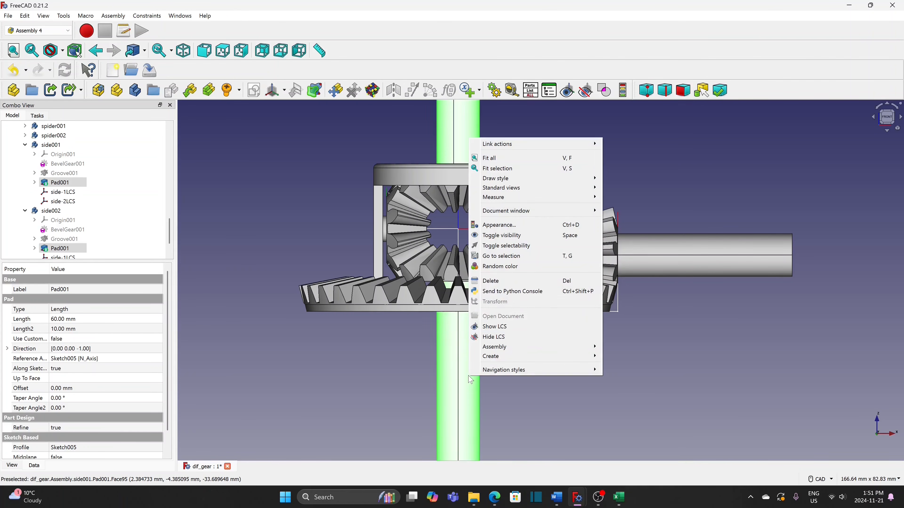
left_click(499, 224)
left_click(123, 243)
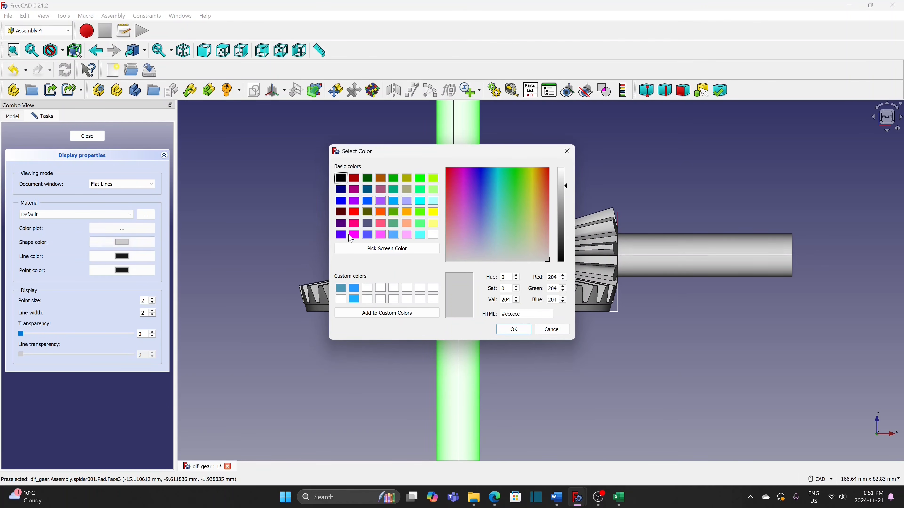
left_click(420, 201)
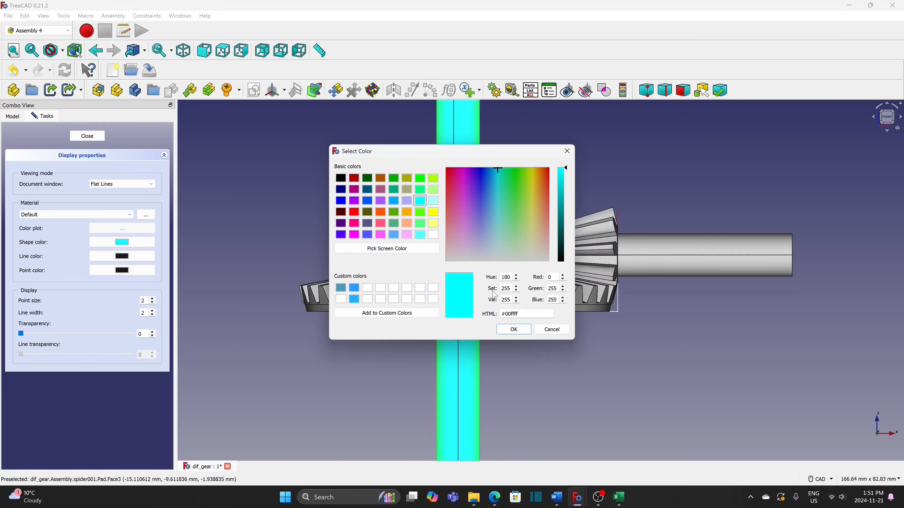
left_click(514, 330)
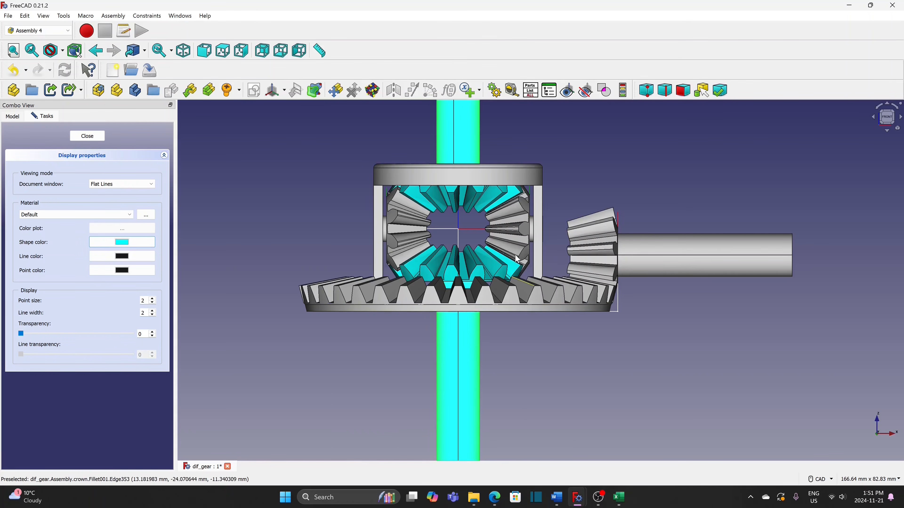
- Set the shape color of the spider gears to orange
left_click(507, 248)
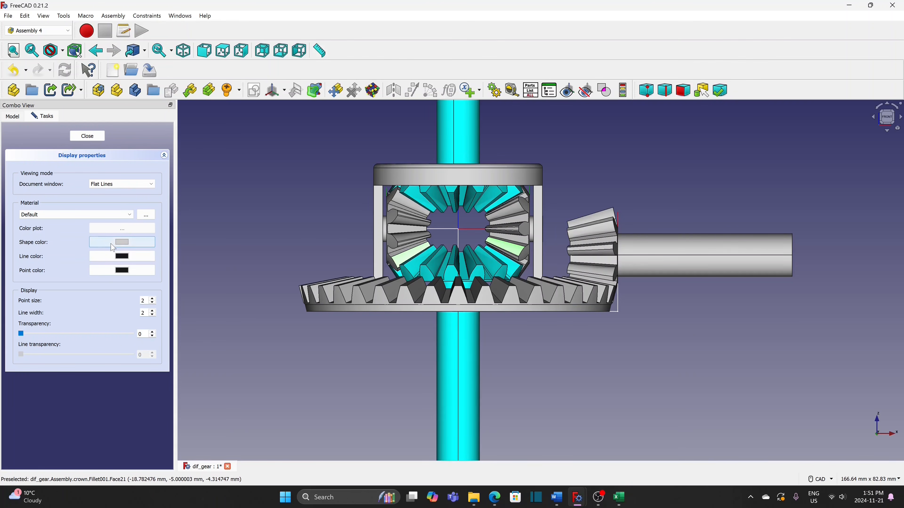
left_click(122, 242)
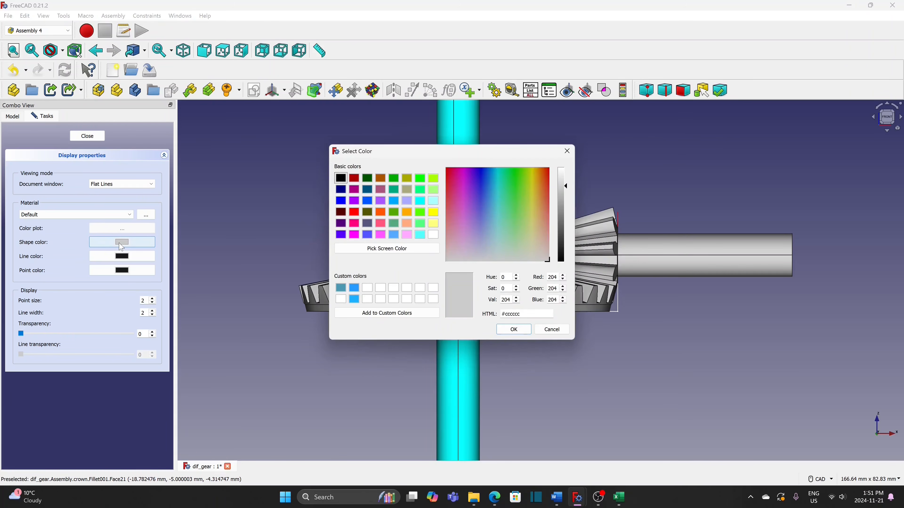
left_click(380, 213)
left_click(516, 331)
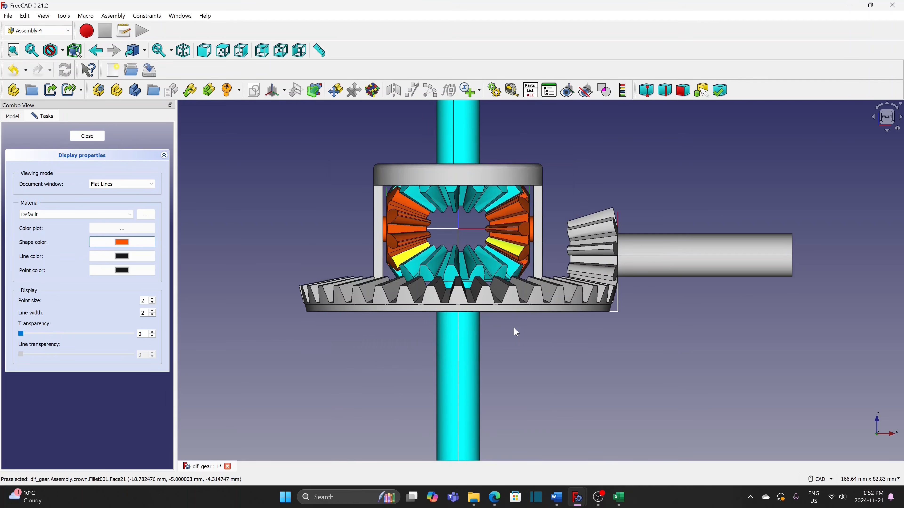
- Set the shape color of the pinion gear and its shaft to purple (#aa55ff)
left_click(642, 263)
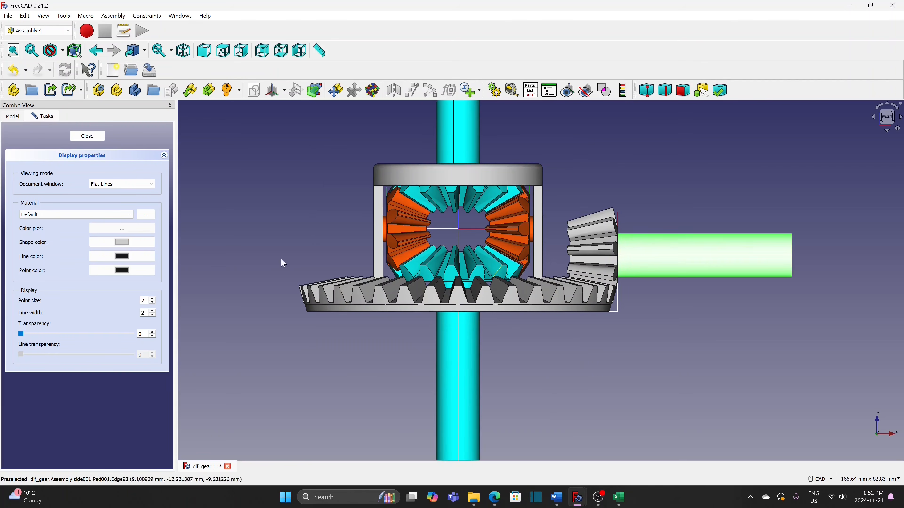
left_click(118, 243)
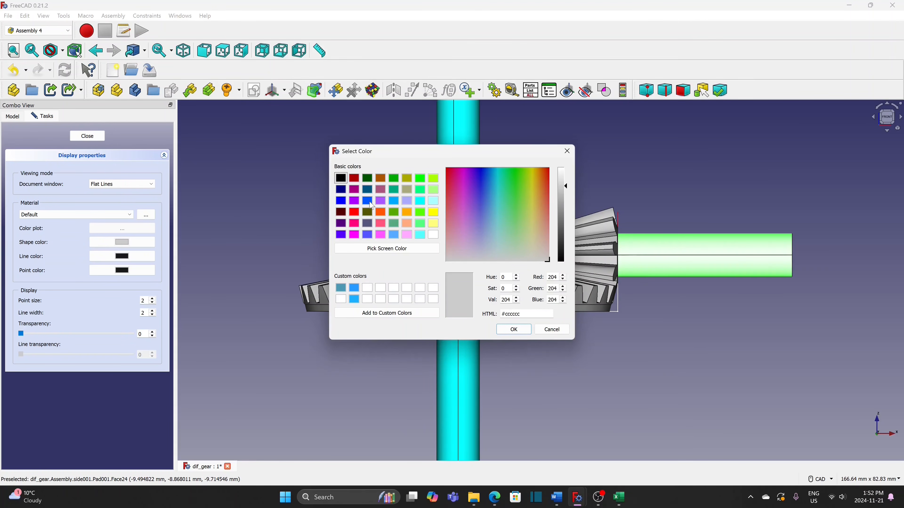
left_click(381, 201)
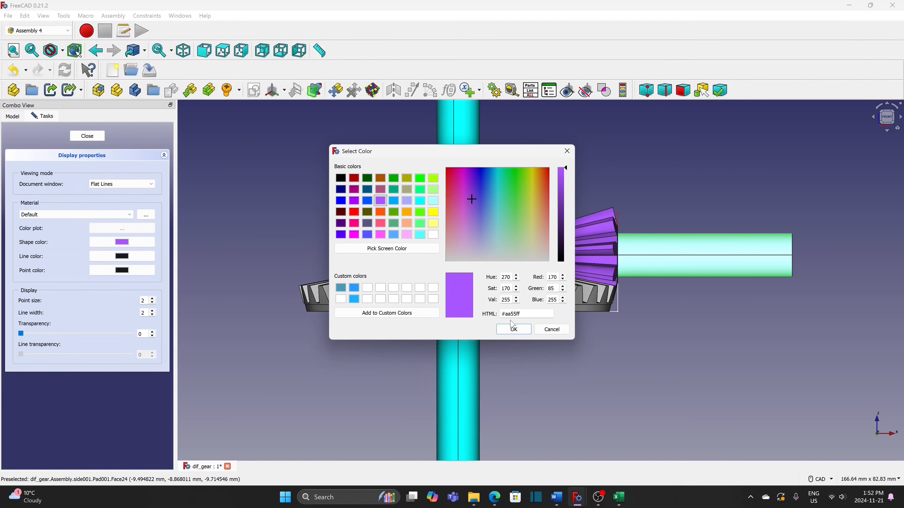
left_click(513, 330)
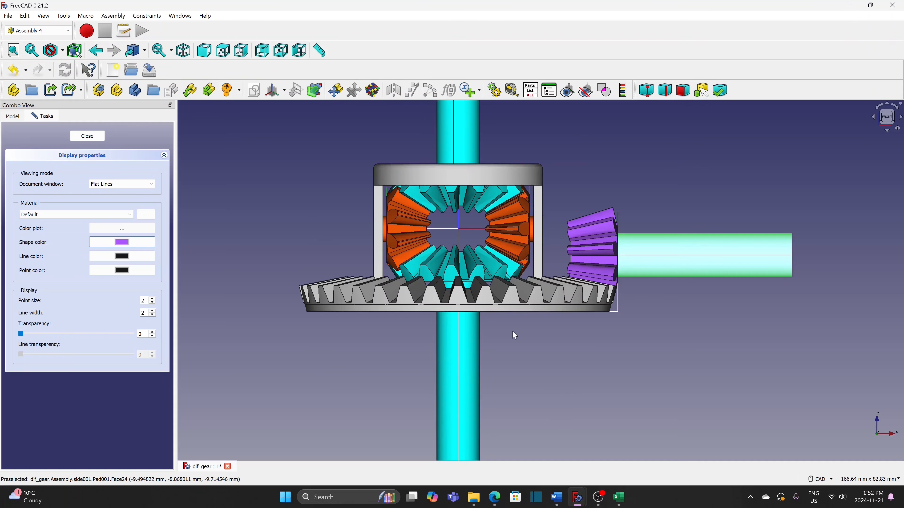
- Set the shape color of the crown gear to green (#00ff7f) and finish editing the display properties
left_click(512, 300)
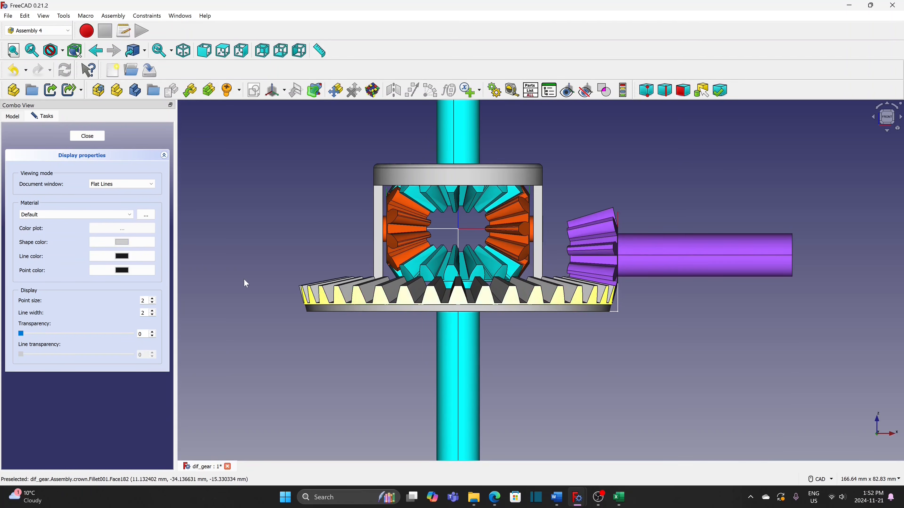
left_click(122, 243)
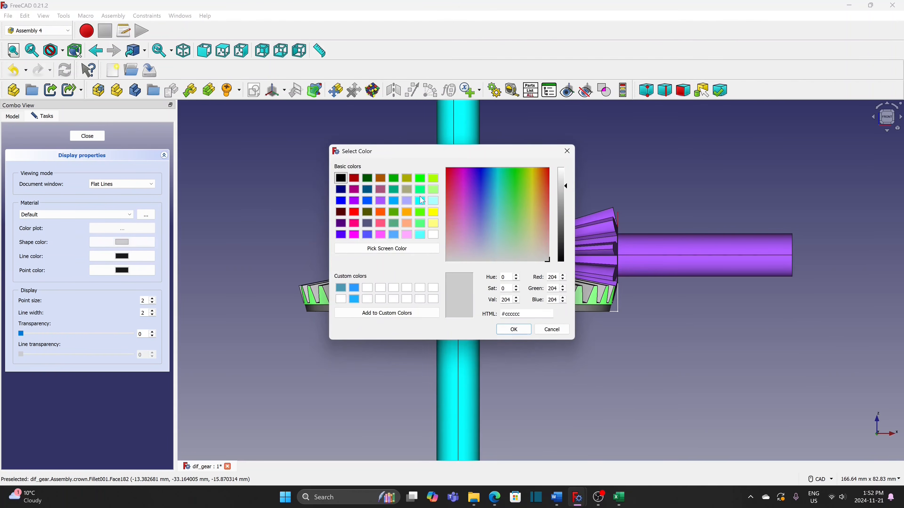
left_click(421, 192)
left_click(510, 332)
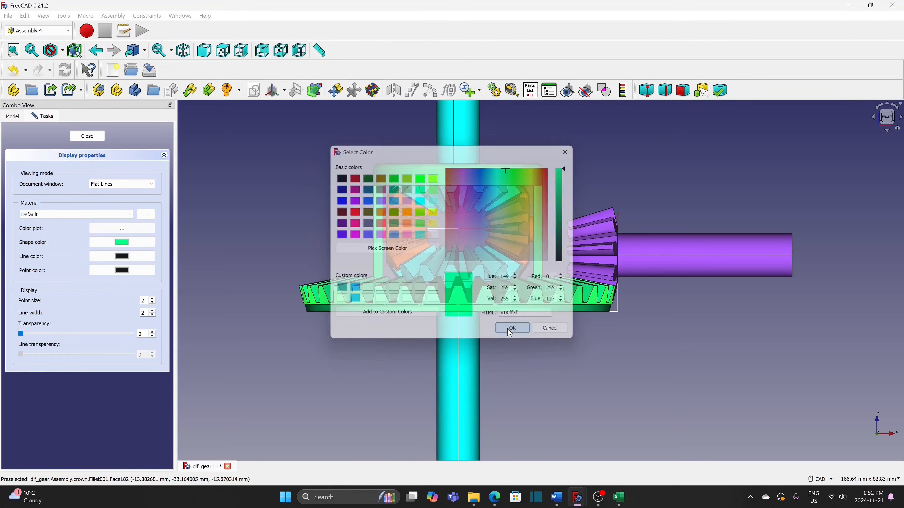
left_click(93, 137)
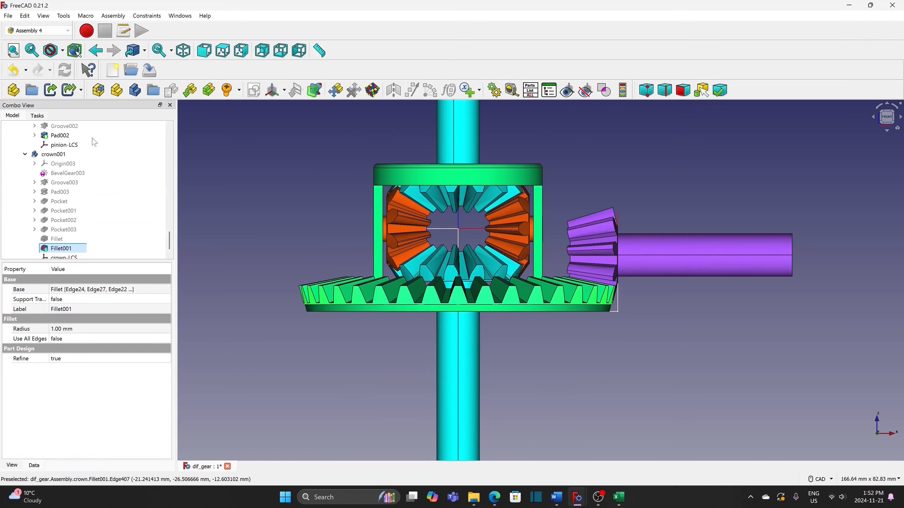
- Set the transparency of the crown001 link in the assembly to 80
left_click(62, 155)
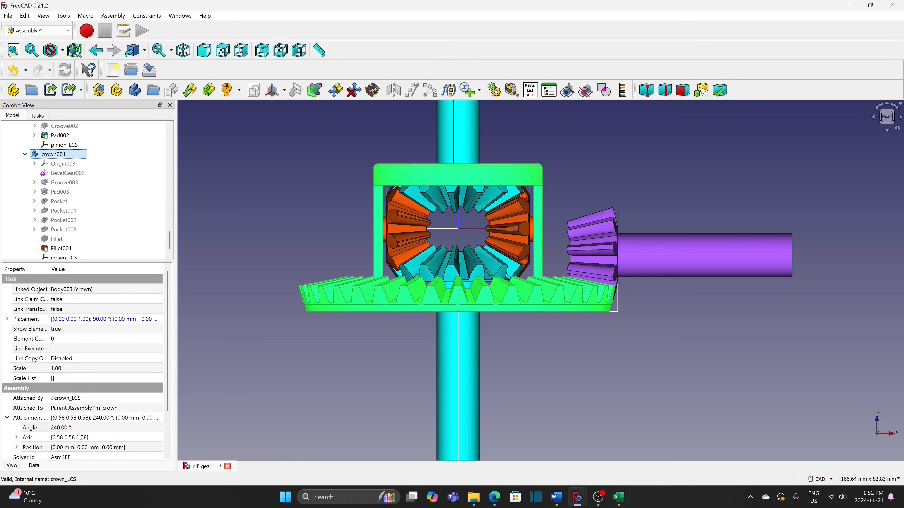
left_click(31, 427)
scroll(48, 438, "down", 2)
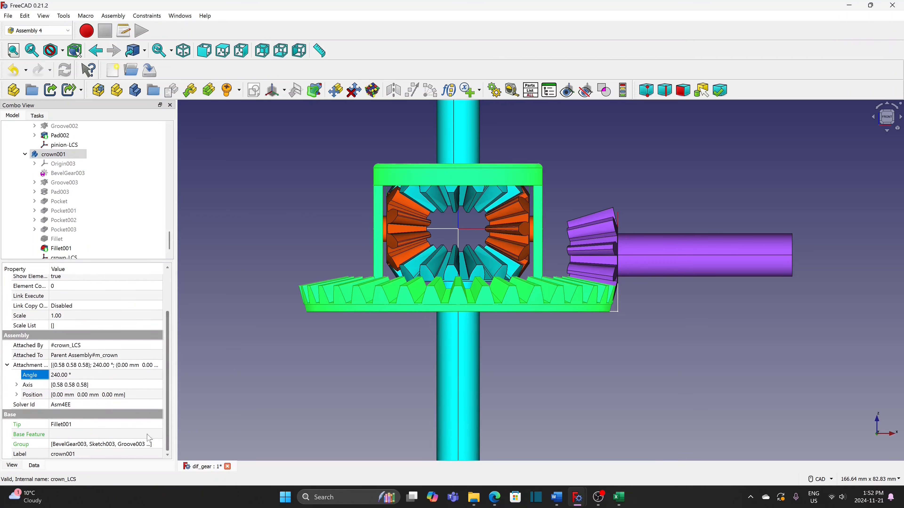
left_click(12, 468)
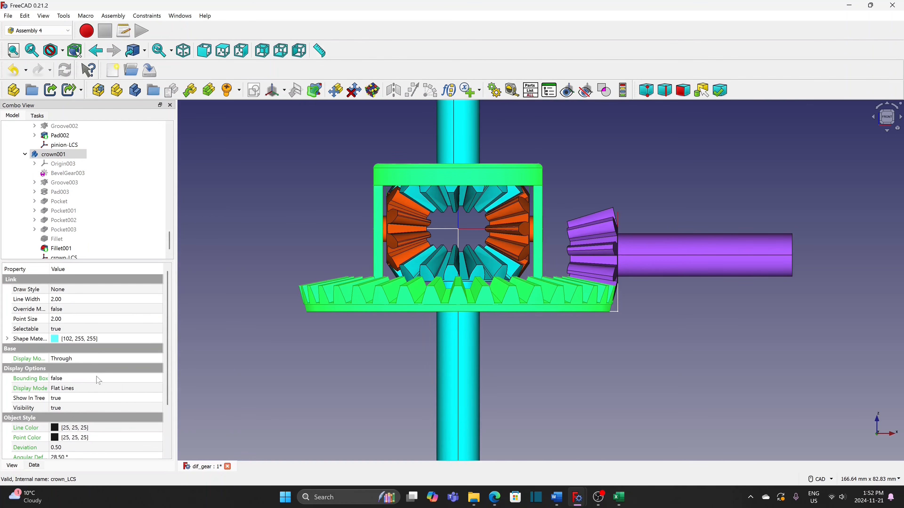
scroll(105, 399, "down", 2)
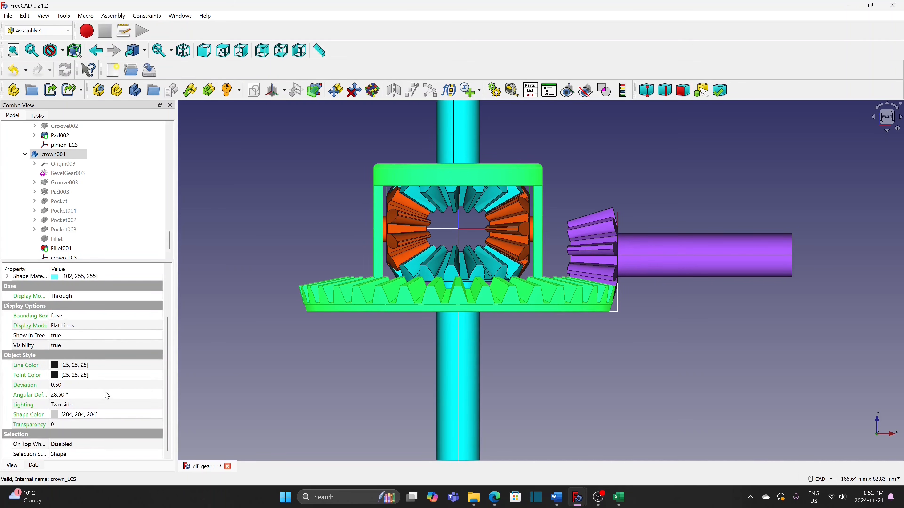
left_click(74, 425)
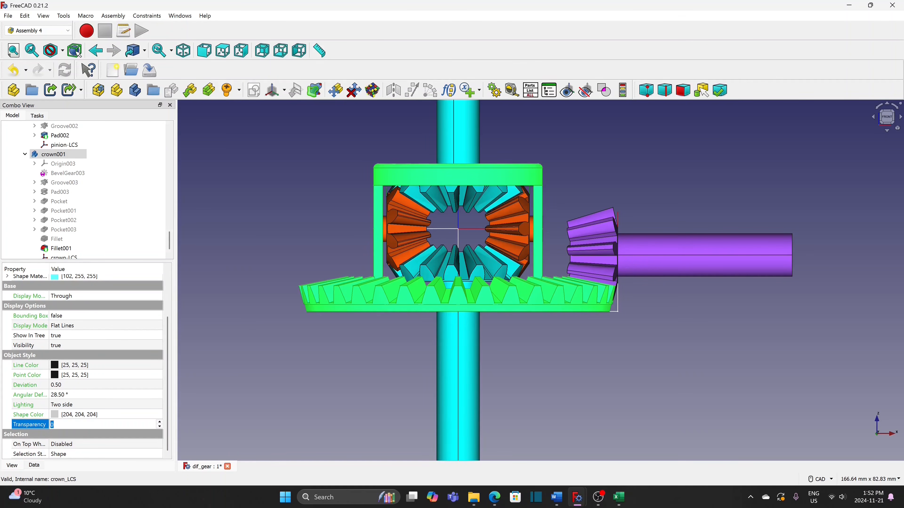
type("80")
left_click(280, 379)
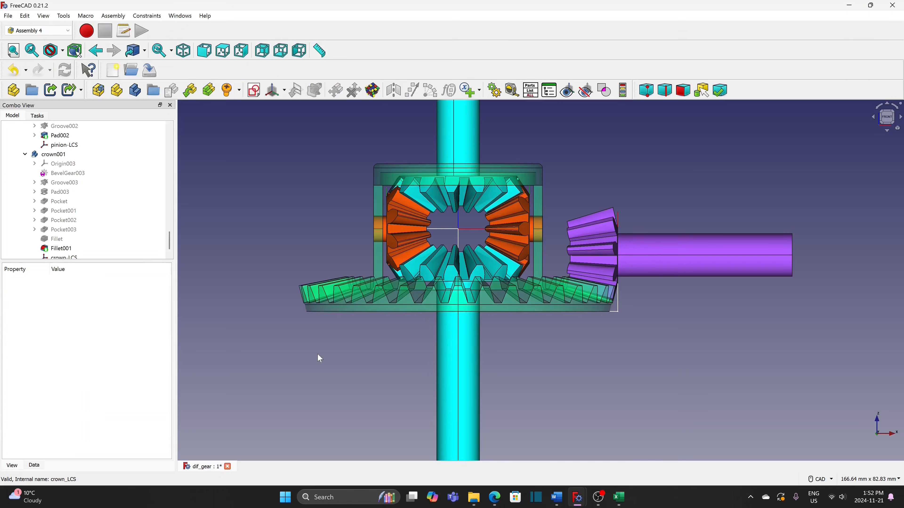
middle_click_drag(574, 174, 543, 376)
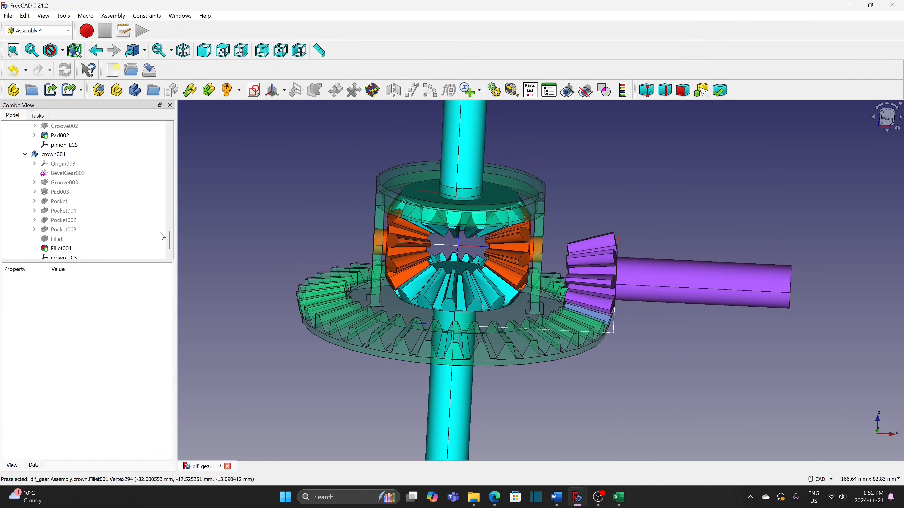
- Hide the local coordinate systems and datums of the Assembly and all its child parts
scroll(160, 192, "up", 6)
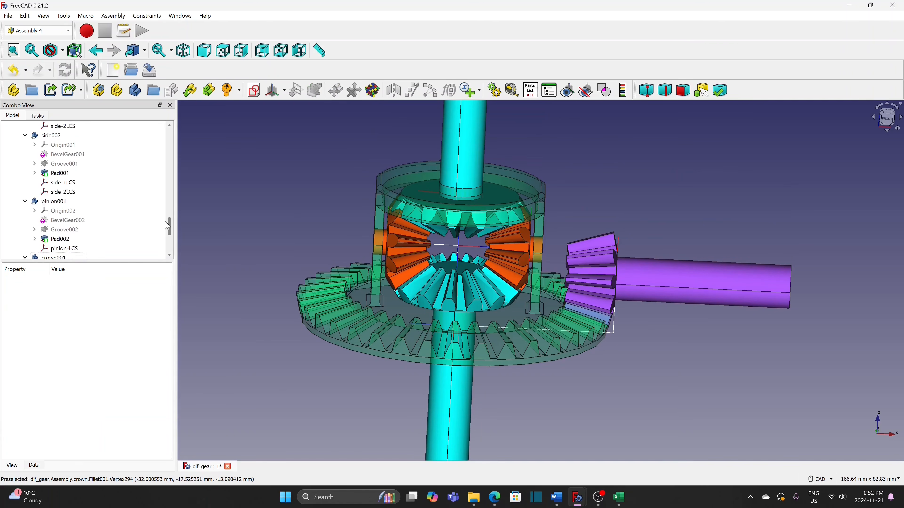
scroll(160, 192, "up", 3)
left_click(39, 183)
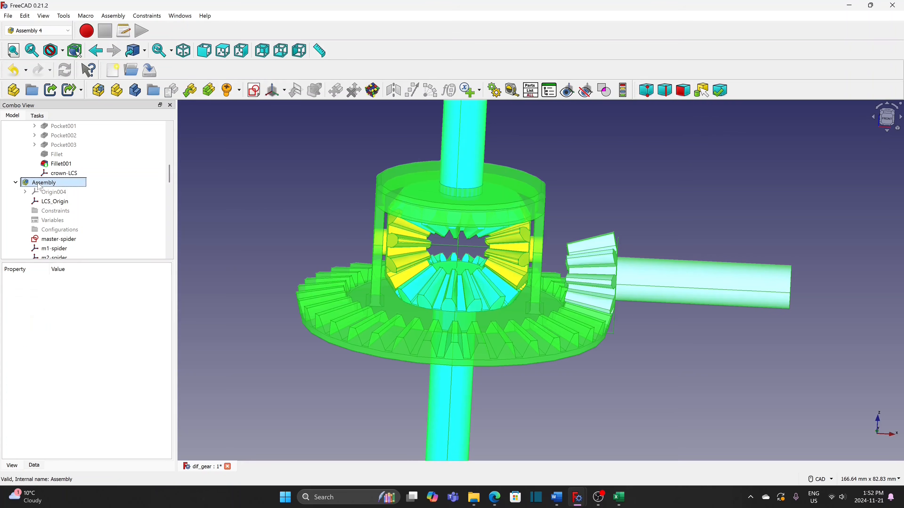
left_click(585, 91)
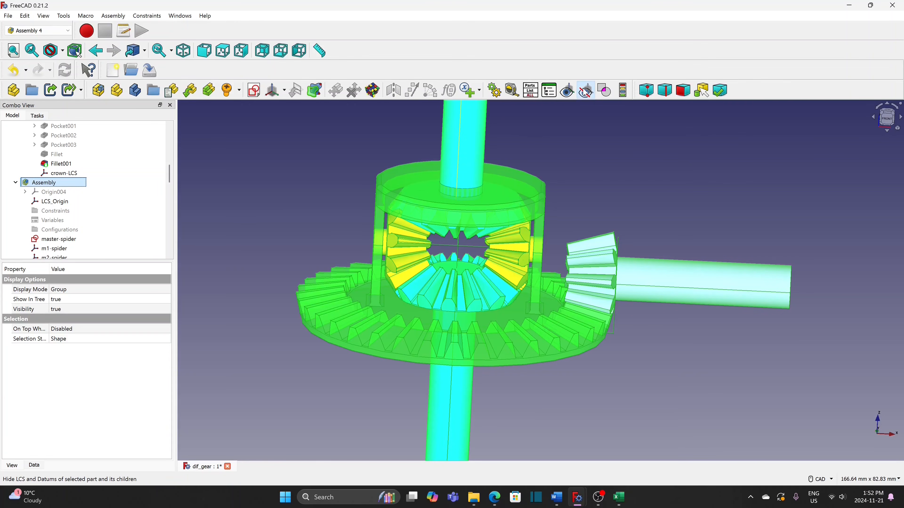
- Hide the master-spider, master-side and master-crown sketches of the assembly and save the document
left_click(77, 240)
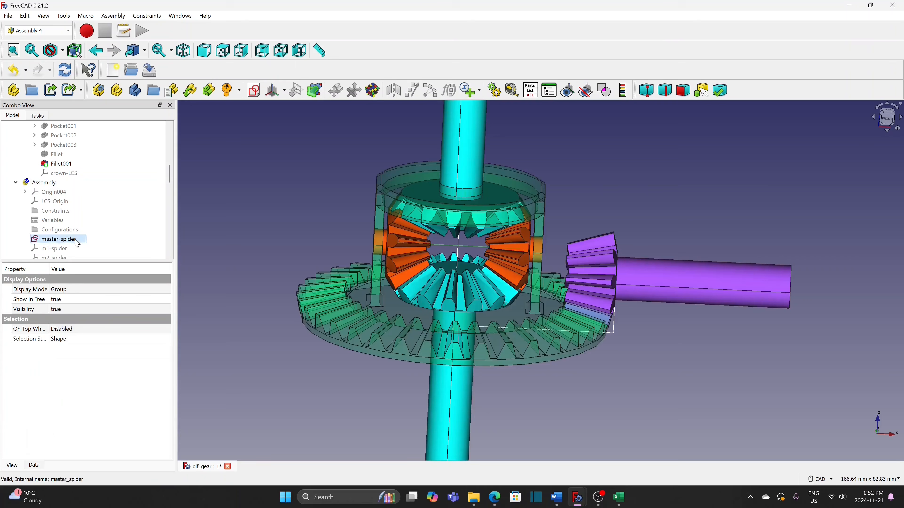
scroll(75, 242, "down", 2)
left_click(57, 211)
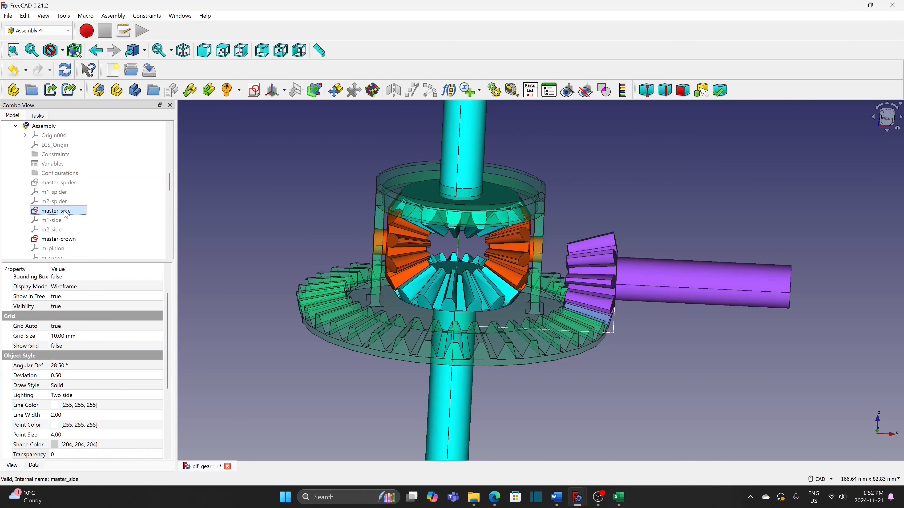
left_click(67, 242)
scroll(117, 233, "down", 2)
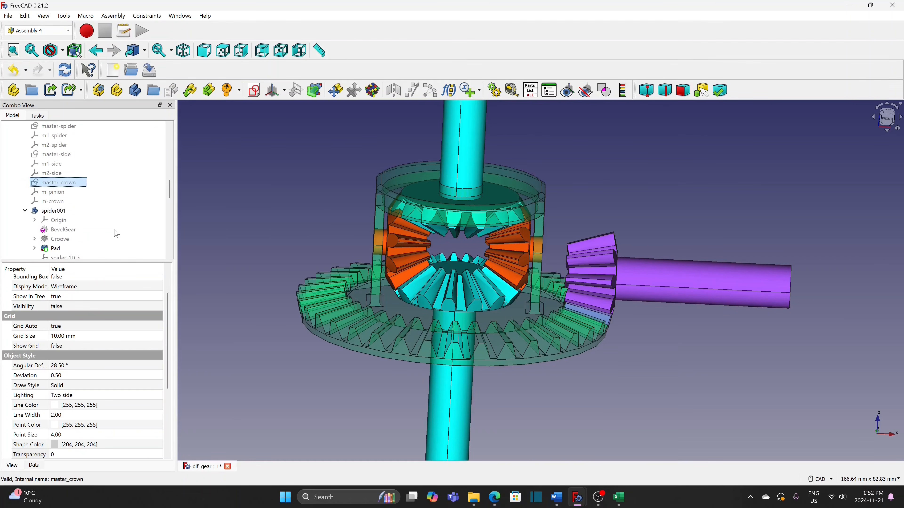
left_click(288, 219)
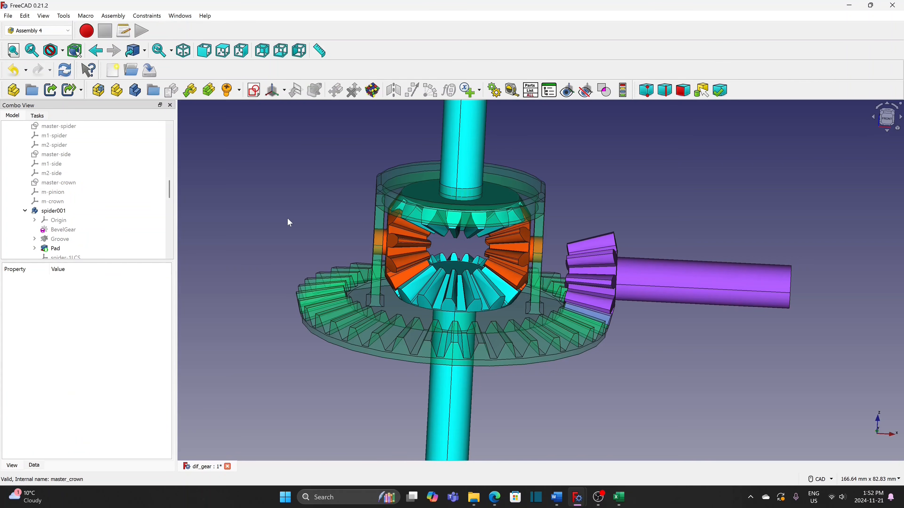
key("ctrl+s")
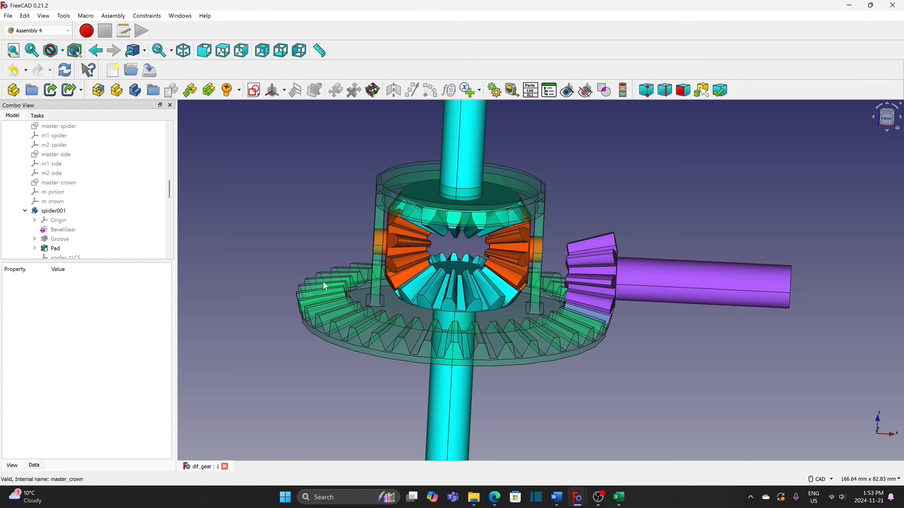
- Change the crown gear's shape color to yellow and finish editing its display properties
left_click(389, 330)
right_click(389, 330)
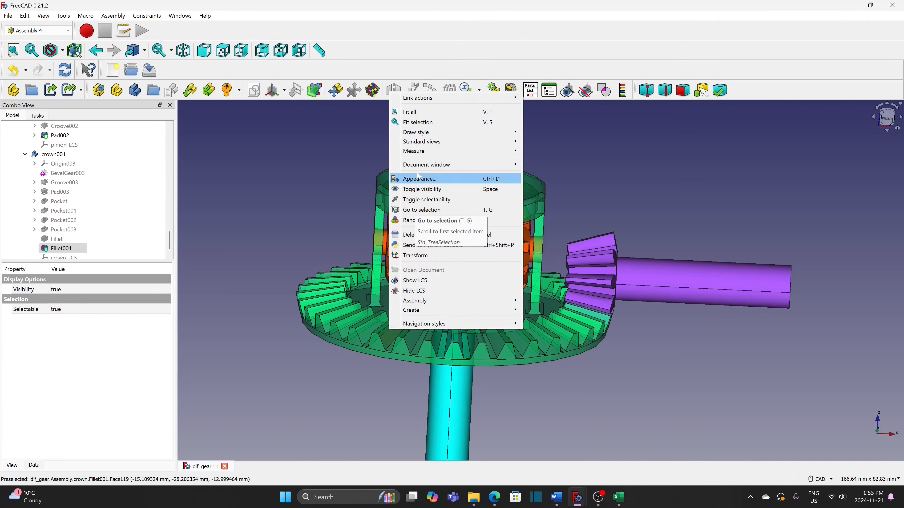
left_click(420, 179)
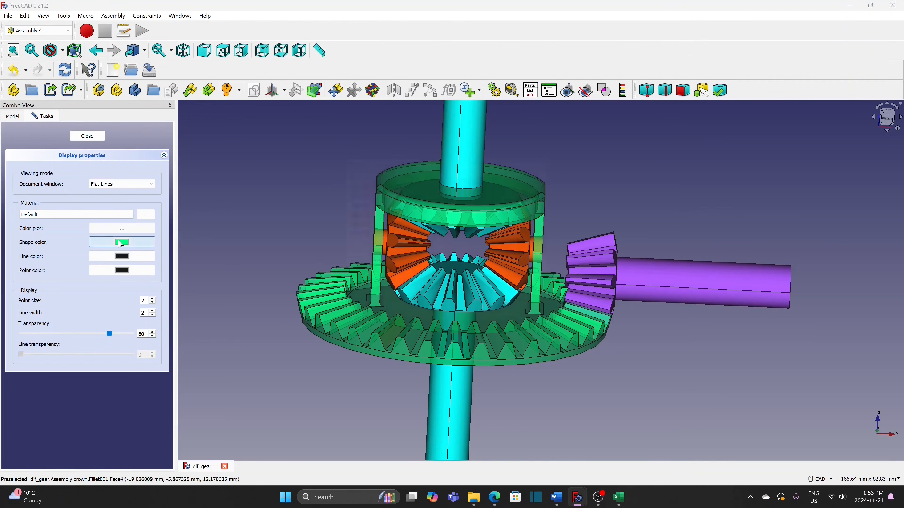
left_click(121, 243)
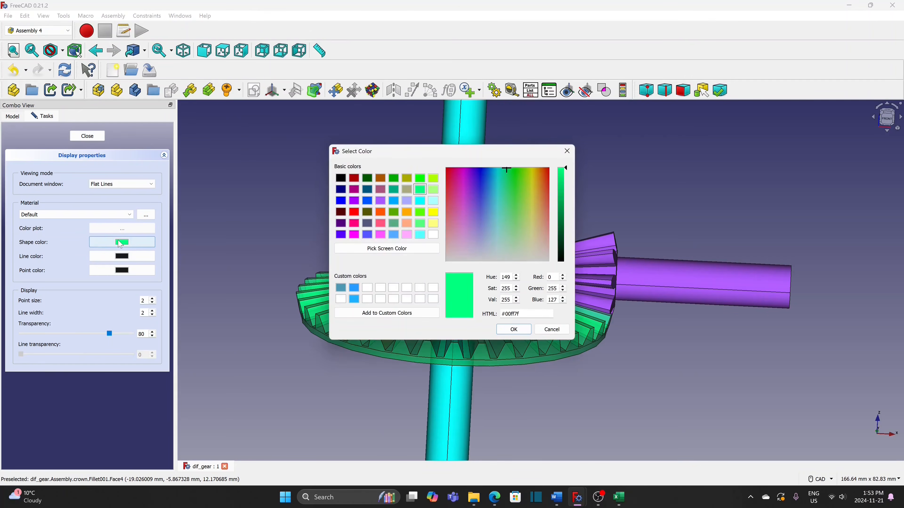
left_click(433, 212)
left_click(513, 329)
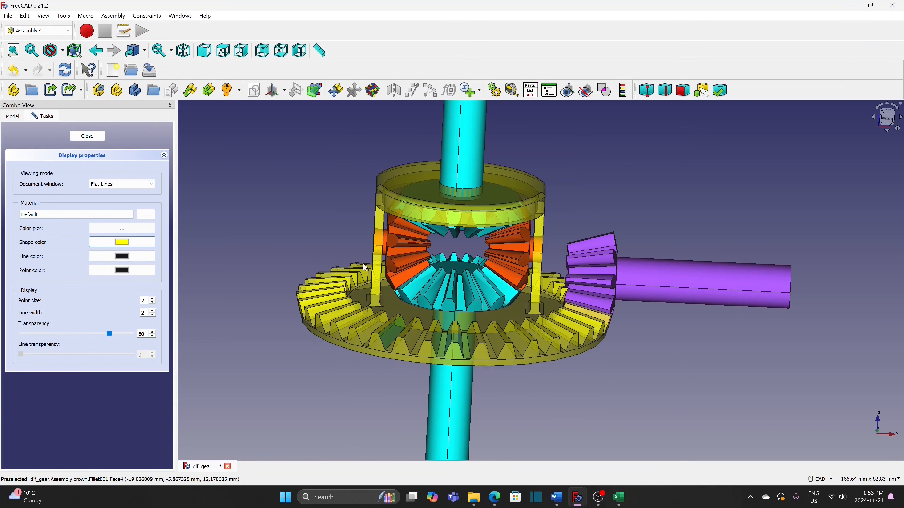
left_click(300, 225)
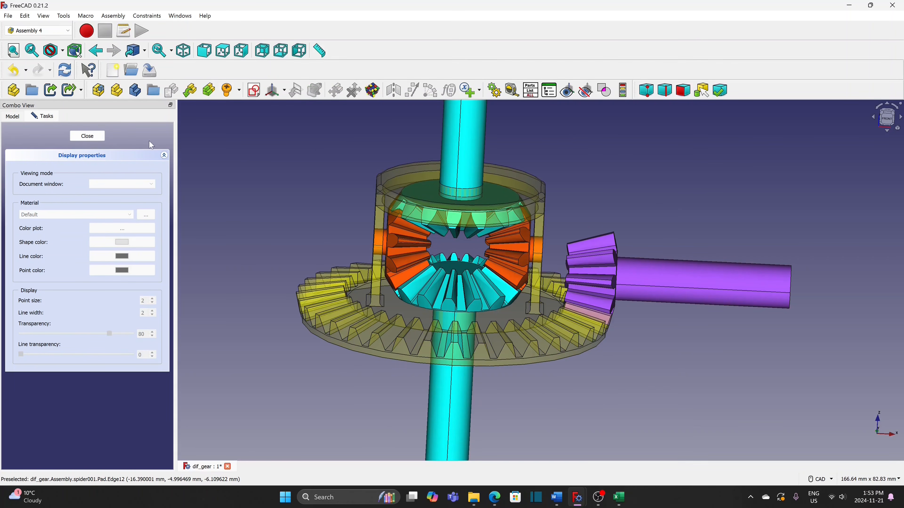
left_click(88, 135)
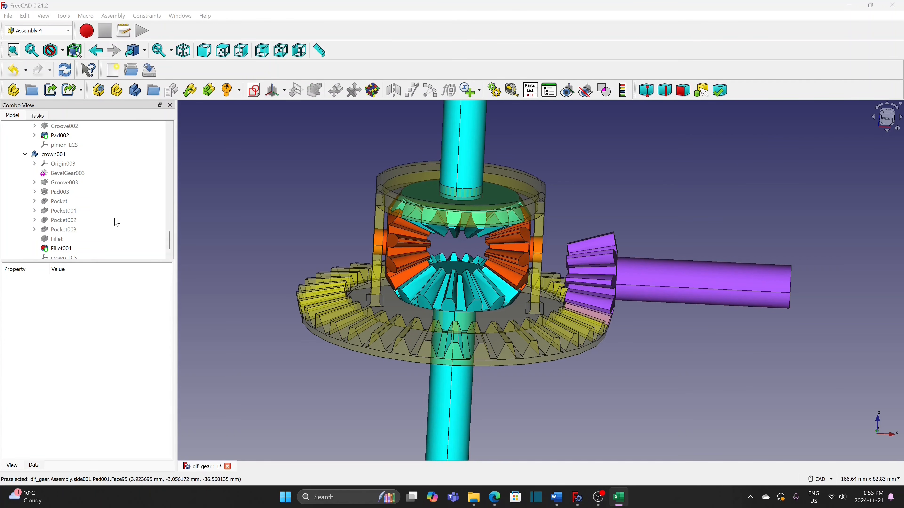
- In the assembly's Variables, set crown to 3 and pinion to 12
scroll(117, 222, "up", 6)
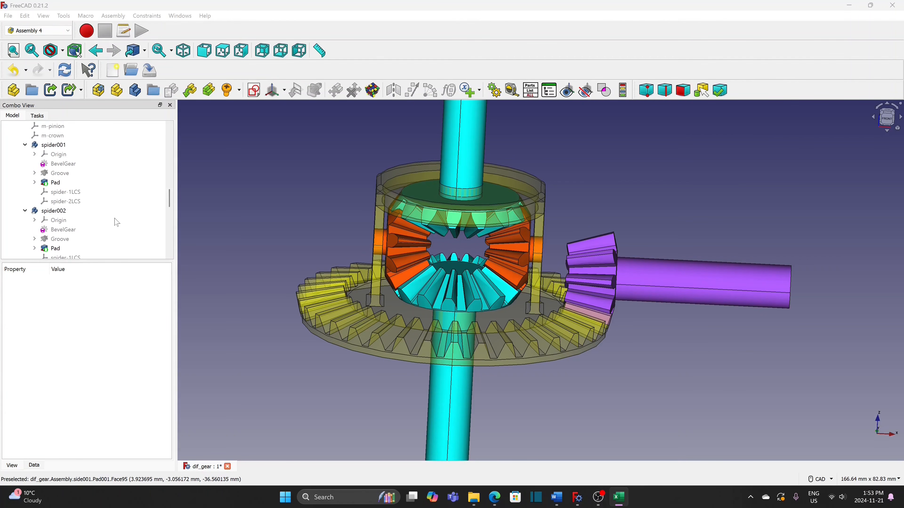
scroll(116, 222, "up", 4)
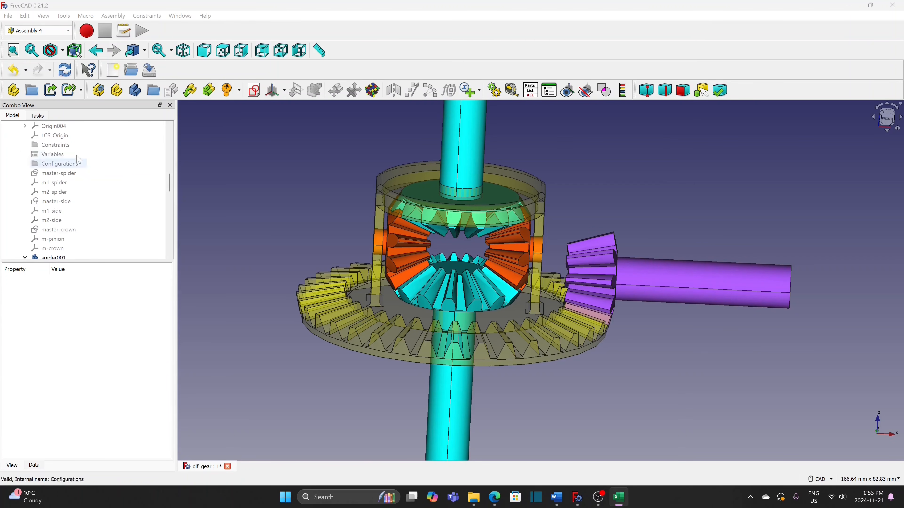
left_click(76, 154)
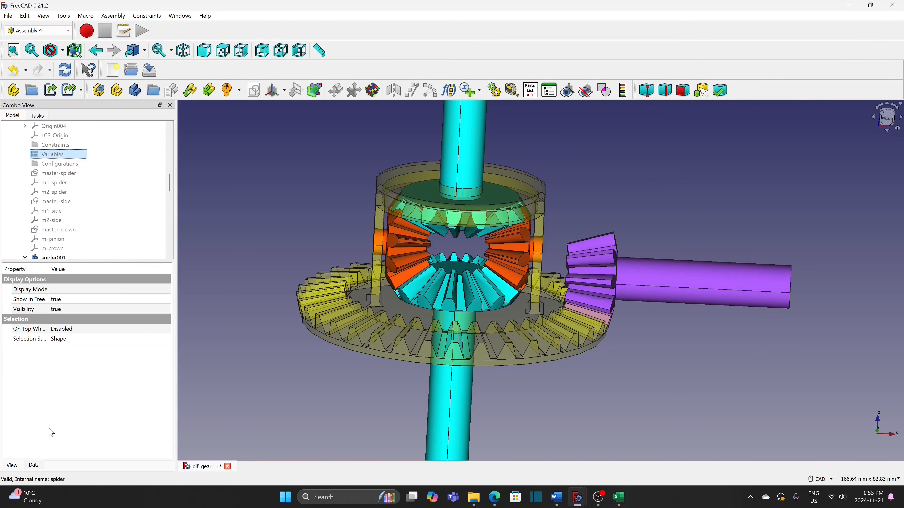
left_click(35, 466)
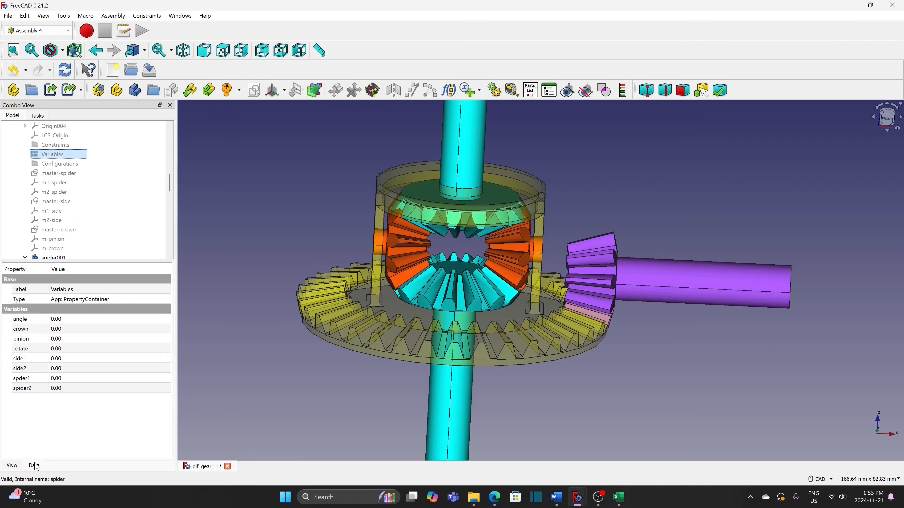
left_click(57, 329)
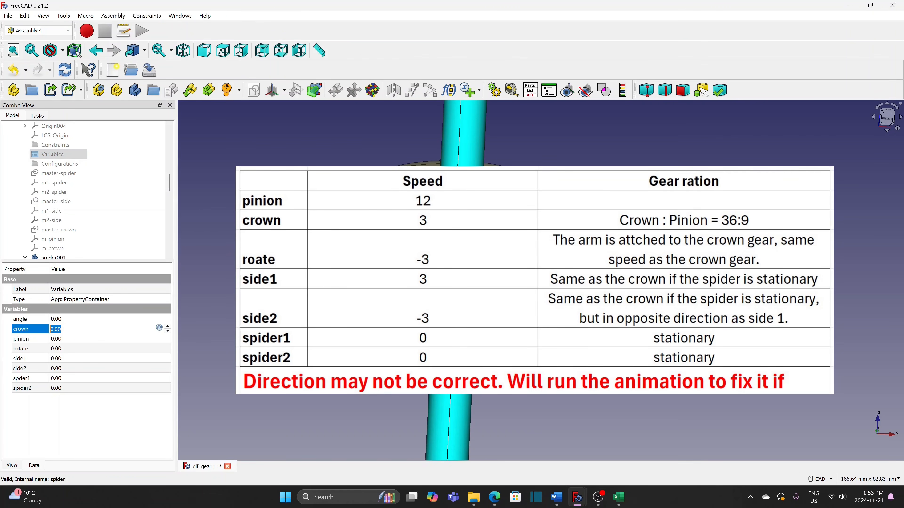
type("3")
key("Tab")
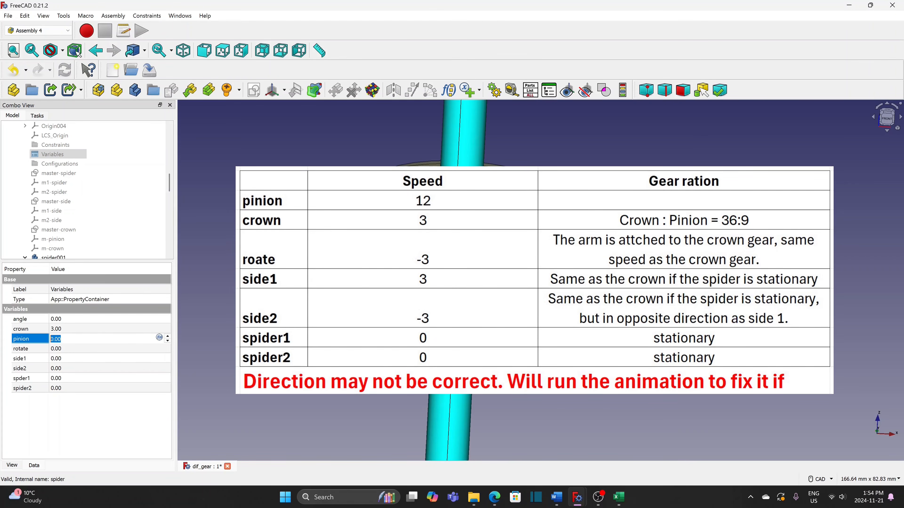
type("12")
key("Tab")
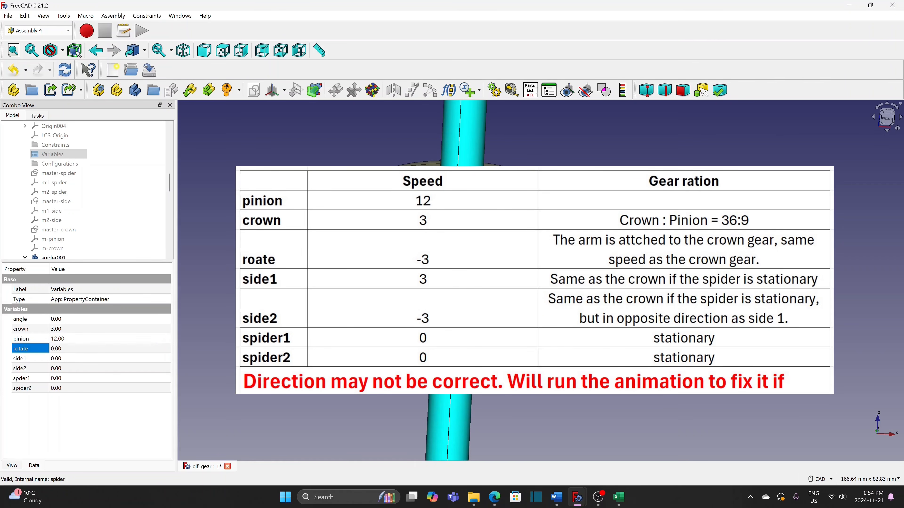
- Set the assembly variables rotate to -3, side1 to 3 and side2 to -3
type("-3")
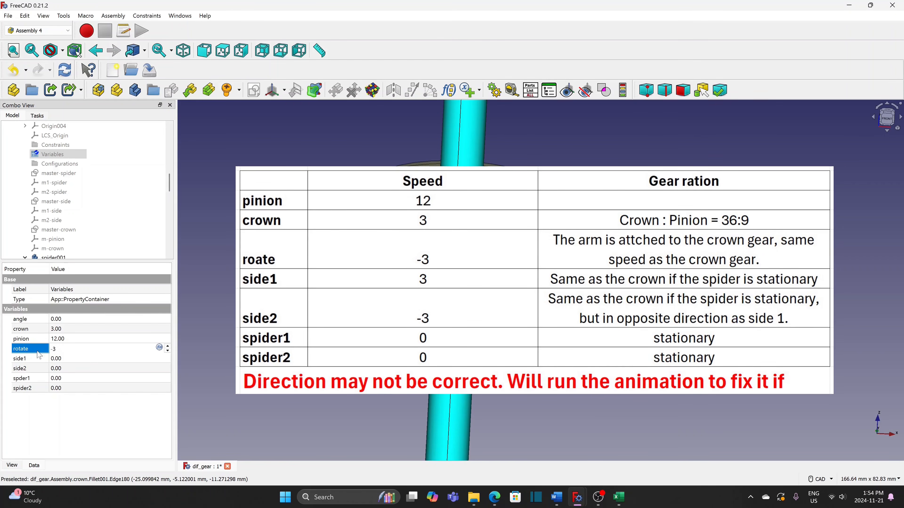
key("Tab")
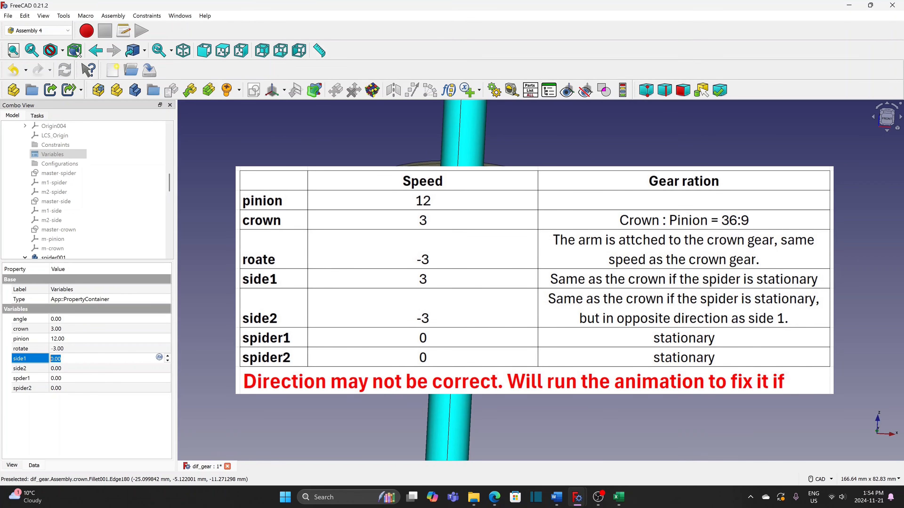
type("3")
key("Tab")
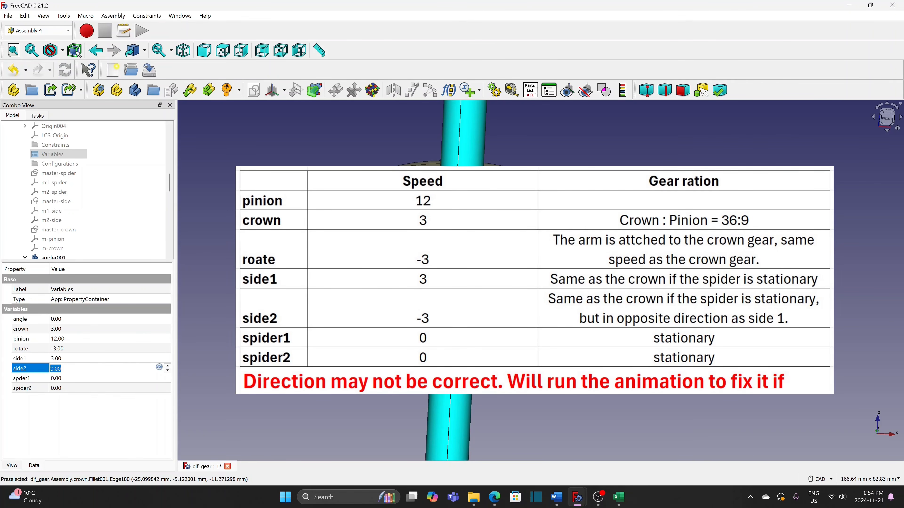
type("-3")
key("Tab")
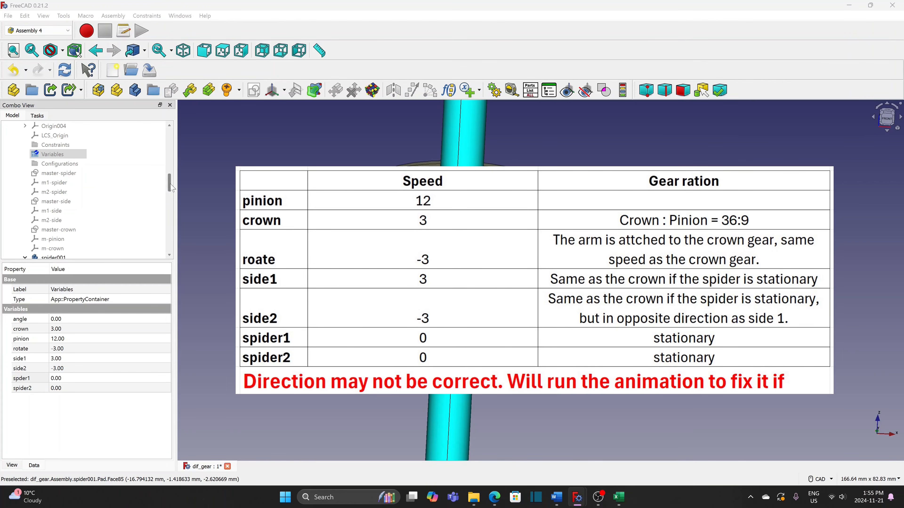
- Drive the attachment offset angle of spider001's spider-1LCS with the expression Variables.angle*Variables.spder1
mouse_move(171, 189)
left_mouse_down()
mouse_move(173, 180)
mouse_move(168, 204)
left_mouse_up()
left_click(66, 192)
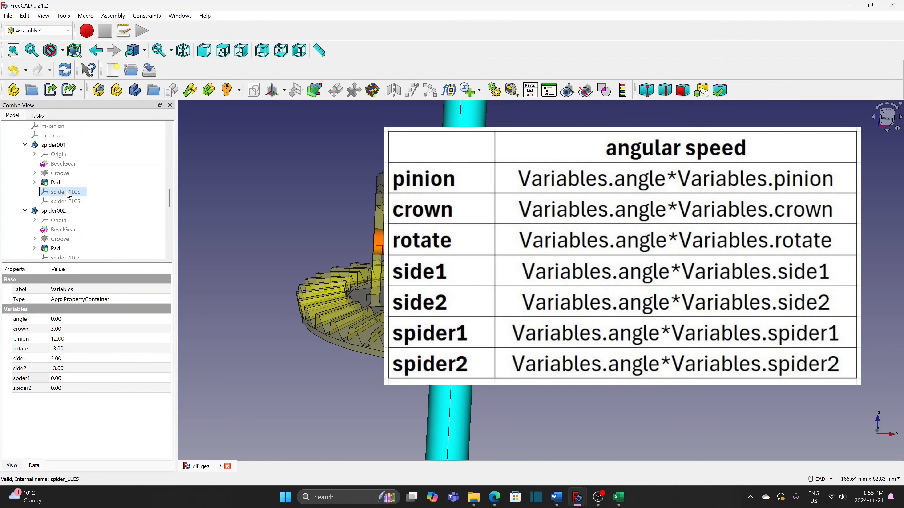
left_click(8, 330)
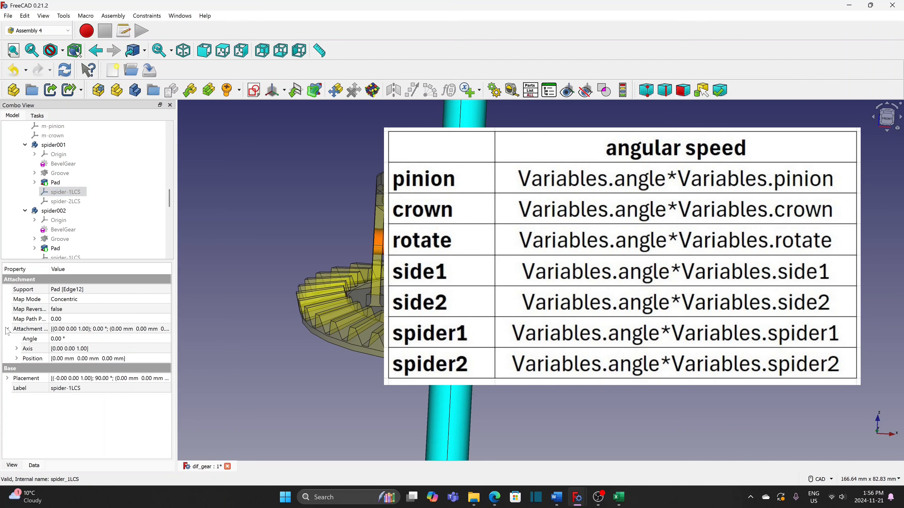
left_click(89, 339)
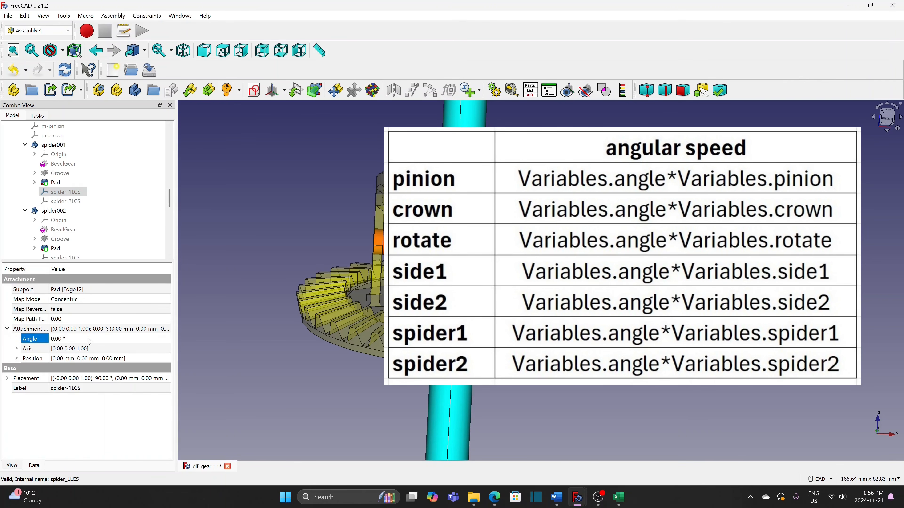
left_click(159, 338)
type("Variables.angle")
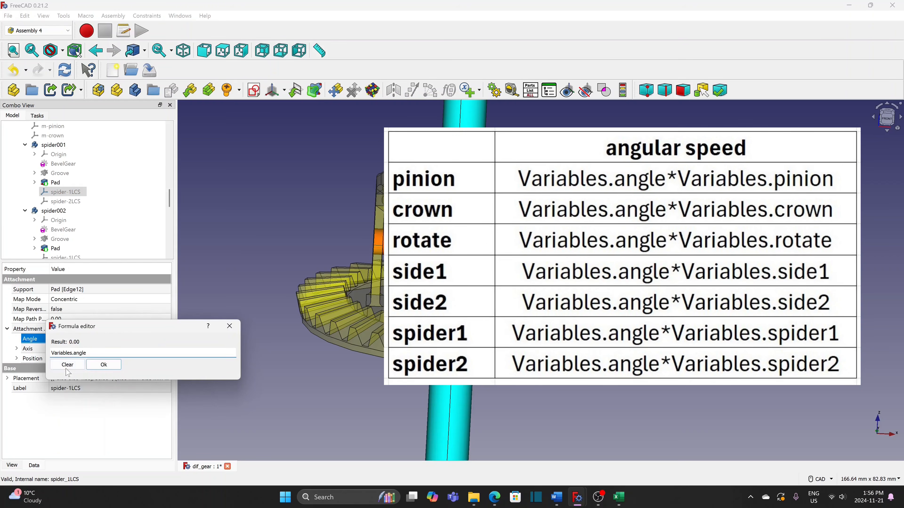
left_click(66, 370)
type("*var")
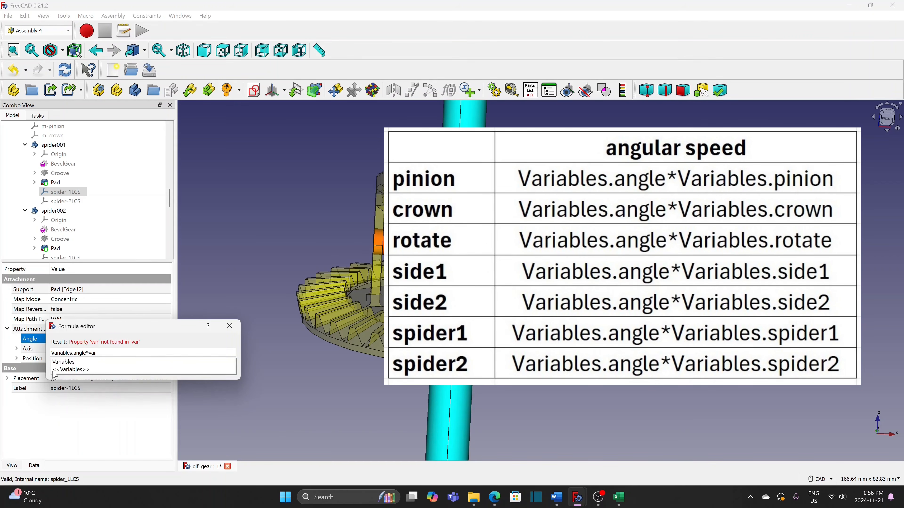
left_click(68, 362)
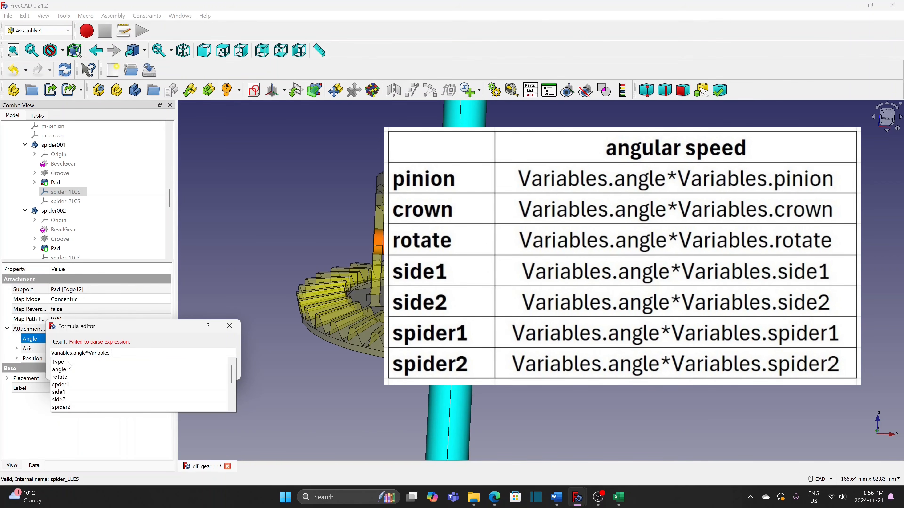
left_click(68, 389)
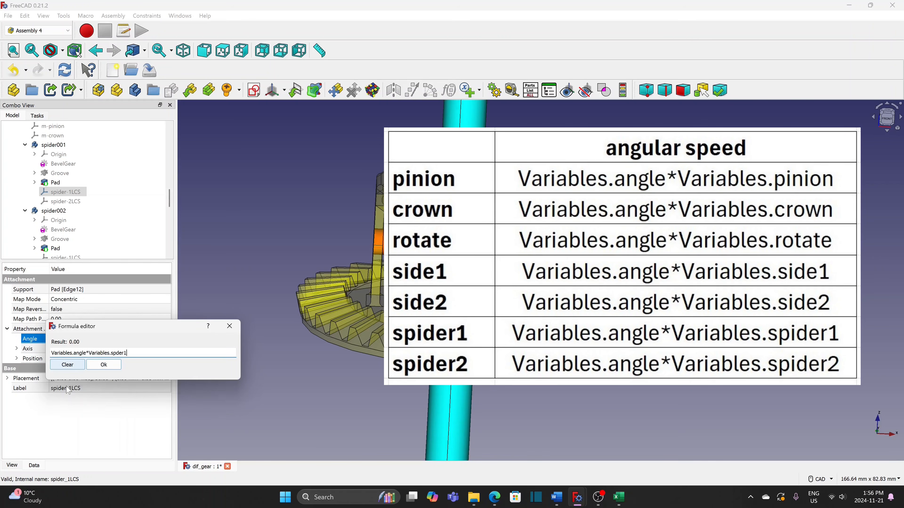
left_click(108, 369)
- Delete the misspelled variable spder1 from the assembly's Variables
scroll(59, 157, "up", 4)
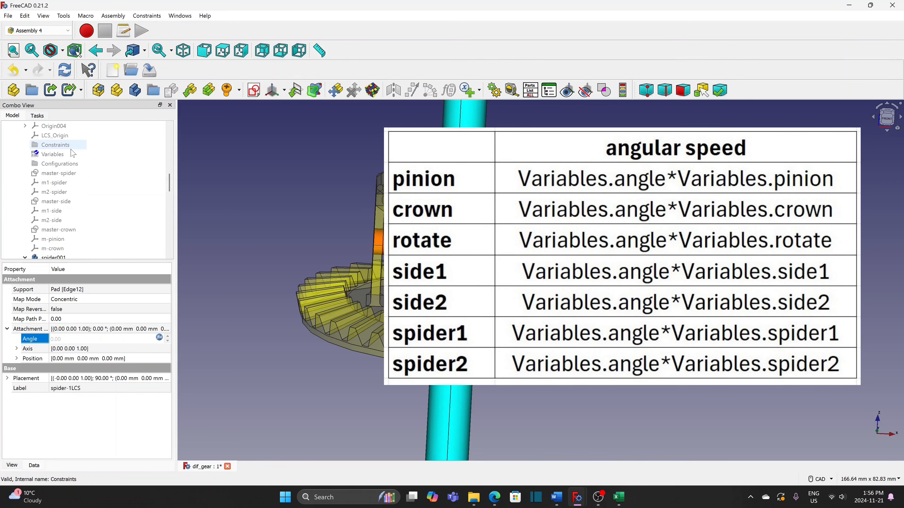
left_click(58, 155)
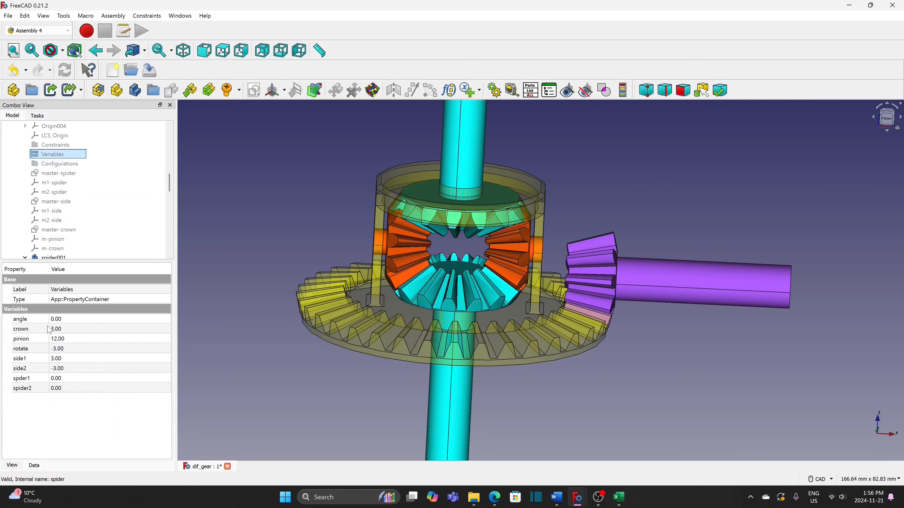
left_click(29, 382)
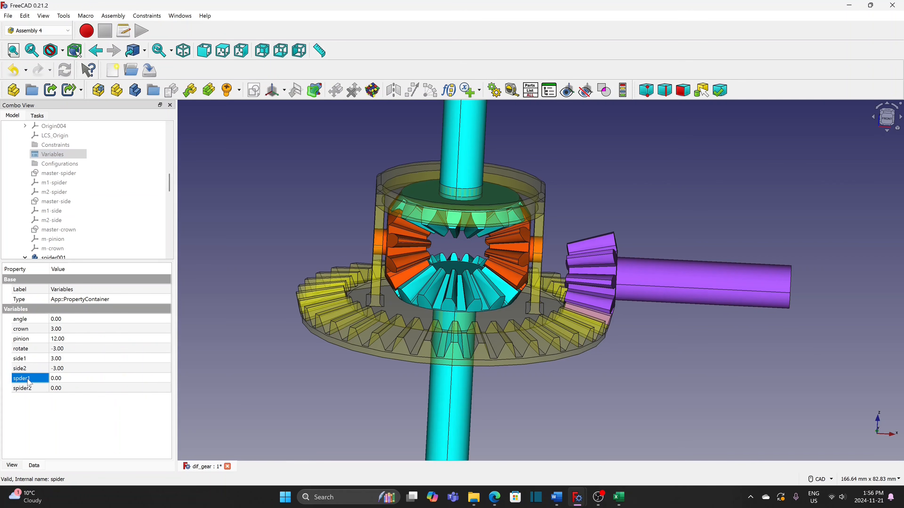
left_click(479, 91)
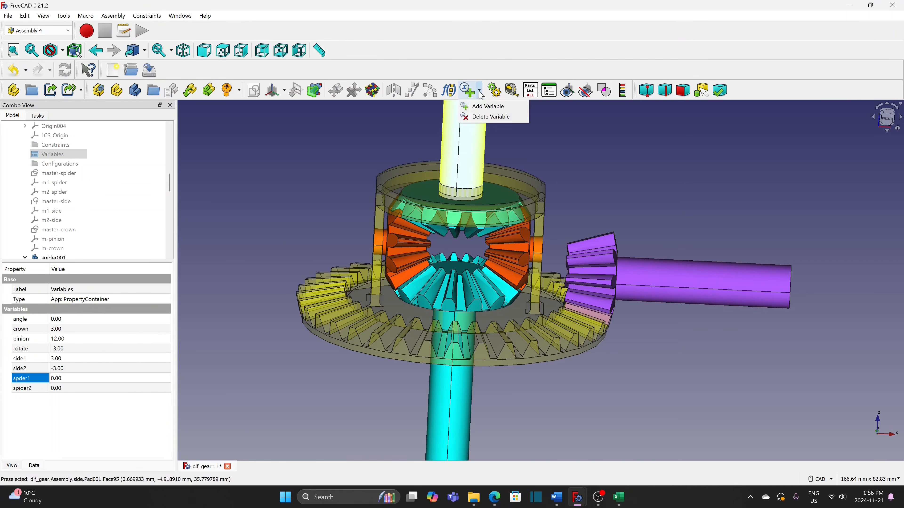
left_click(481, 120)
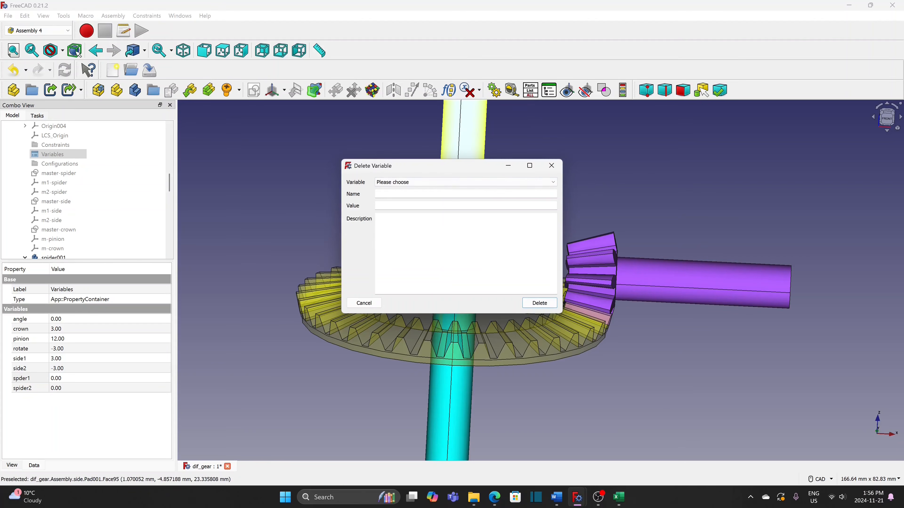
left_click(403, 182)
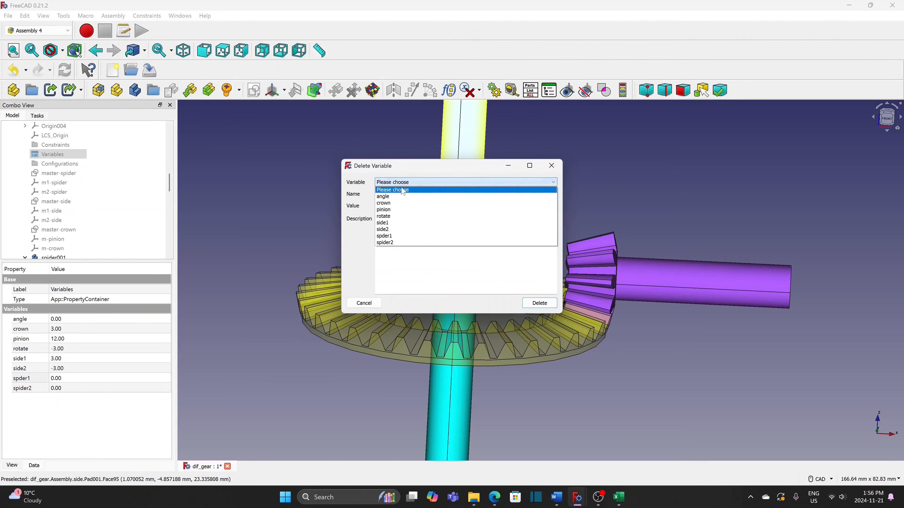
left_click(398, 236)
left_click(539, 303)
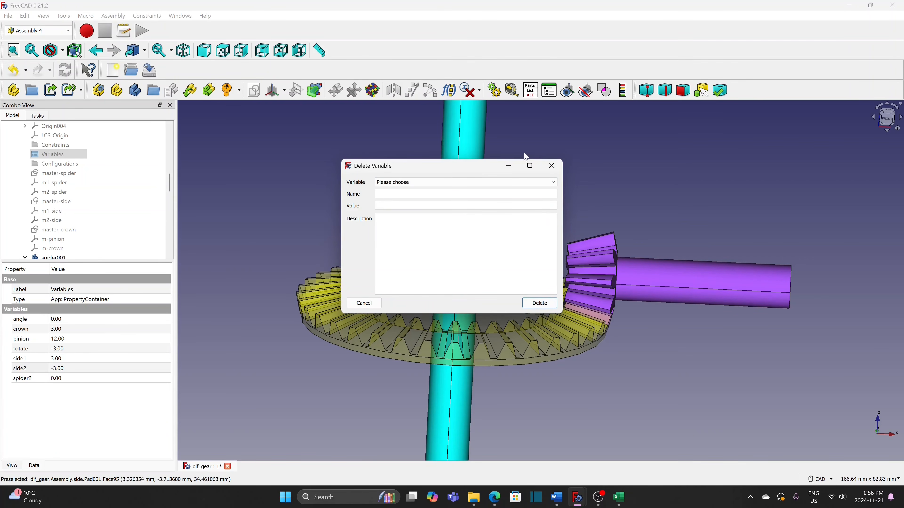
key("Escape")
- Add a Float variable named spider1 with the value 0 to the assembly
left_click(479, 90)
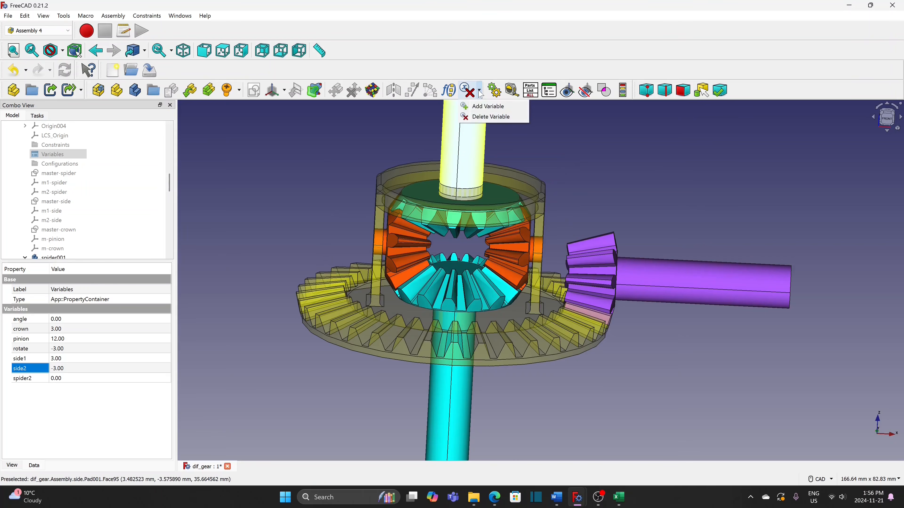
left_click(480, 108)
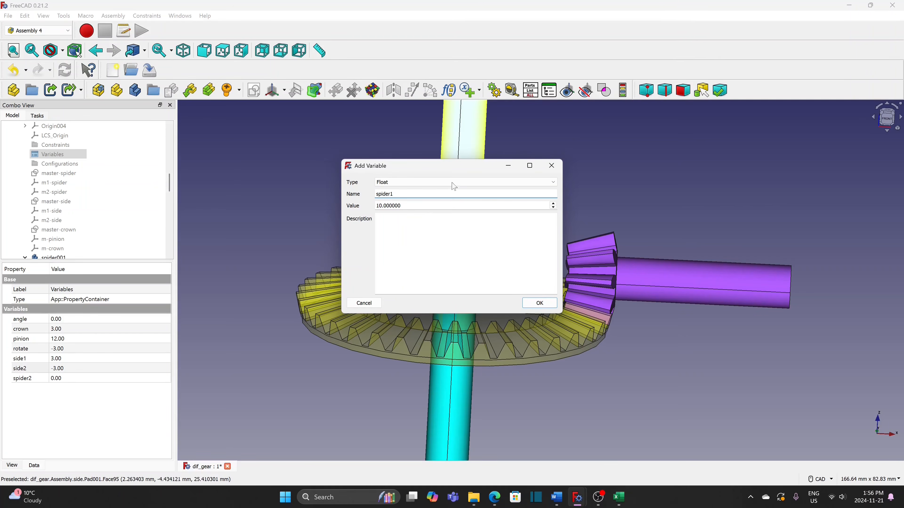
key("Tab")
type("0")
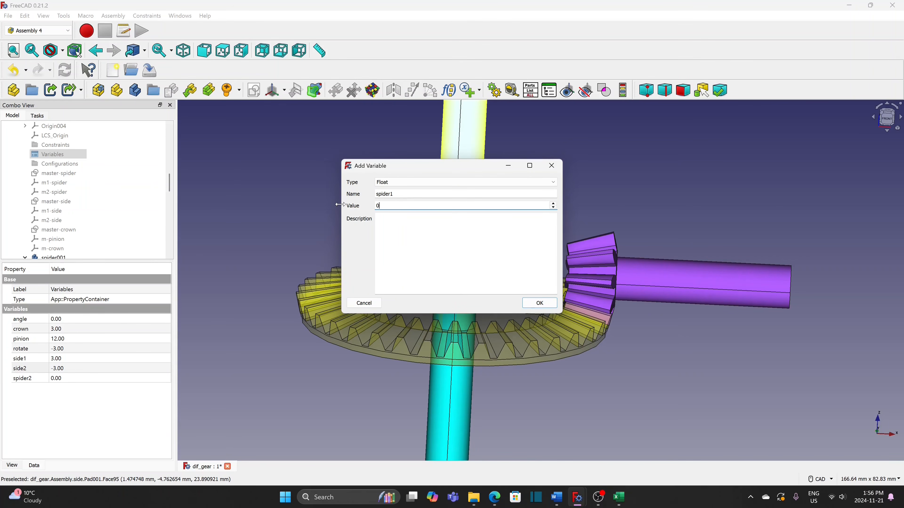
left_click(533, 300)
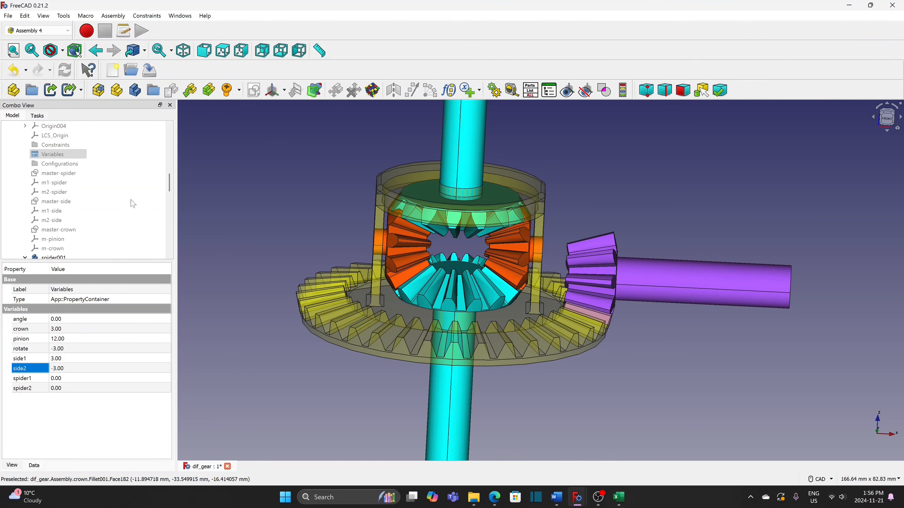
- Correct the attachment offset angle expression of spider001's spider-1LCS to Variables.angle * Variables.spider1
left_click_drag(171, 182, 170, 190)
left_click(66, 210)
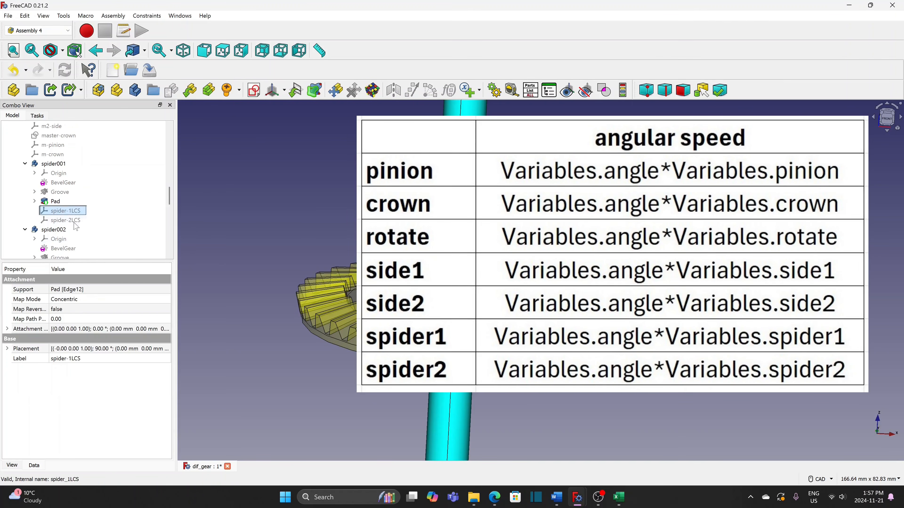
left_click(7, 328)
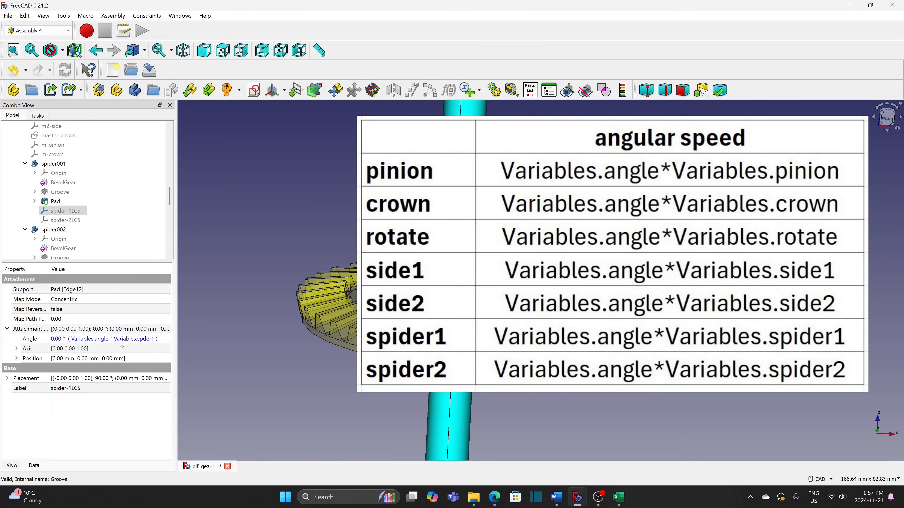
left_click(154, 342)
left_click(159, 338)
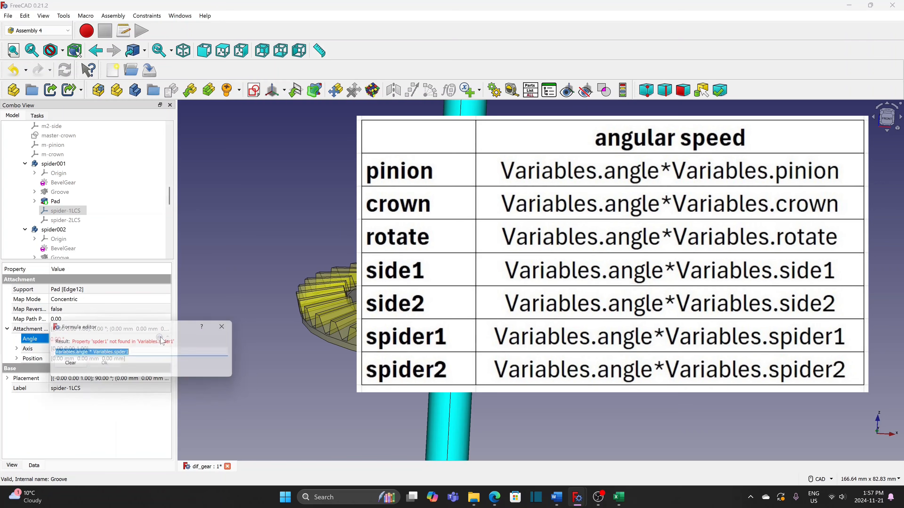
type("Variables.angle * Variables.spder1")
key("BackSpace")
key("BackSpace")
key("BackSpace")
key("BackSpace")
key("BackSpace")
key("BackSpace")
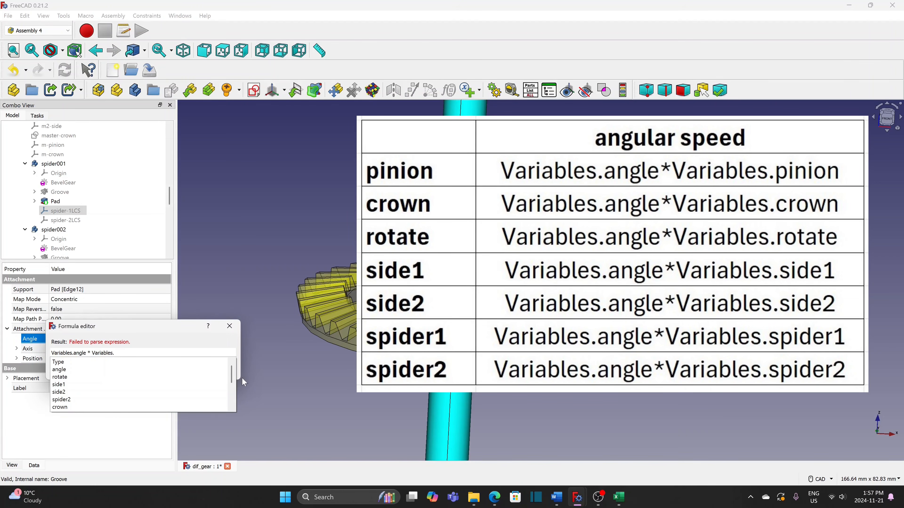
left_click_drag(232, 376, 231, 388)
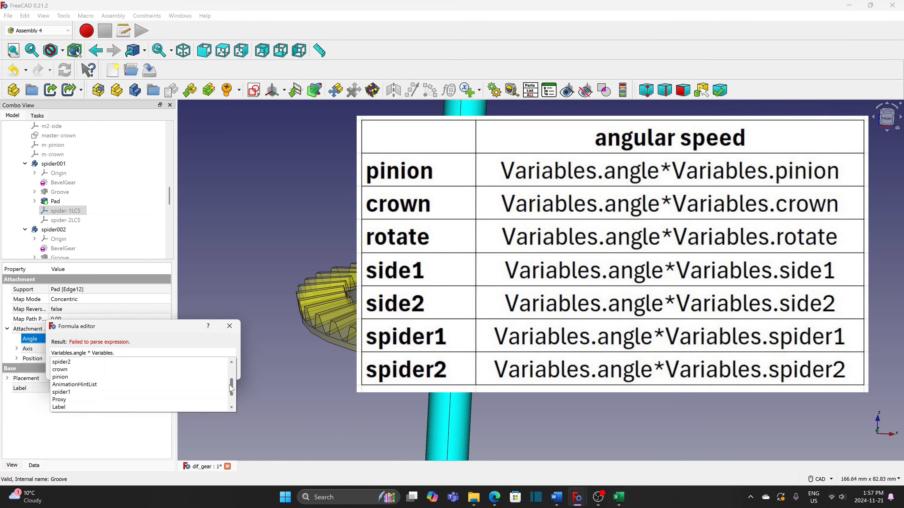
left_click(67, 393)
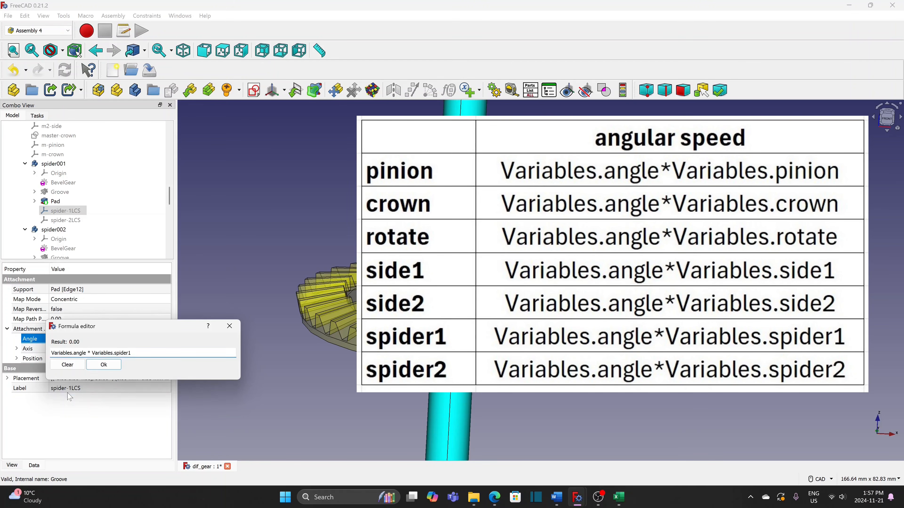
left_click(105, 365)
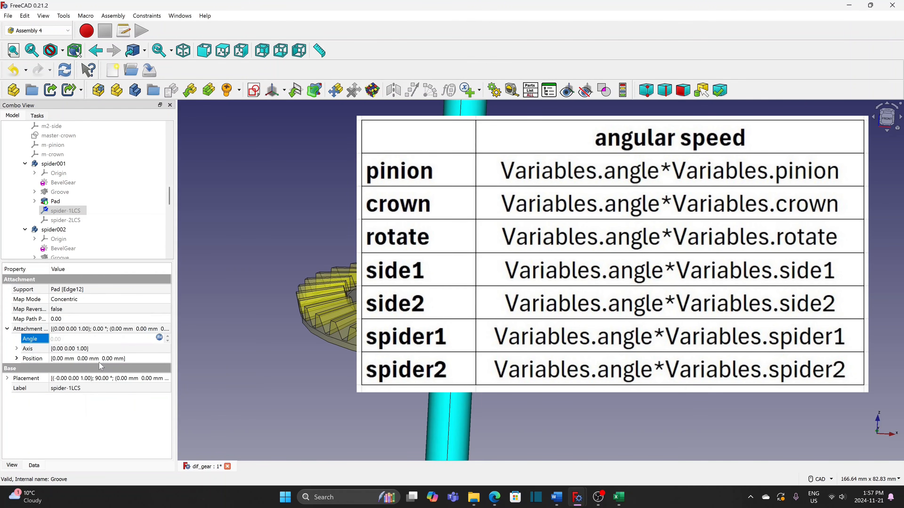
- Drive the attachment offset angle of spider001's spider-2LCS with the expression Variables.angle*Variables.spider2
left_click(75, 223)
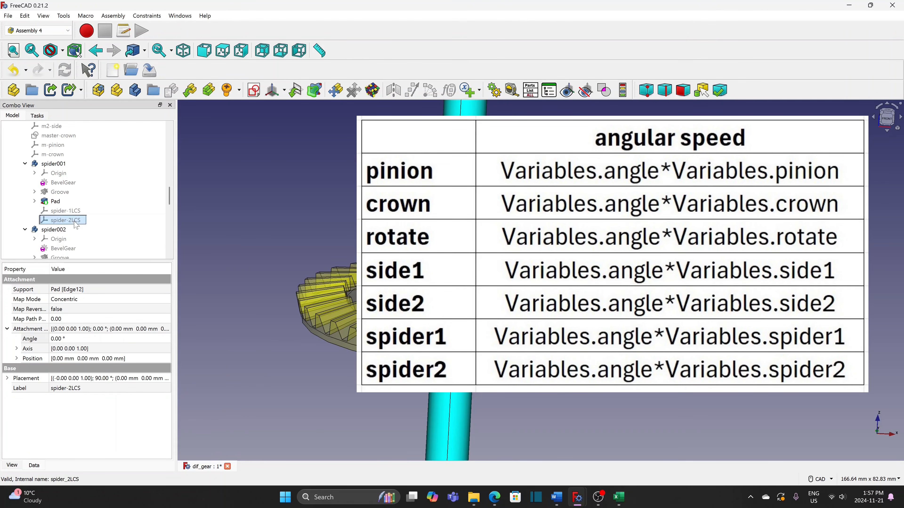
left_click(110, 341)
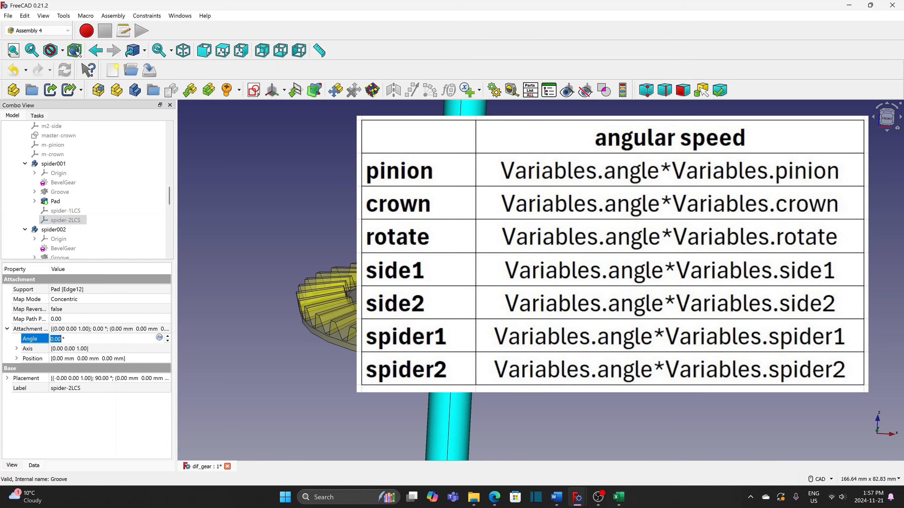
left_click(160, 339)
type("var")
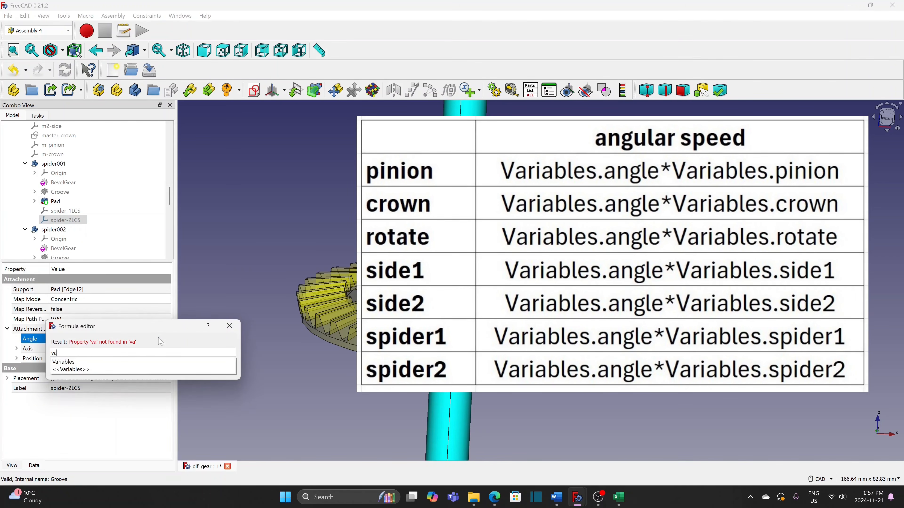
left_click(71, 362)
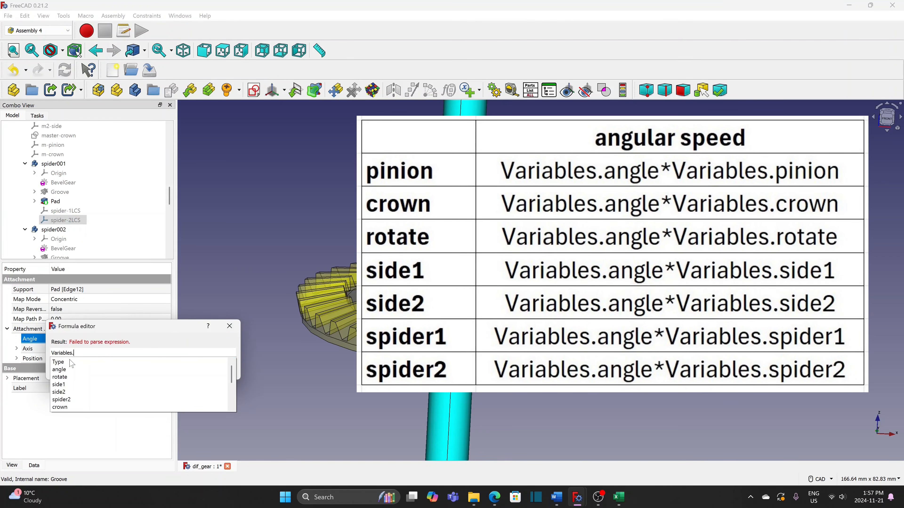
left_click(63, 375)
type("*")
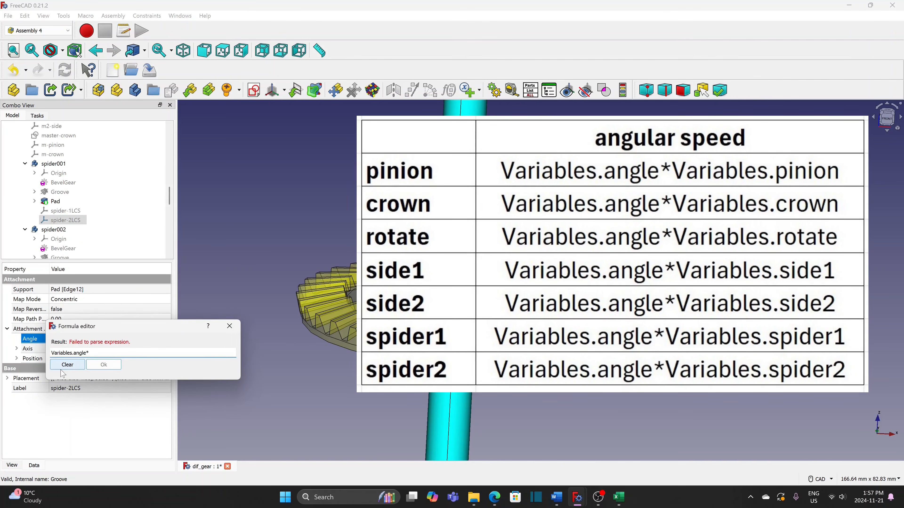
type("var")
left_click(71, 367)
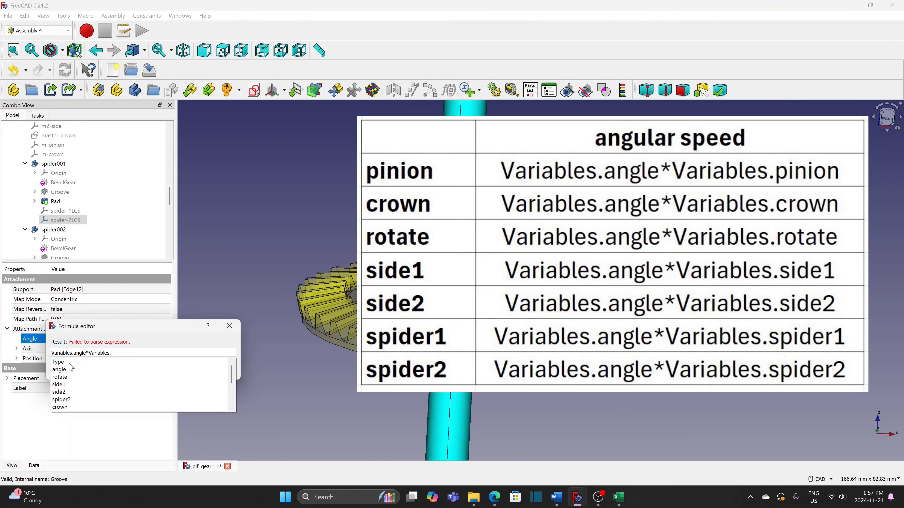
left_click(68, 399)
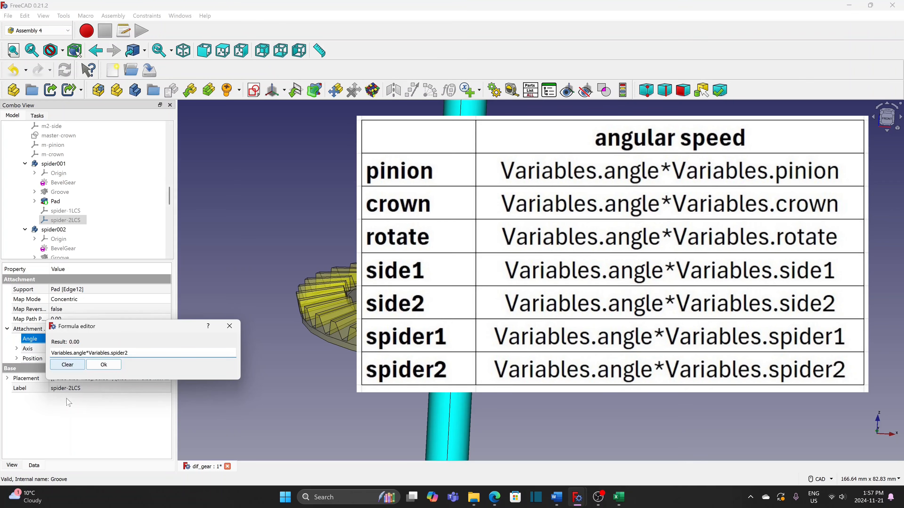
left_click(104, 366)
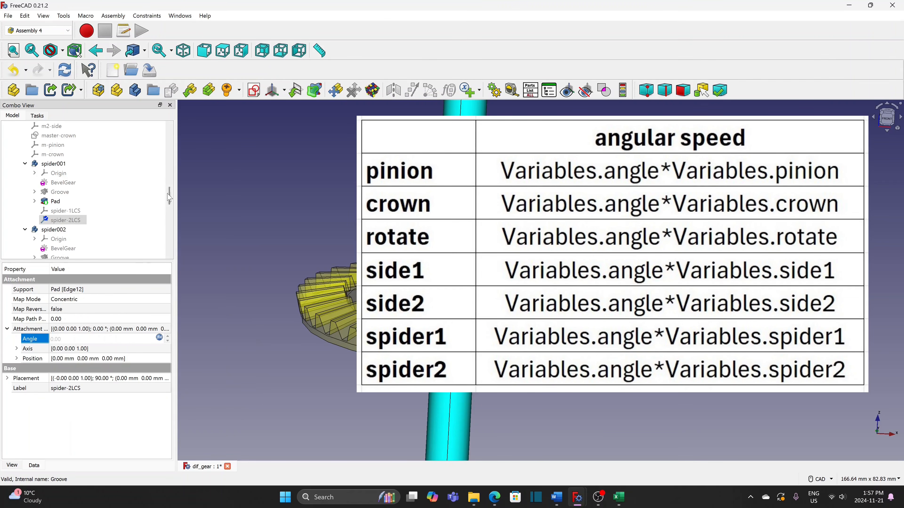
- Drive the attachment offset angle of side001's side-1LCS with the expression Variables.angle*Variables.side1
scroll(170, 210, "down", 2)
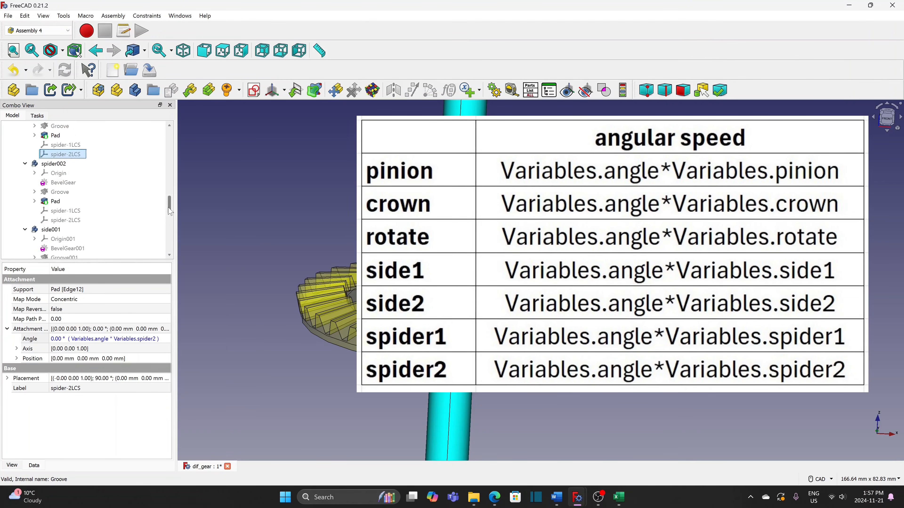
left_click_drag(170, 211, 171, 218)
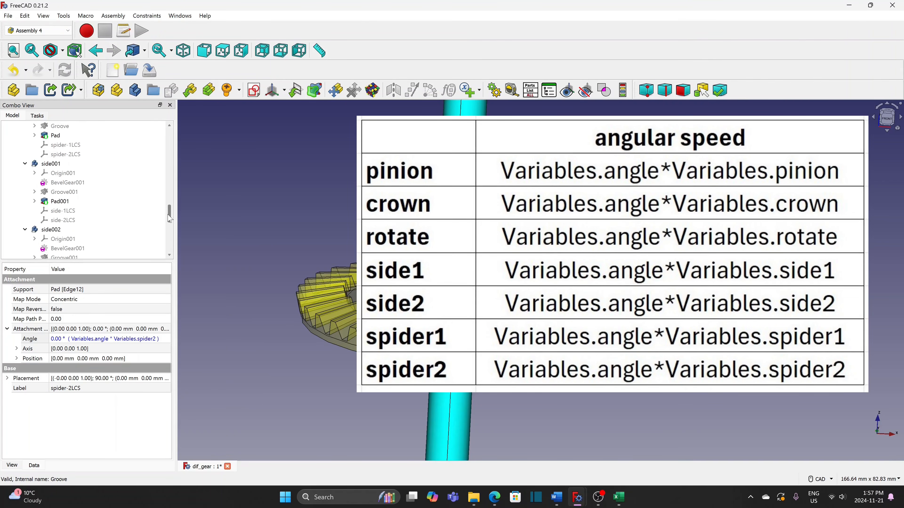
left_click(62, 211)
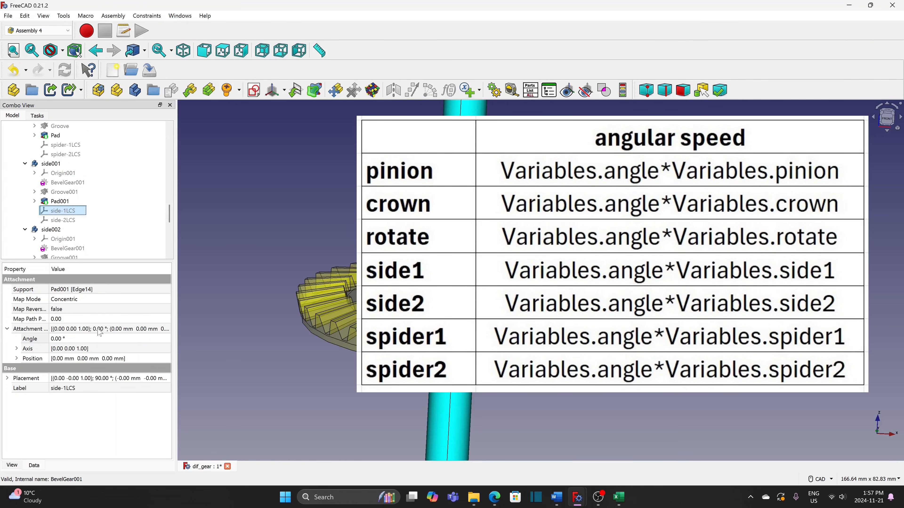
left_click(107, 339)
left_click(159, 338)
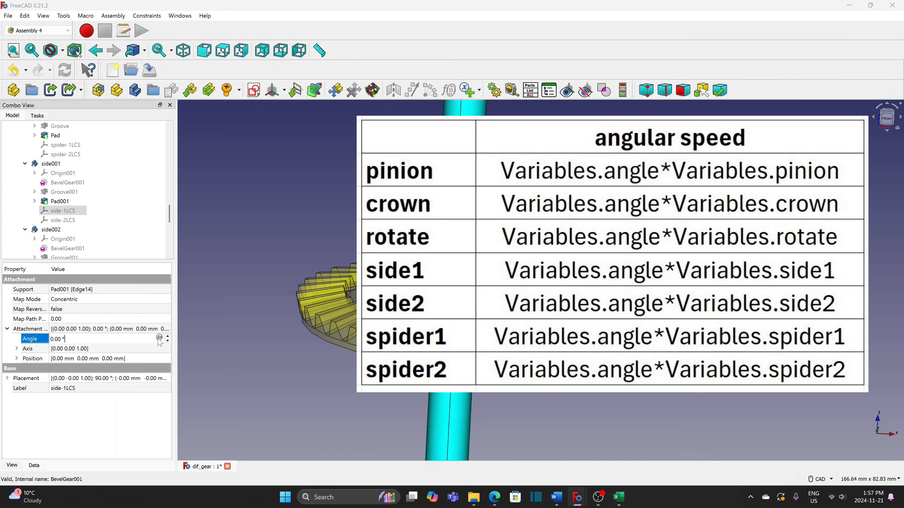
type("var")
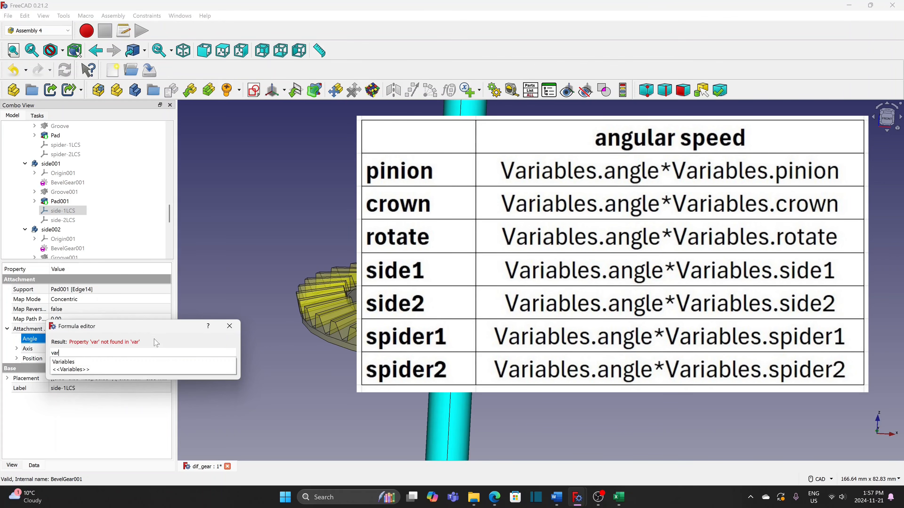
left_click(63, 361)
left_click(66, 370)
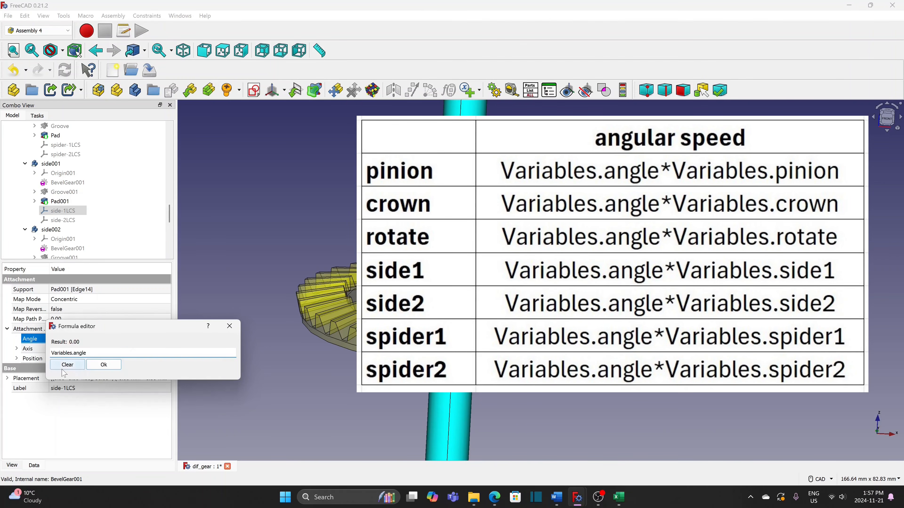
type("*var")
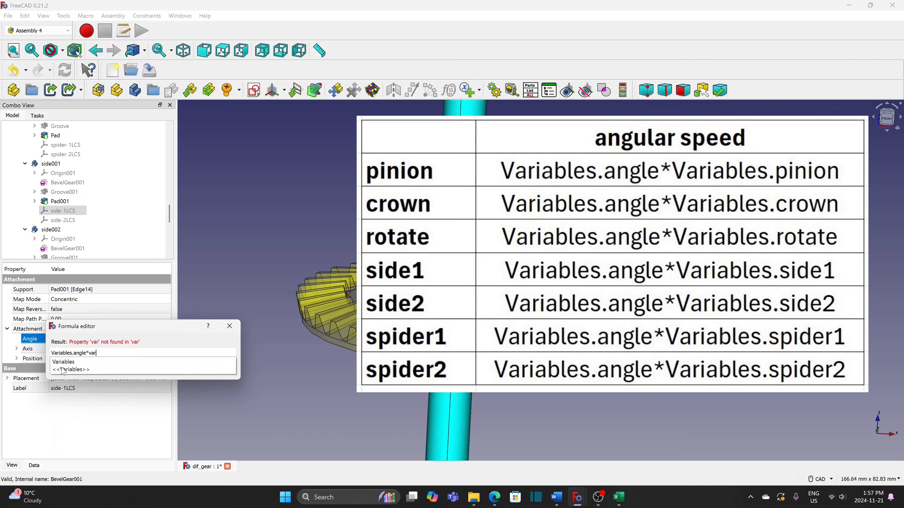
left_click(70, 363)
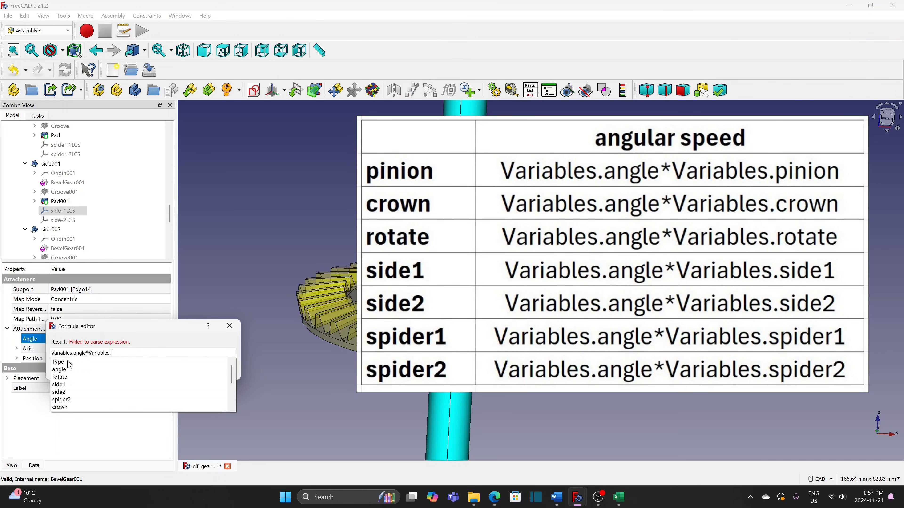
left_click(68, 385)
left_click(104, 365)
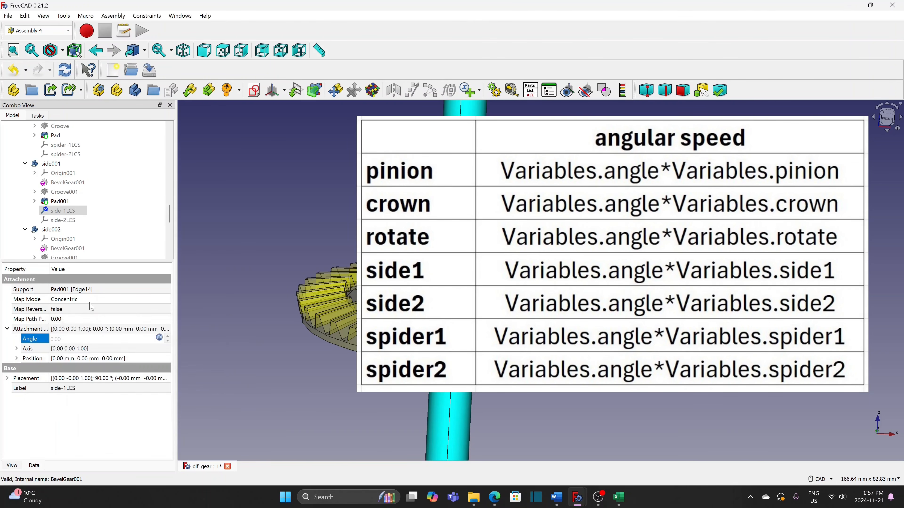
- Drive the attachment offset angle of side001's side-2LCS with the expression Variables.angle*Variables.side2
left_click(63, 220)
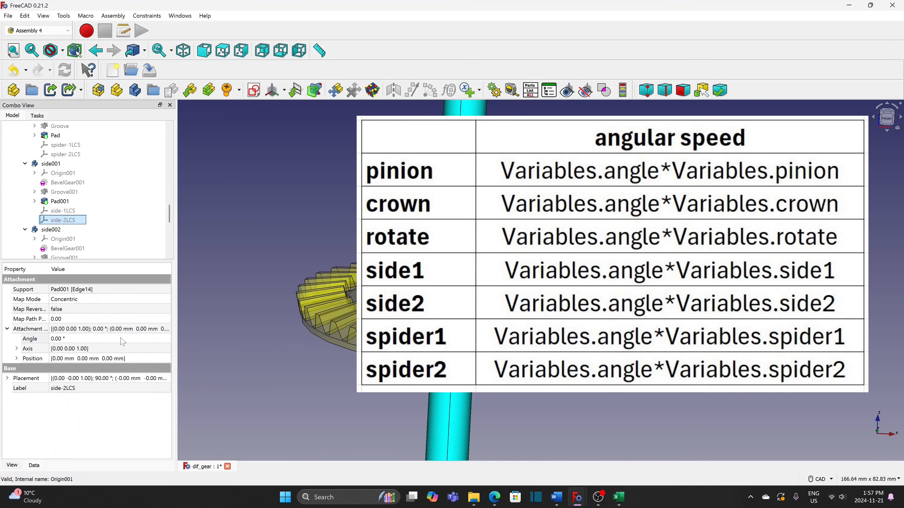
left_click(57, 338)
left_click(159, 338)
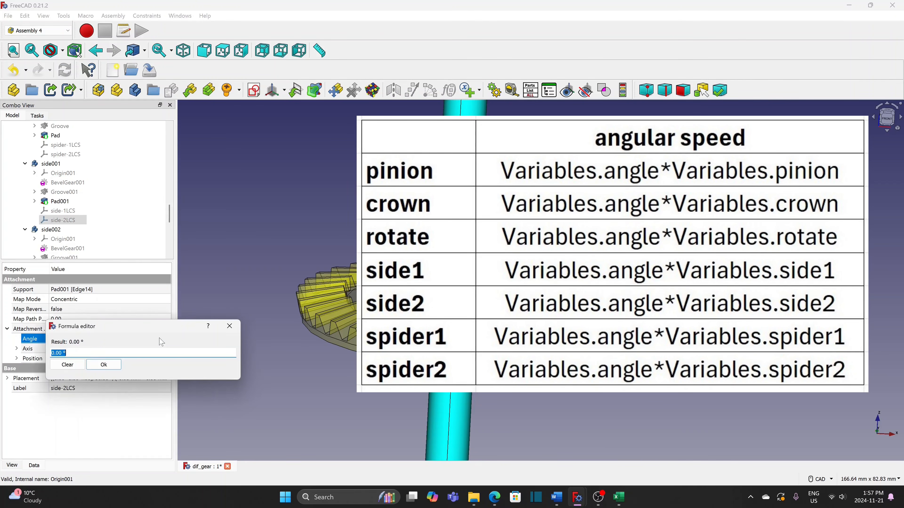
type("var")
left_click(76, 362)
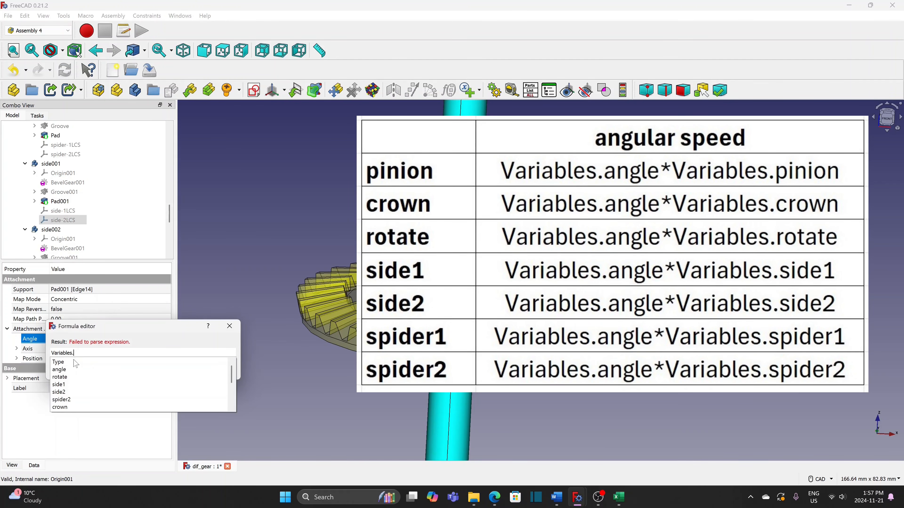
left_click(70, 369)
type("*var")
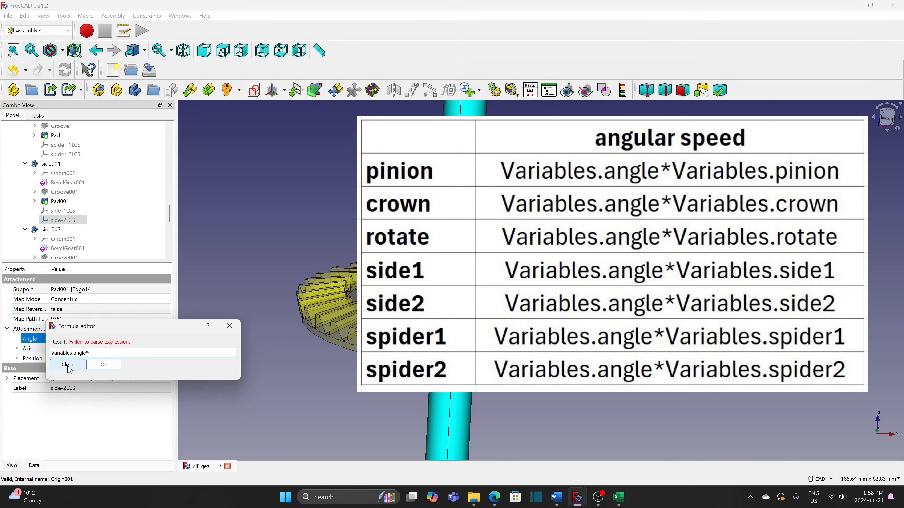
left_click(69, 369)
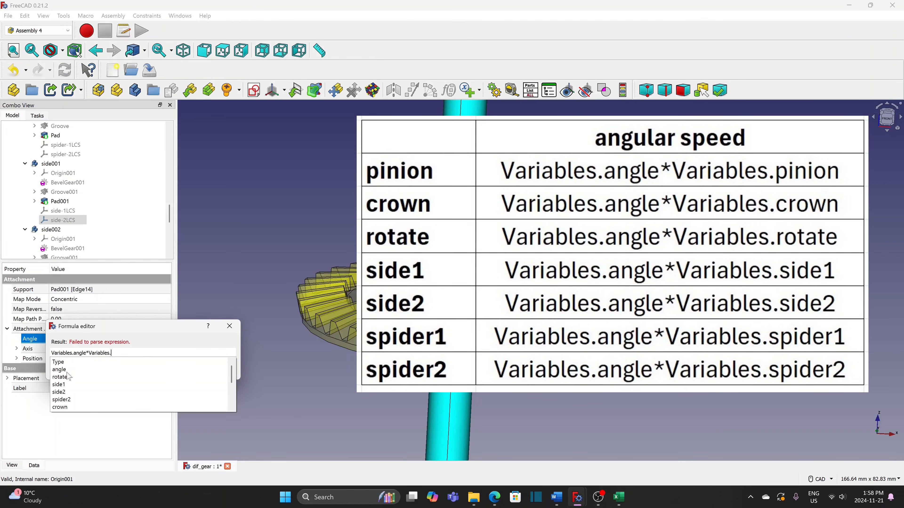
left_click(66, 392)
left_click(115, 367)
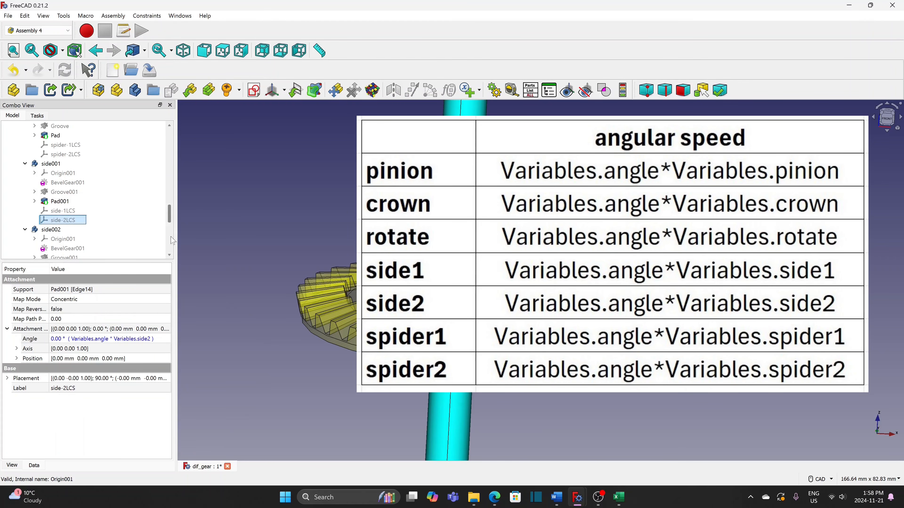
- Drive the attachment offset angle of pinion001's pinion-LCS with the expression Variables.angle*Variables.pinion
left_click_drag(172, 220, 170, 236)
left_click(64, 239)
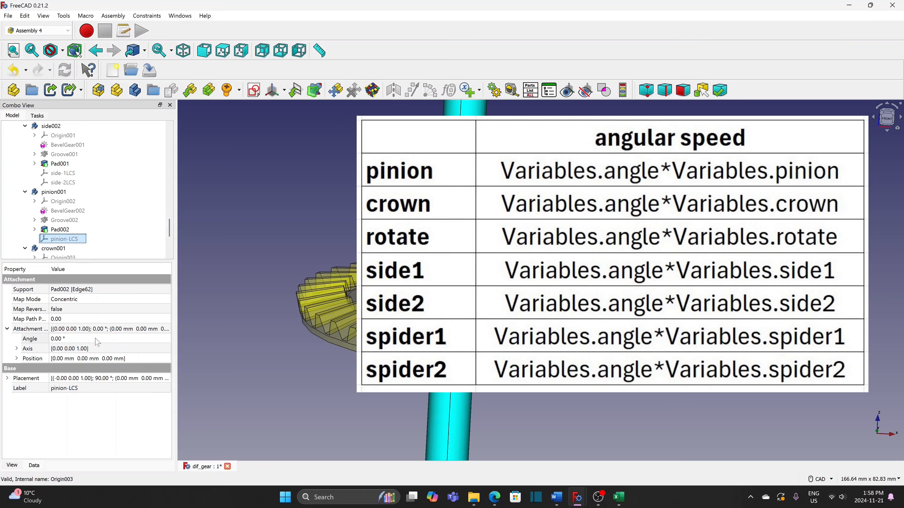
left_click(118, 339)
left_click(160, 338)
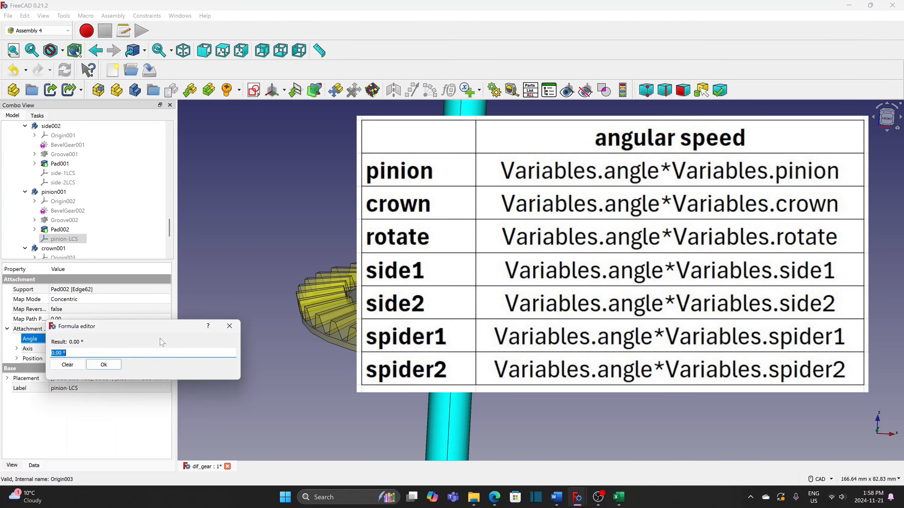
type("Variables.")
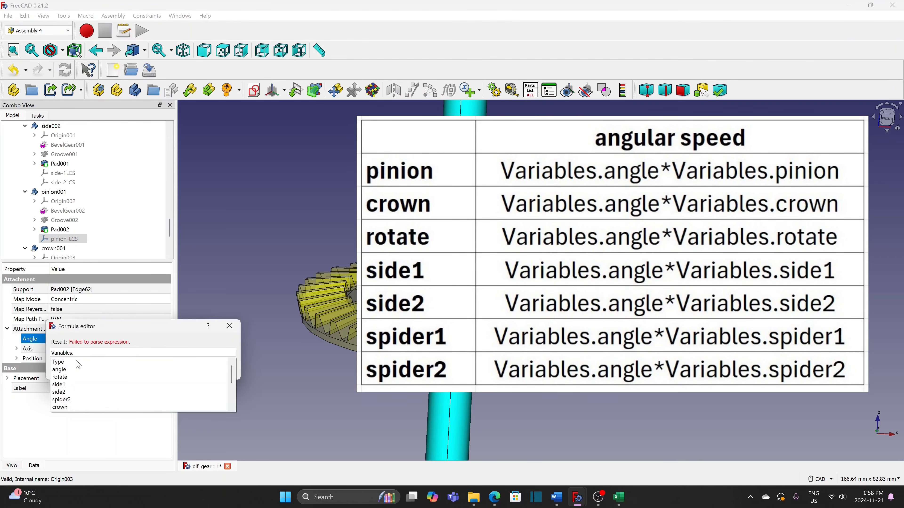
left_click(69, 371)
type("*")
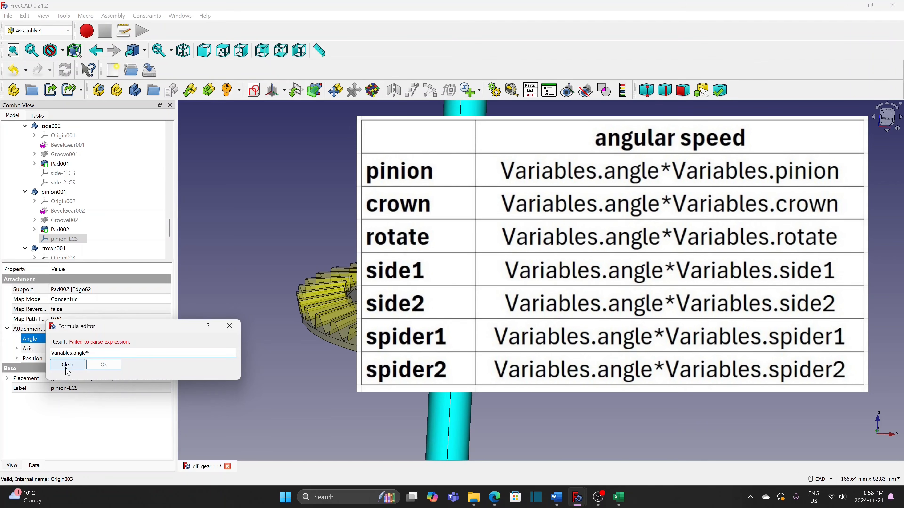
type("Variables.")
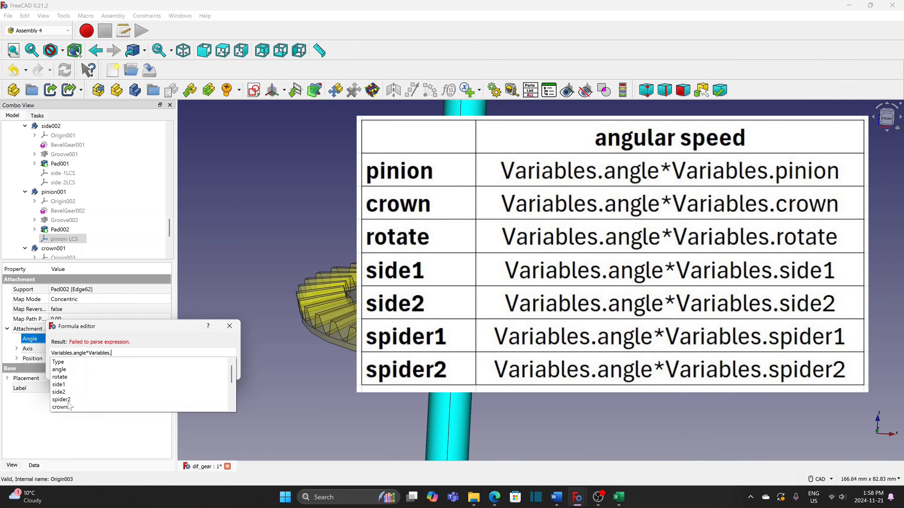
scroll(230, 378, "down", 1)
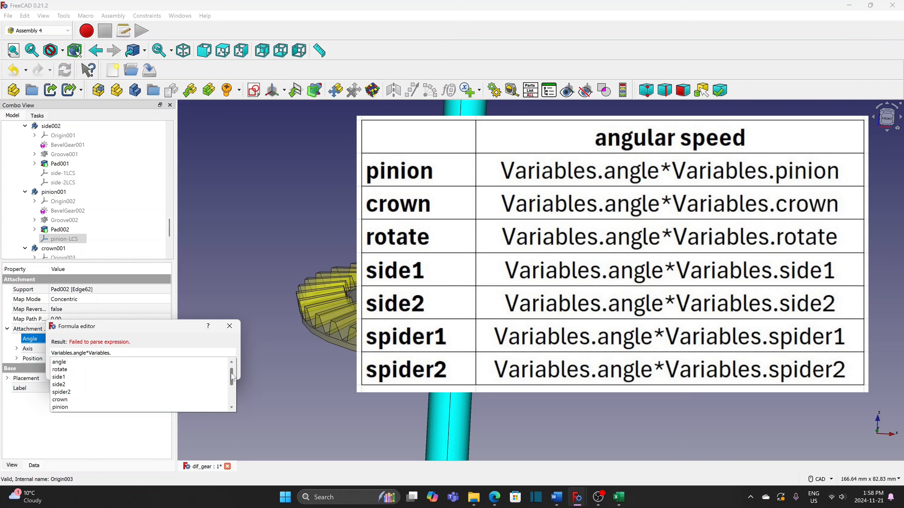
left_click(65, 408)
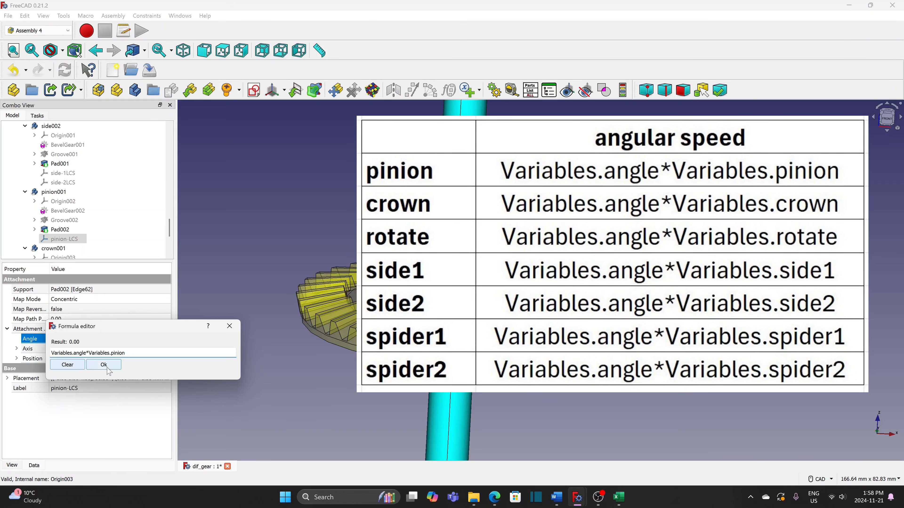
left_click(107, 366)
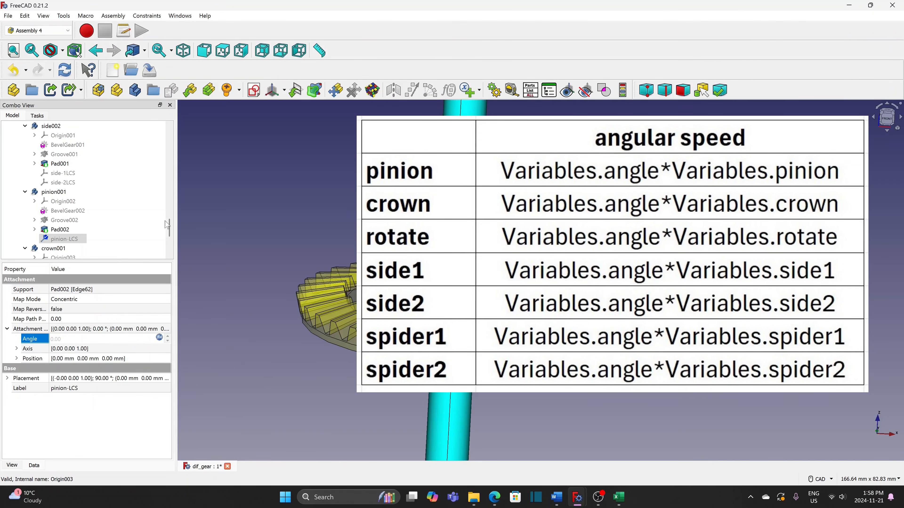
- Drive the attachment offset angle of crown001's crown-LCS with the expression Variables.angle*Variables.crown
left_click_drag(169, 225, 169, 248)
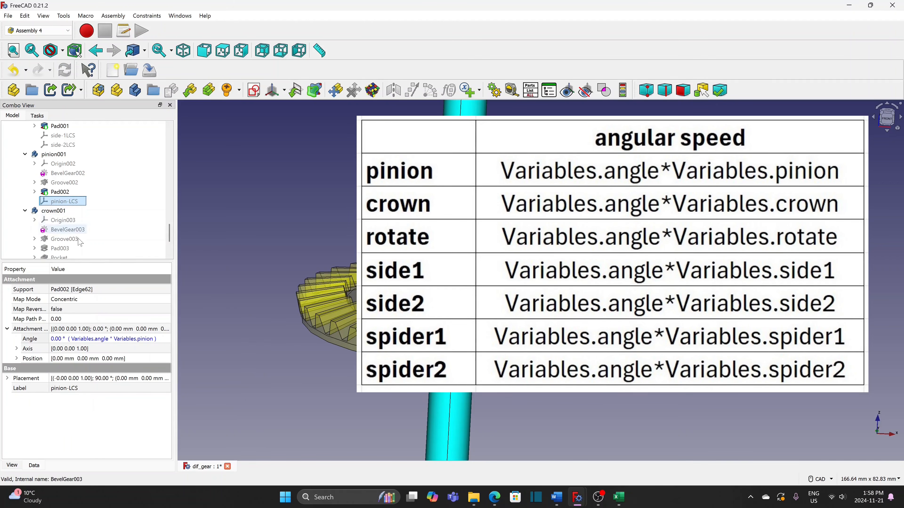
scroll(171, 235, "down", 3)
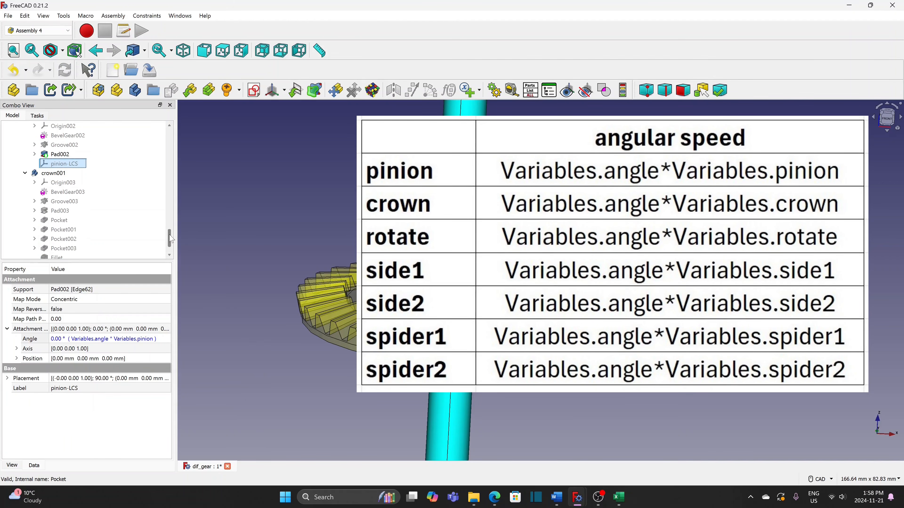
left_click(61, 248)
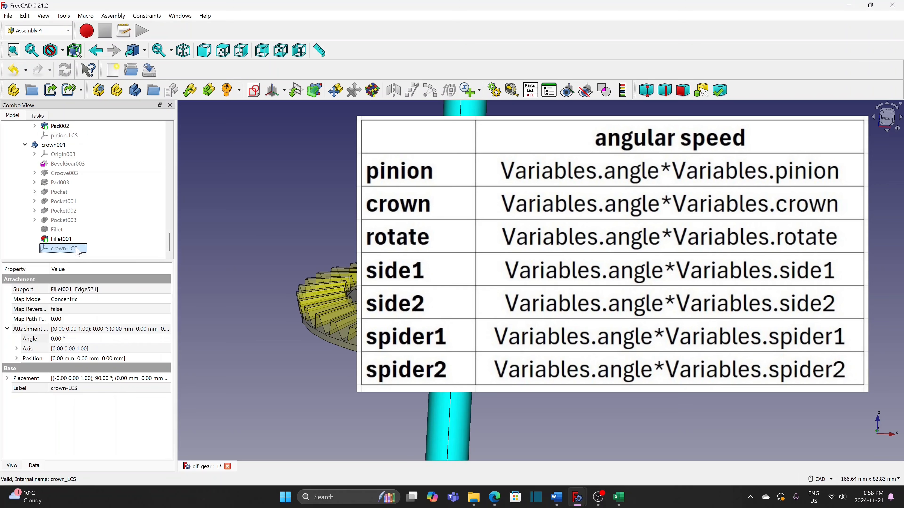
left_click(127, 338)
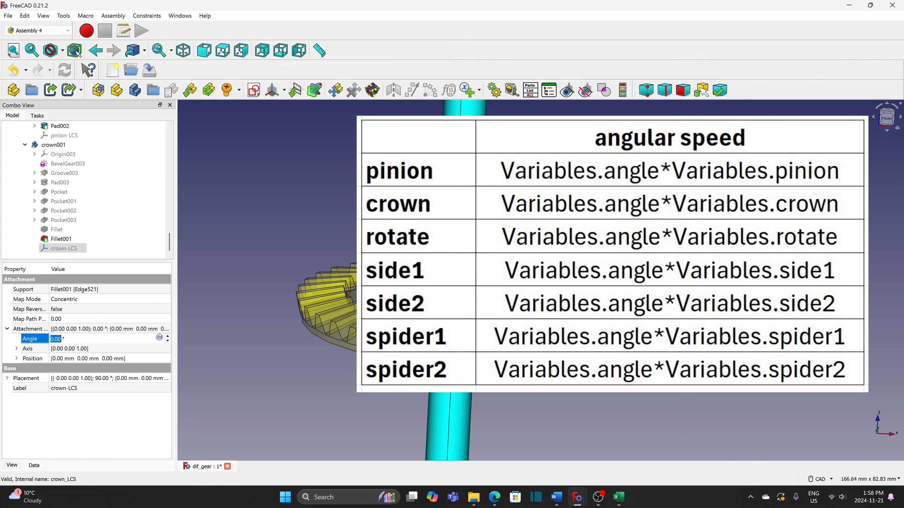
left_click(159, 338)
type("Variables.")
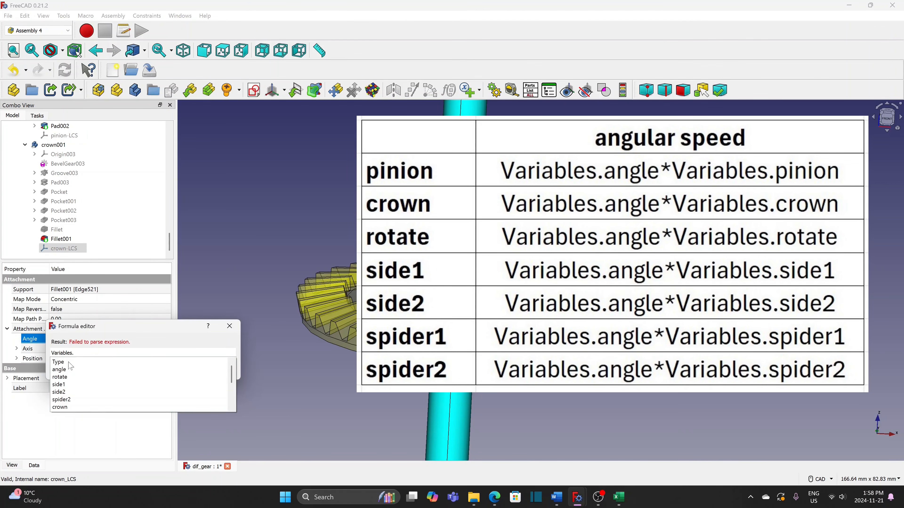
left_click(67, 371)
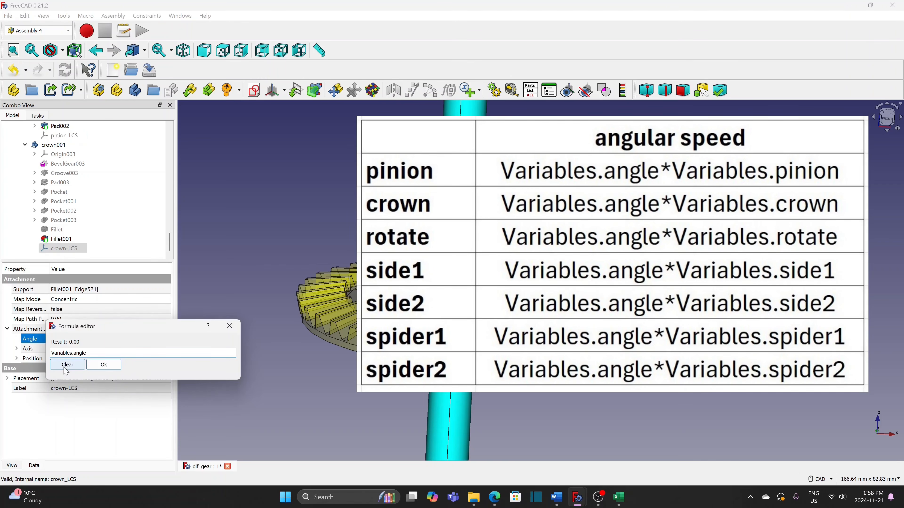
type("*Variables.")
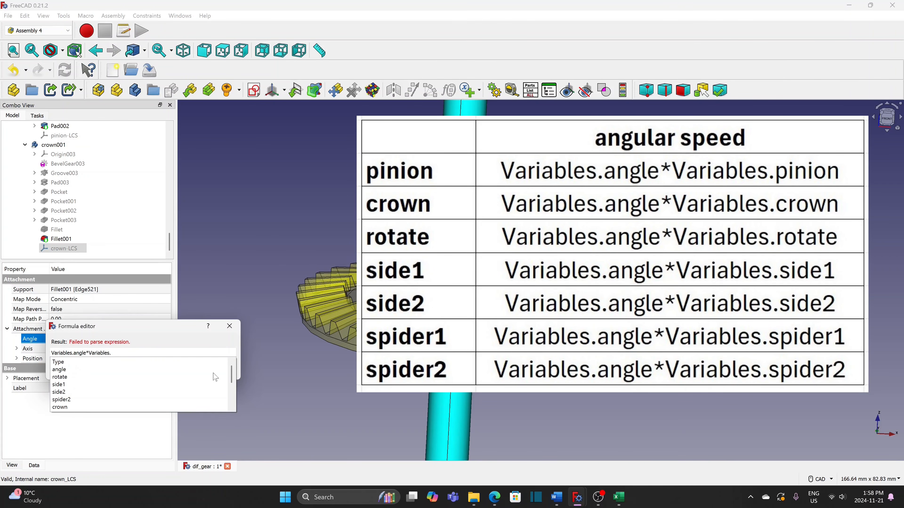
left_click(66, 408)
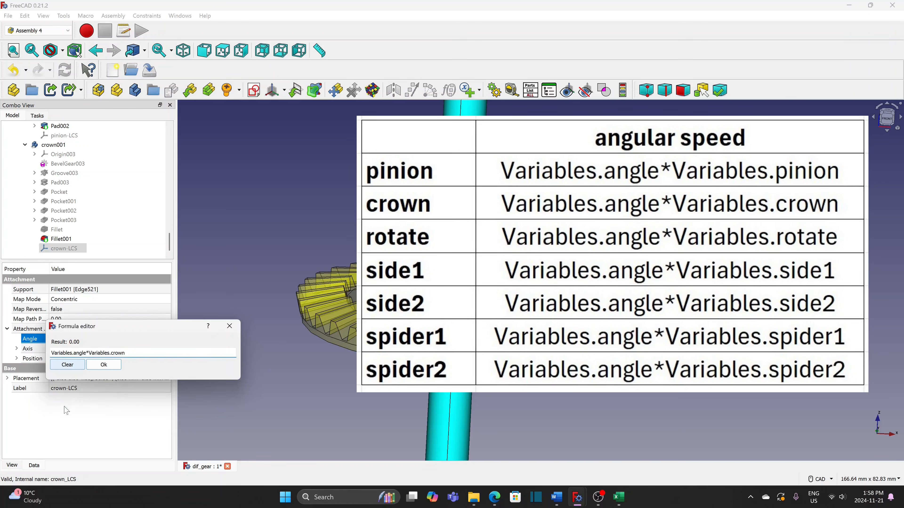
left_click(106, 366)
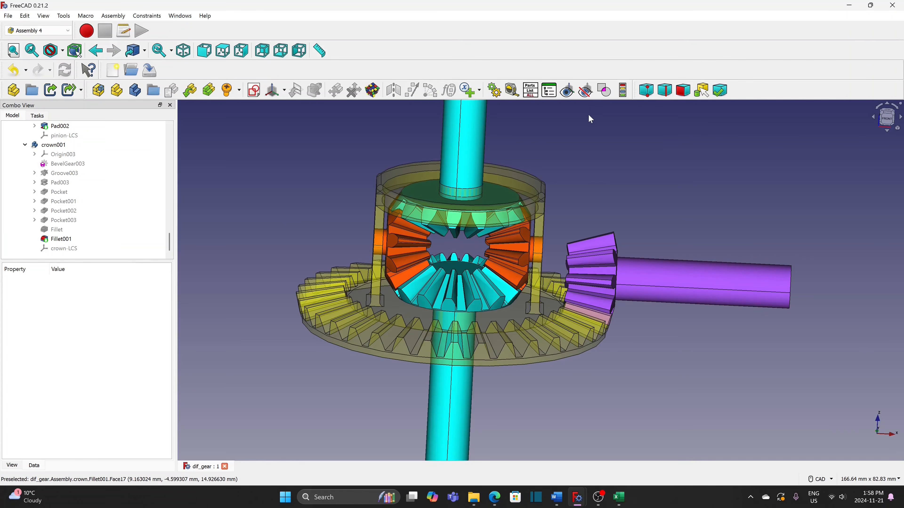
- Open Animate Assembly, move its dialog clear of the gears, and choose angle as the variable to animate
left_click(622, 90)
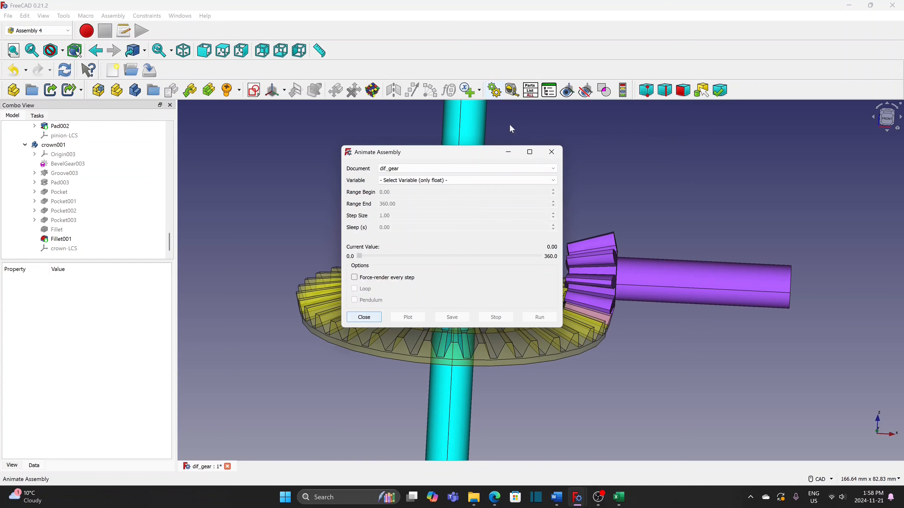
left_click_drag(470, 155, 777, 92)
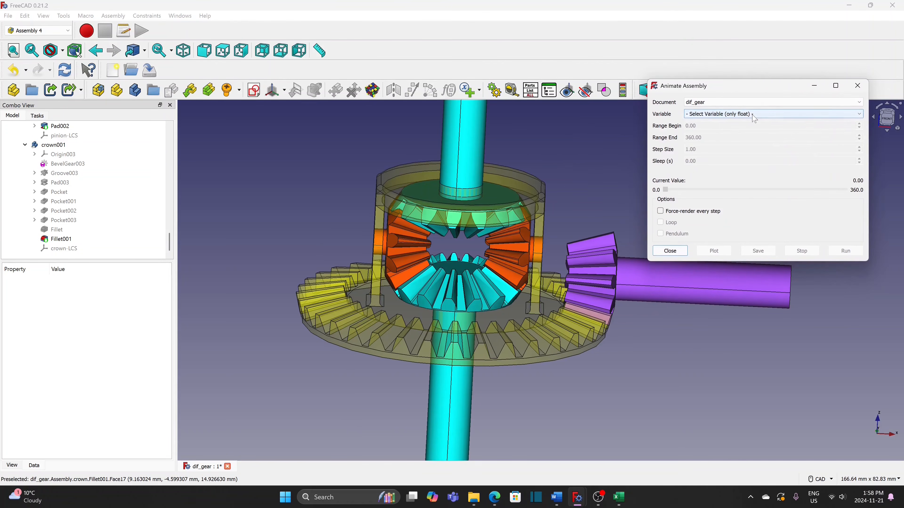
left_click(715, 114)
left_click(692, 130)
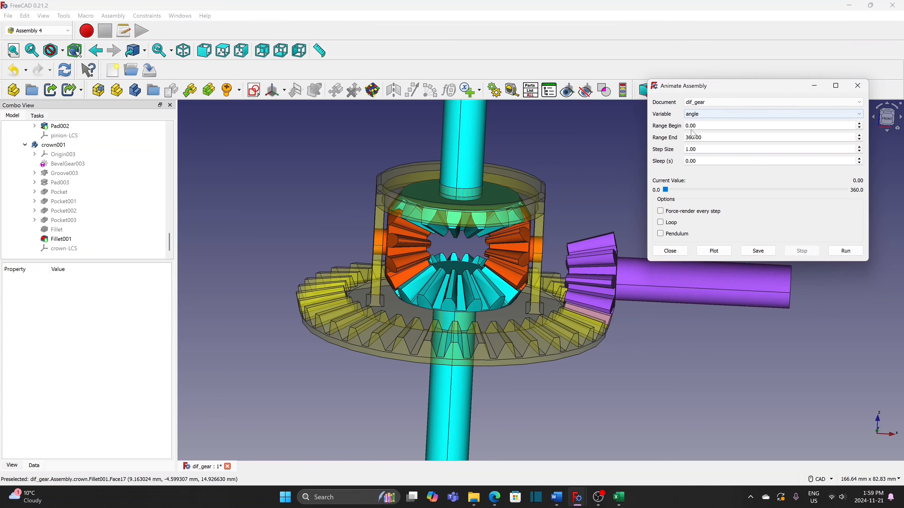
- Run the angle animation and stop it to check how the gears rotate against each other
left_click(847, 252)
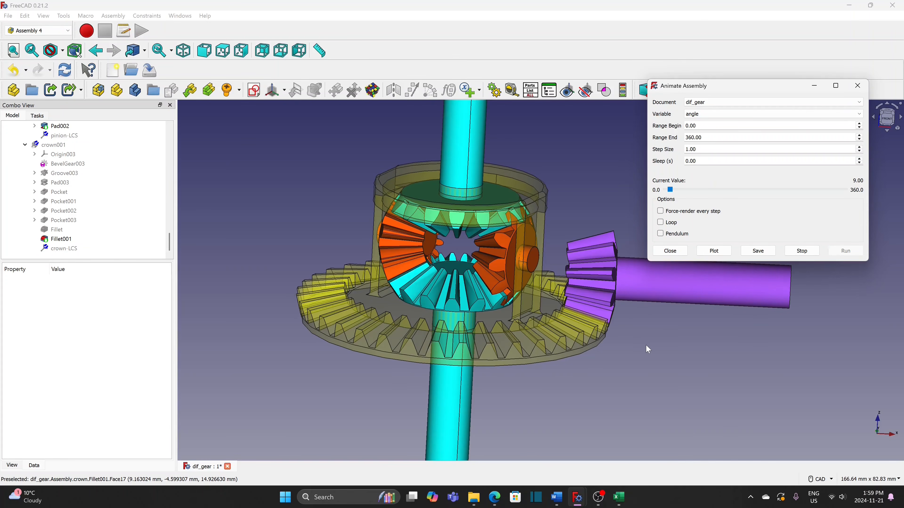
left_click(805, 250)
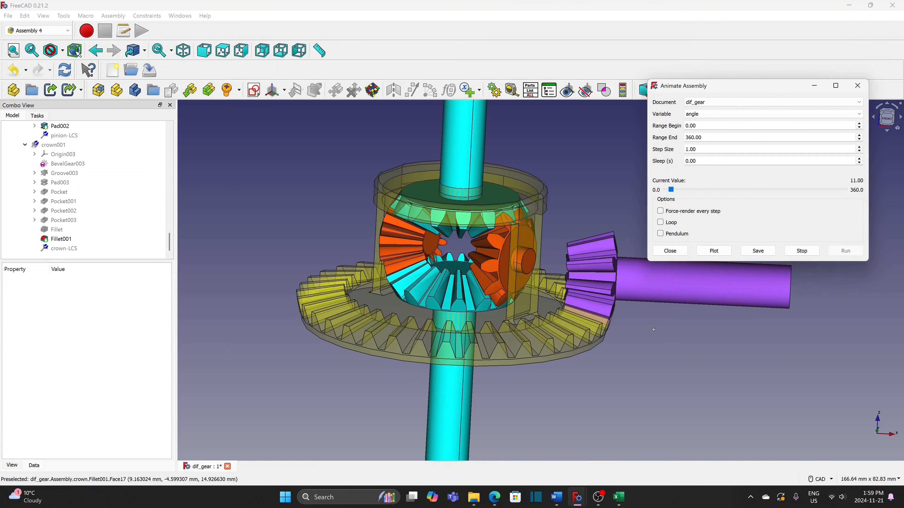
middle_click_drag(651, 334, 501, 327)
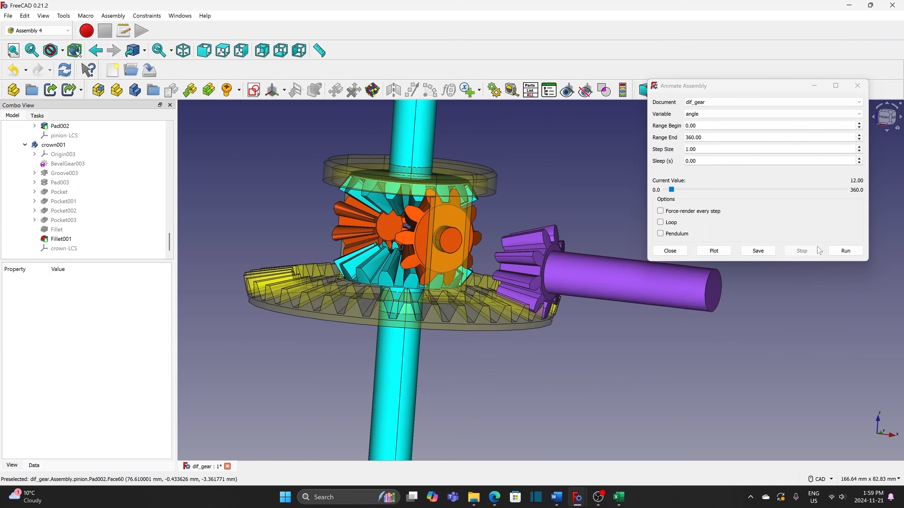
- In the assembly's Variables, set the speeds of pinion to -12, side1 to -3 and side2 to 3
scroll(86, 189, "down", 3)
left_click(57, 210)
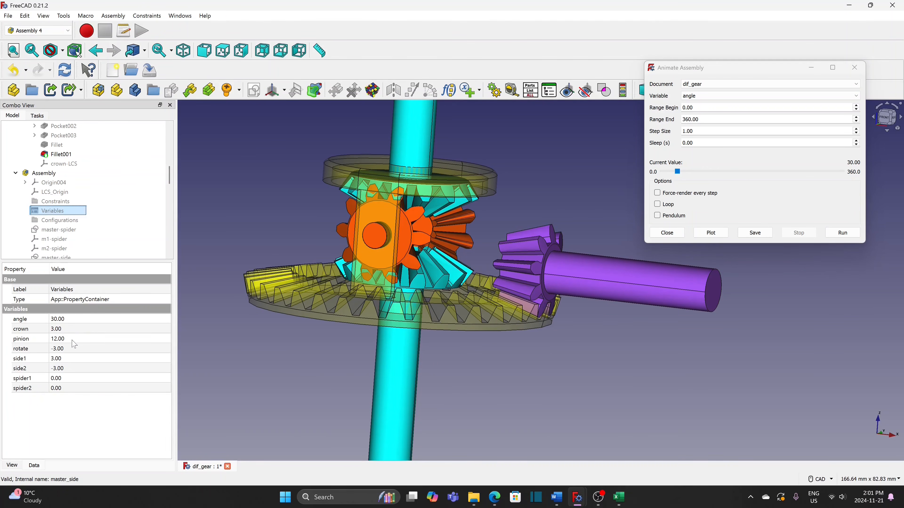
left_click(81, 341)
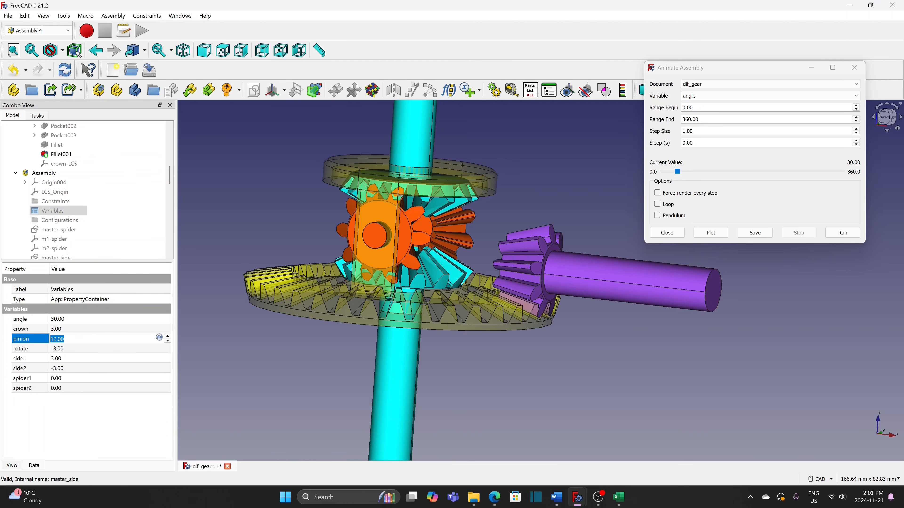
type("-12")
left_click(73, 359)
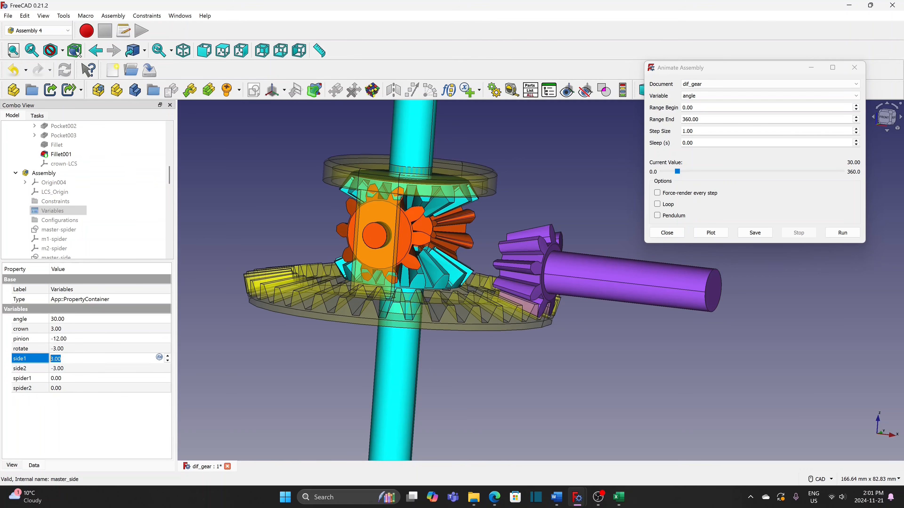
type("-3")
key("Tab")
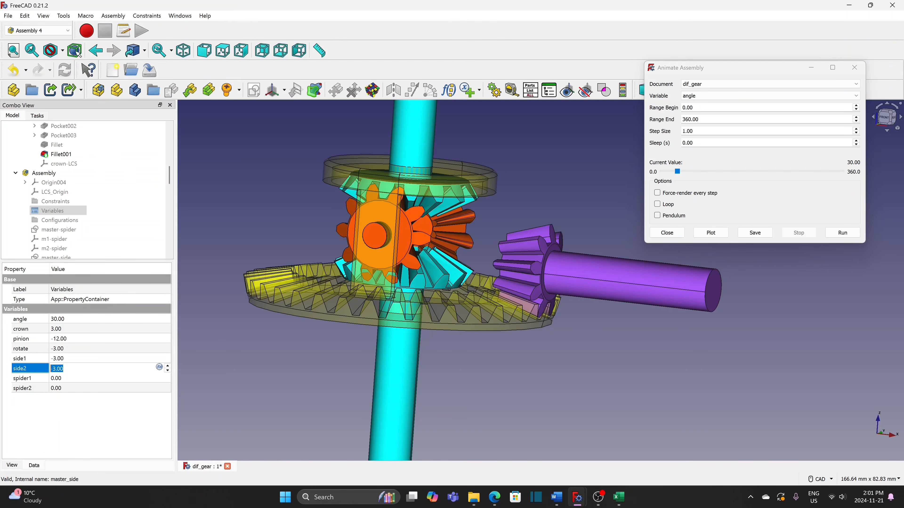
type("3")
left_click(204, 361)
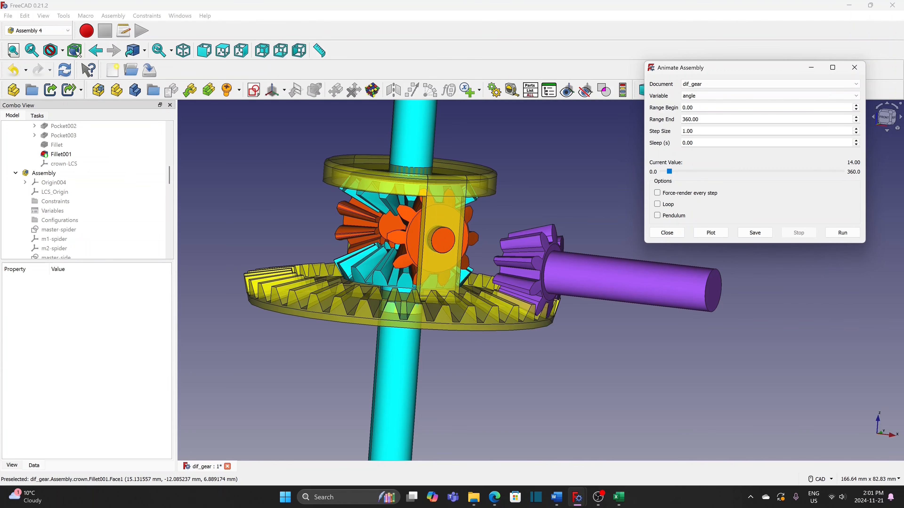
- Set the animation step size to 1.5 and run the angle animation
key("Tab")
type("1.5")
left_click(841, 233)
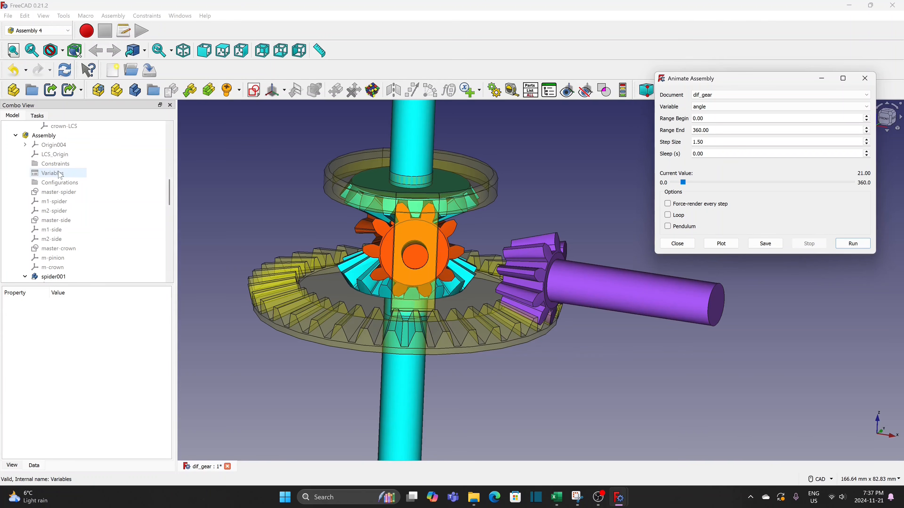
- Set both spider gear speeds, spider1 and spider2, to 3 in the assembly's Variables
left_click(60, 174)
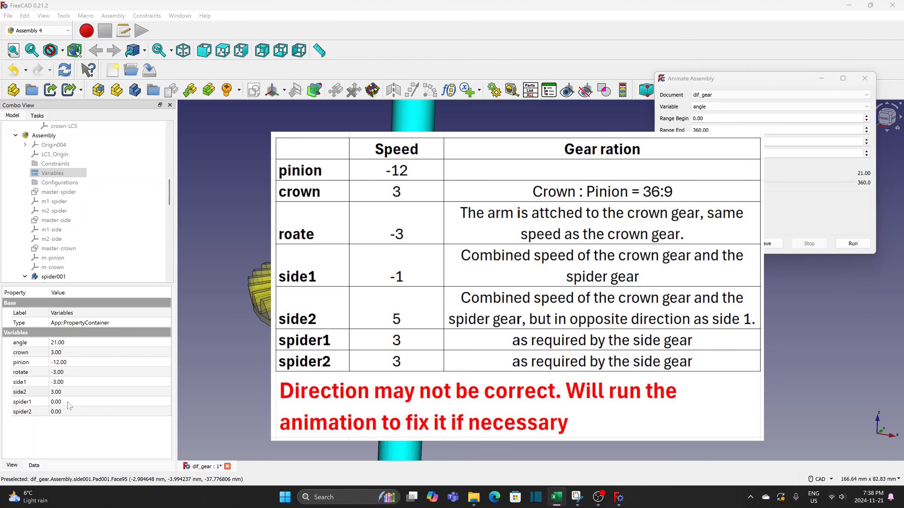
left_click(70, 406)
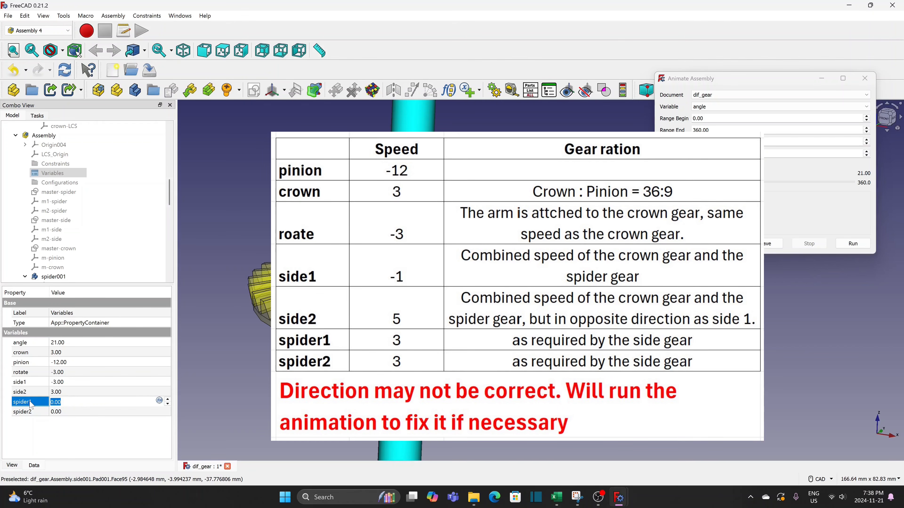
type("3")
left_click(71, 414)
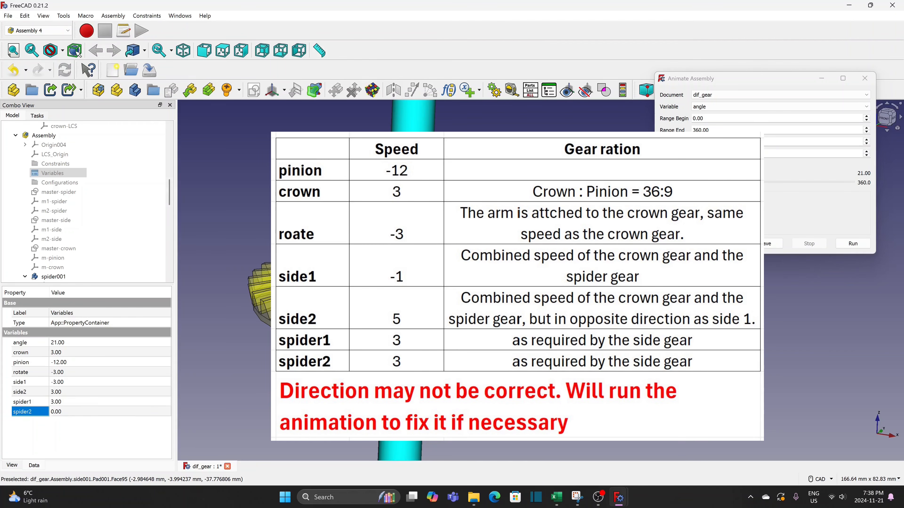
type("3")
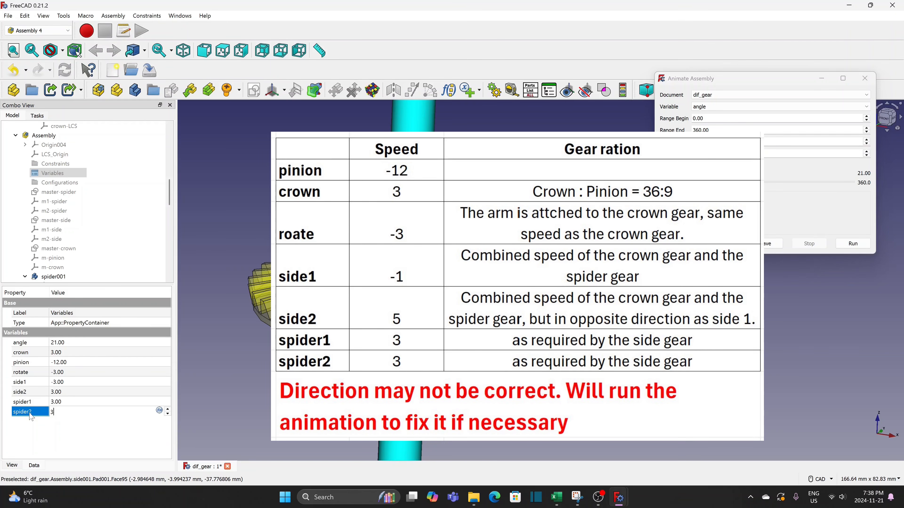
key("Return")
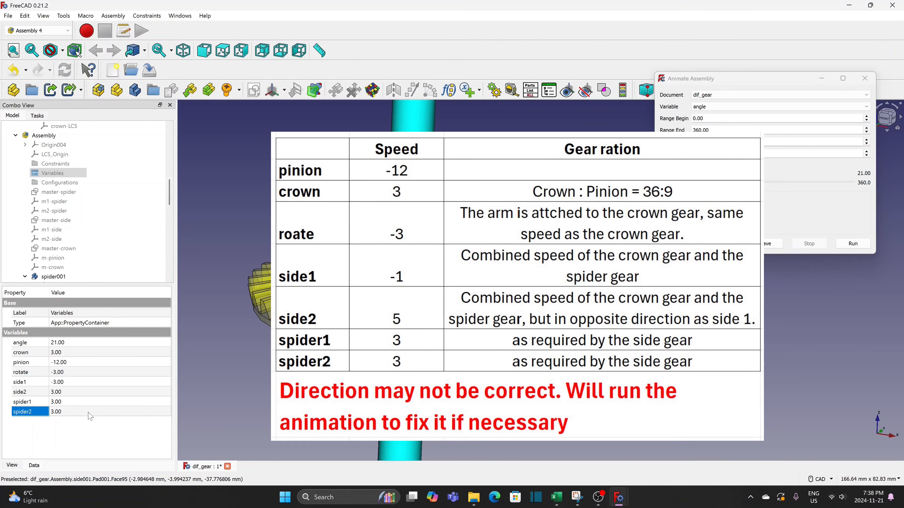
- Set the side gear speeds in the assembly's Variables: side1 to -1 and side2 to 5
double_click(72, 382)
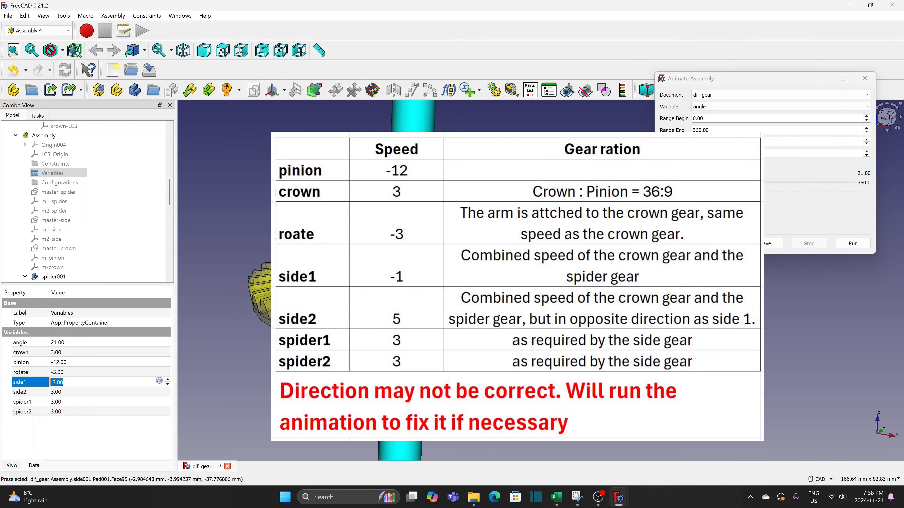
type("-1")
key("Tab")
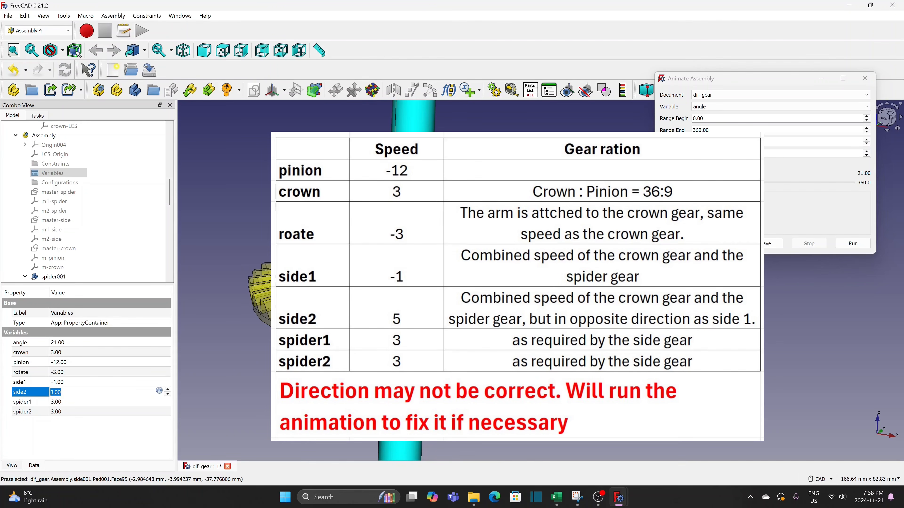
type("5")
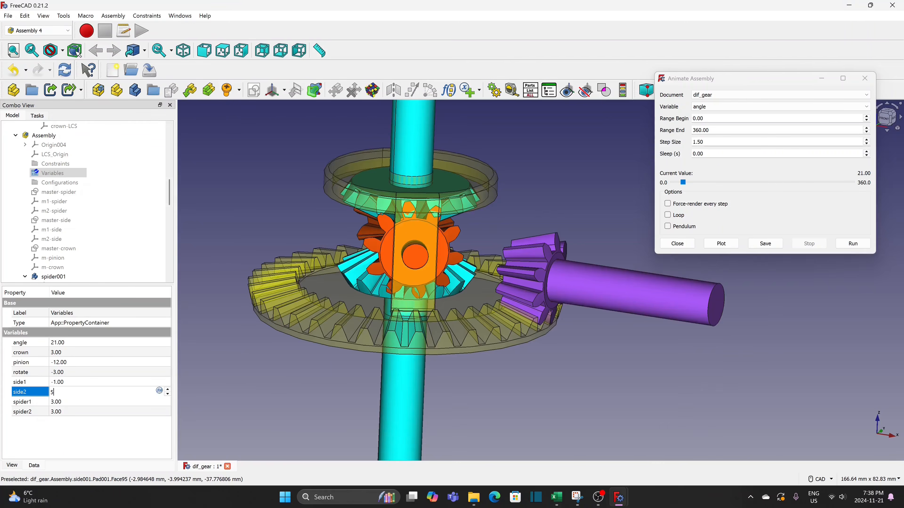
left_click(211, 393)
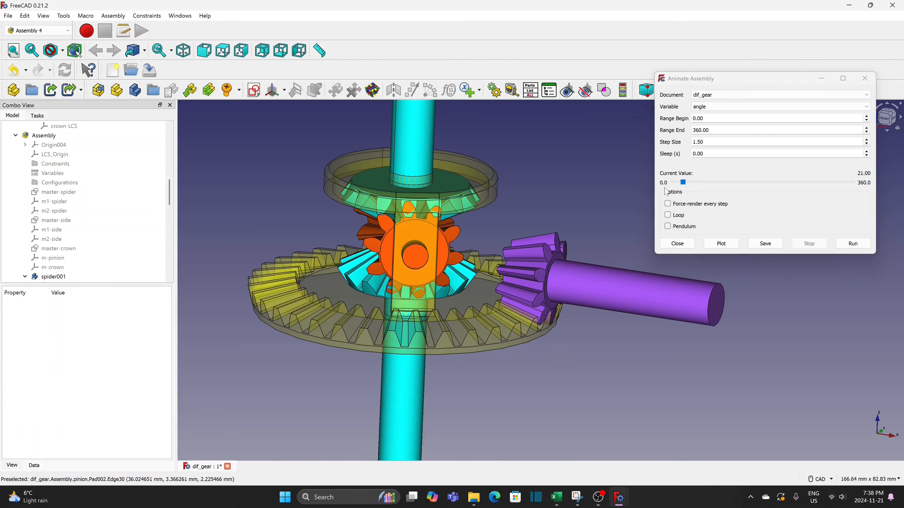
- Reset the animation's current angle to 0, then run and stop it to check the spider gears' direction
left_click(677, 186)
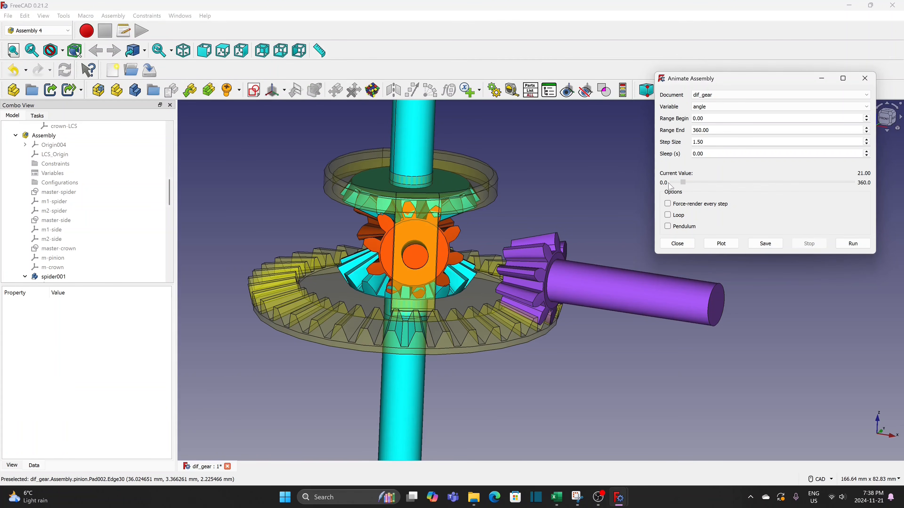
left_click_drag(669, 183, 657, 189)
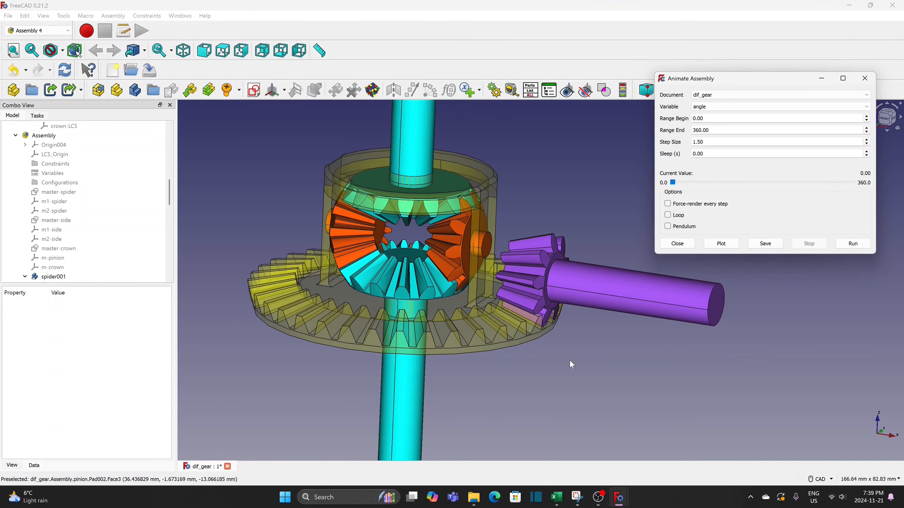
left_click(847, 248)
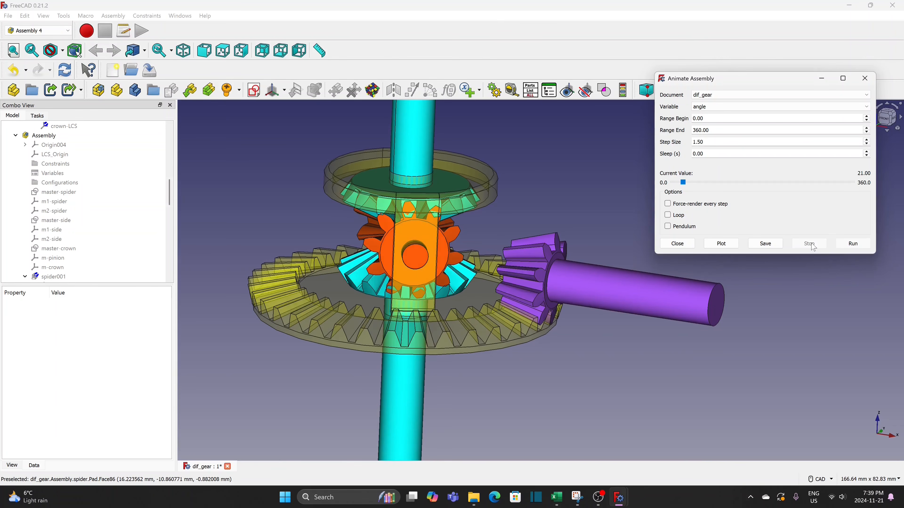
left_click(814, 246)
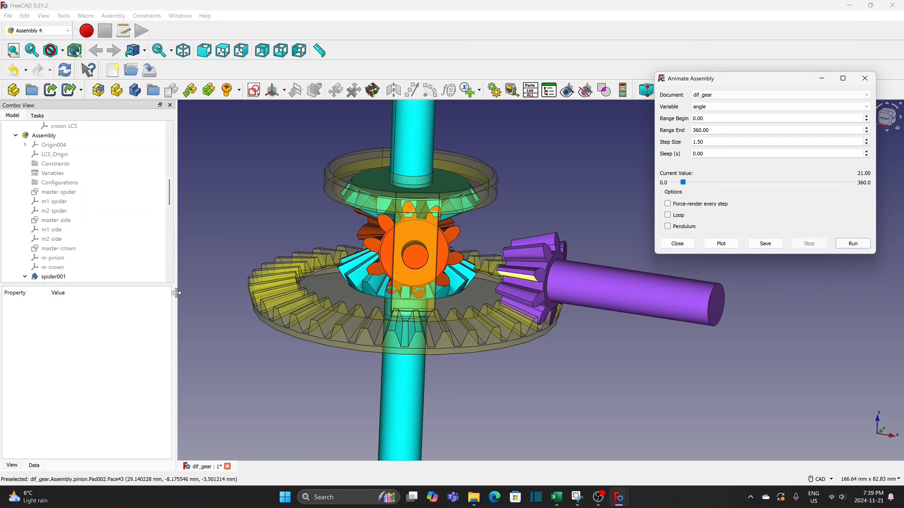
- Set the speeds of spider1 and spider2 to -3 and run the angle animation again
left_click(57, 174)
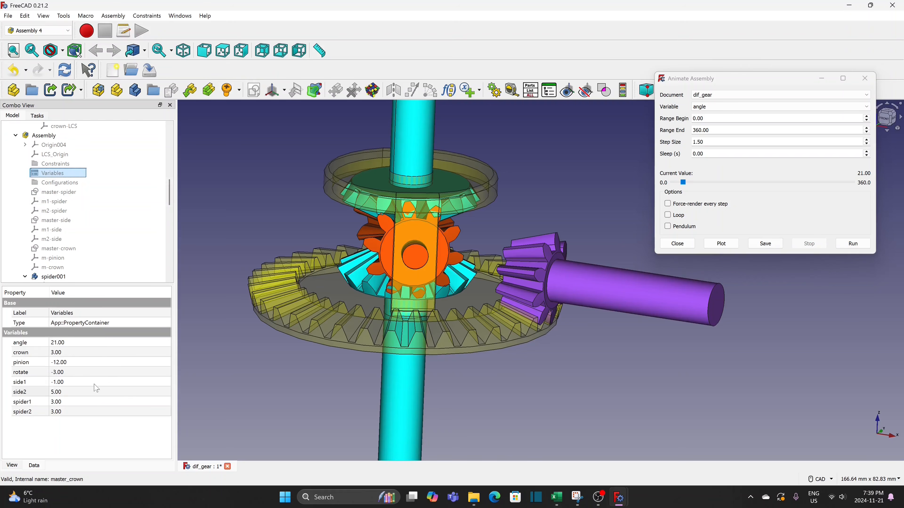
left_click(70, 403)
type("-3")
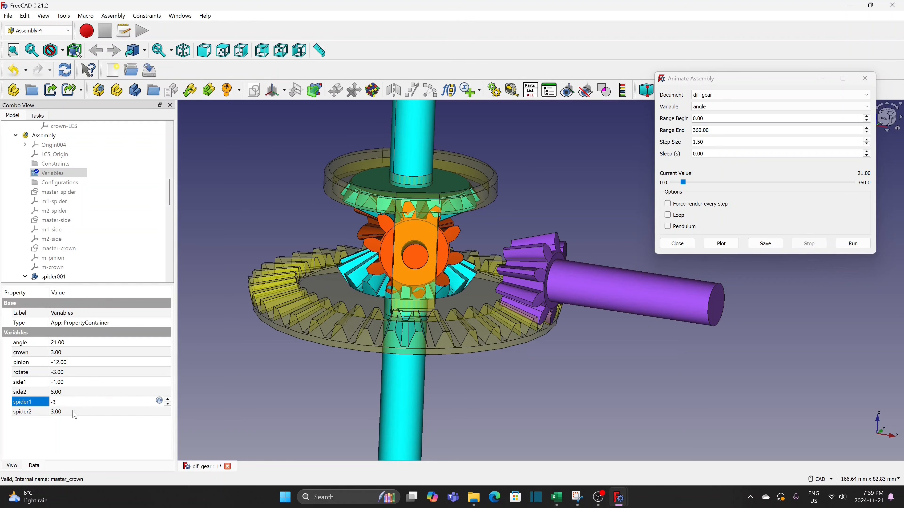
key("Tab")
type("-3")
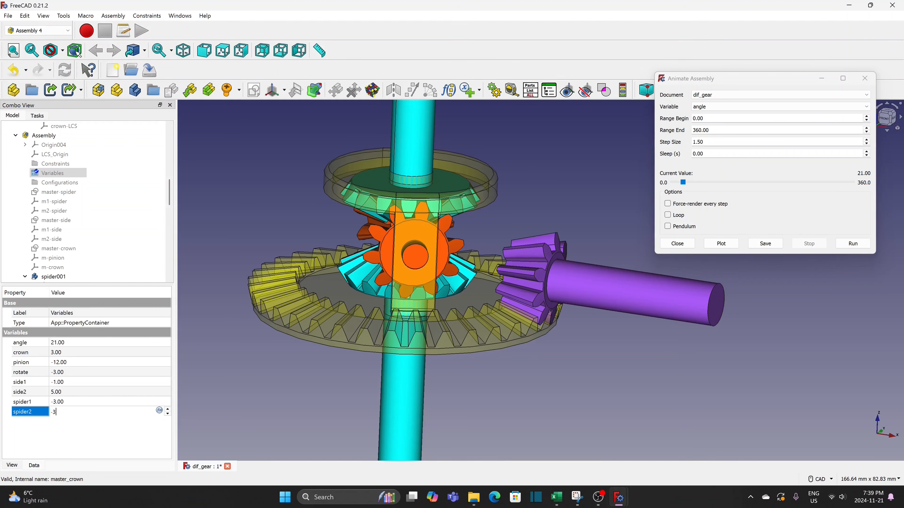
left_click(236, 379)
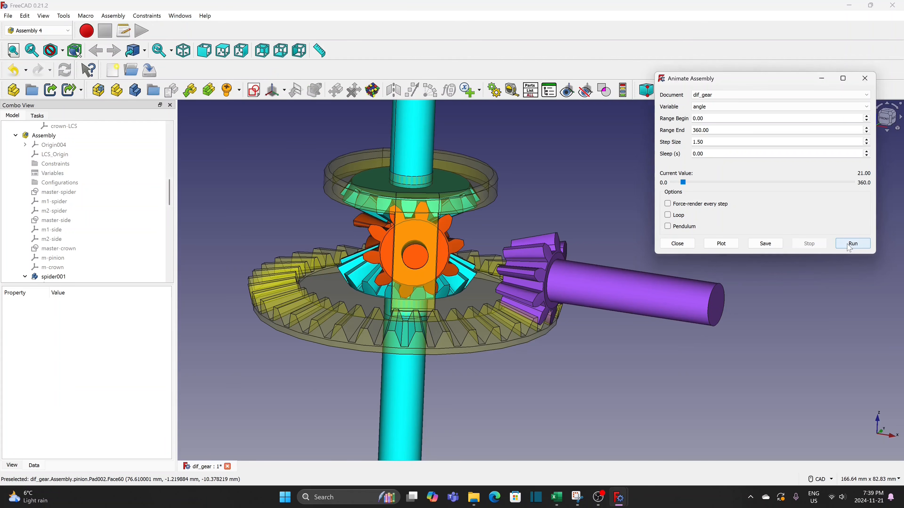
left_click(850, 247)
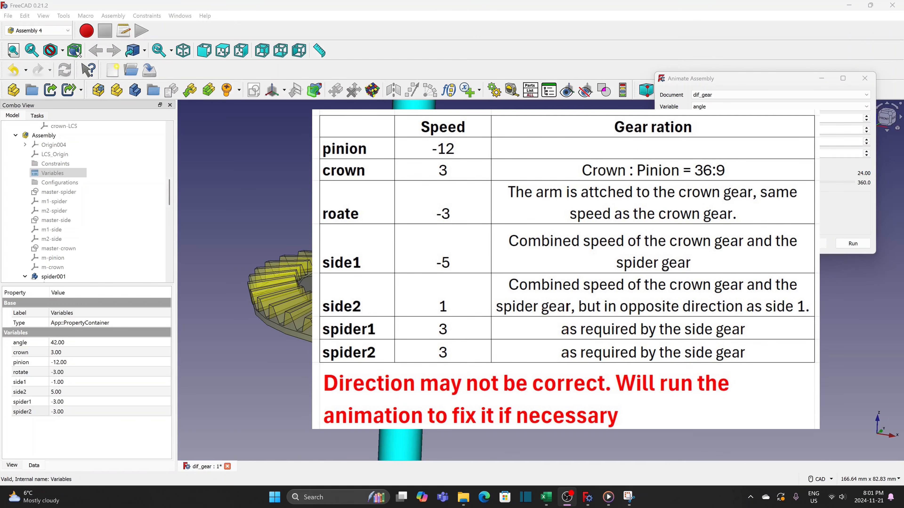
- Set the spider1 and spider2 speeds to 3 in the assembly's Variables
left_click(85, 403)
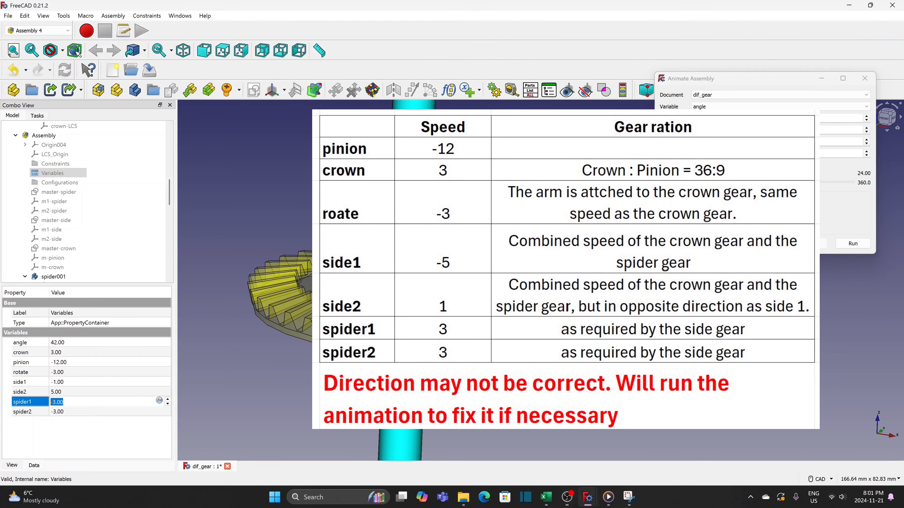
type("3")
left_click(80, 413)
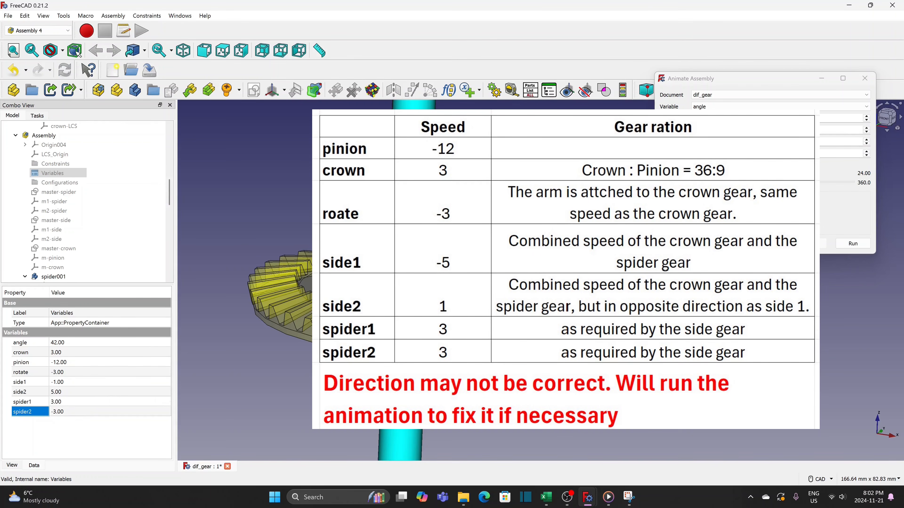
type("3")
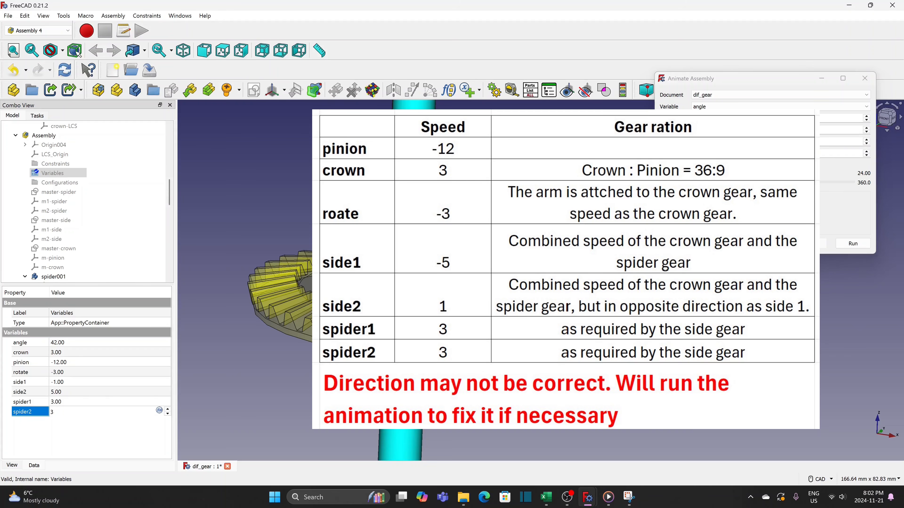
- Set the side1 speed to -5 and the side2 speed to 1, then run the angle animation
left_click(76, 383)
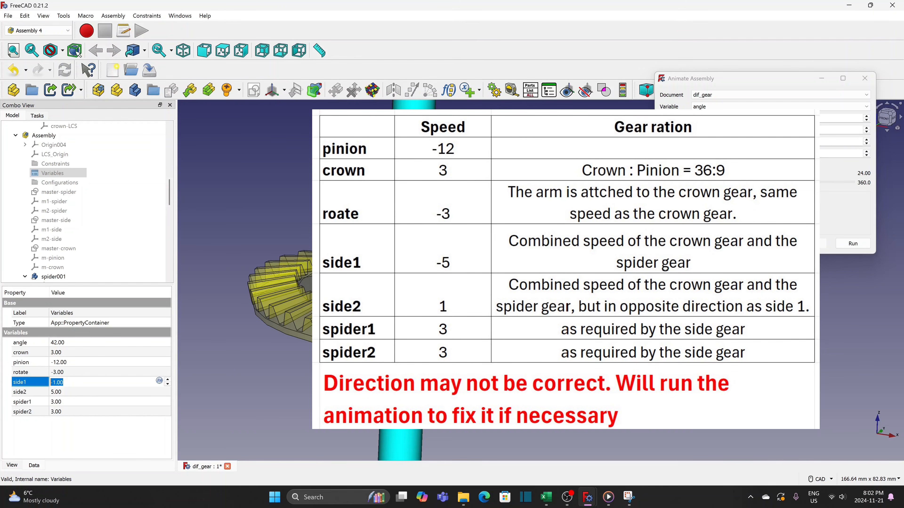
type("-5")
key("Tab")
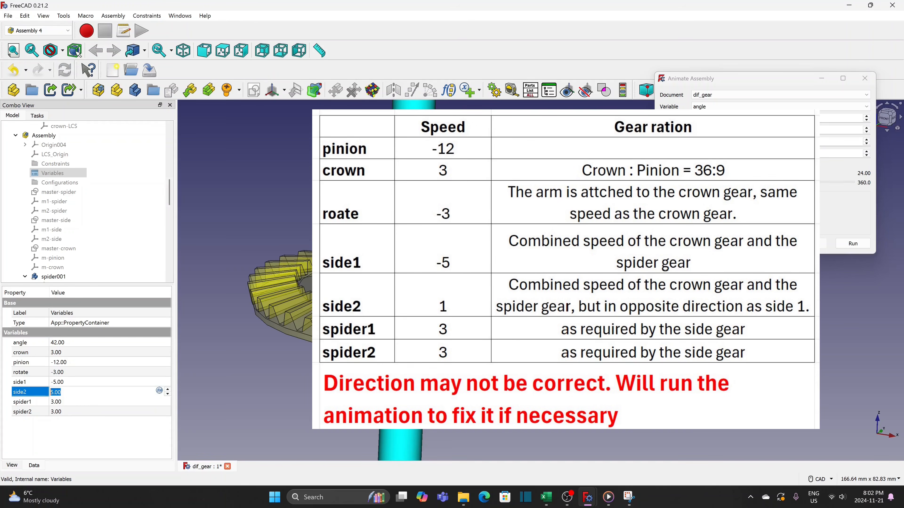
type("1")
left_click(210, 394)
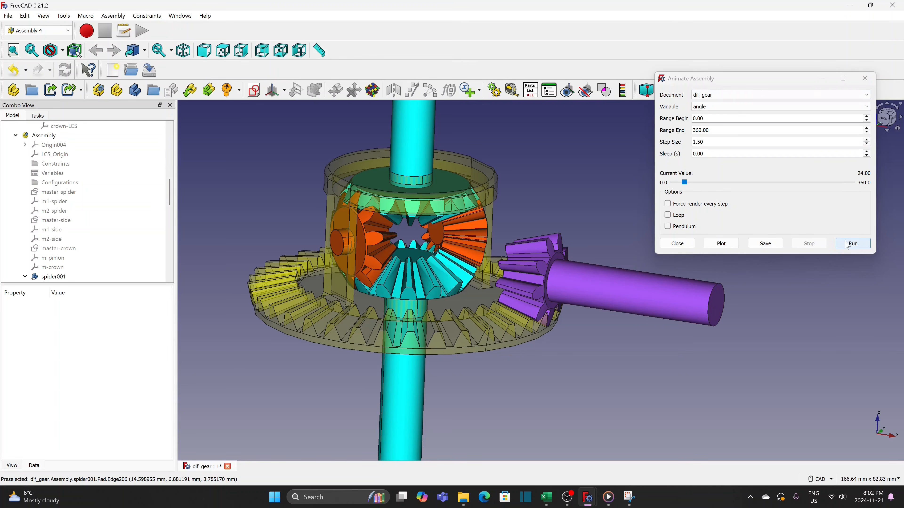
left_click(847, 245)
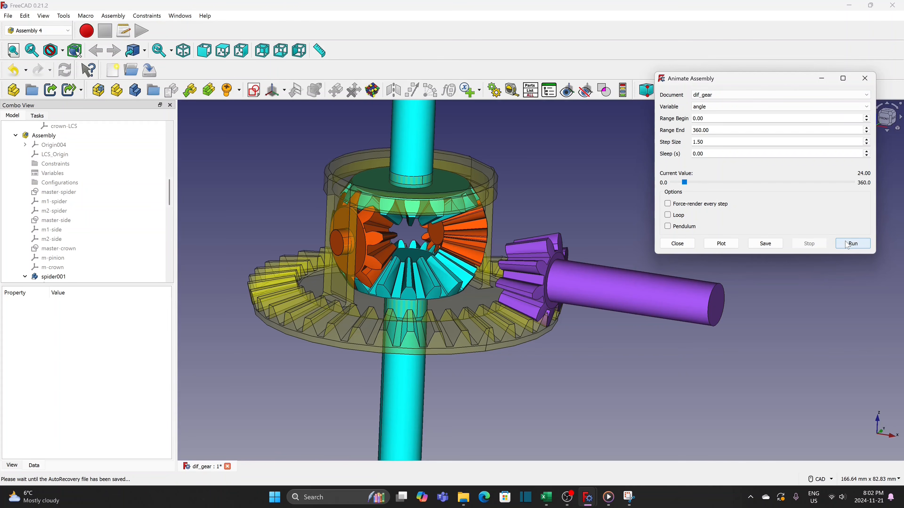
left_click(848, 245)
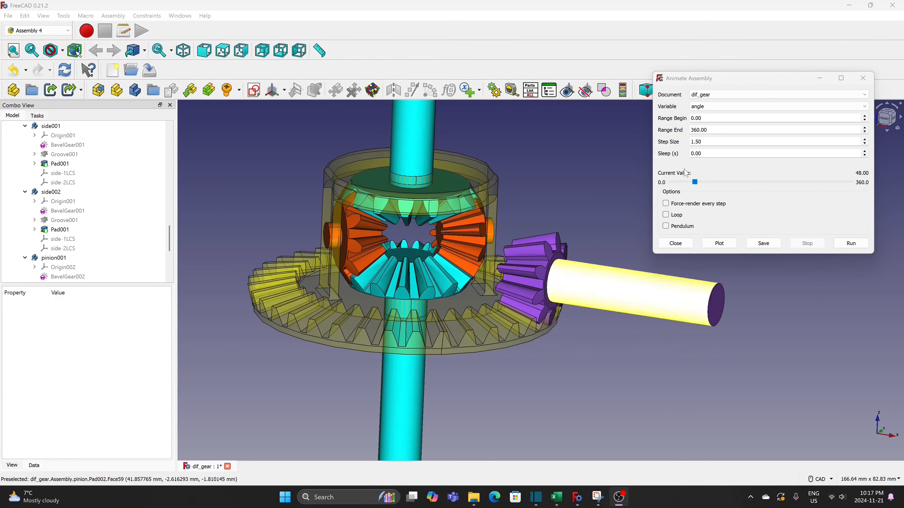
- Set the animation's step size to 1 and choose the existing animation2 MP4 in the 47-dif_gear folder as the export file, replacing it
left_click(668, 145)
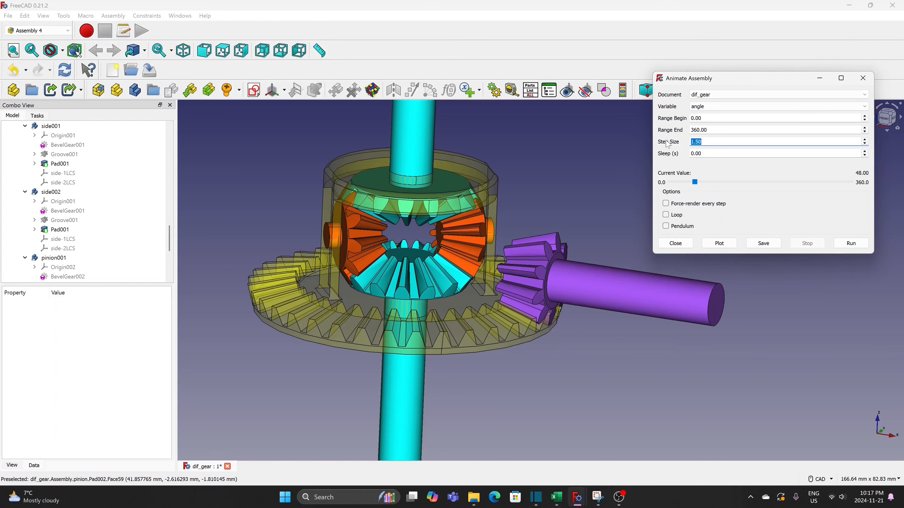
type("1")
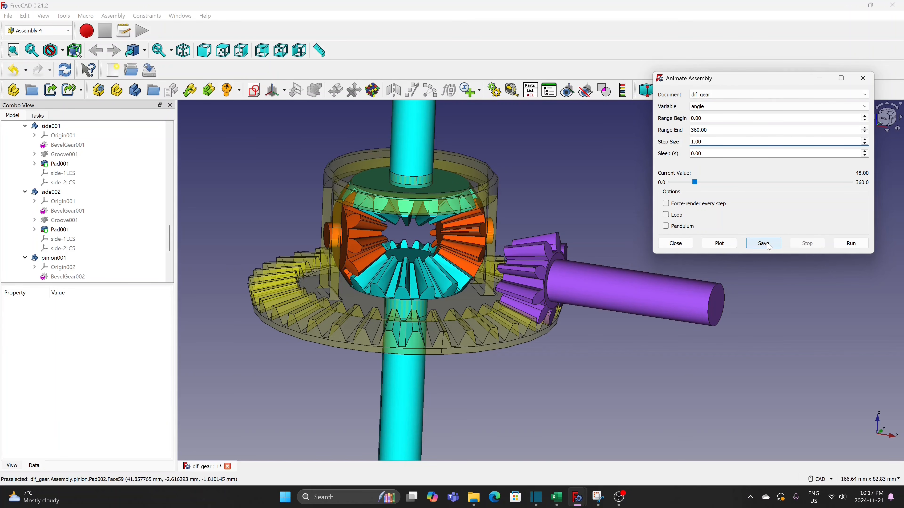
left_click(768, 245)
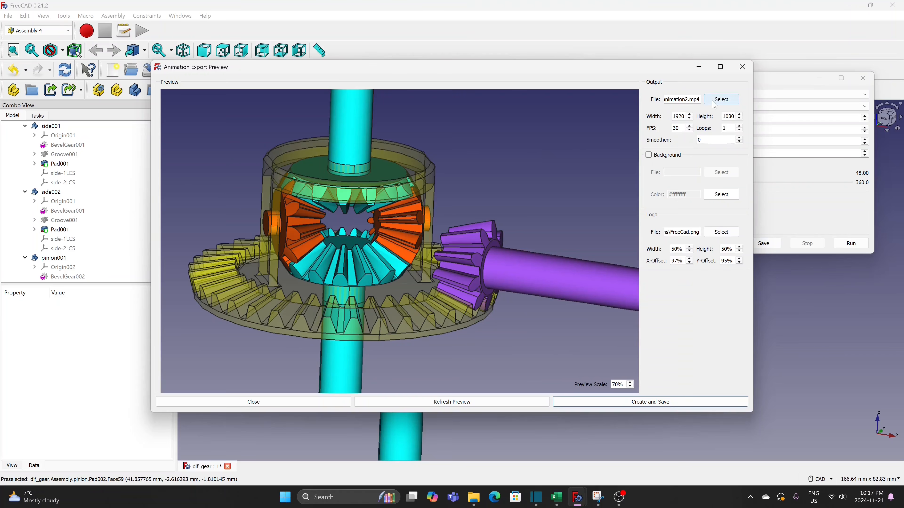
left_click(721, 100)
left_click(281, 202)
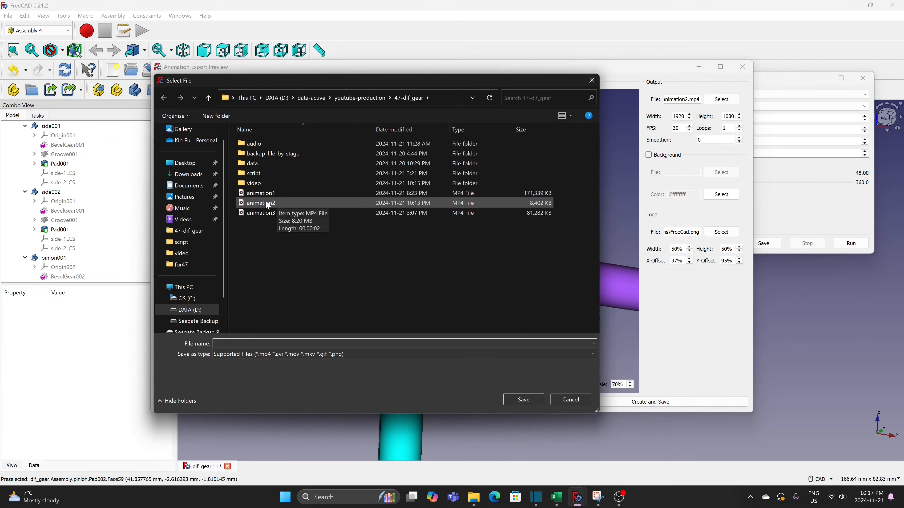
left_click(523, 399)
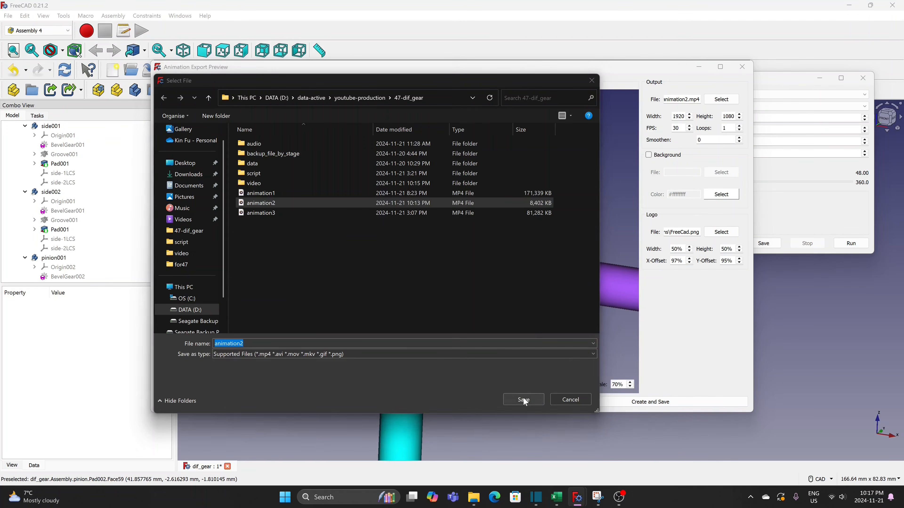
left_click(476, 249)
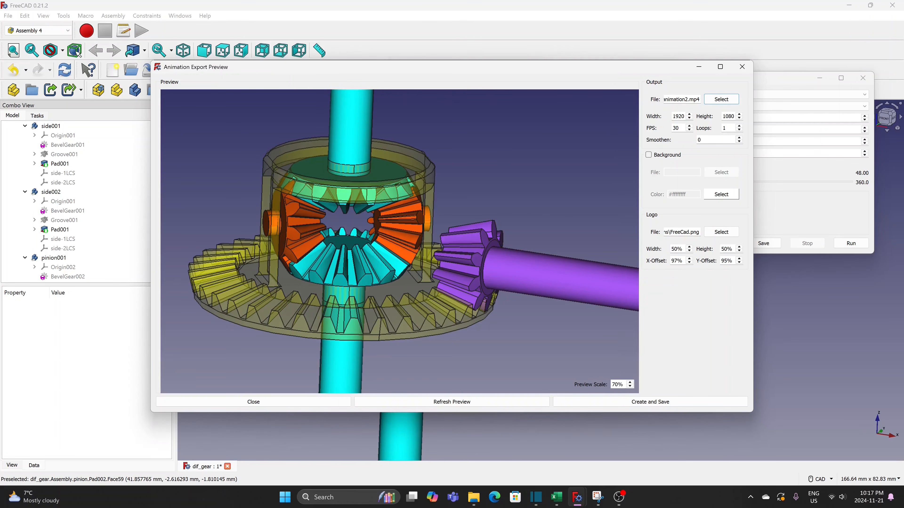
- Create and save the animation video at 1920 × 1080 and 30 FPS, and close the export preview and animation dialogs
key("Tab")
key("Tab")
key("Tab")
left_click(648, 400)
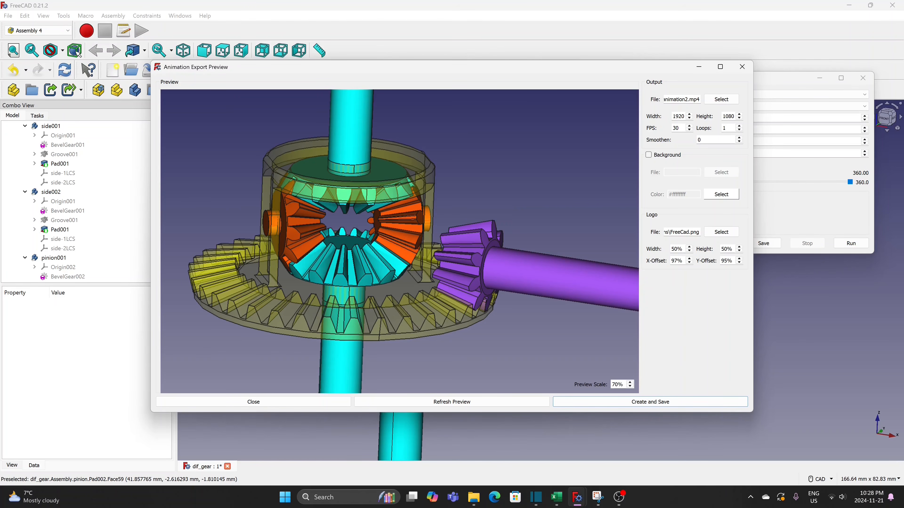
left_click(743, 68)
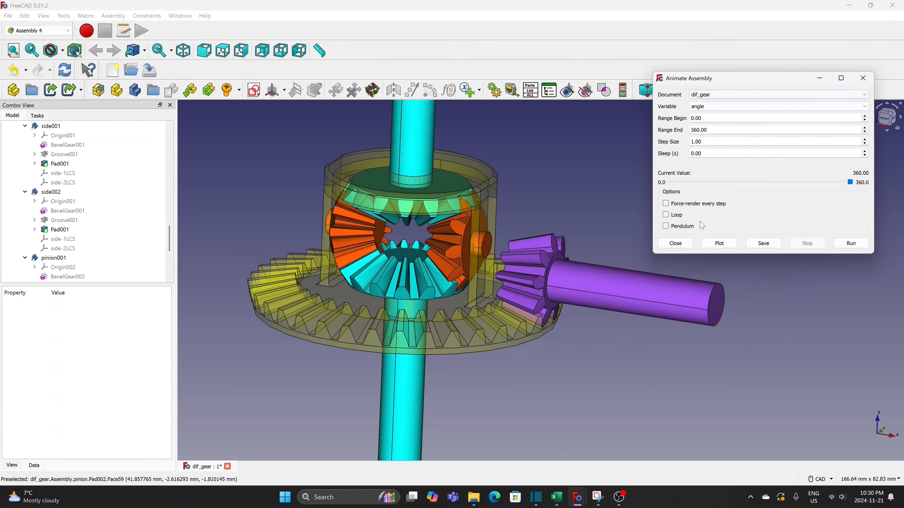
left_click(681, 245)
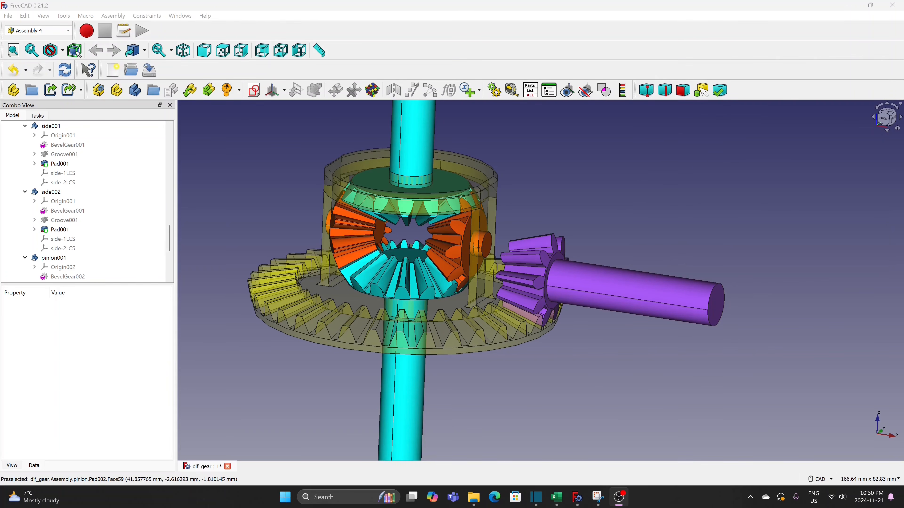